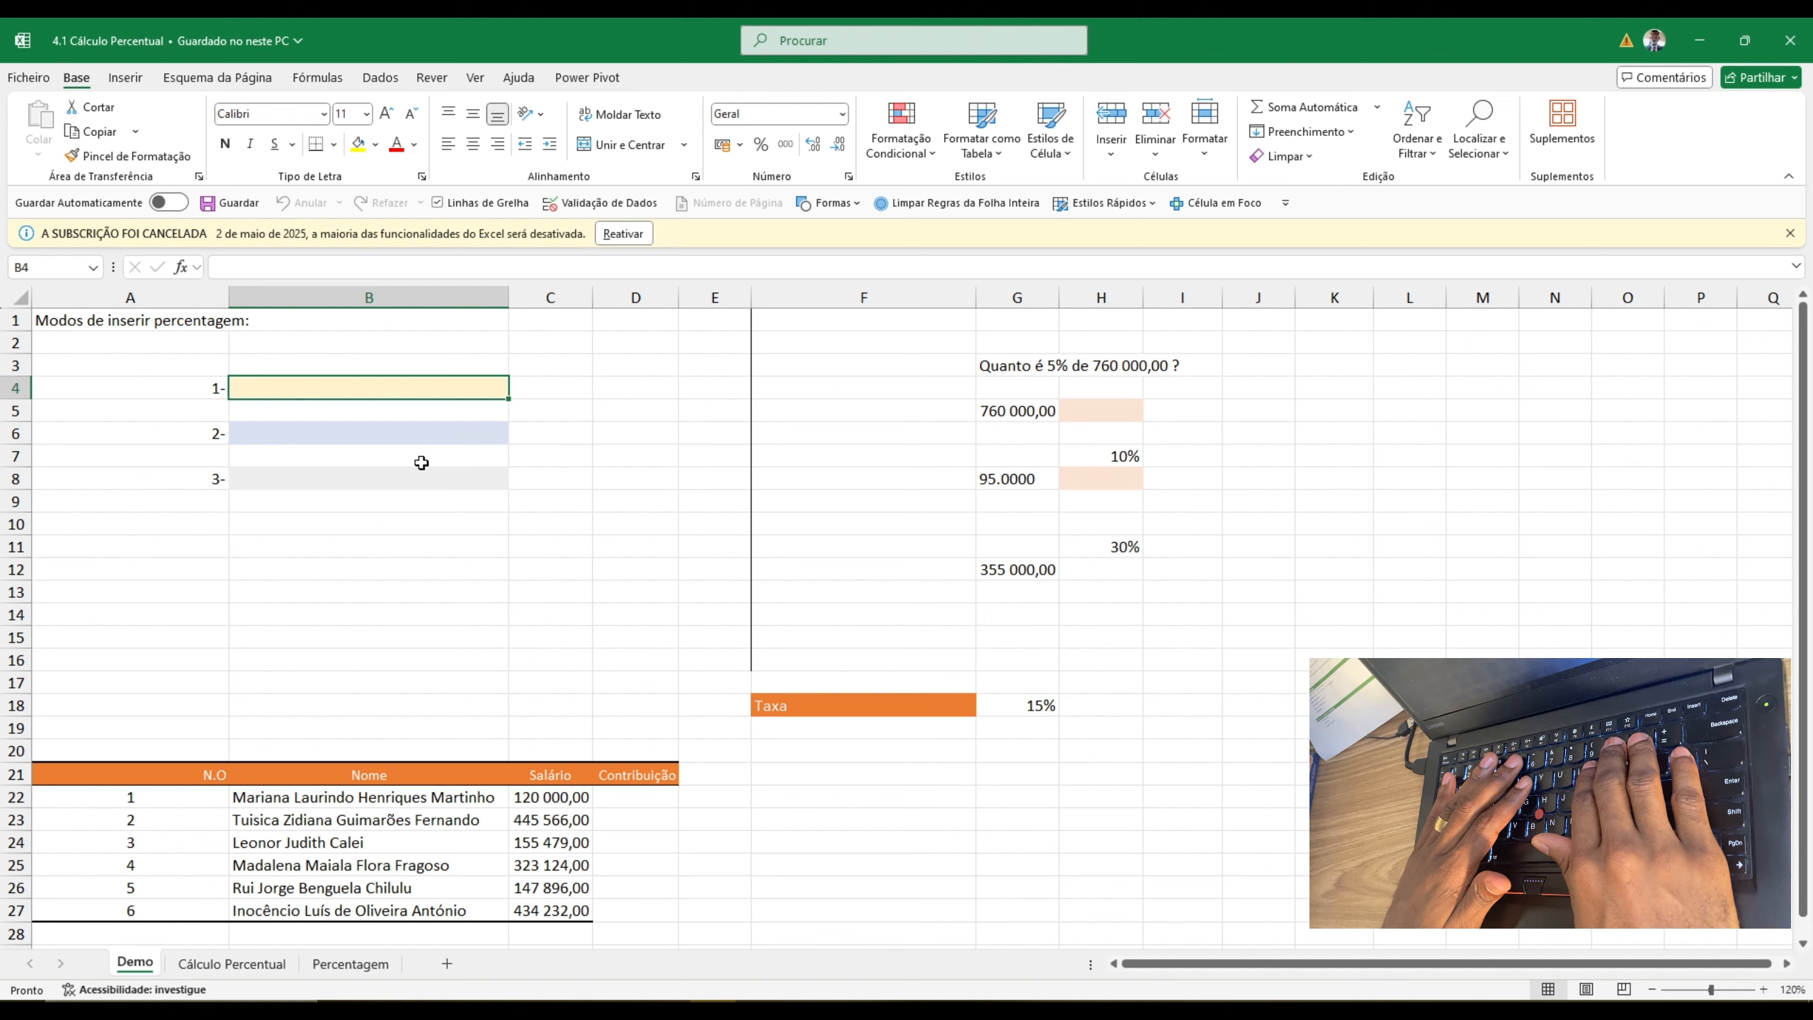
# - Enter 25% with its percent sign in cell B4 as the first way of inserting a percentage
pyautogui.write('25')
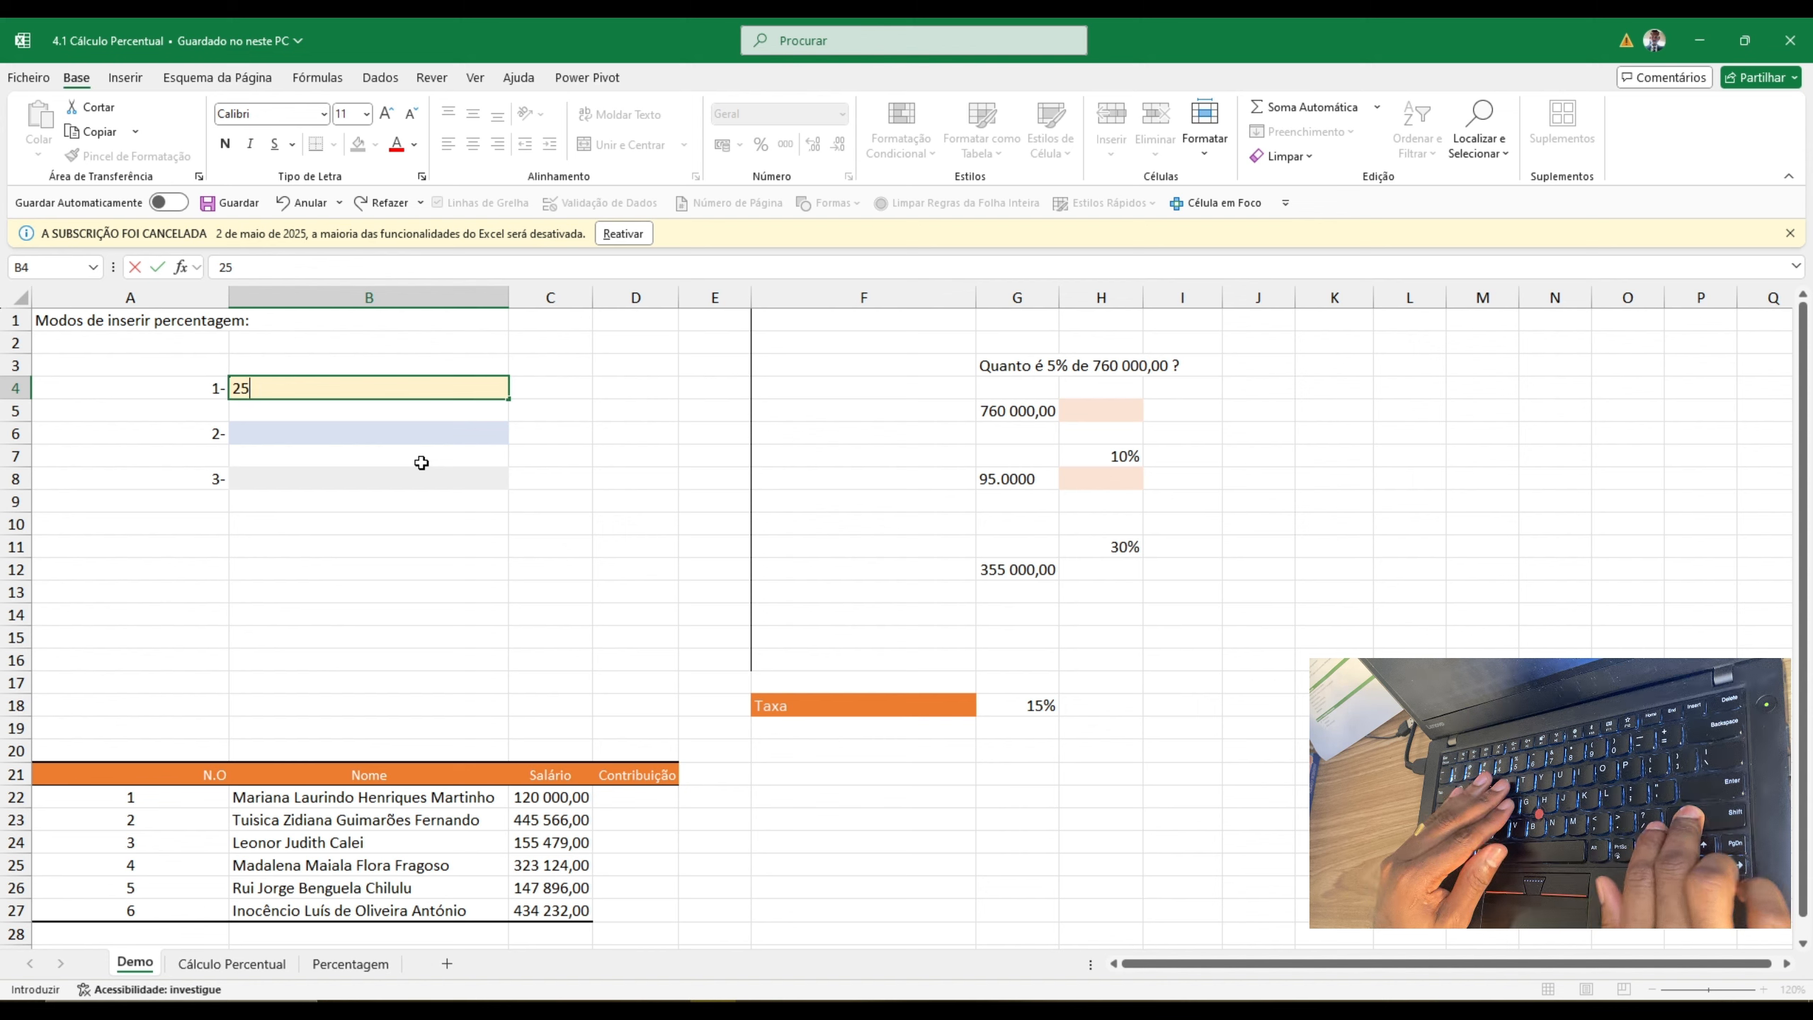
pyautogui.write('%')
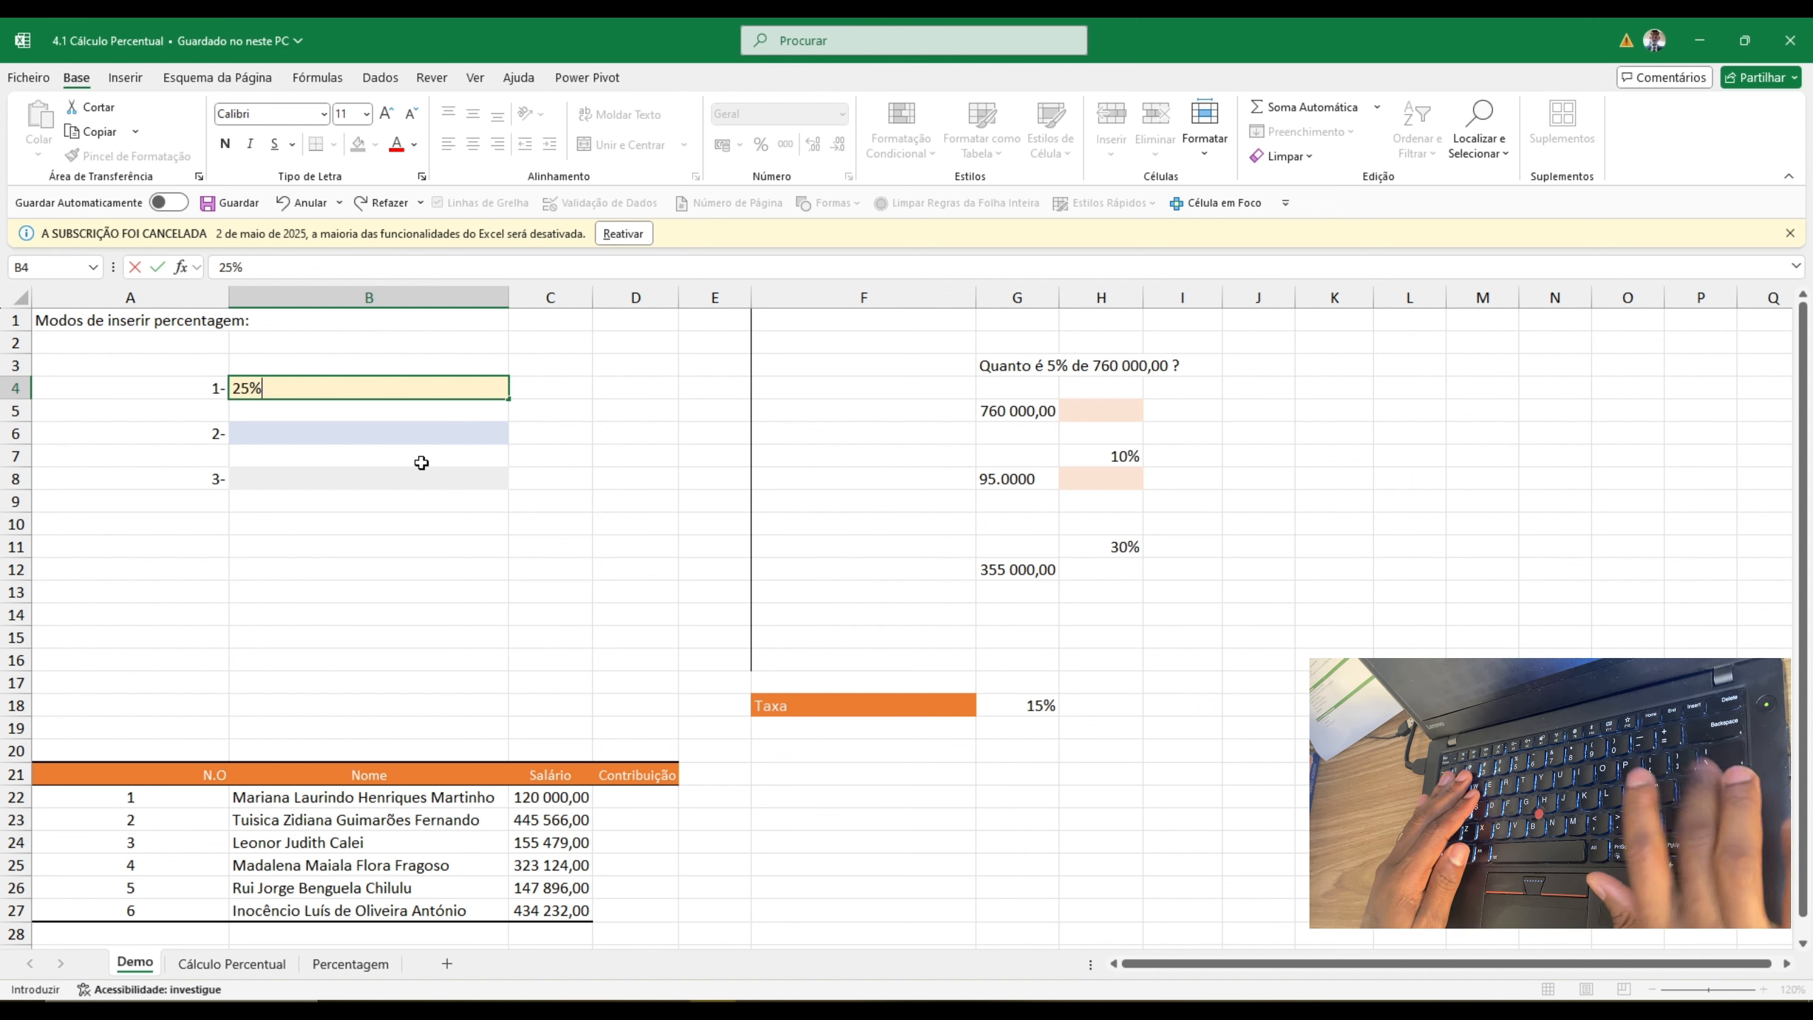
pyautogui.press('Return')
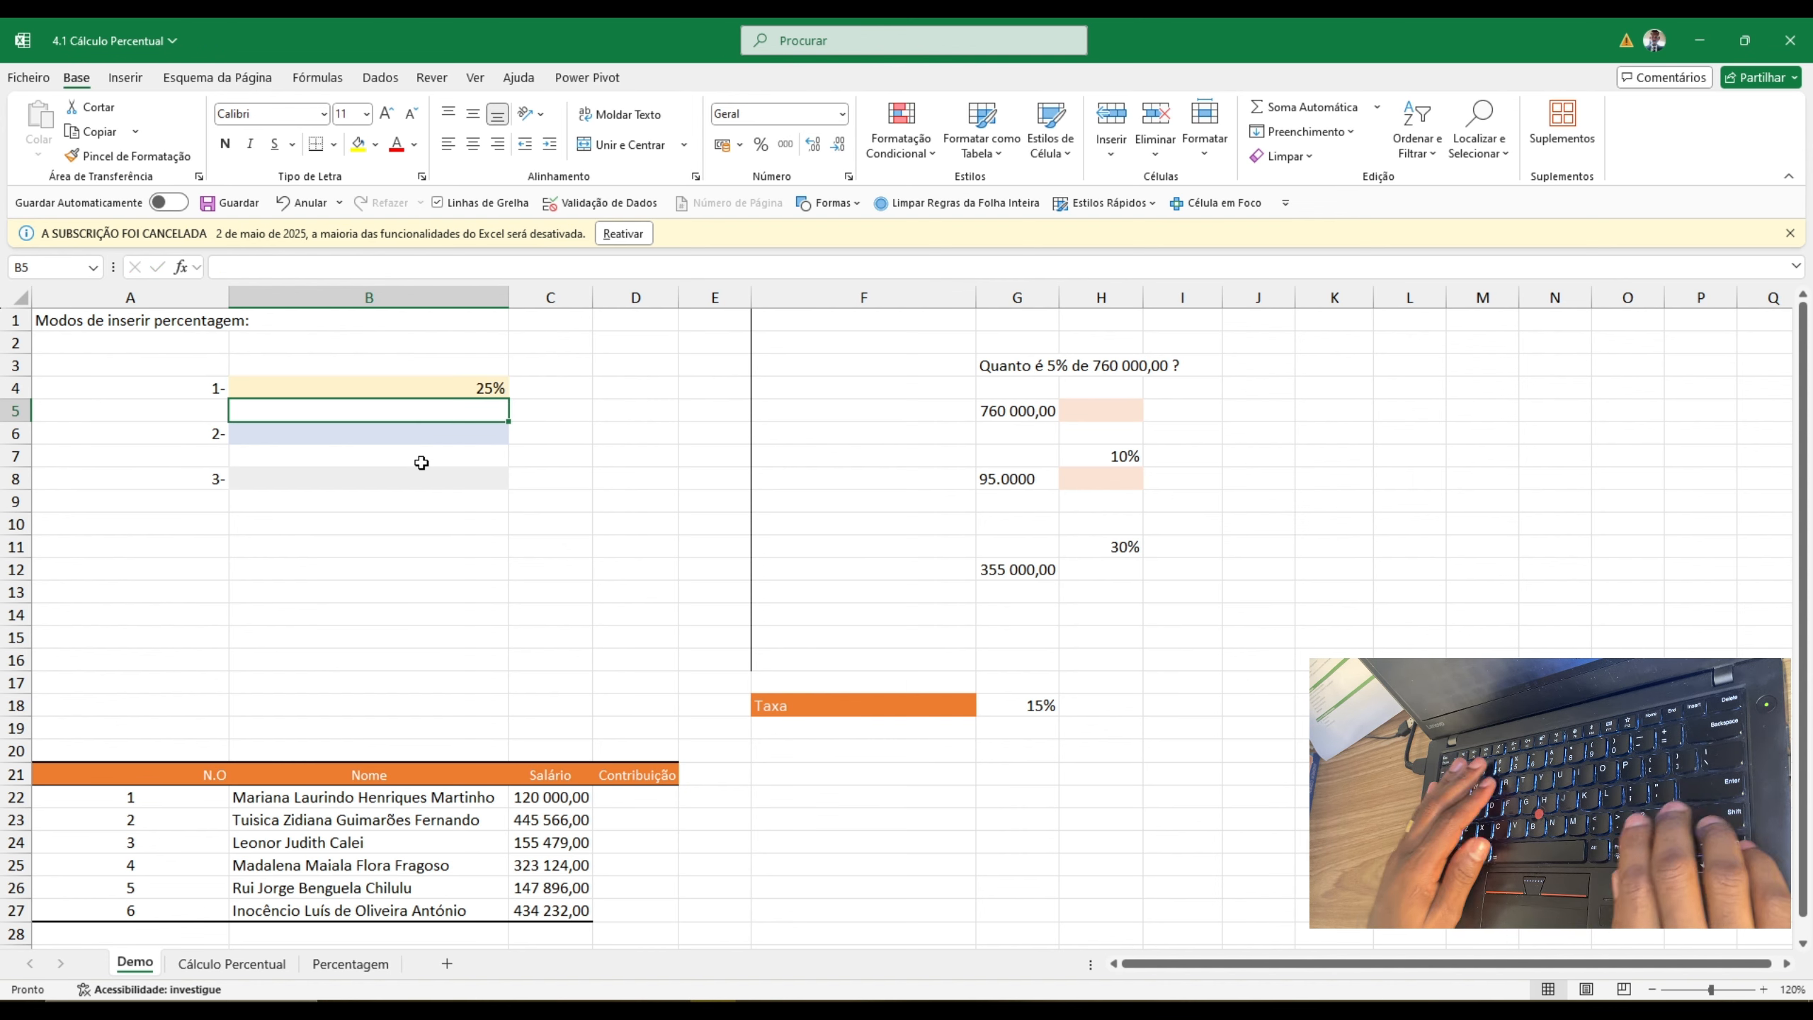
pyautogui.click(469, 388)
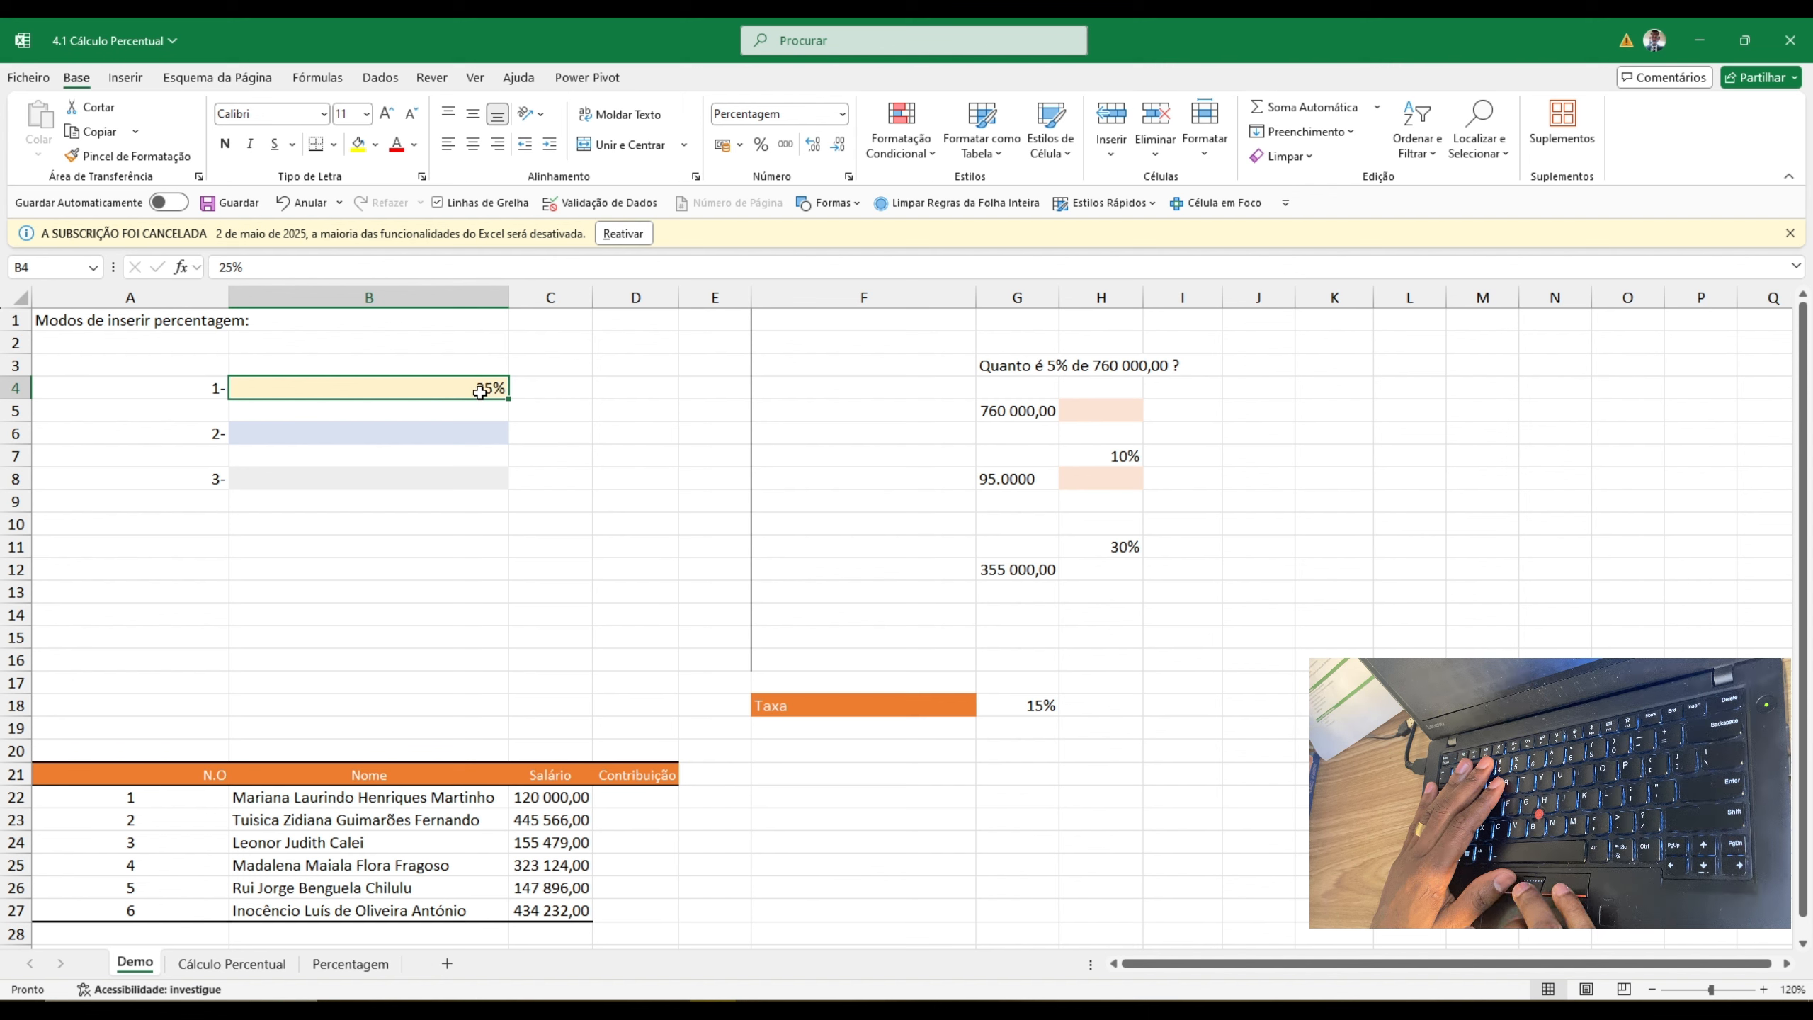
# - Format the empty cell B6 as a percentage and enter 25 in it
pyautogui.click(469, 435)
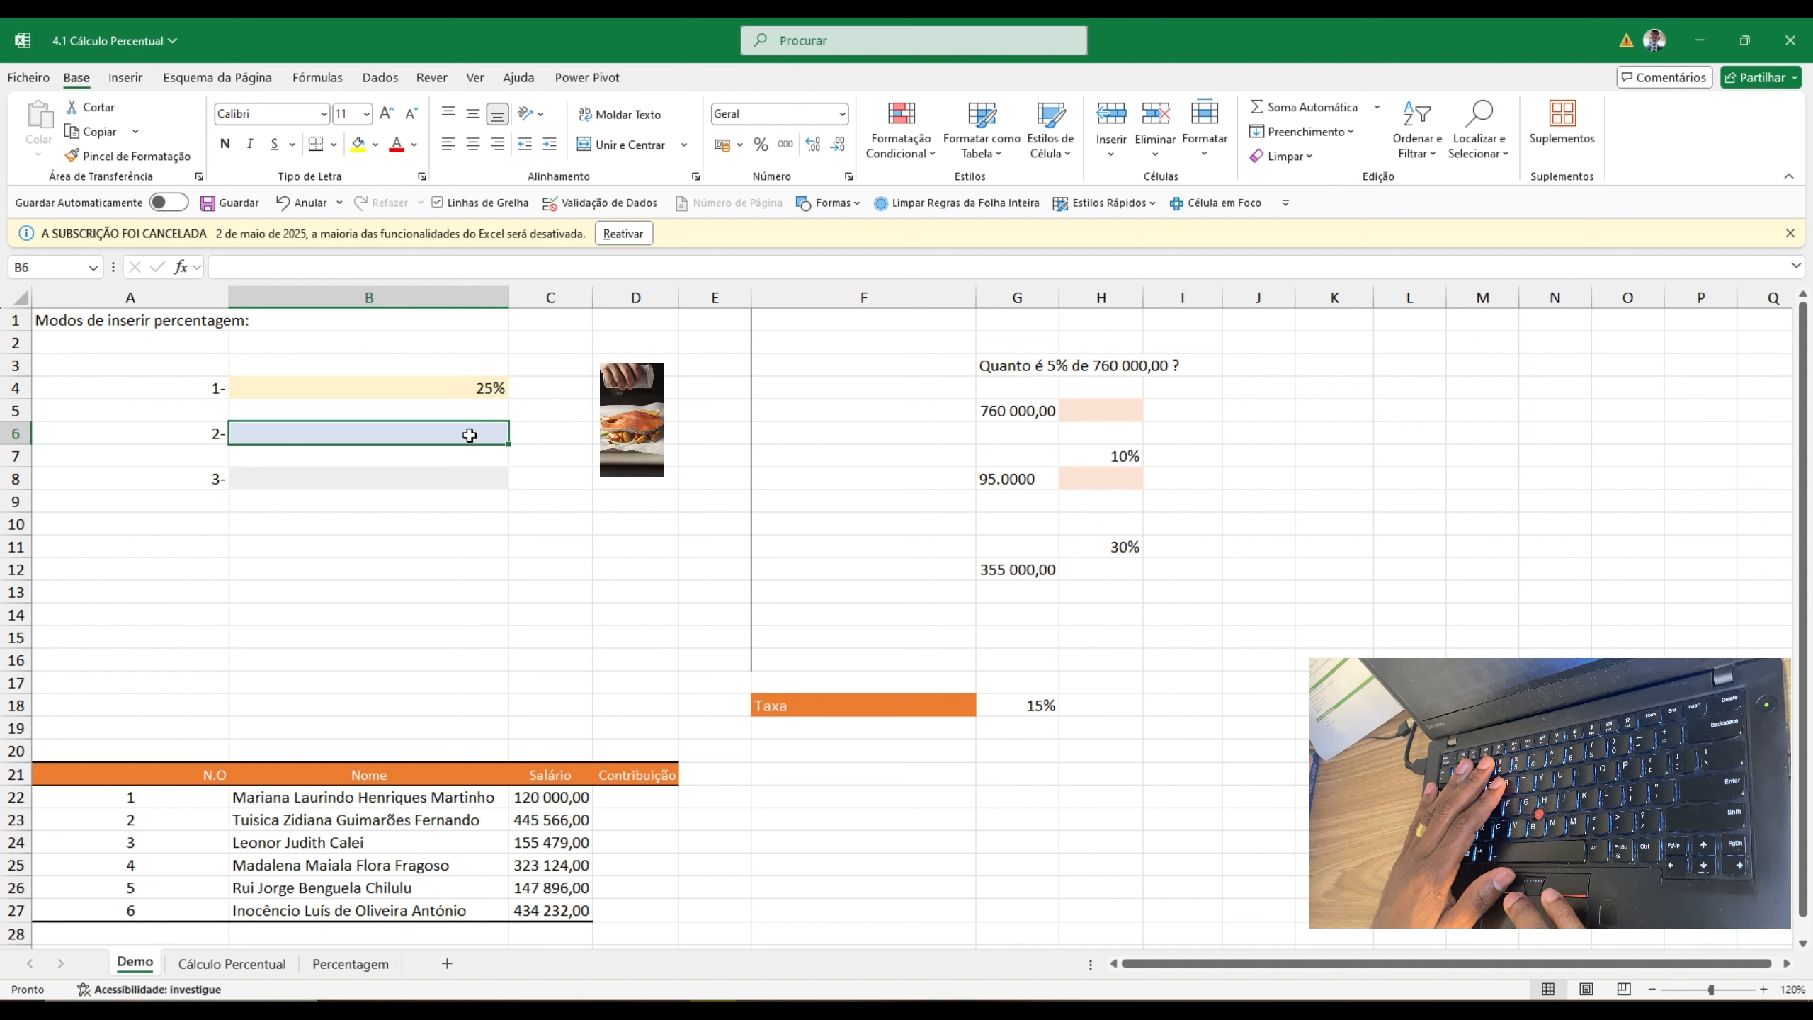
pyautogui.click(758, 145)
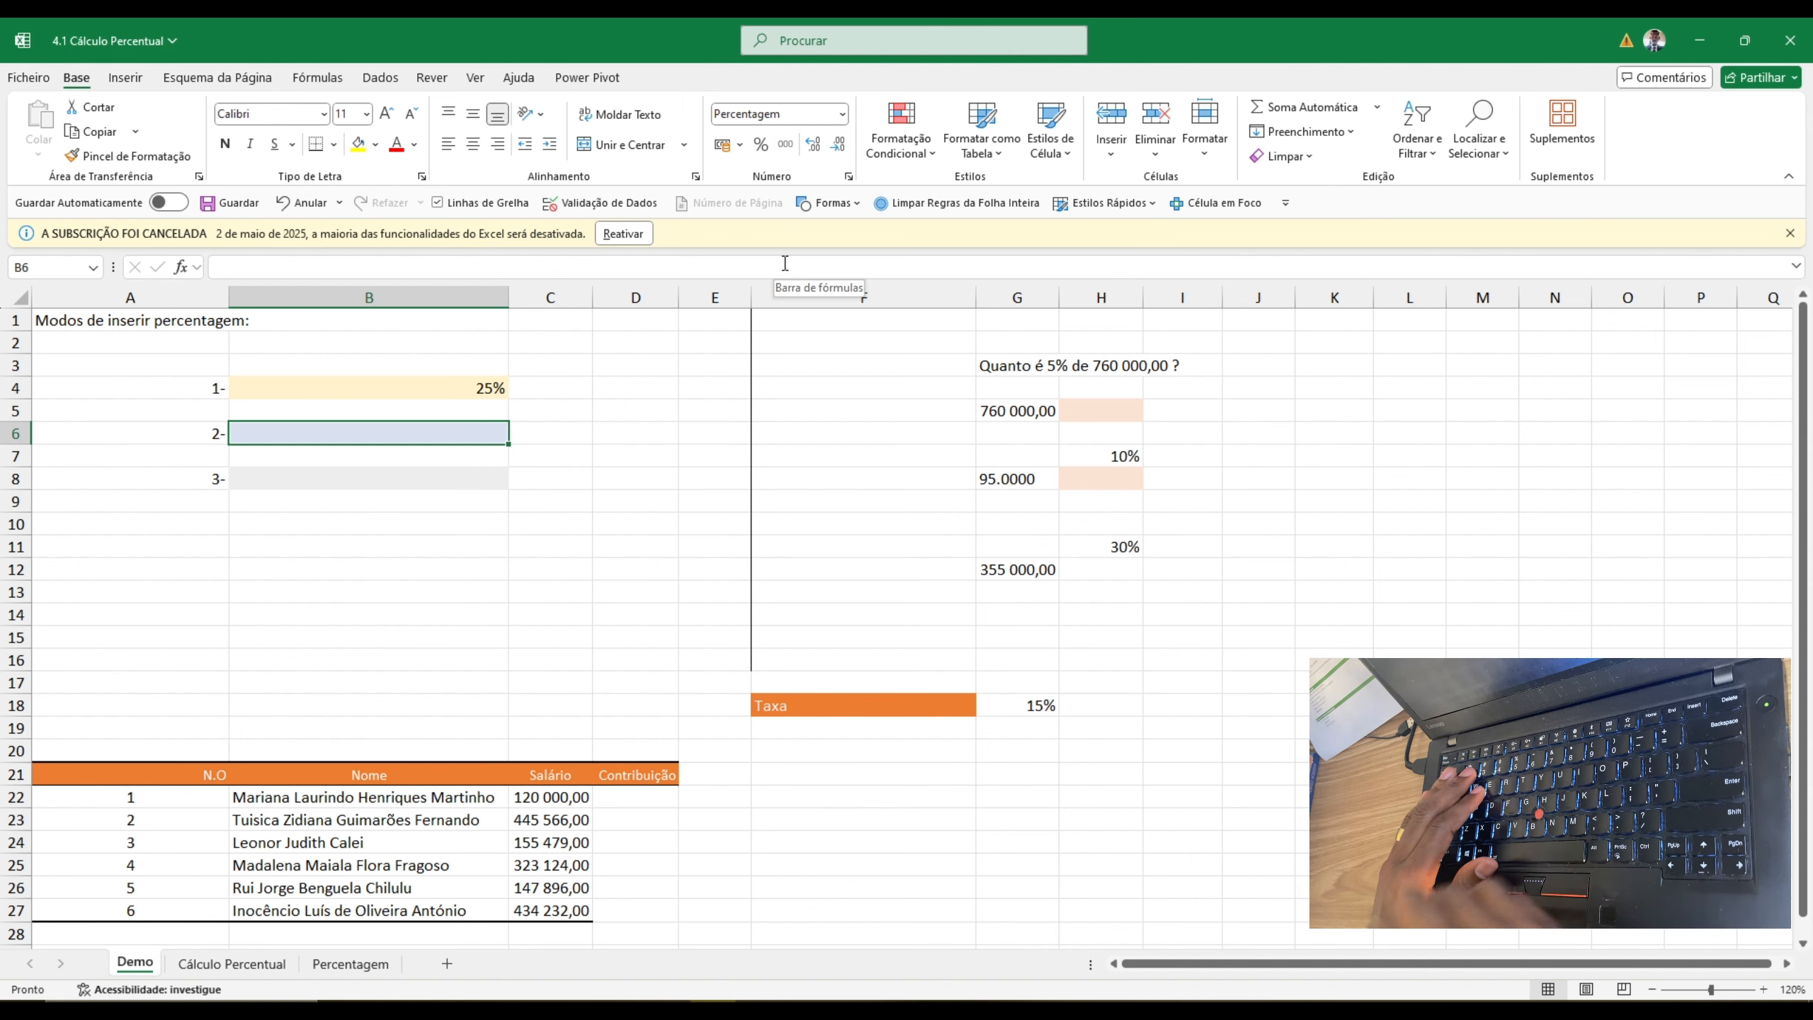
pyautogui.write('25')
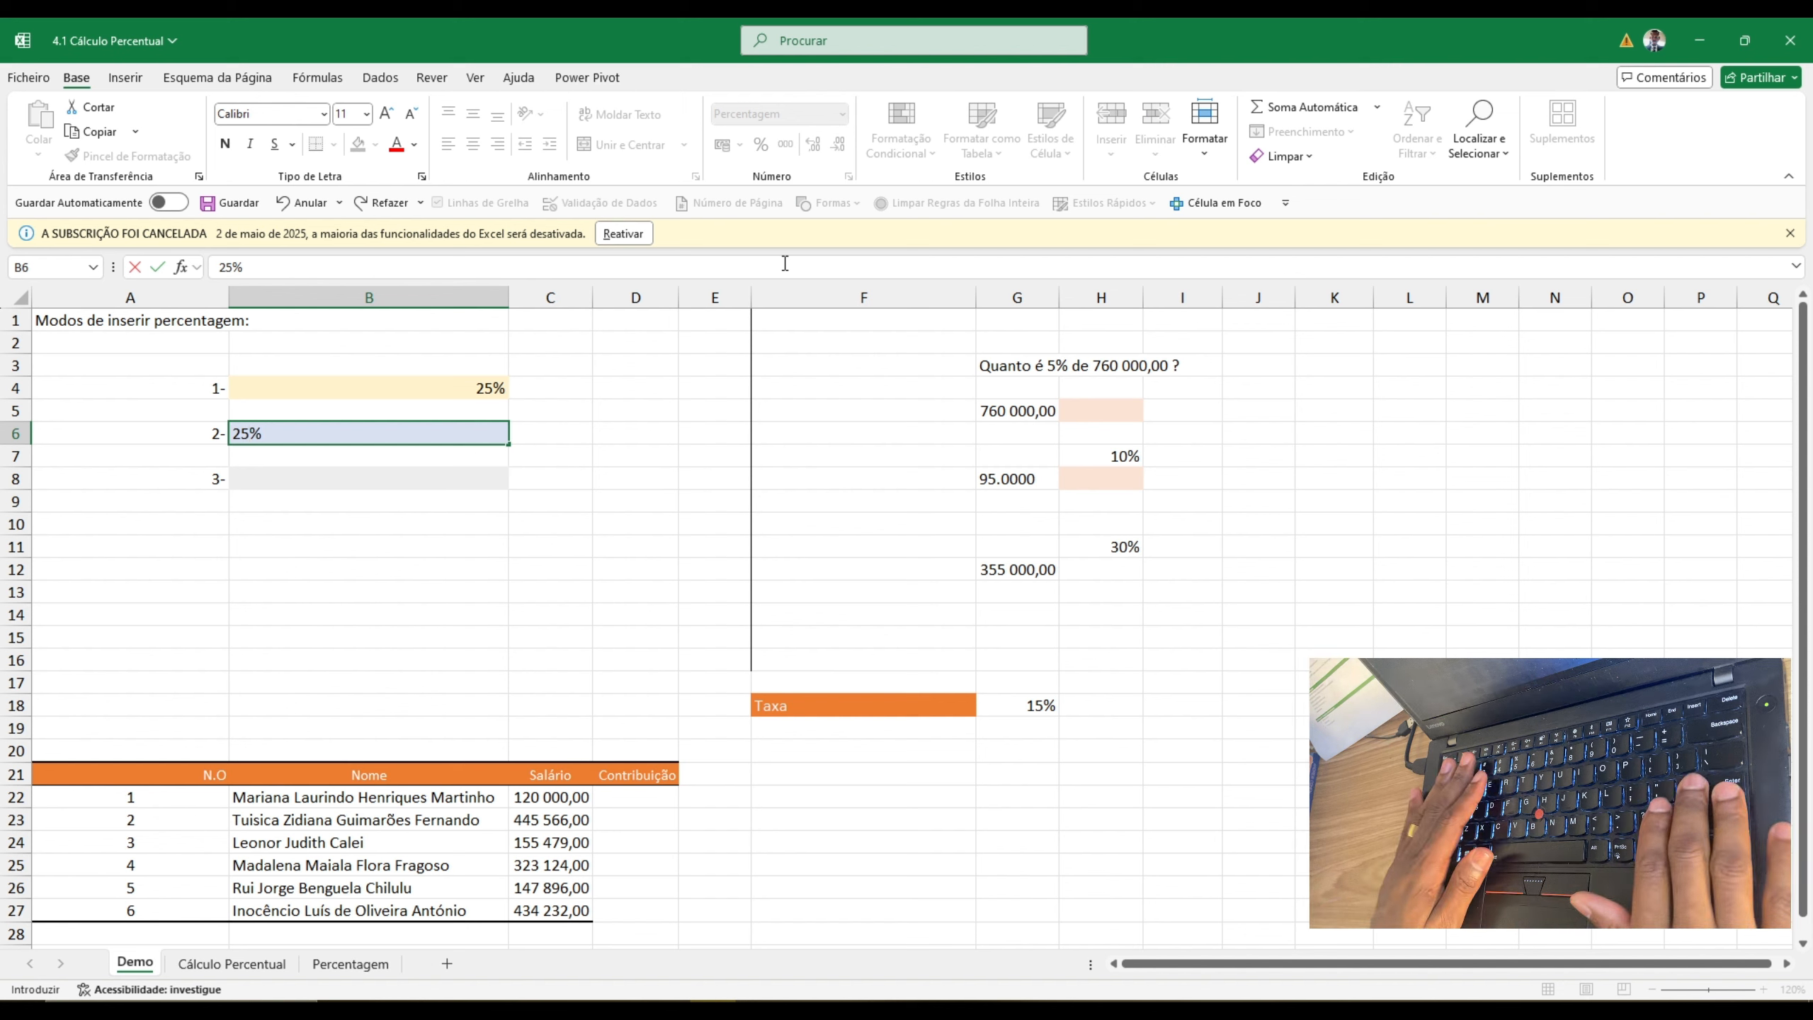
pyautogui.hotkey('ctrl', 'Return')
# - Apply the percentage format to the empty cell range D6:D13
pyautogui.press('Tab')
pyautogui.press('Tab')
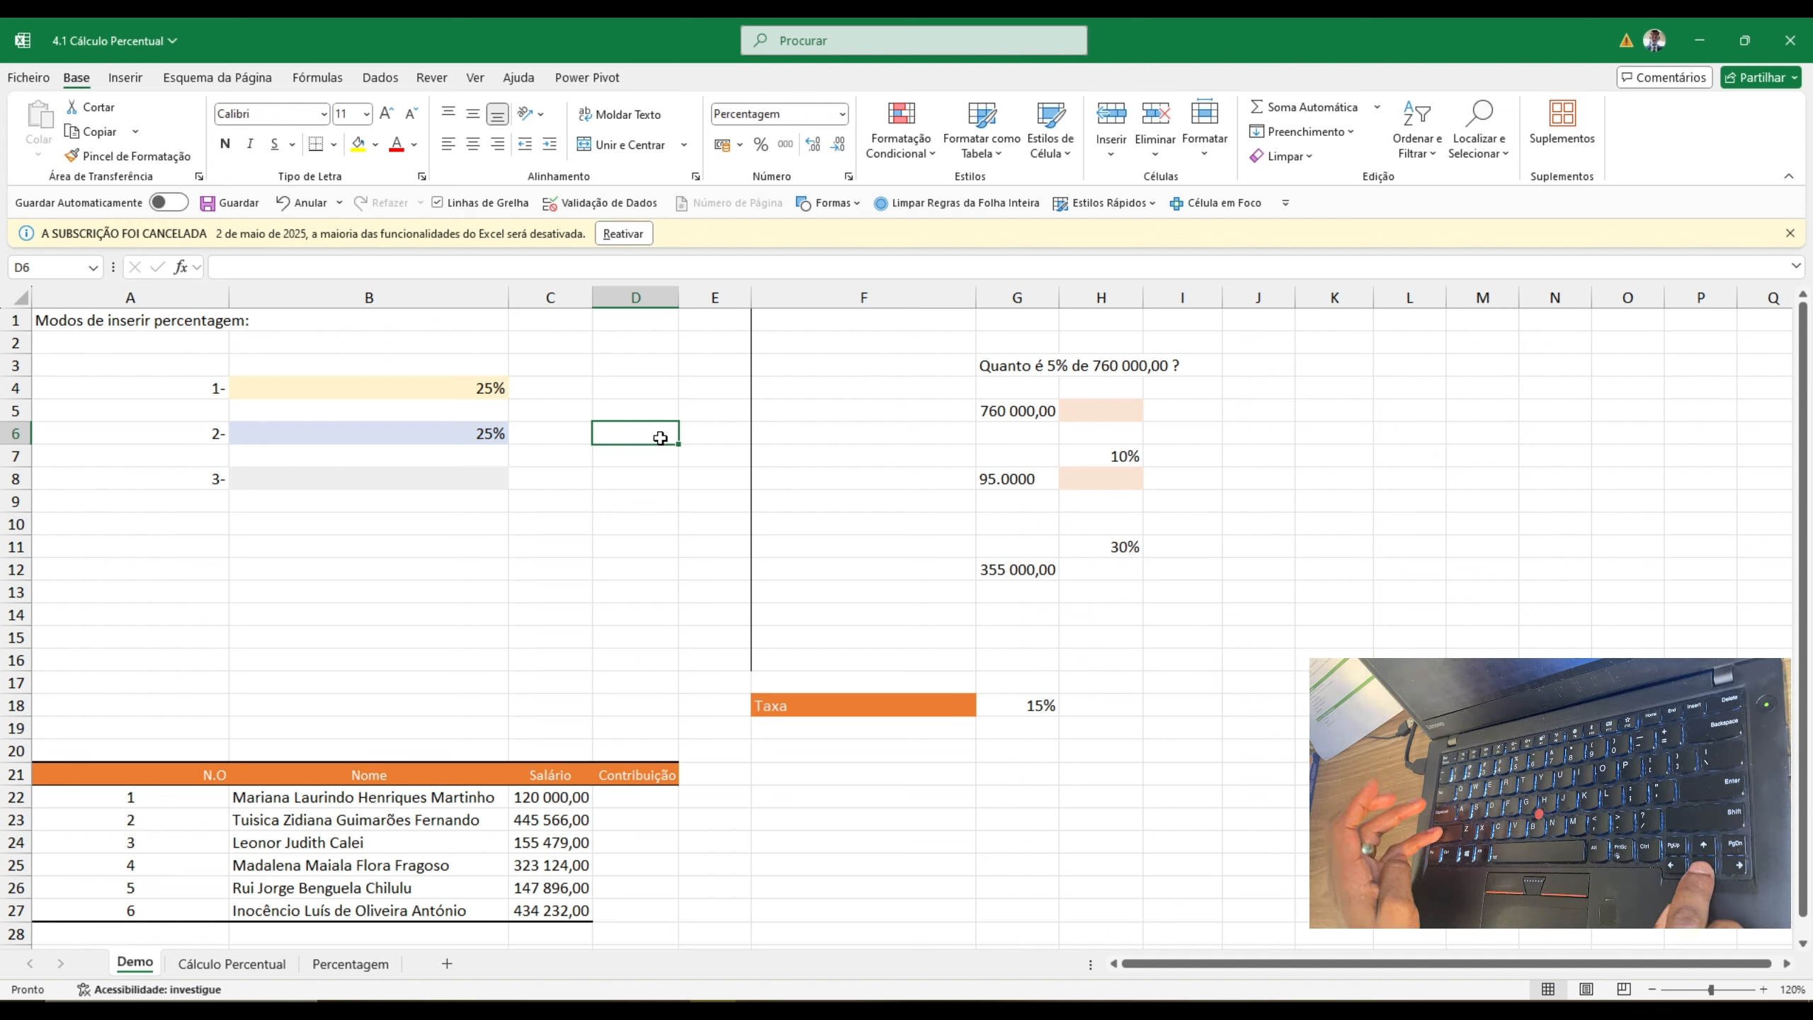
pyautogui.hotkey('shift', 'Down')
pyautogui.hotkey('shift', 'Down')
pyautogui.hotkey('shift', 'Down')
pyautogui.hotkey('shift', 'Down')
pyautogui.hotkey('shift', 'Down')
pyautogui.hotkey('shift', 'Down')
pyautogui.hotkey('shift', 'Down')
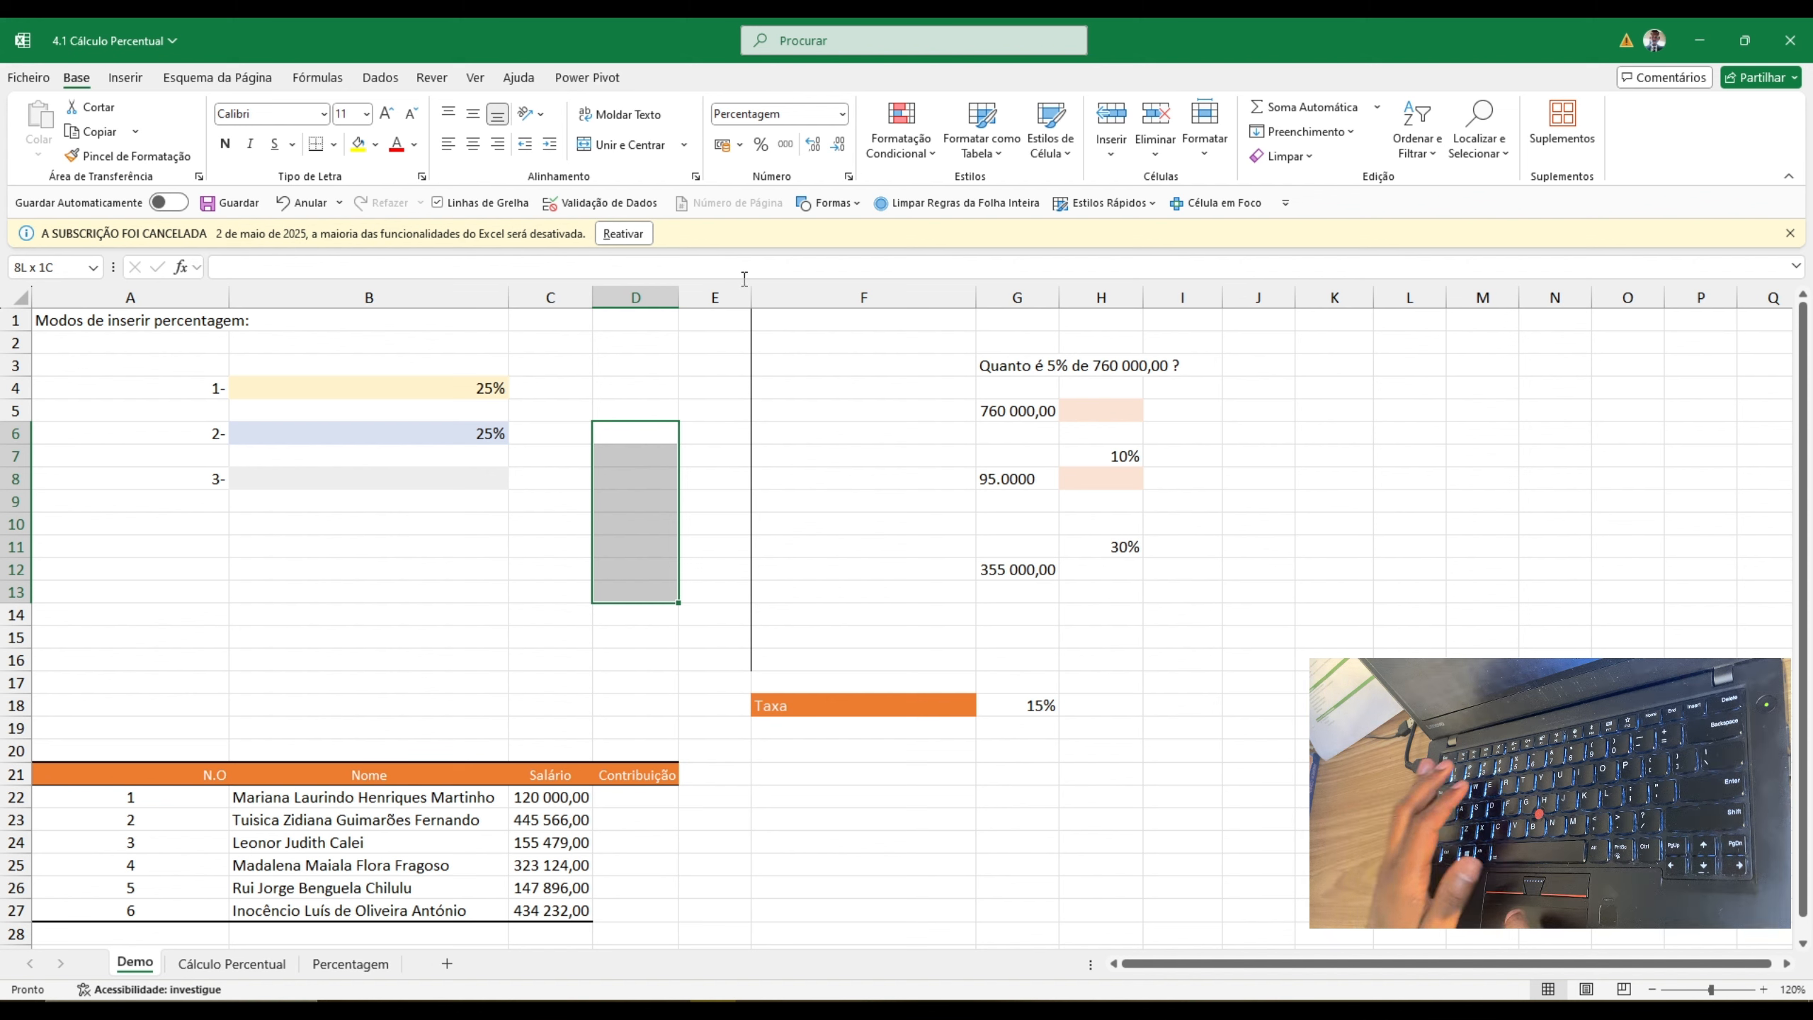
pyautogui.click(761, 145)
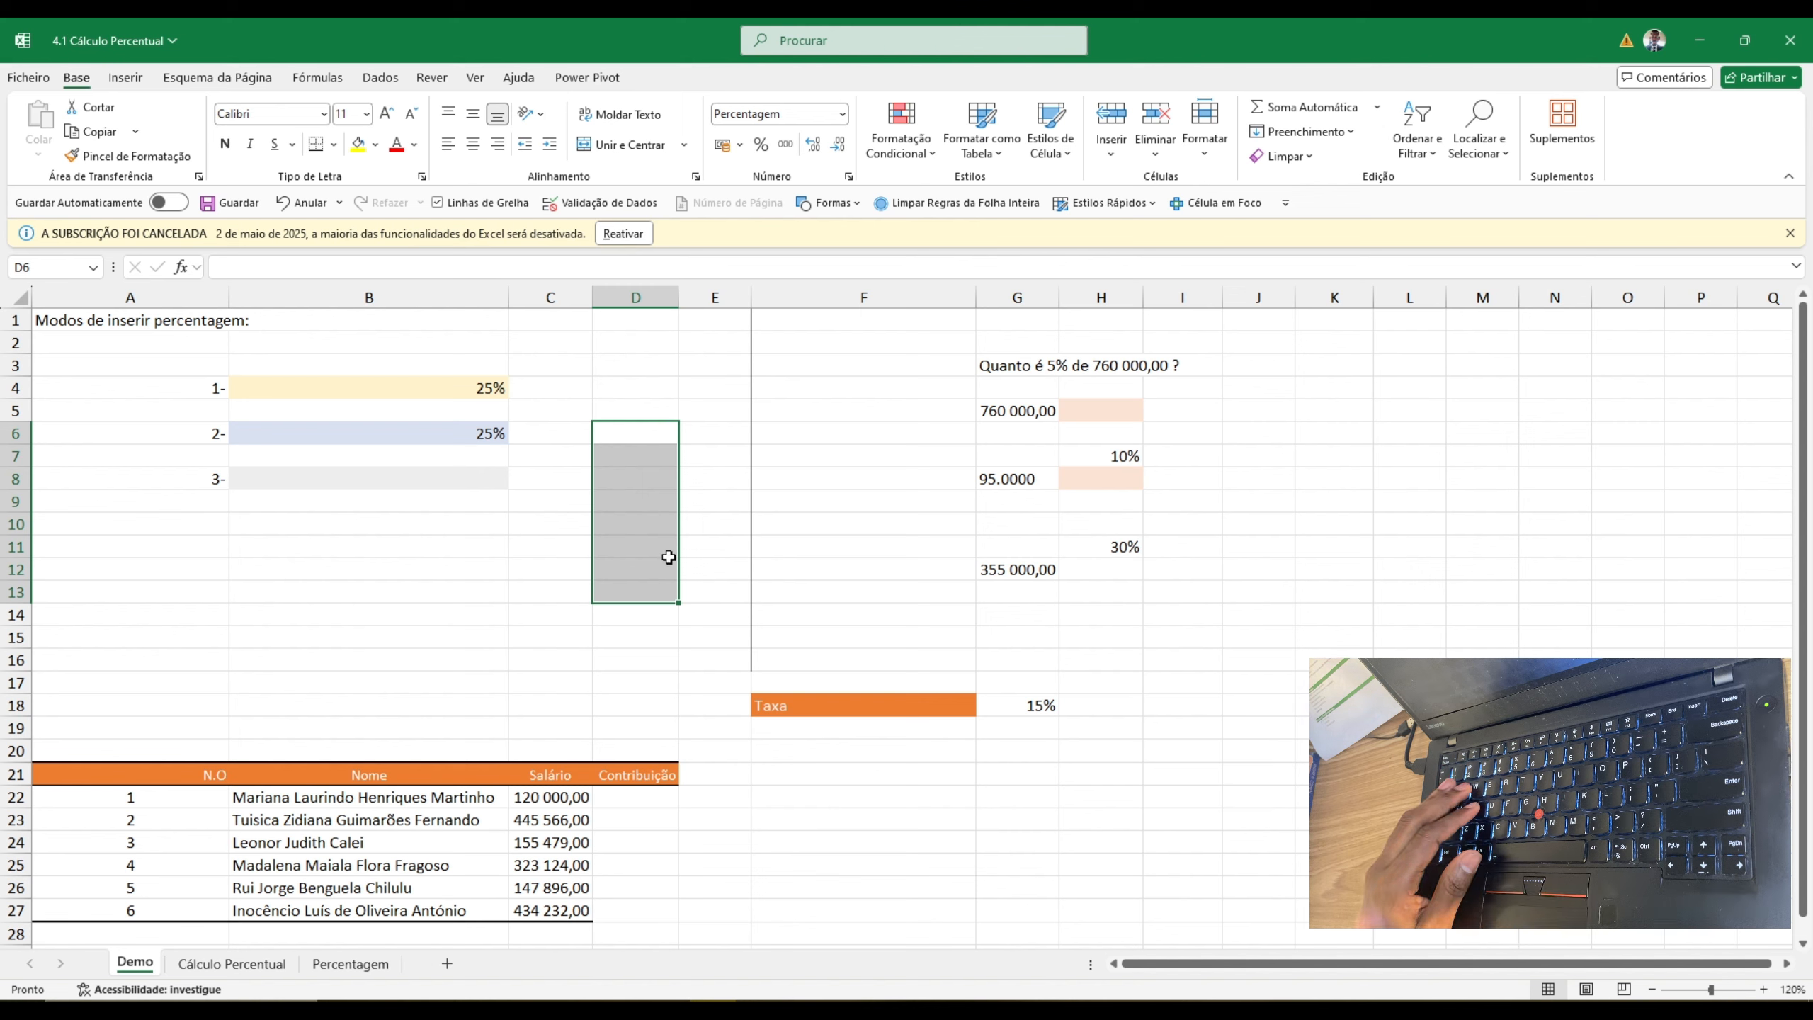
# - Fill cells D6 to D8 of the preformatted range with 34, 78 and 100
pyautogui.write('34')
pyautogui.press('Return')
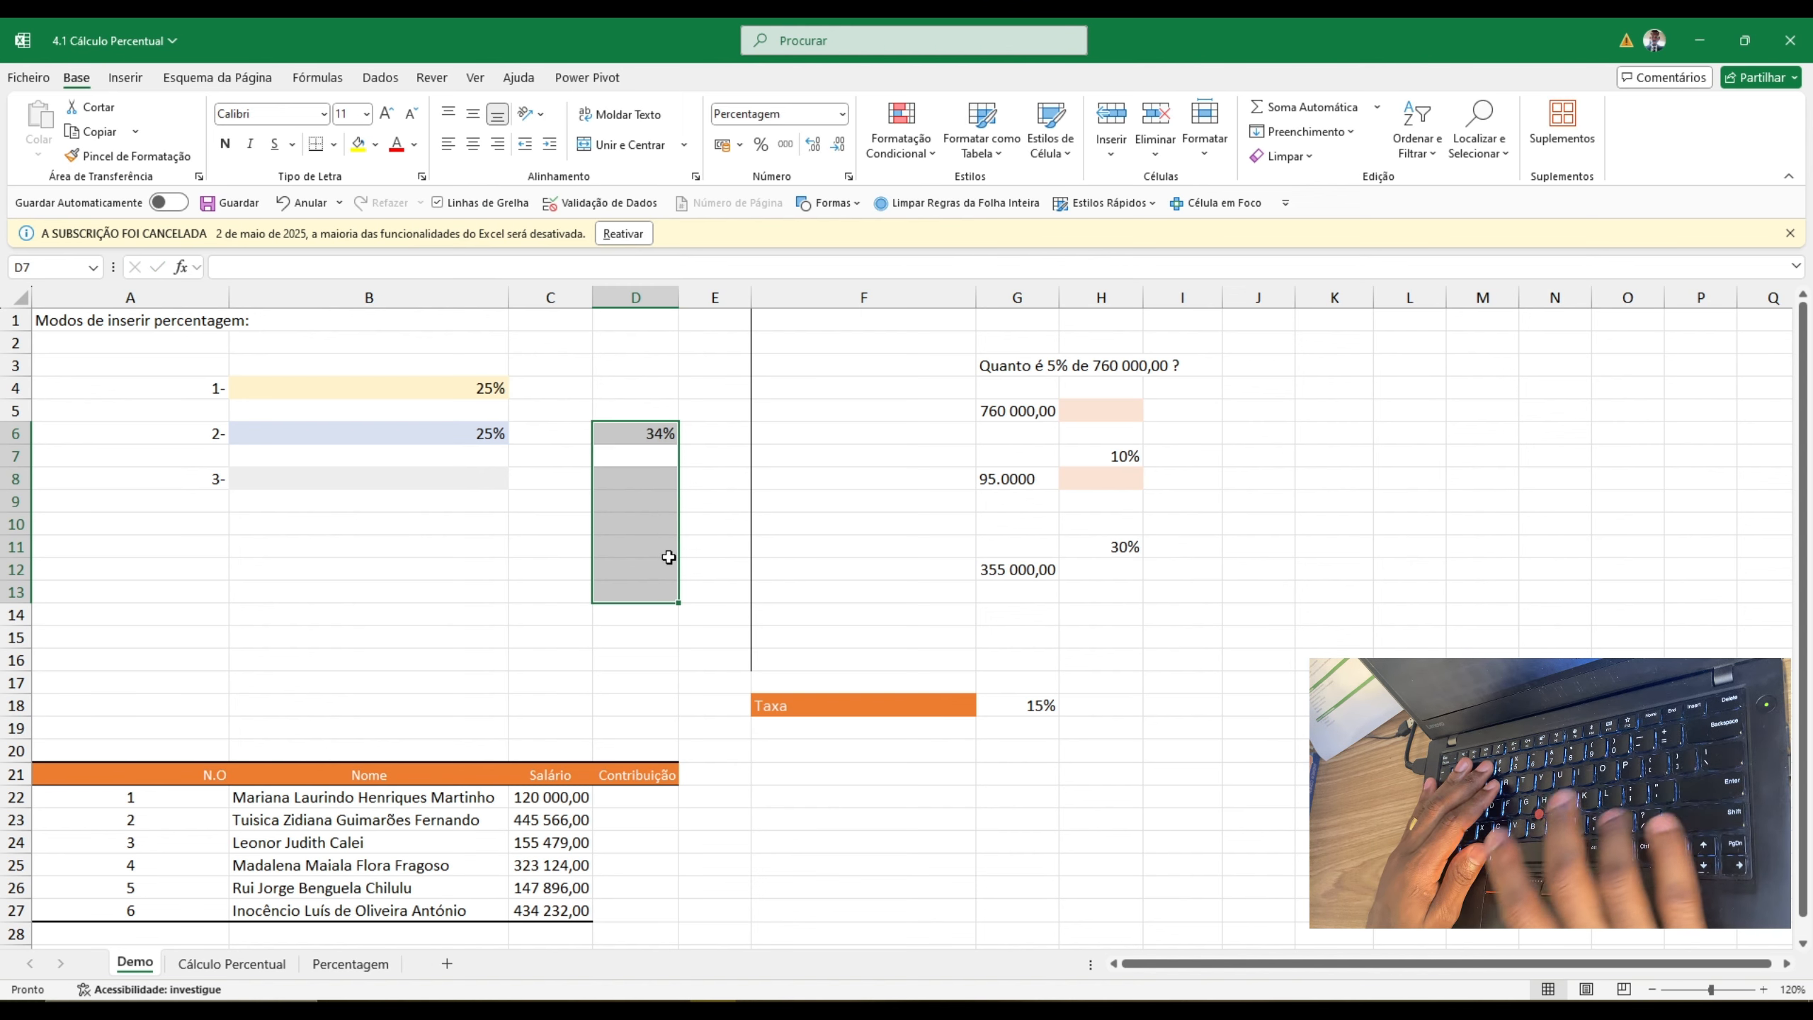
pyautogui.write('78')
pyautogui.press('Return')
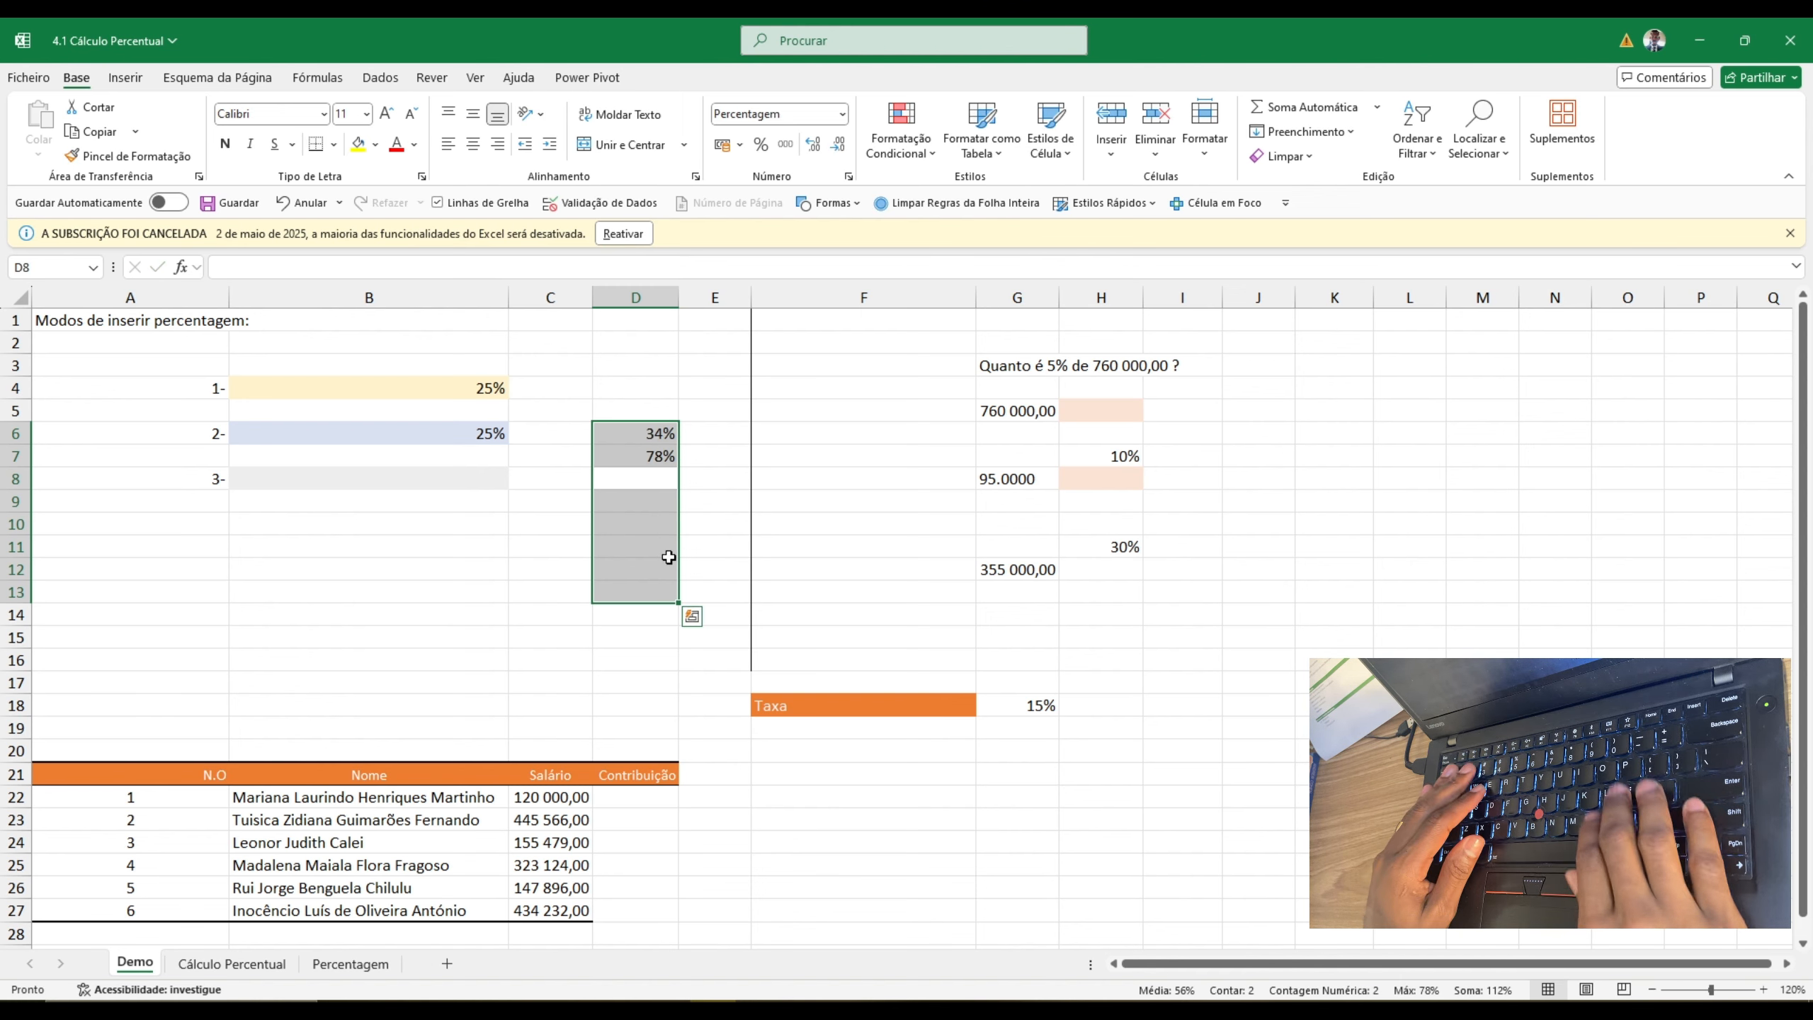
pyautogui.write('100')
pyautogui.press('Return')
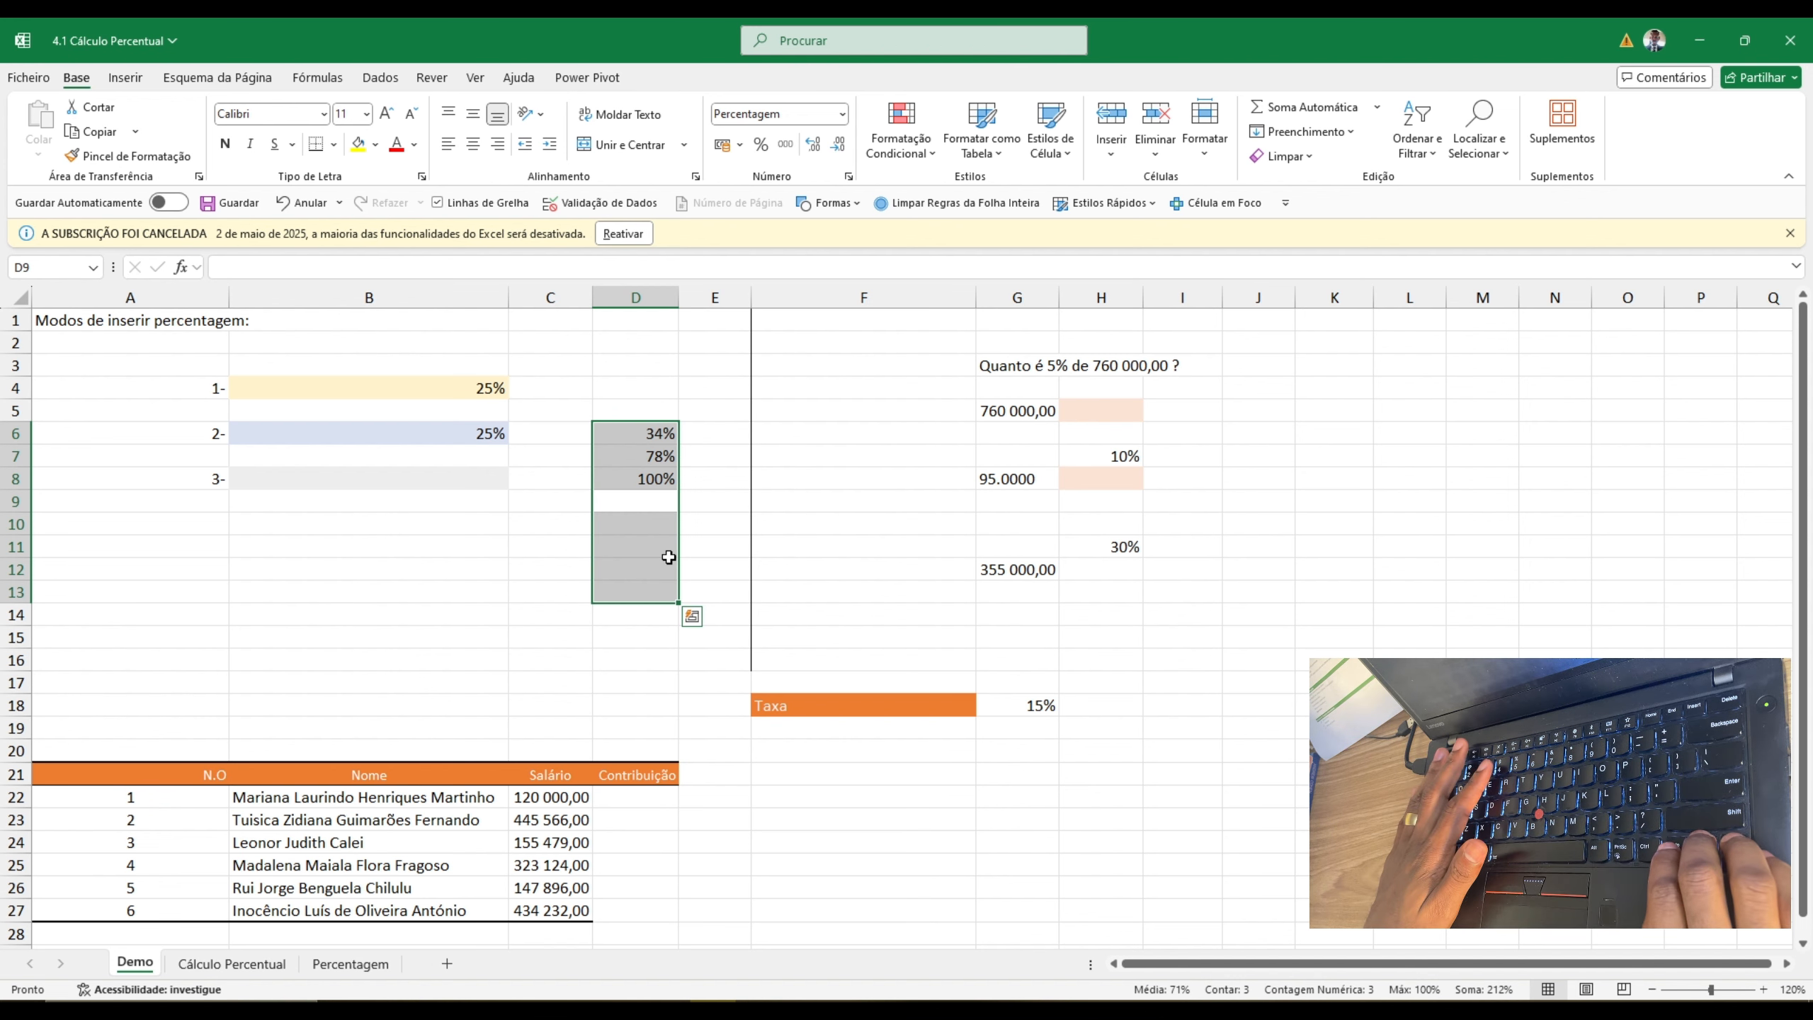
# - Try entering 25 in cell B8 as a plain number and then formatting it as a percentage
pyautogui.press('Up')
pyautogui.press('Up')
pyautogui.press('Left')
pyautogui.press('Left')
pyautogui.press('Down')
pyautogui.press('Down')
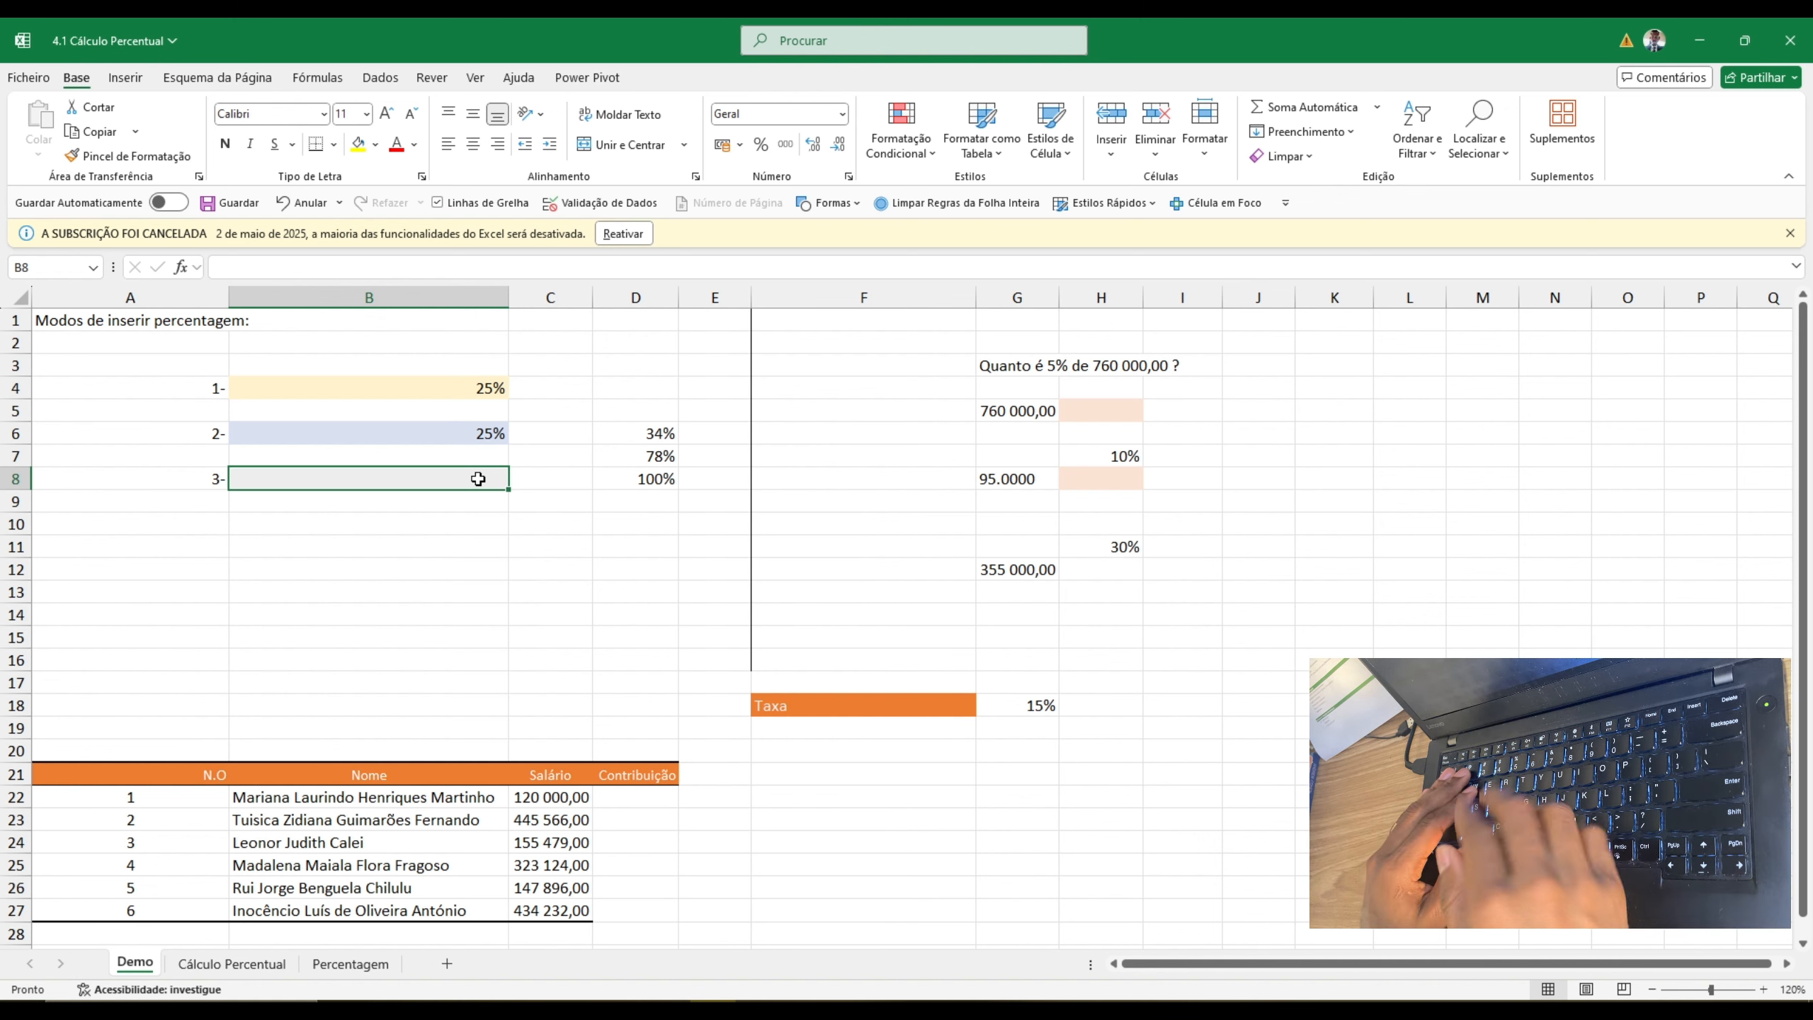
pyautogui.write('25')
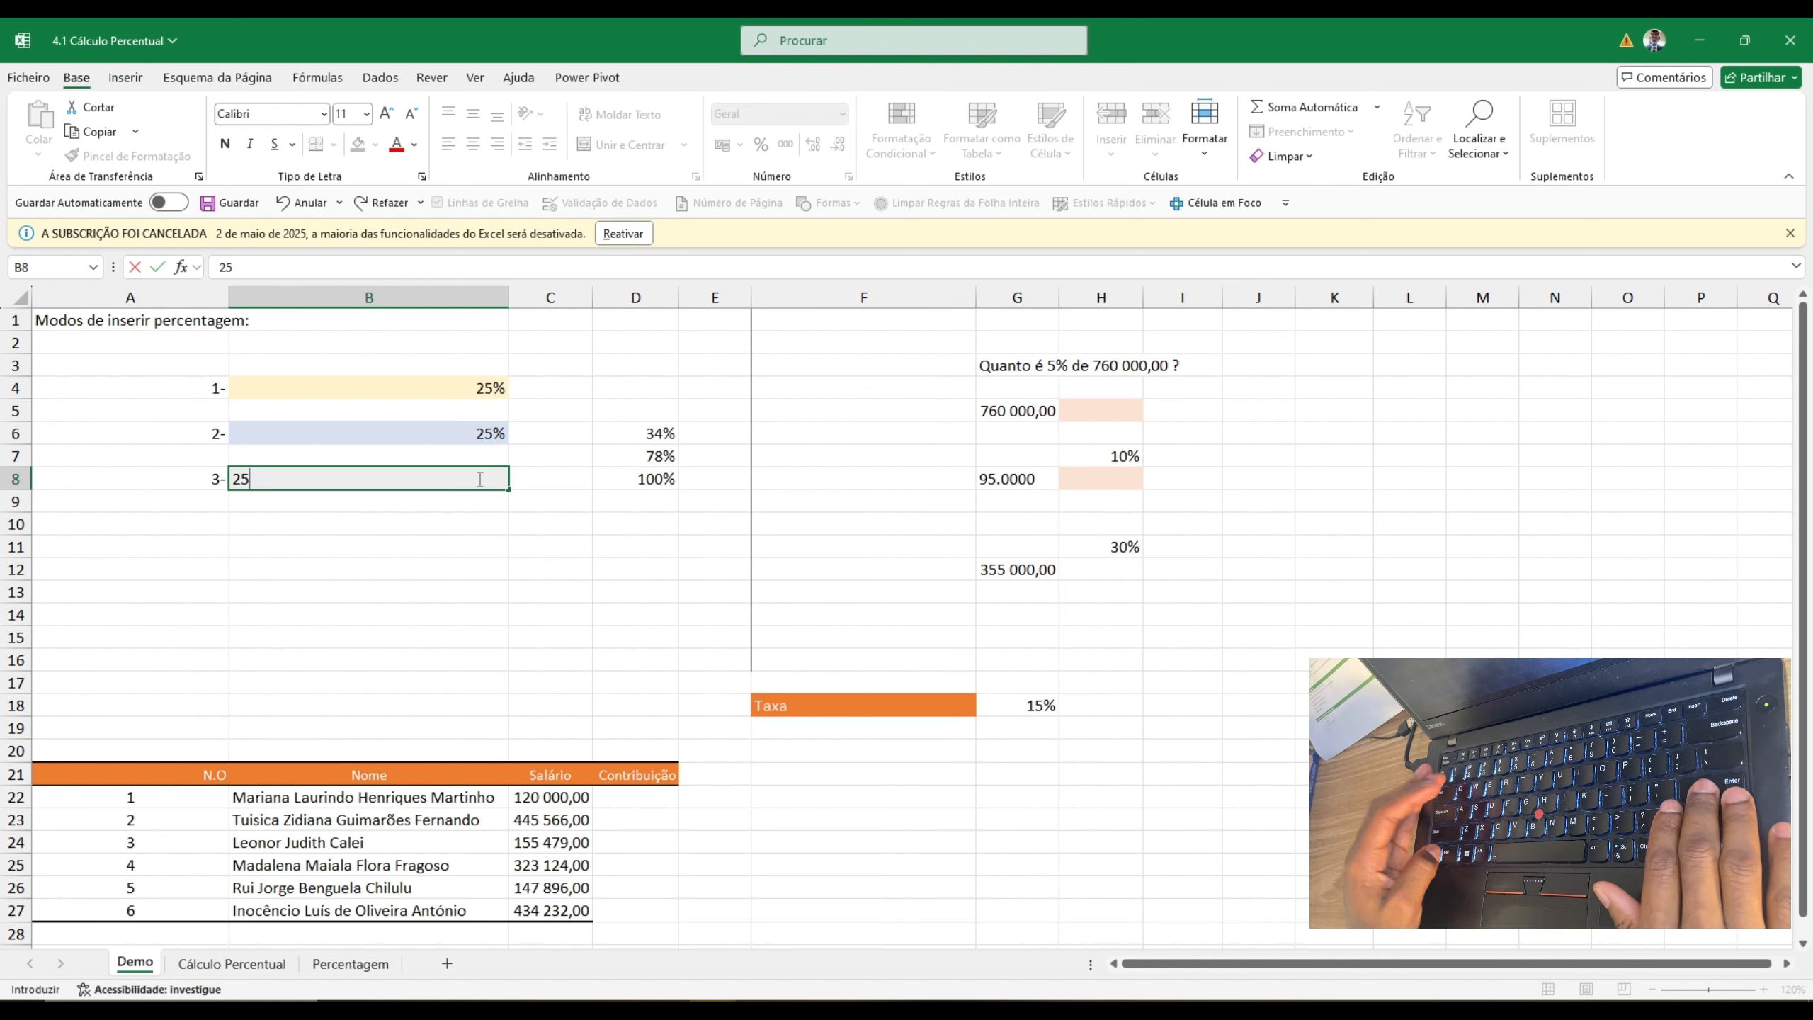
pyautogui.press('Return')
pyautogui.click(466, 478)
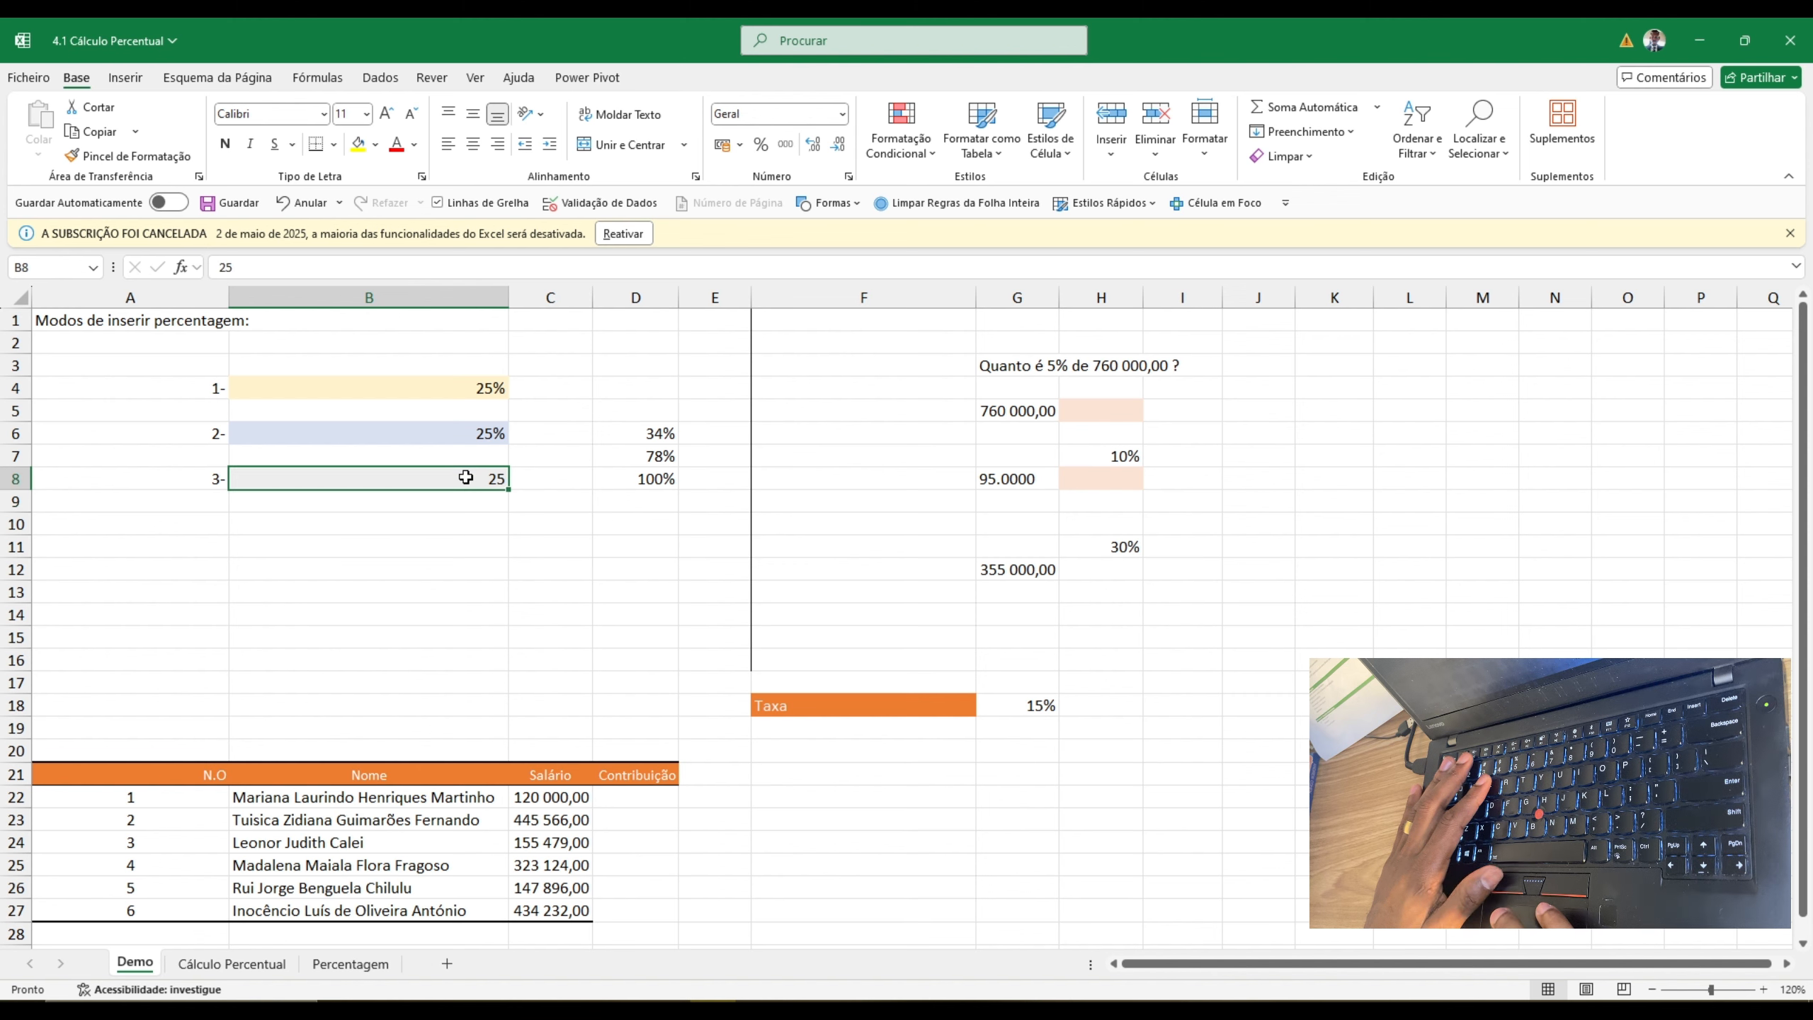
pyautogui.click(762, 145)
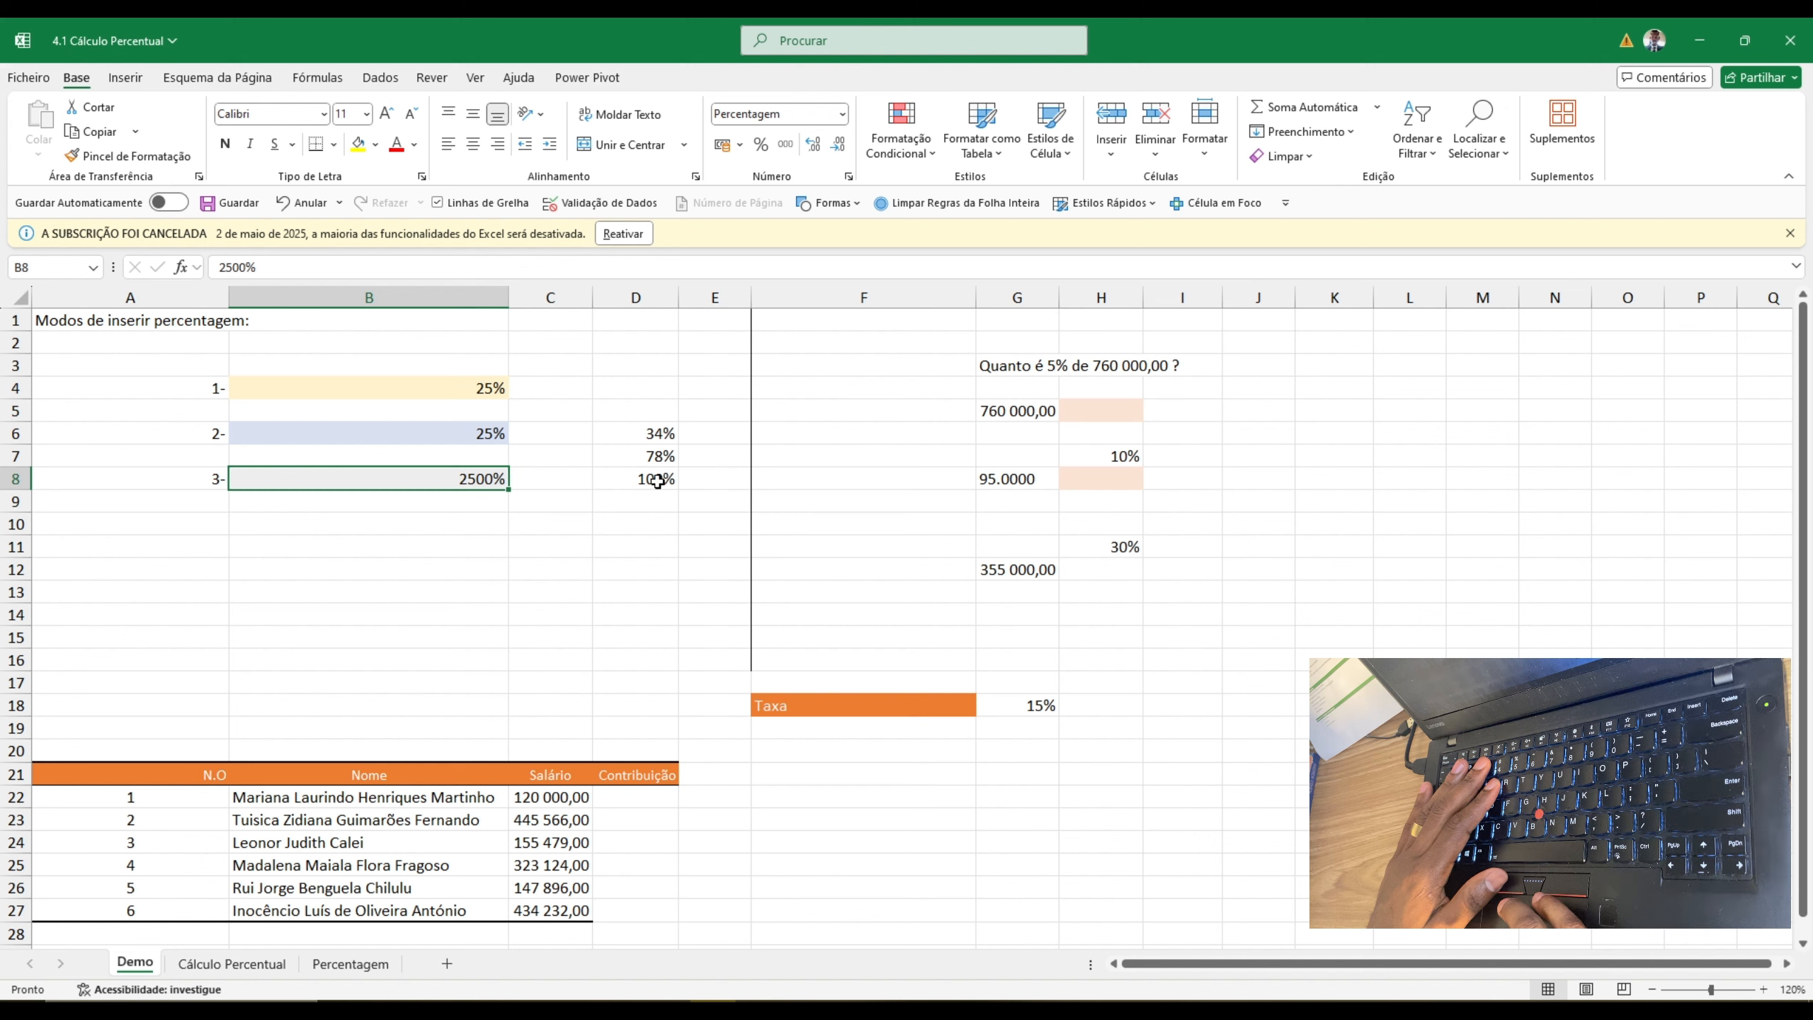
# - Undo the percentage format and the number entered in cell B8
pyautogui.click(485, 521)
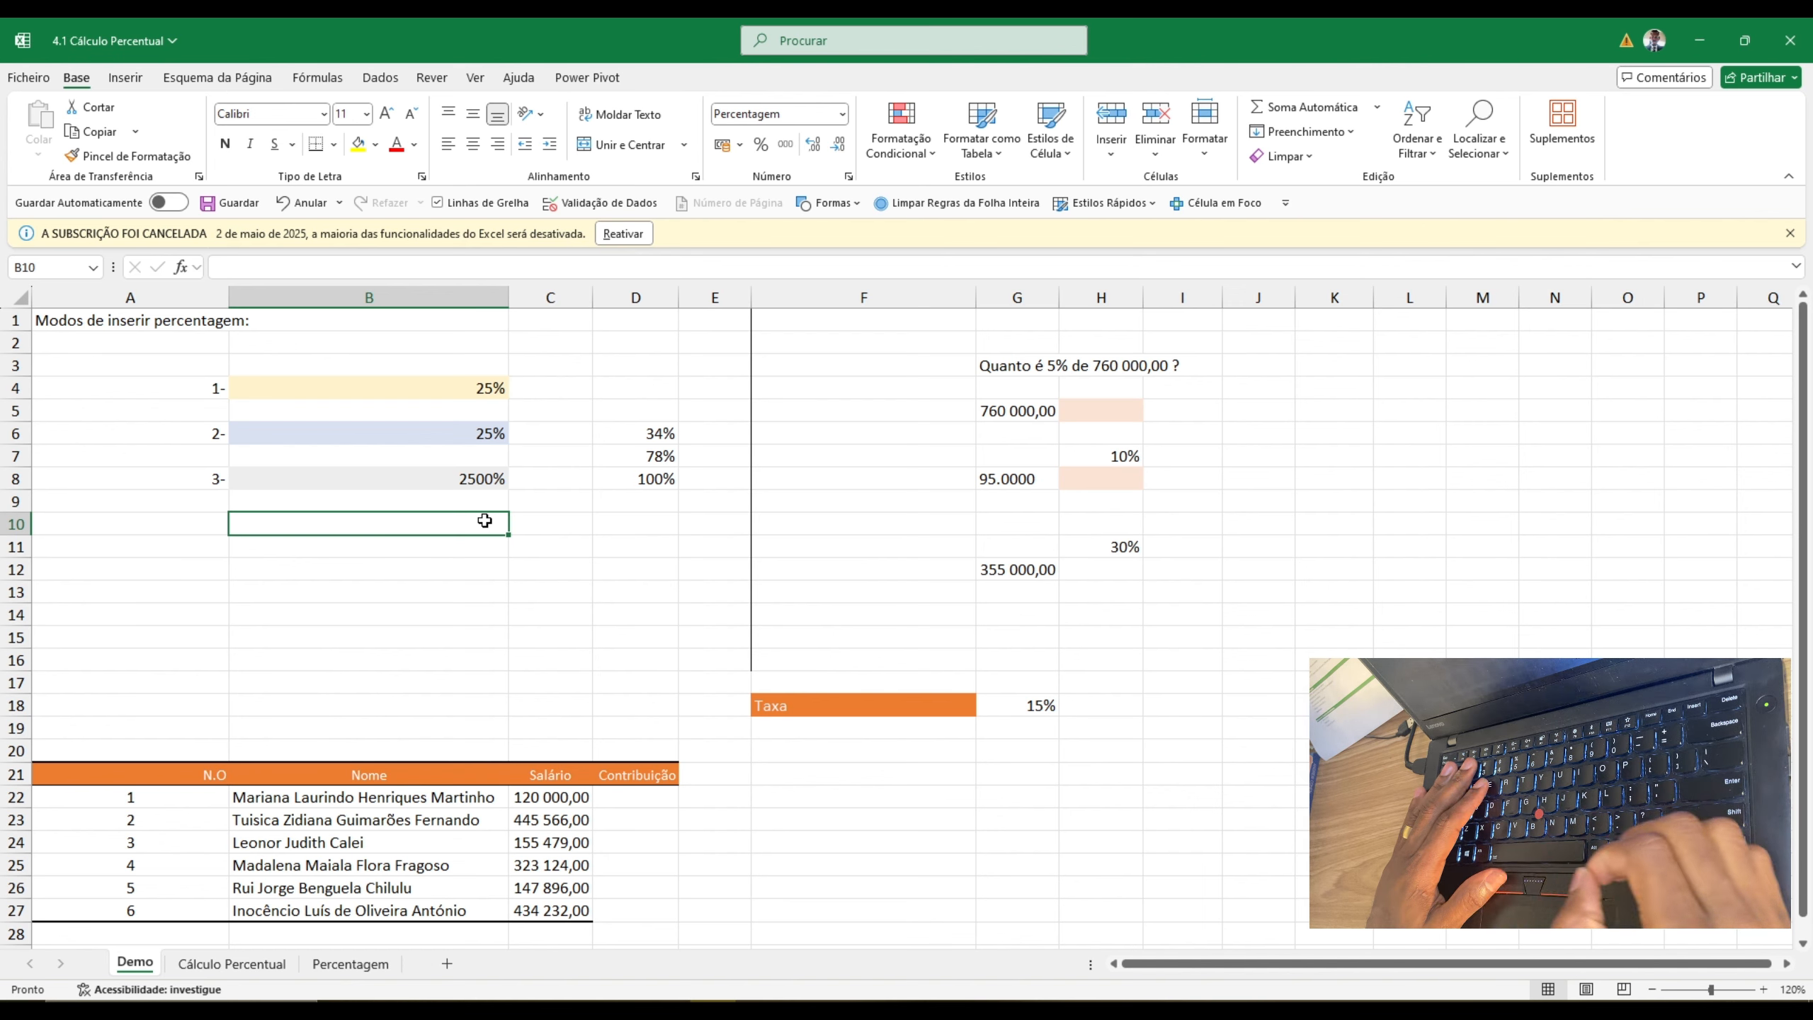
pyautogui.click(471, 481)
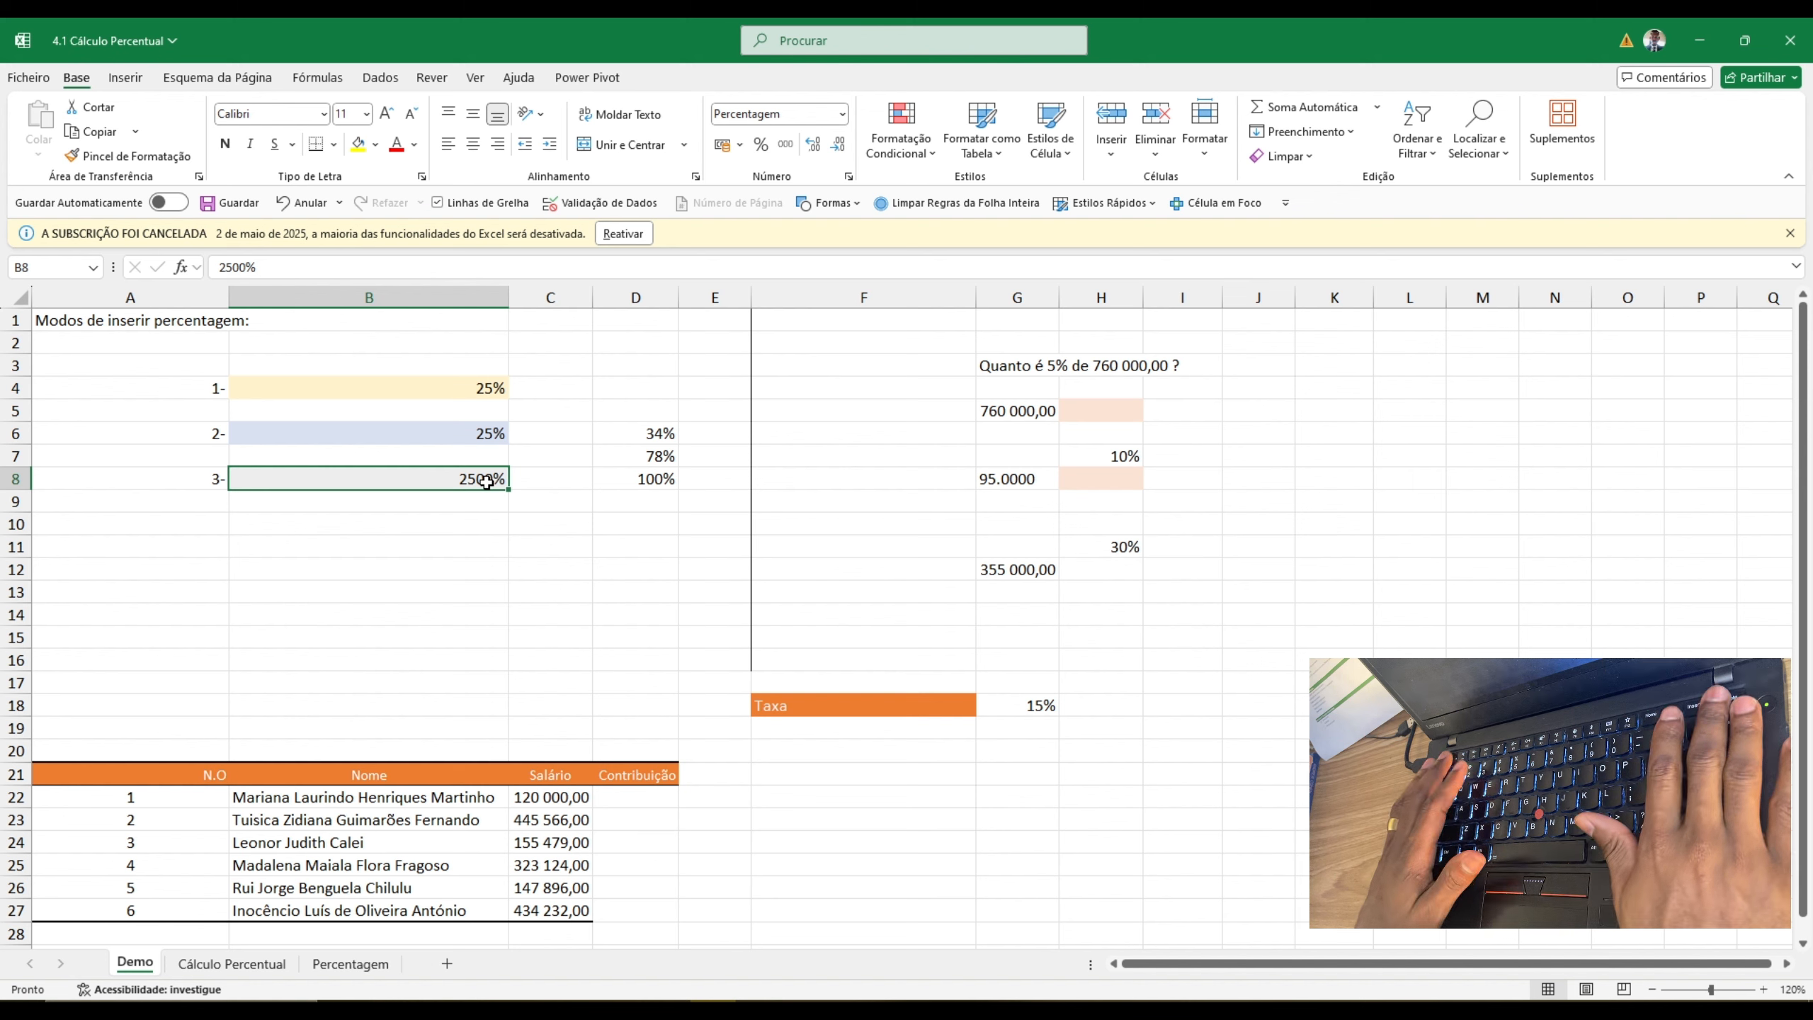
pyautogui.press('alt')
pyautogui.press('Escape')
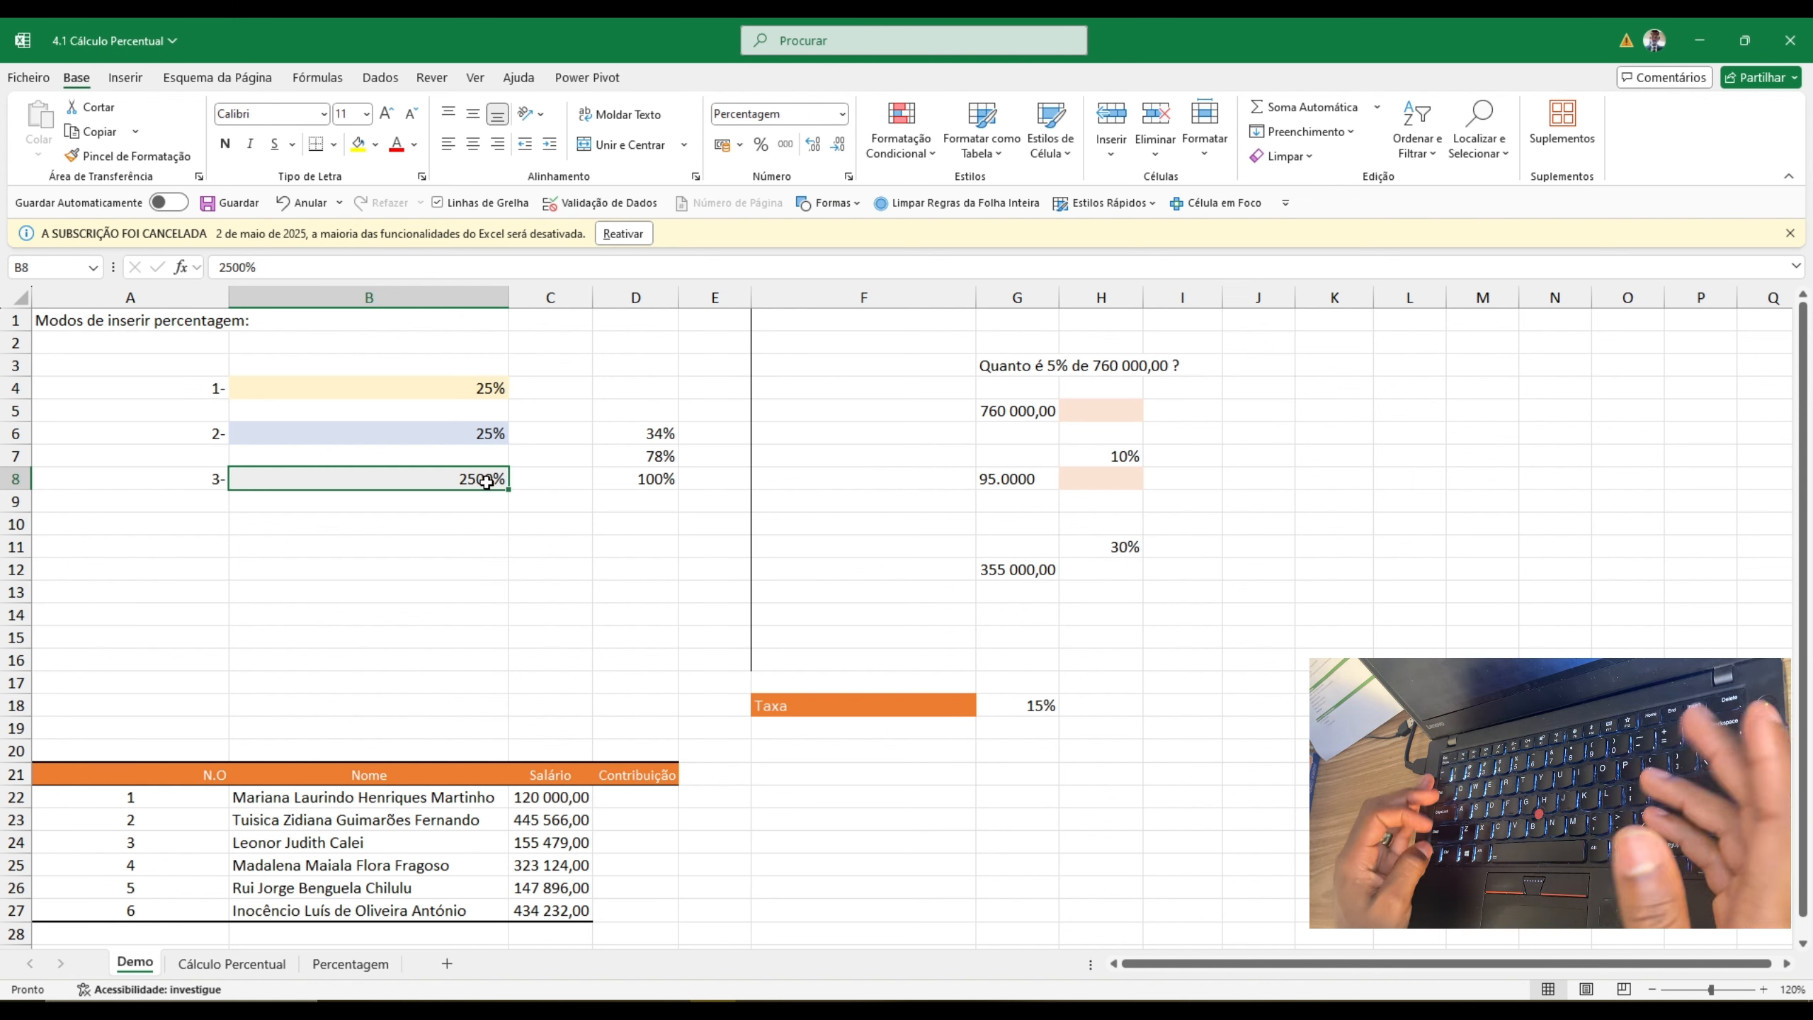
pyautogui.hotkey('ctrl', 'z')
pyautogui.hotkey('ctrl', 'z')
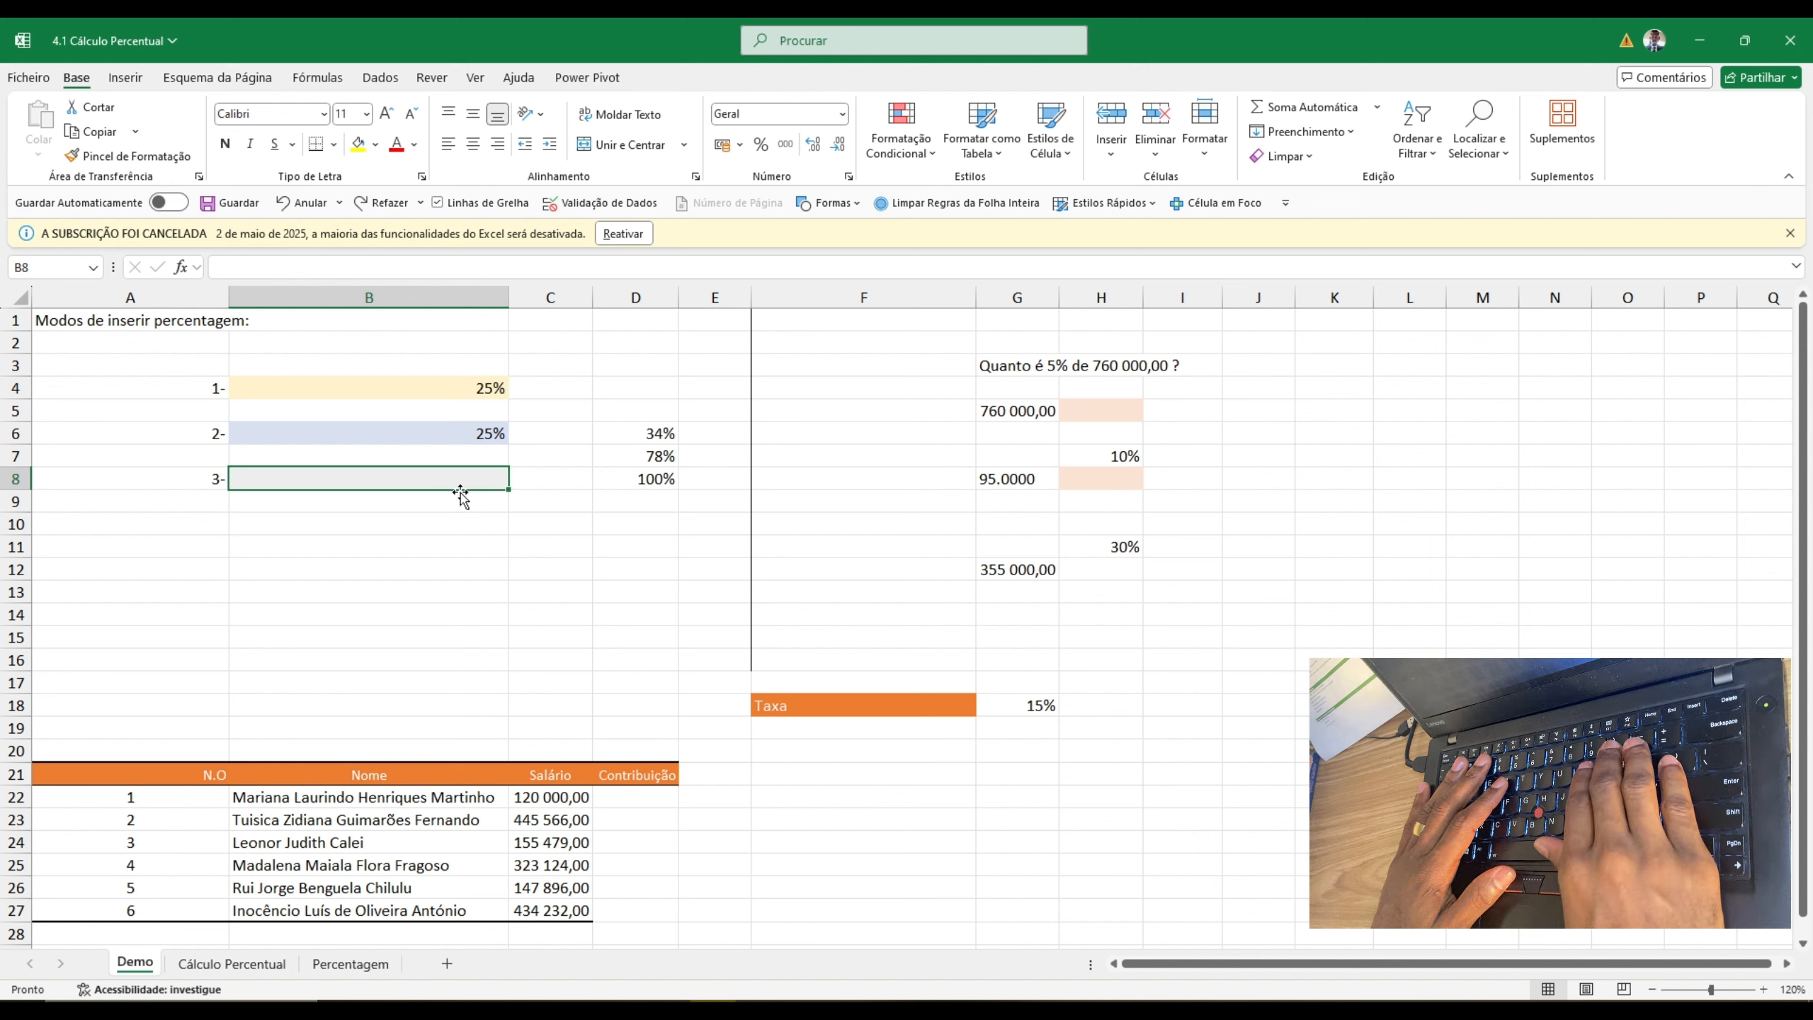
# - Enter the decimal 0,25 in cell B8 and format that cell as a percentage
pyautogui.write('0,25')
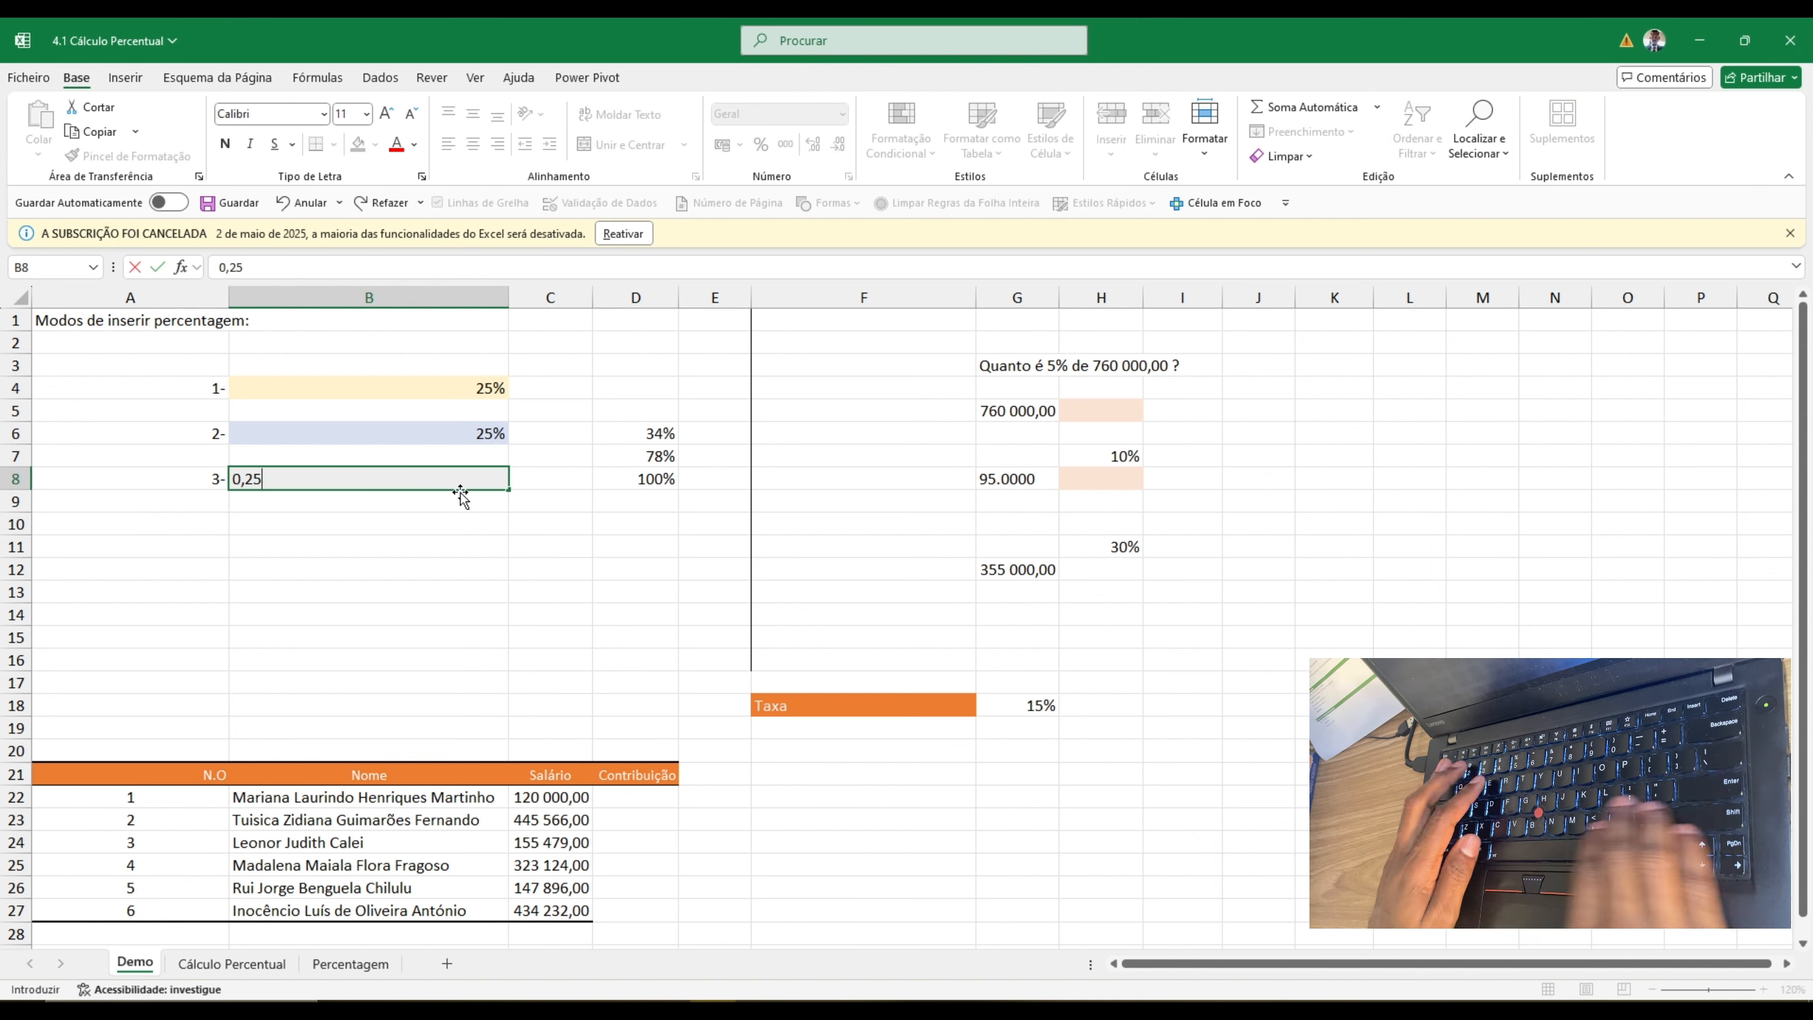
pyautogui.hotkey('ctrl', 'Return')
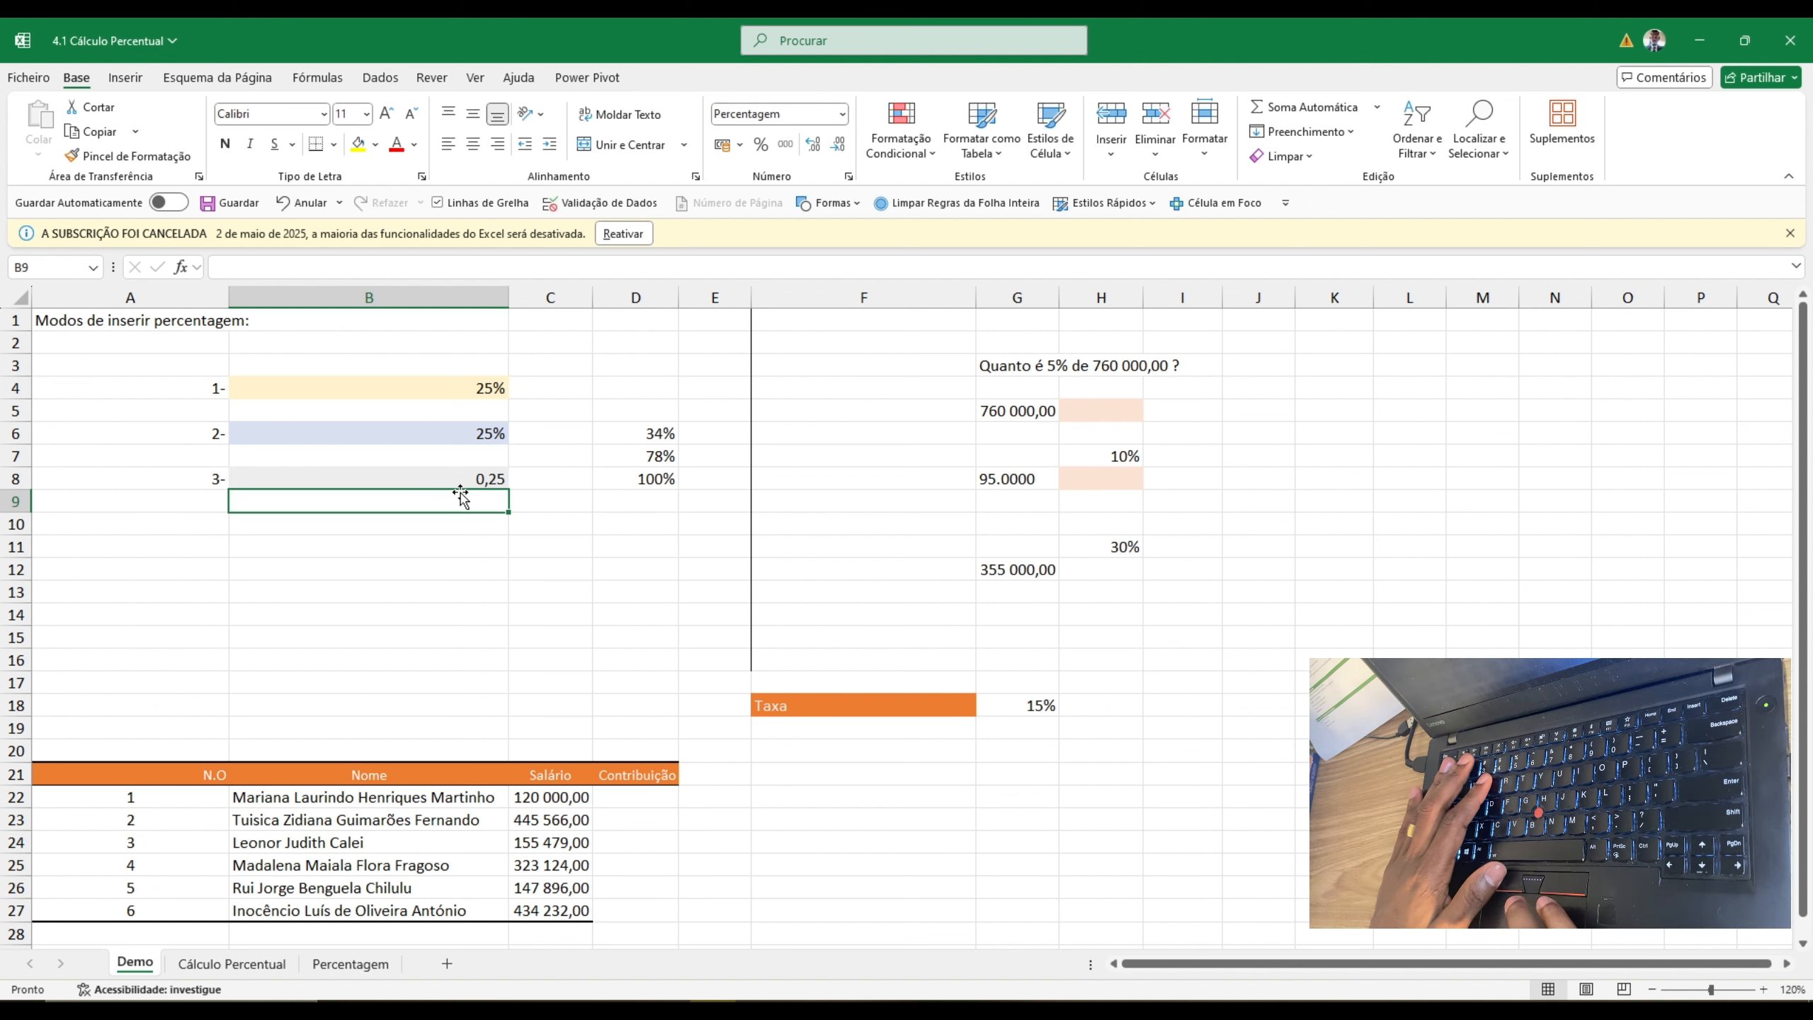
pyautogui.click(766, 145)
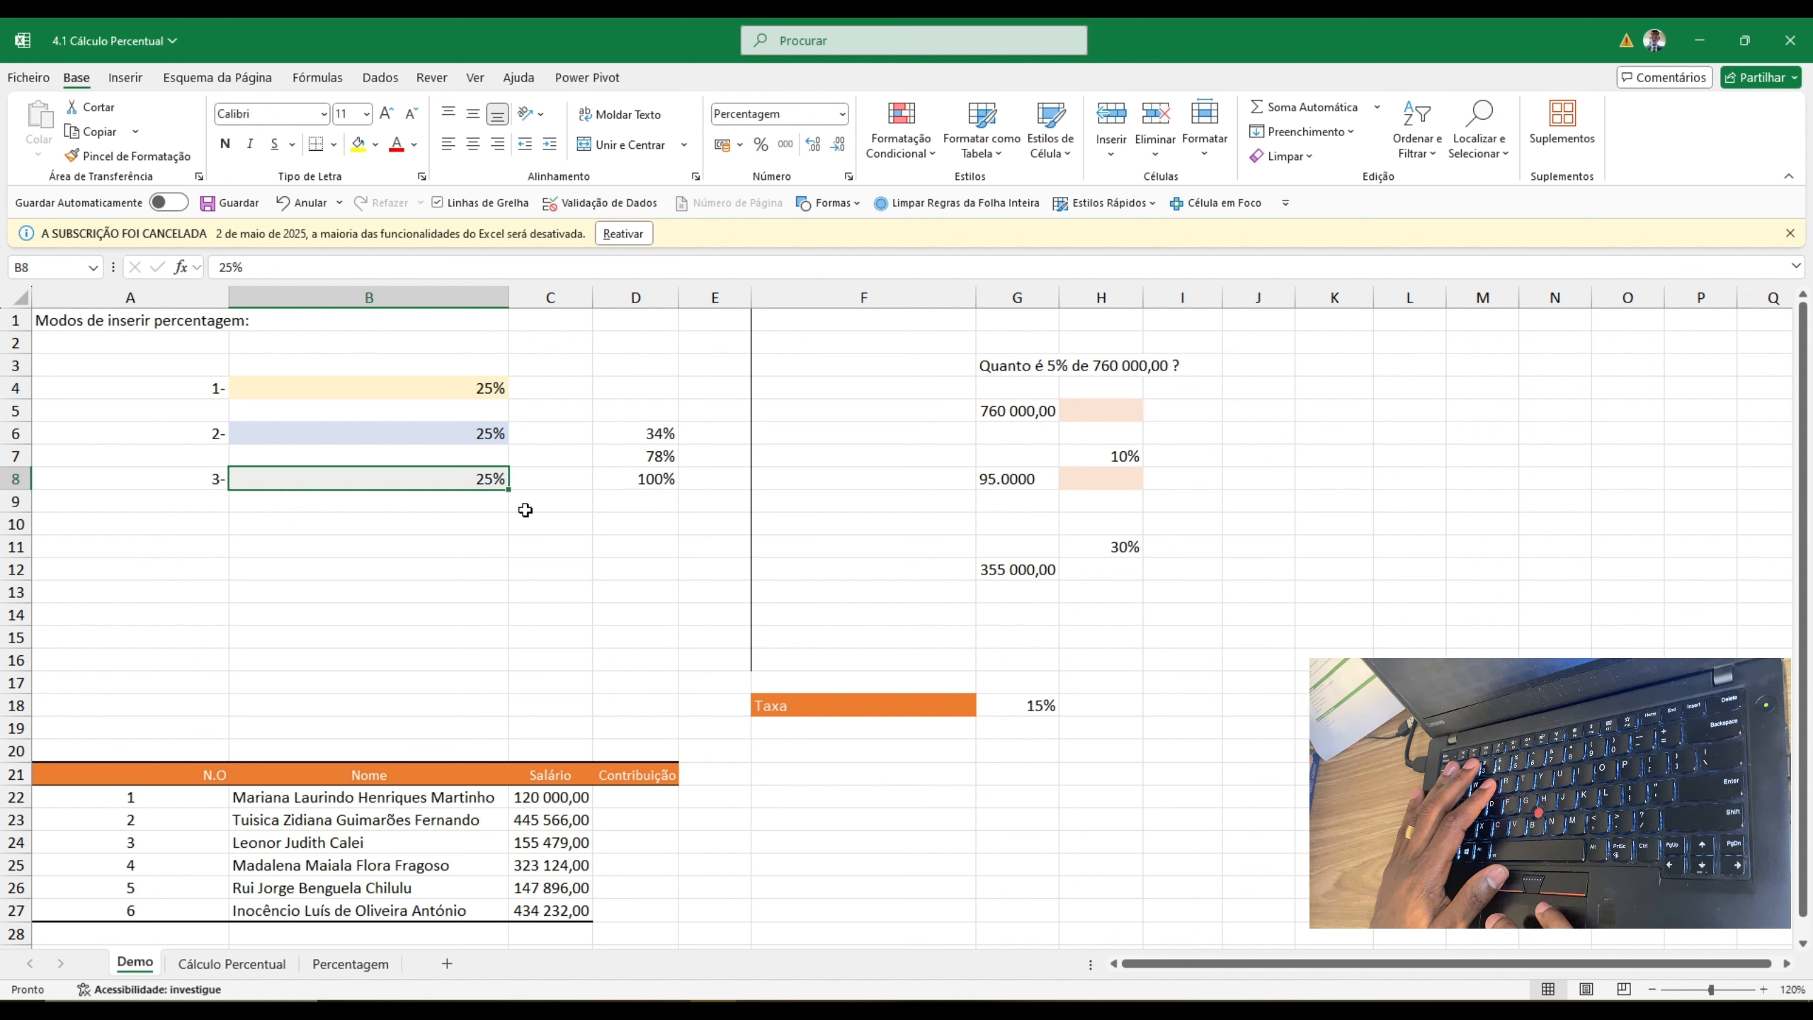
pyautogui.click(470, 385)
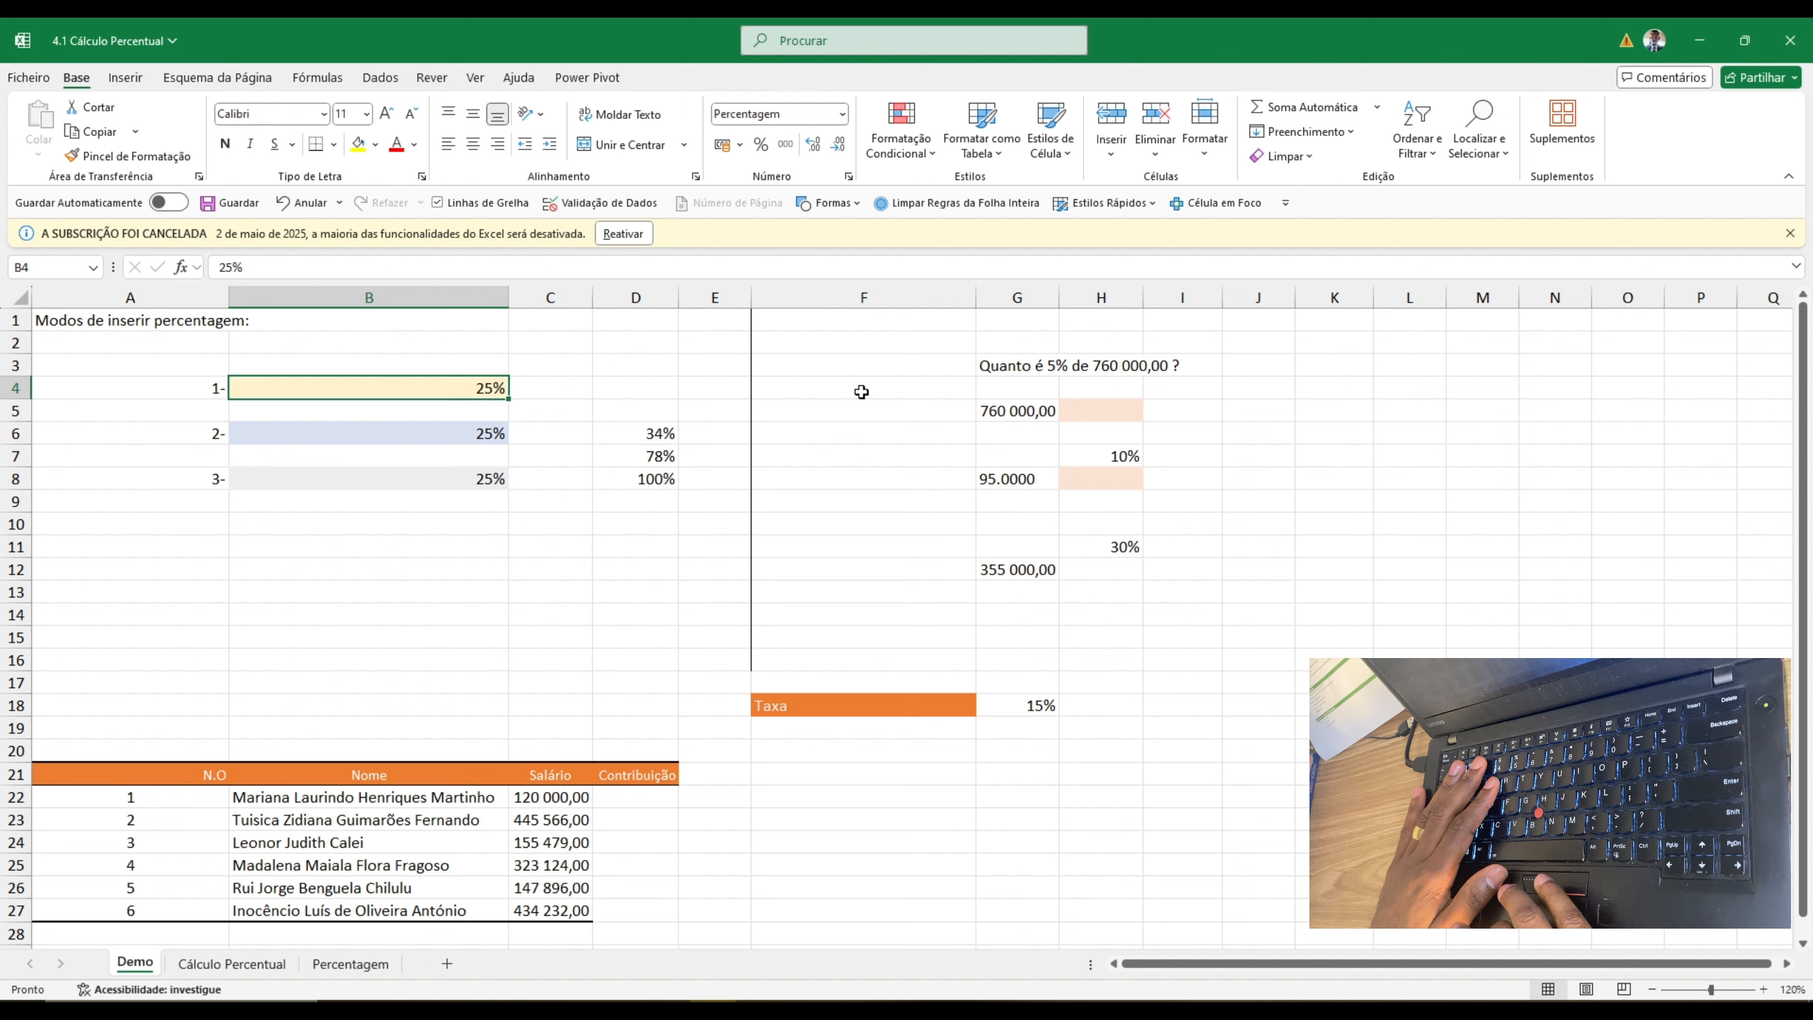
# - Calculate 5% of the 760 000,00 amount in cell H5 with the formula =G5*5%
pyautogui.click(1088, 415)
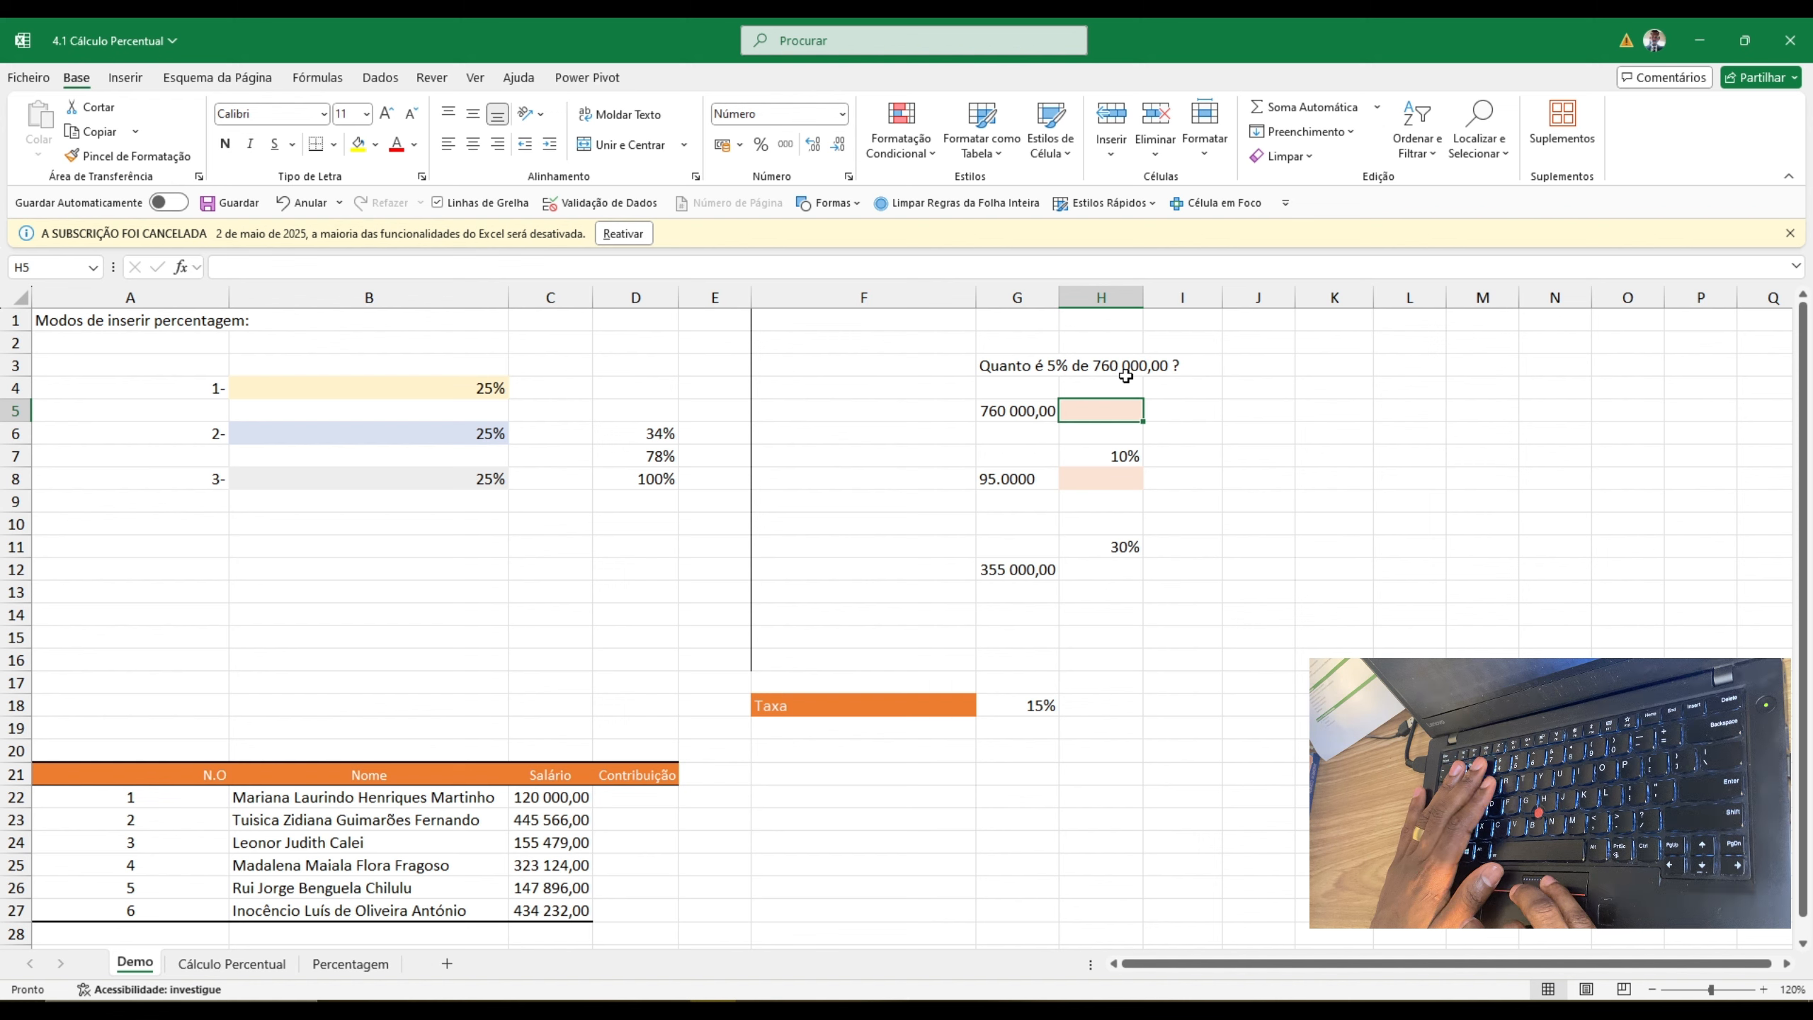
pyautogui.click(1029, 408)
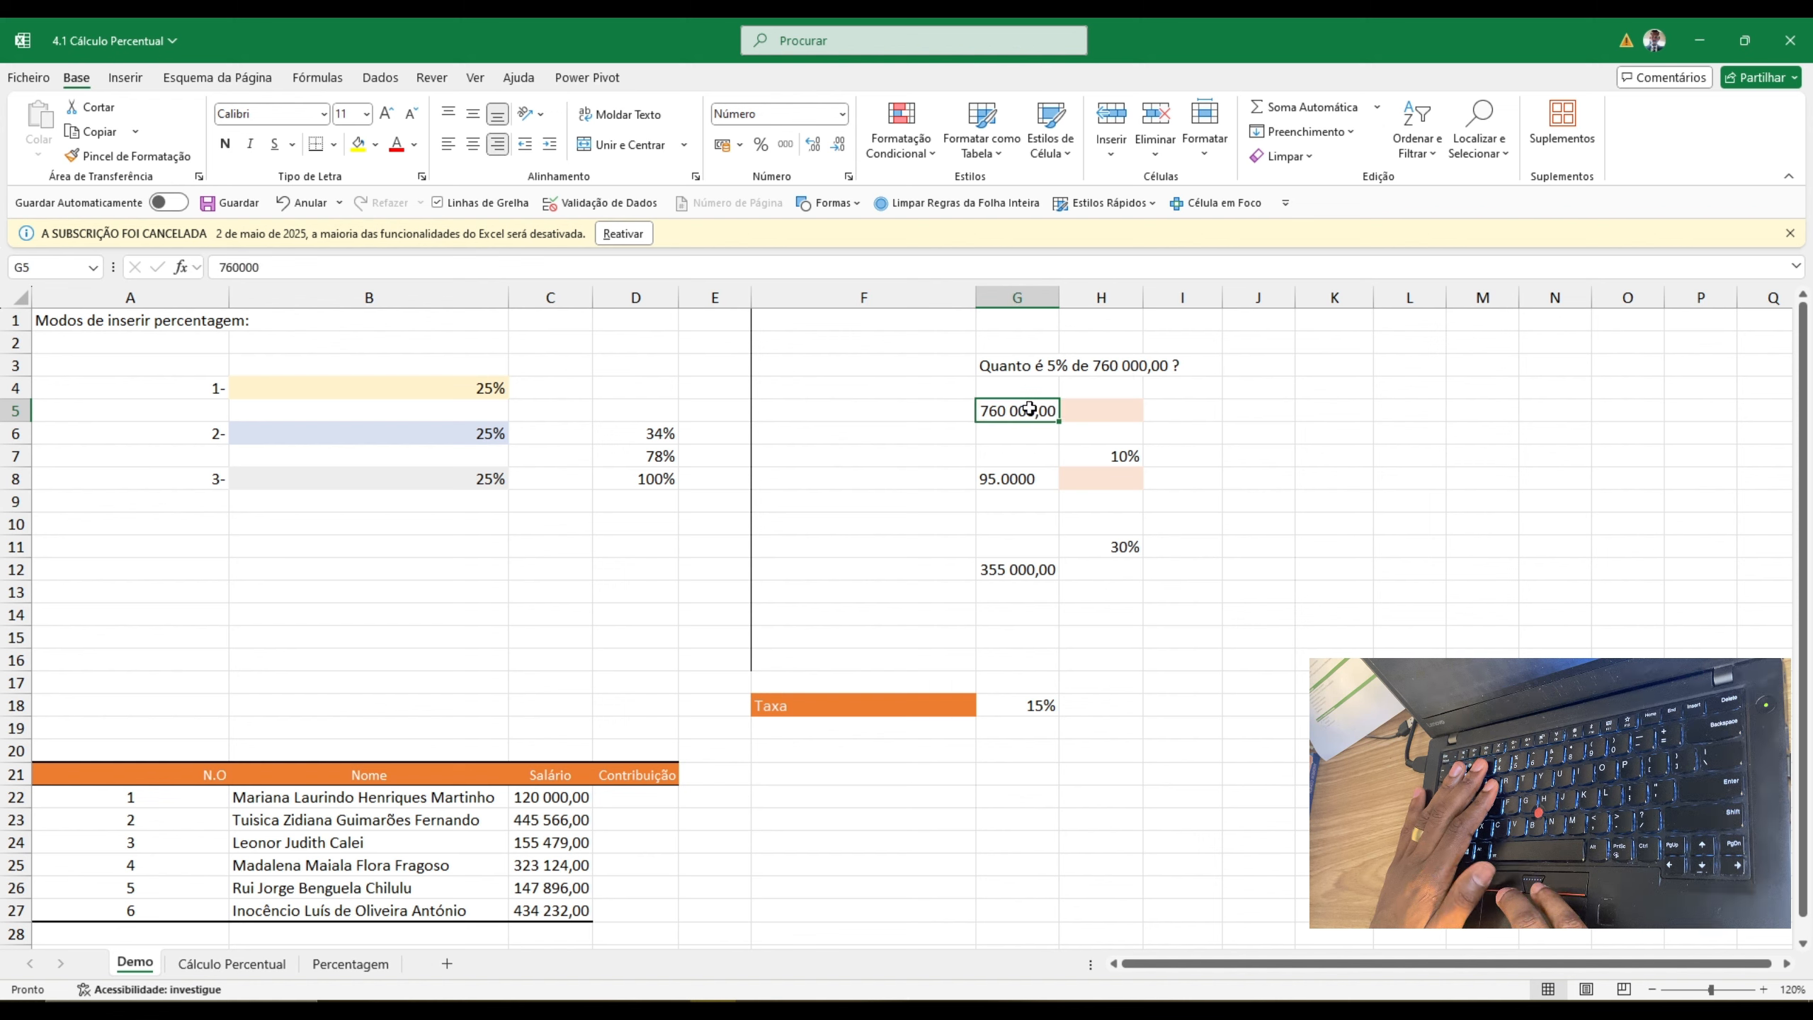
pyautogui.click(1096, 412)
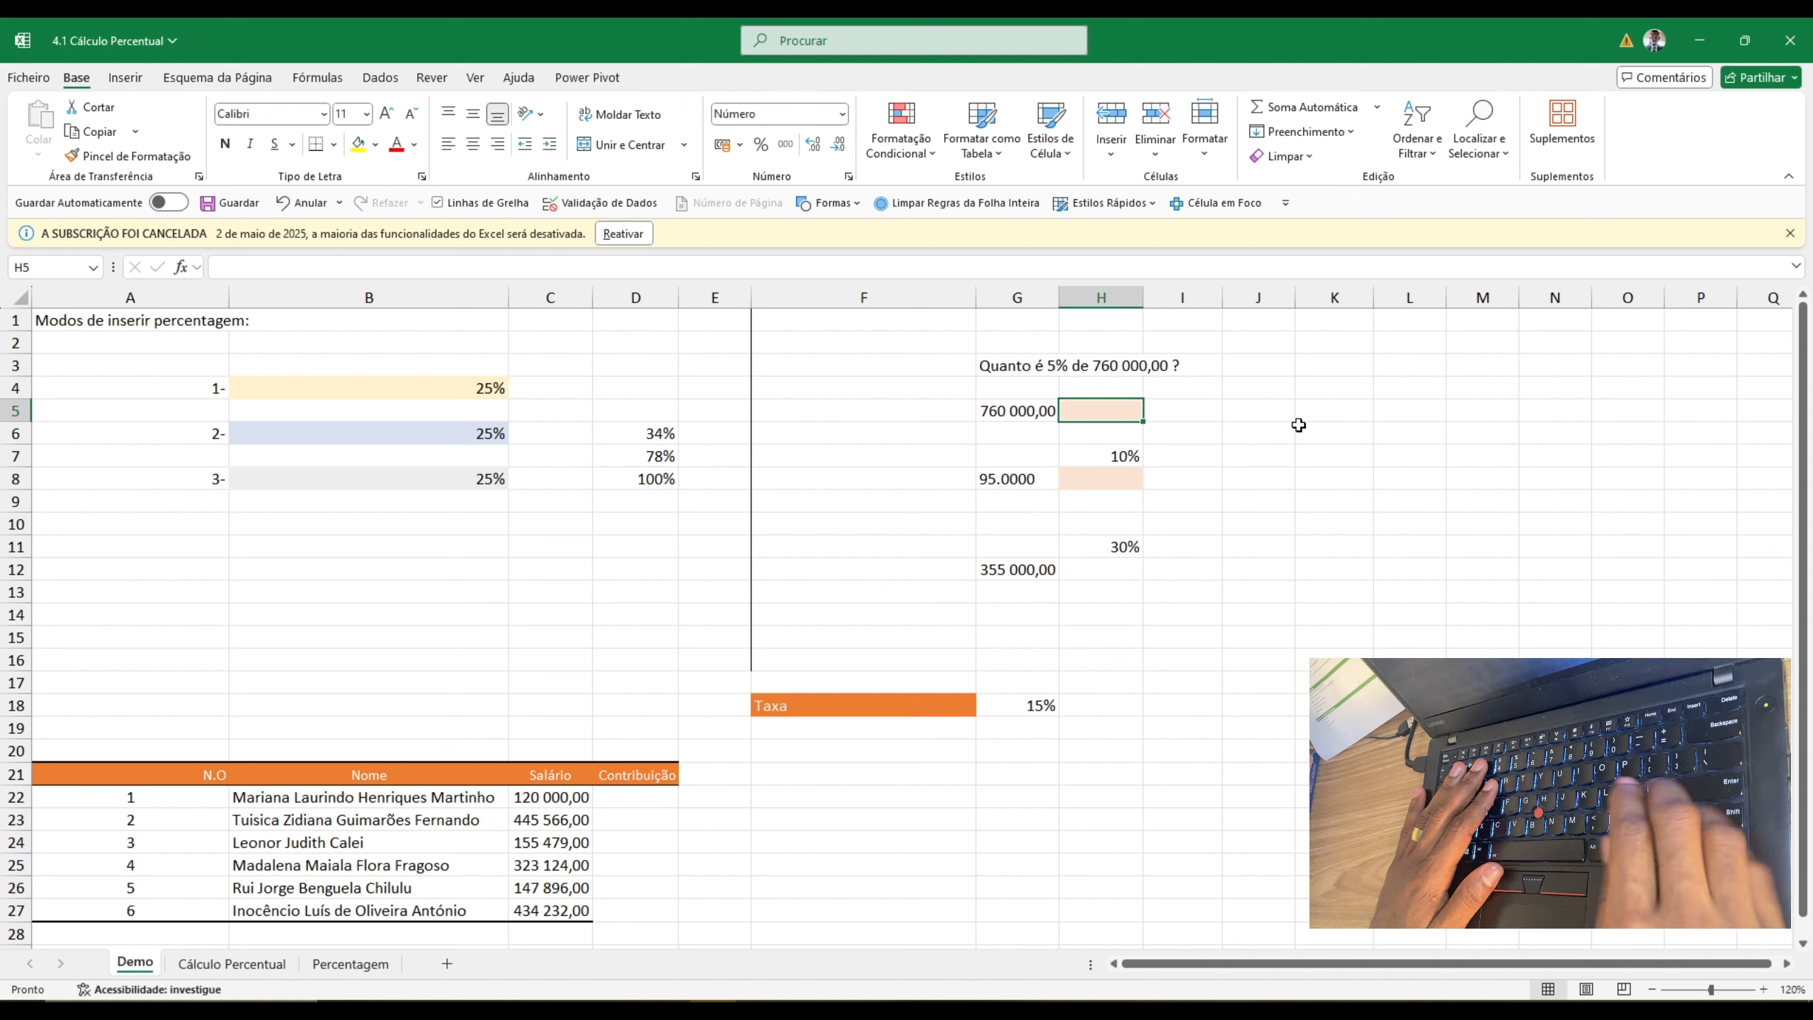
pyautogui.write('=')
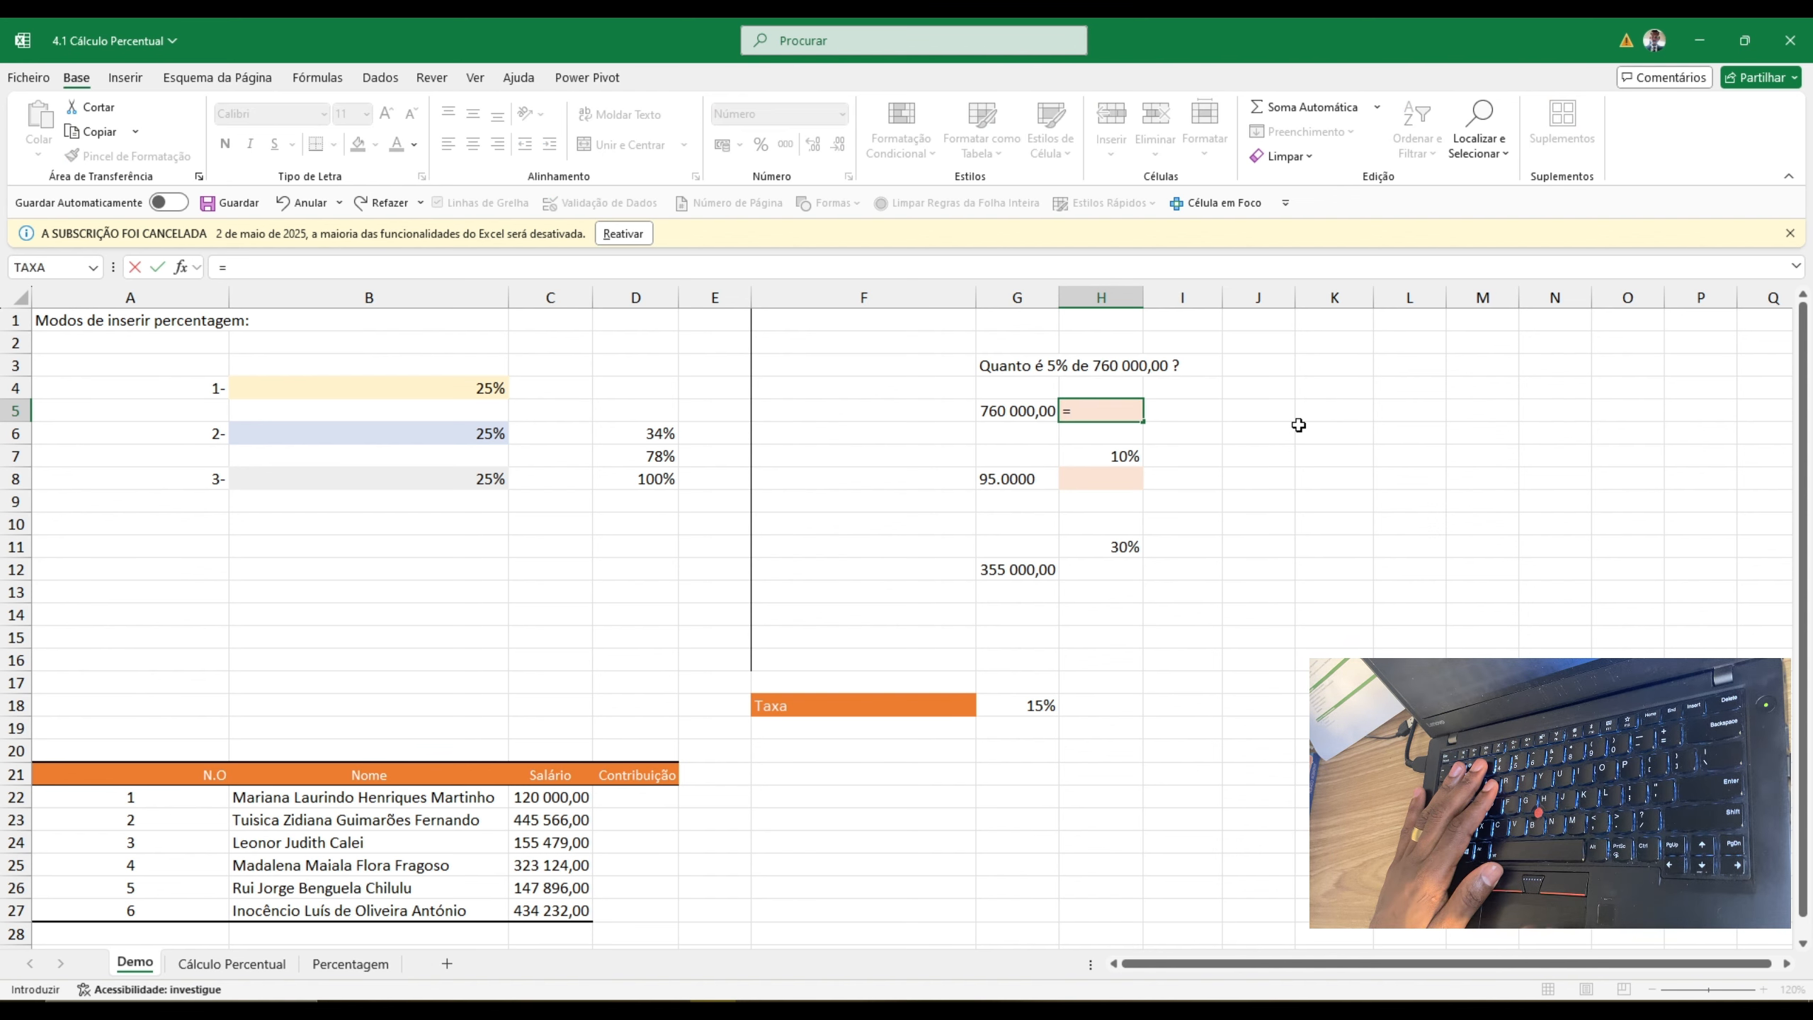
pyautogui.click(1016, 409)
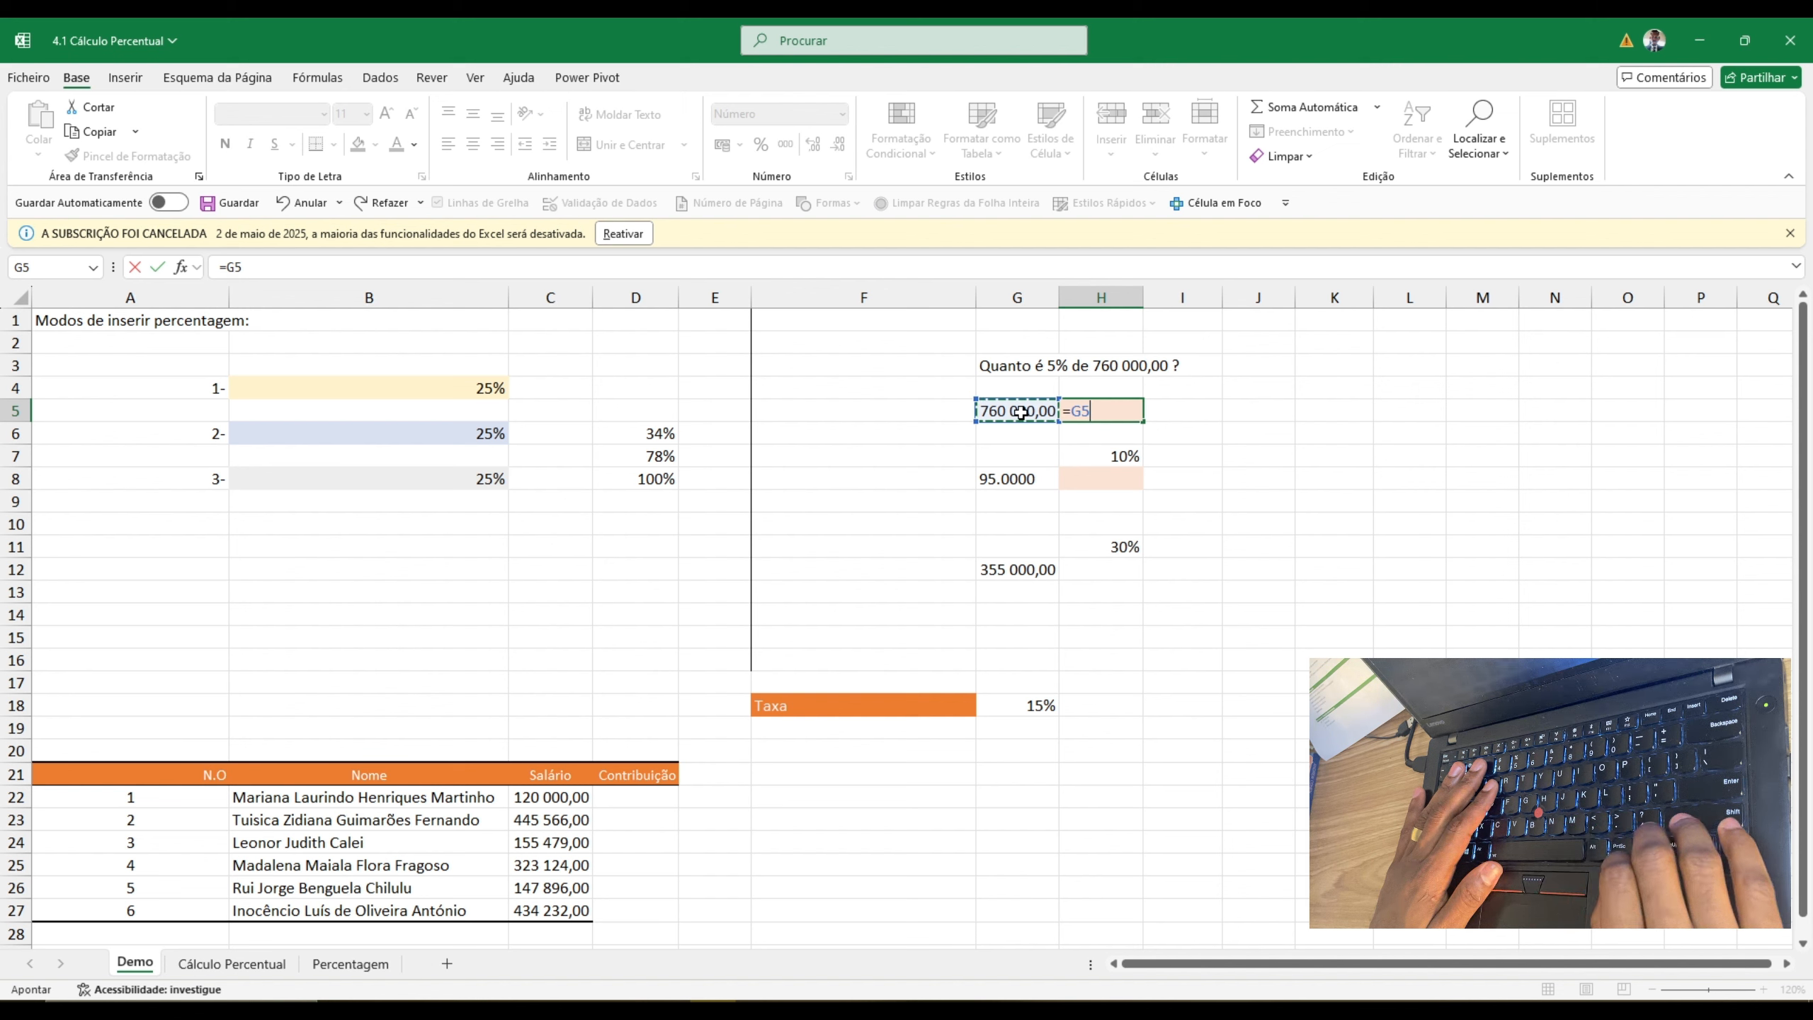
pyautogui.write('*')
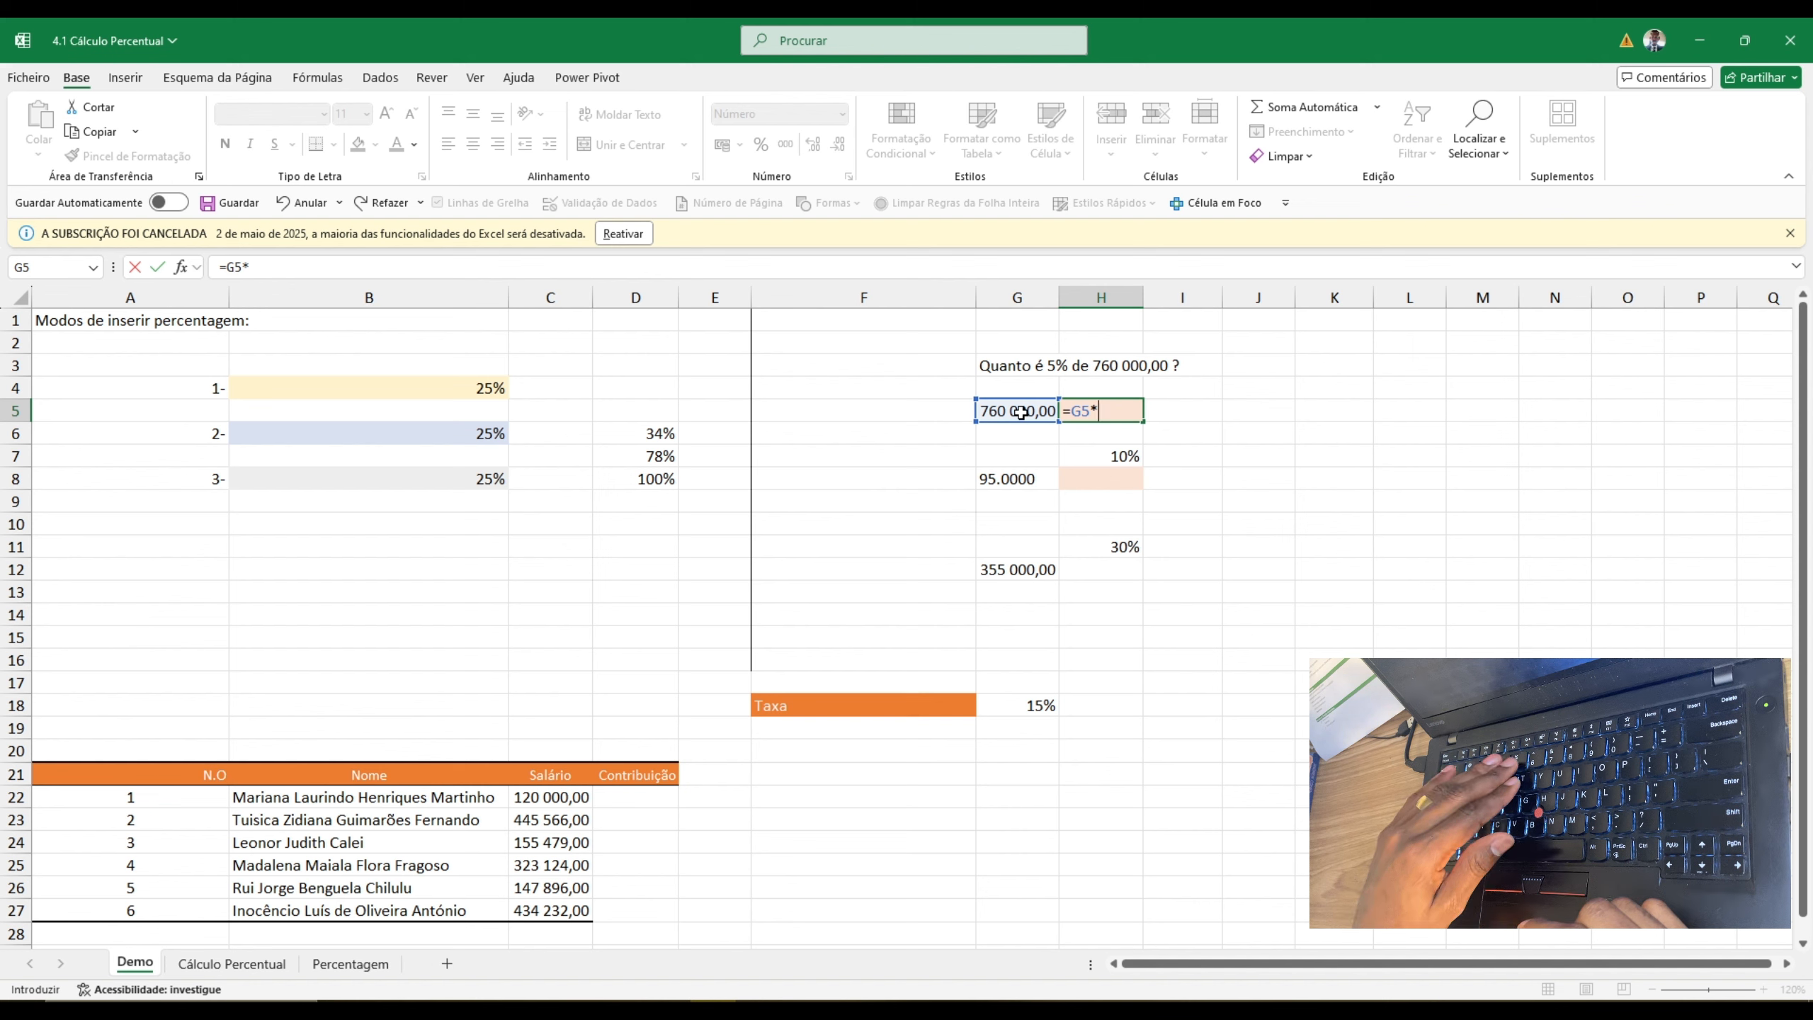
pyautogui.write('5%')
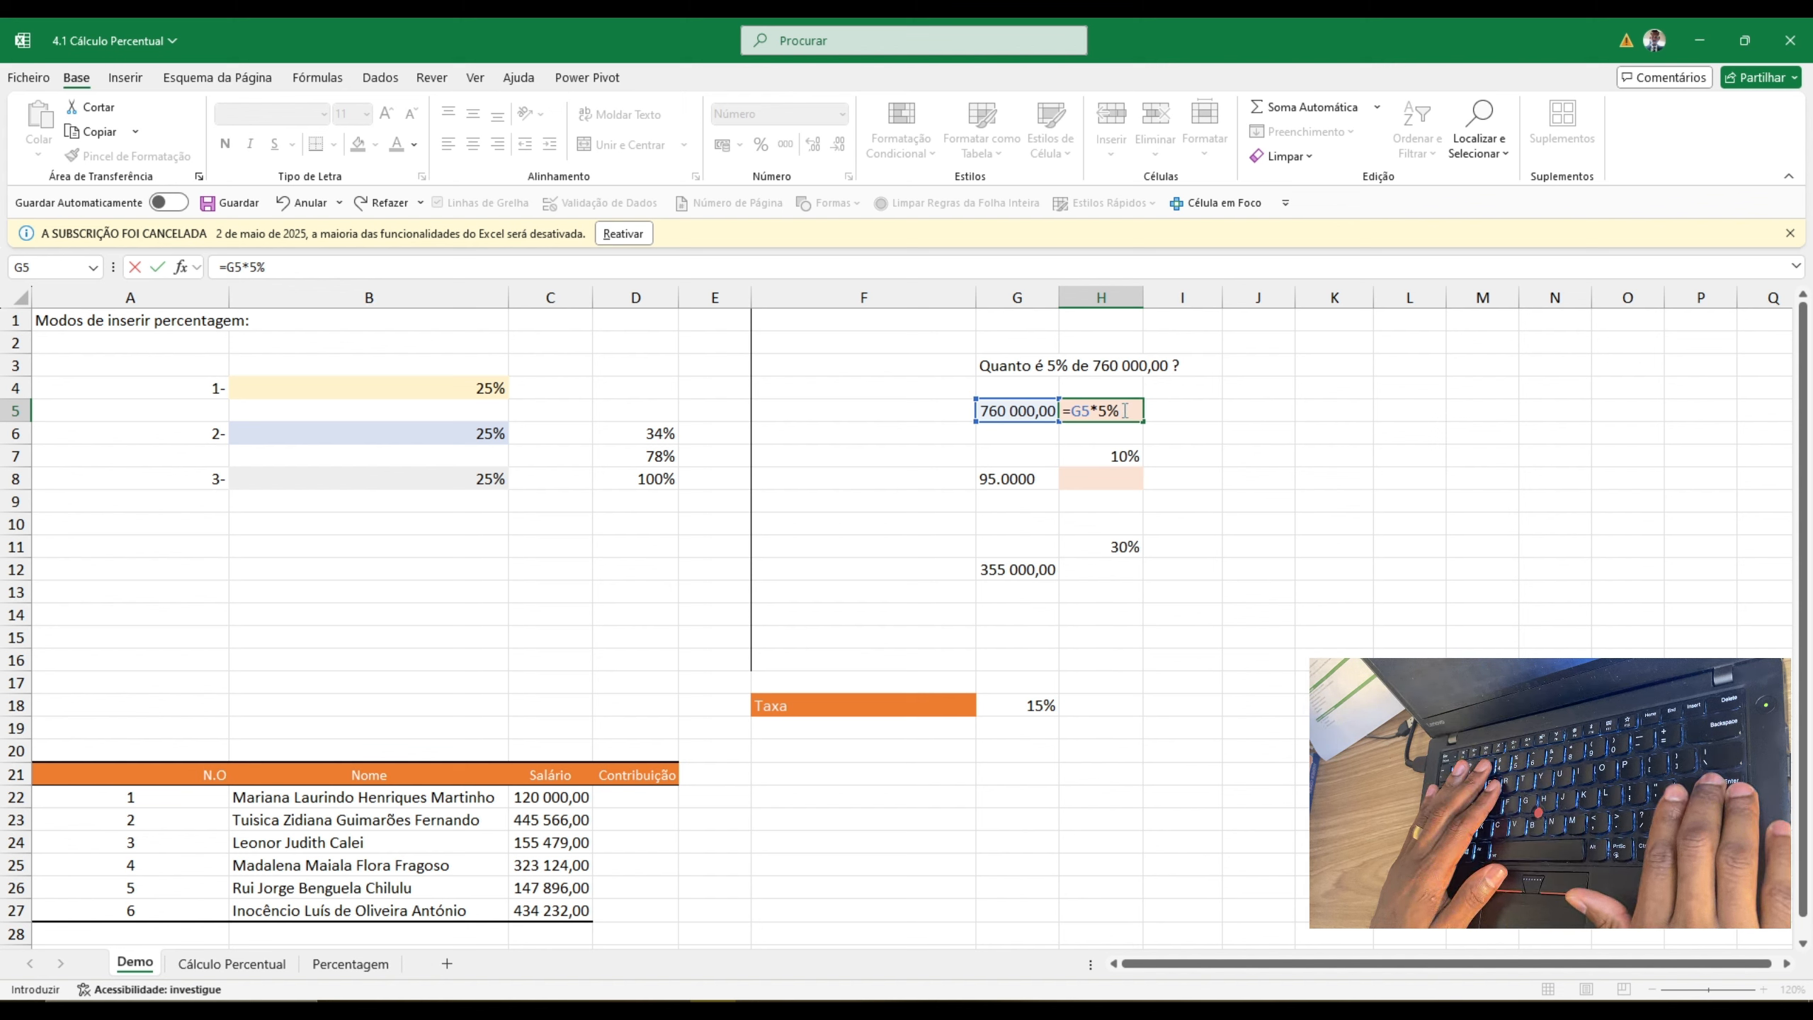
pyautogui.press('Return')
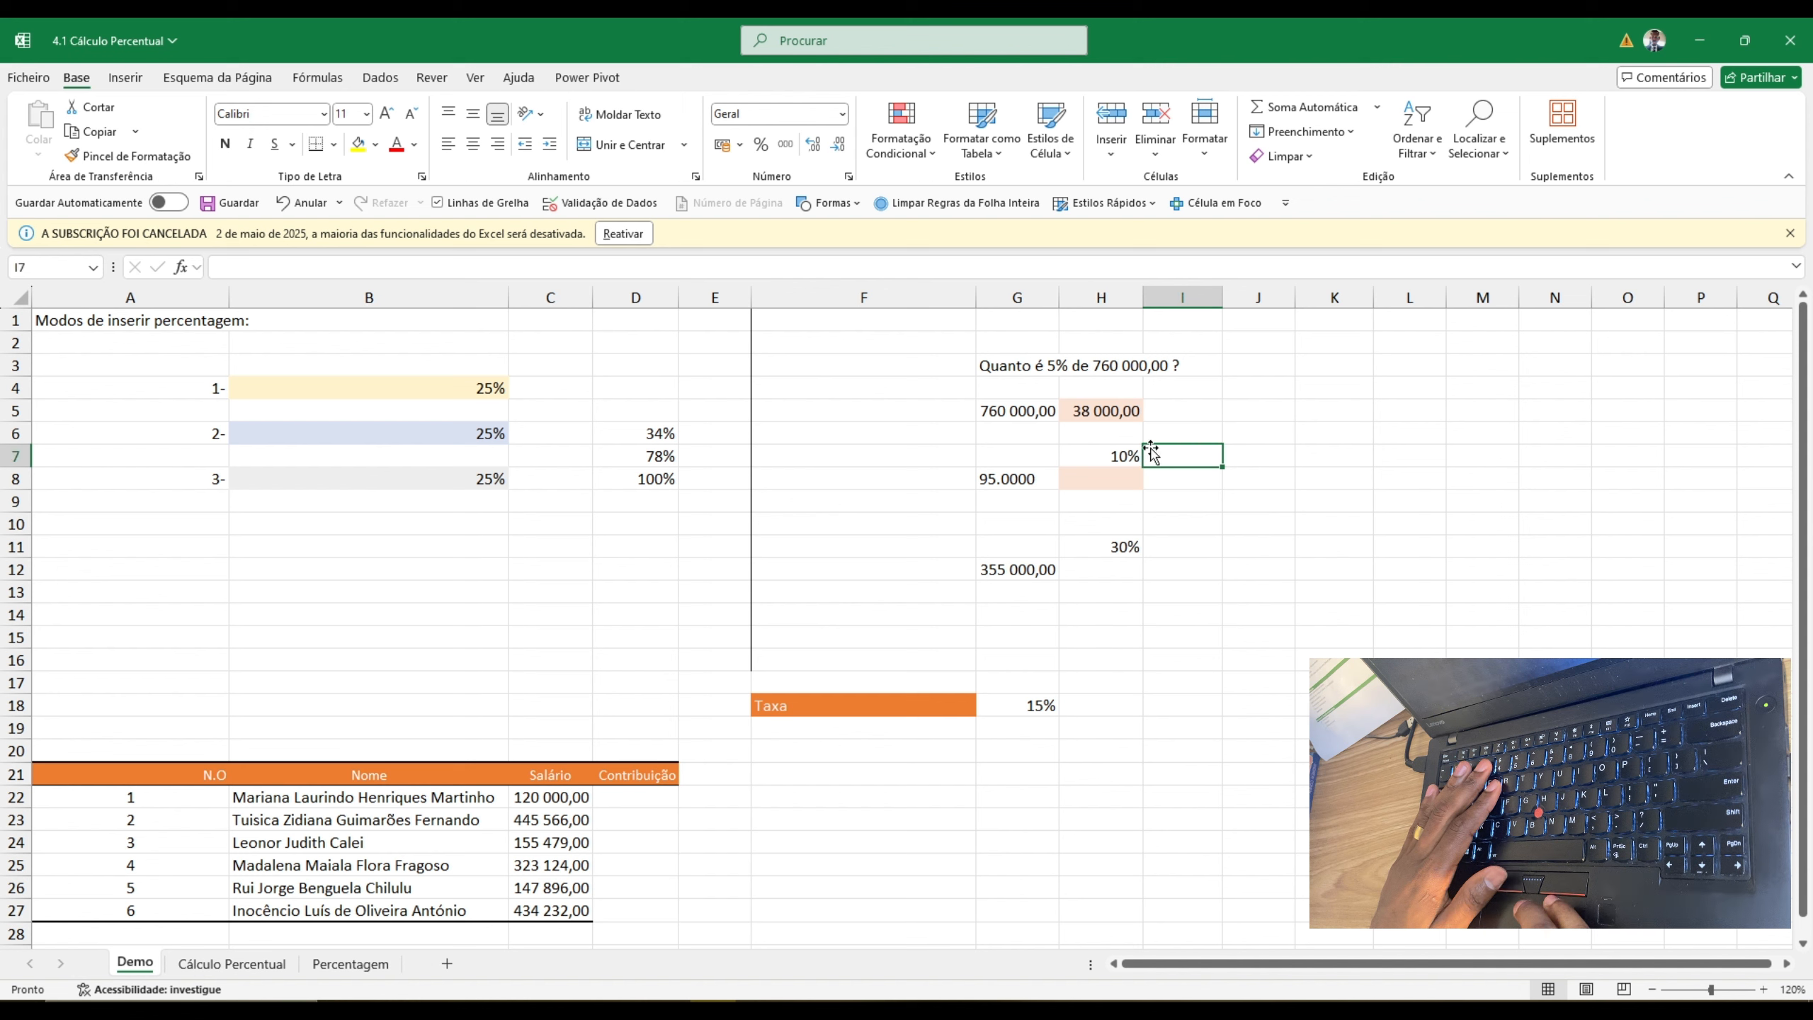
pyautogui.click(1120, 414)
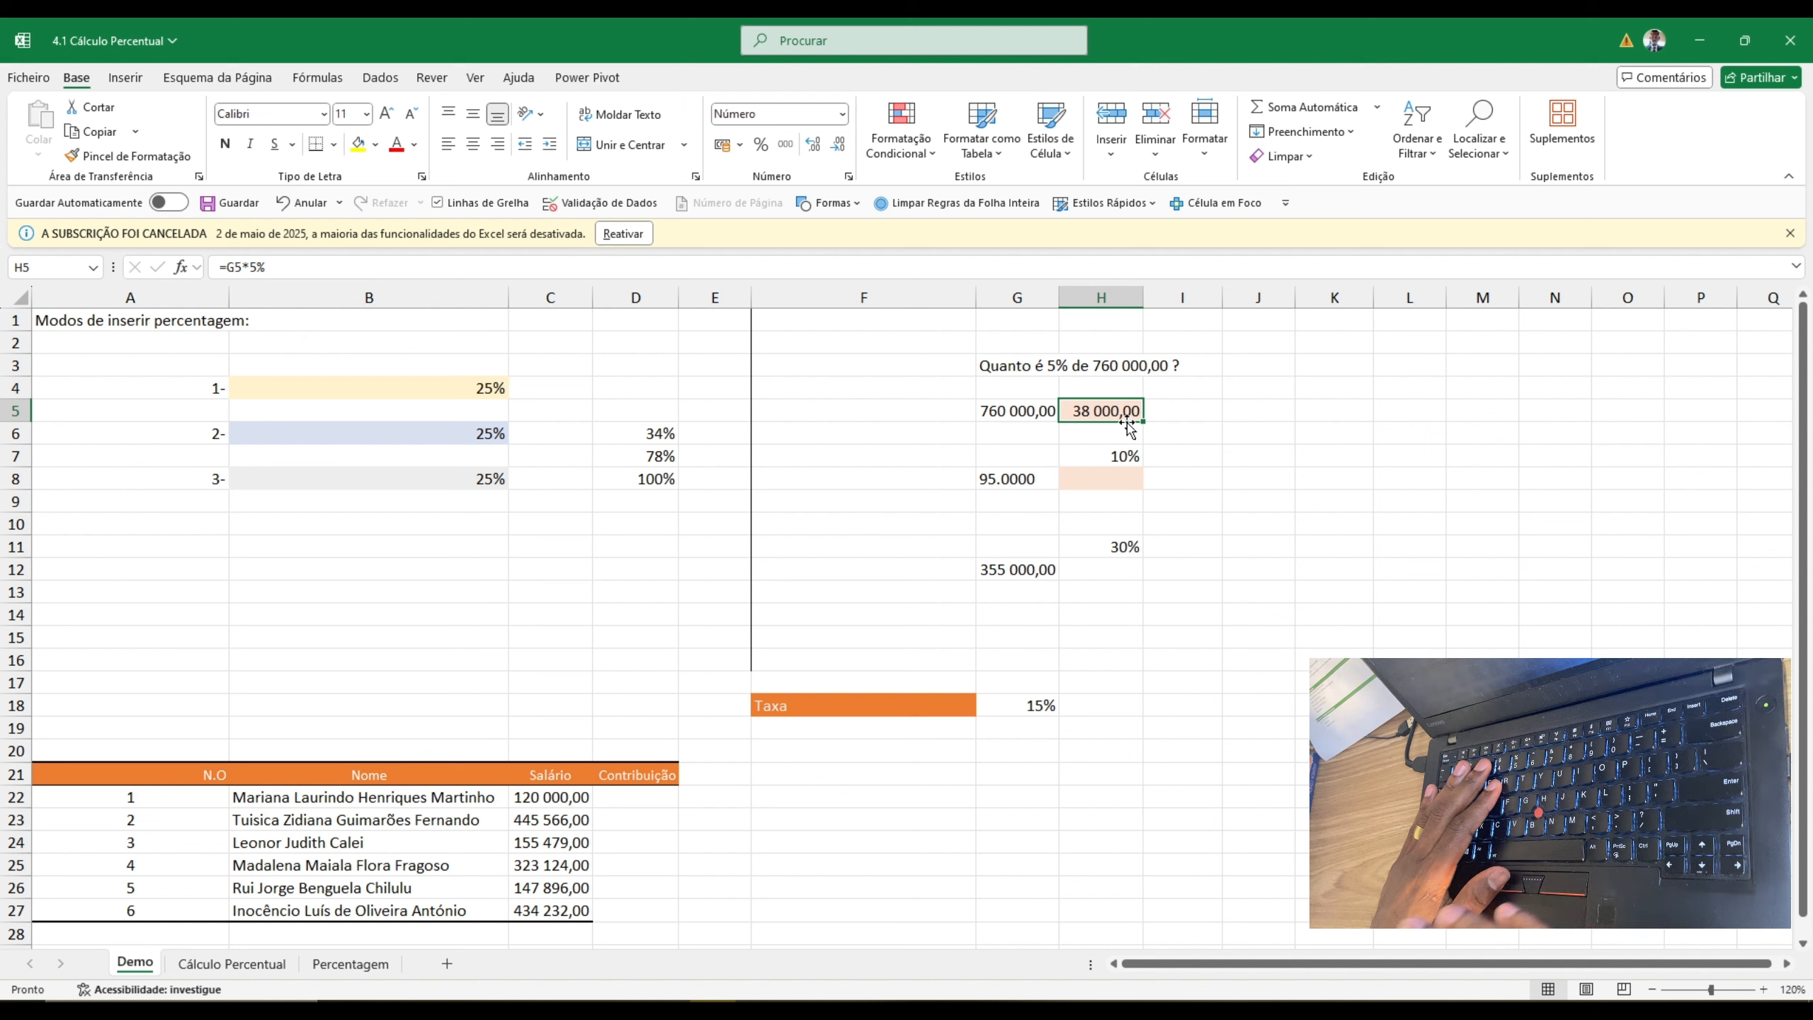
pyautogui.click(1110, 457)
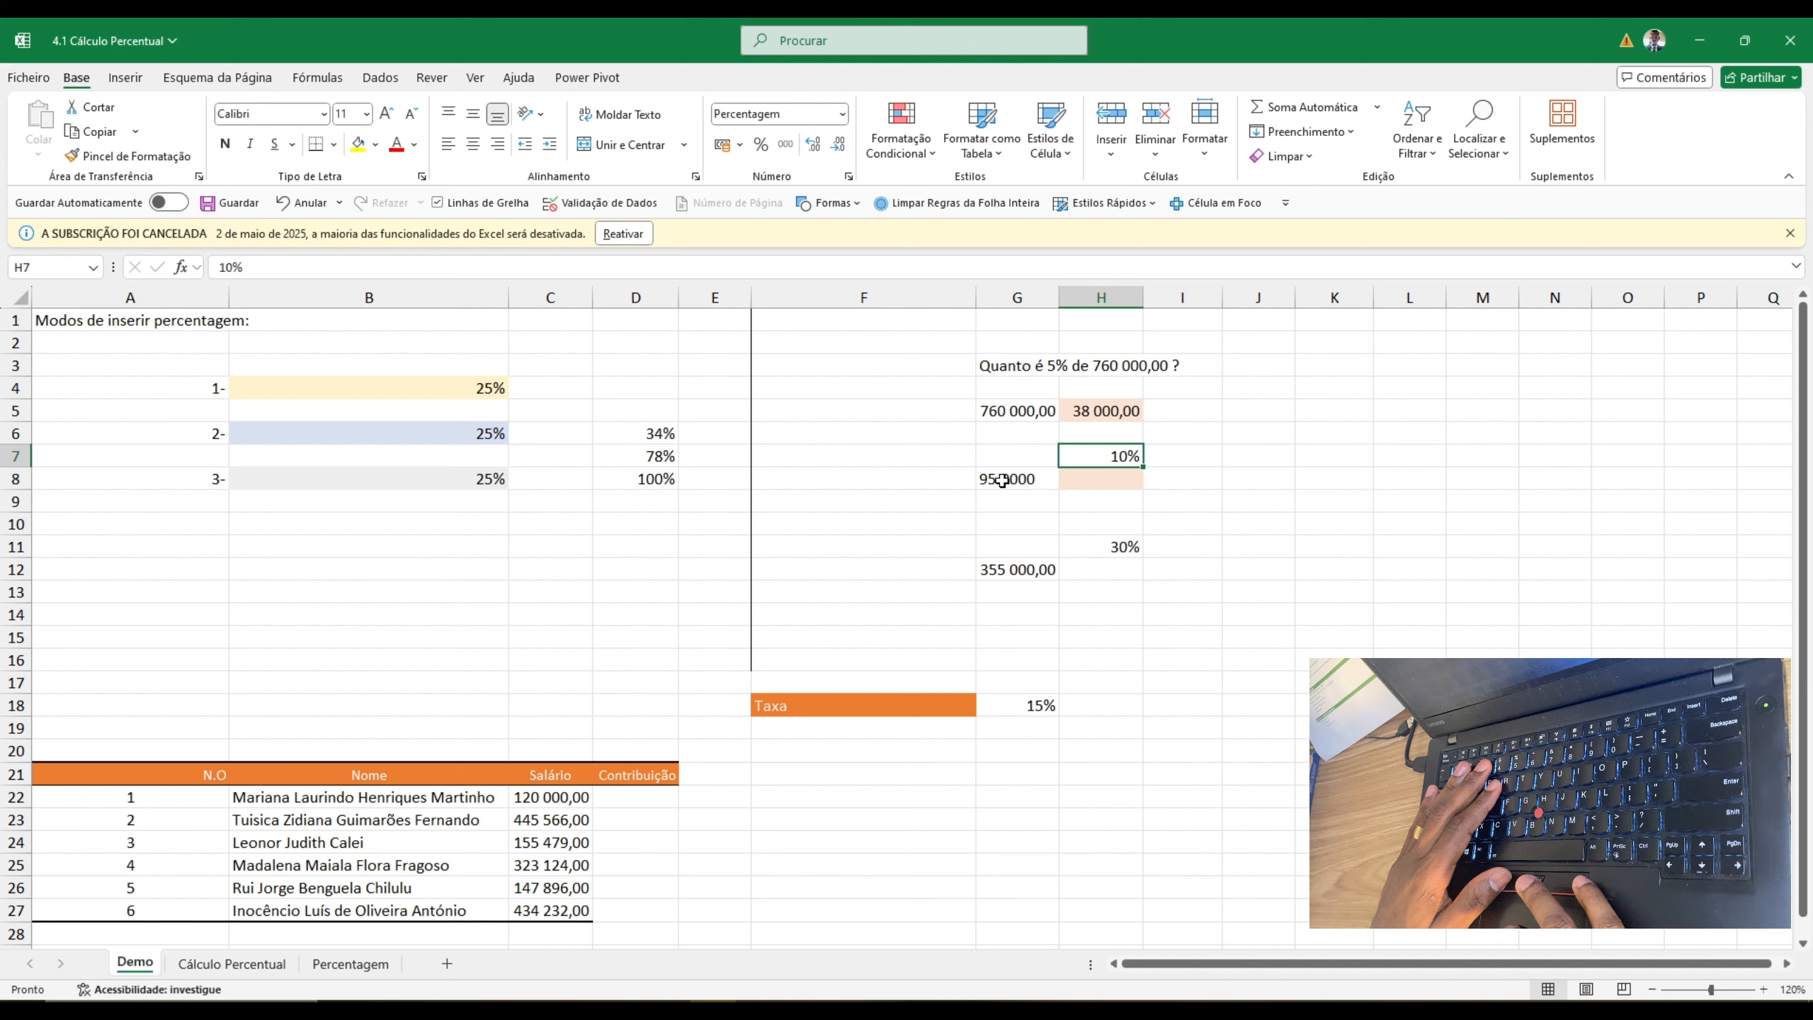
# - Calculate 10% of the amount in cell G8 by entering the formula =G8*H7 in cell H8
pyautogui.click(1084, 482)
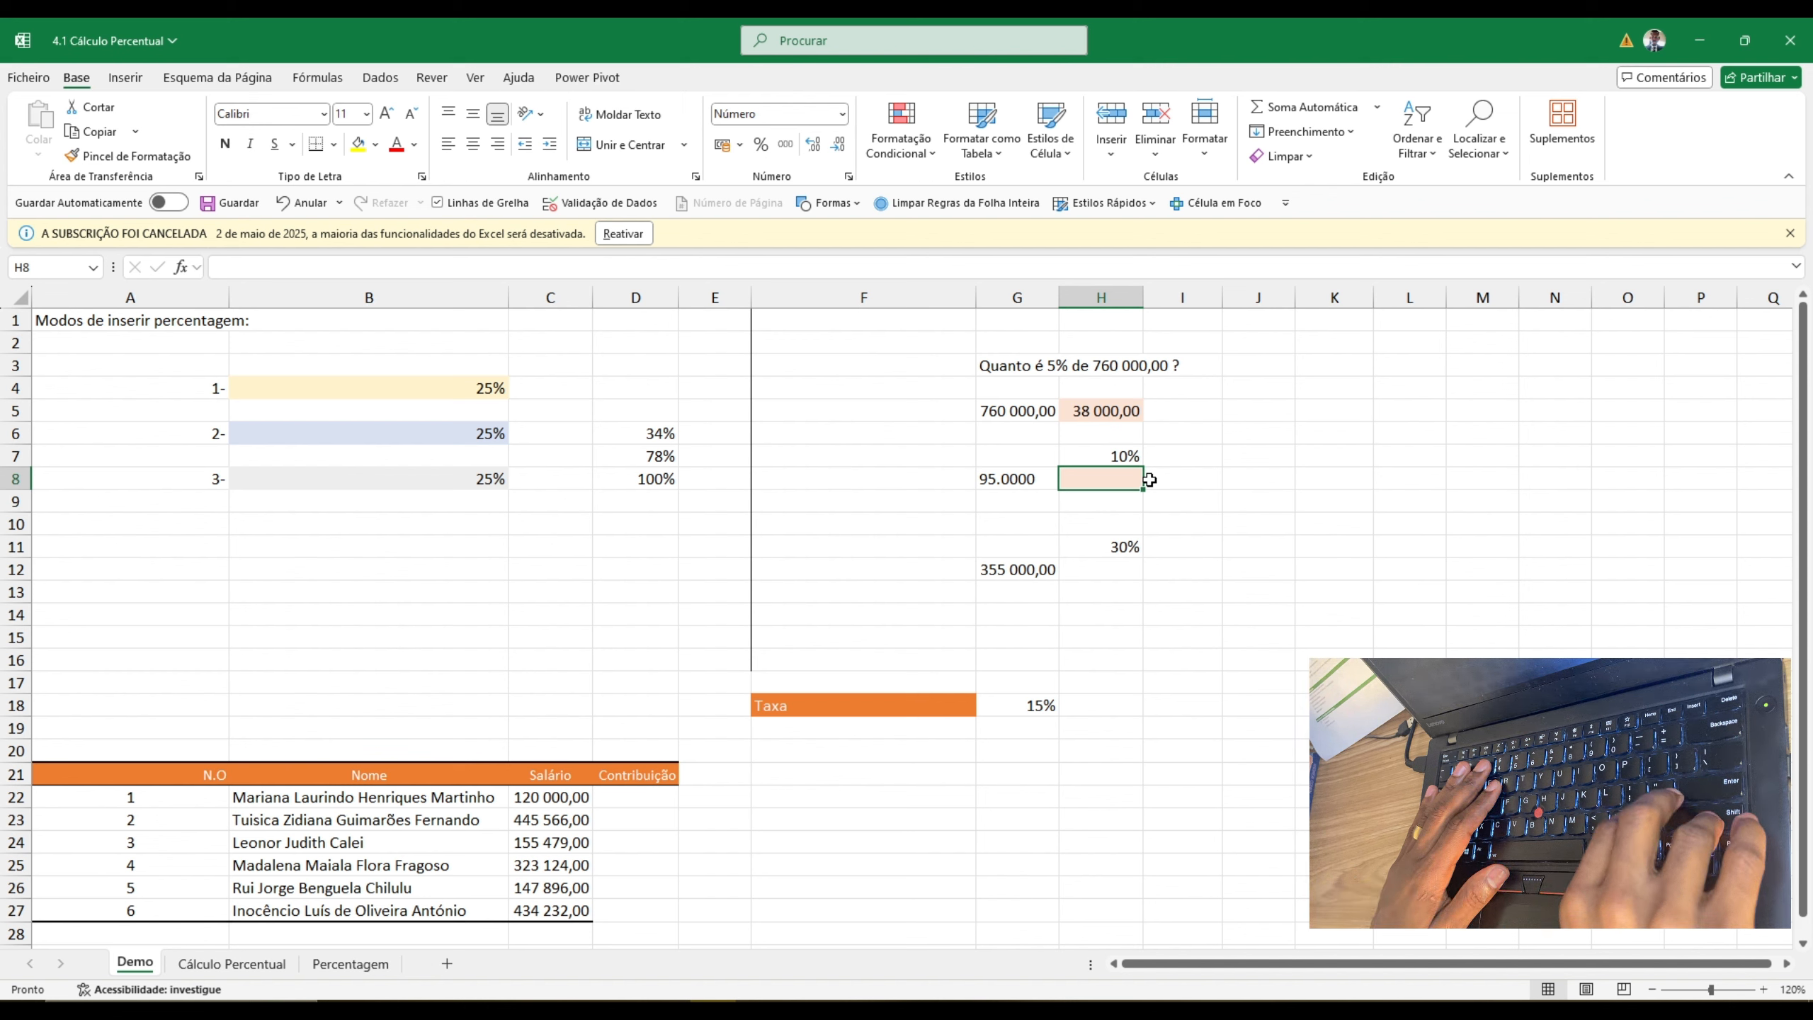
pyautogui.write('=')
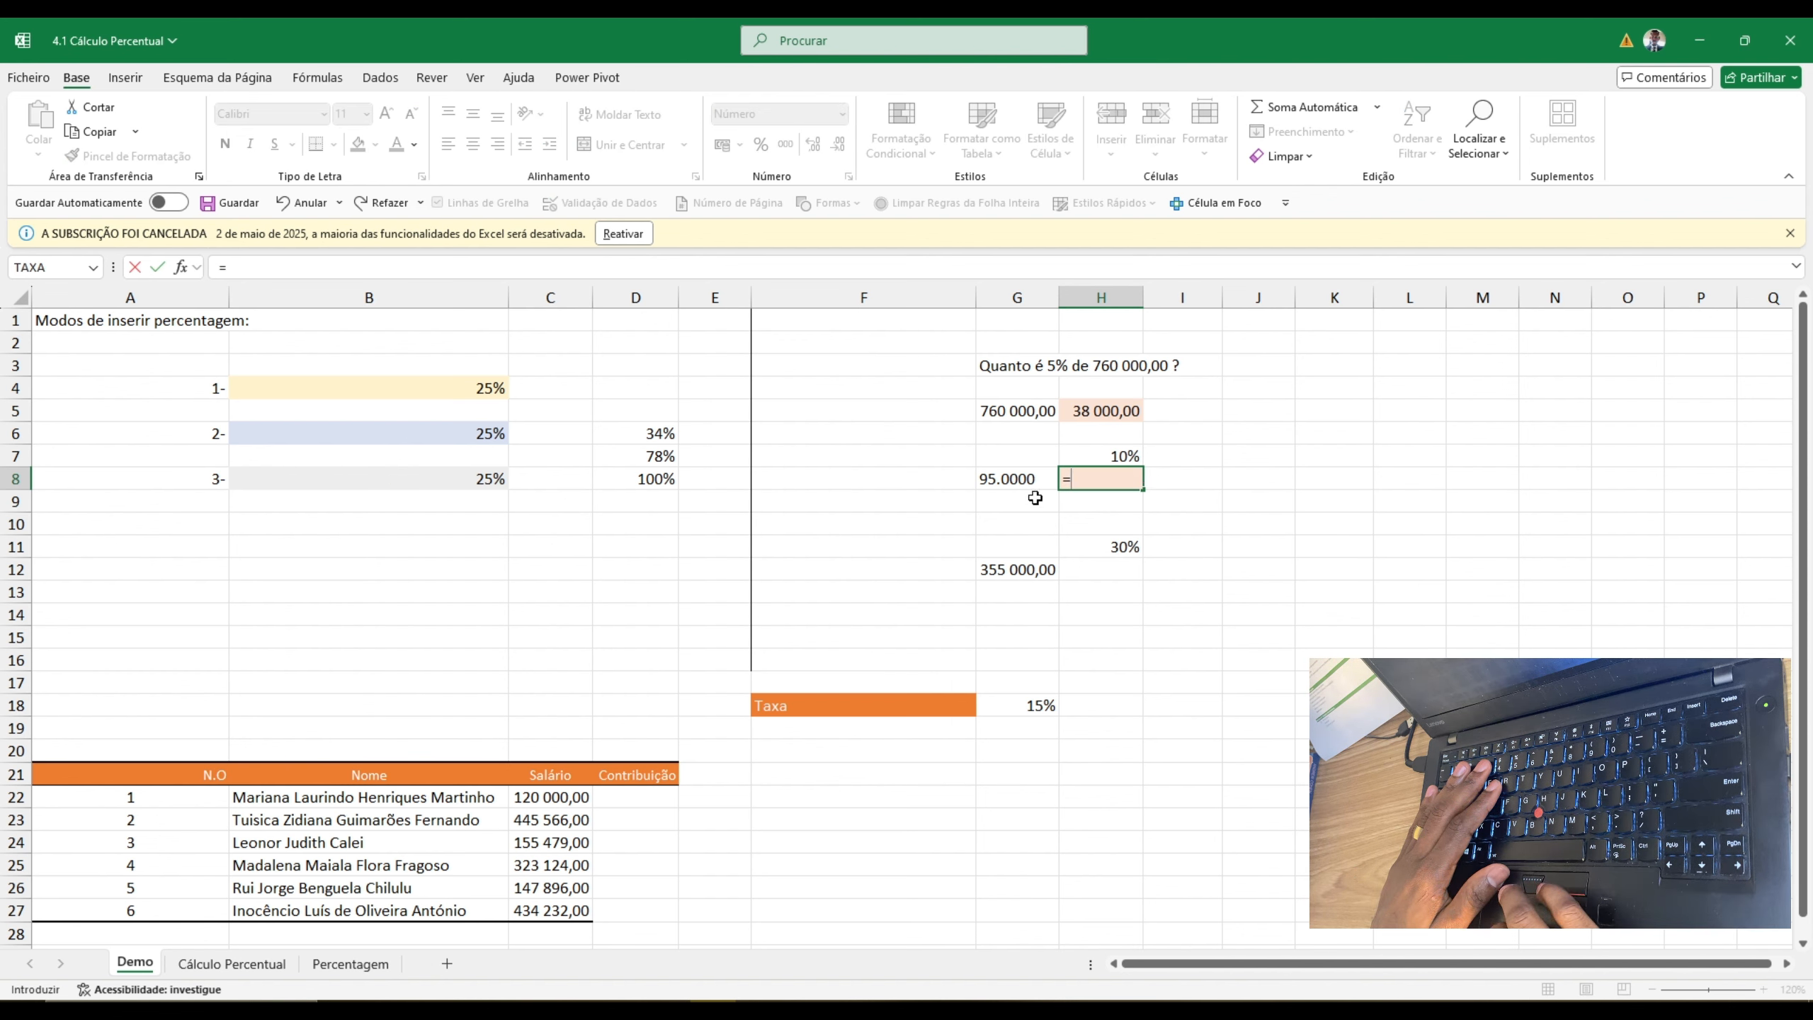
pyautogui.click(1017, 477)
pyautogui.write('*')
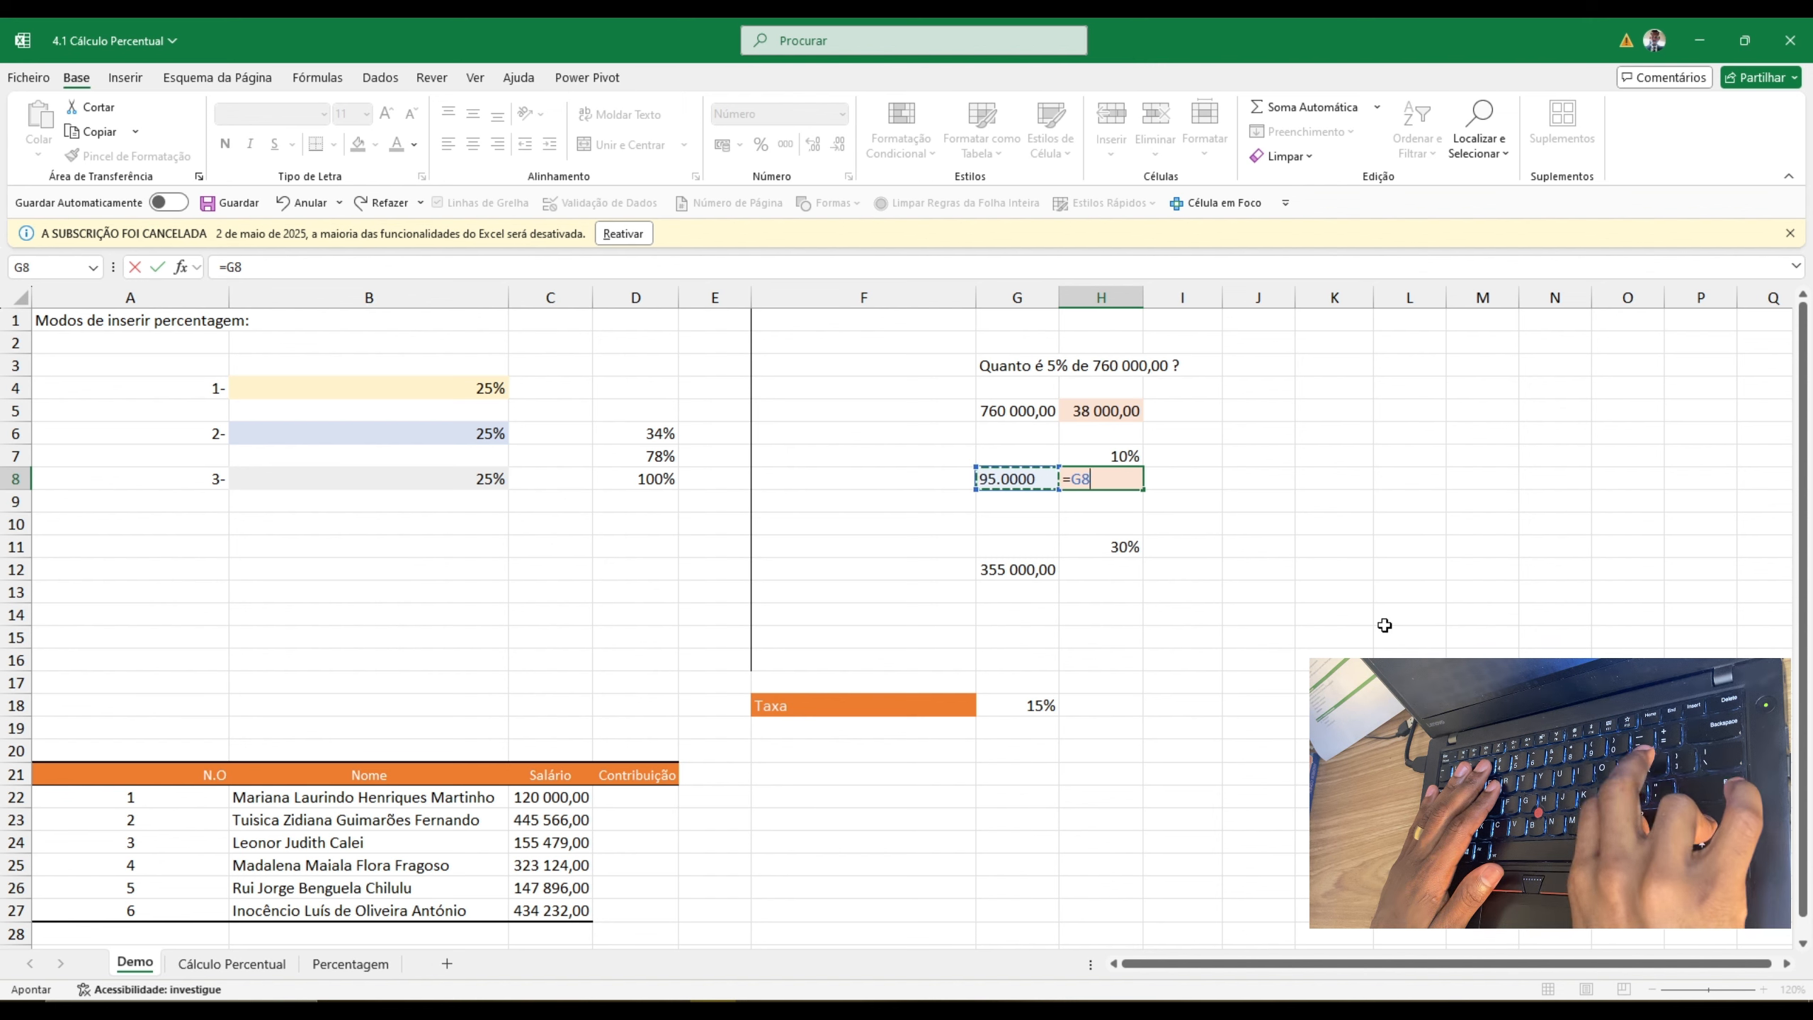
pyautogui.click(1125, 454)
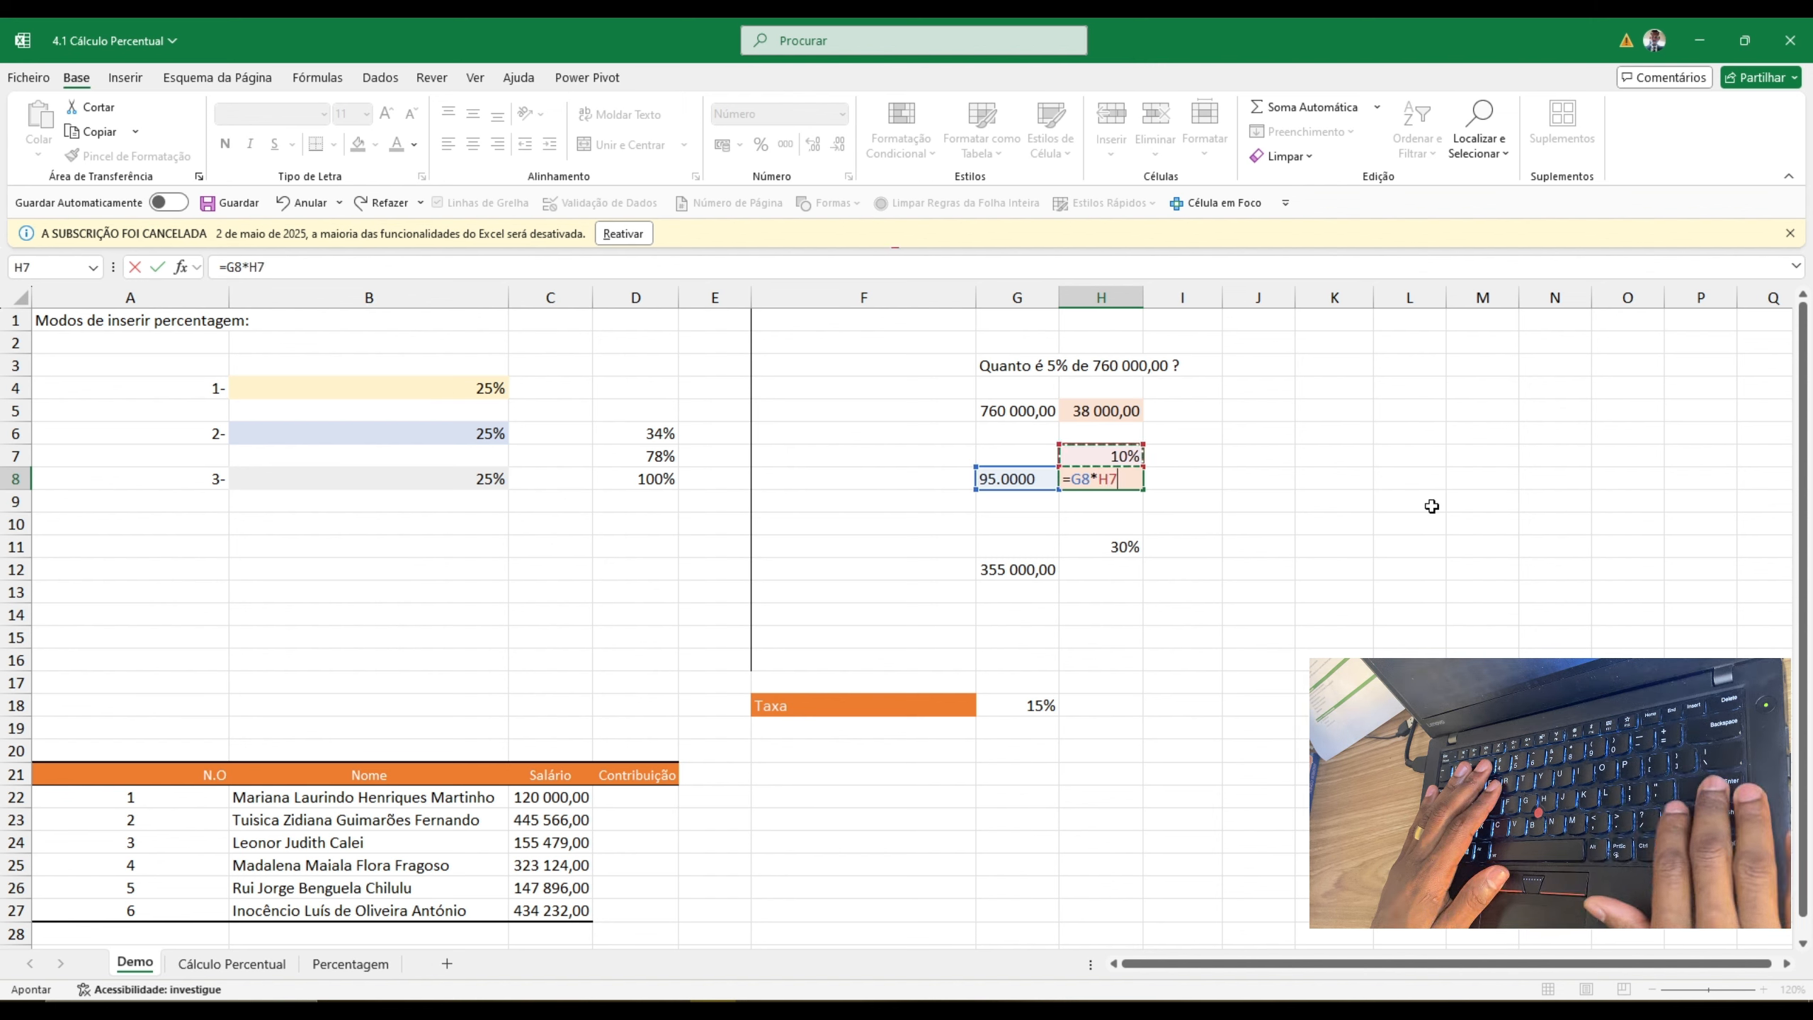
pyautogui.press('Return')
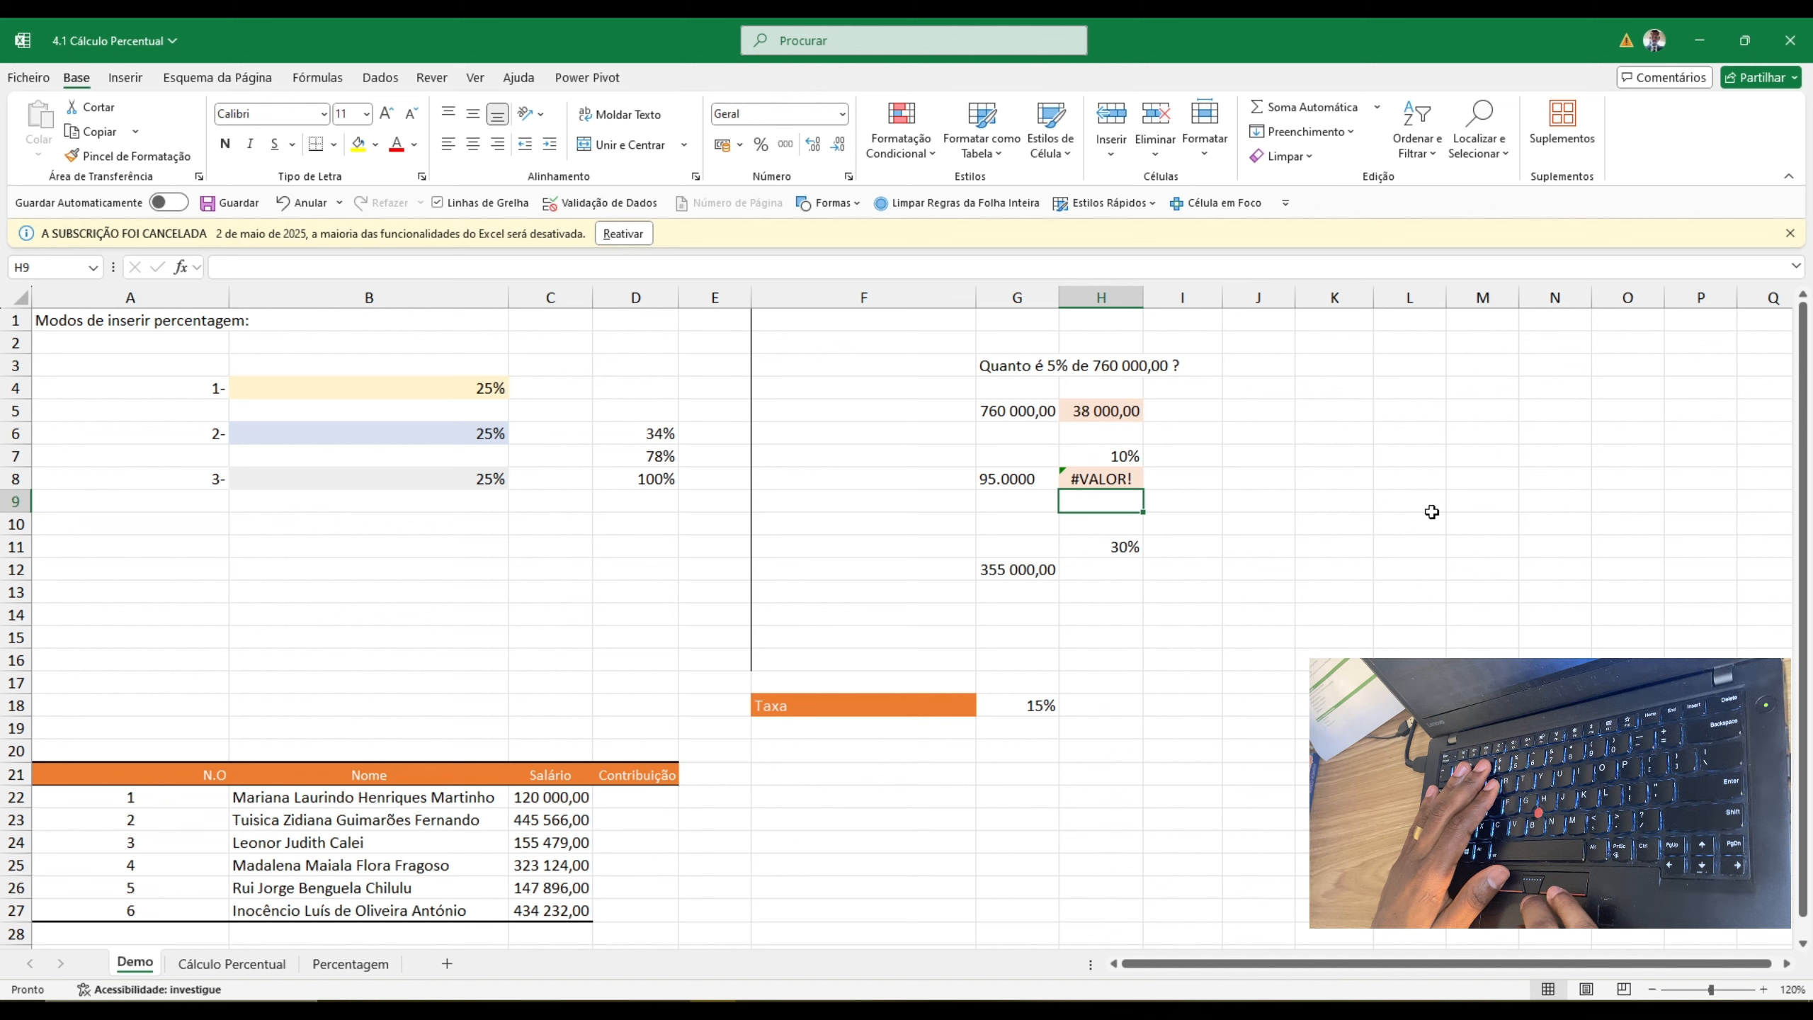
pyautogui.click(1113, 479)
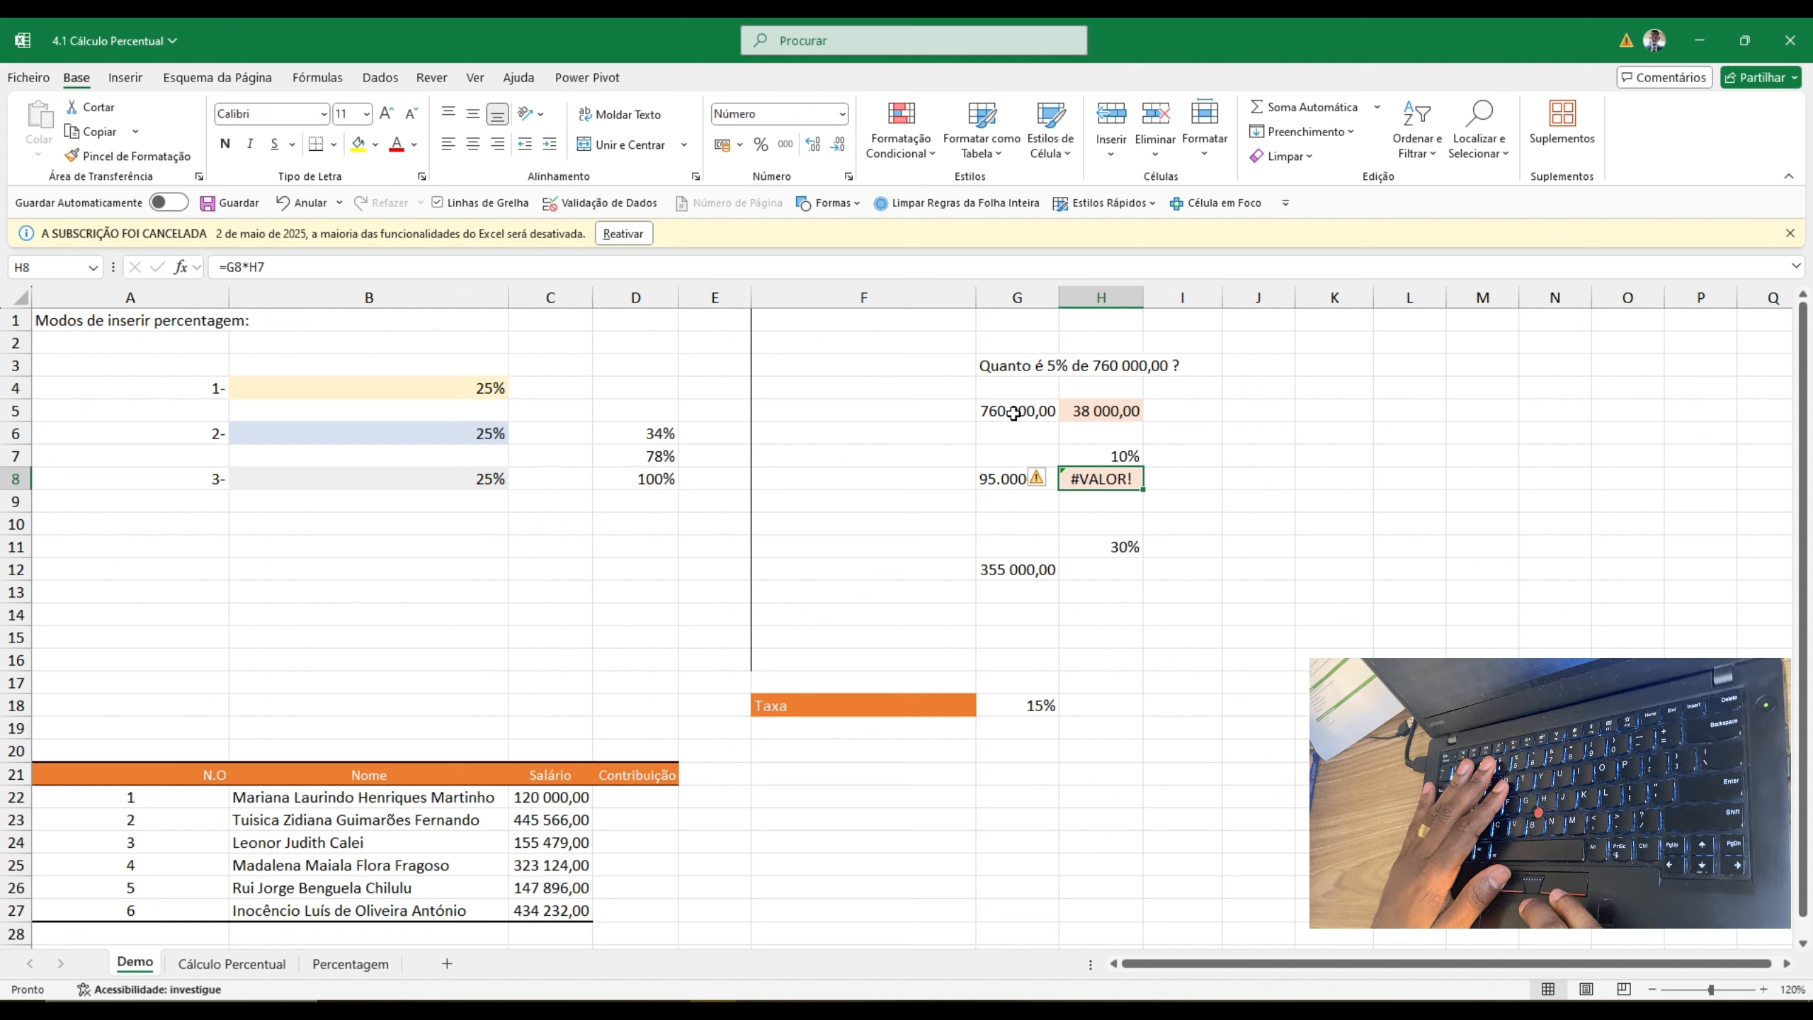
# - Correct the amount in cell G8 to 950000 by removing the point after the first two digits
pyautogui.click(1020, 483)
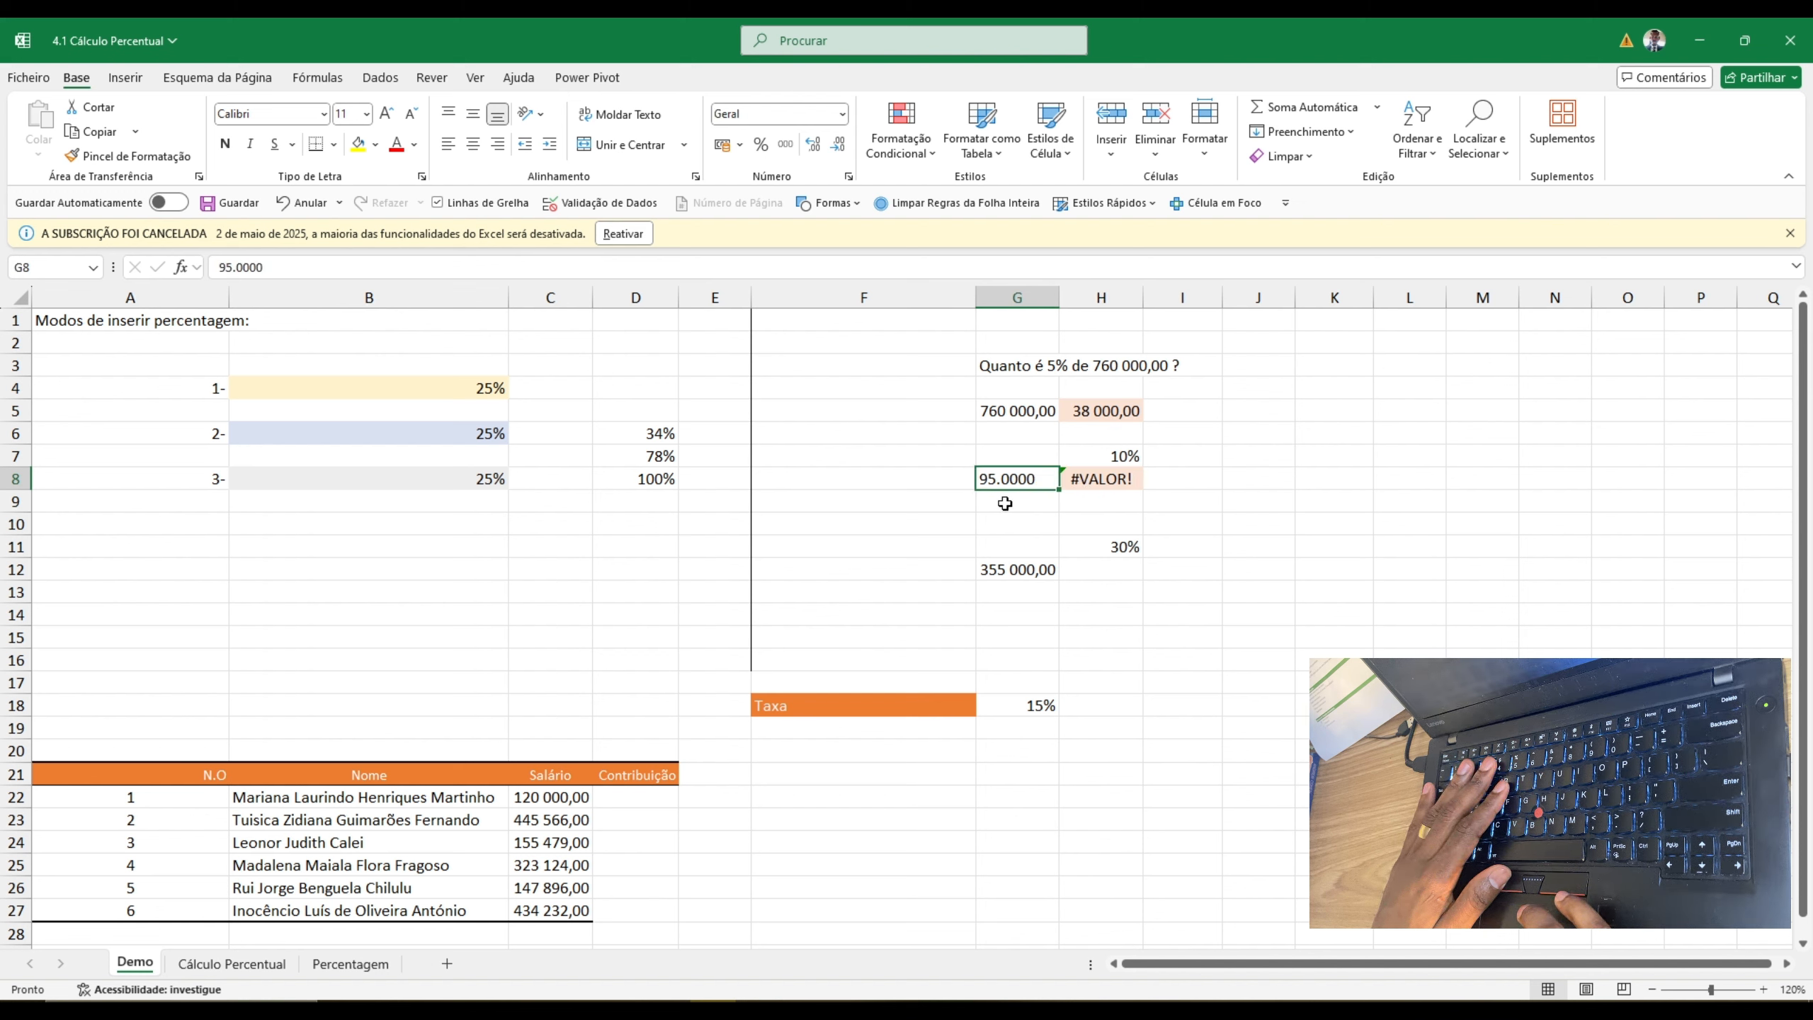
pyautogui.scroll(3, 1005, 507)
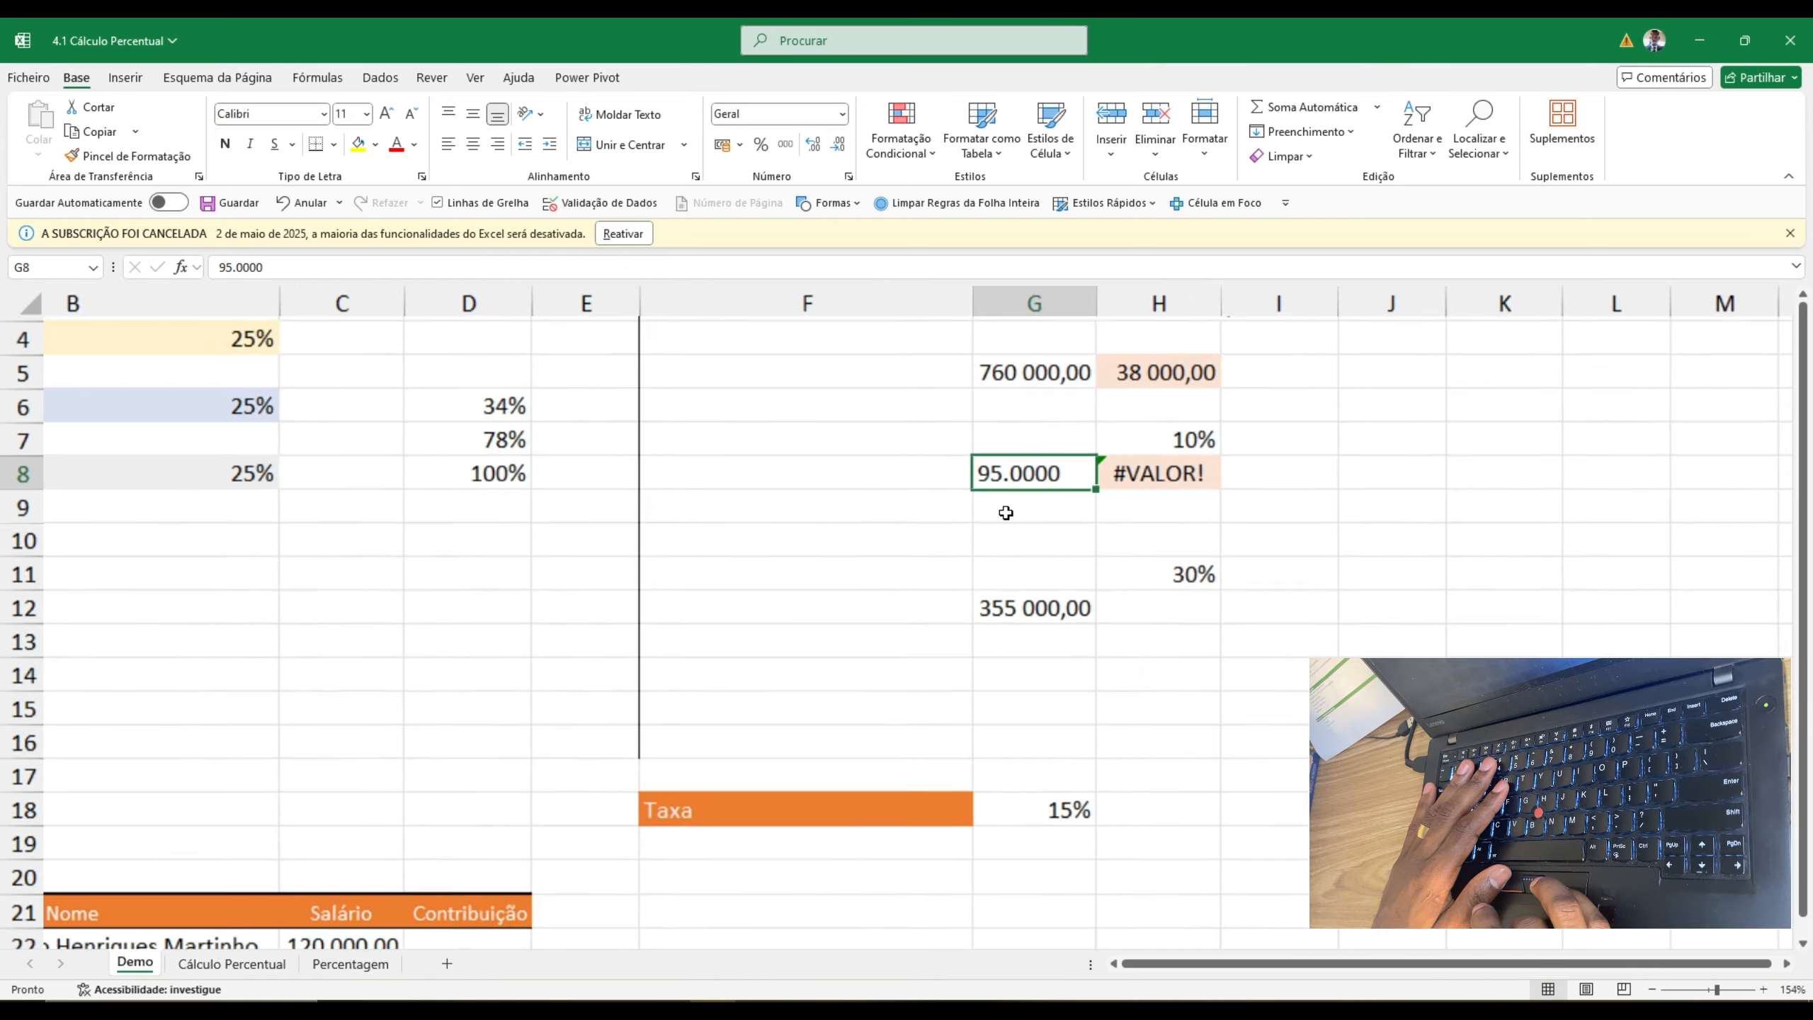
pyautogui.scroll(4, 1005, 513)
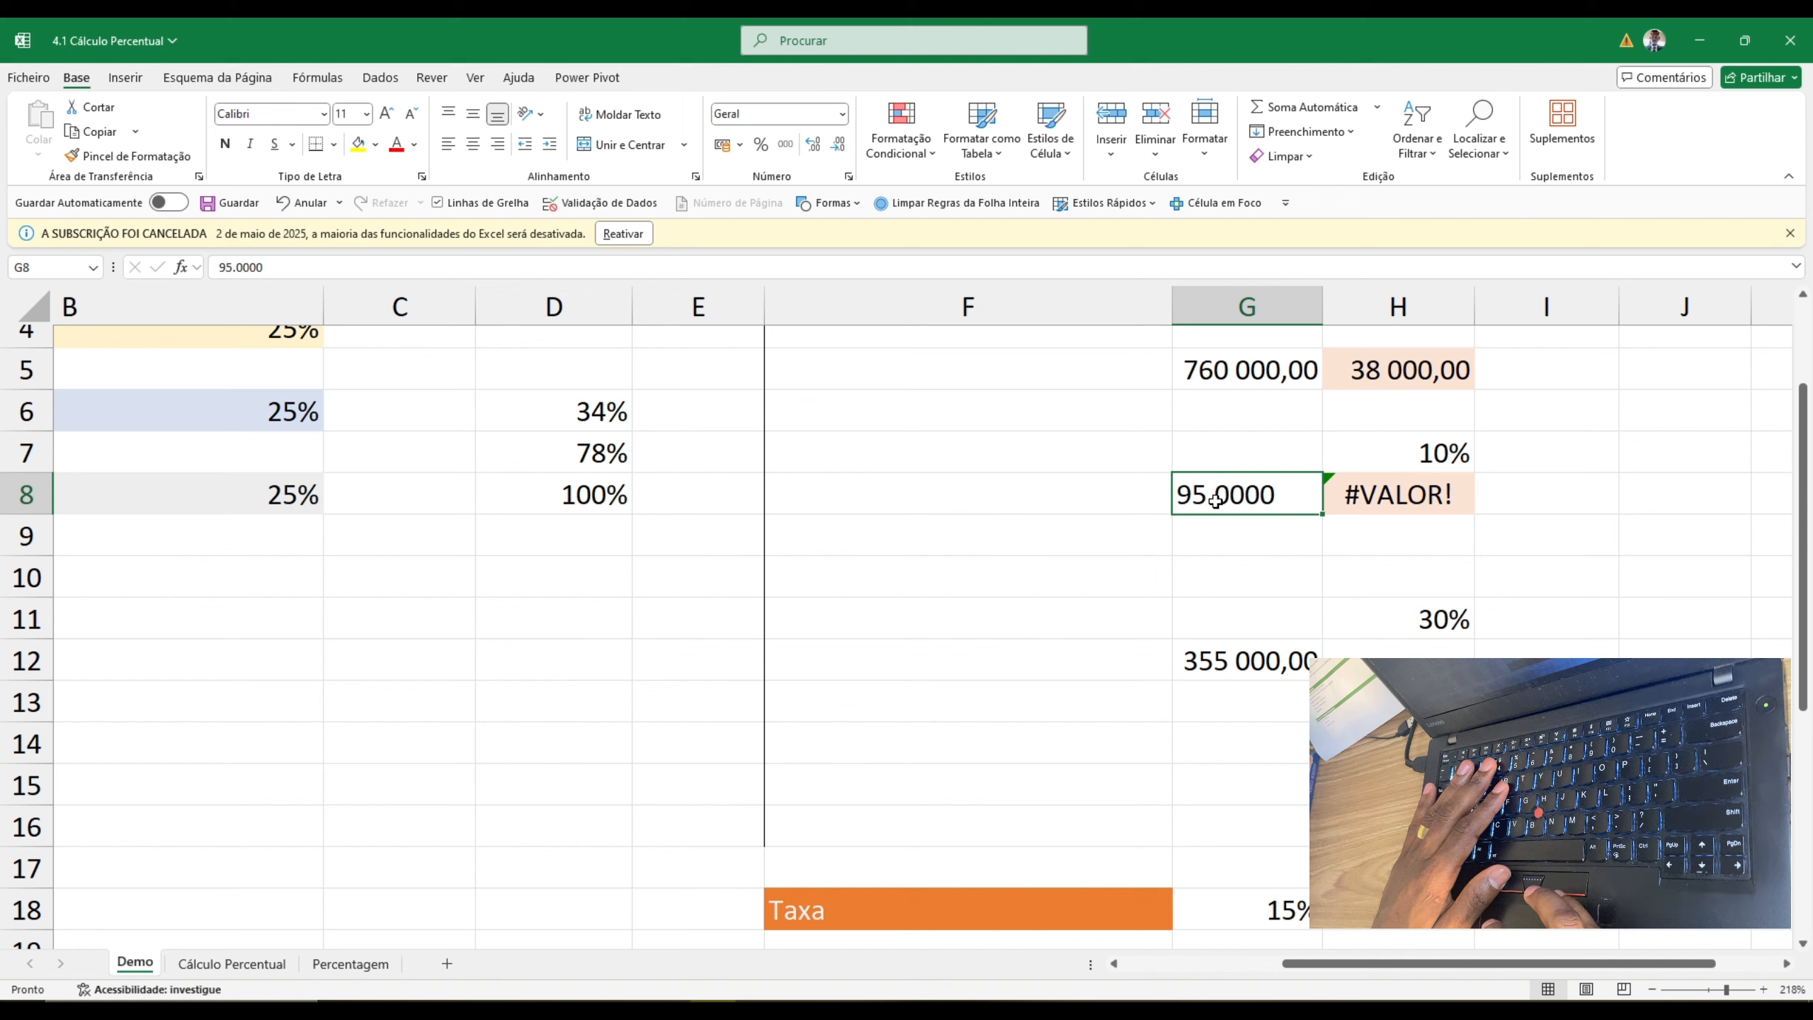
pyautogui.doubleClick(1218, 498)
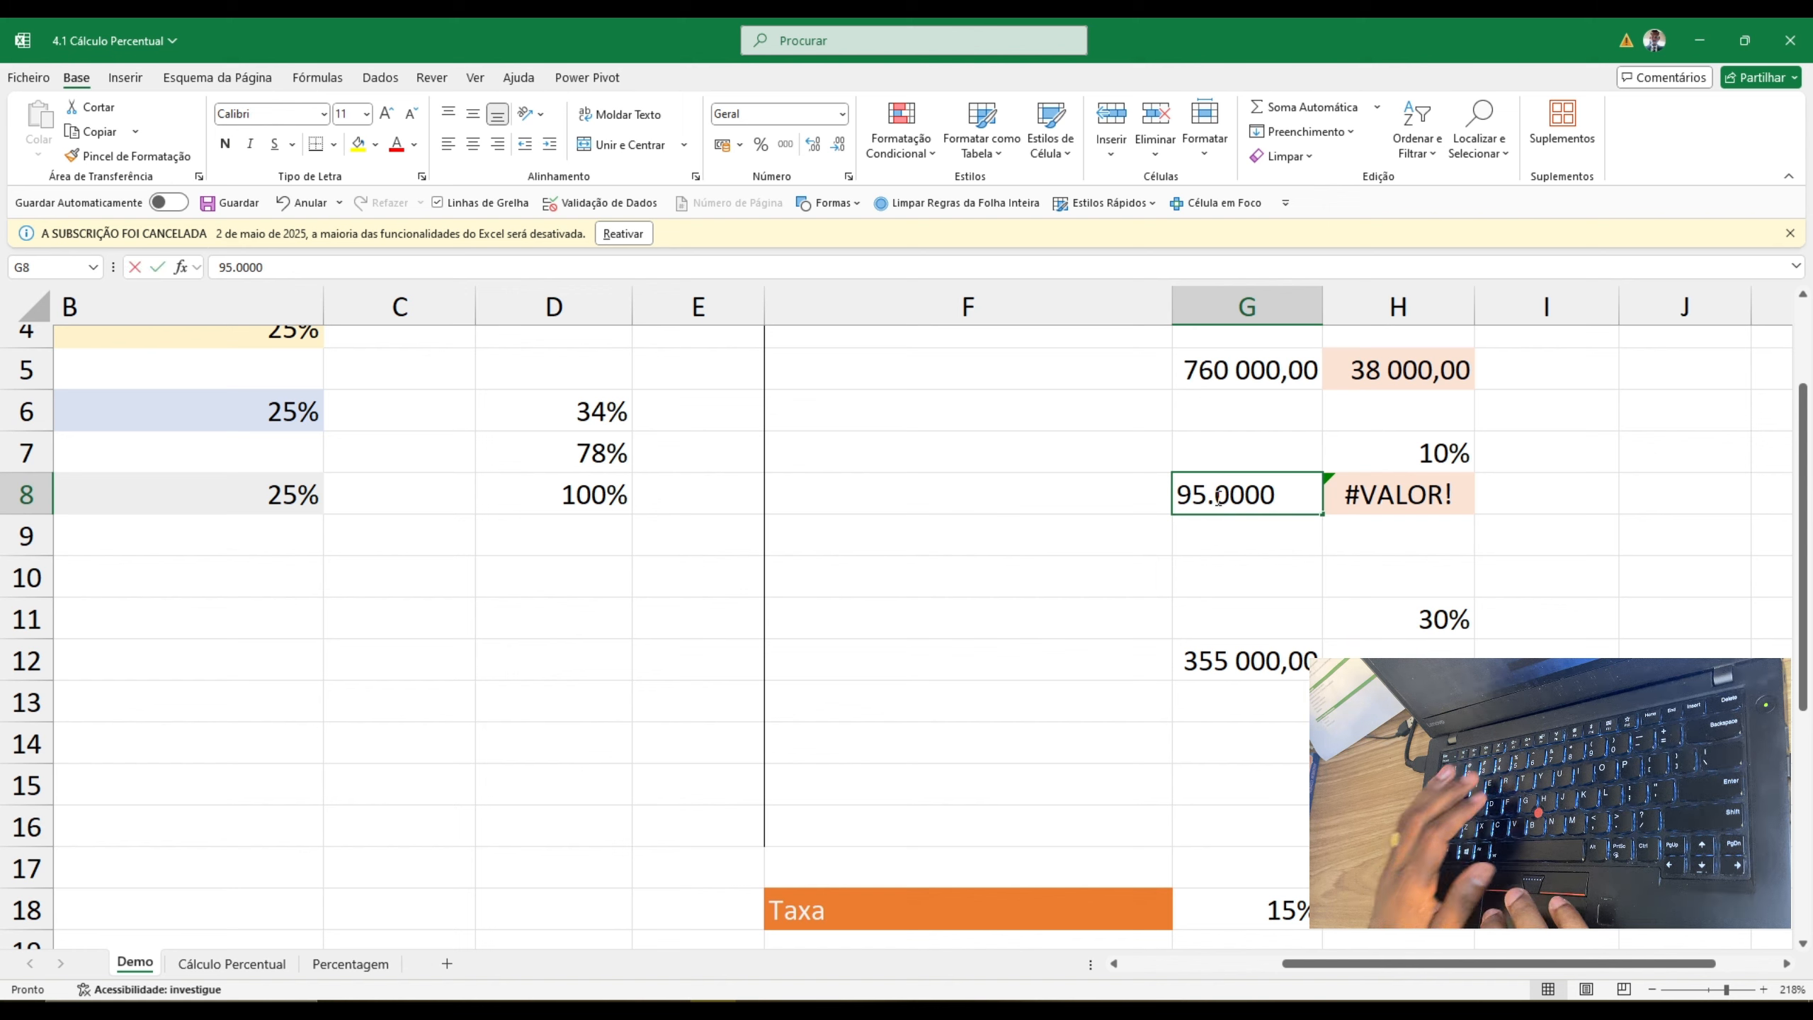
pyautogui.press('BackSpace')
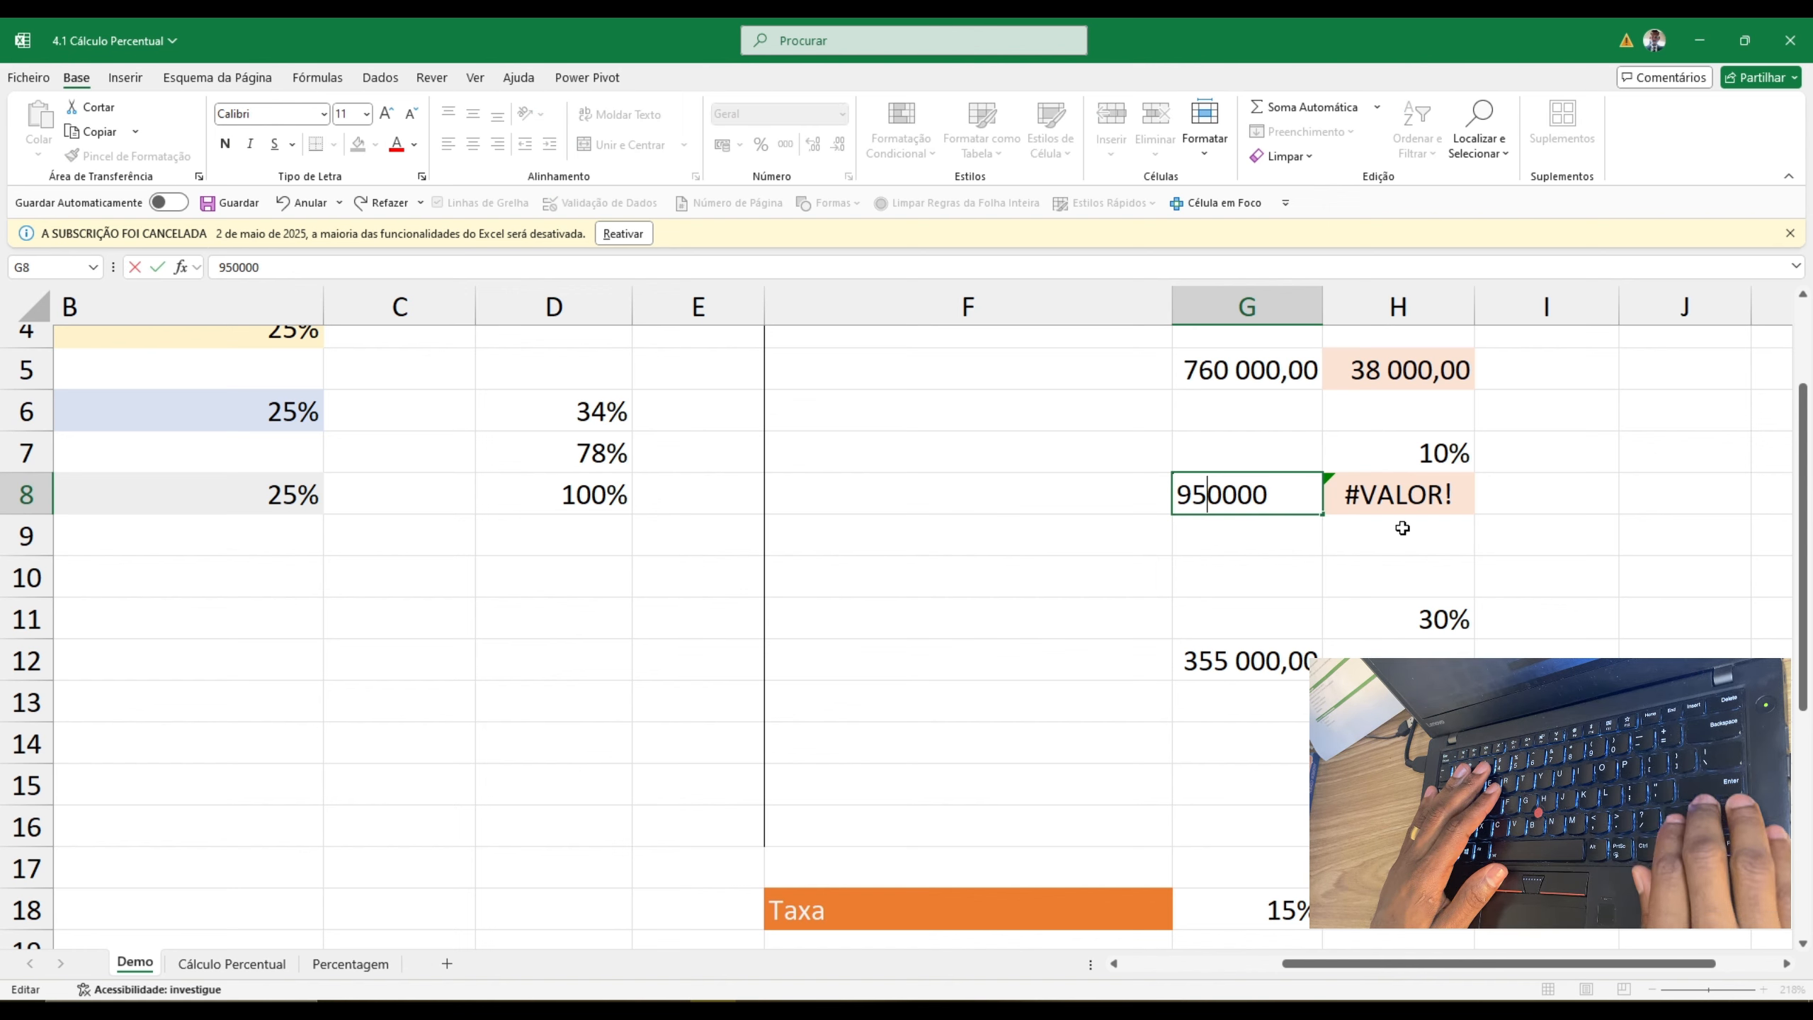
pyautogui.press('Return')
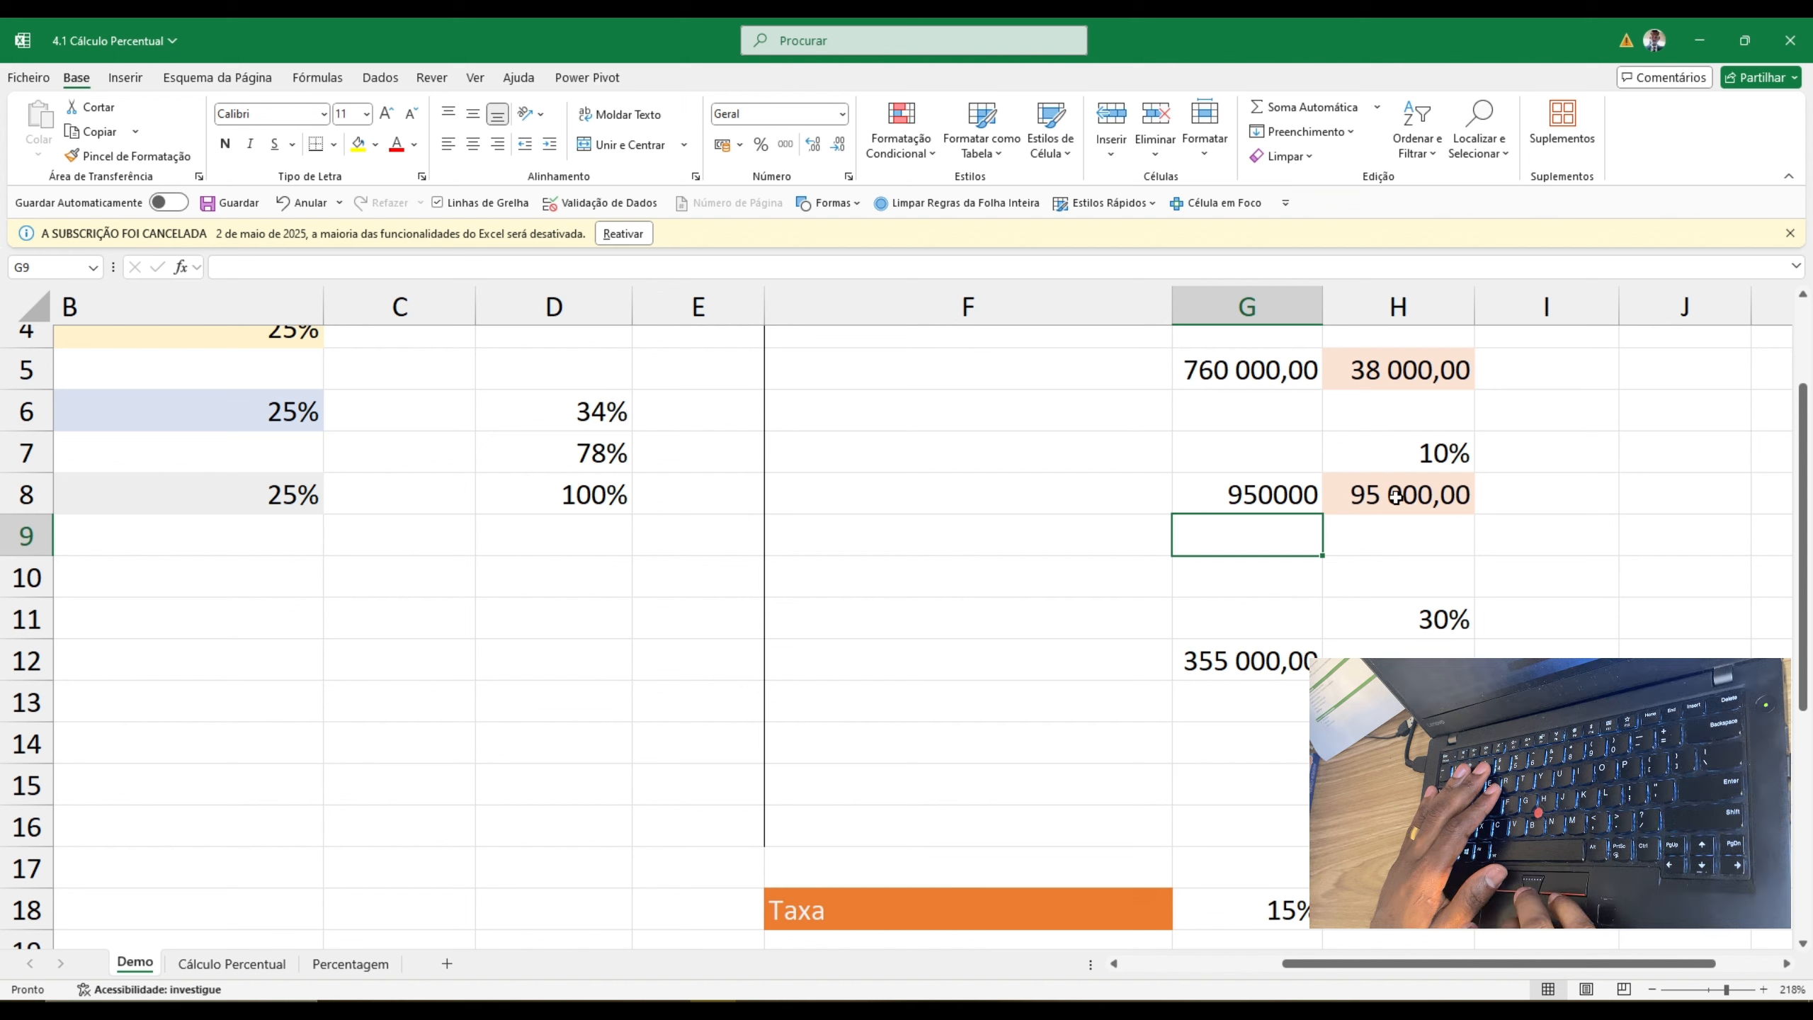
# - Format the amount in cell G8 as a number with thousands separator and two decimals, undoing and reapplying the format once
pyautogui.click(1266, 494)
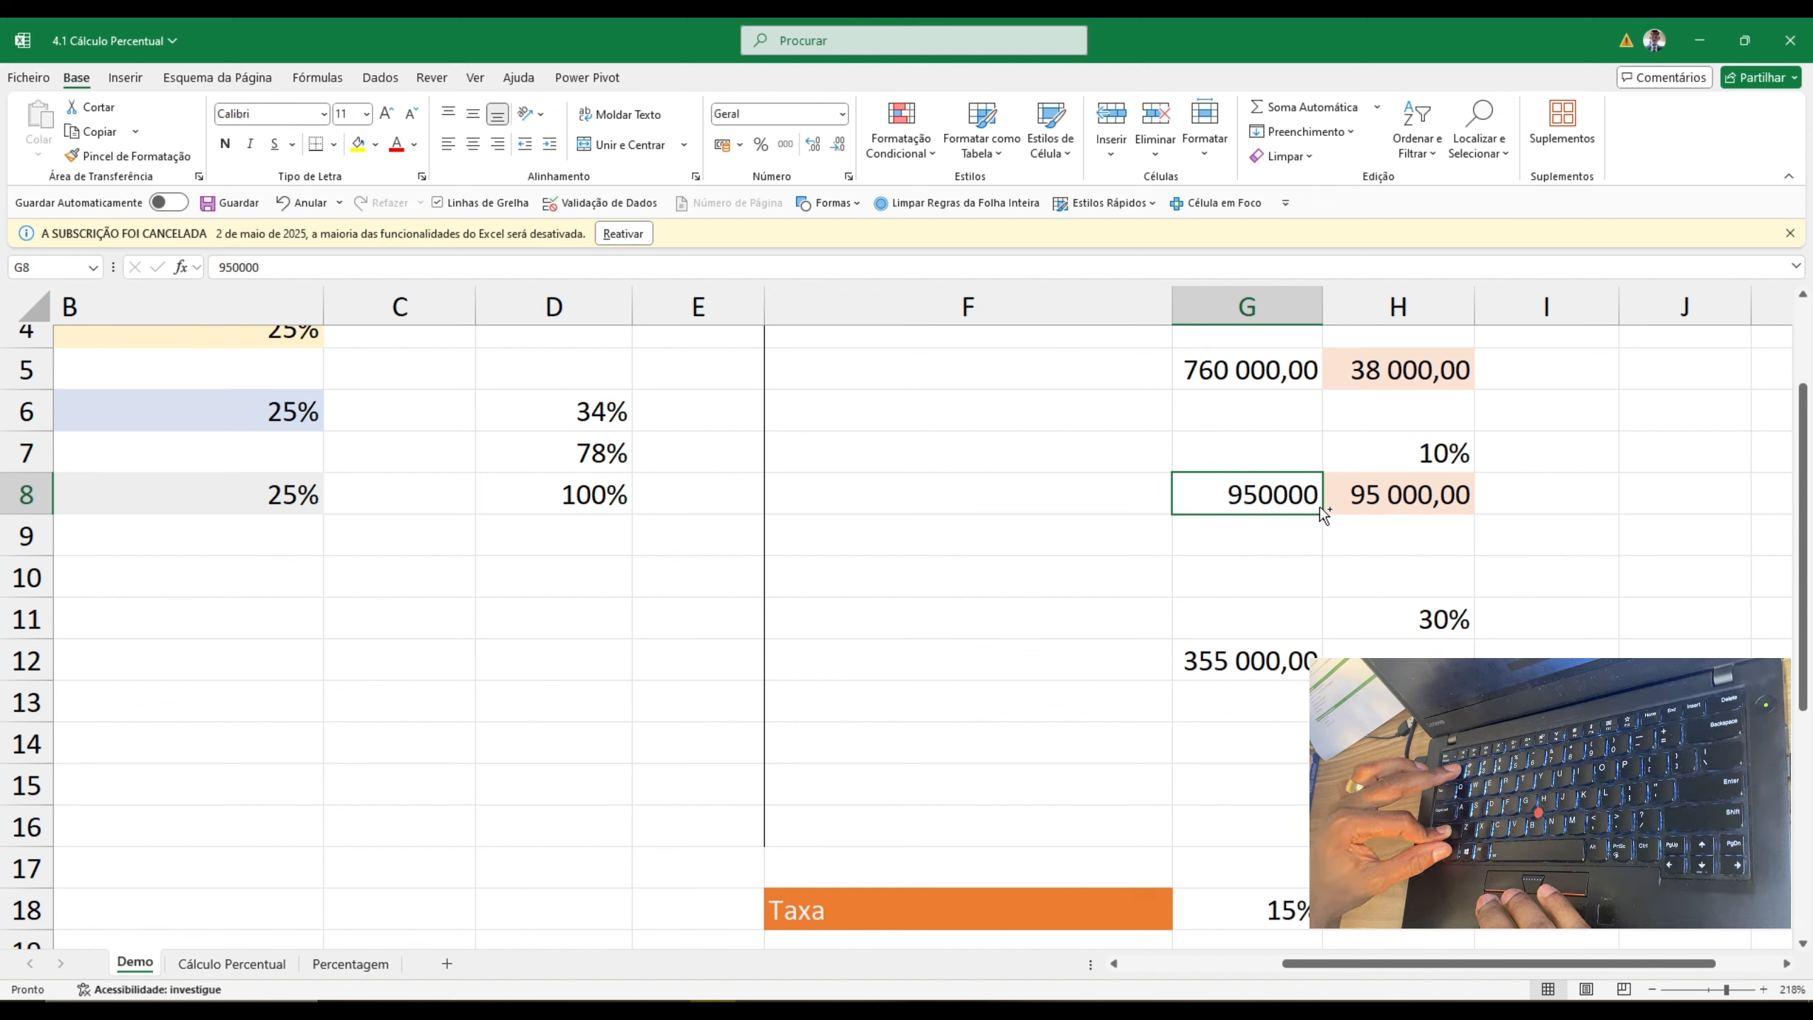
pyautogui.hotkey('ctrl', 'shift', '1')
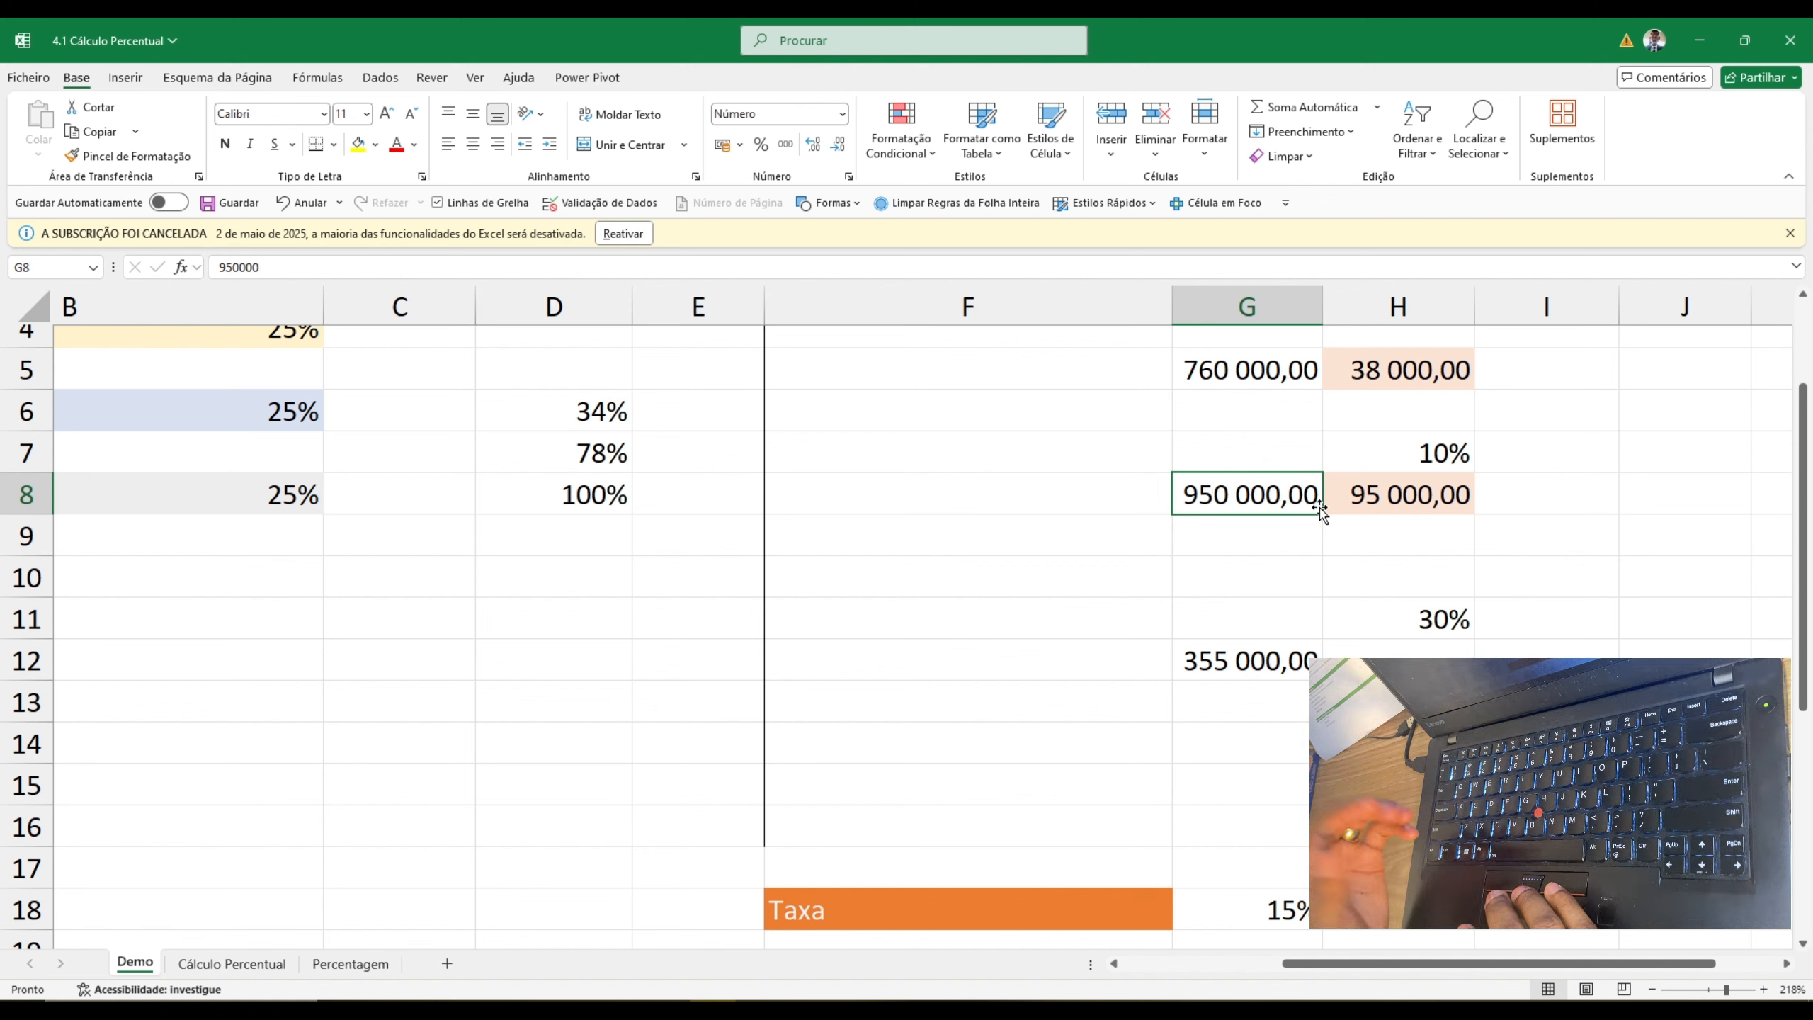
pyautogui.hotkey('ctrl', 'z')
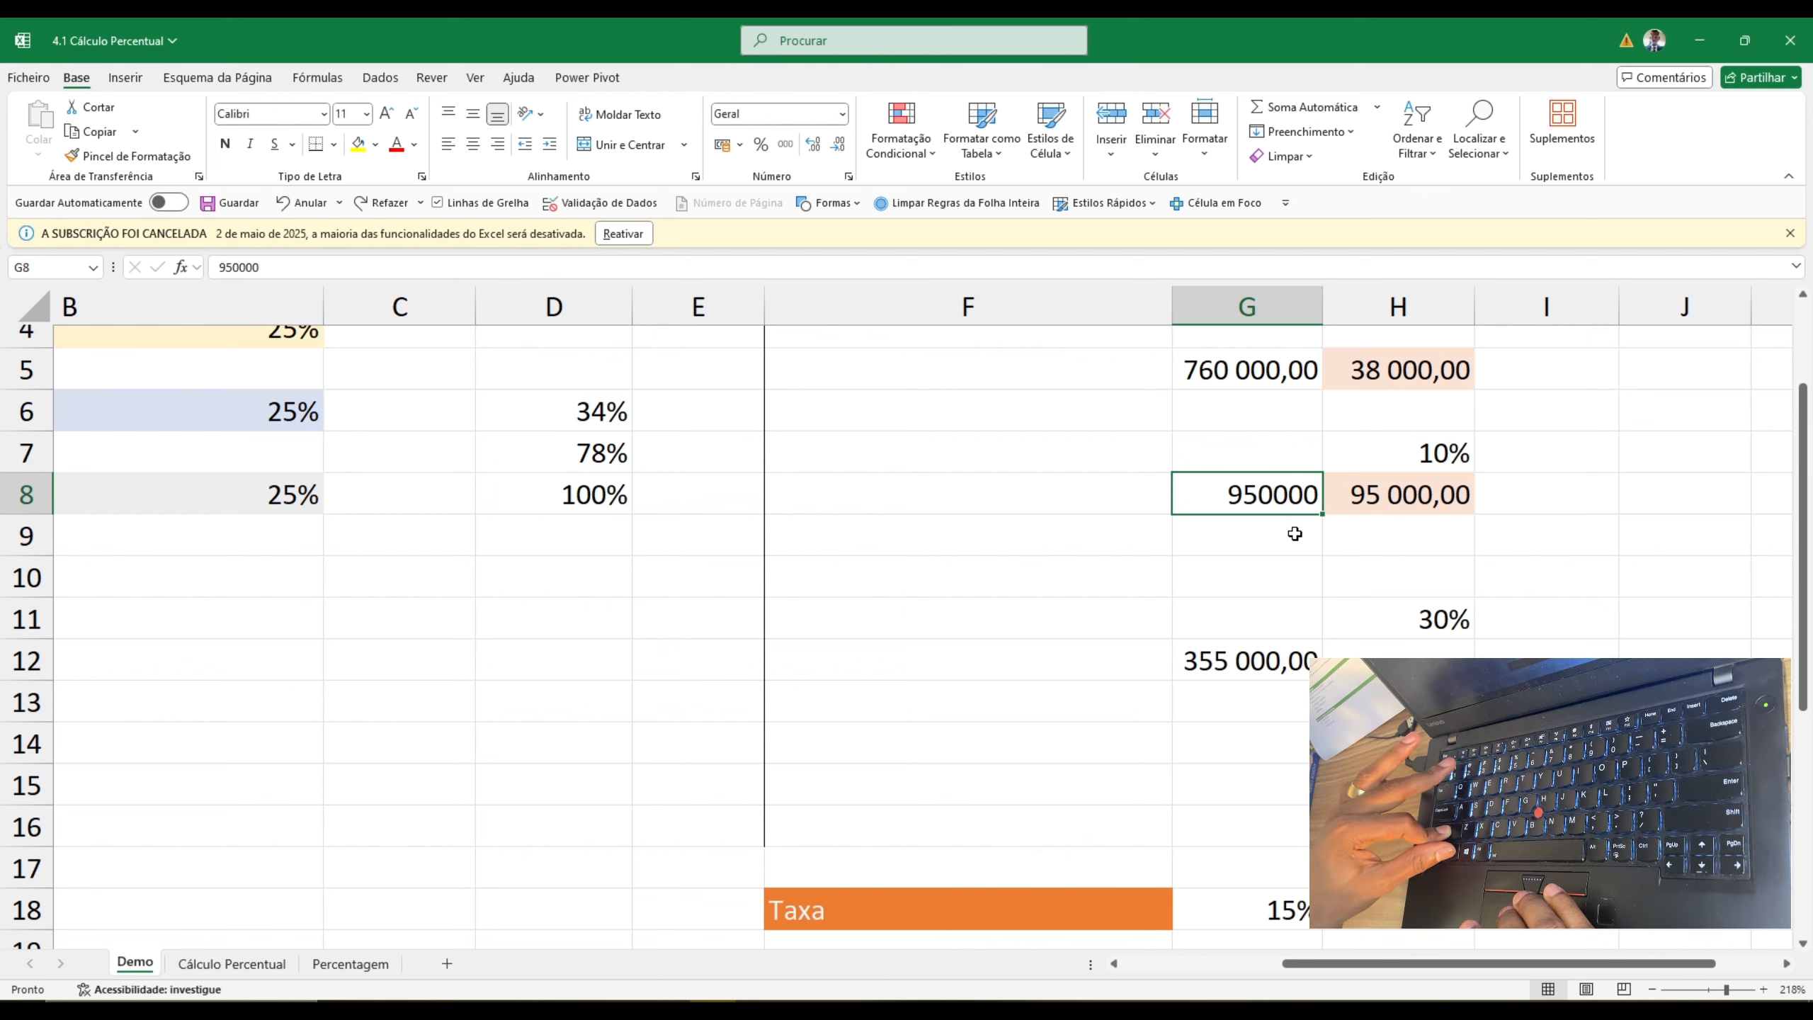
pyautogui.hotkey('ctrl', 'shift', '1')
pyautogui.scroll(-1, 1294, 533)
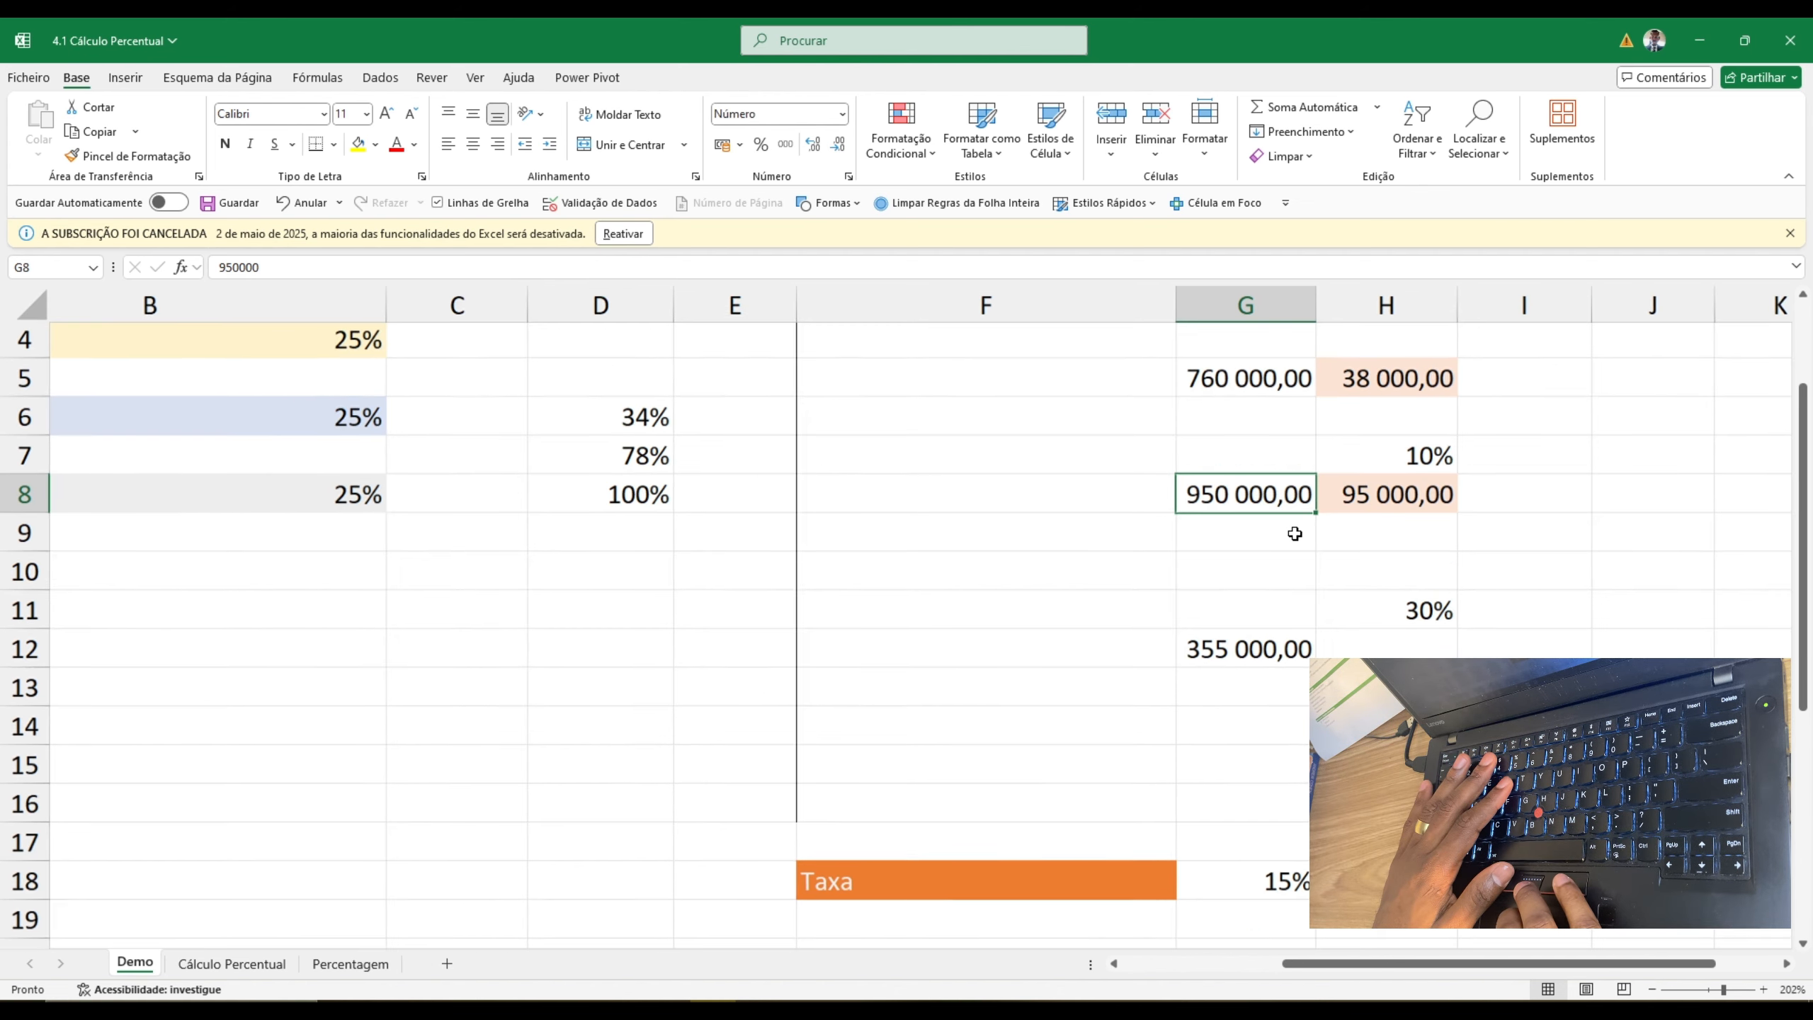
pyautogui.hscroll(2, 1294, 533)
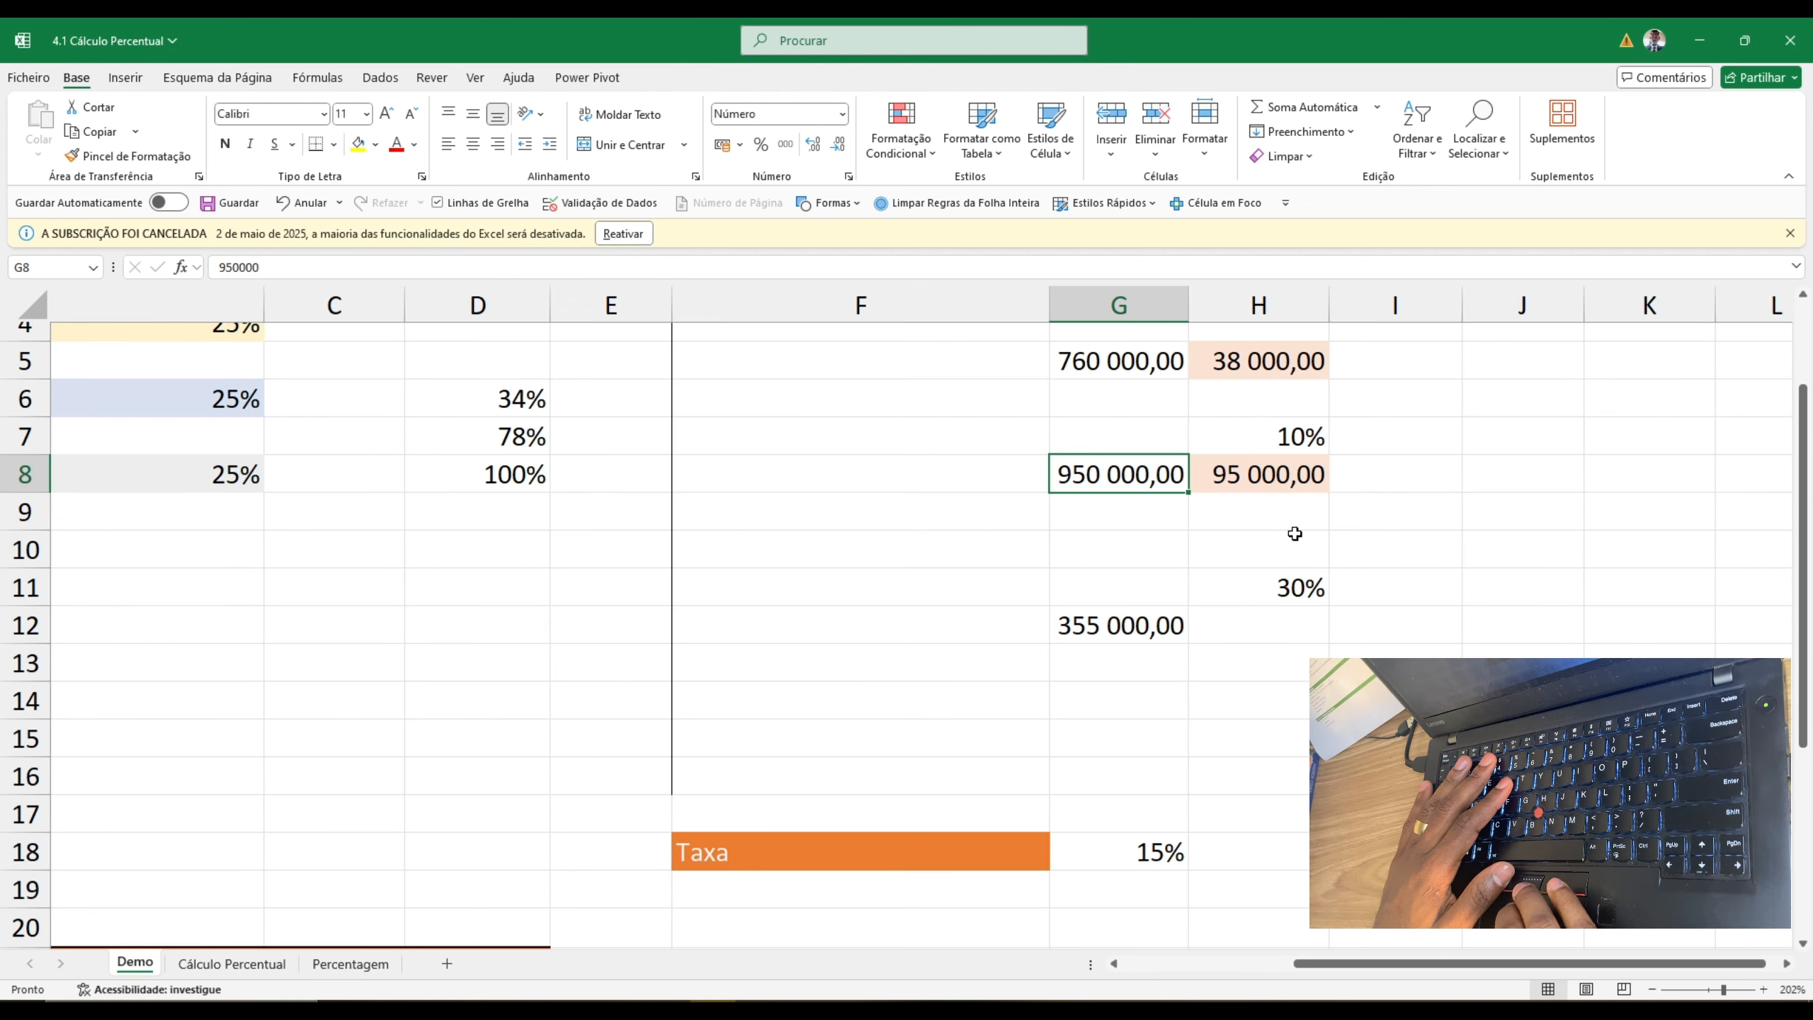
pyautogui.scroll(-3, 1294, 533)
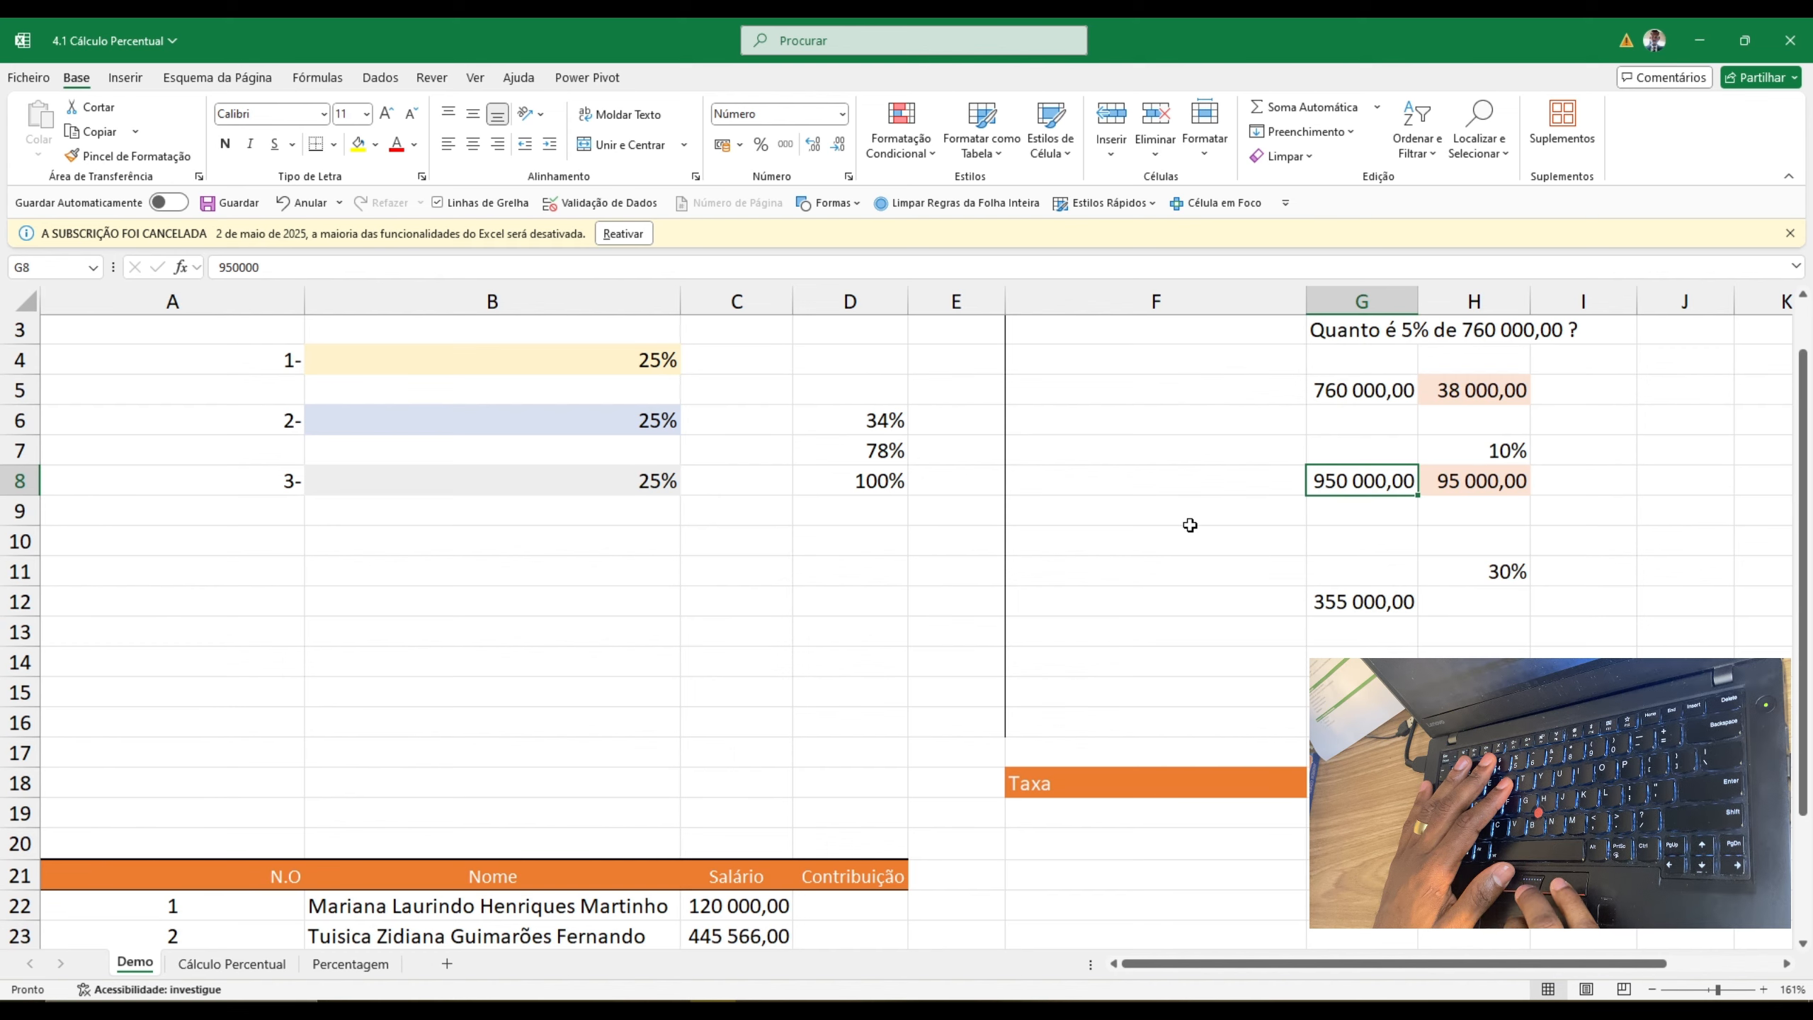
pyautogui.hscroll(5, 1201, 525)
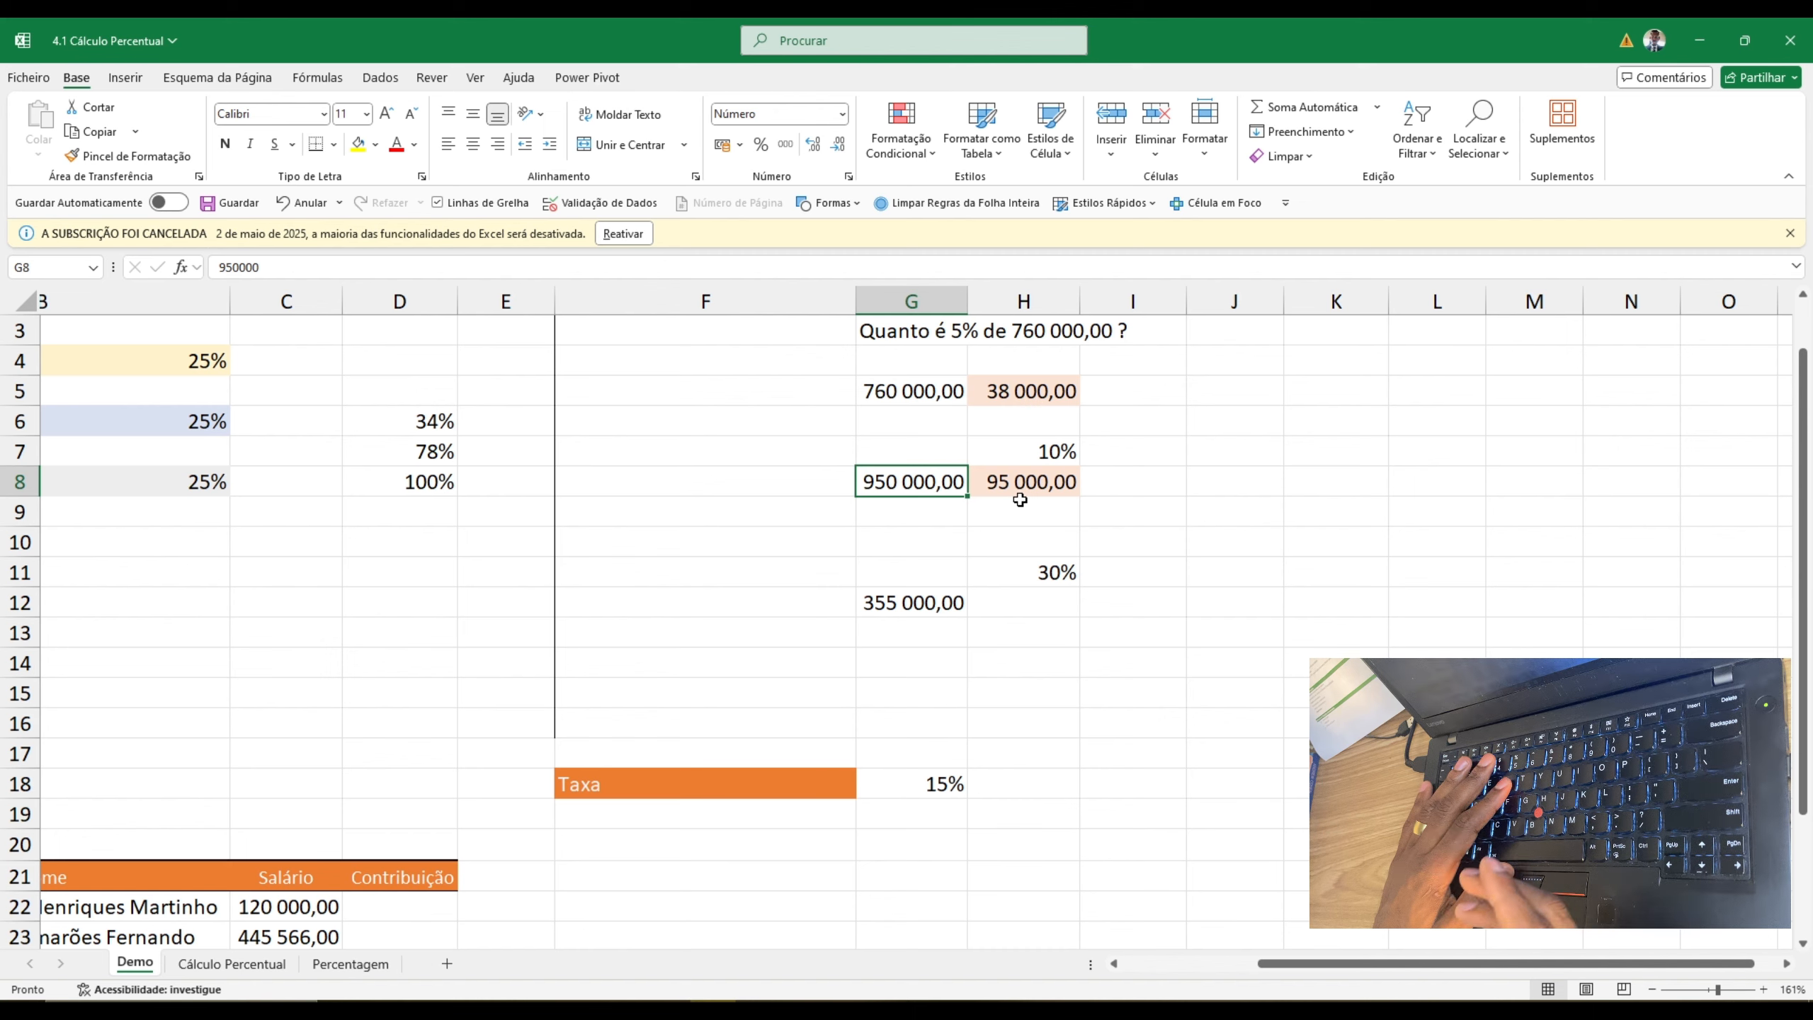
pyautogui.scroll(4, 1020, 500)
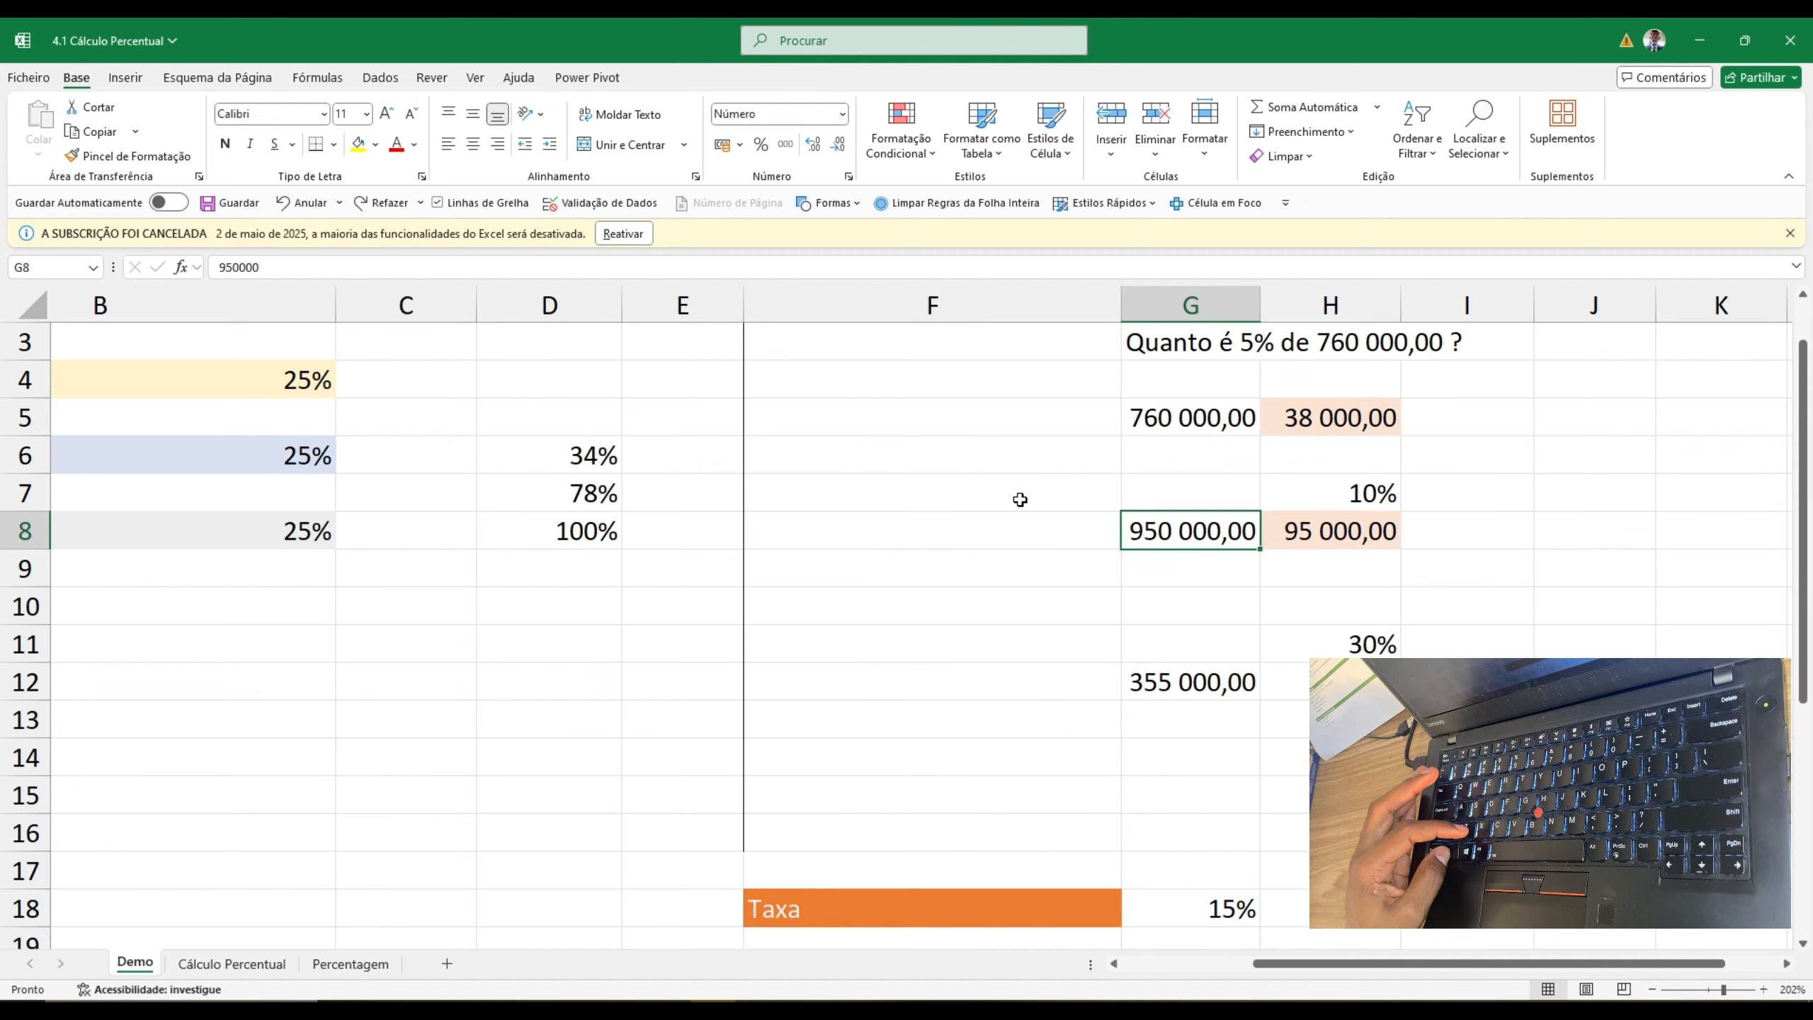
# - Undo the number format and the correction of the amount in cell G8
pyautogui.hotkey('ctrl', 'z')
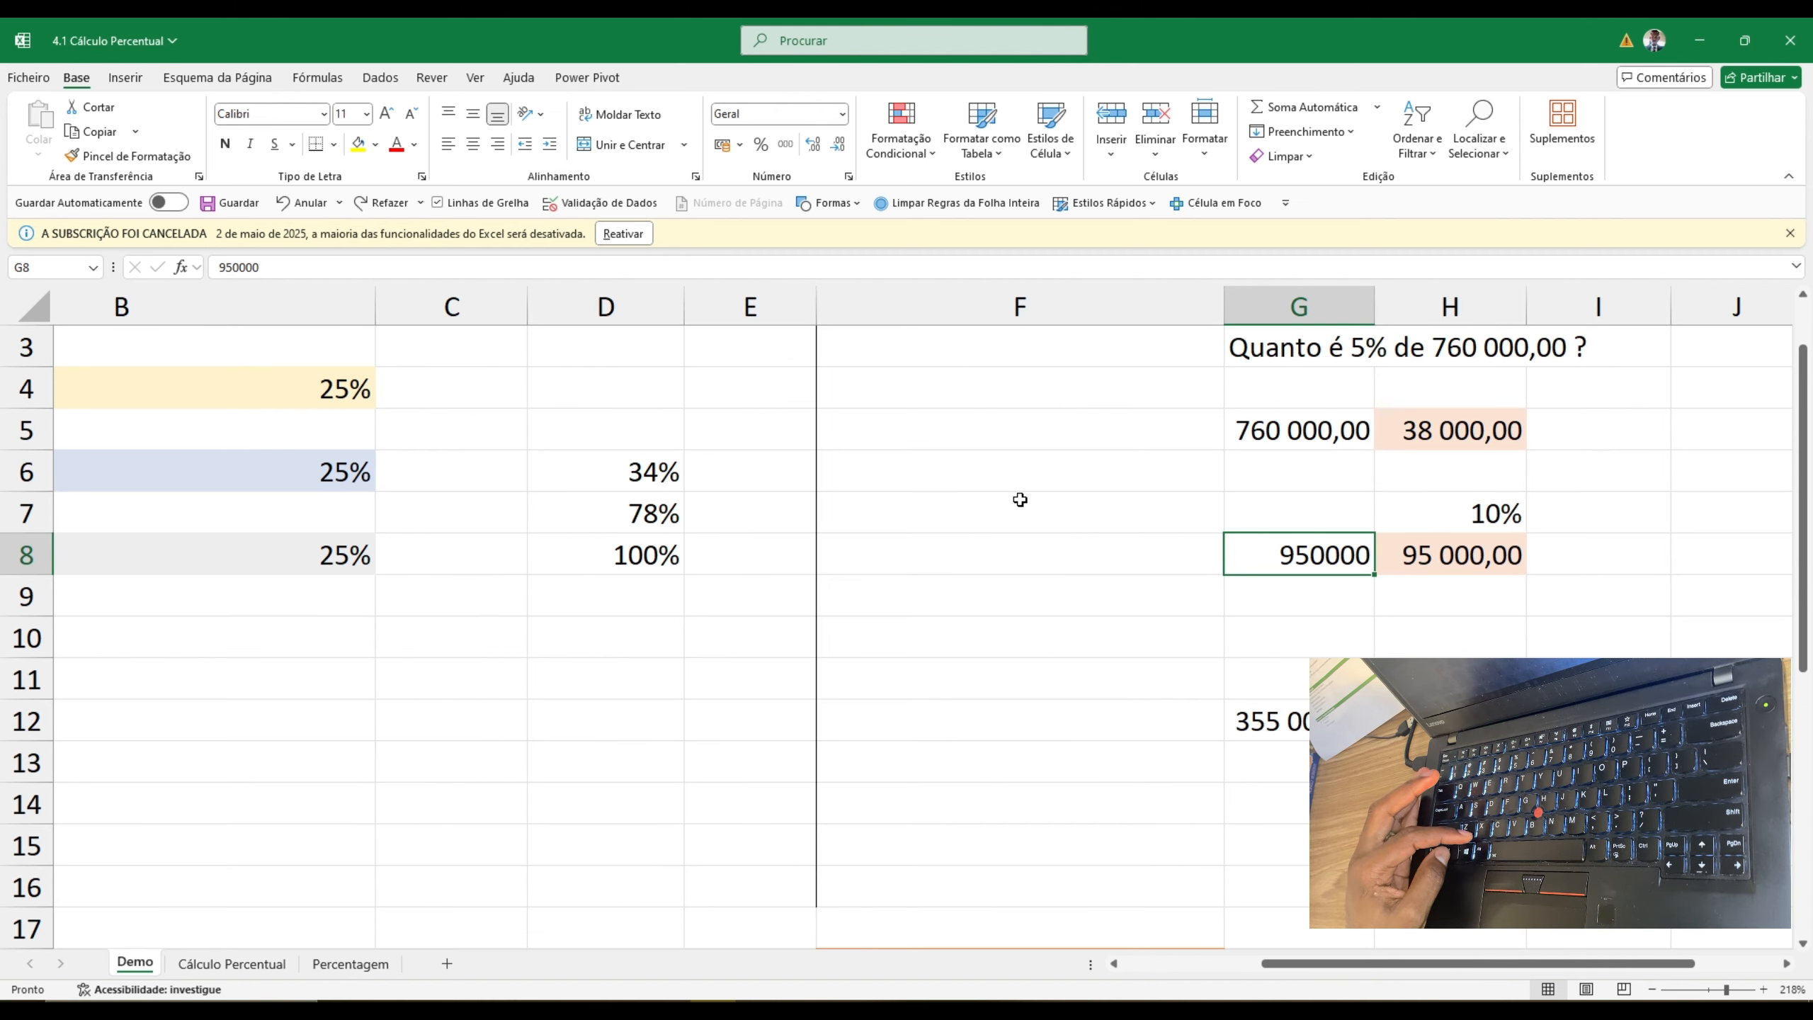
pyautogui.hotkey('ctrl', 'z')
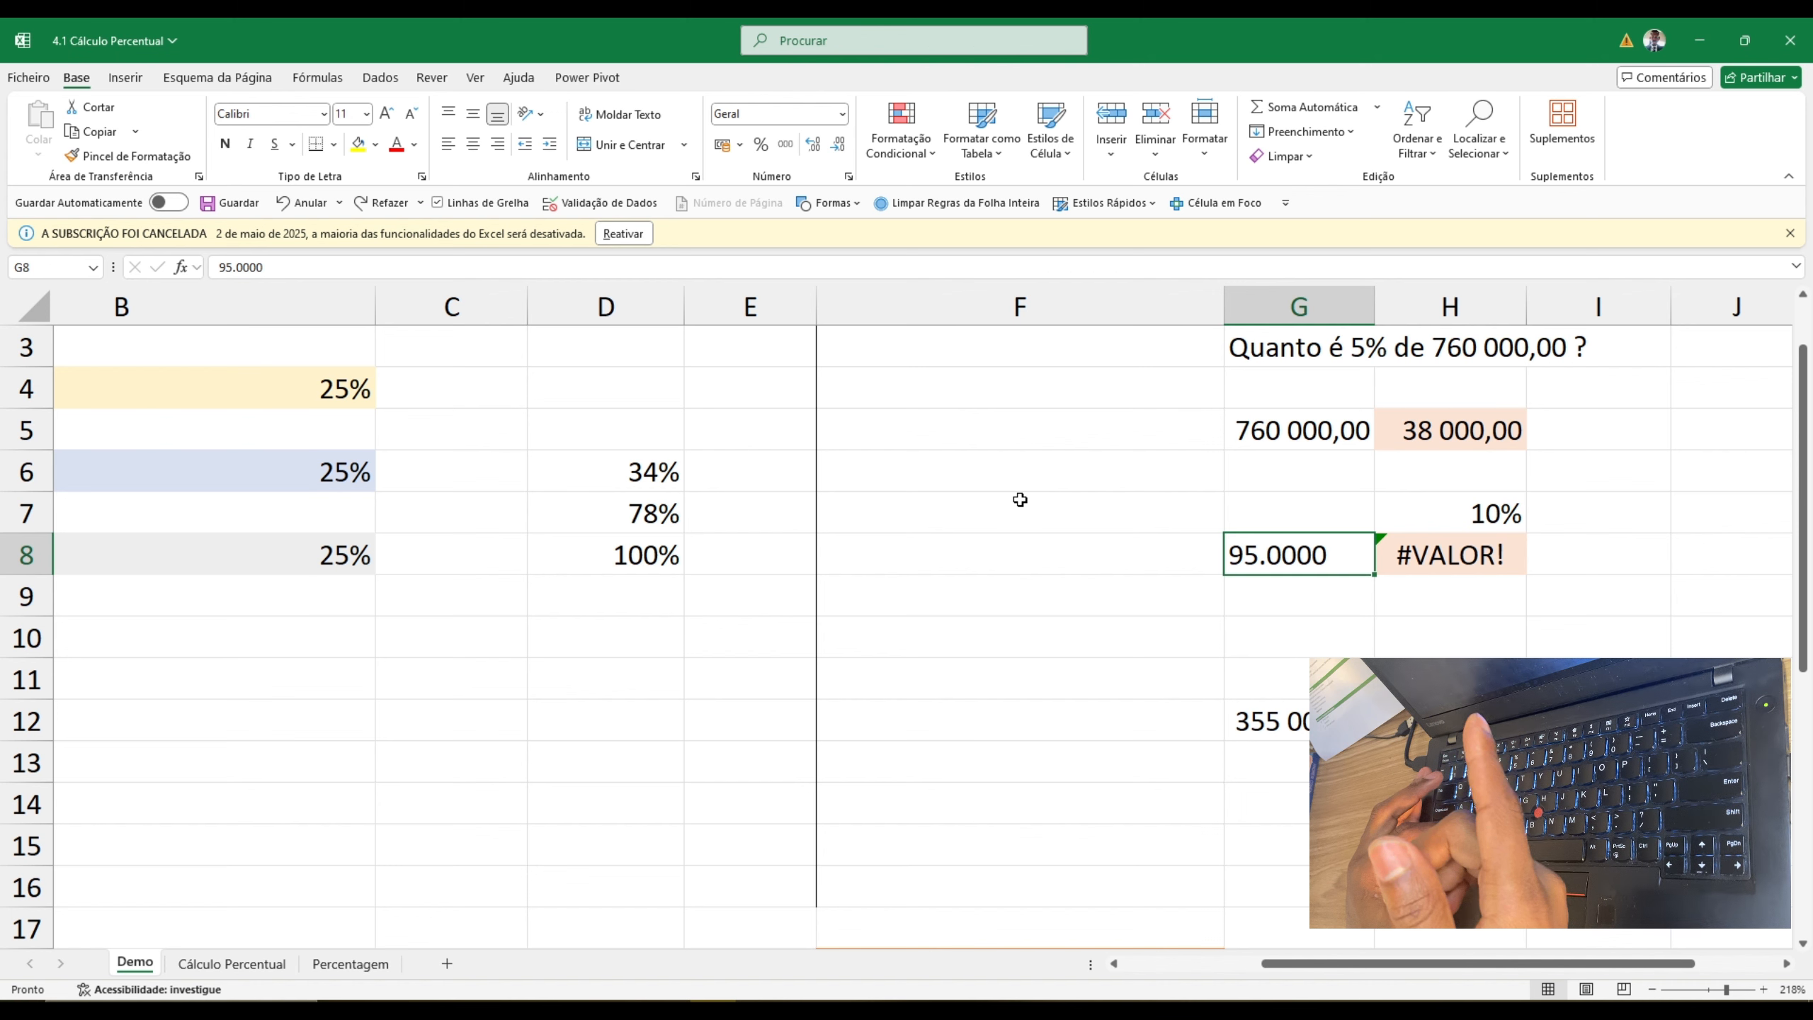
# - Remove the point from the amount in cell G8 again so that it reads 950000
pyautogui.doubleClick(1267, 565)
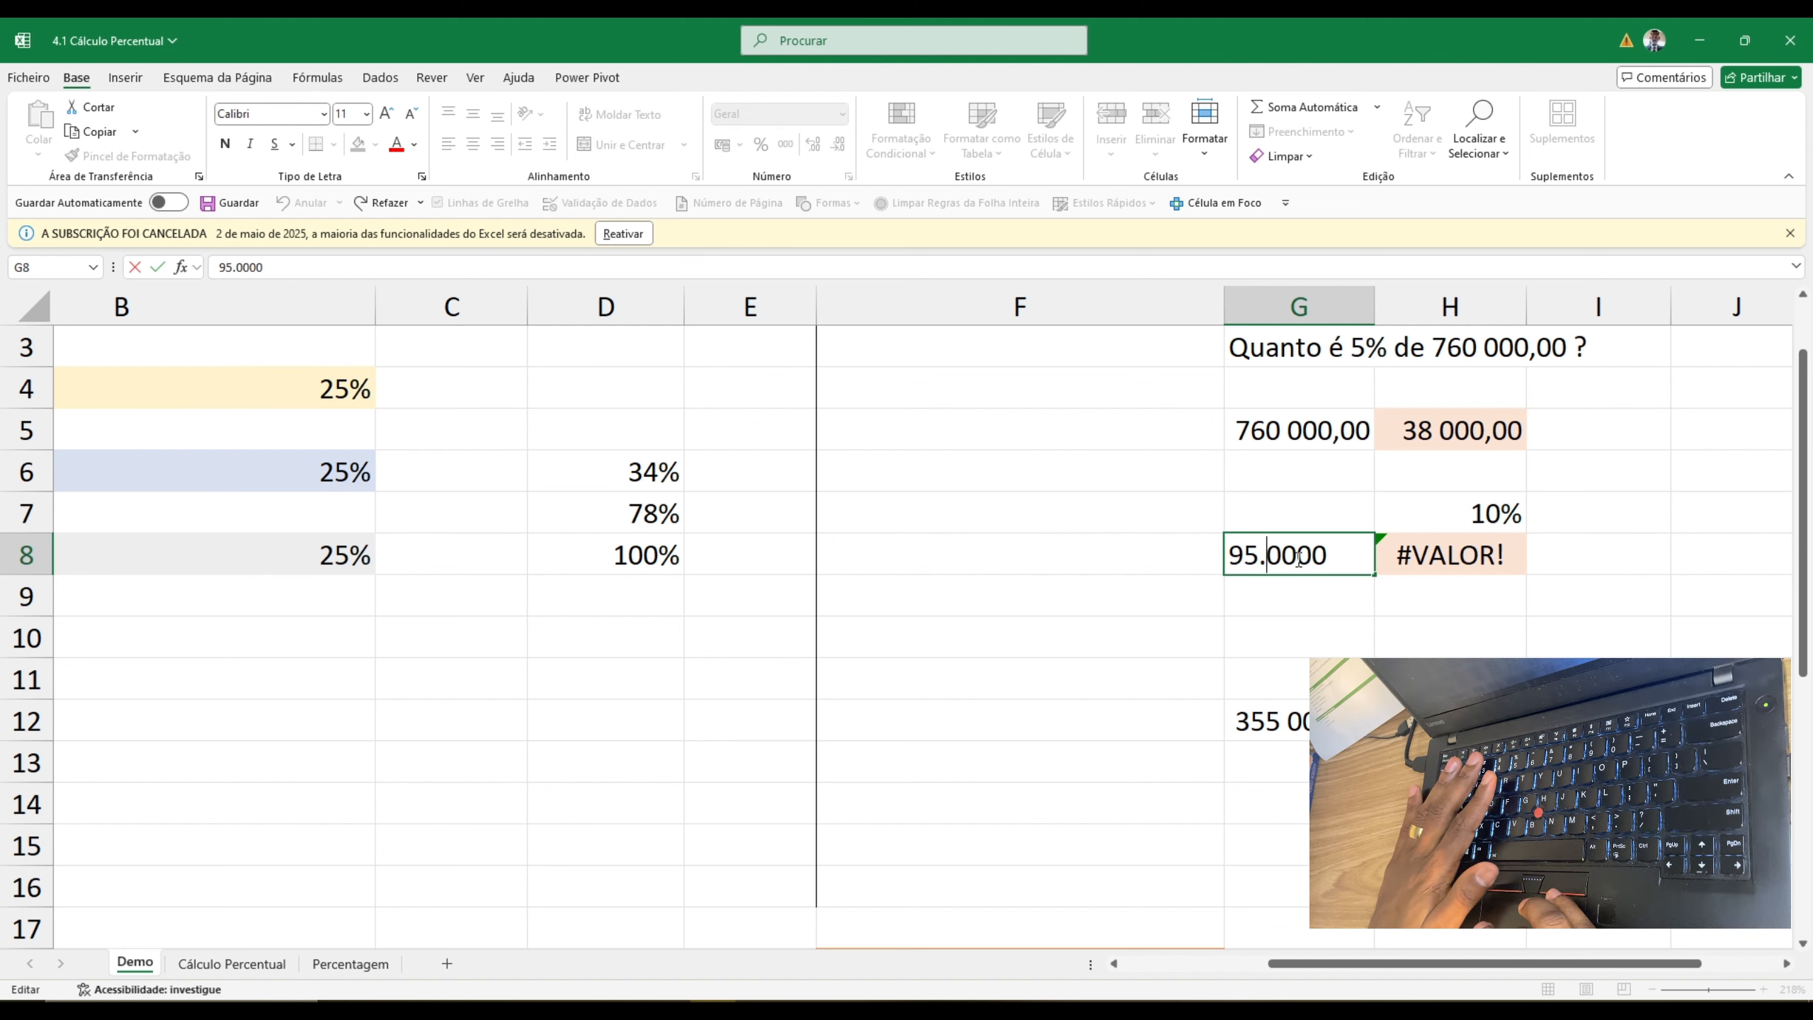
pyautogui.press('BackSpace')
pyautogui.press('Return')
# - Format cell G8 as a number with thousands separator and two decimals, and autofit the width of column G
pyautogui.click(1295, 559)
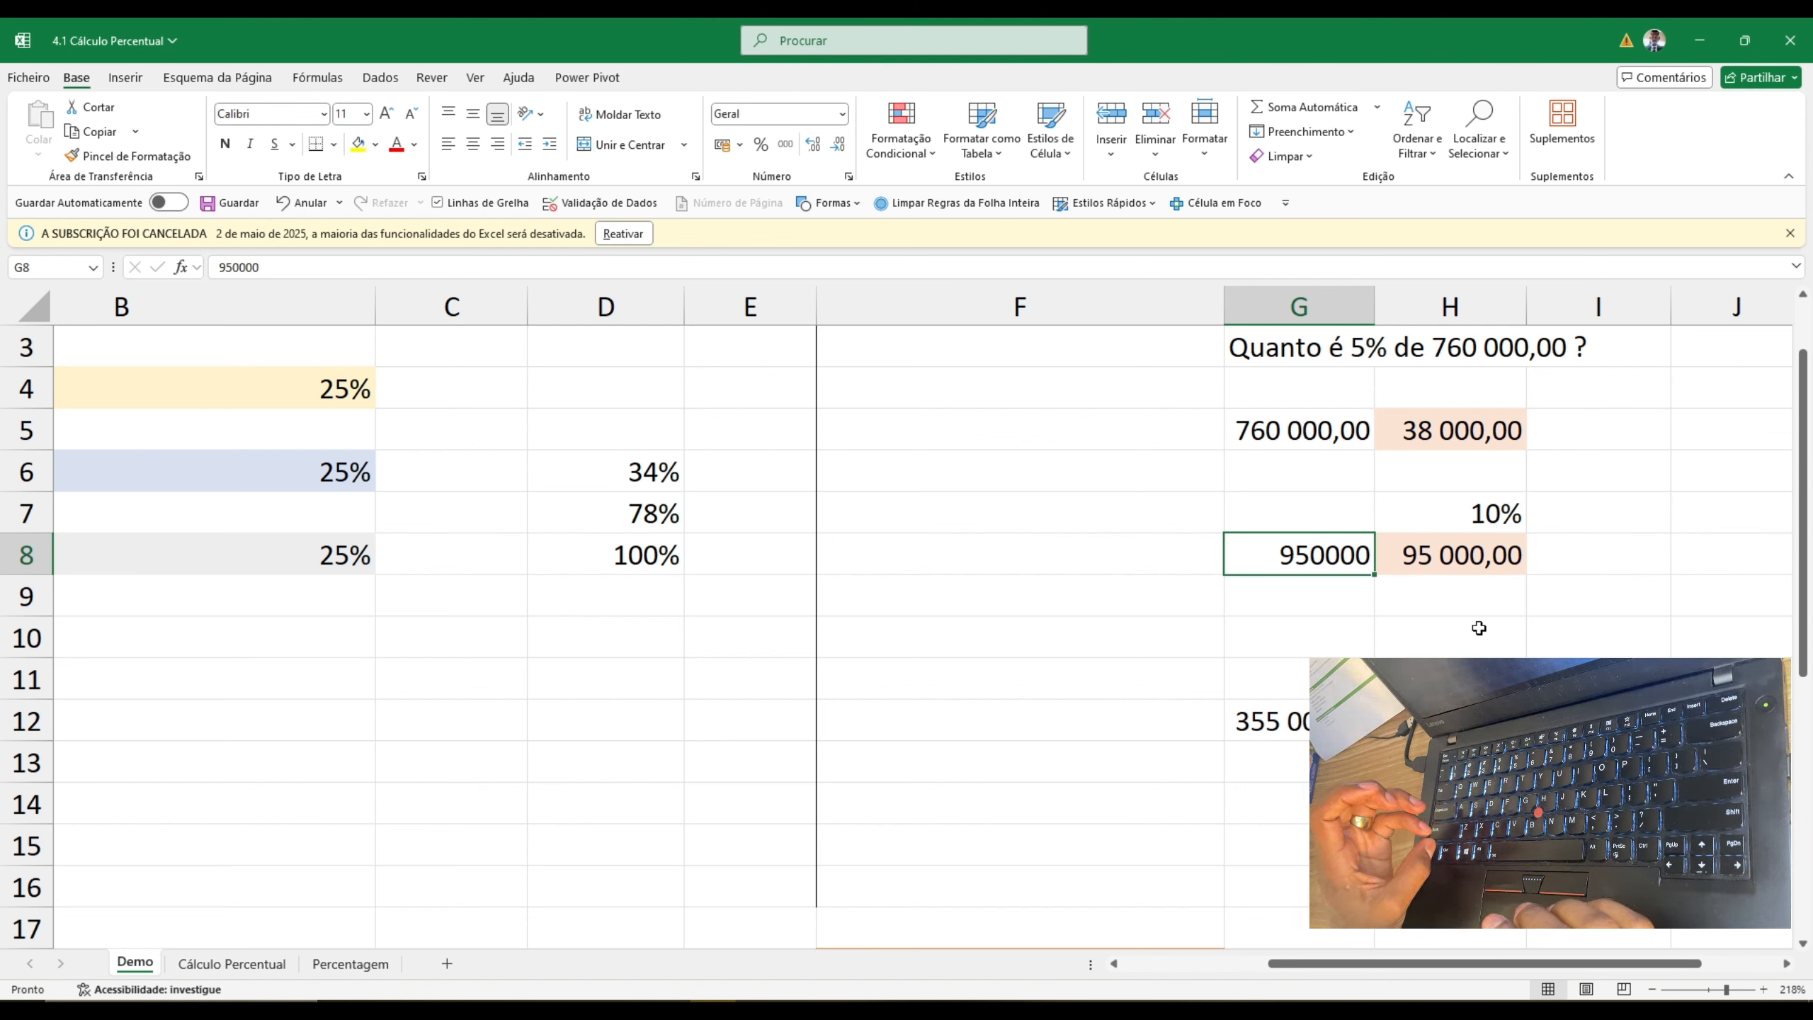
pyautogui.hotkey('ctrl', 'shift', '1')
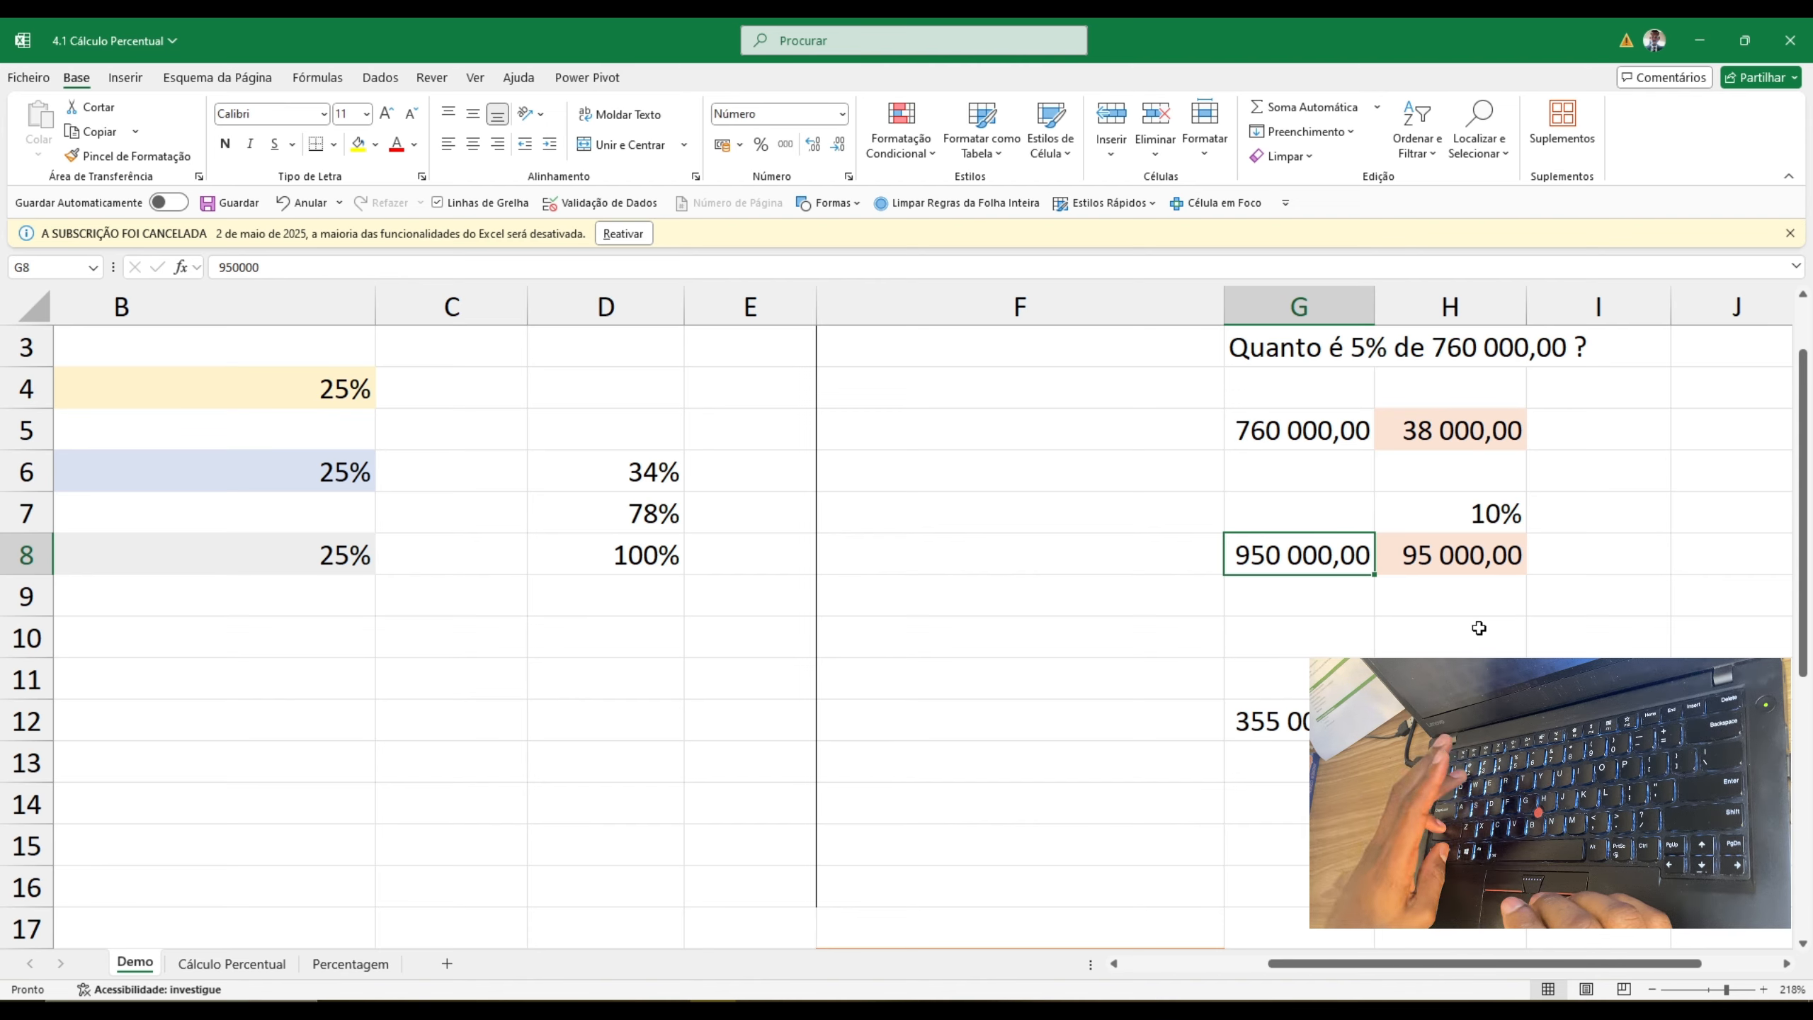
pyautogui.scroll(-3, 1478, 628)
pyautogui.scroll(-3, 1478, 627)
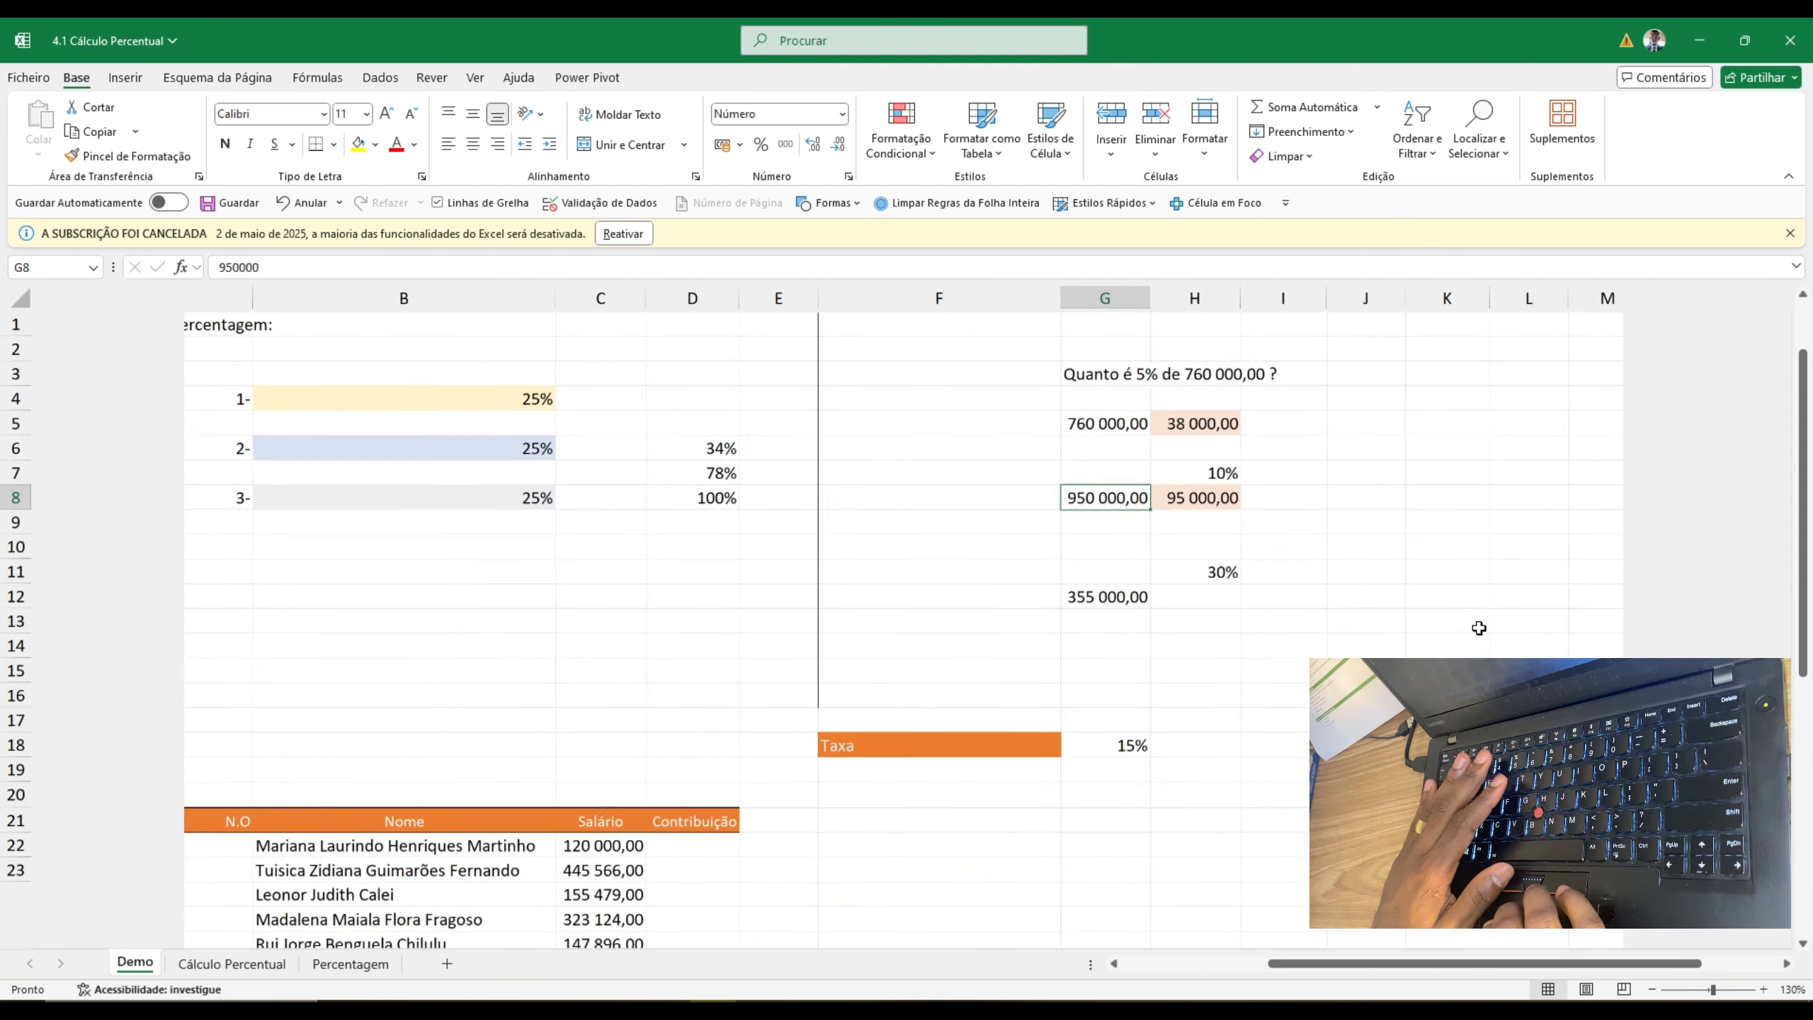
pyautogui.doubleClick(1146, 297)
# - Change the percentage in cell H7 to 15%
pyautogui.click(1195, 465)
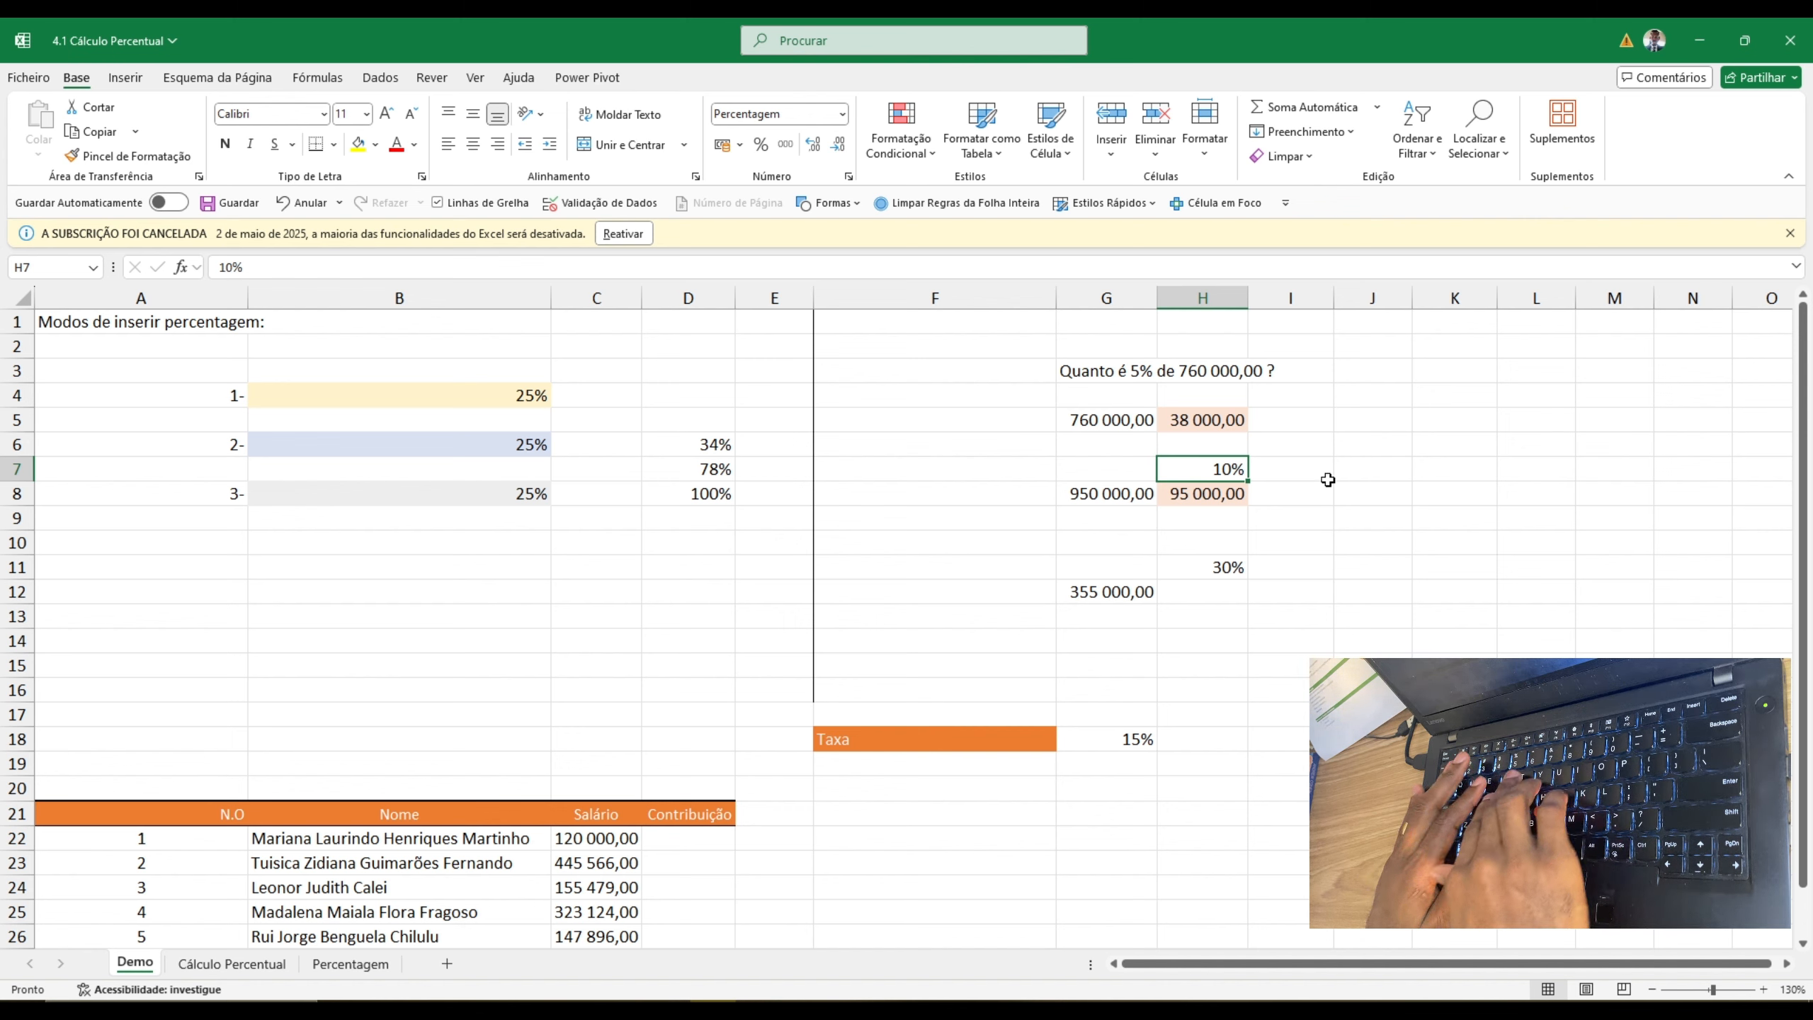
pyautogui.write('15')
pyautogui.press('Return')
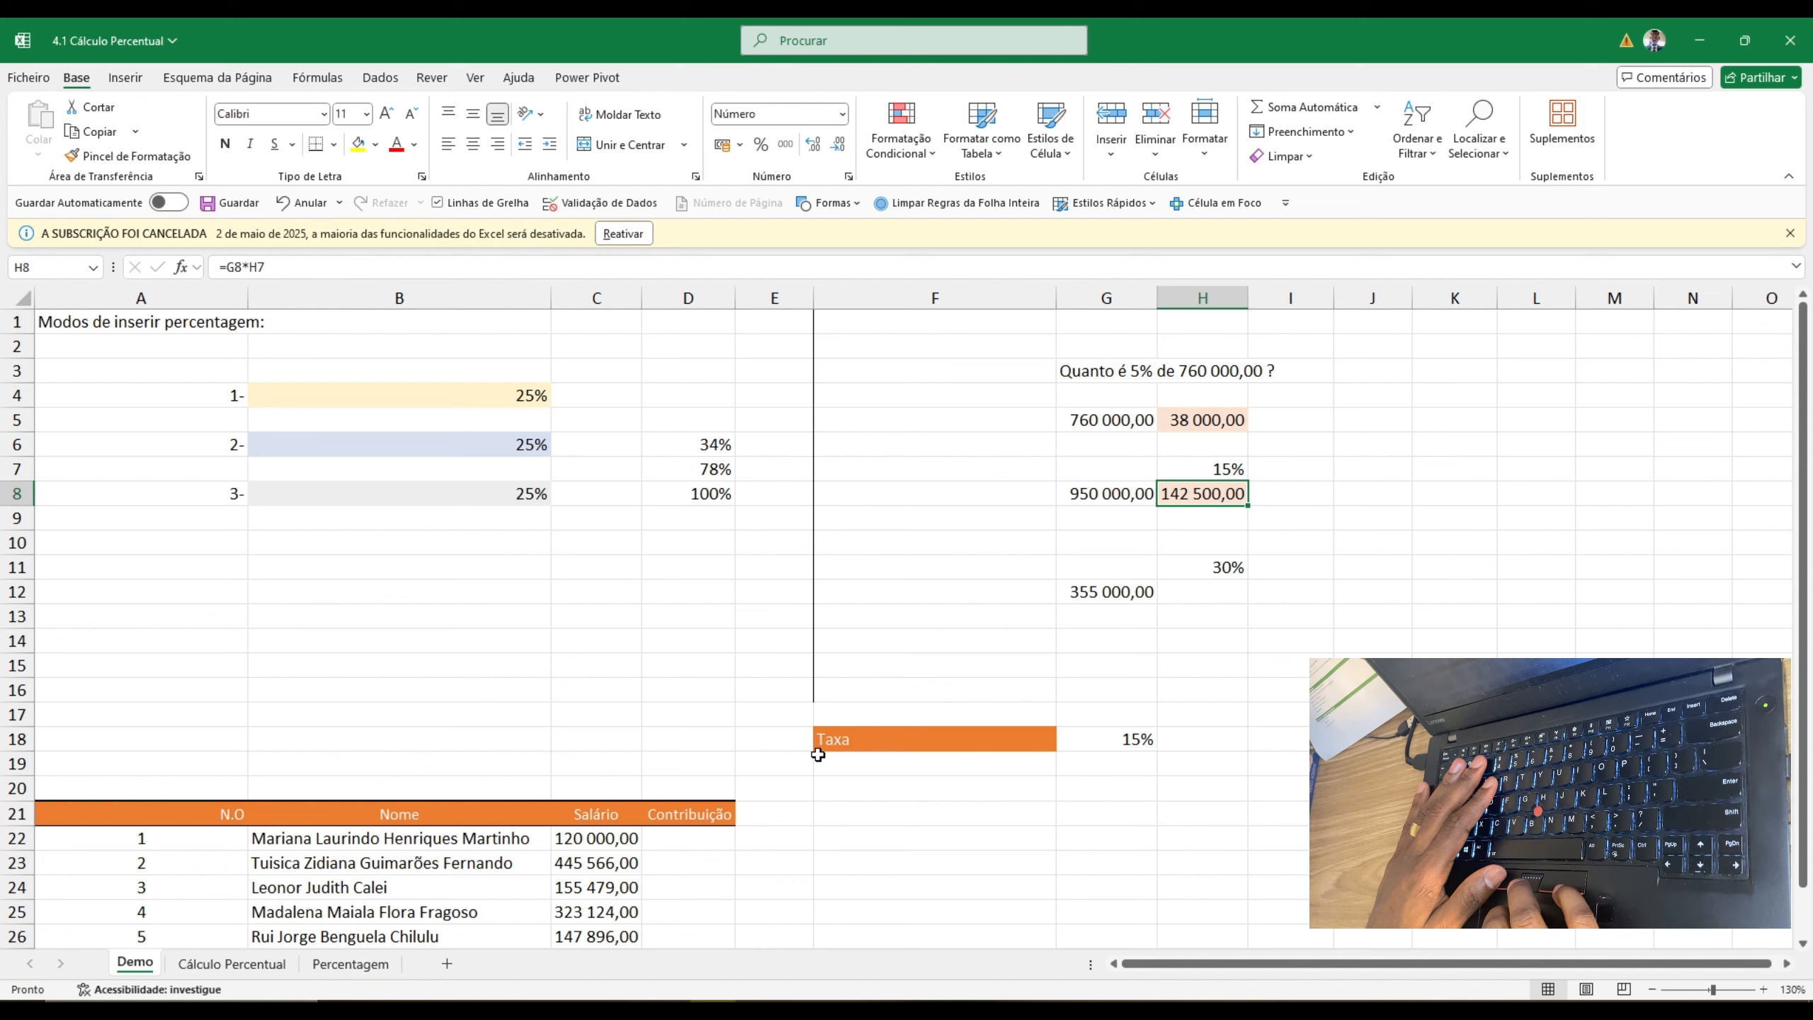
# - Calculate 30% of the 355 000,00 amount in cell H12 with the formula =G12*H11
pyautogui.keyDown('ctrl'); pyautogui.scroll(-3, 818, 755); pyautogui.keyUp('ctrl')
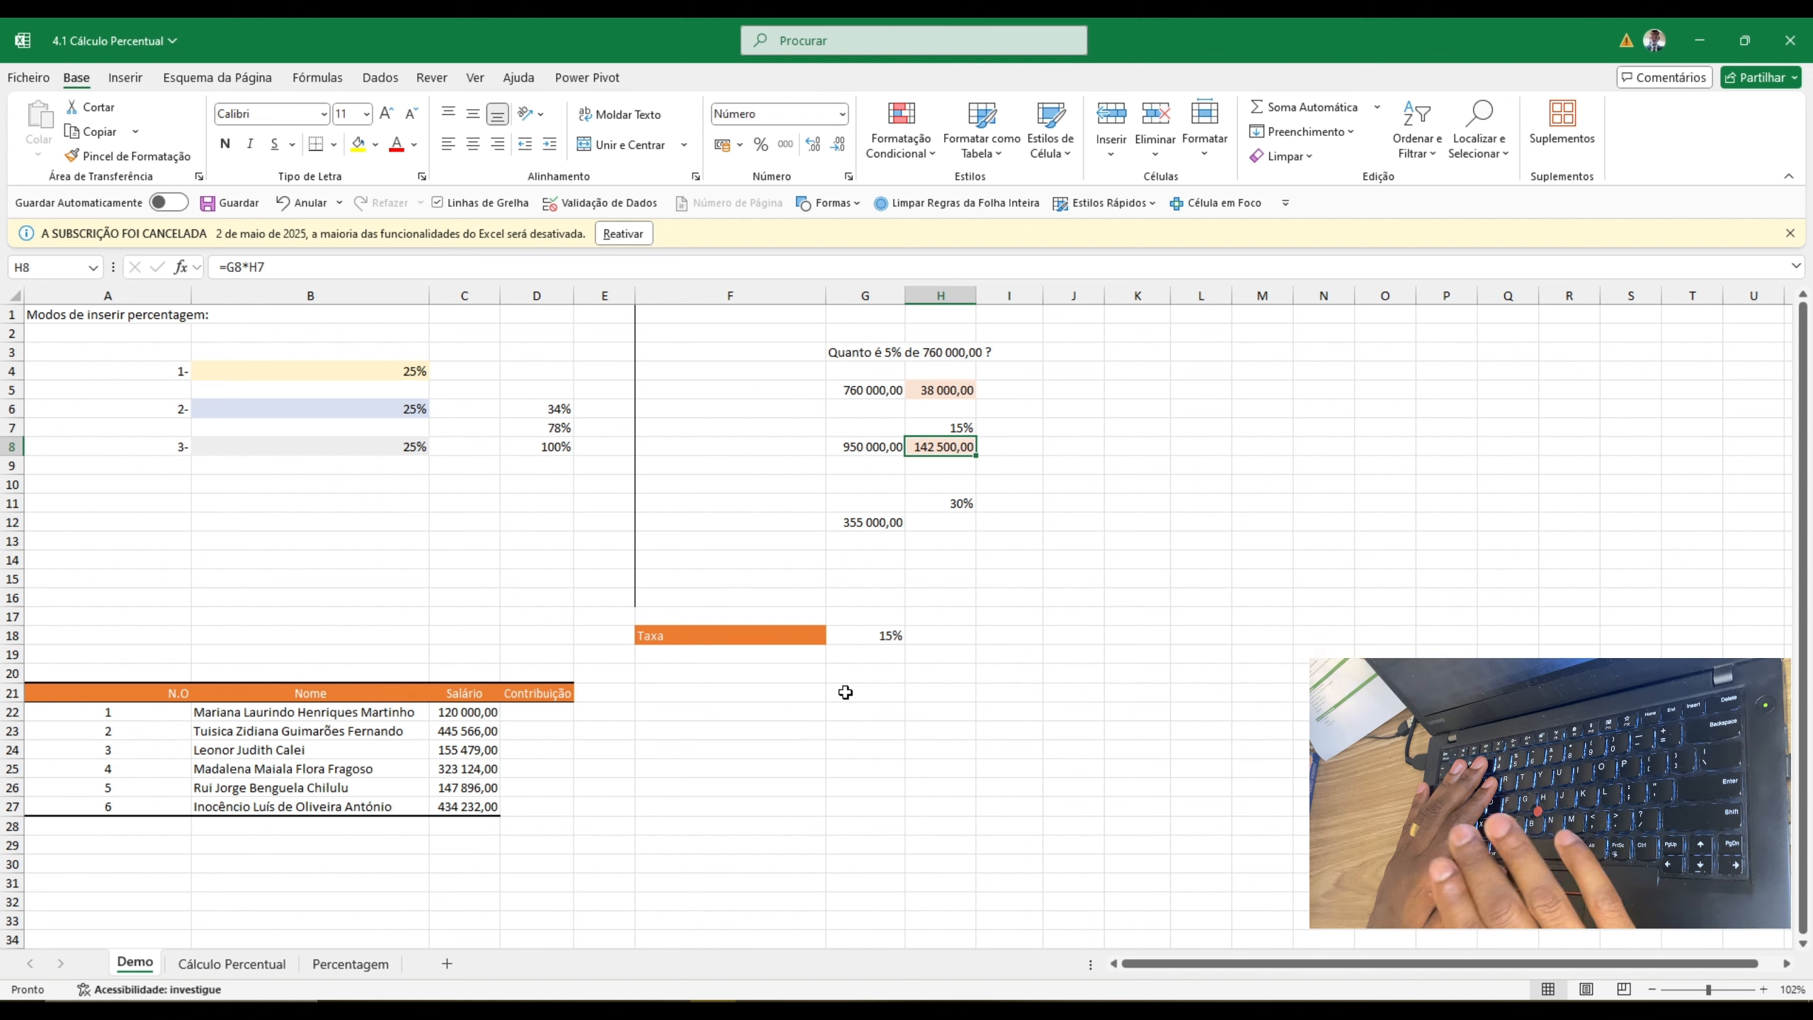
pyautogui.click(969, 527)
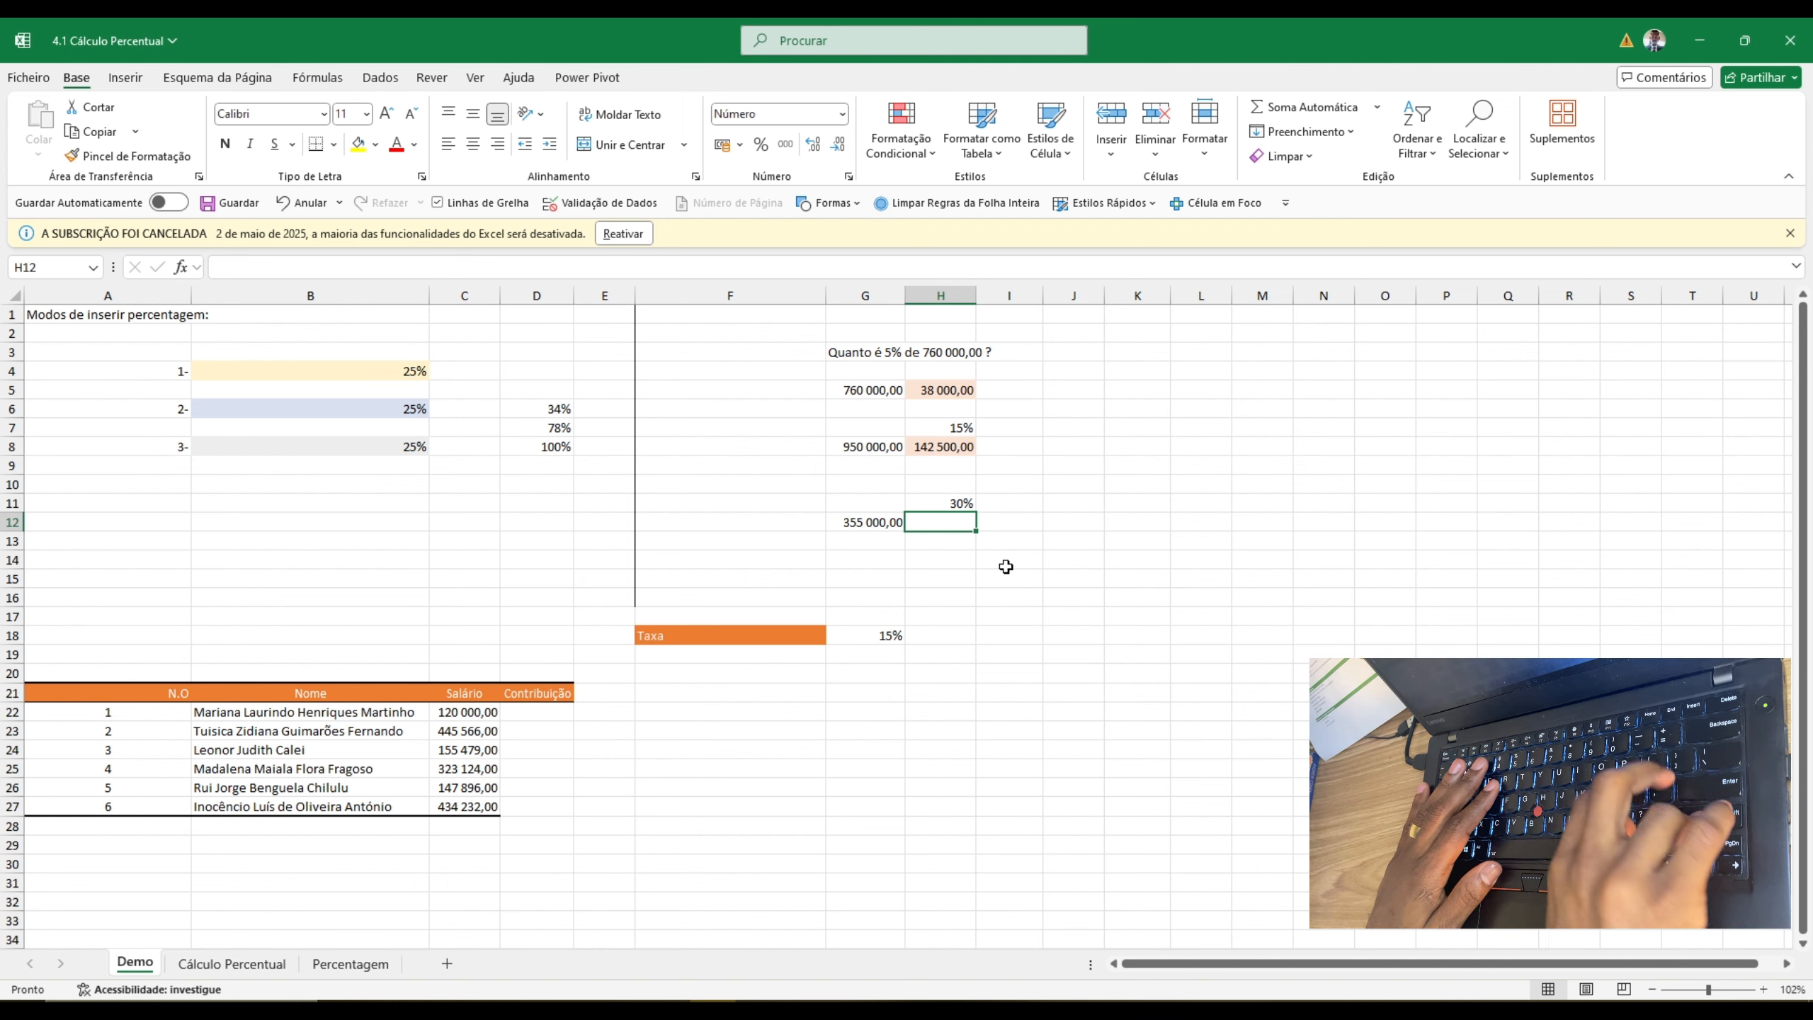
pyautogui.write('=')
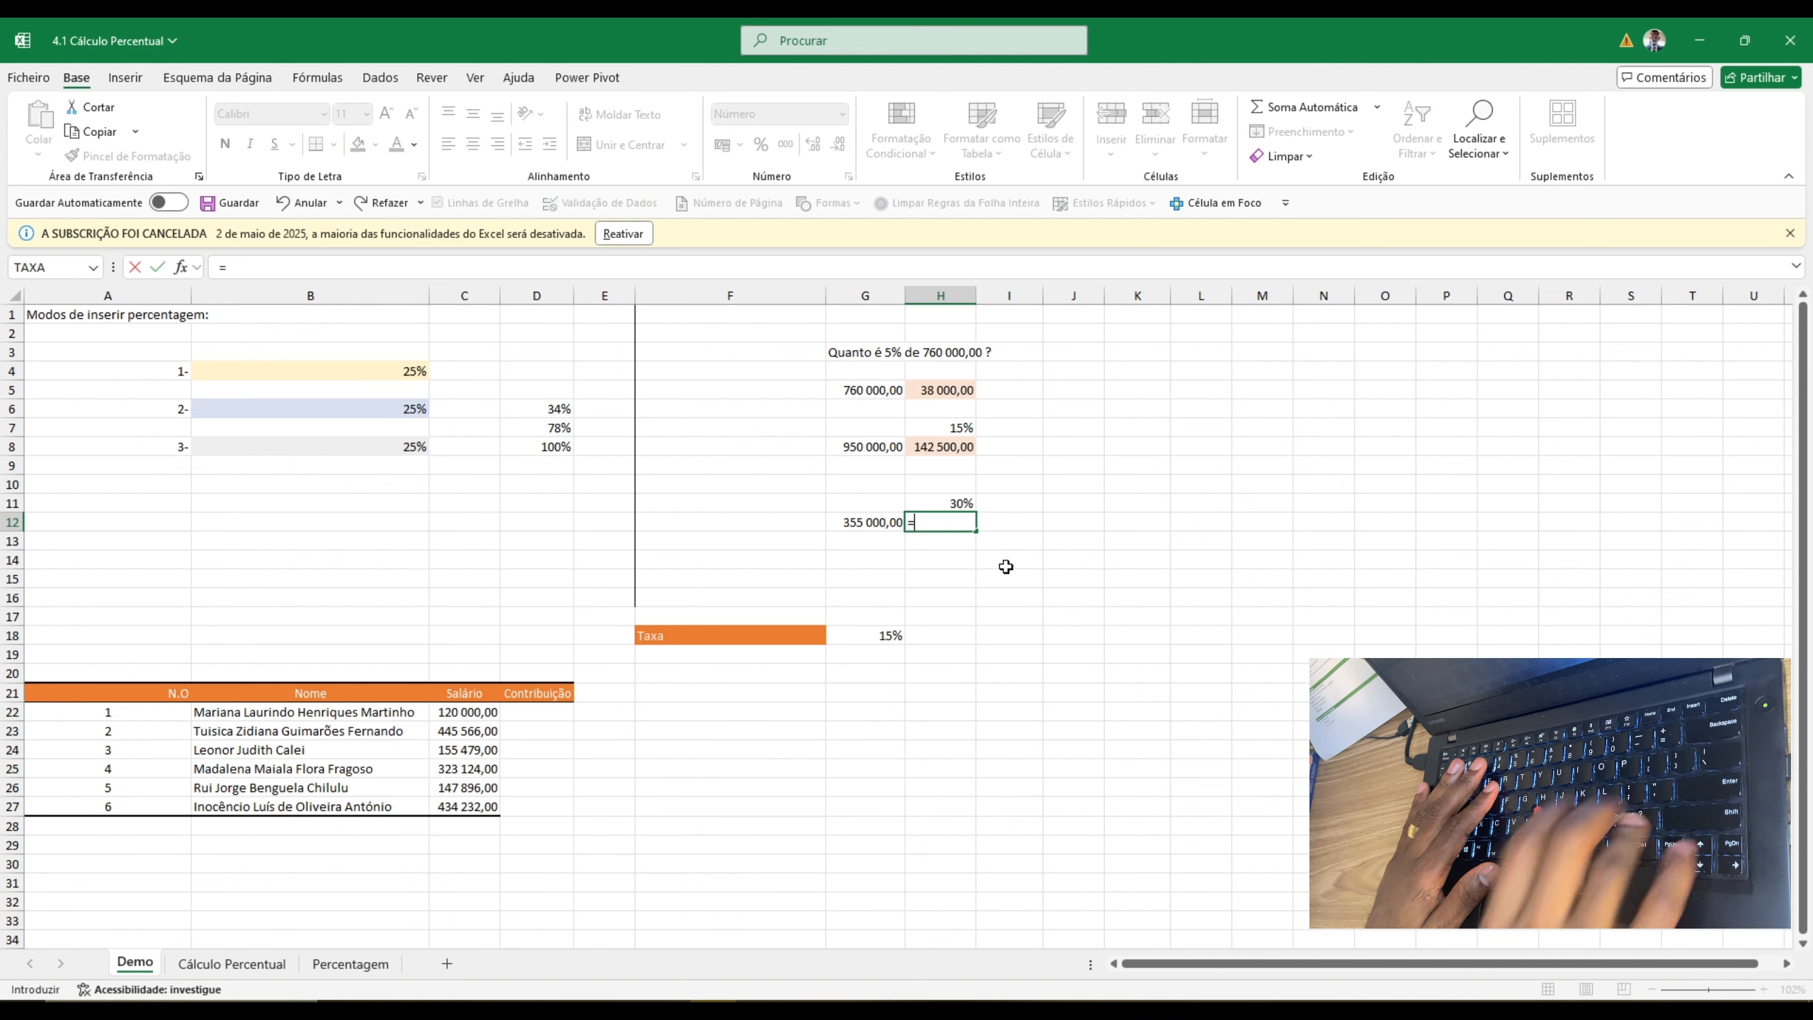
pyautogui.click(873, 522)
pyautogui.write('*')
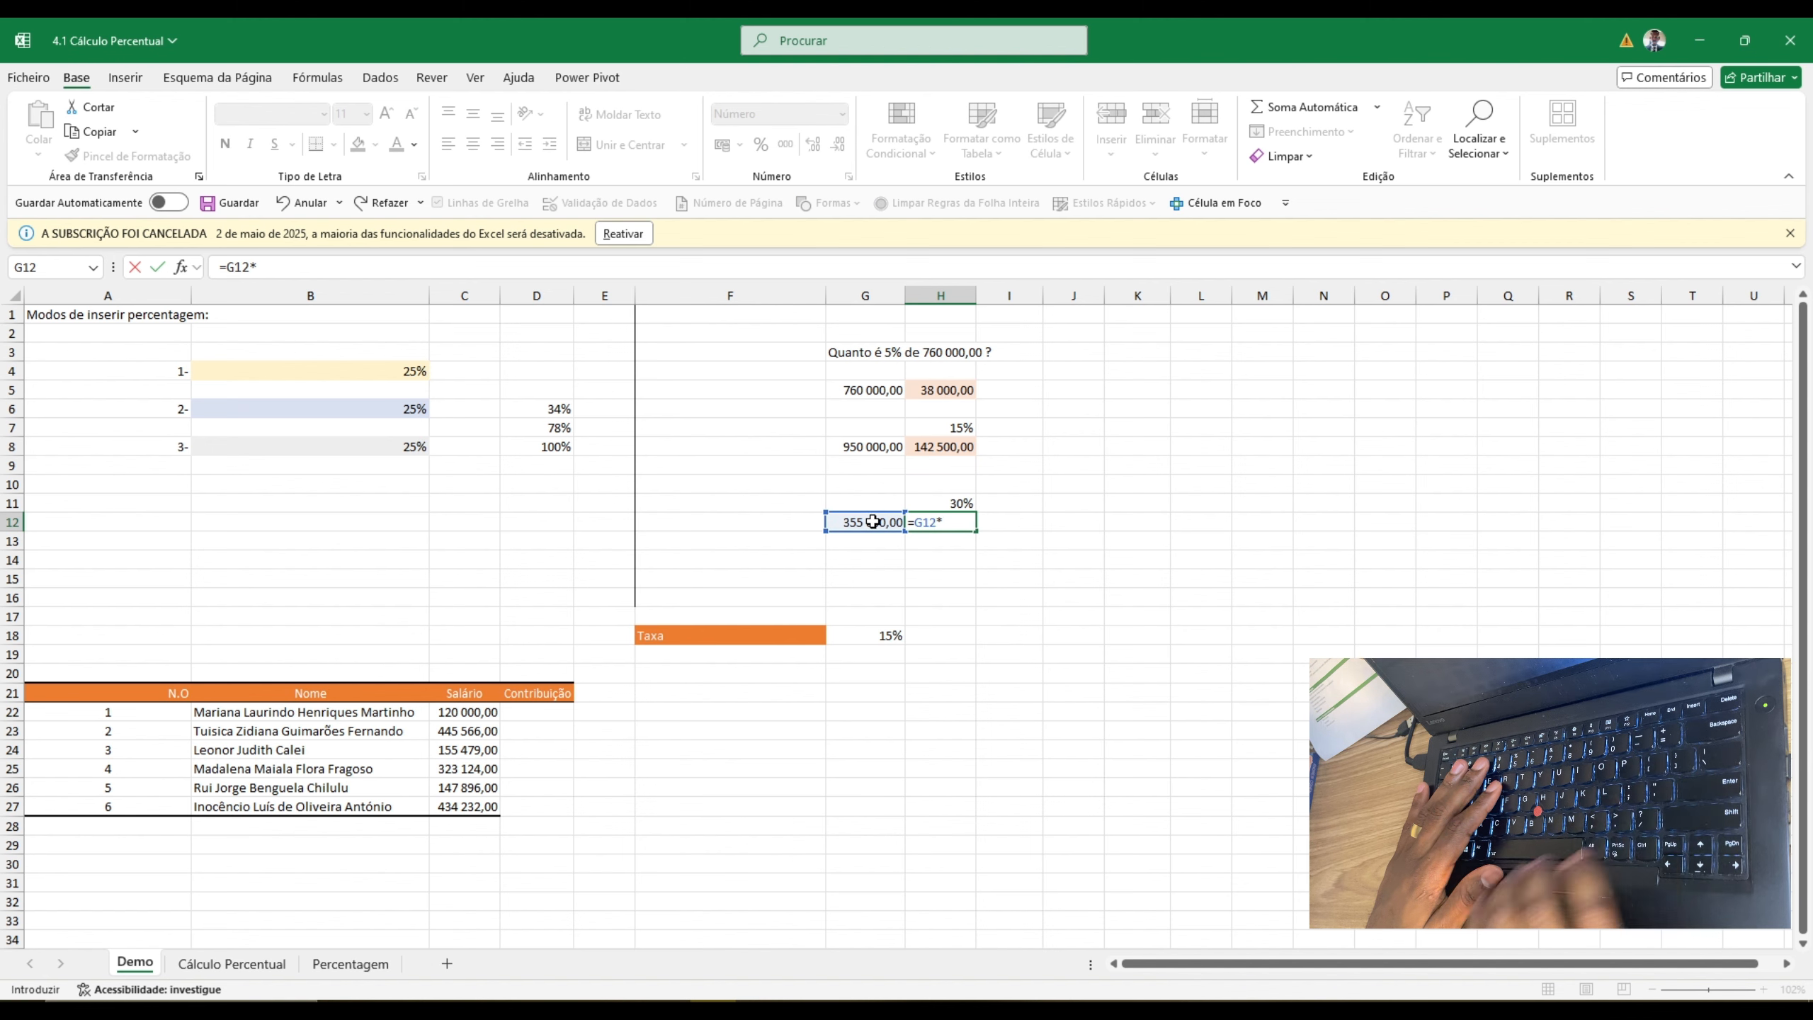
pyautogui.click(956, 504)
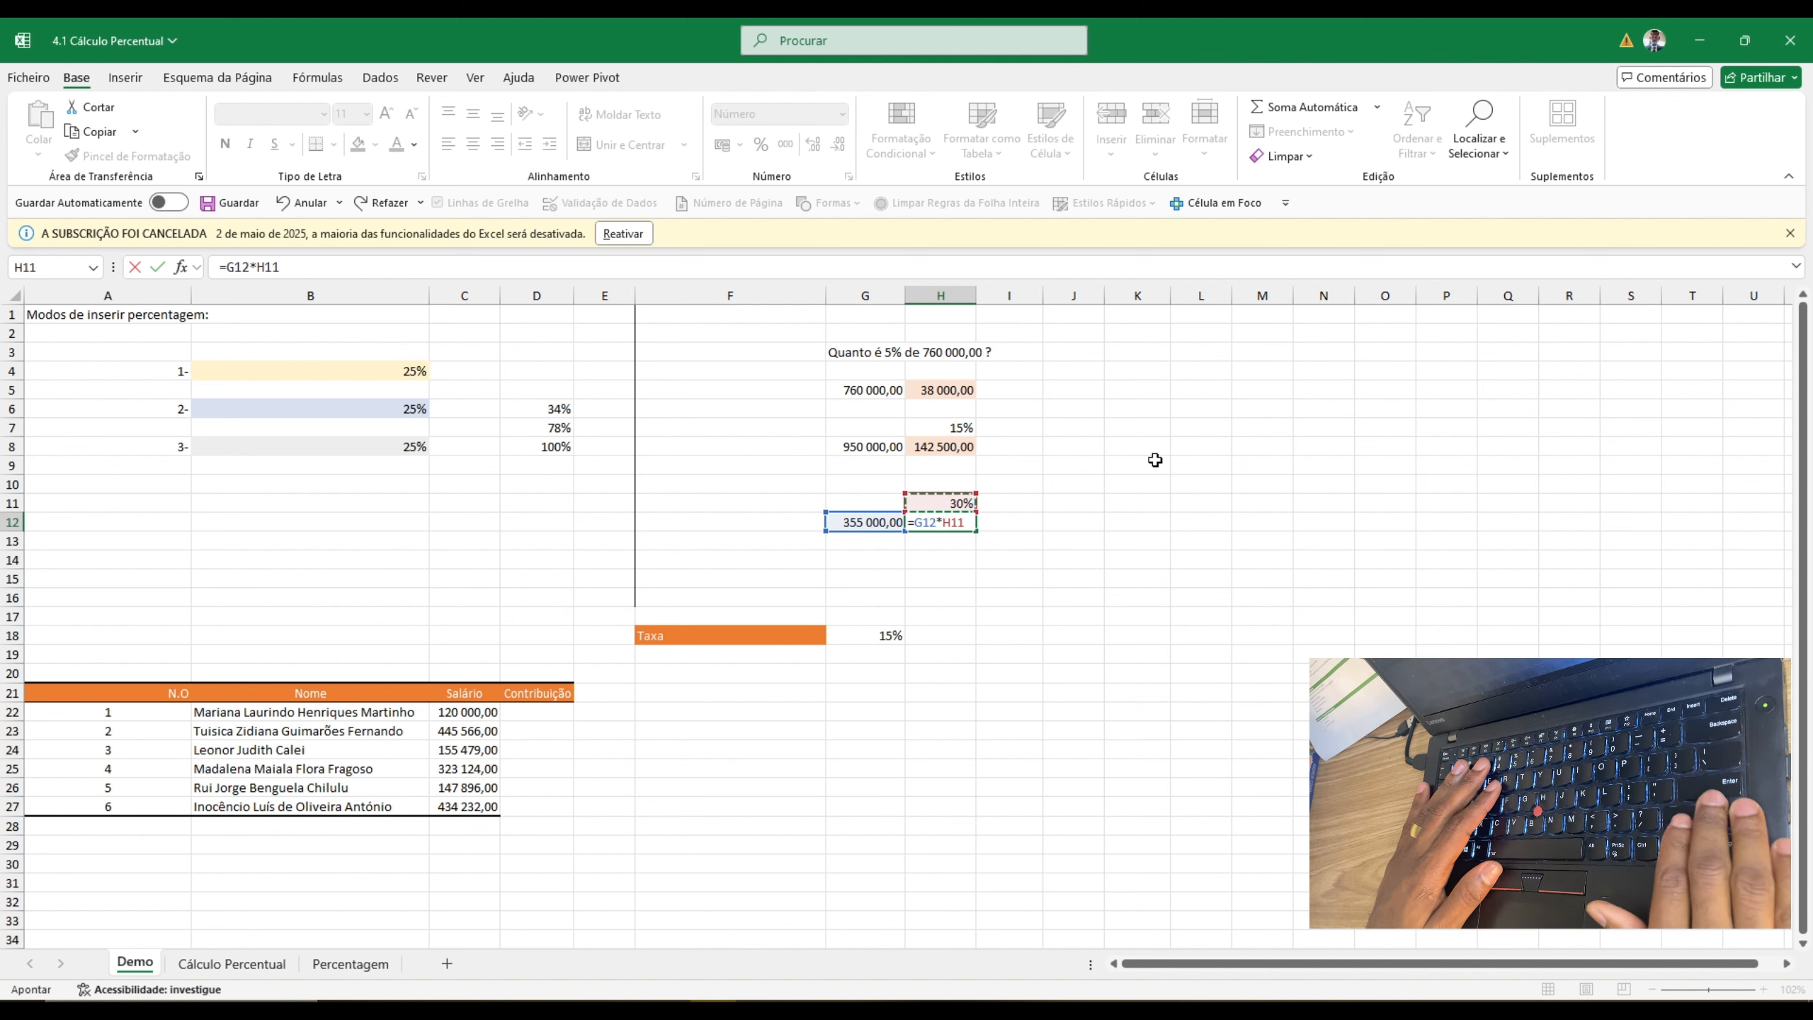
pyautogui.press('Return')
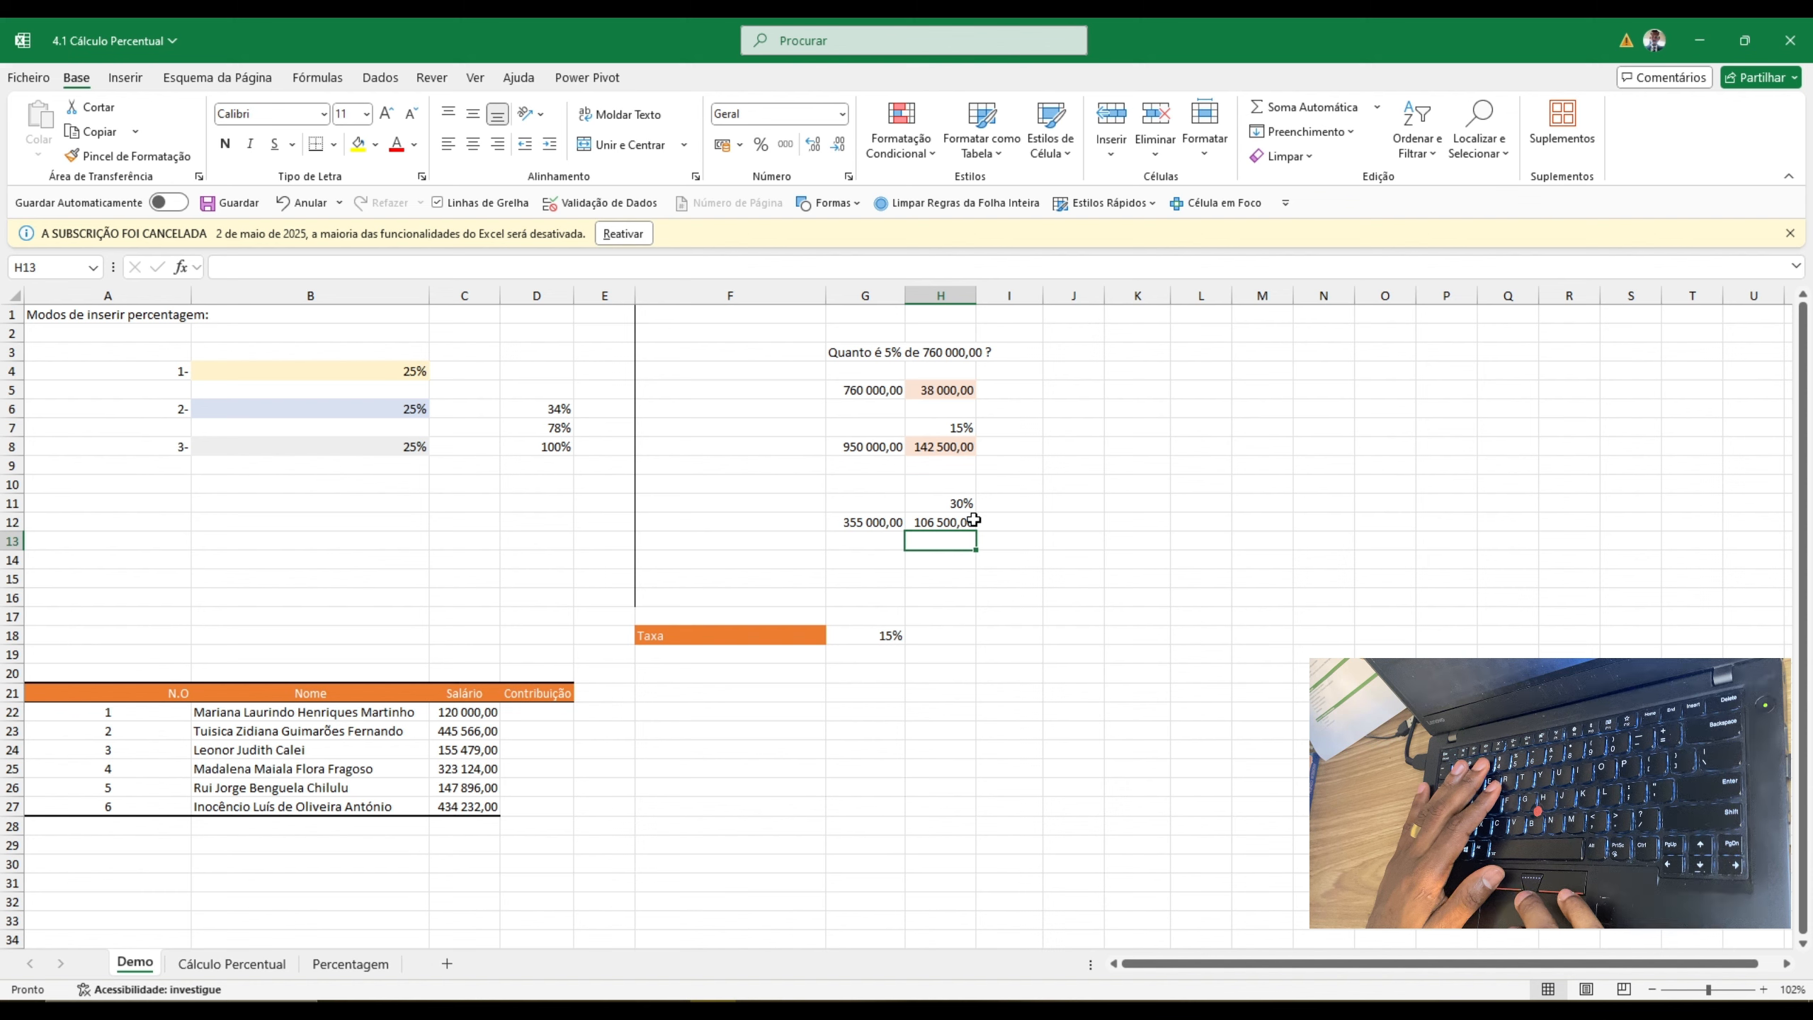
pyautogui.click(960, 520)
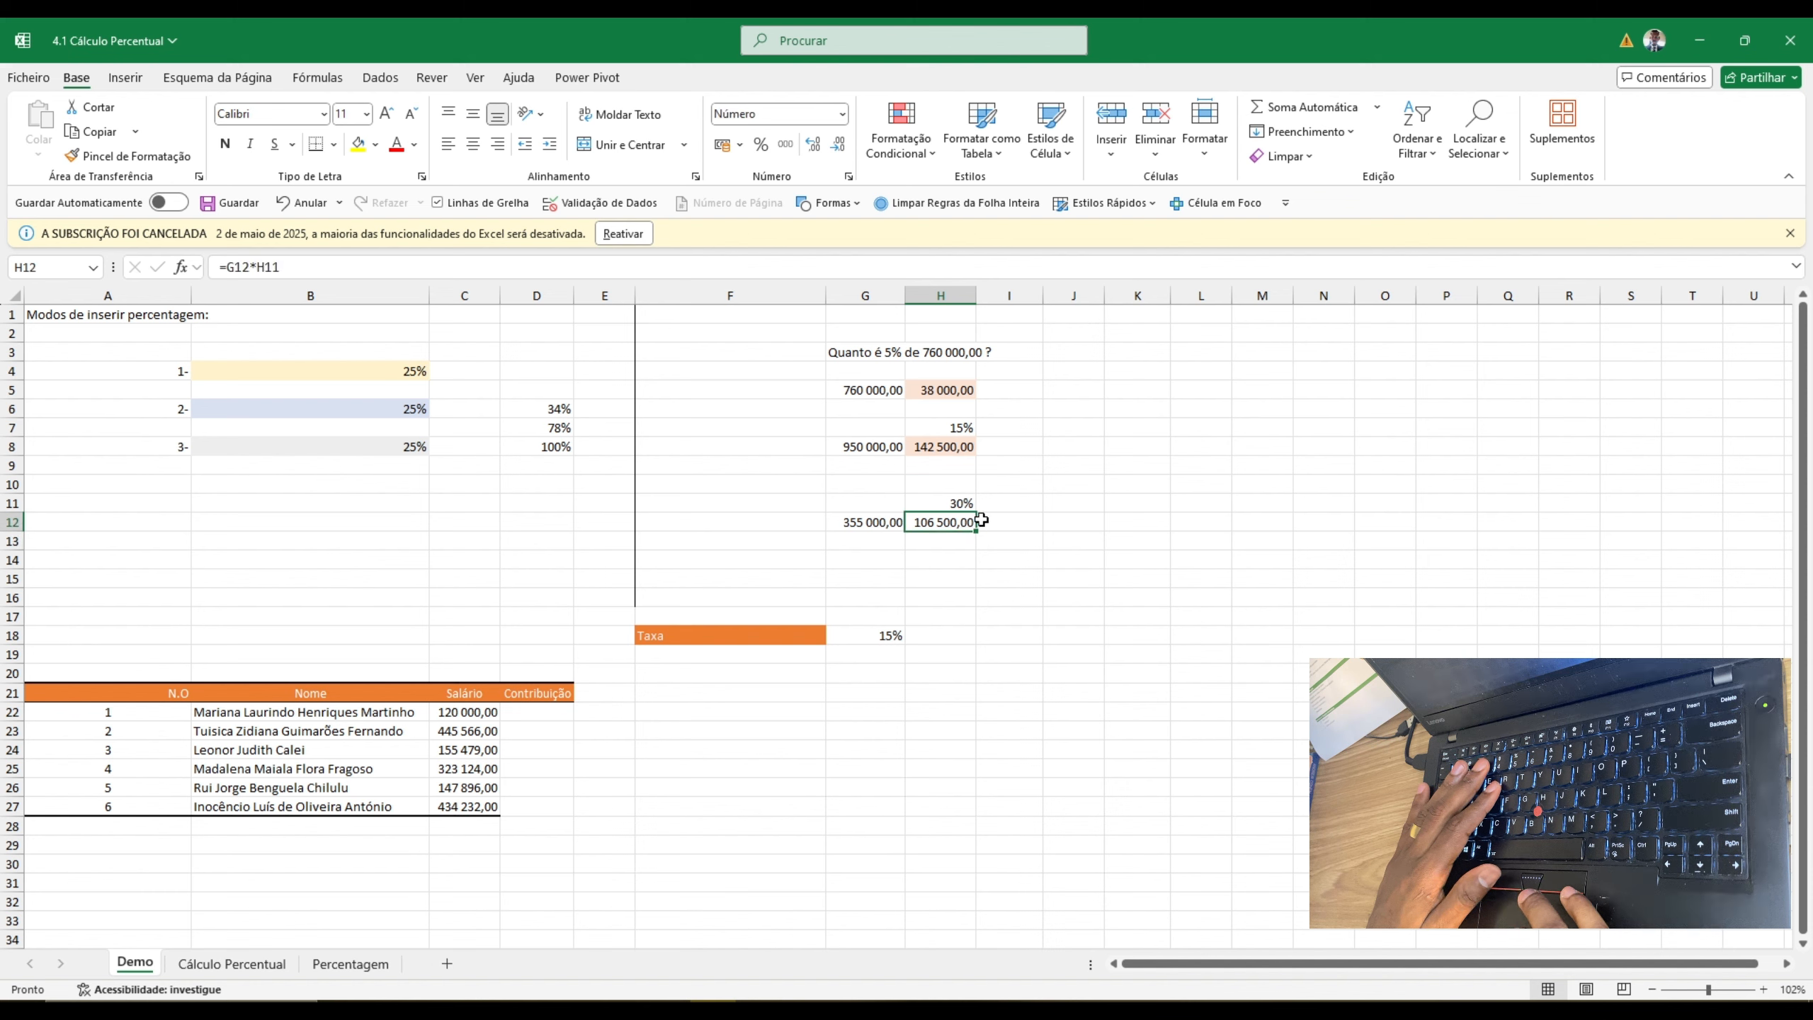
# - Change the percentage in cell H11 to 4%
pyautogui.click(950, 500)
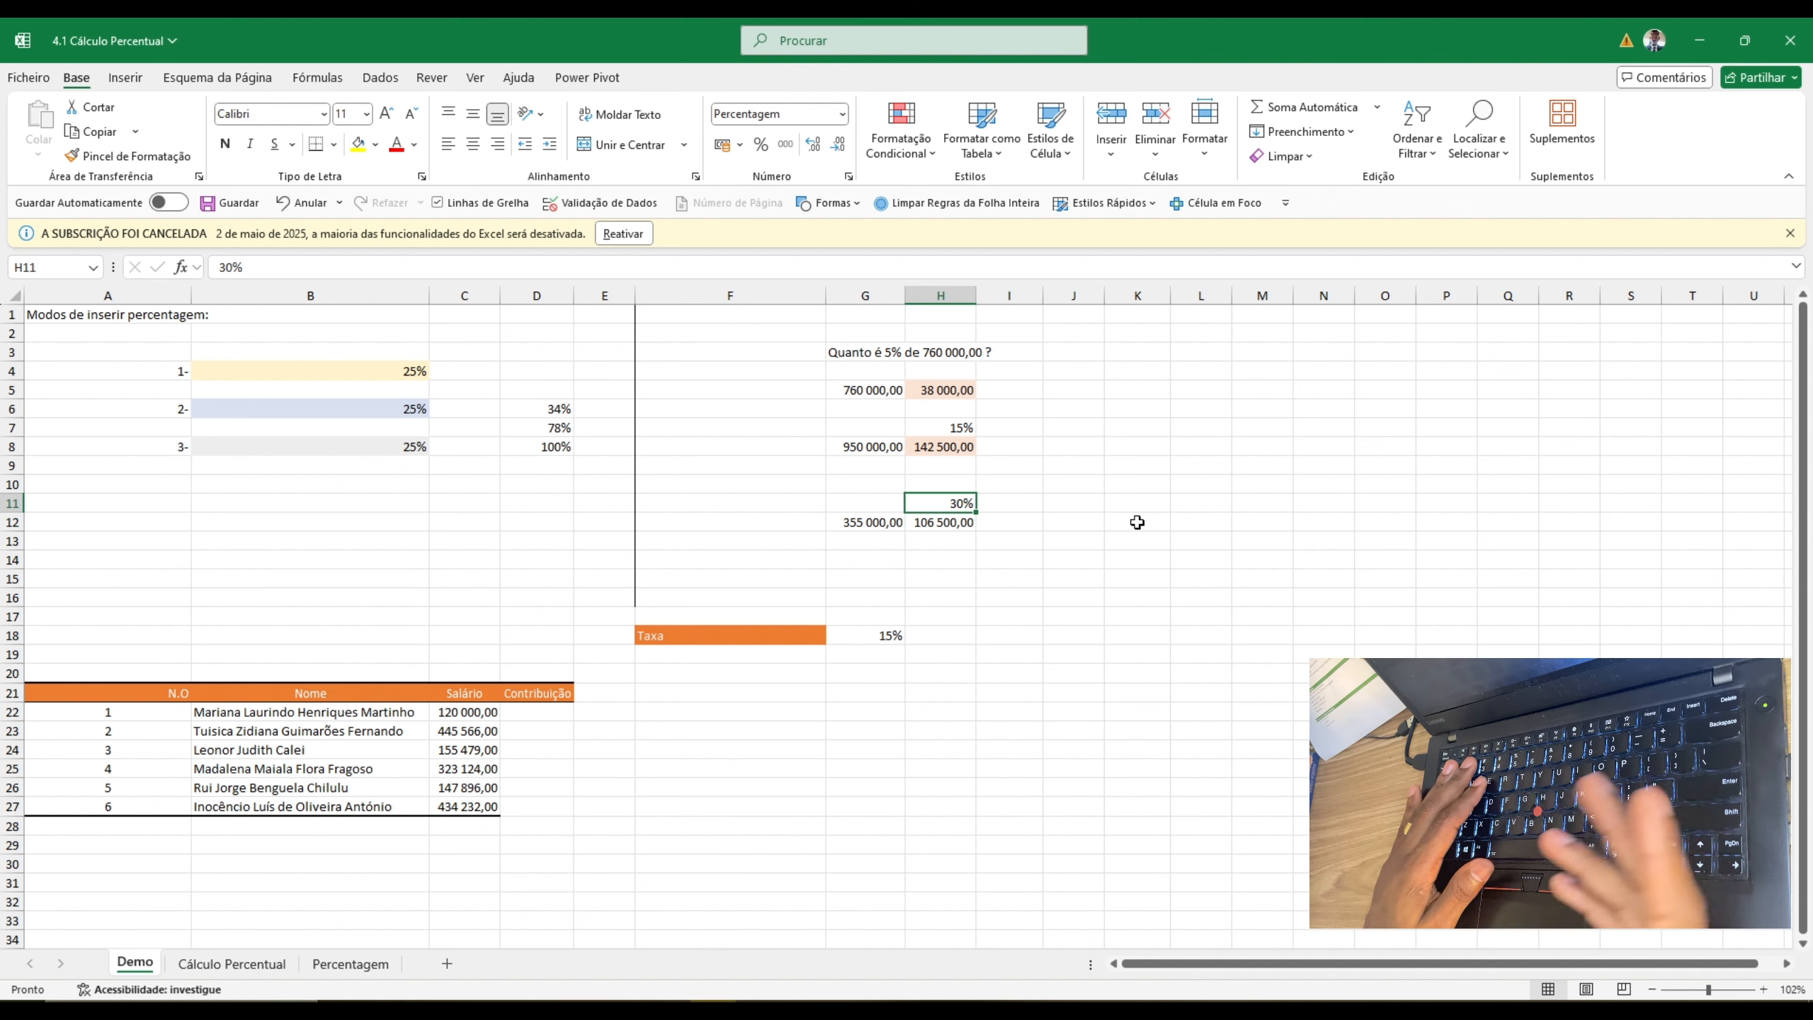
pyautogui.write('4')
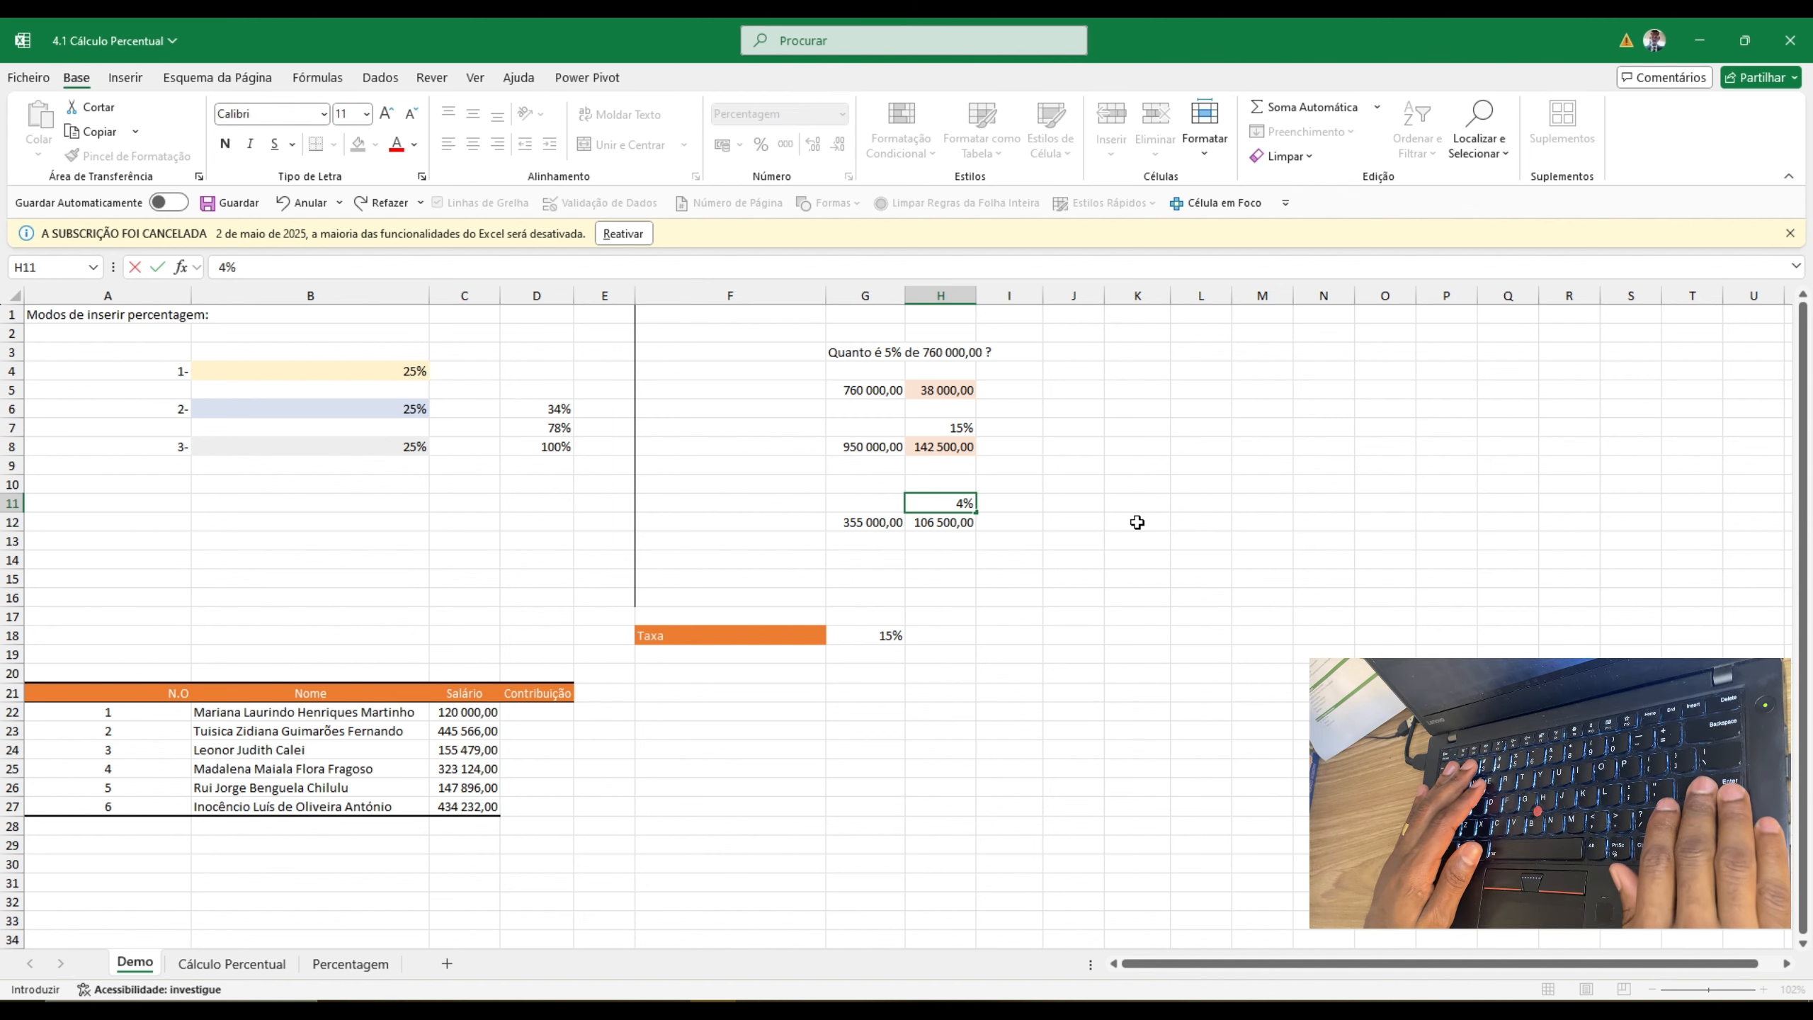
pyautogui.press('Return')
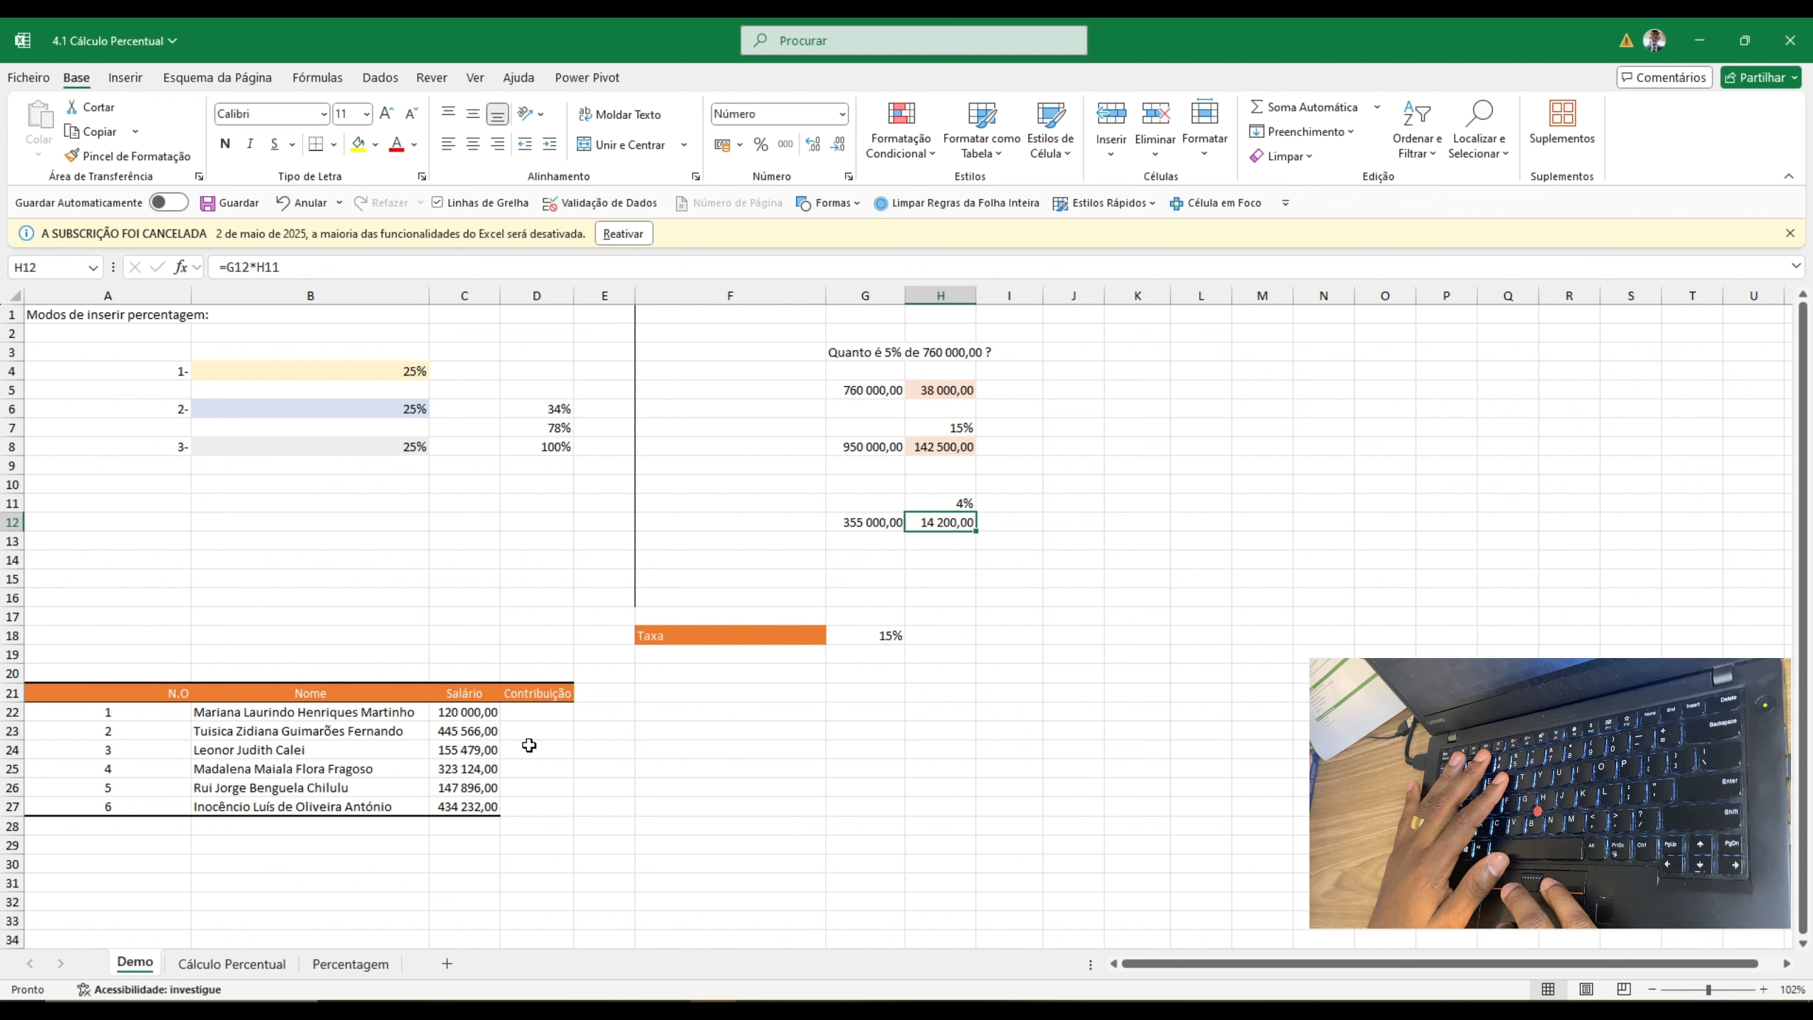
# - Review the percentage formula in cell H5, the result in H8 and the rate in H7
pyautogui.doubleClick(952, 392)
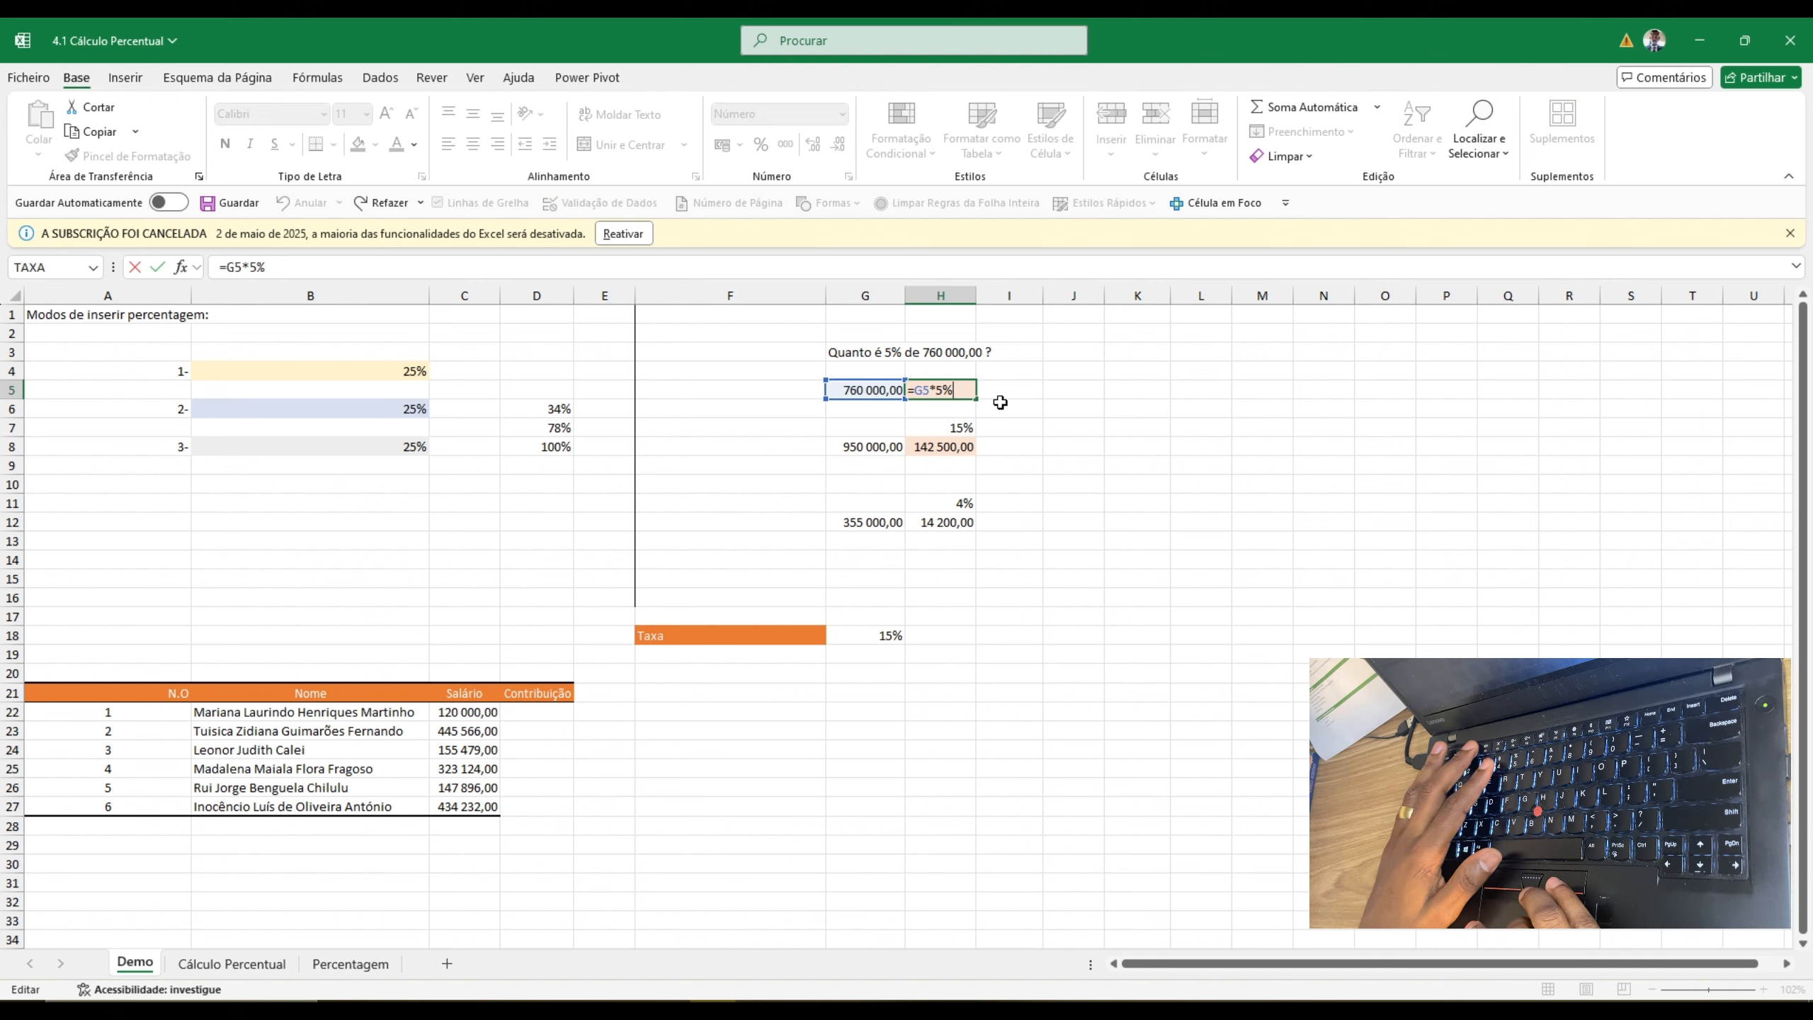
pyautogui.hotkey('ctrl', 'Return')
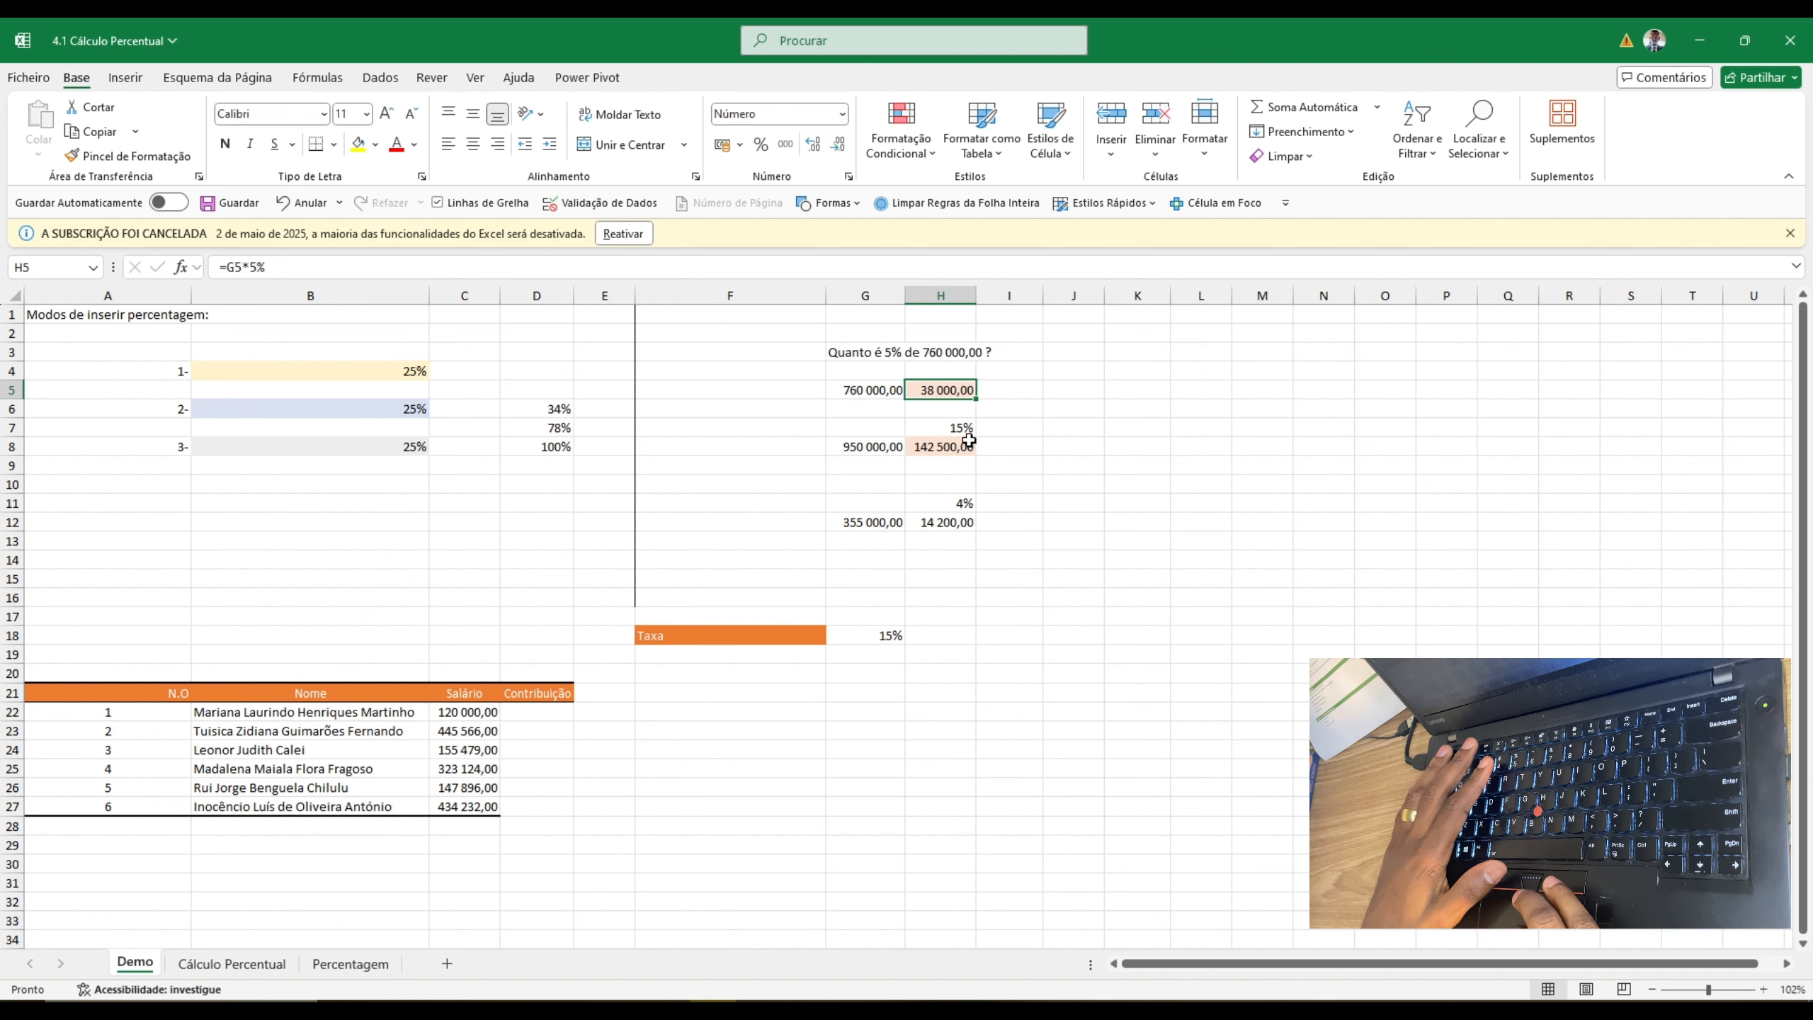
pyautogui.click(967, 442)
pyautogui.click(968, 426)
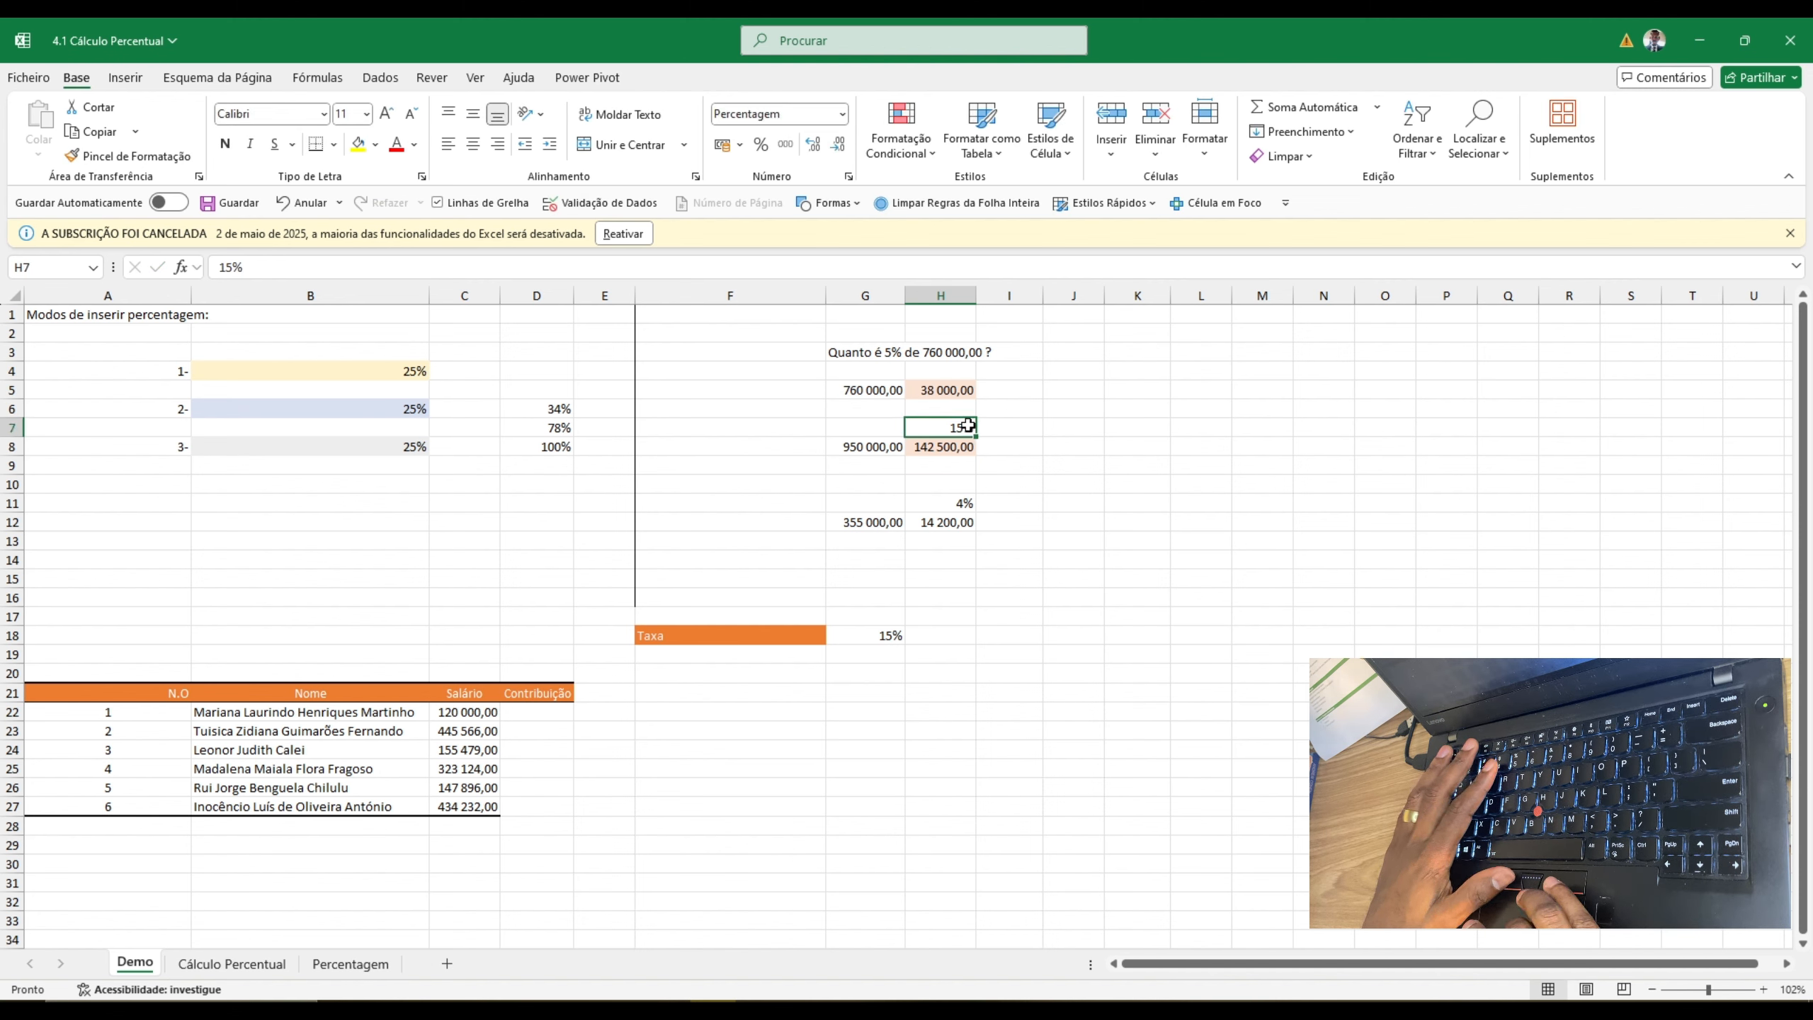
pyautogui.click(524, 717)
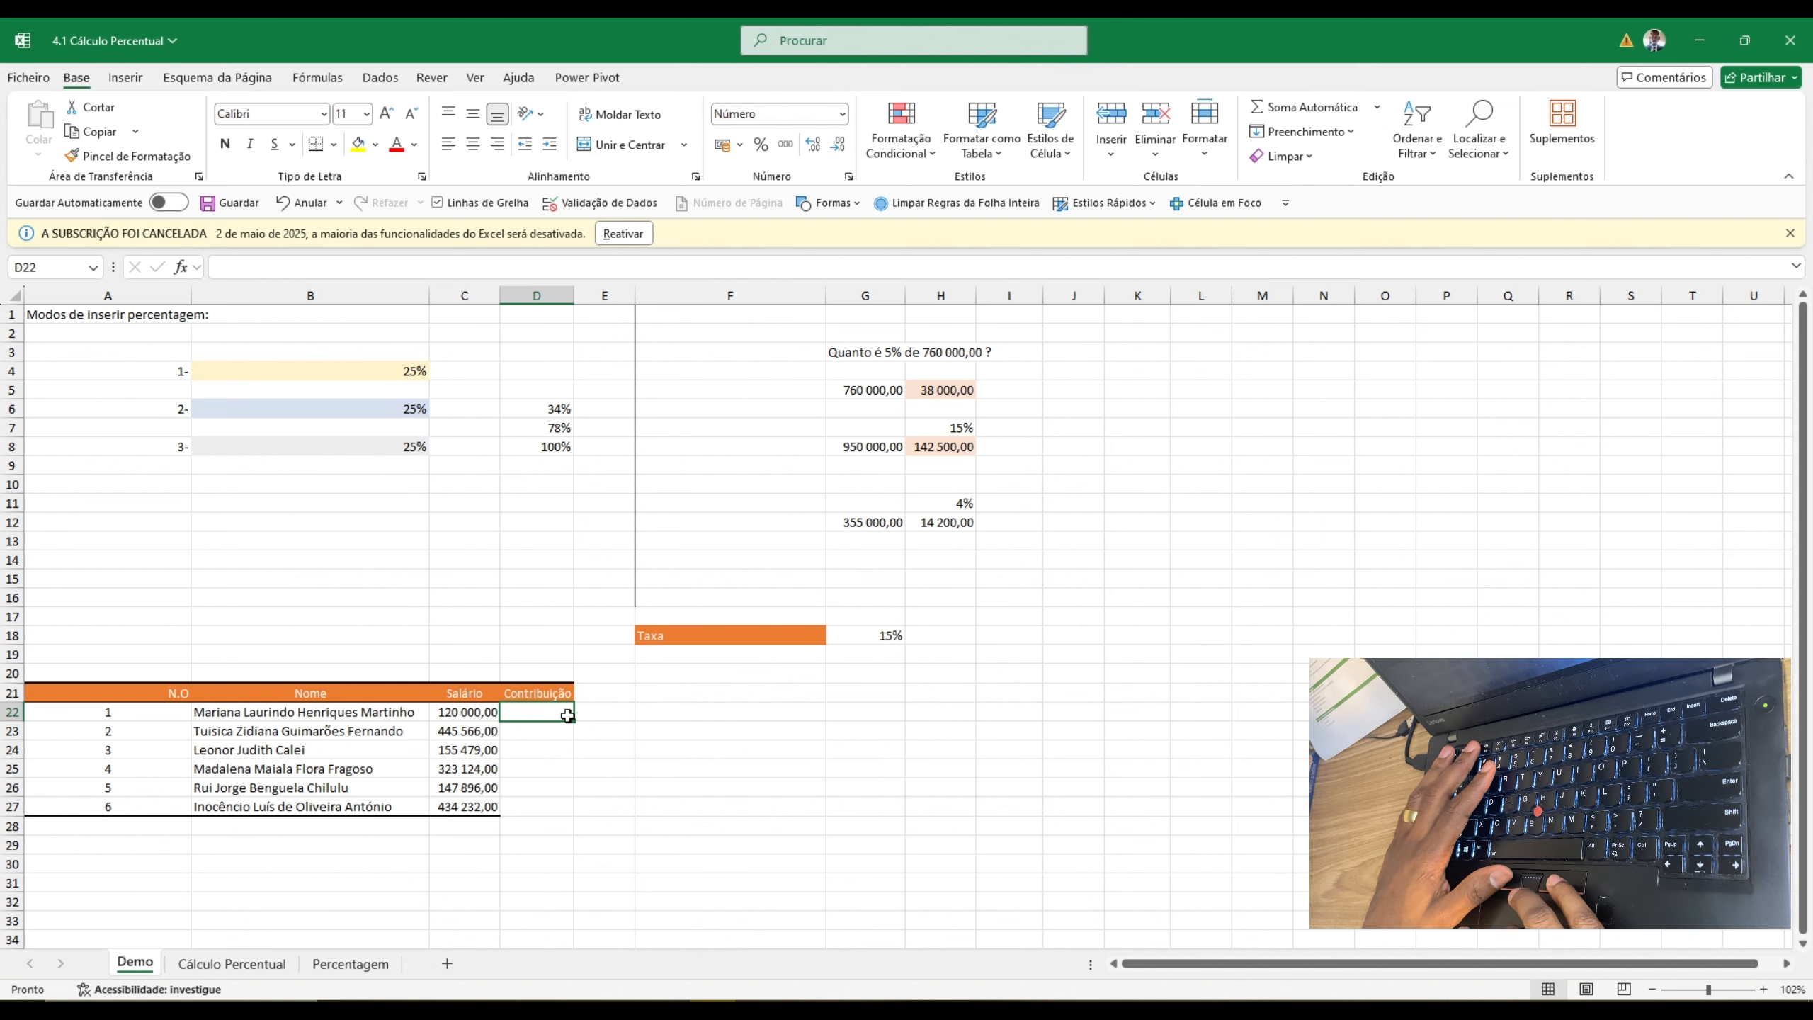
# - Enter a $ sign in the empty cell F22 and clear the cell again
pyautogui.click(655, 712)
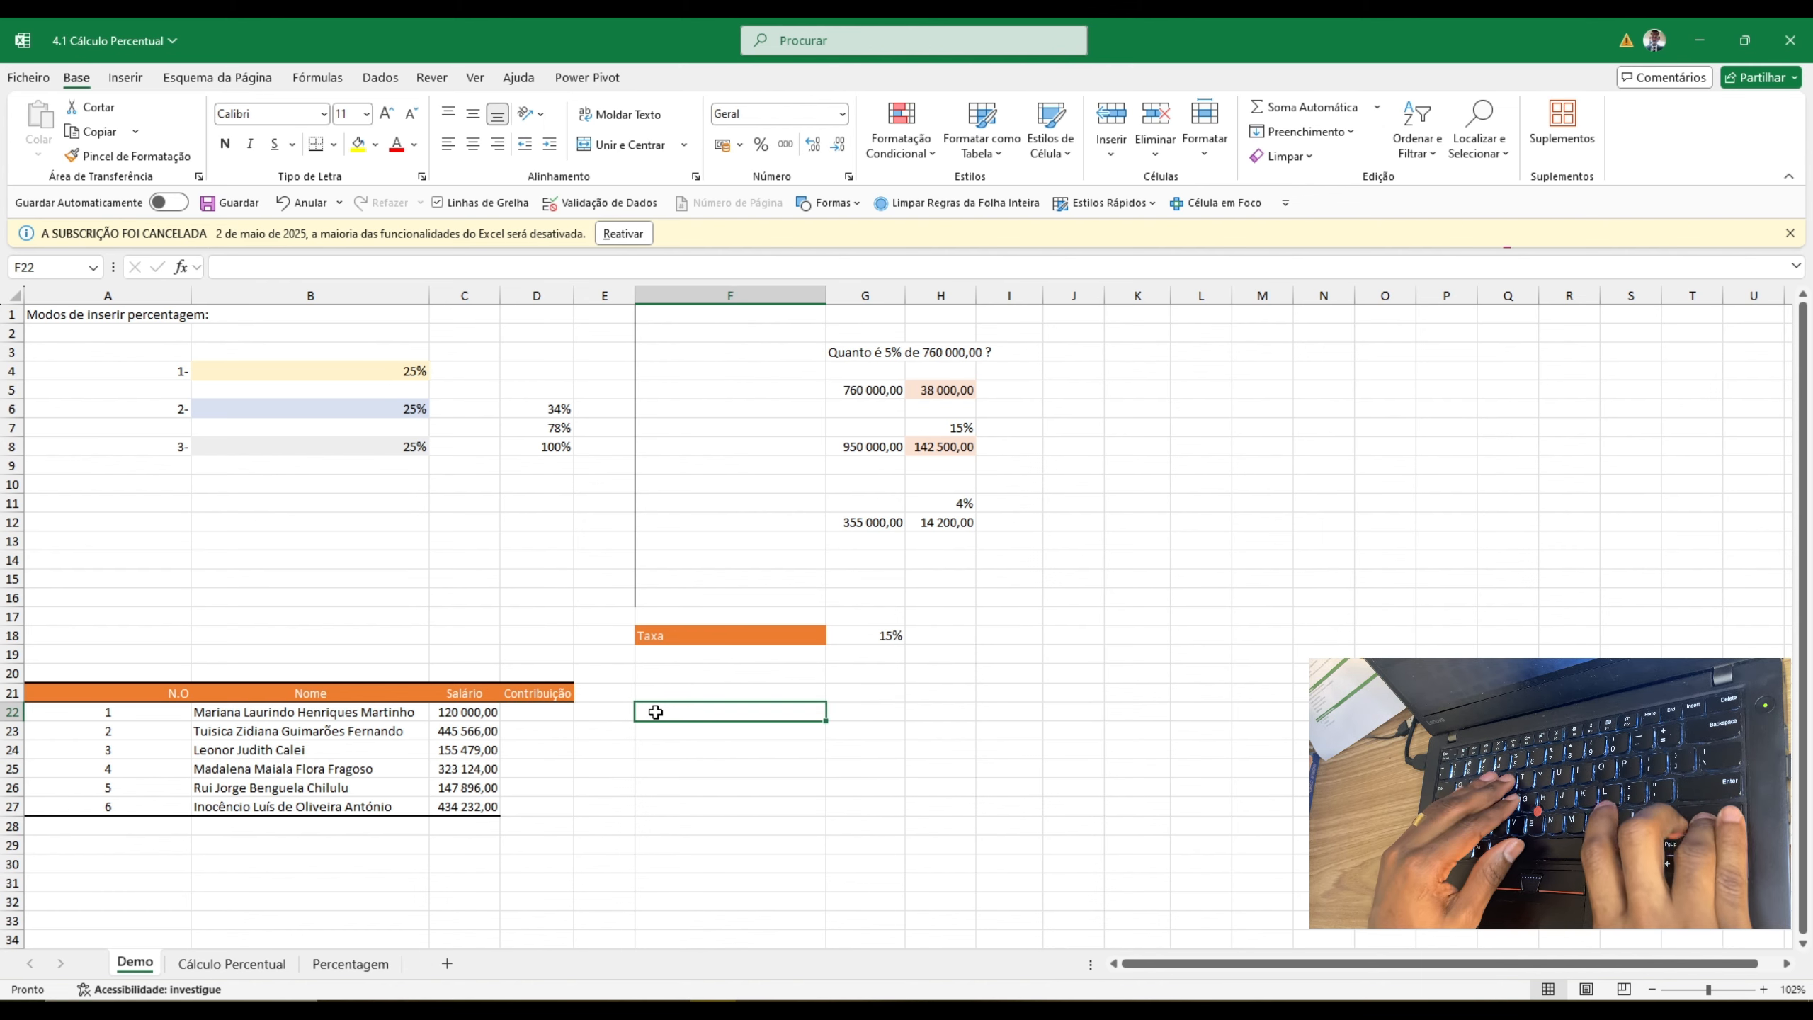
pyautogui.write('$')
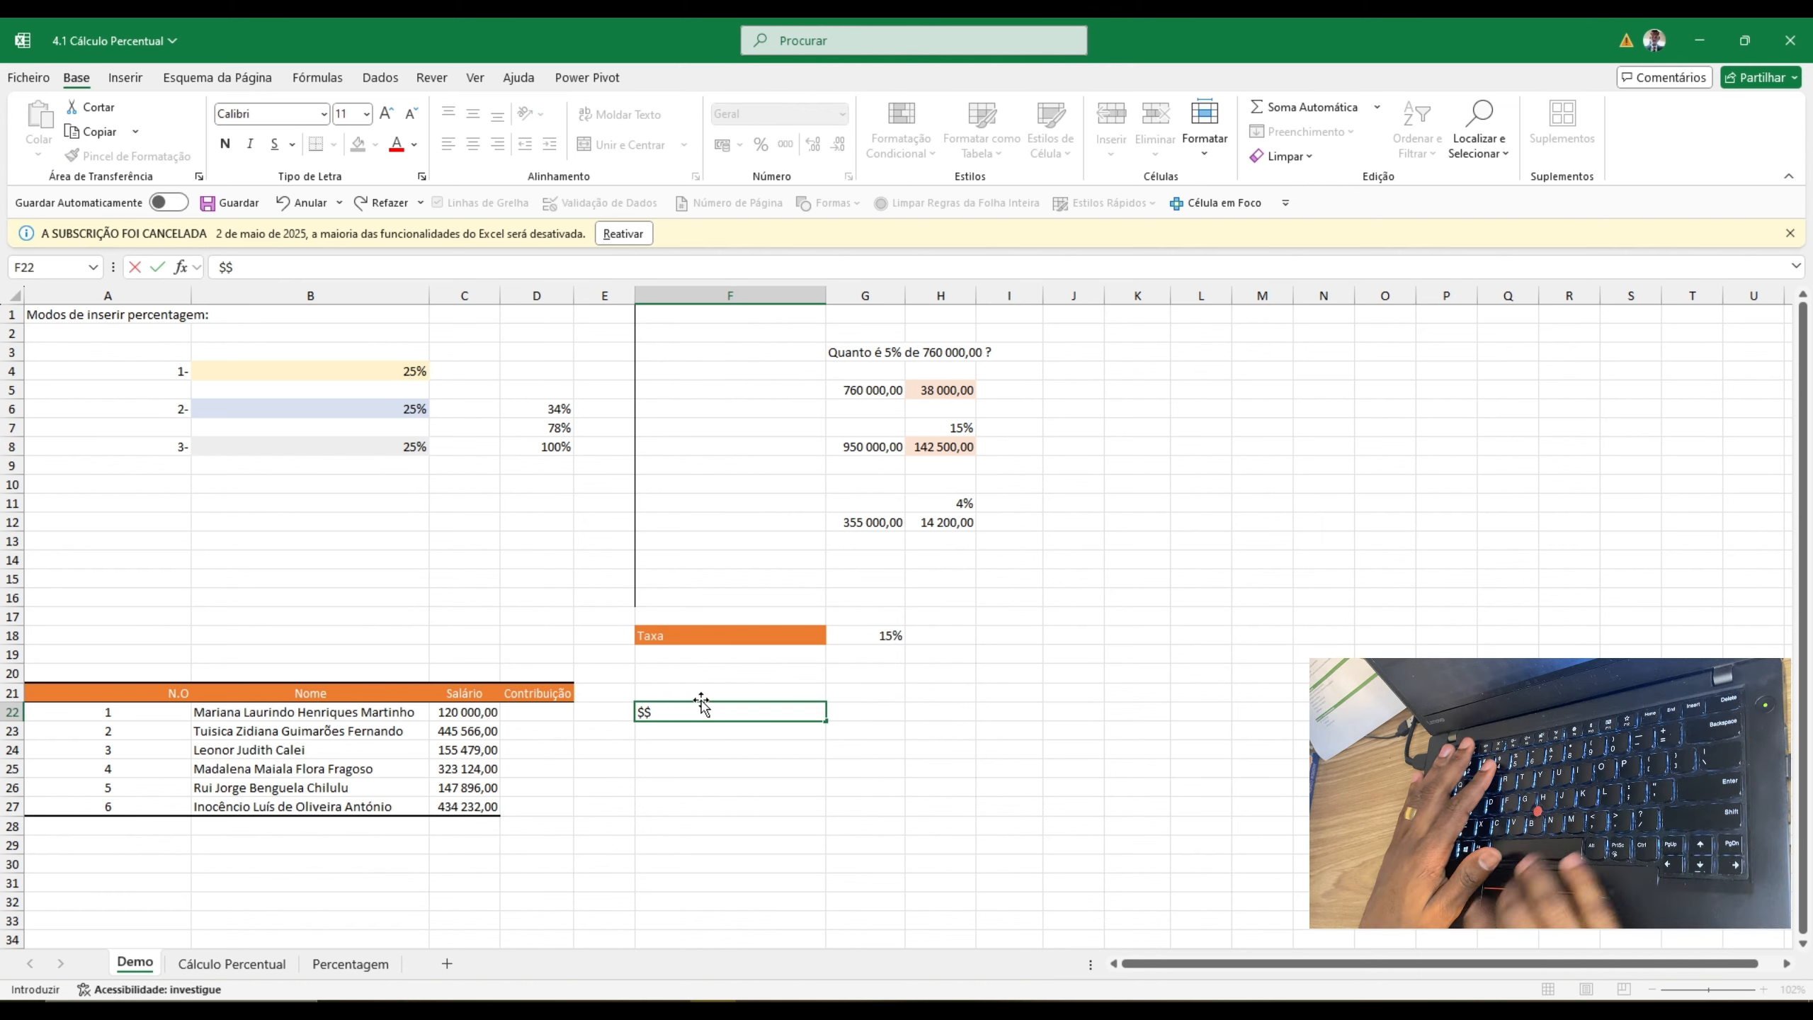
pyautogui.hotkey('ctrl', 'Return')
pyautogui.scroll(7, 702, 707)
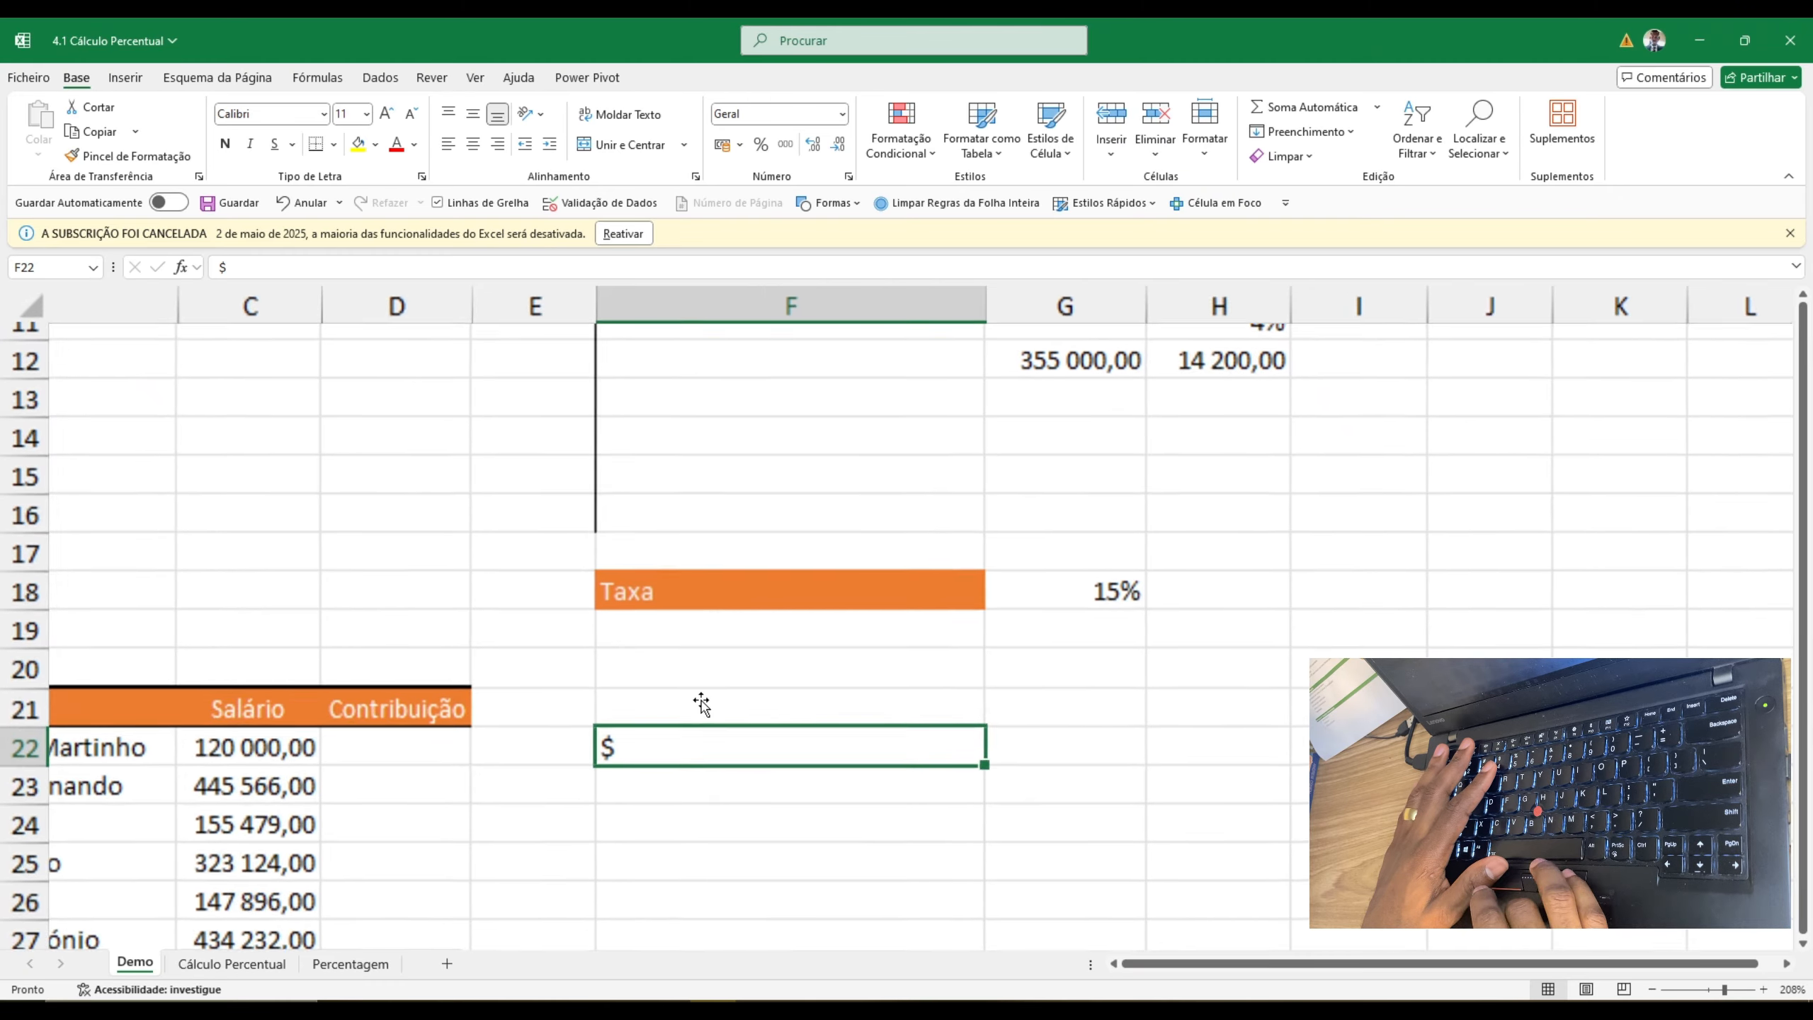
pyautogui.doubleClick(829, 769)
pyautogui.moveTo(830, 769); pyautogui.dragTo(784, 775)
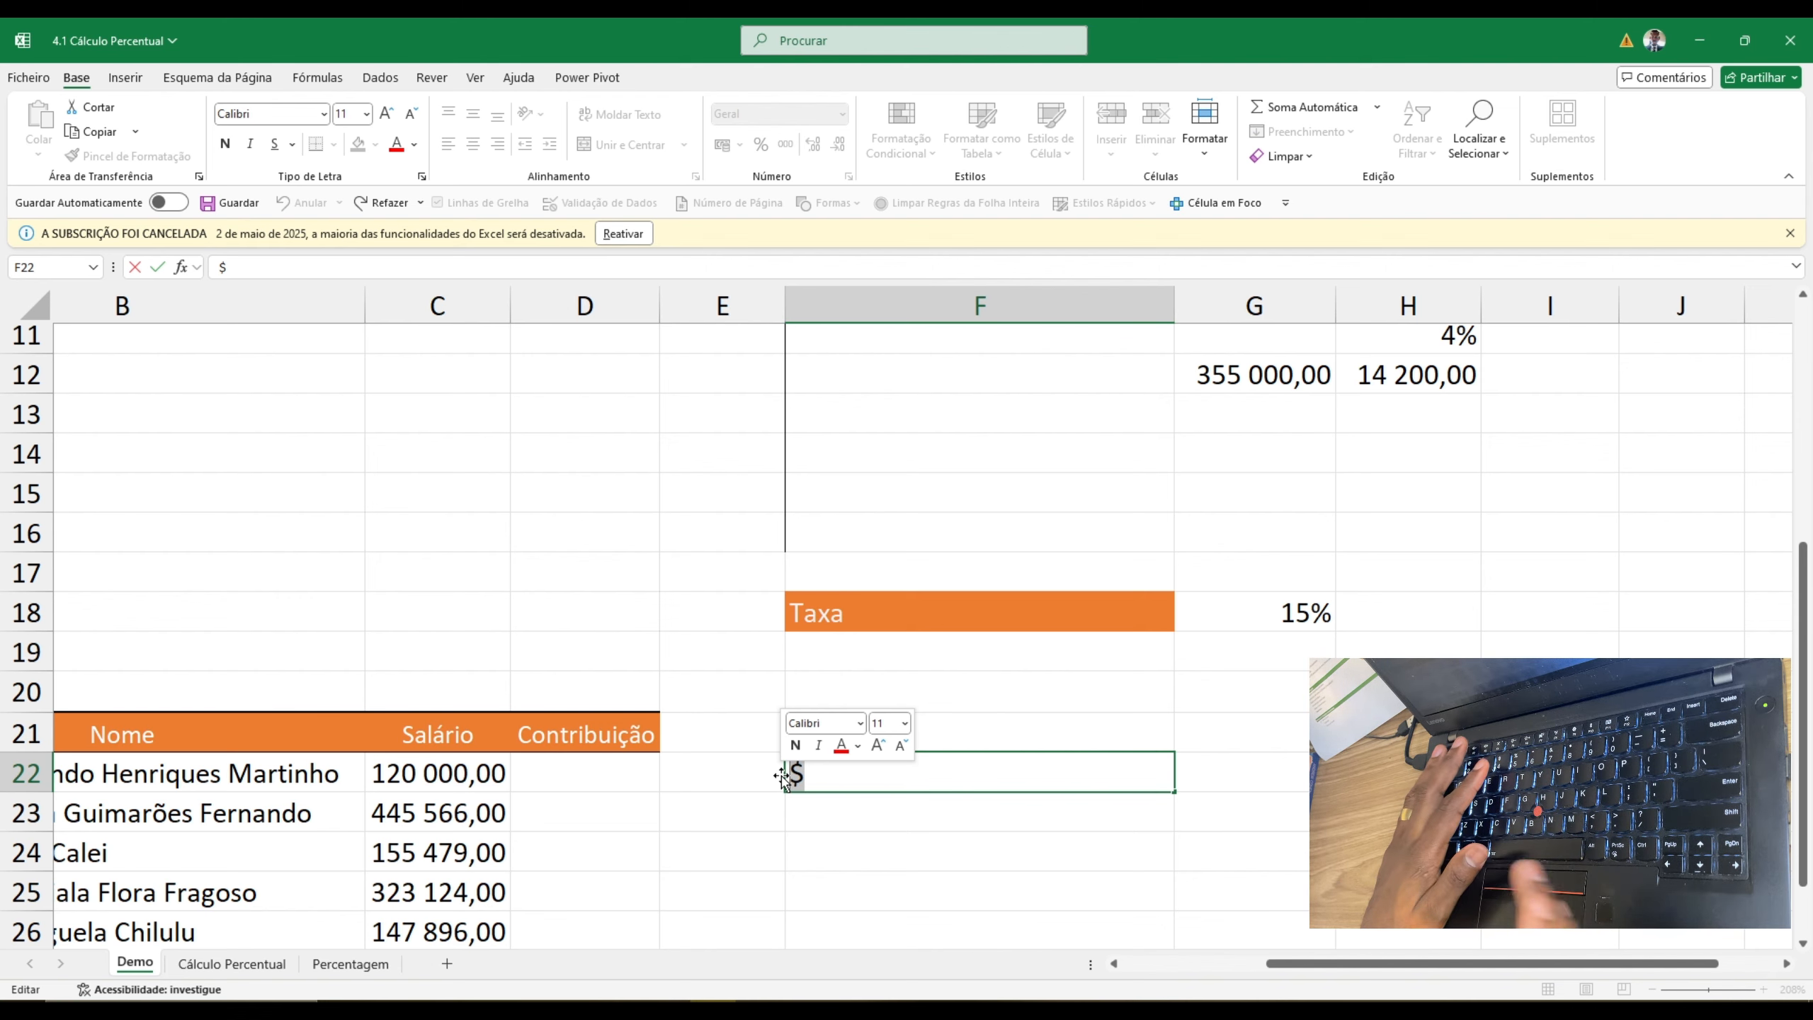
pyautogui.press('BackSpace')
pyautogui.write('$')
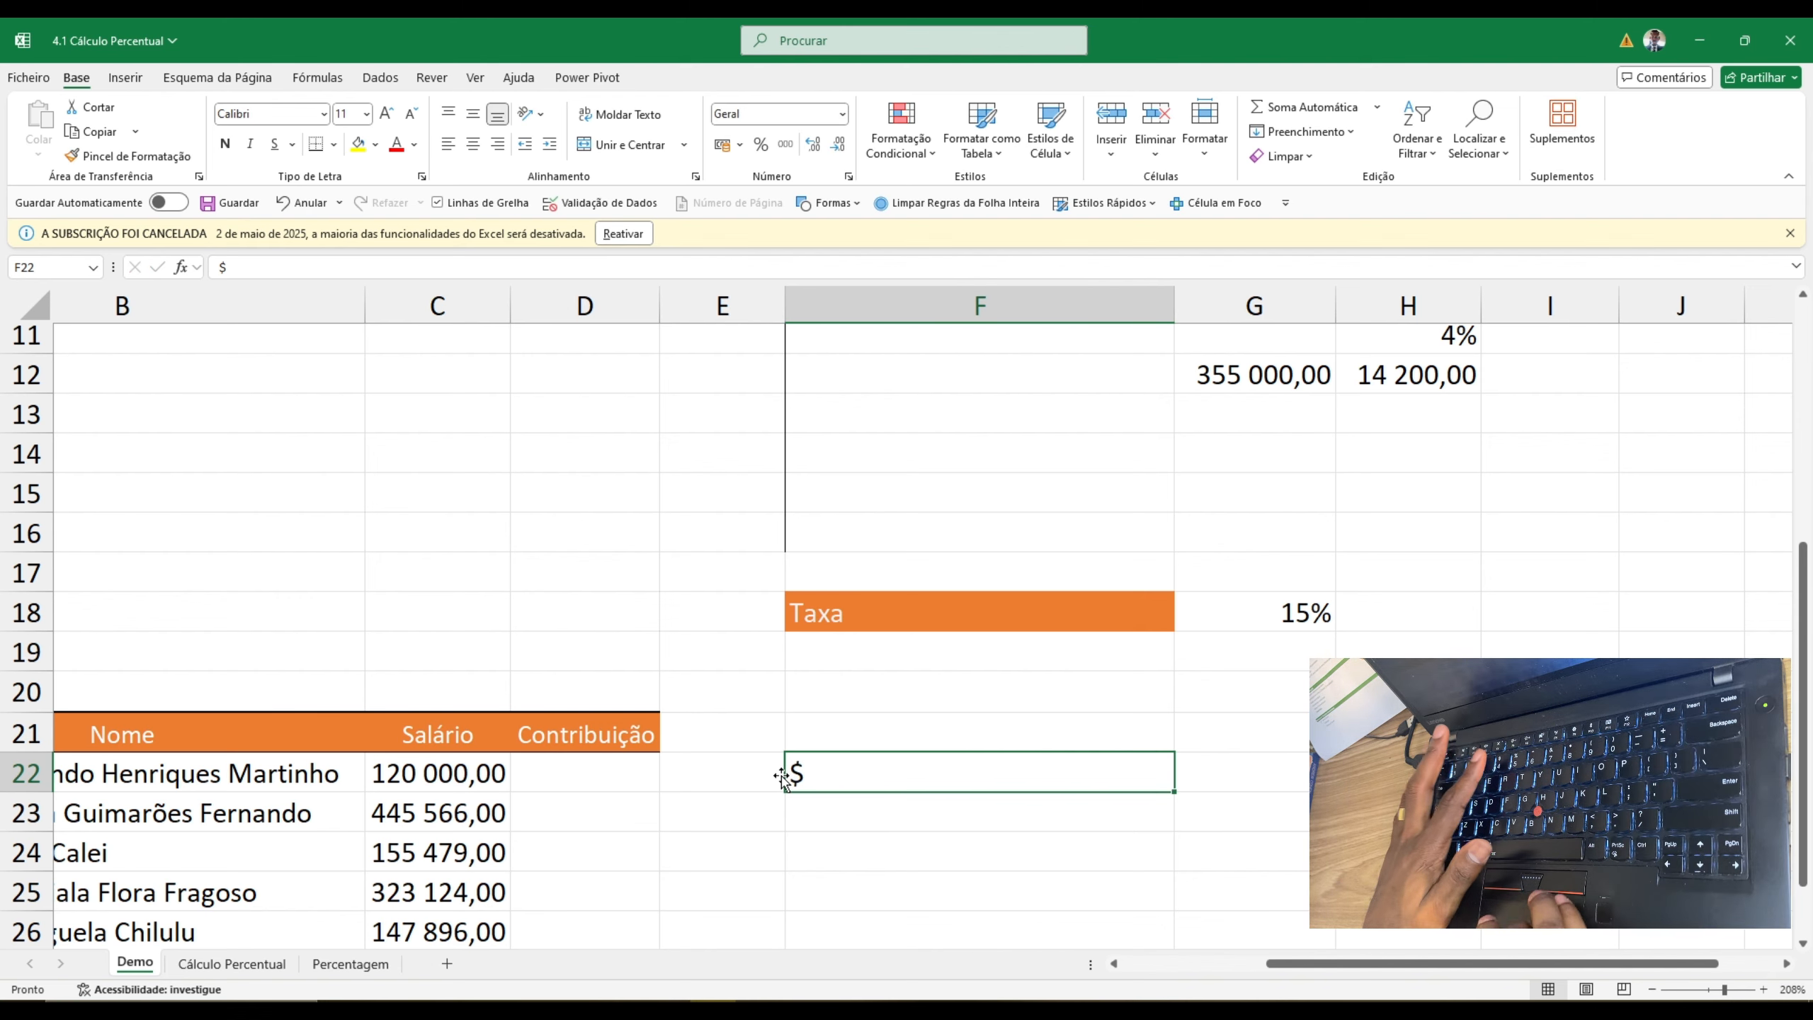
pyautogui.scroll(-5, 781, 776)
pyautogui.scroll(-2, 781, 772)
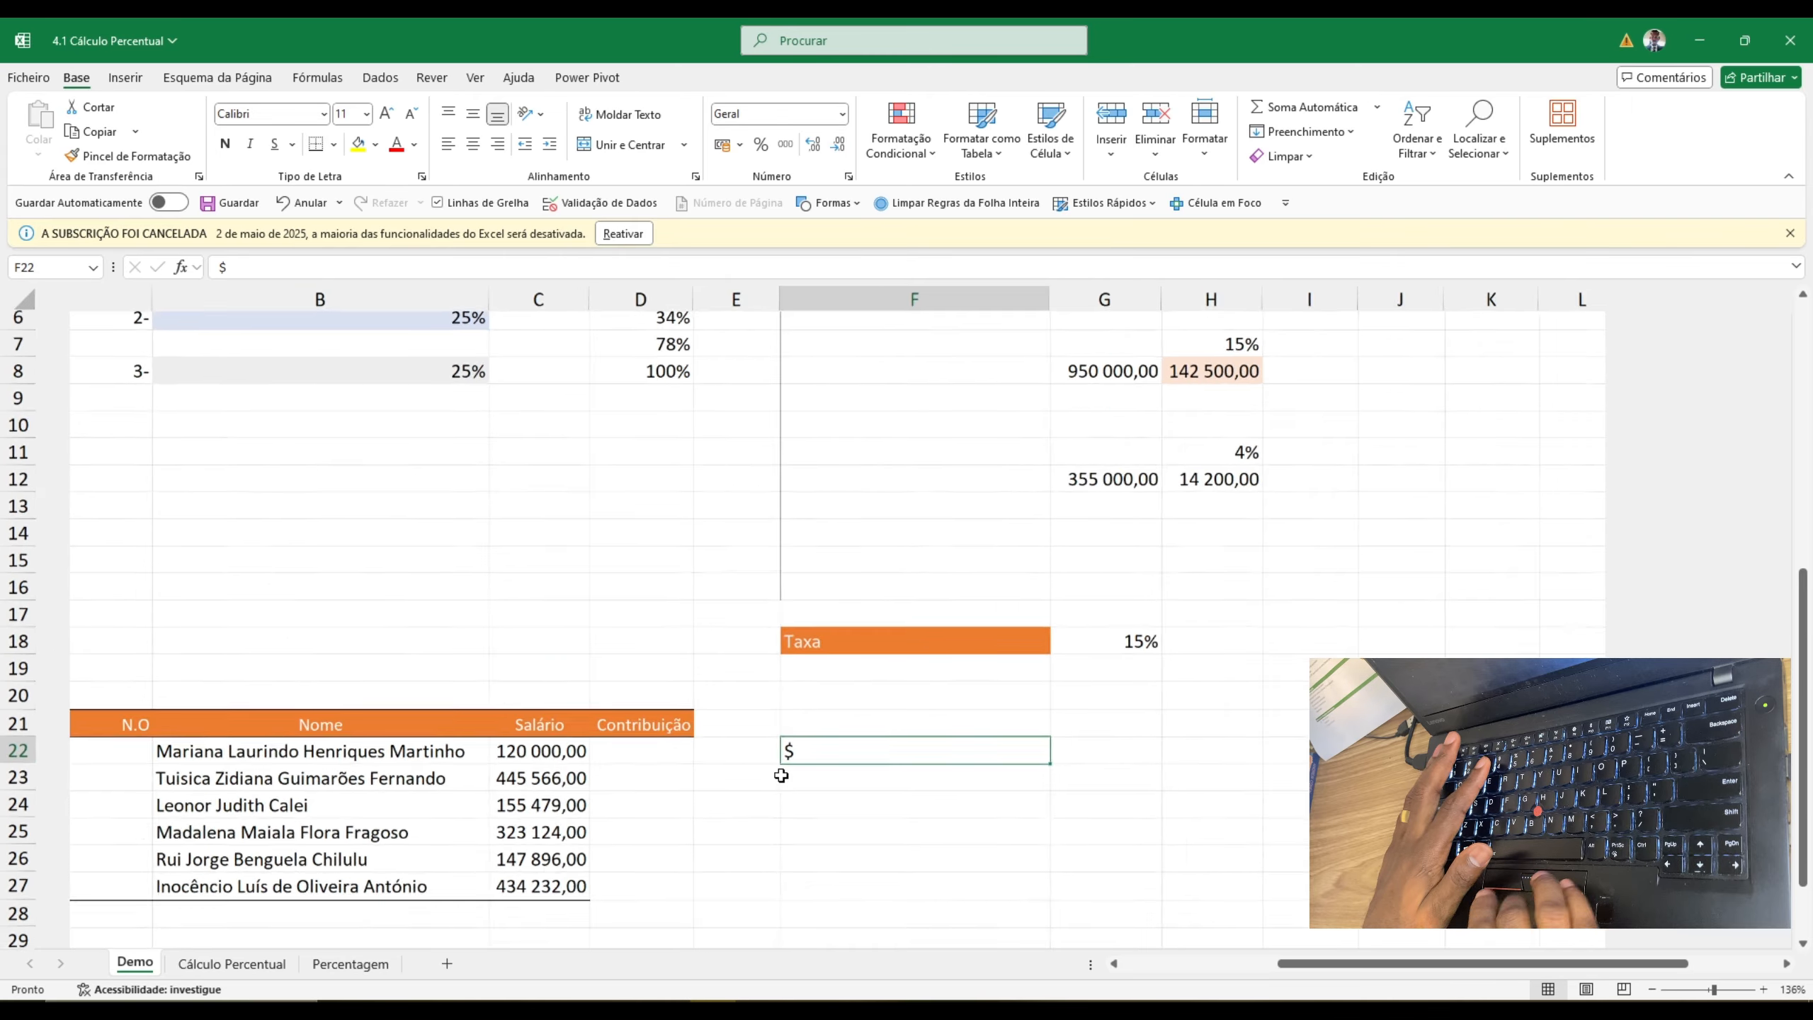
pyautogui.press('Escape')
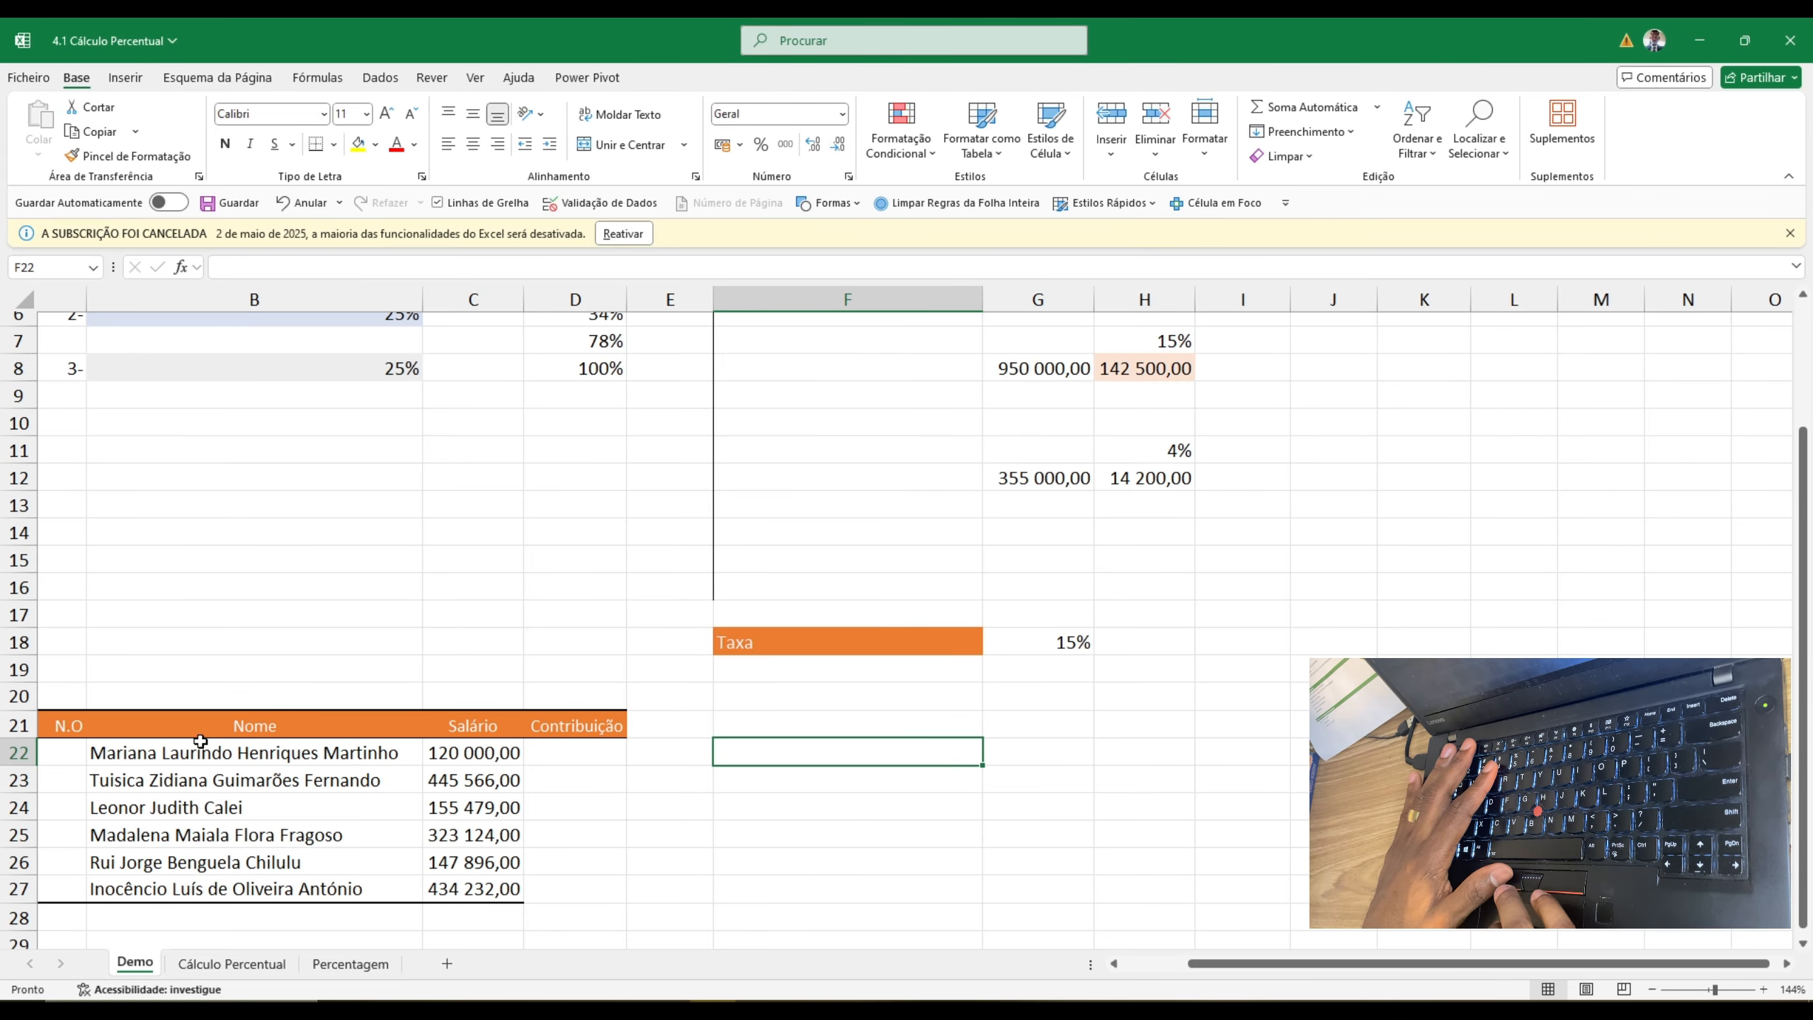
# - Format the empty Contribuição cells D22:D27 as numbers with thousands separator and two decimals
pyautogui.hscroll(-1, 155, 746)
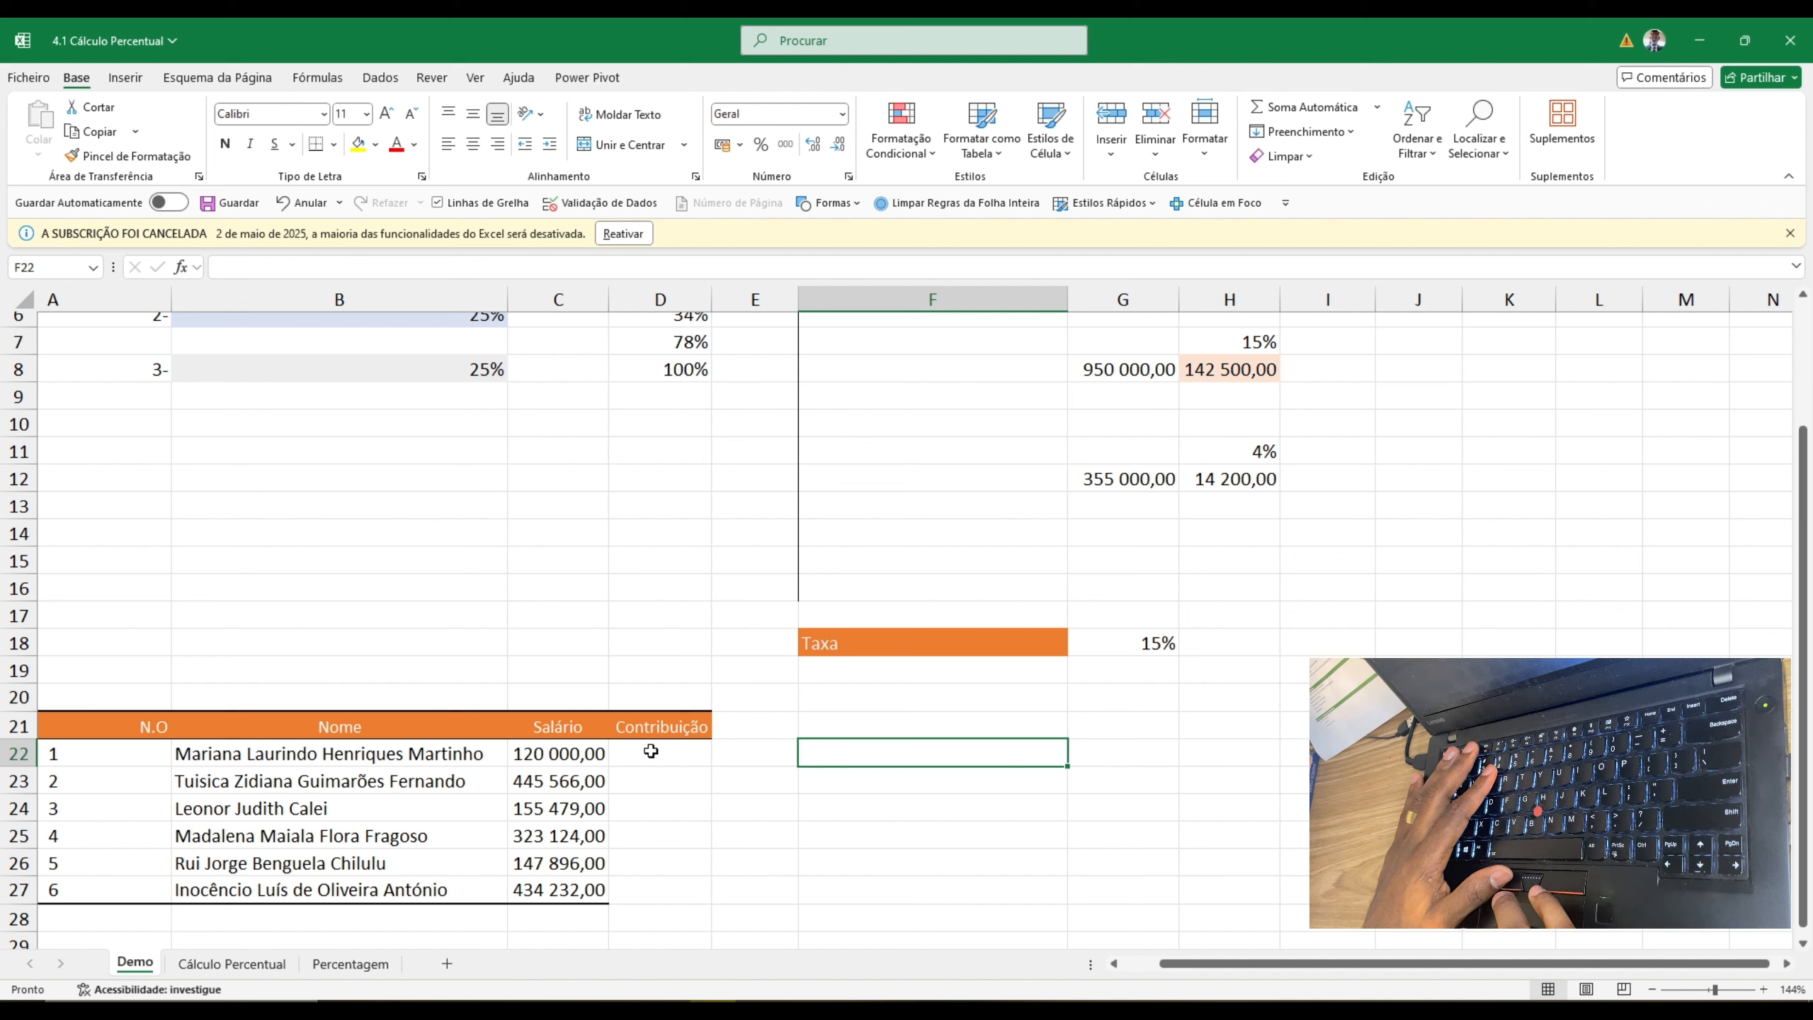
pyautogui.moveTo(650, 751); pyautogui.dragTo(648, 888)
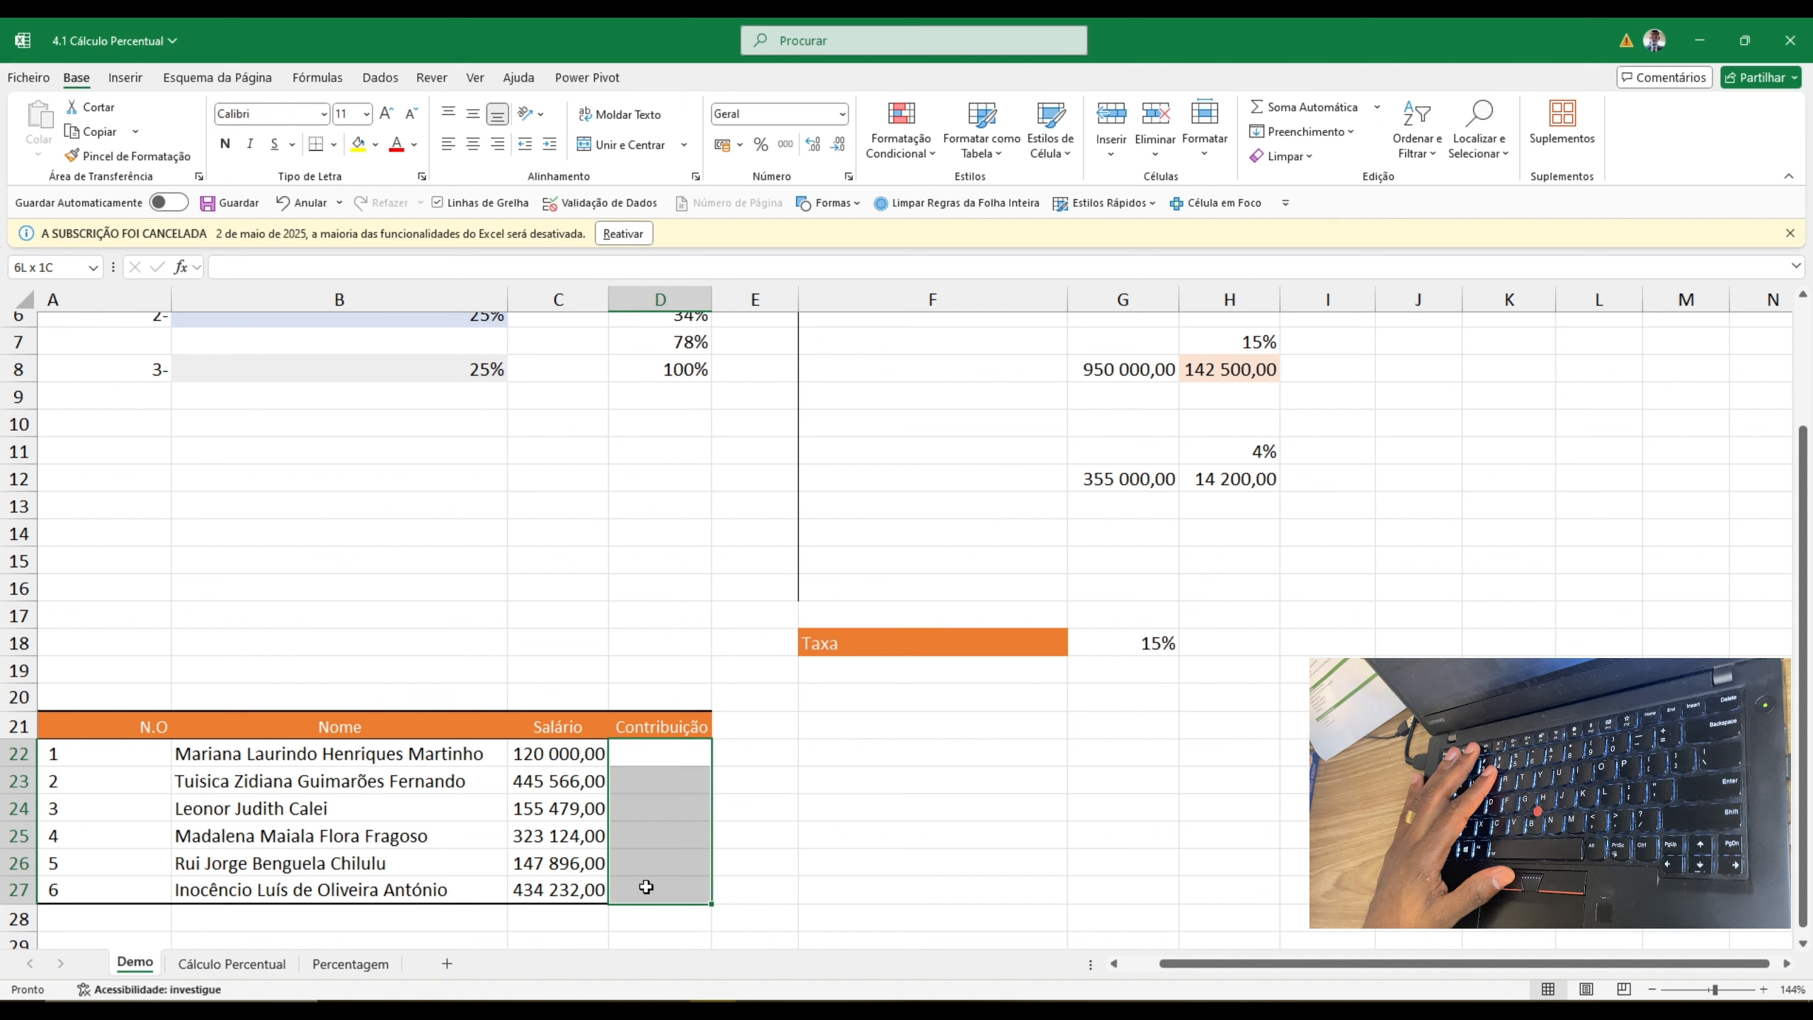
pyautogui.hotkey('ctrl', 'shift', '1')
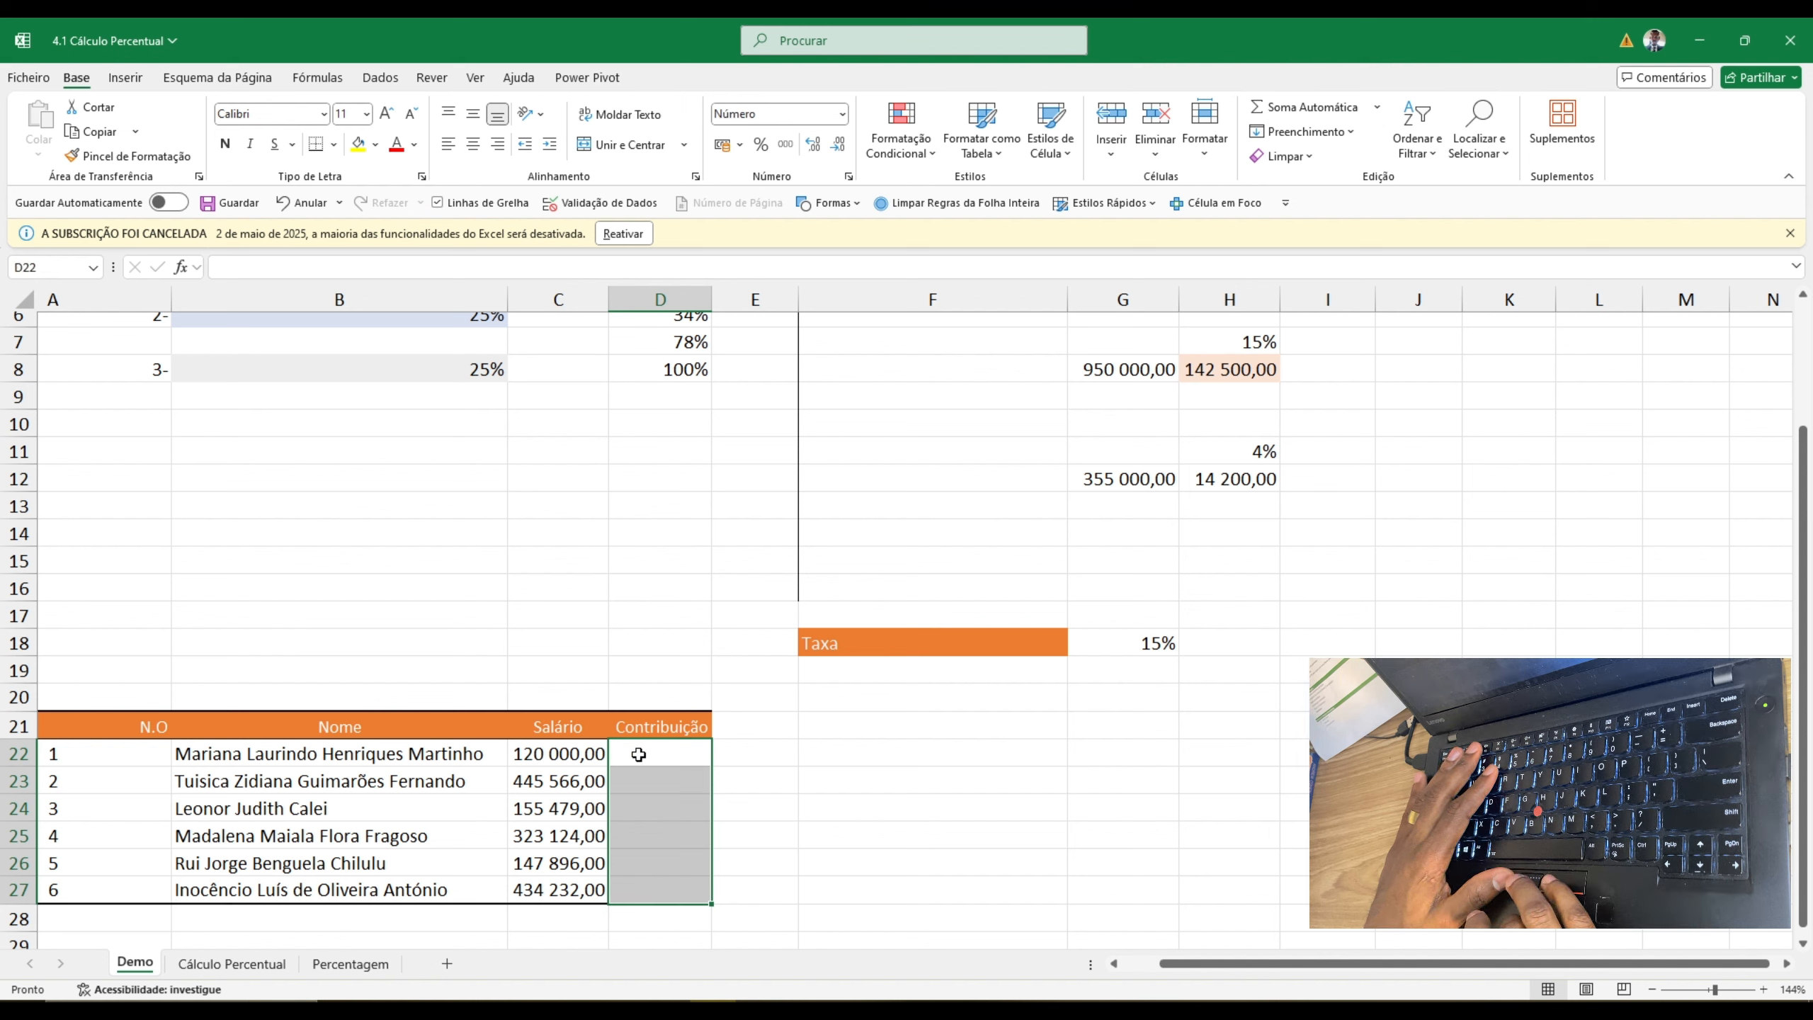
# - Calculate the first employee's contribution in cell D22 with the formula =C22*G18, multiplying the salary by the Taxa rate
pyautogui.click(638, 754)
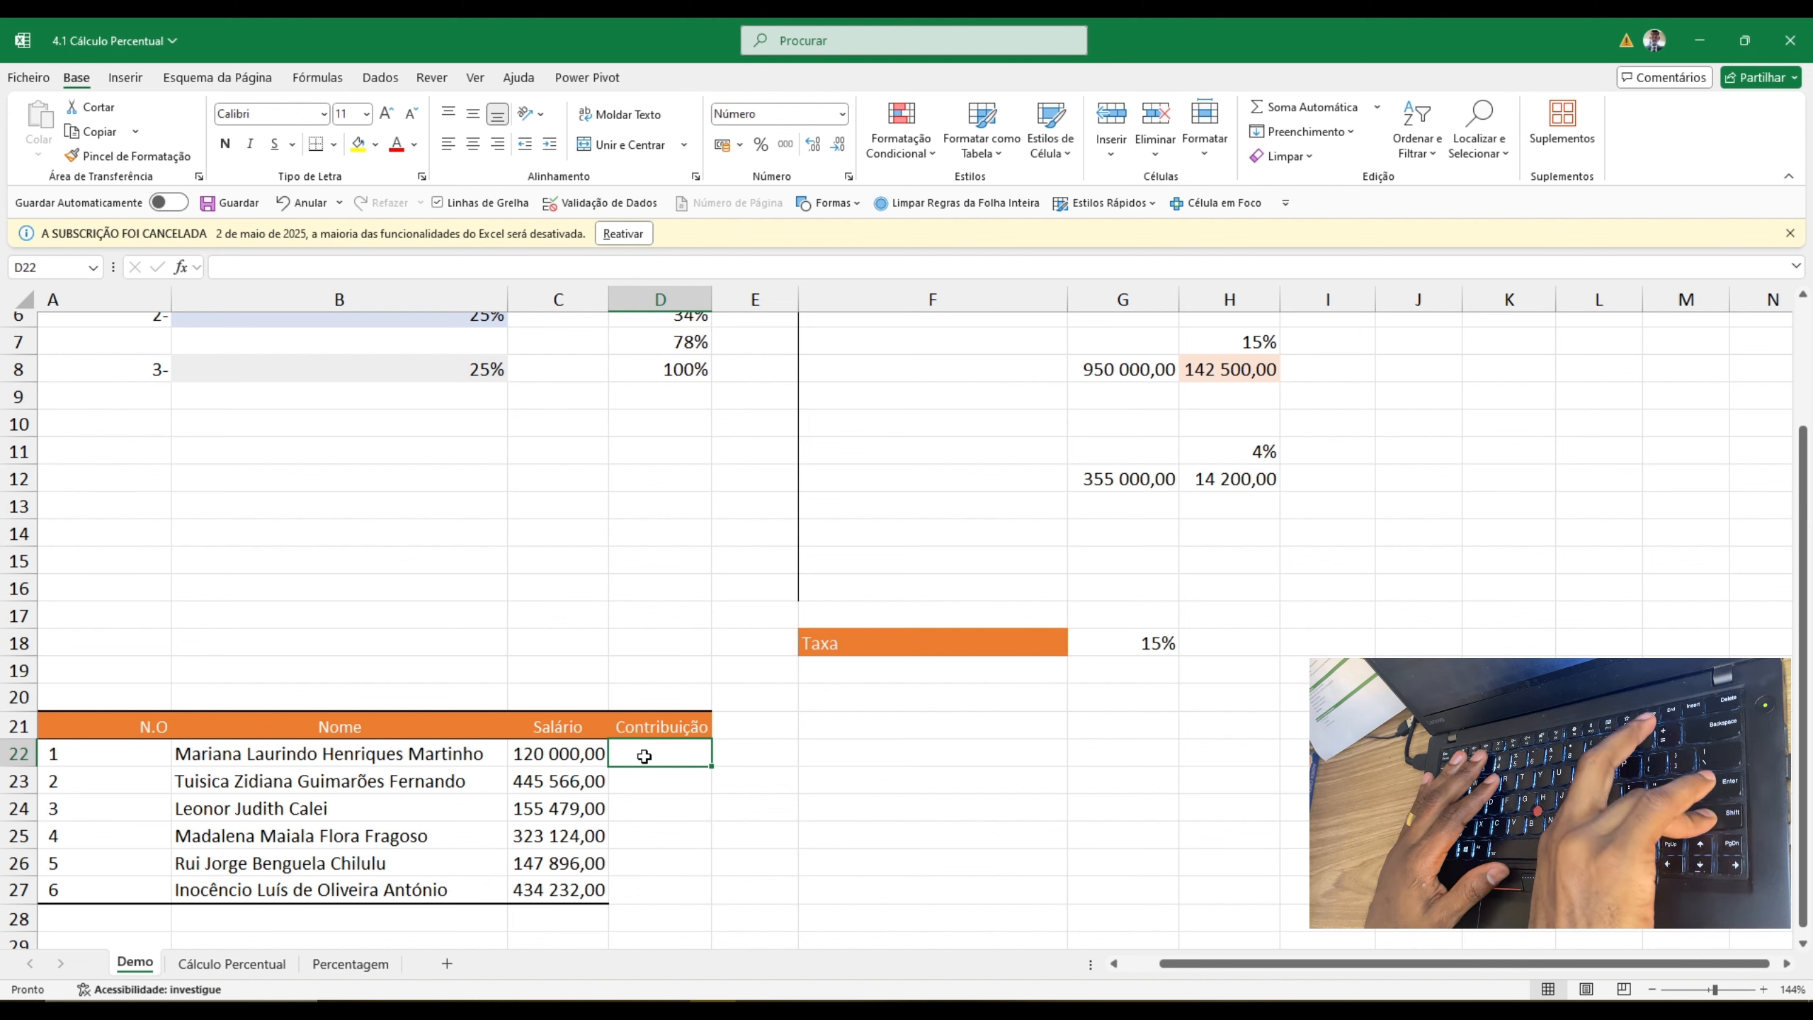
pyautogui.write('=')
pyautogui.click(575, 755)
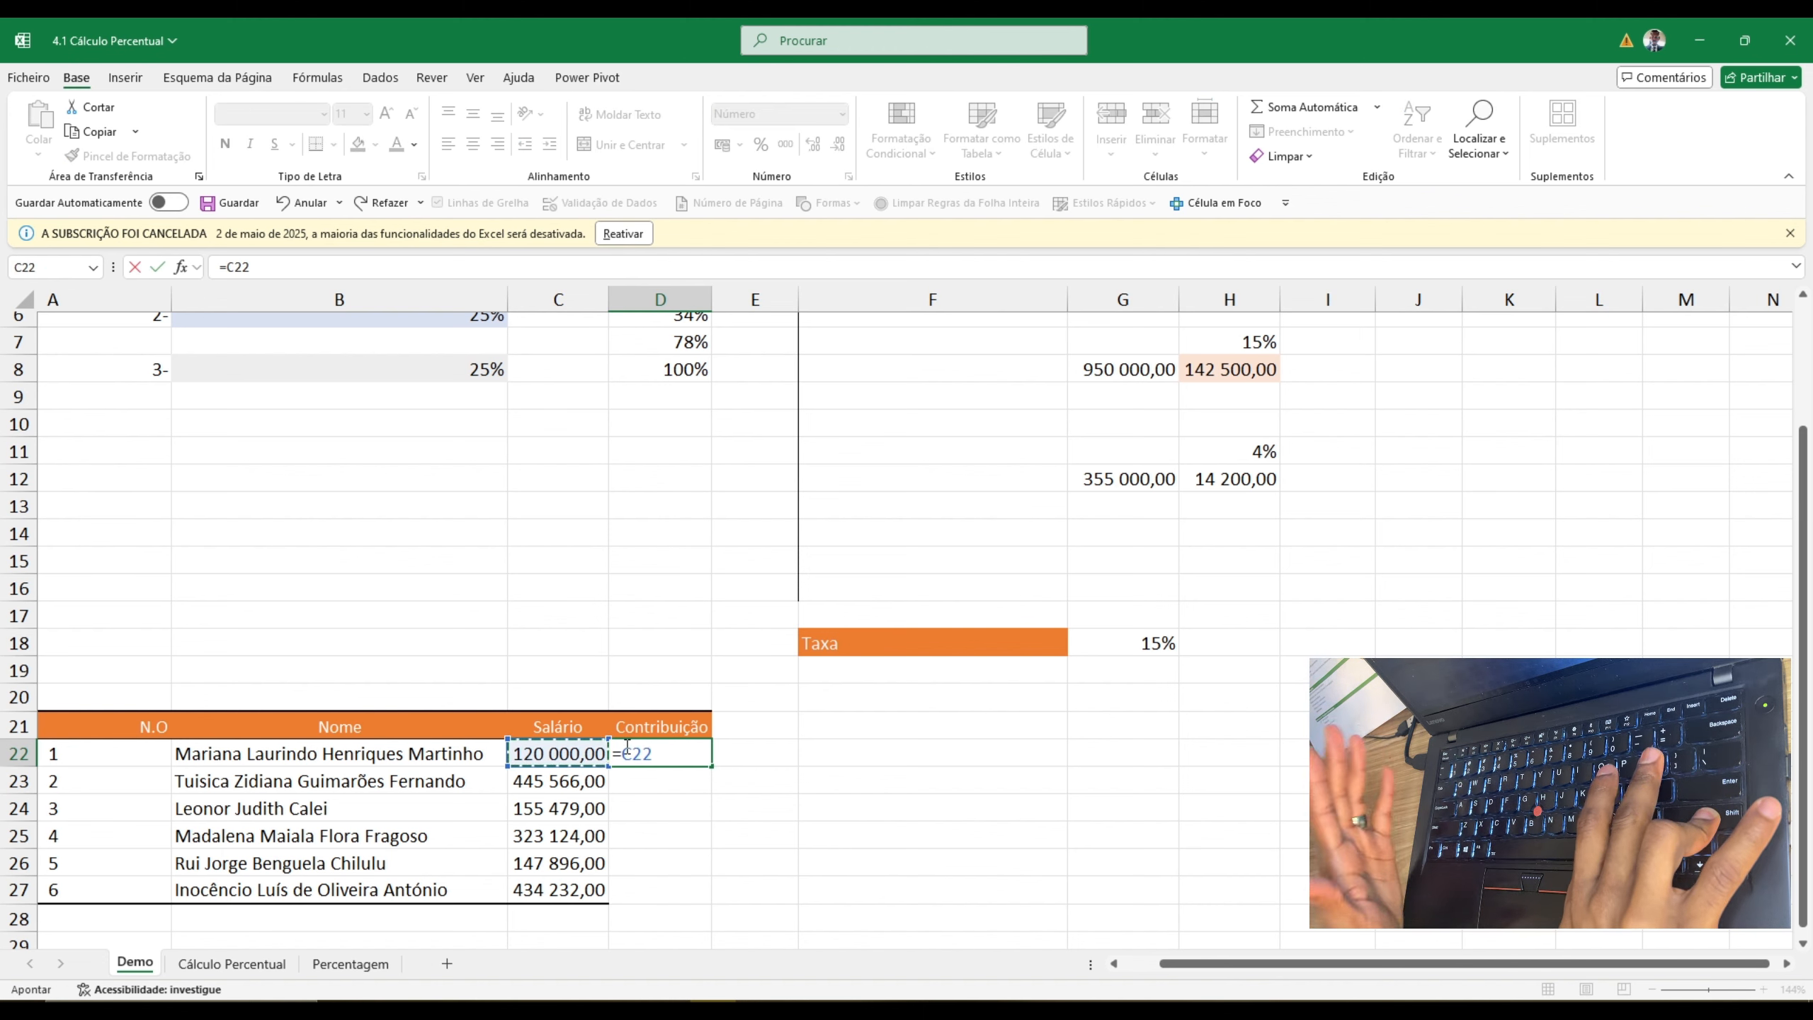
pyautogui.write('*')
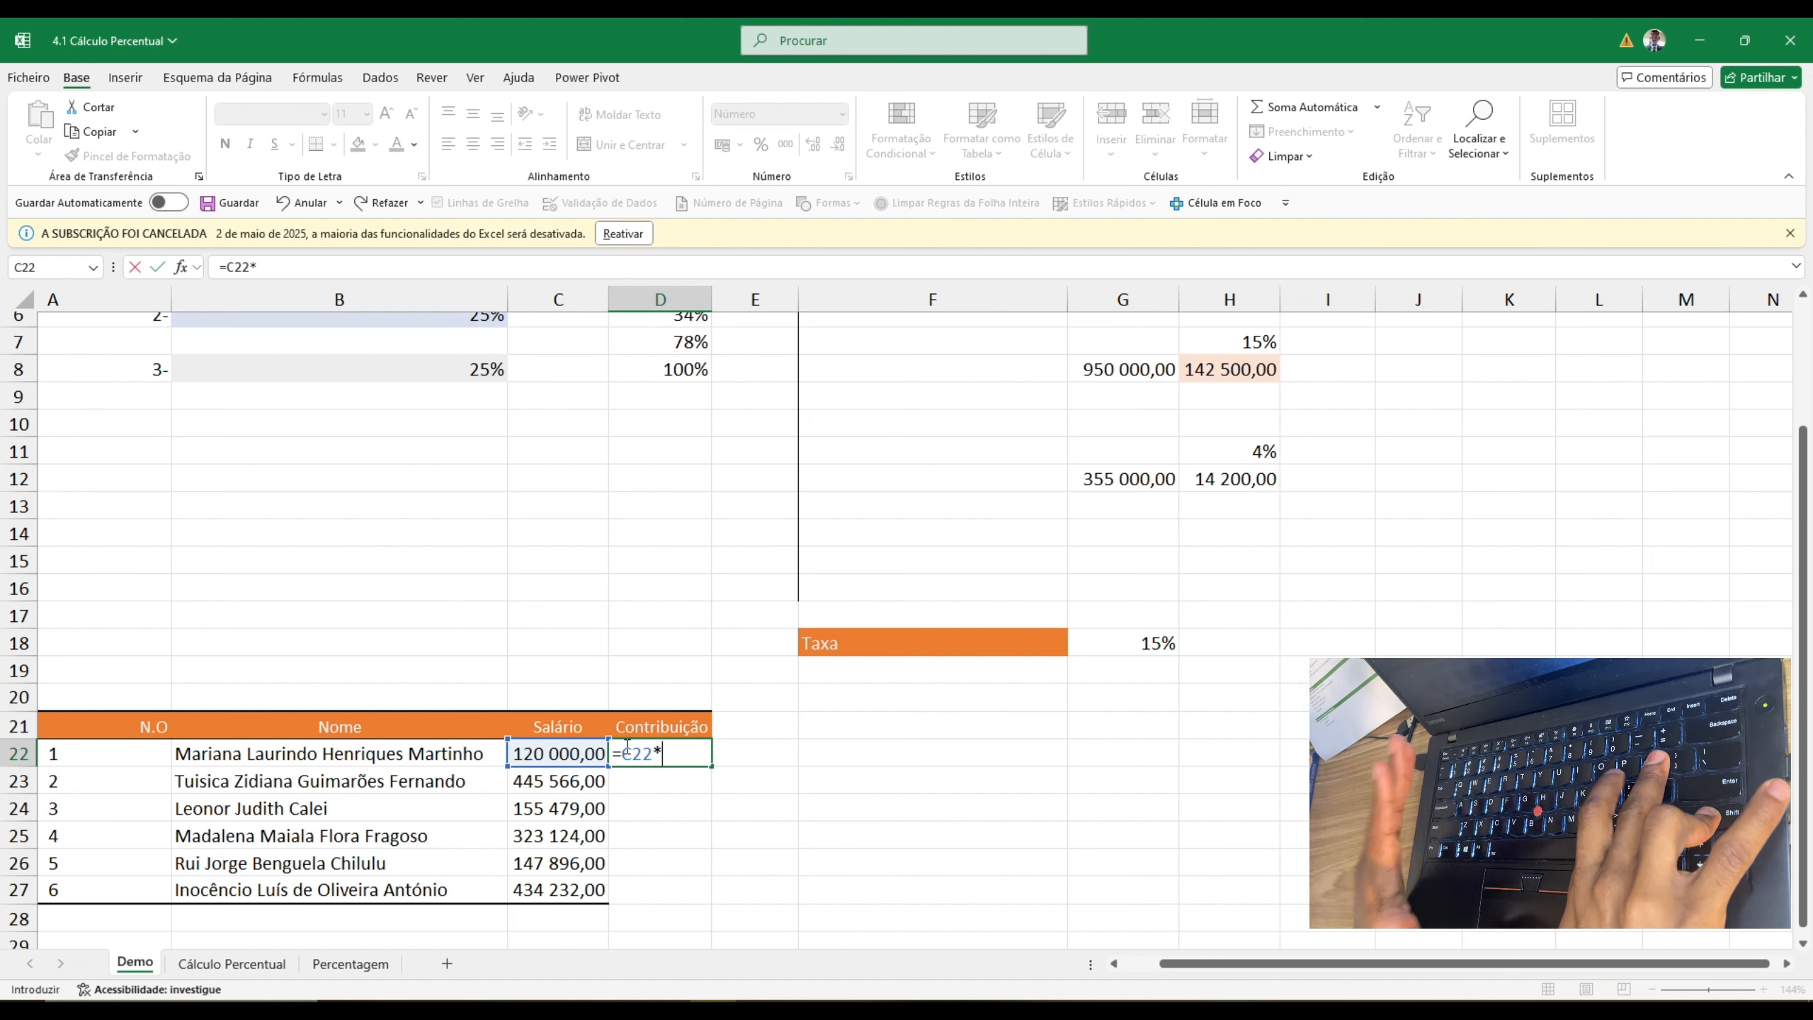
pyautogui.click(1158, 645)
pyautogui.press('Return')
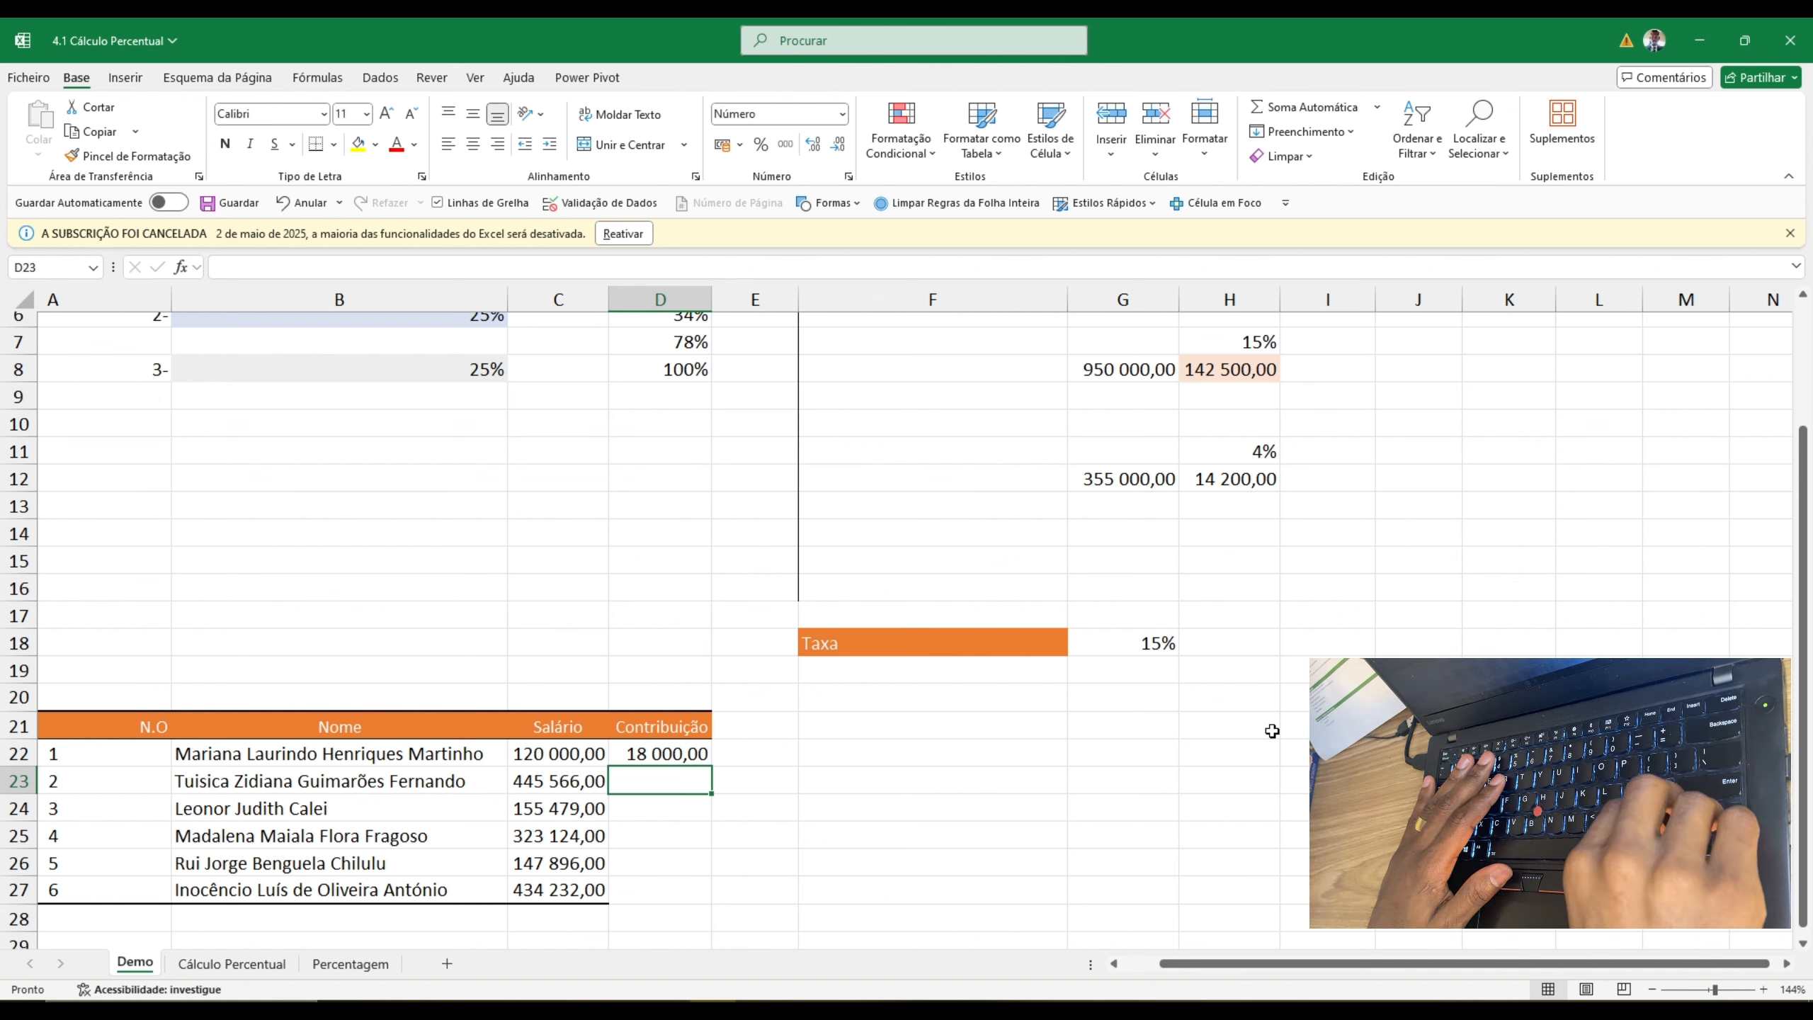
# - Calculate the second employee's contribution in cell D23 with the formula =C23*G18, and delete it again
pyautogui.write('=')
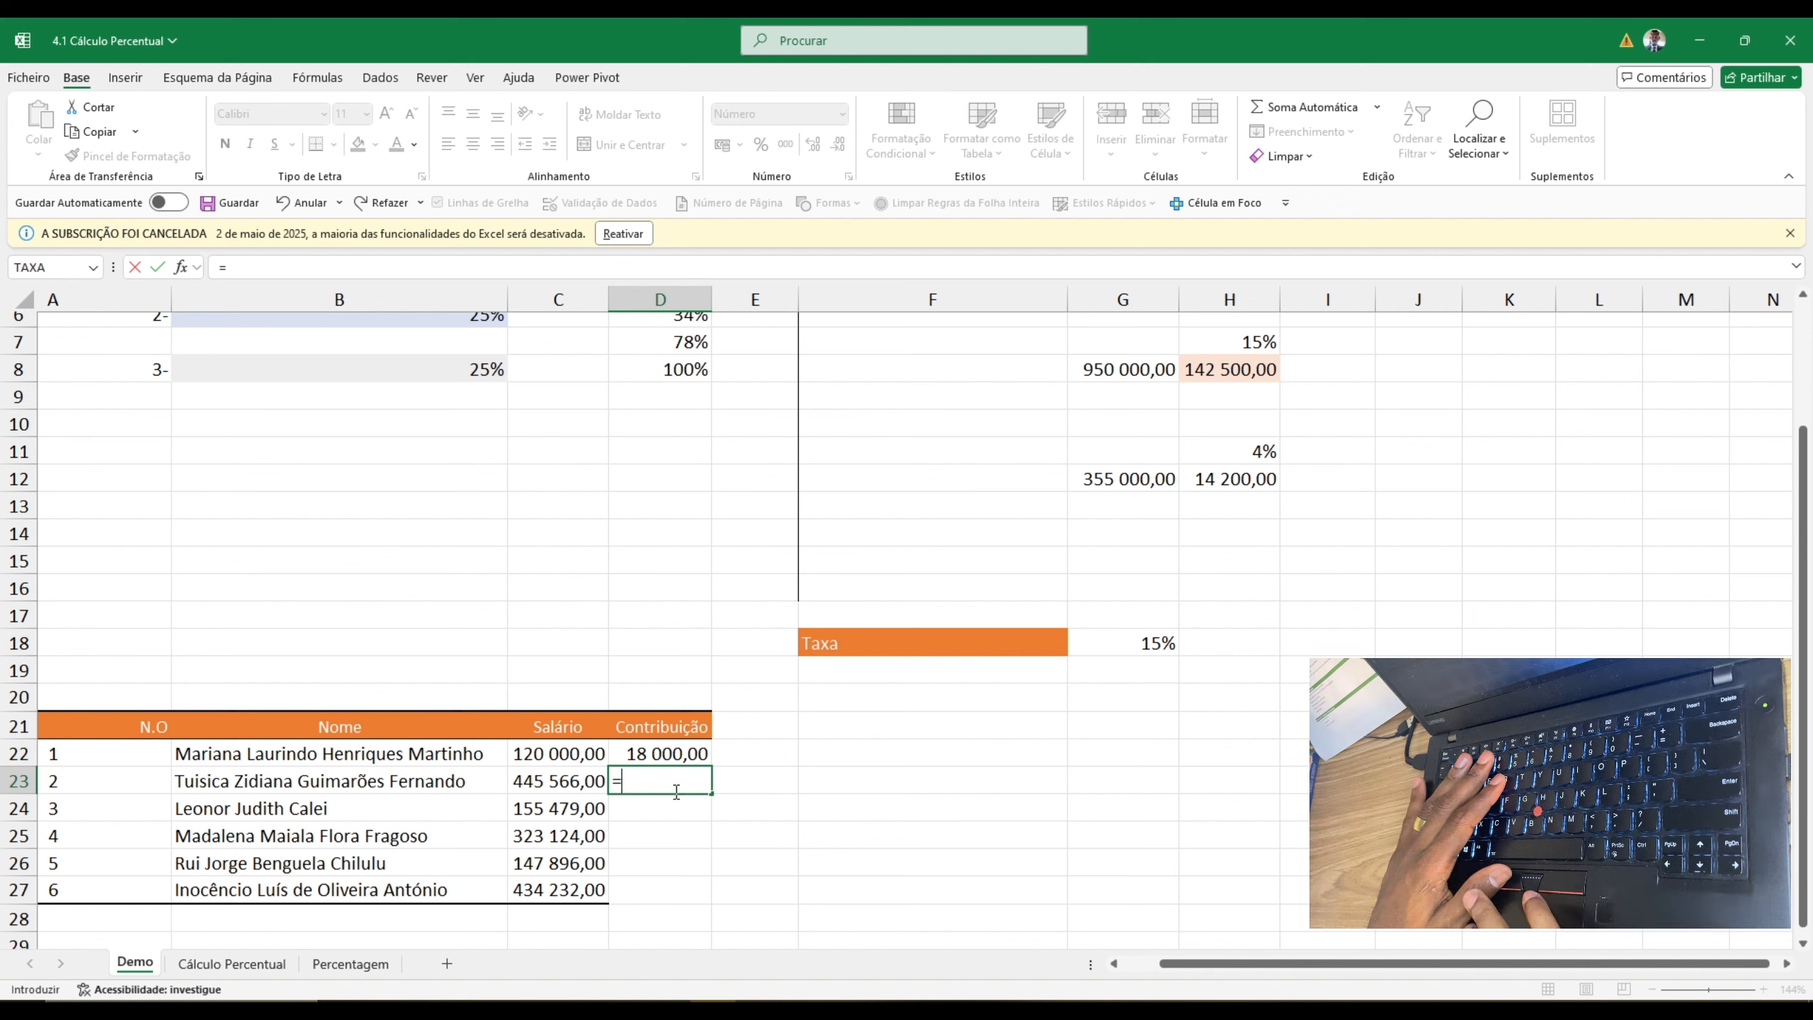
pyautogui.click(539, 782)
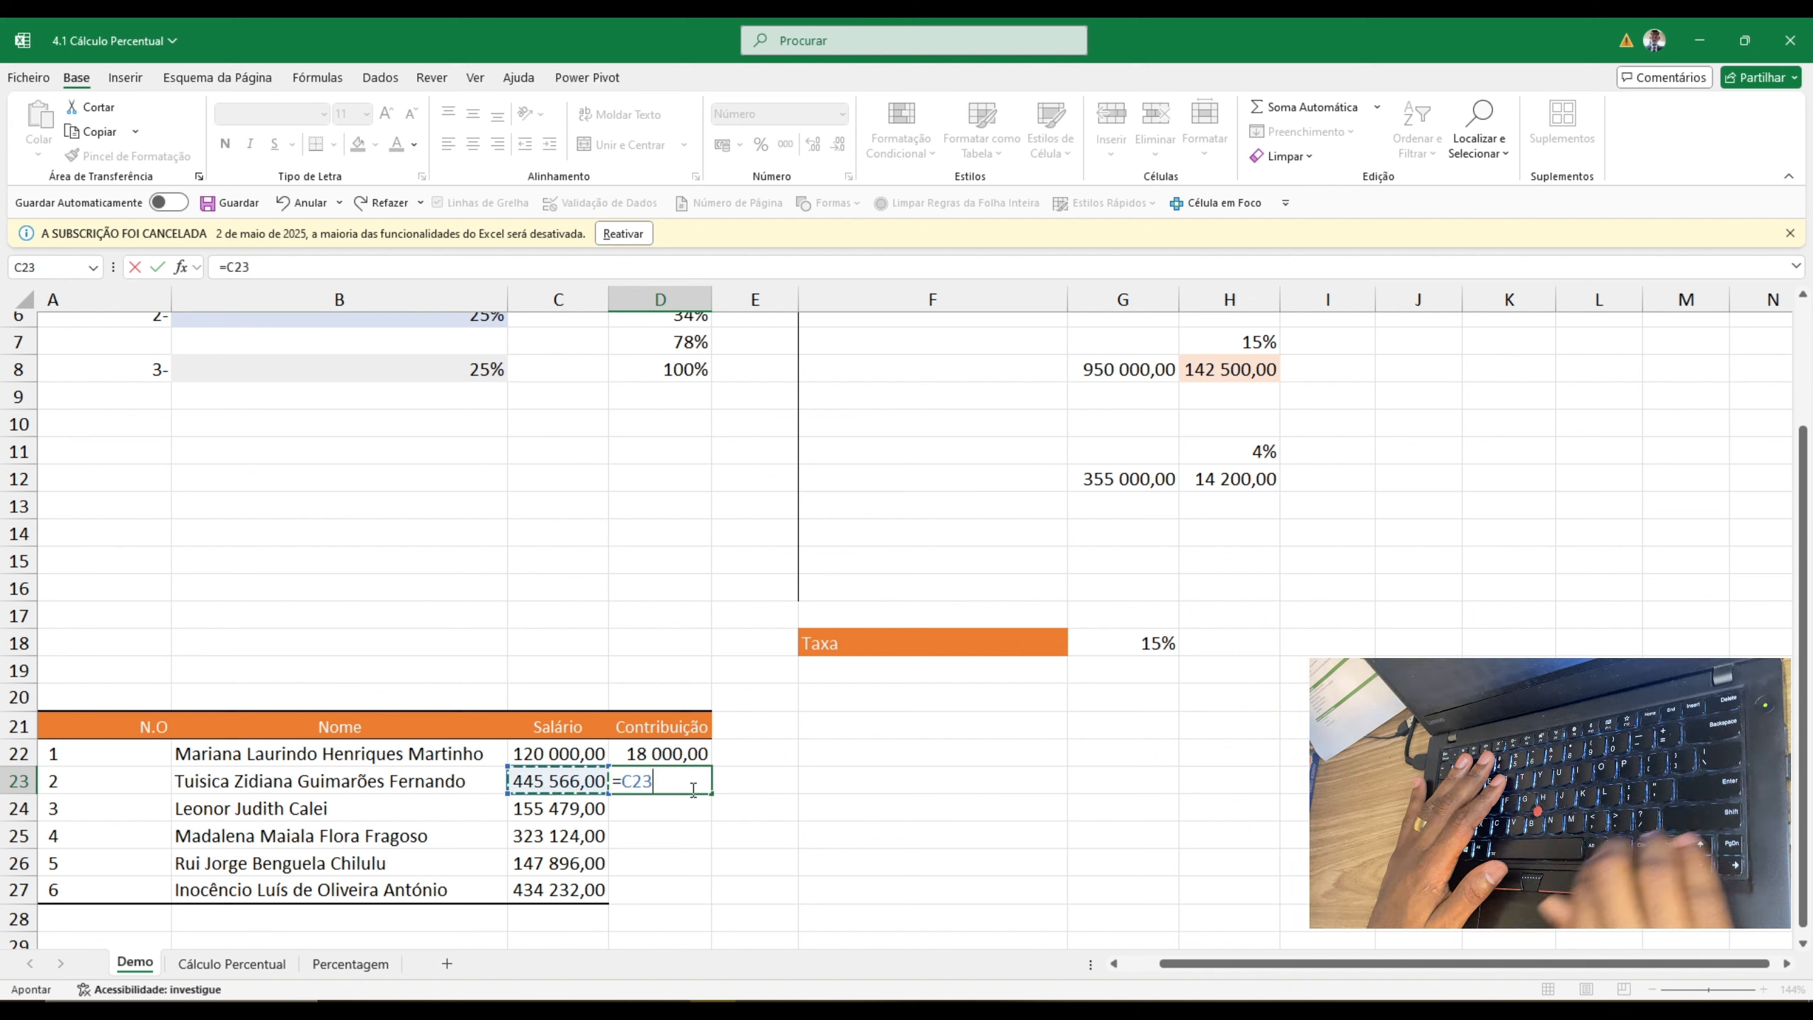
pyautogui.write('*')
pyautogui.click(1148, 643)
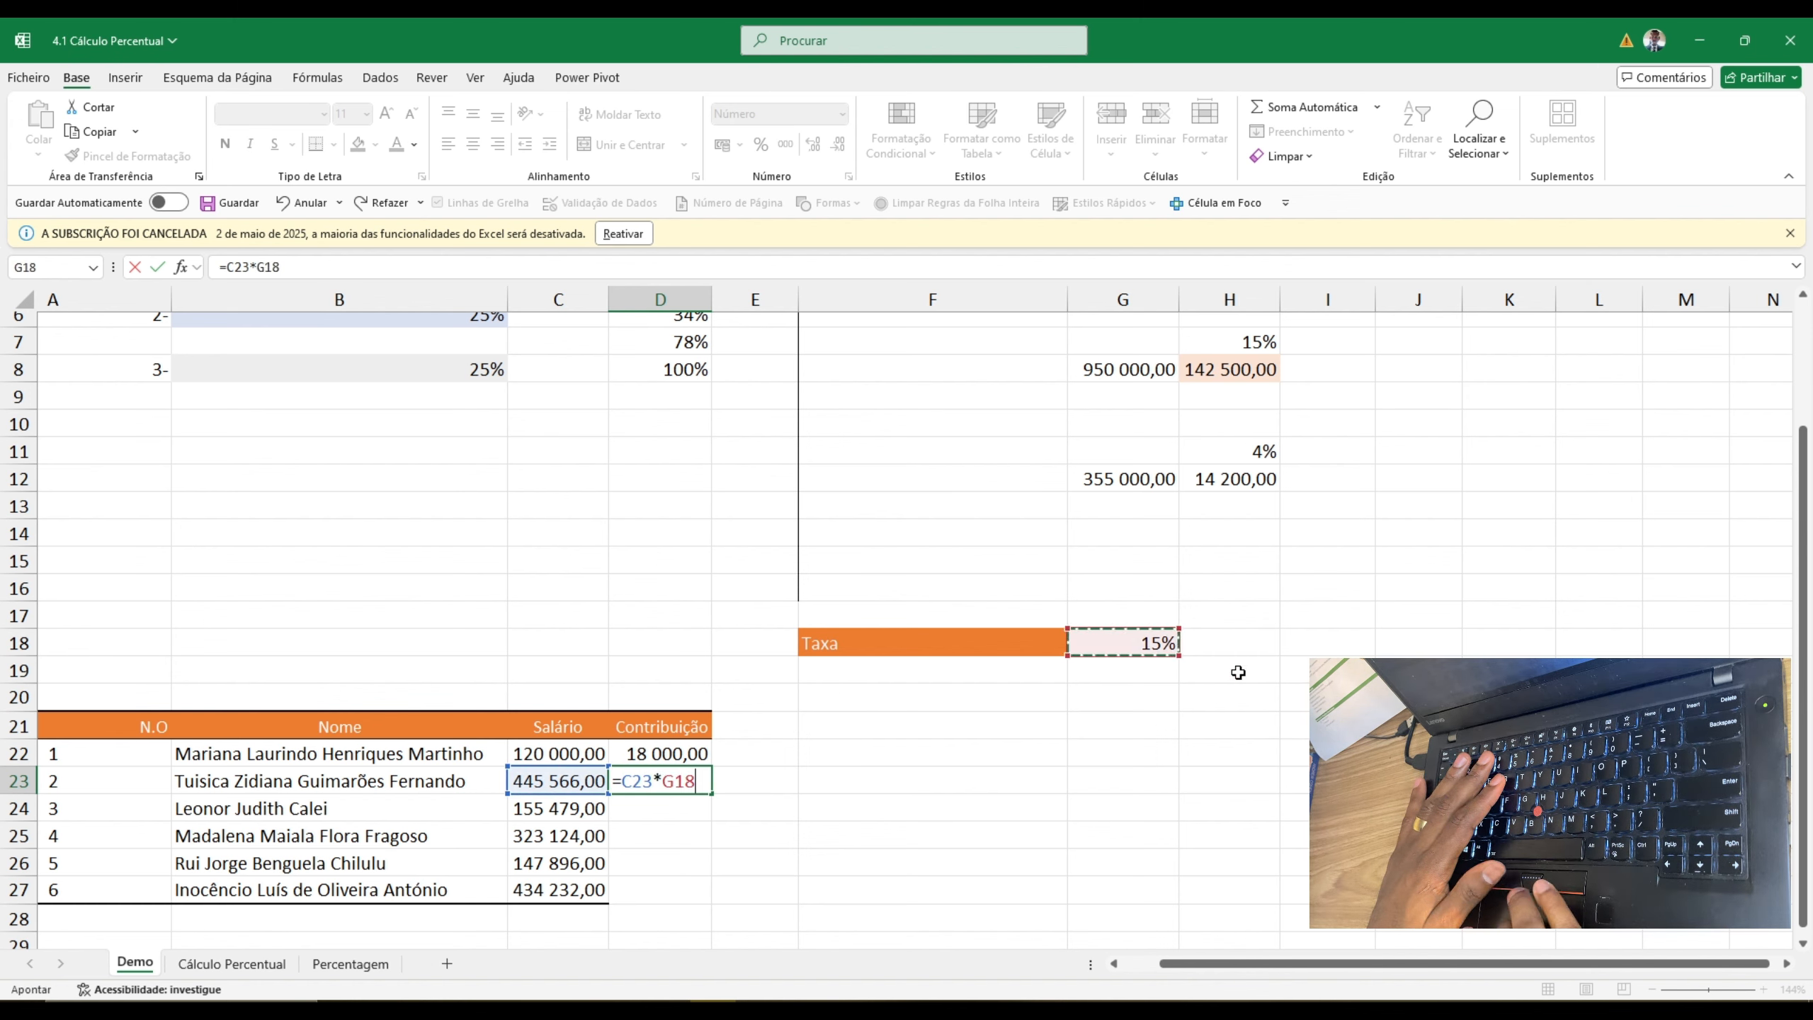
pyautogui.press('Return')
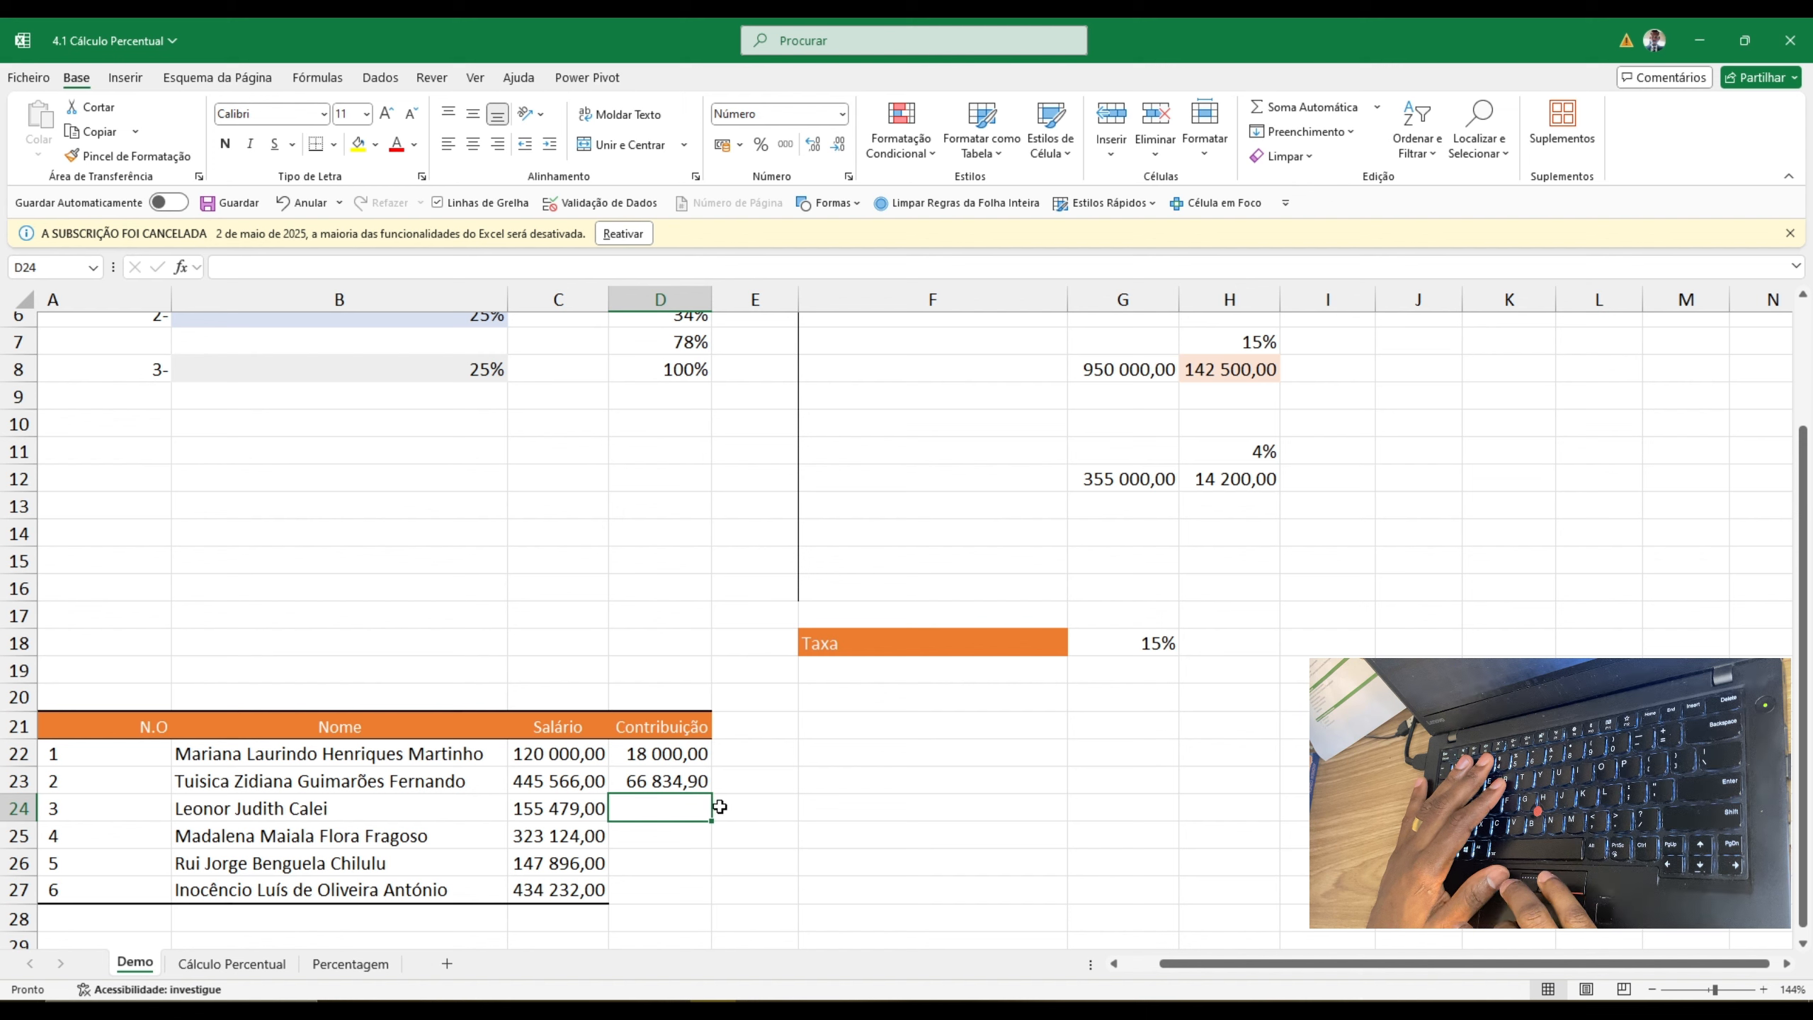
pyautogui.click(675, 778)
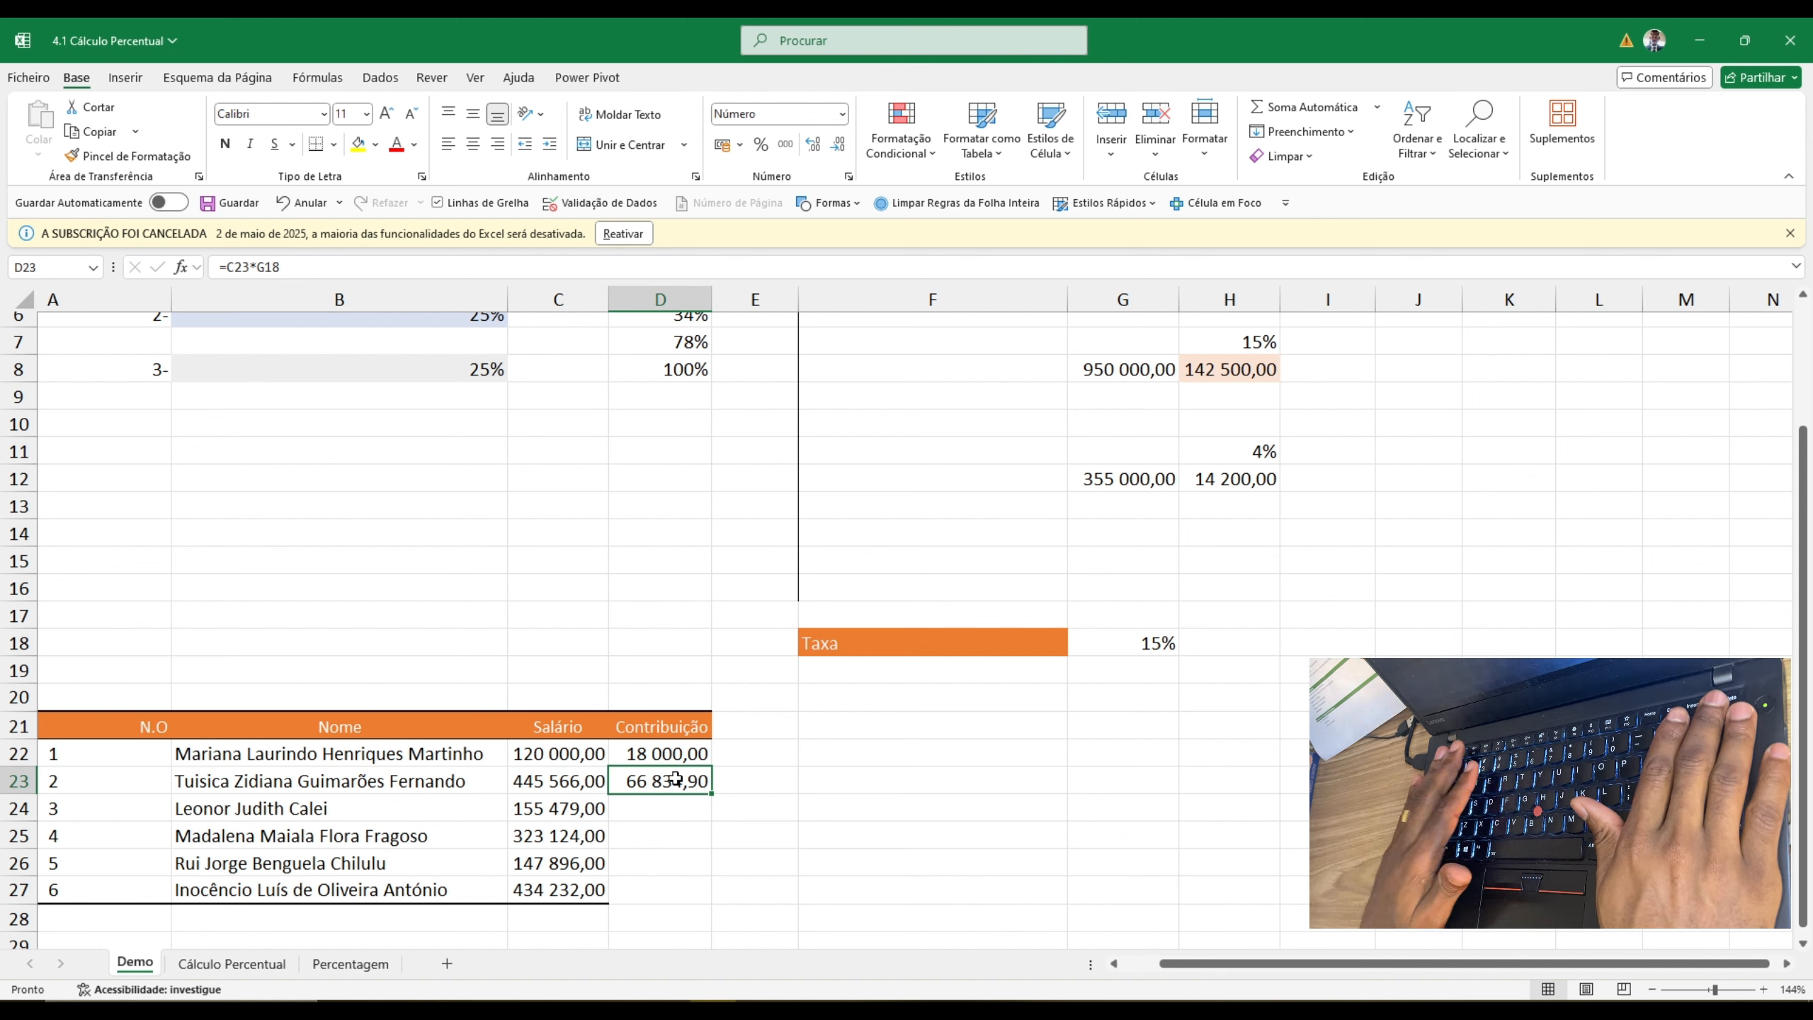
pyautogui.press('Delete')
# - Examine the formula in cell D22, focusing on the column and row parts of its reference to the rate cell G18
pyautogui.click(653, 748)
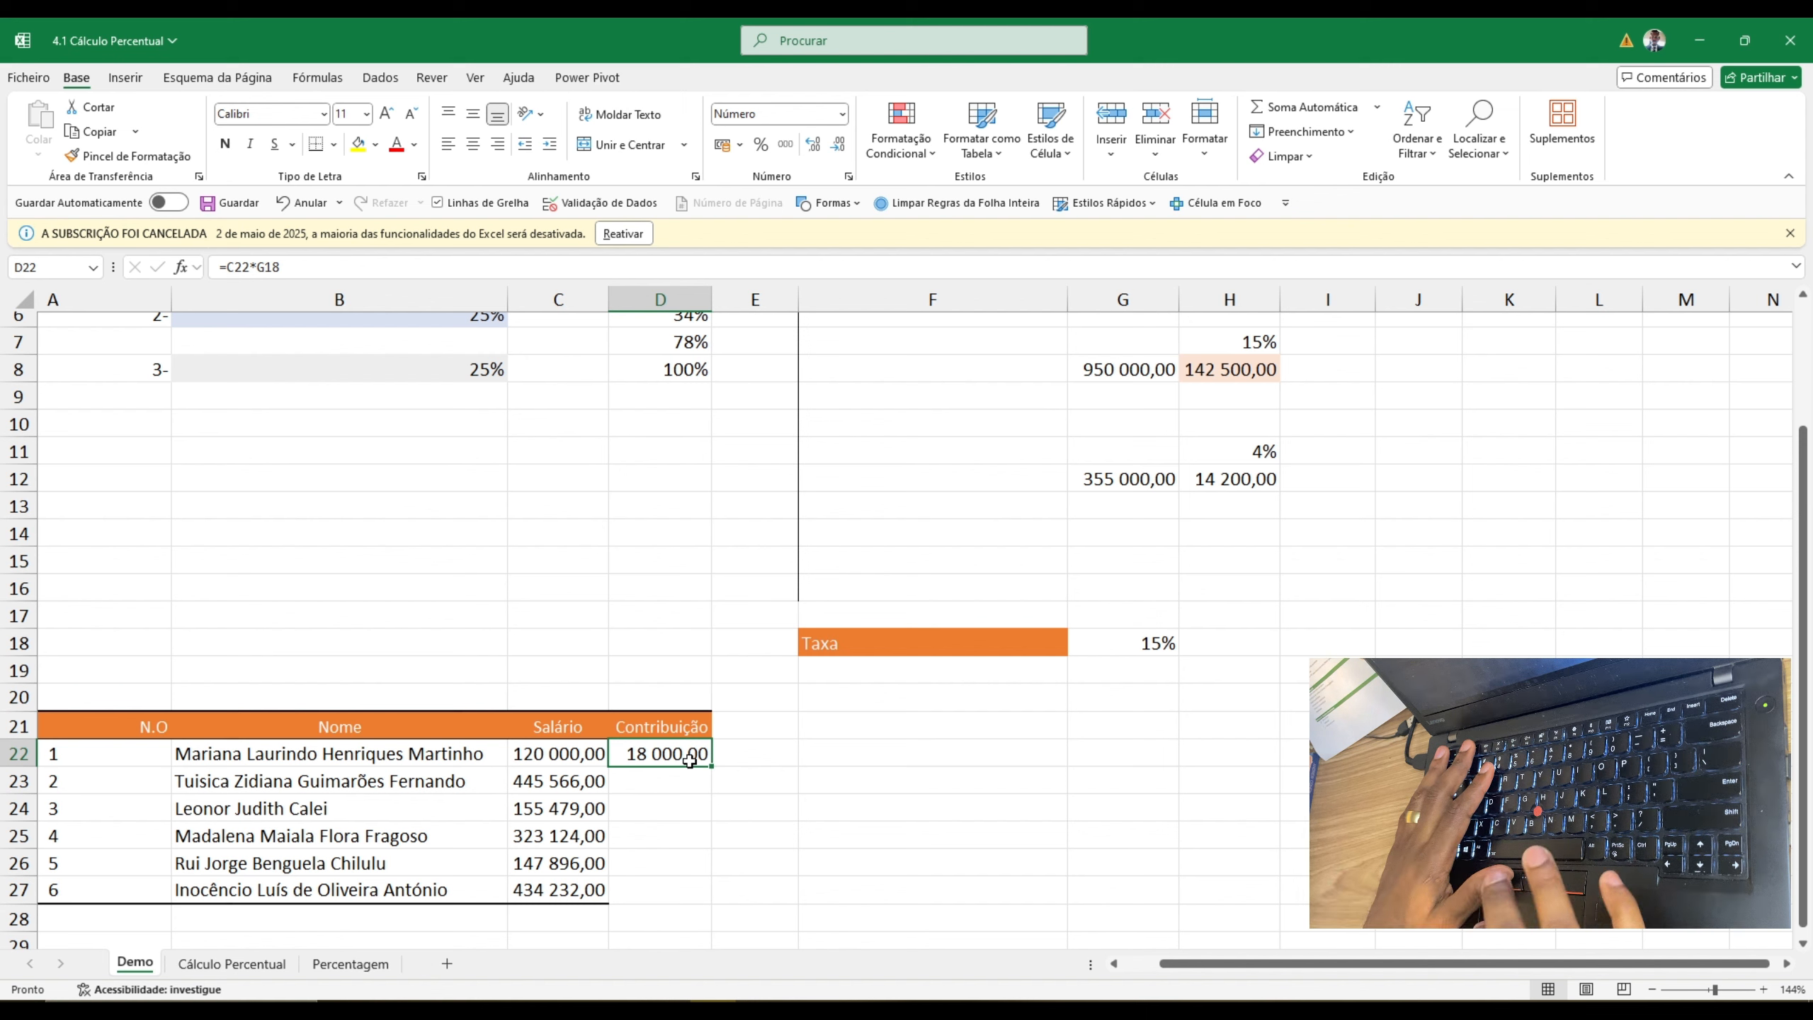
pyautogui.doubleClick(690, 759)
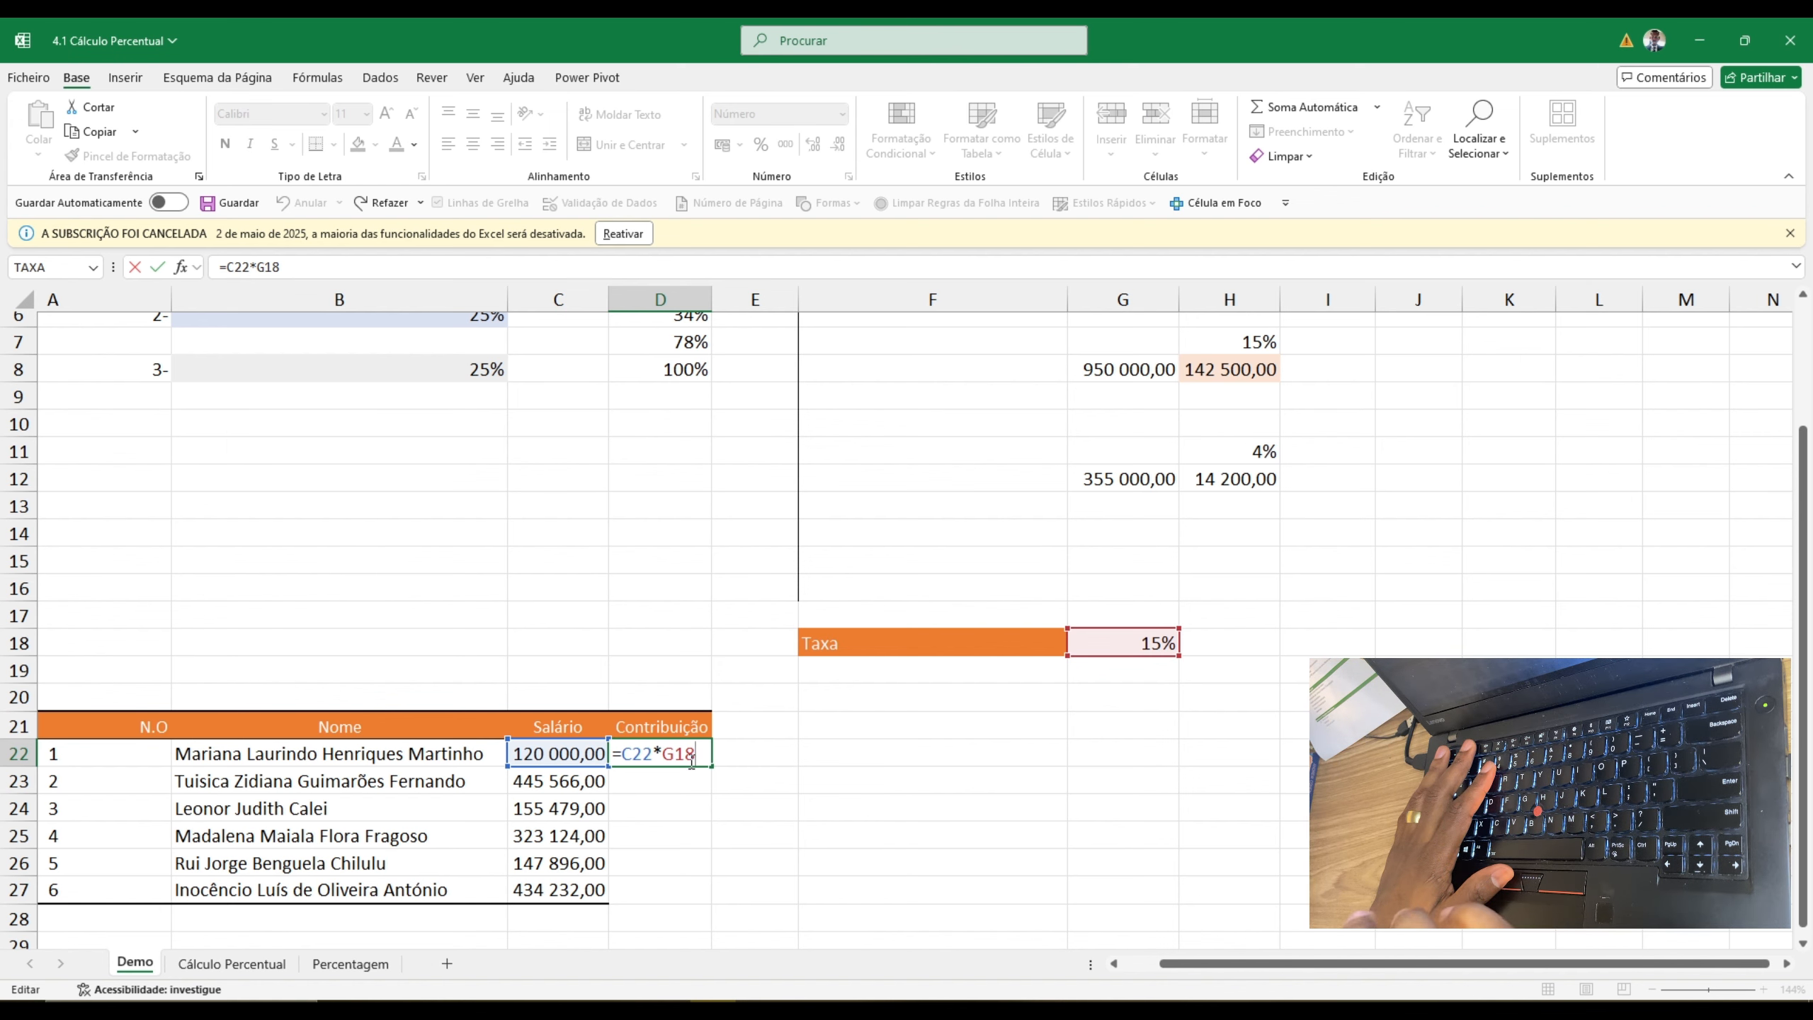
pyautogui.hotkey('ctrl', 'Return')
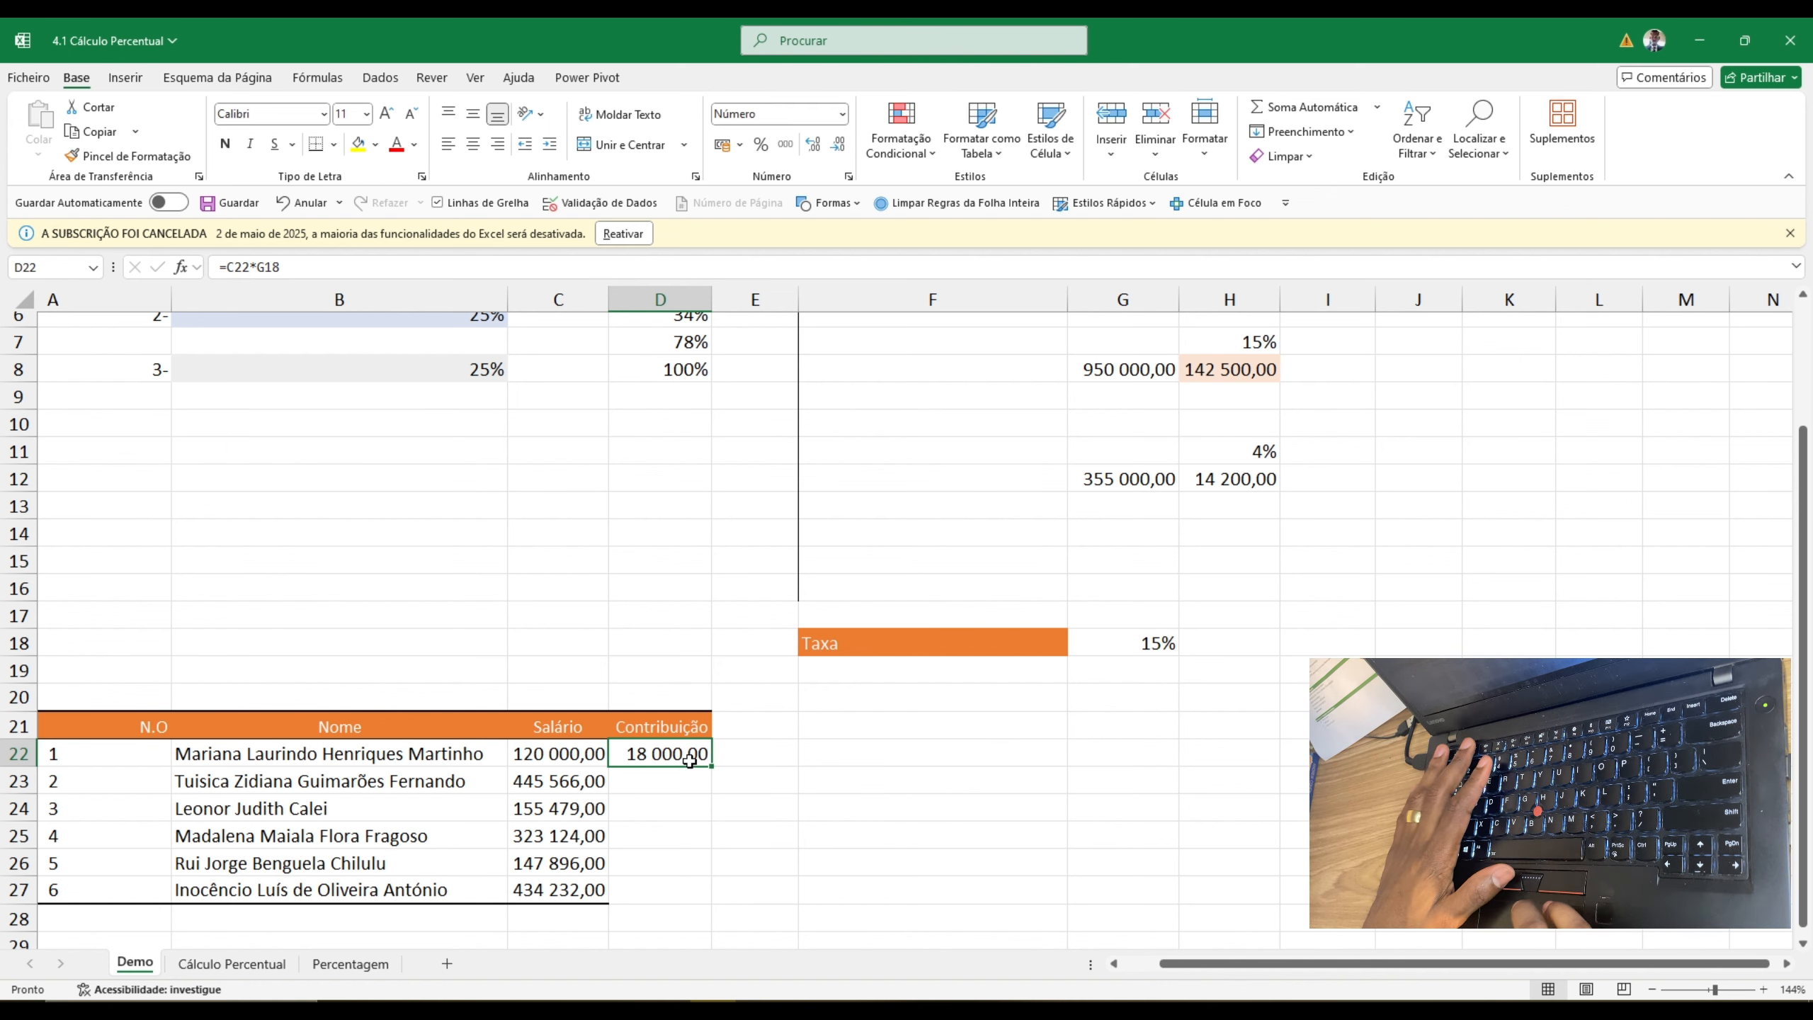
pyautogui.click(669, 293)
pyautogui.click(19, 736)
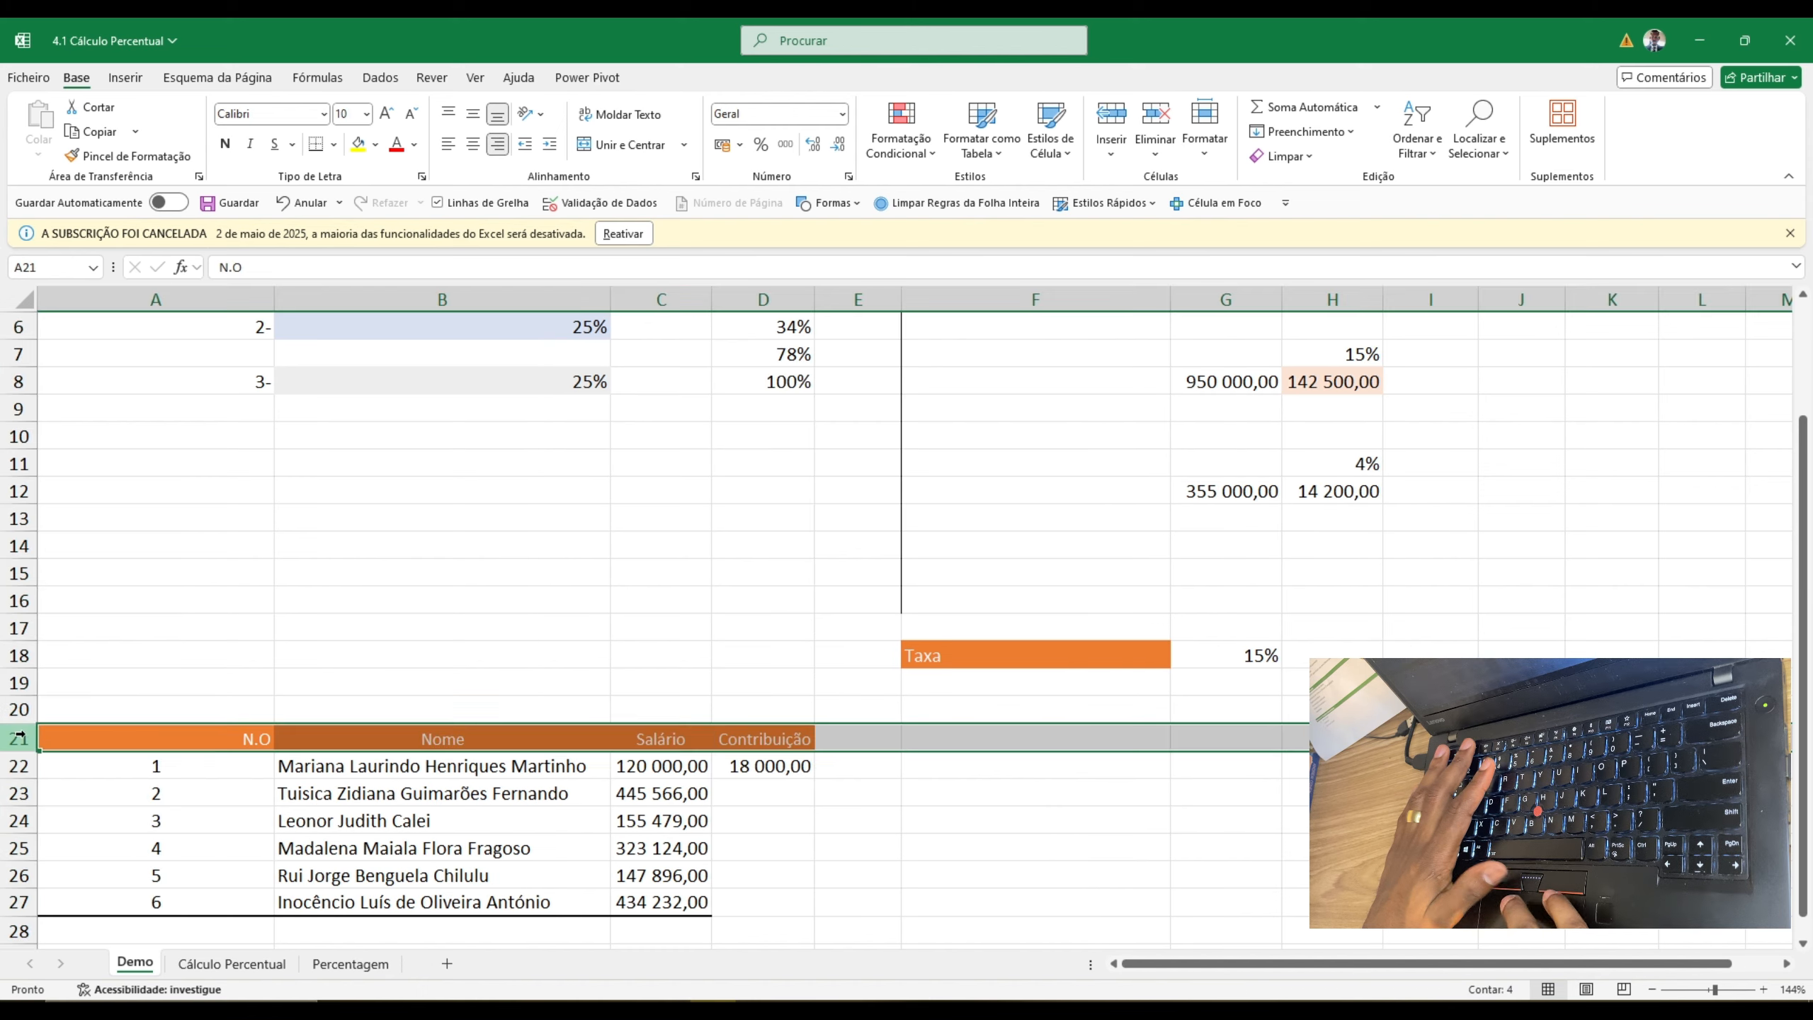
pyautogui.click(782, 771)
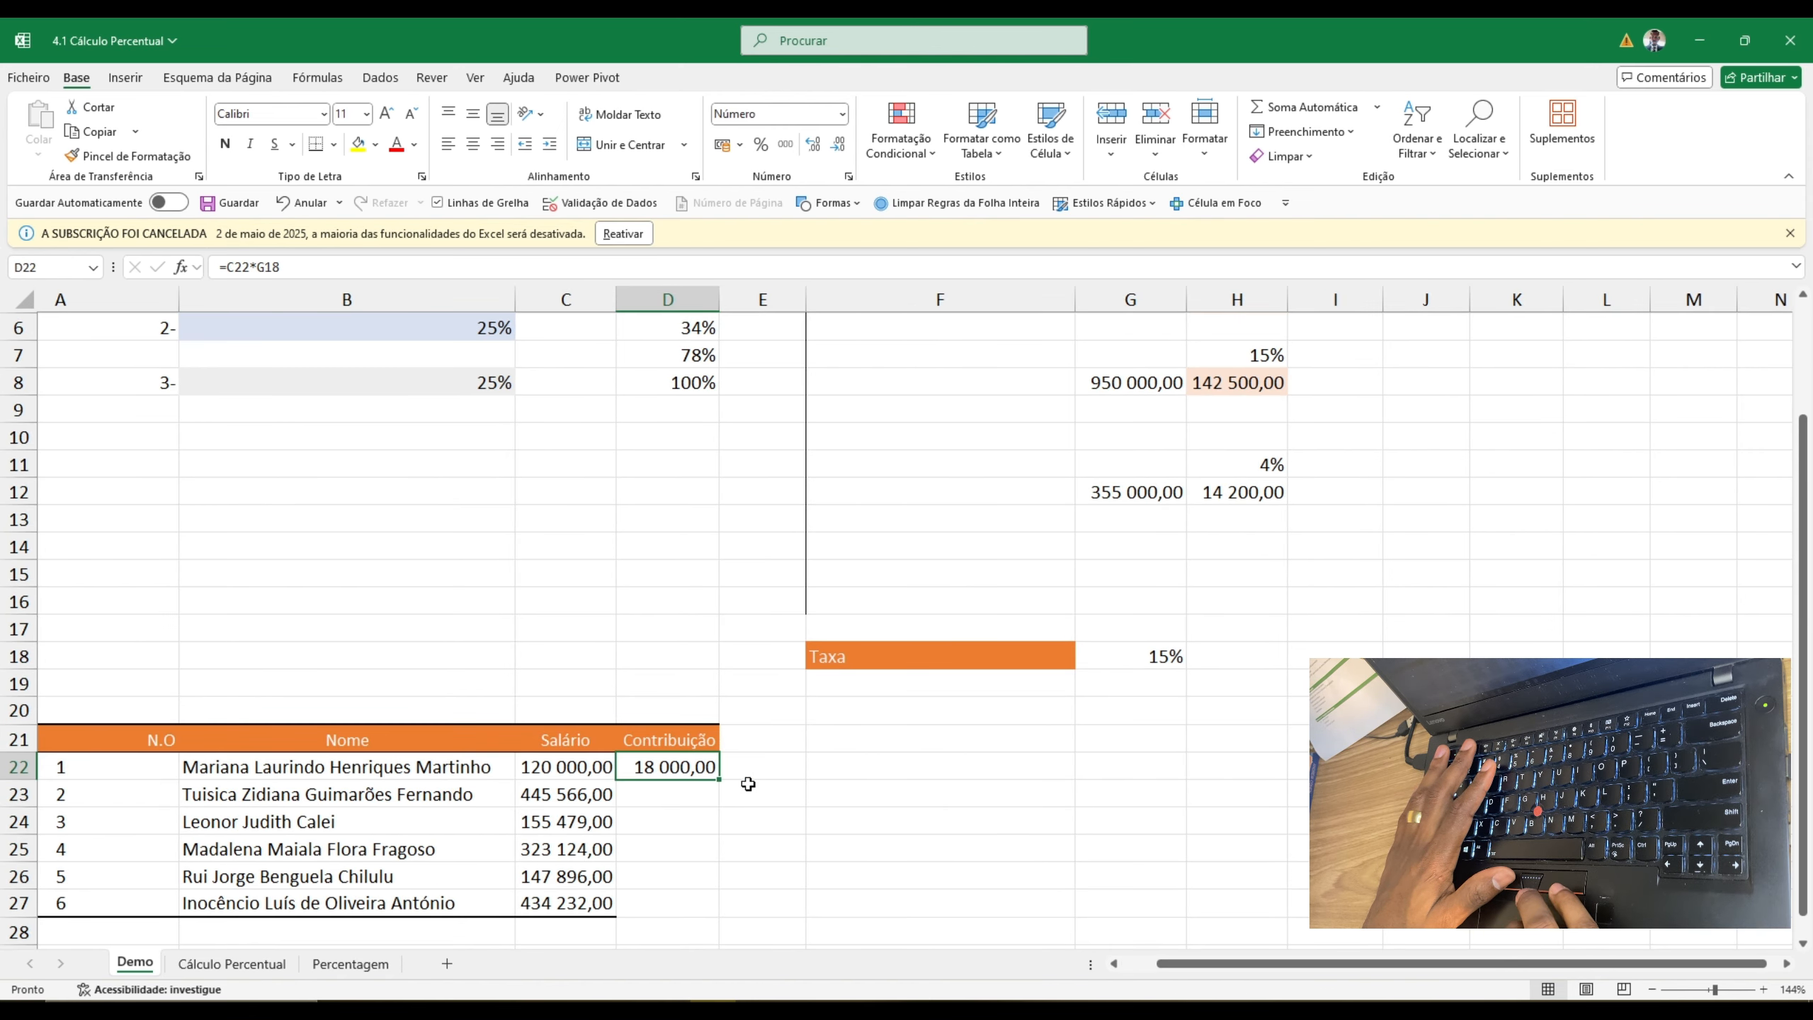
pyautogui.doubleClick(679, 779)
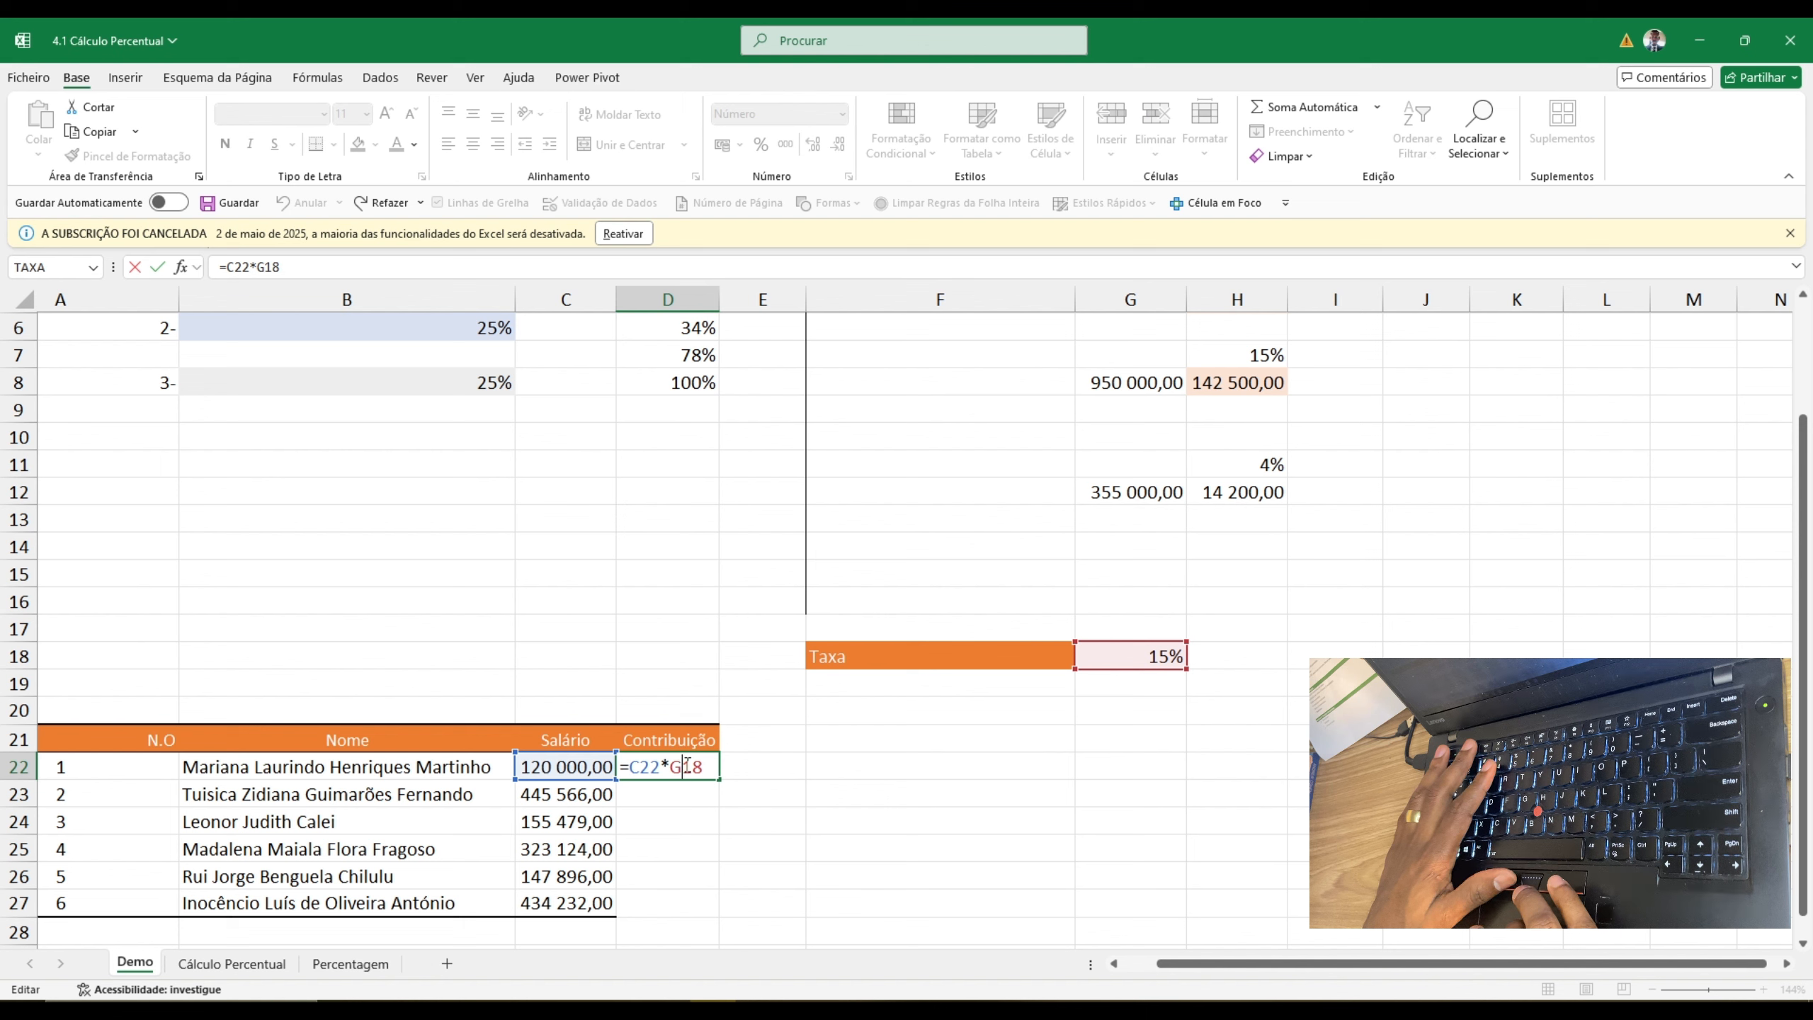
pyautogui.moveTo(682, 767); pyautogui.dragTo(711, 769)
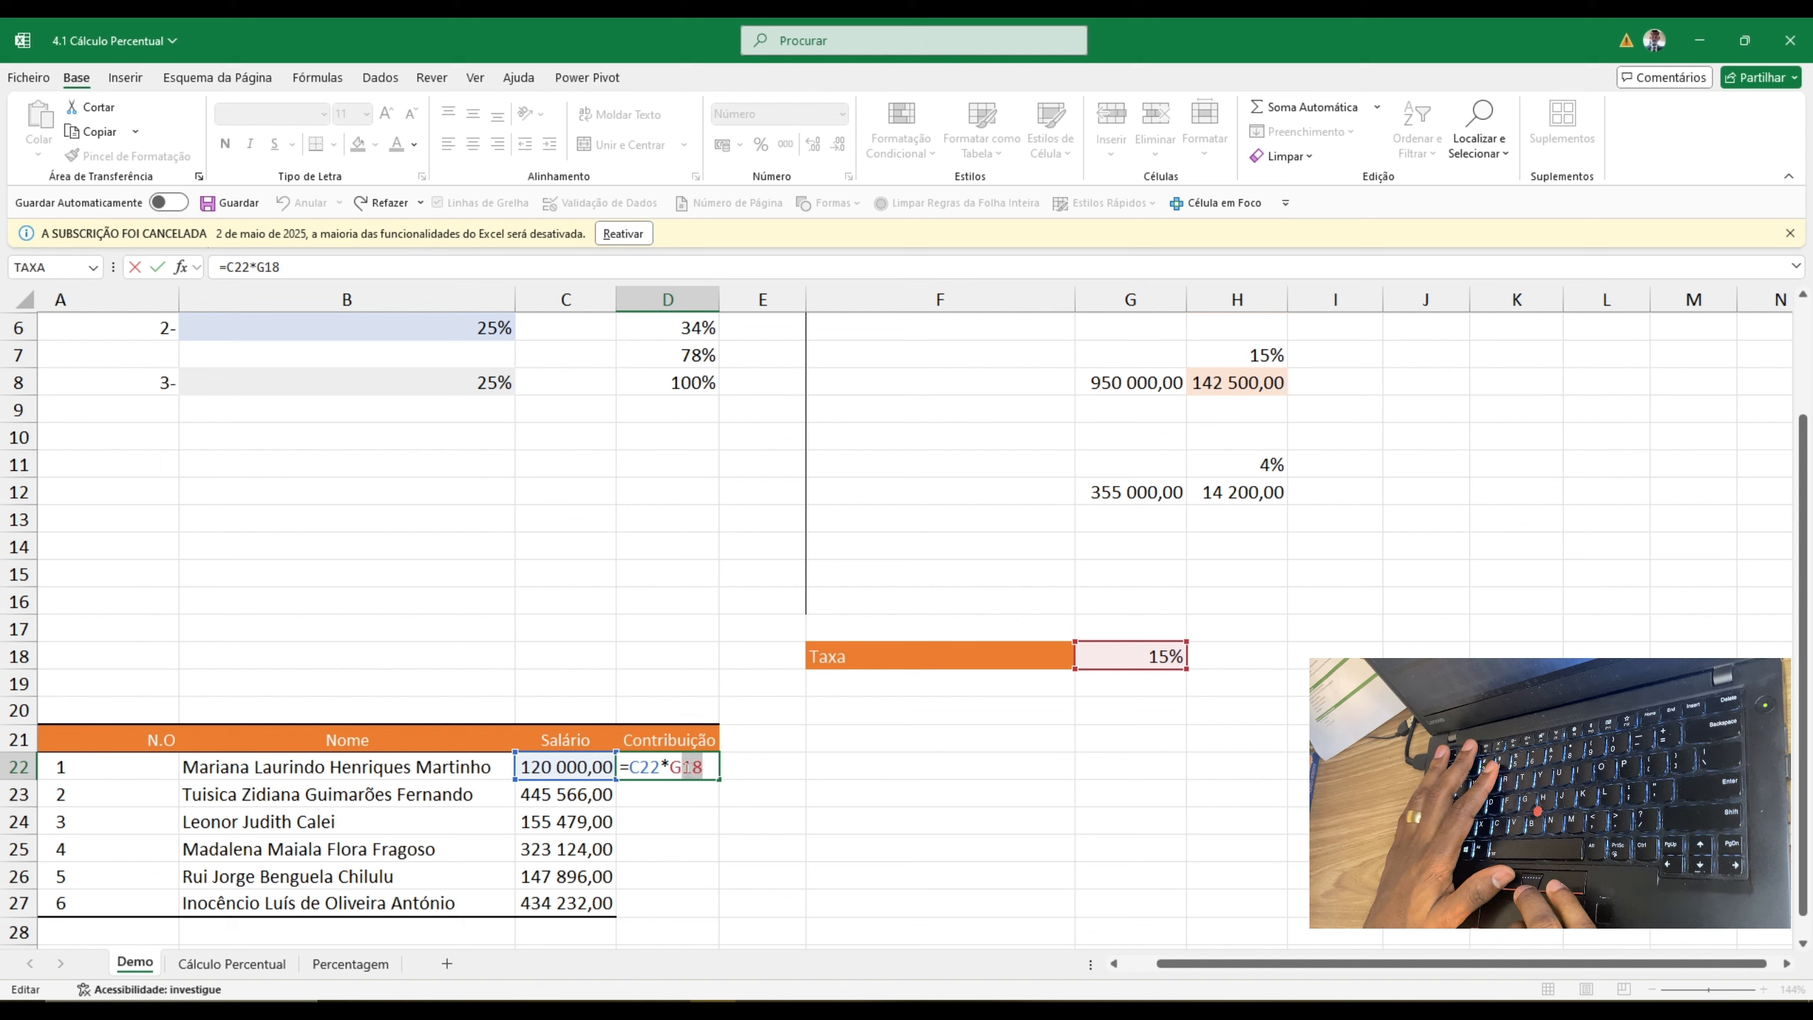
pyautogui.click(685, 767)
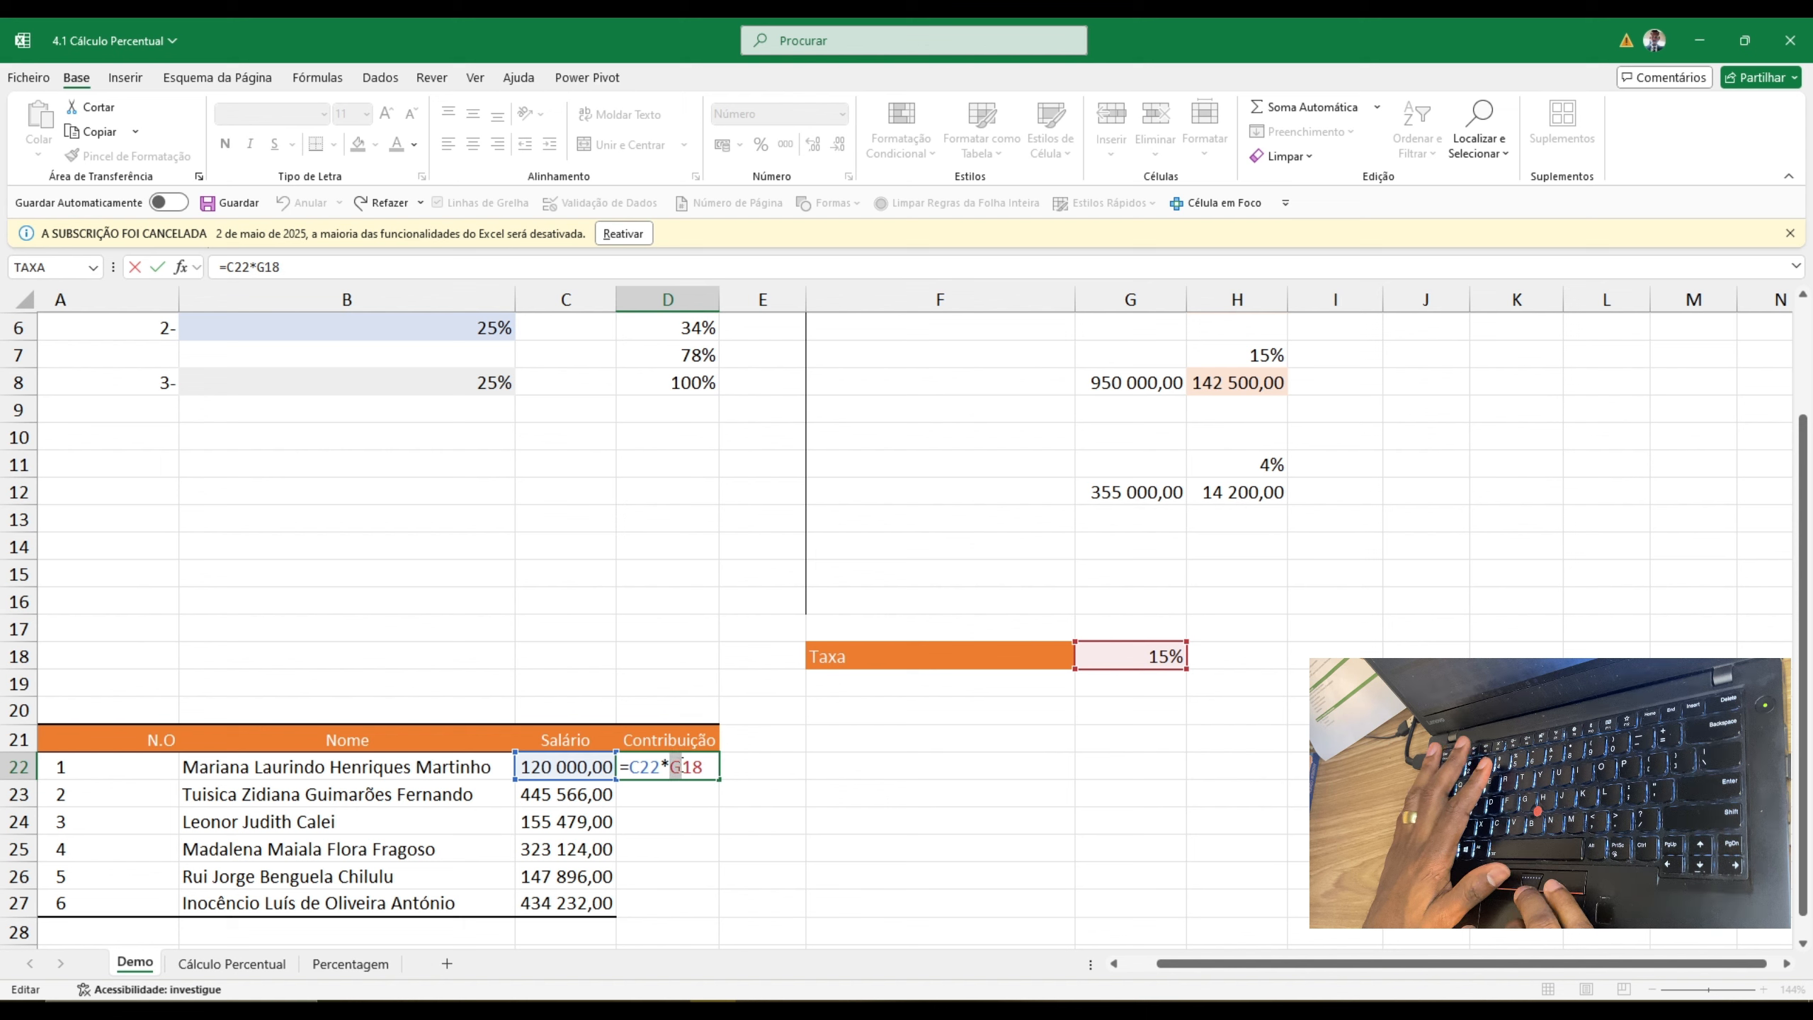
pyautogui.hotkey('ctrl', 'Return')
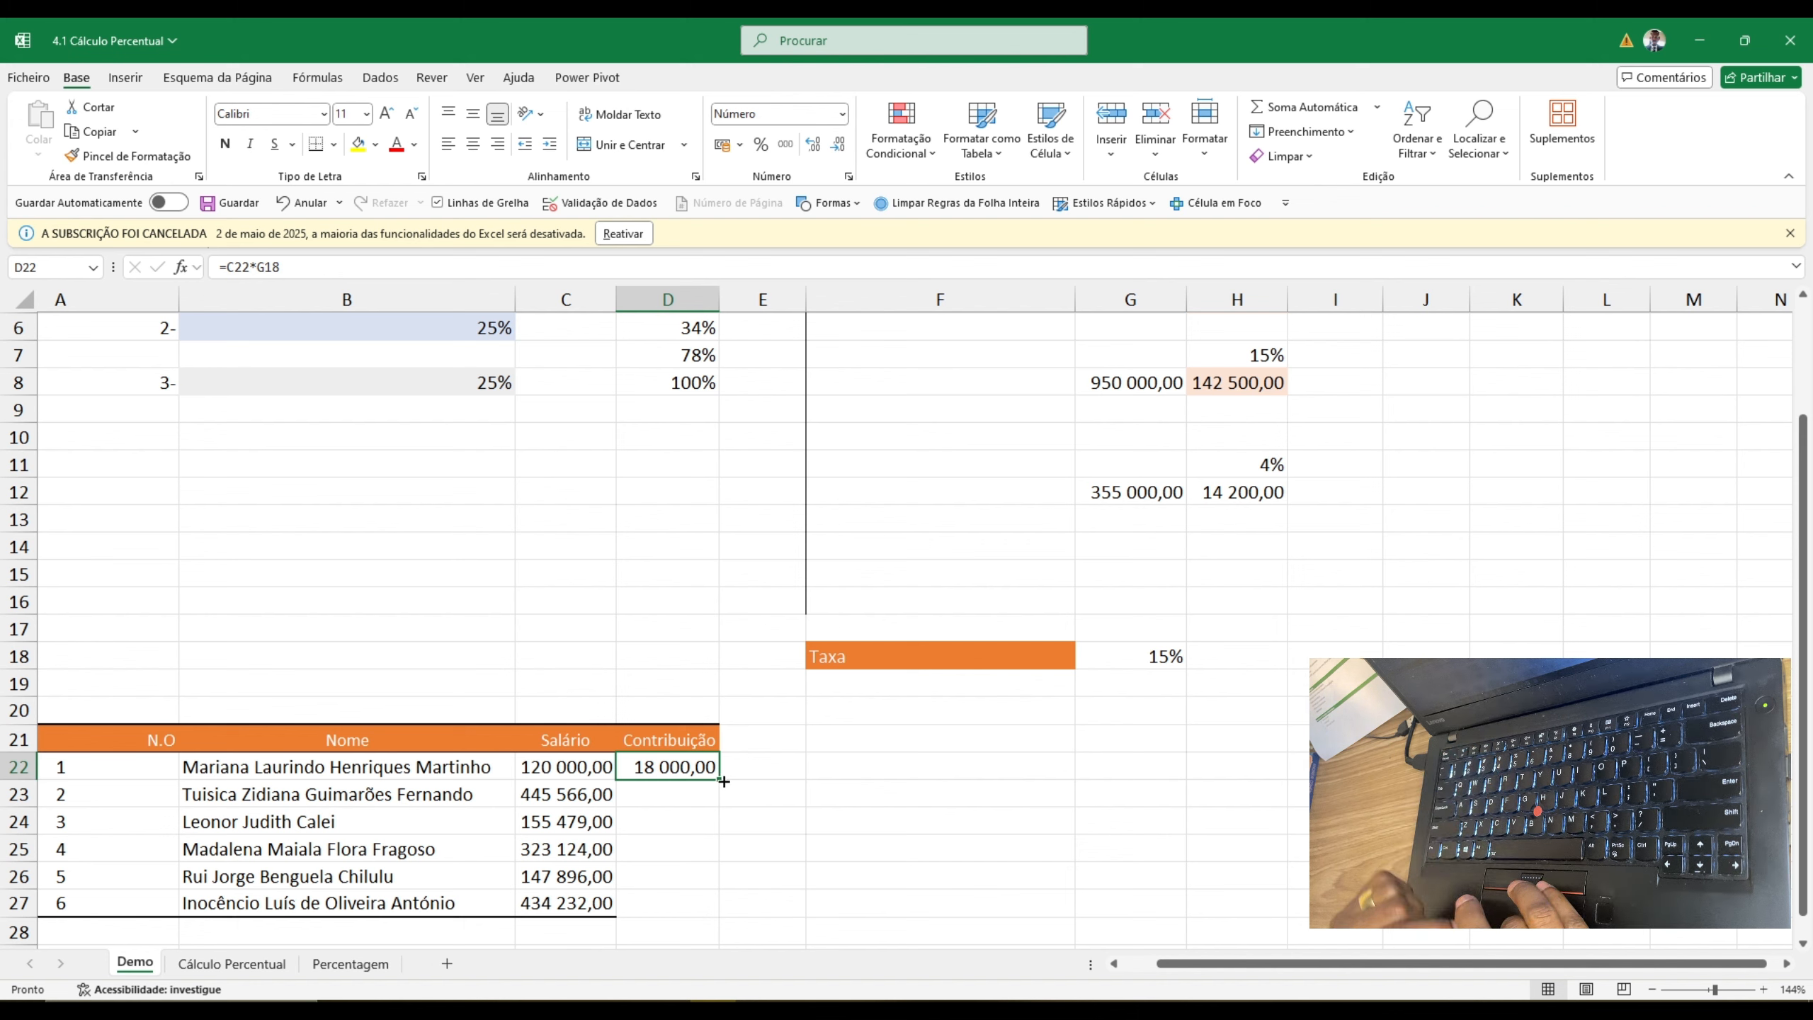
# - Fill the contribution formula from D22 down through D27 and inspect the copied formula in D23
pyautogui.moveTo(723, 782); pyautogui.dragTo(710, 910)
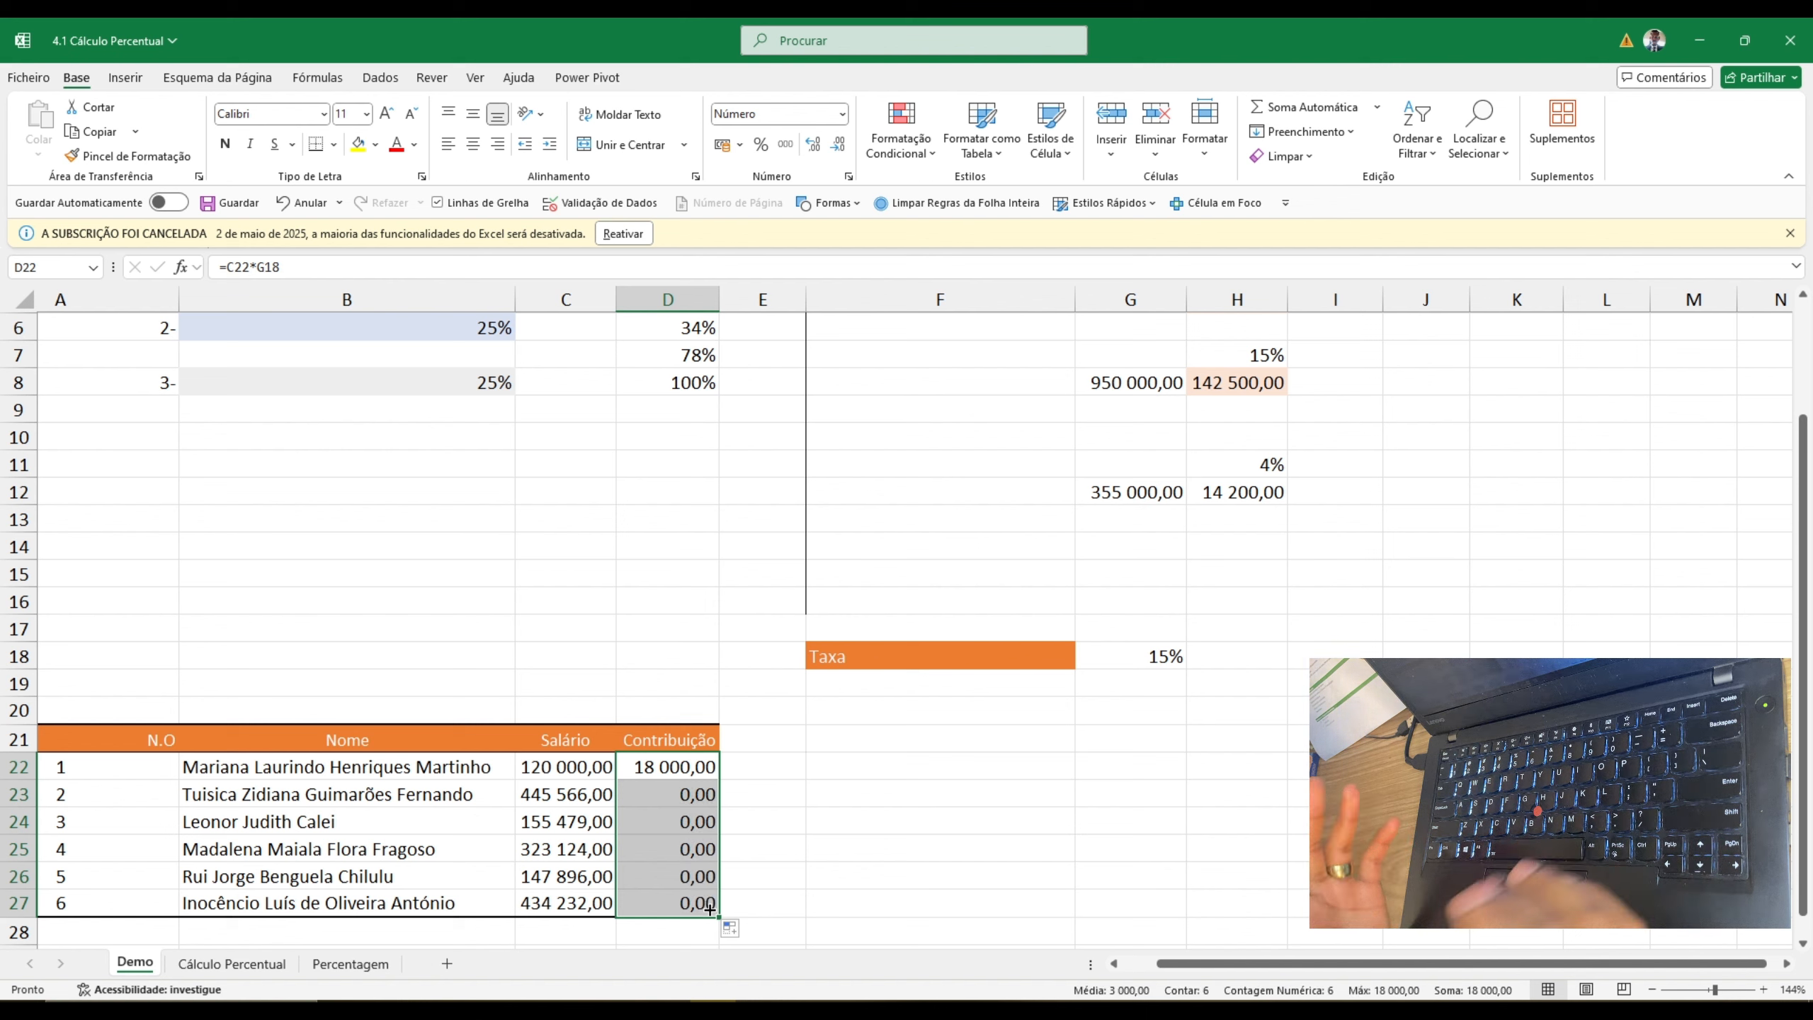
pyautogui.click(691, 792)
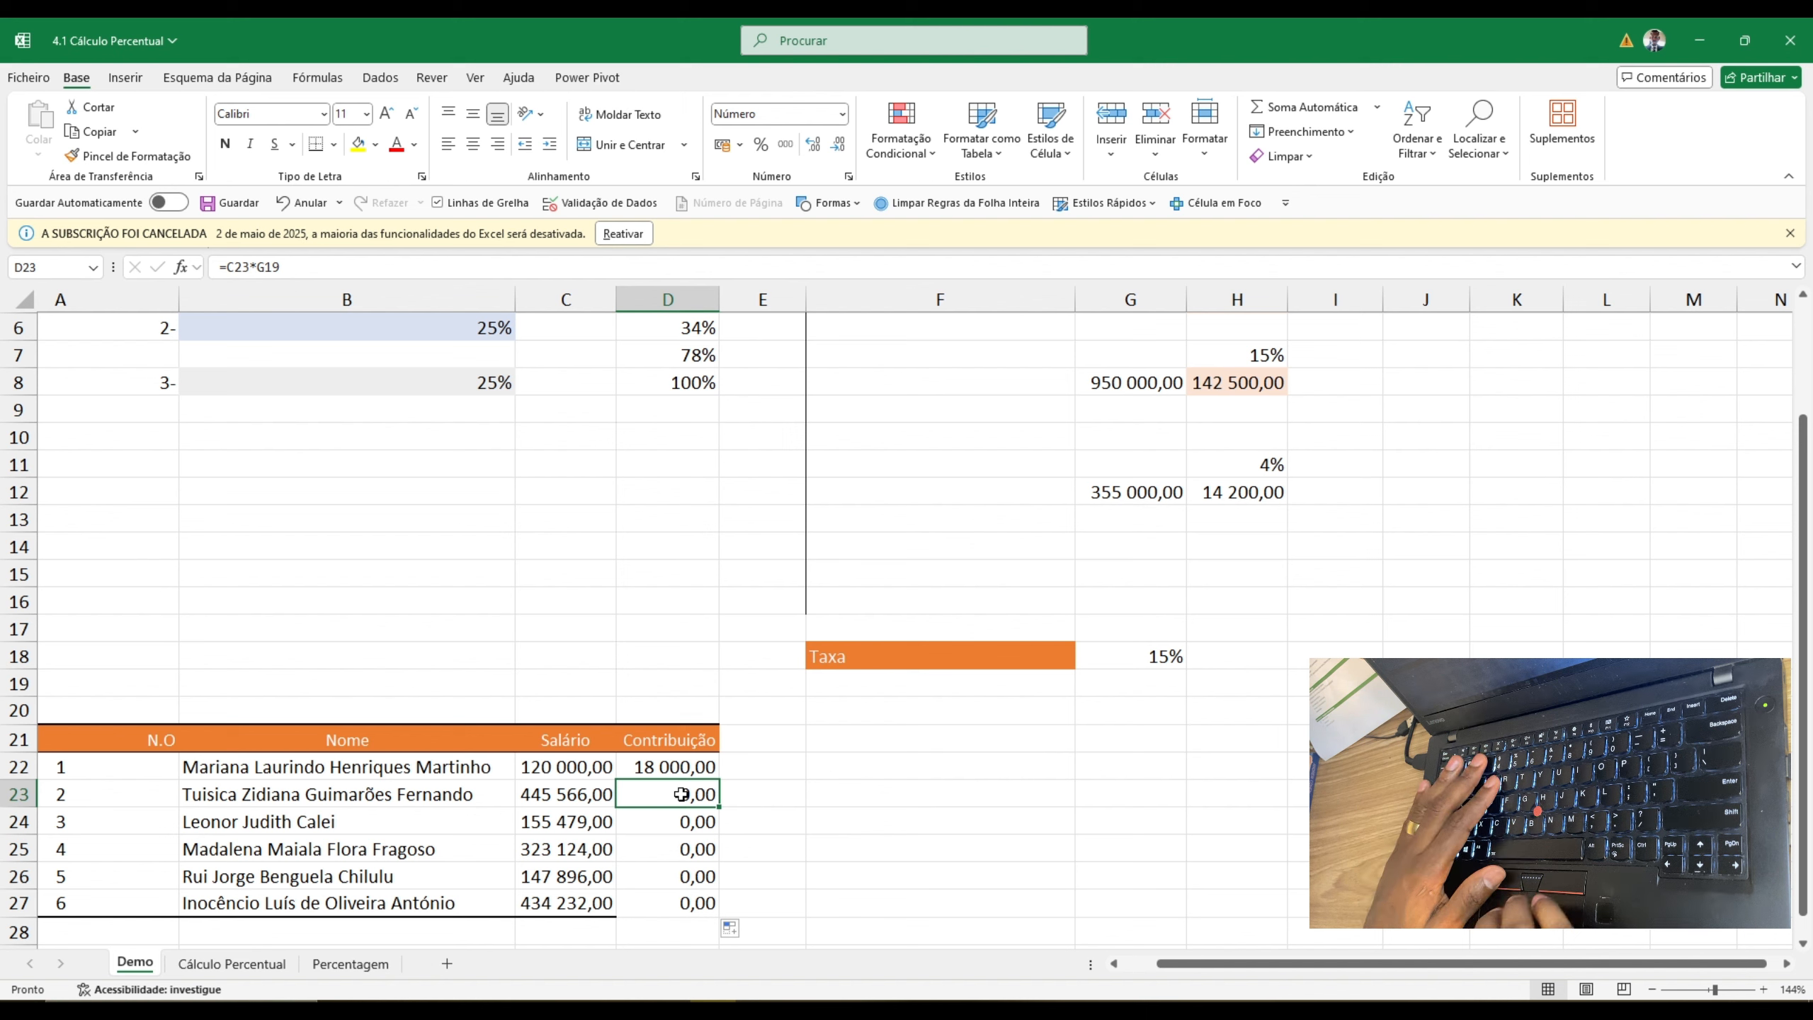
pyautogui.doubleClick(683, 794)
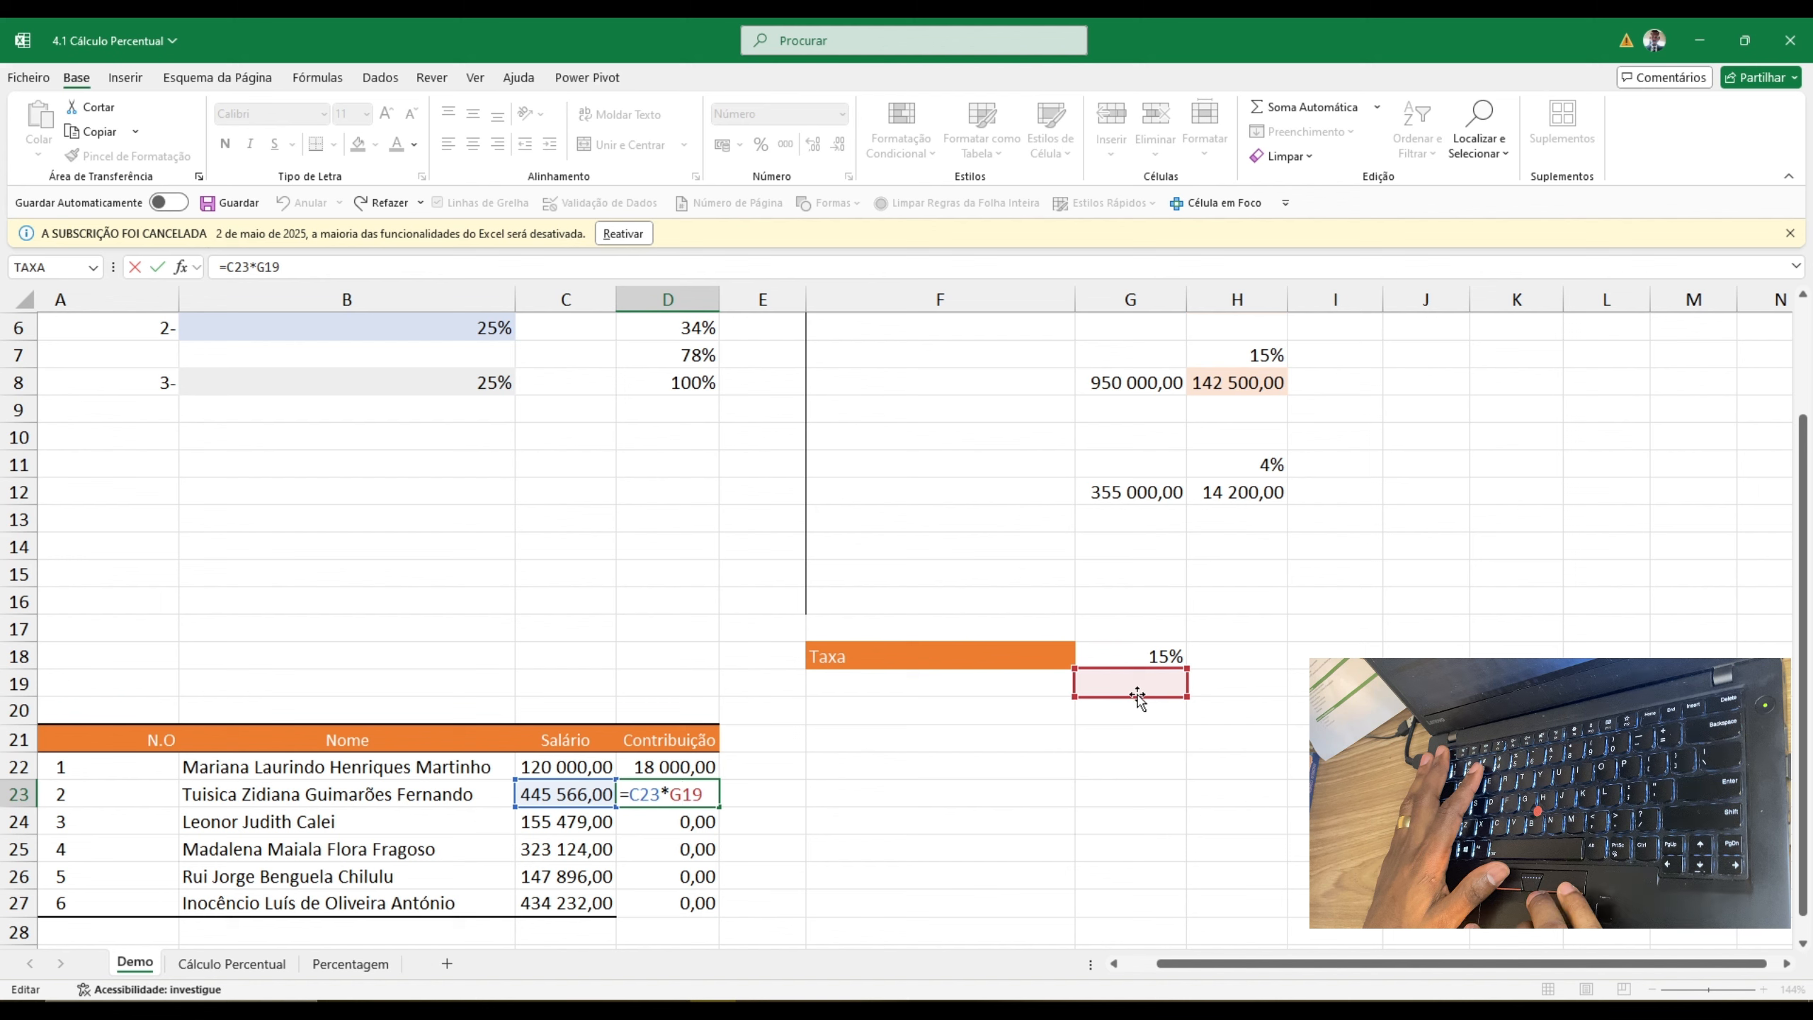
pyautogui.hotkey('ctrl', 'Return')
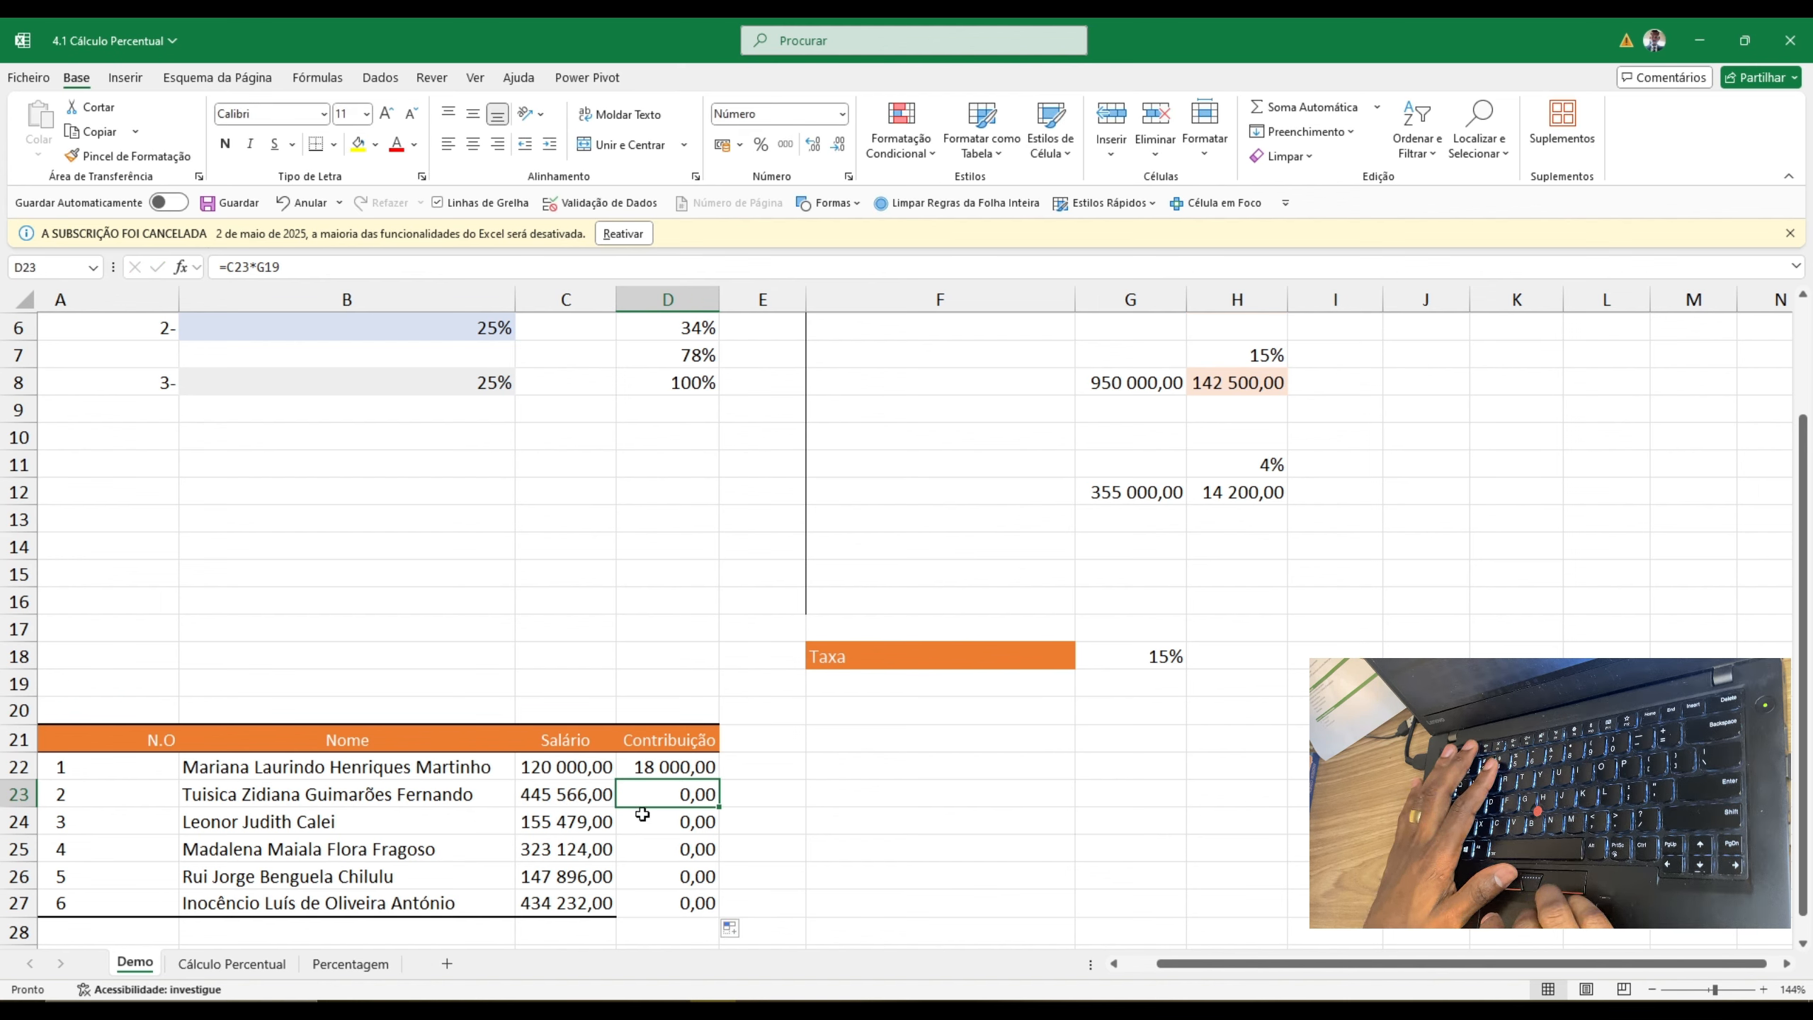
# - Examine the copied formulas in D24, D25 and D26 to see which rate cell each one references
pyautogui.click(643, 815)
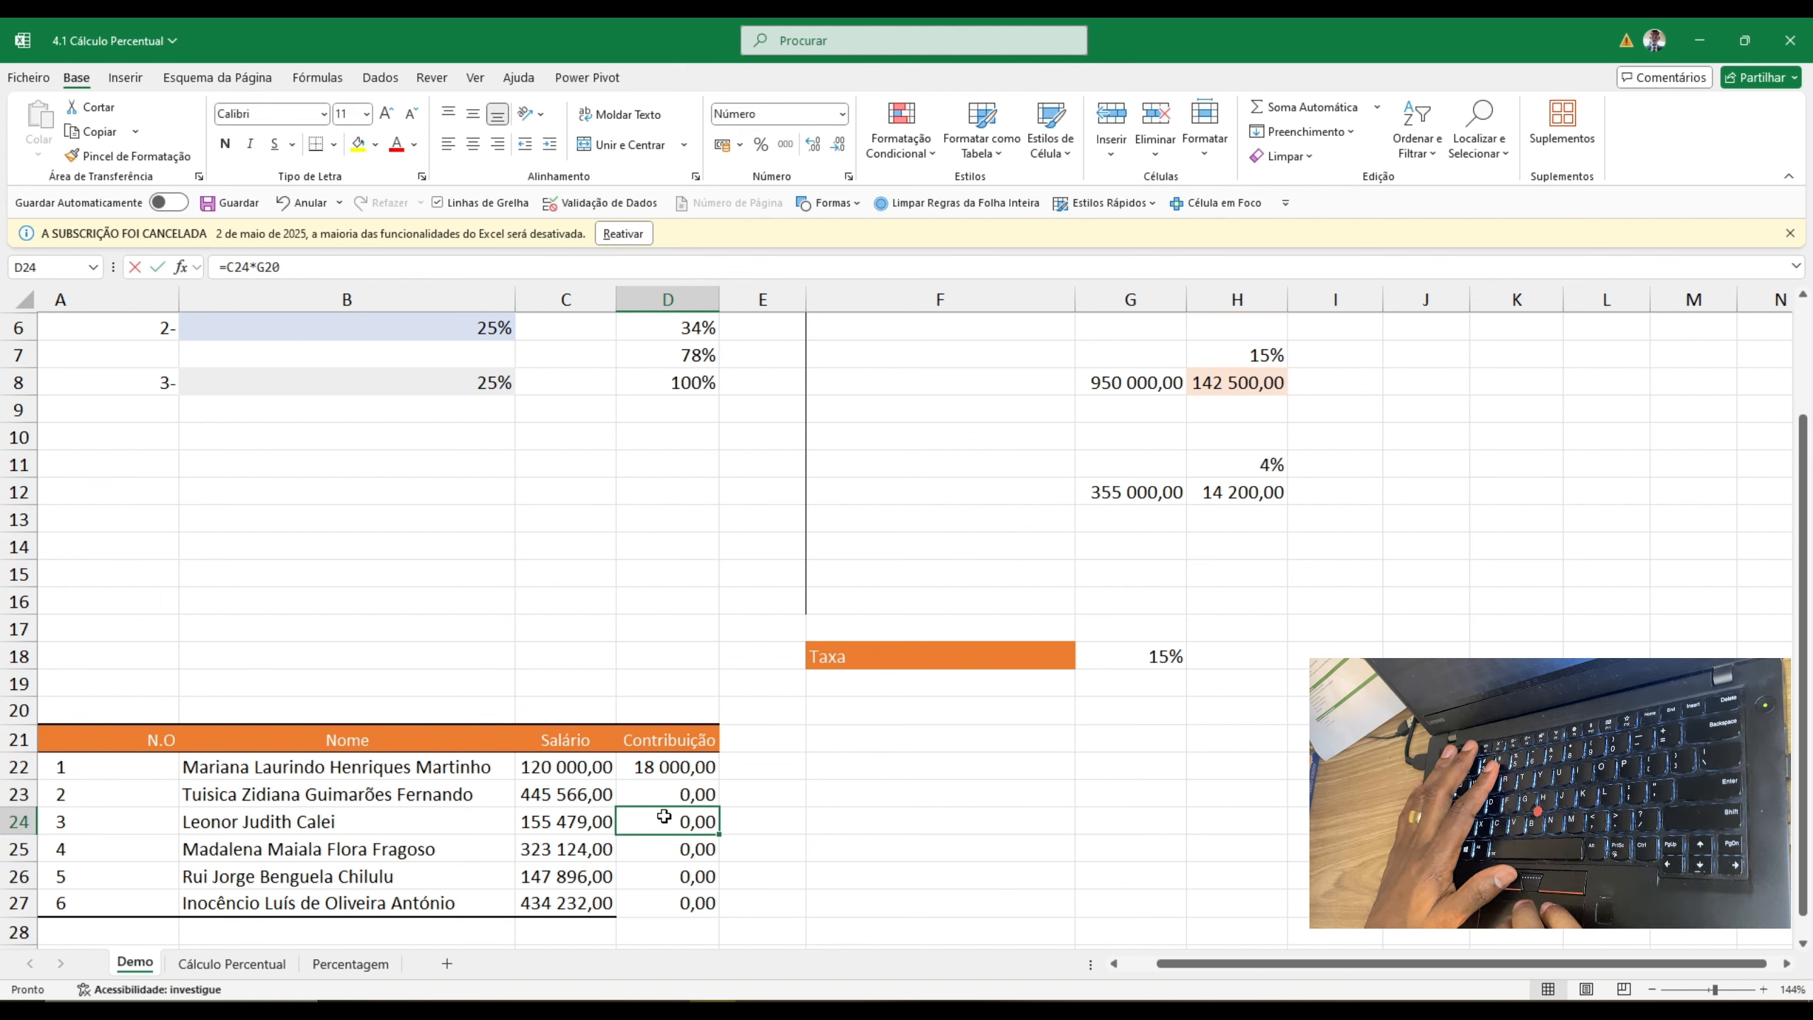
pyautogui.doubleClick(664, 816)
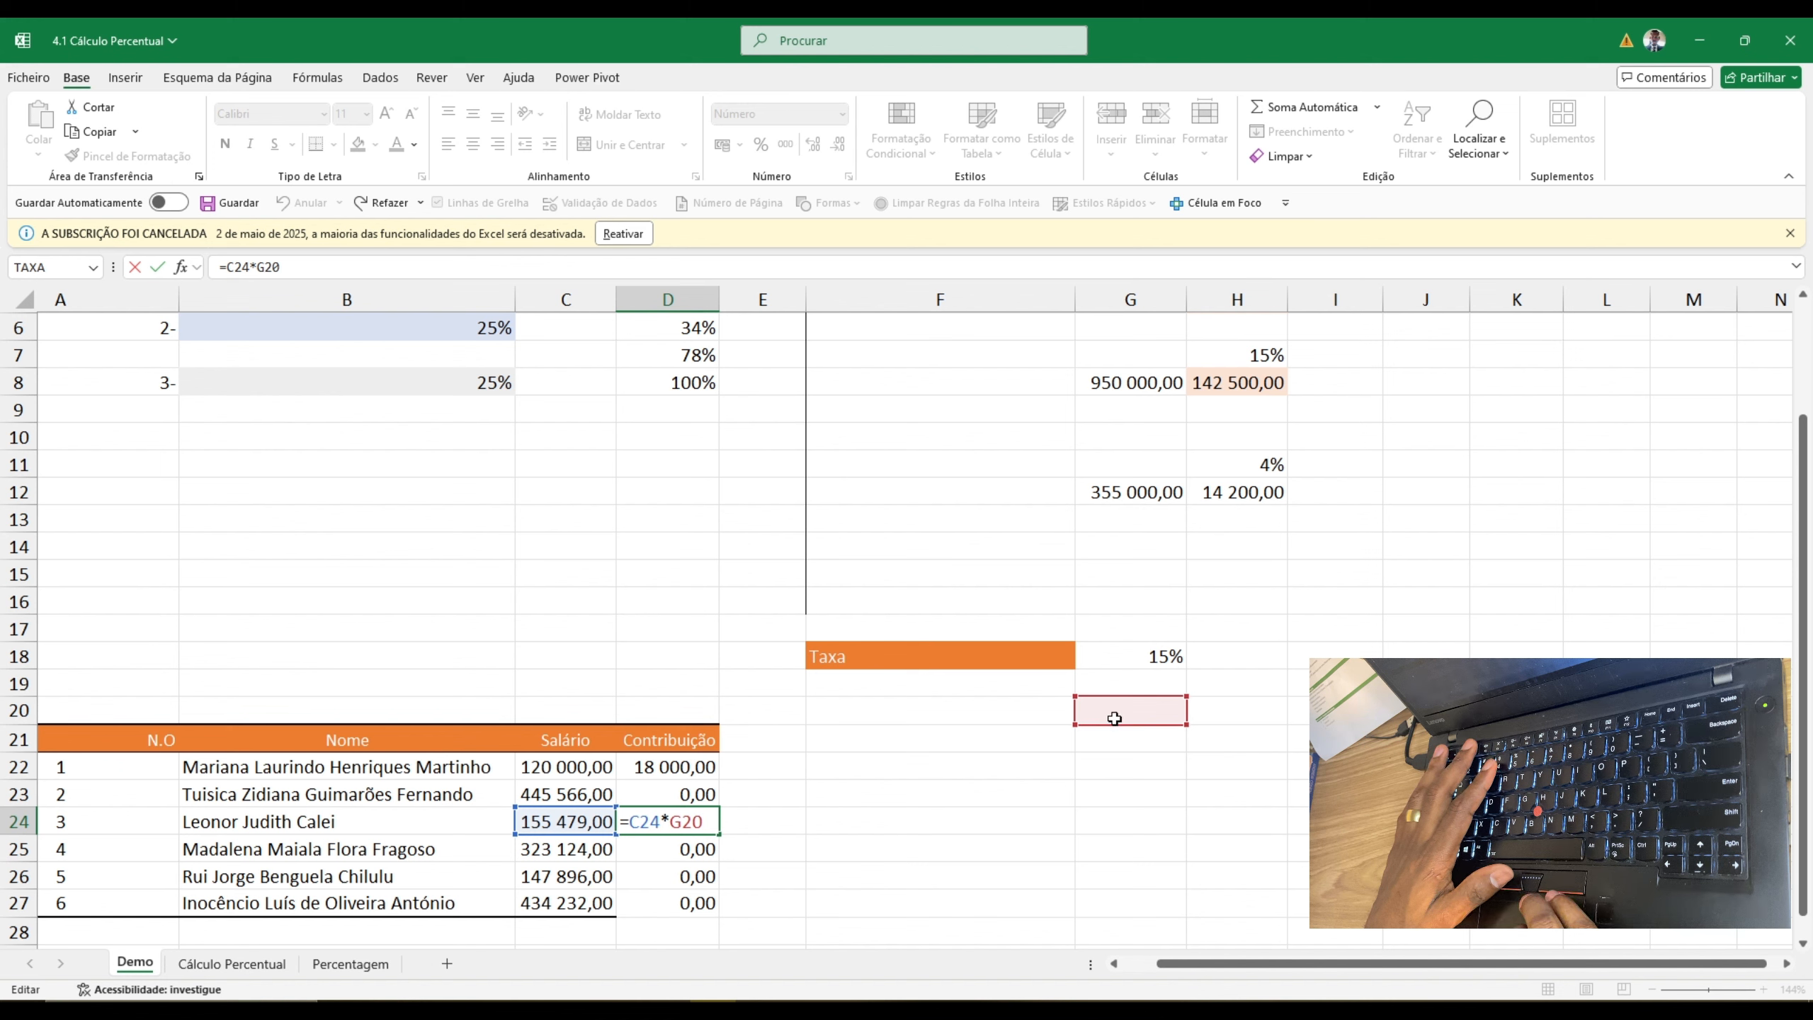
pyautogui.press('Return')
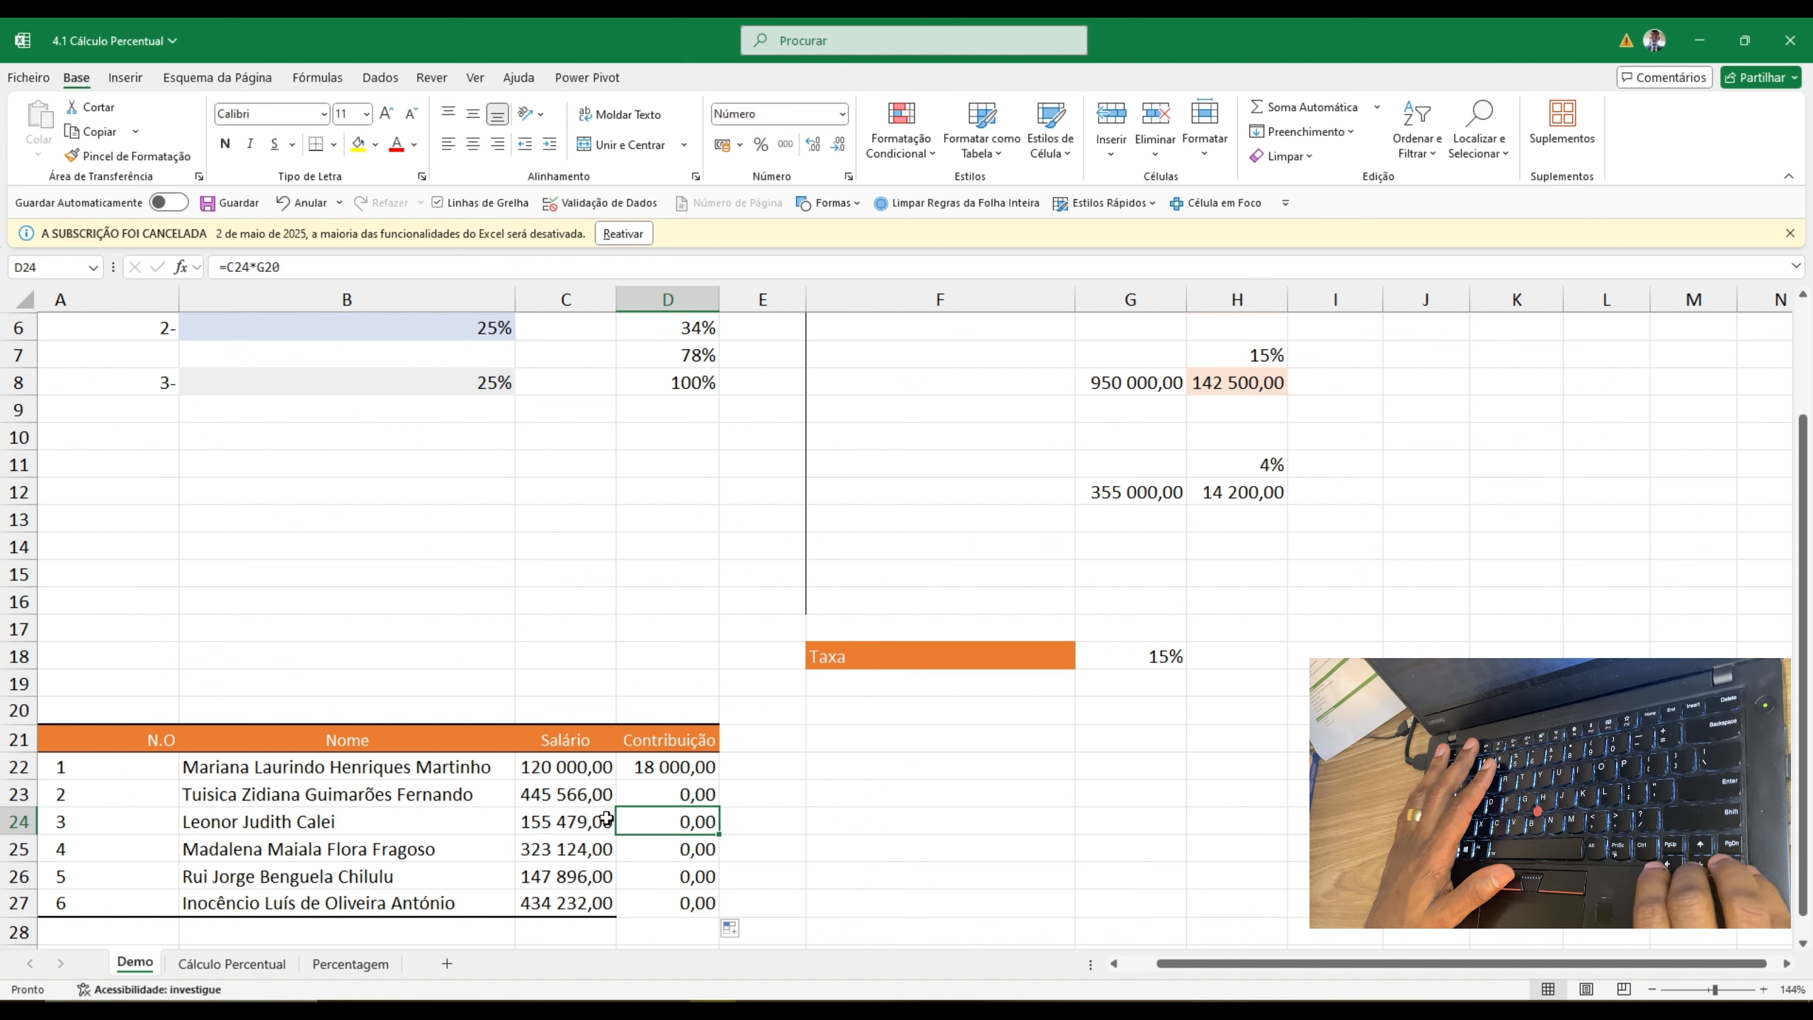
pyautogui.doubleClick(674, 847)
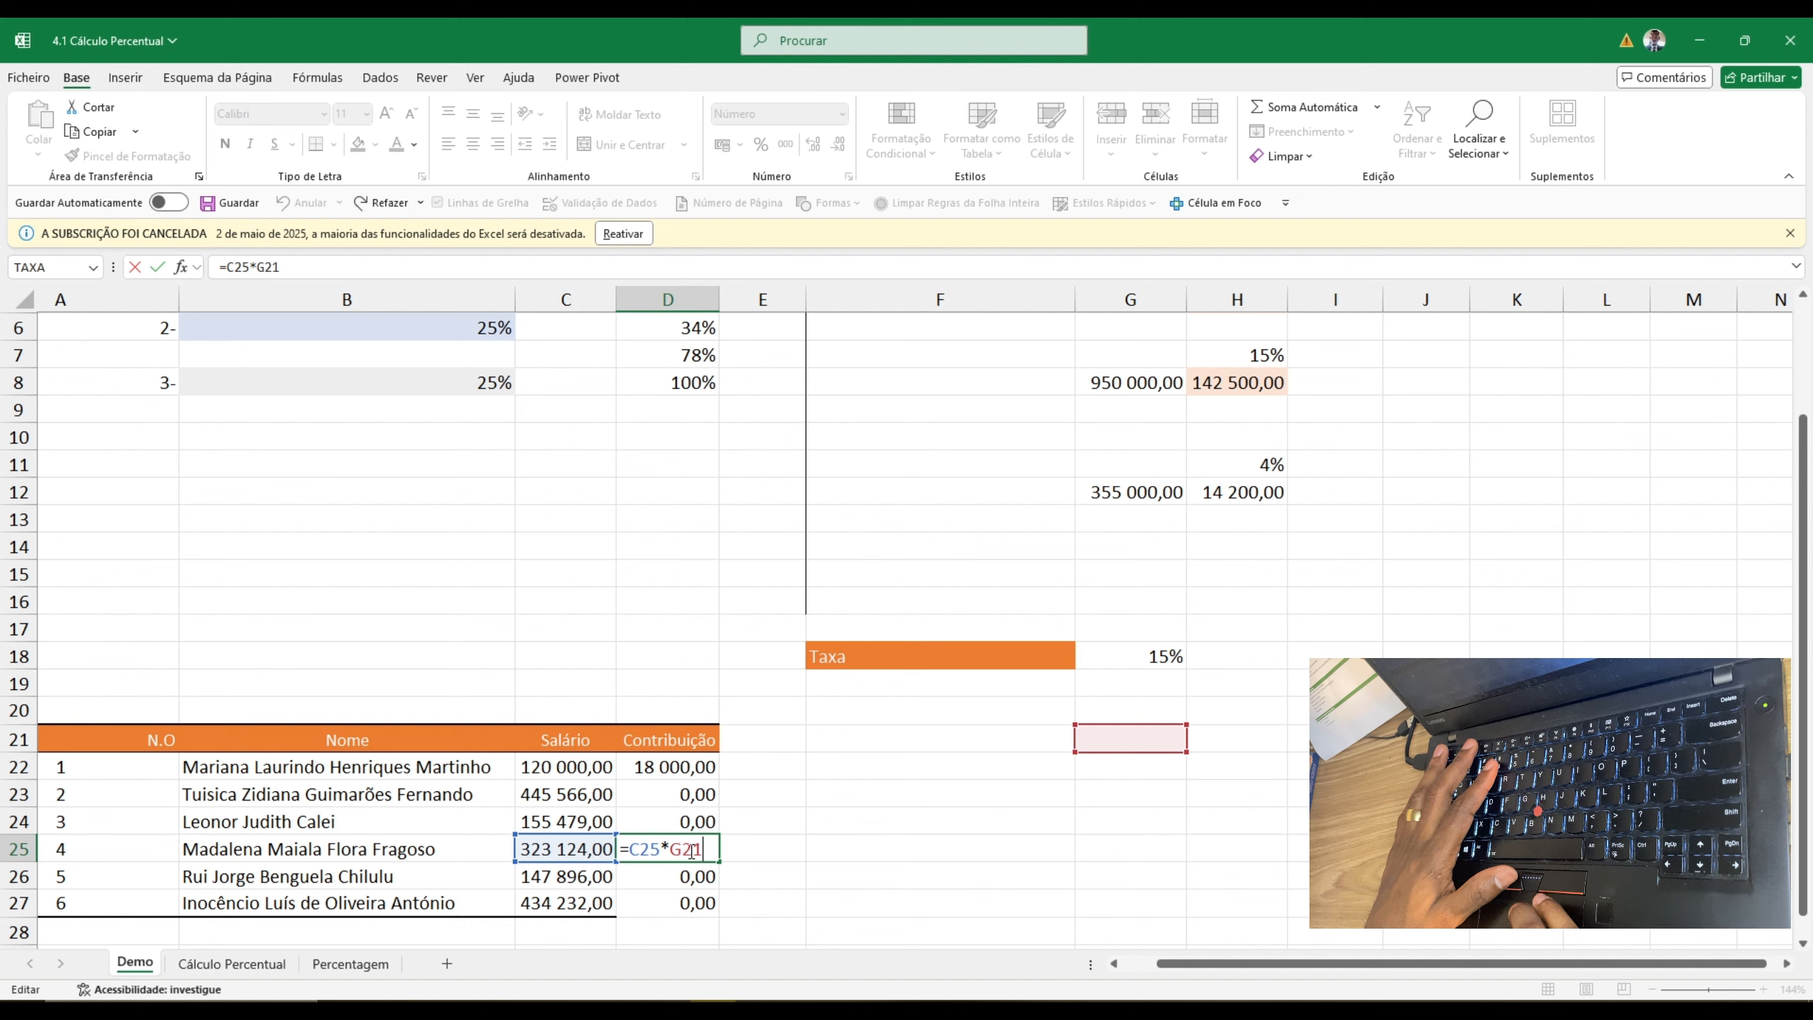
pyautogui.press('Return')
pyautogui.press('F2')
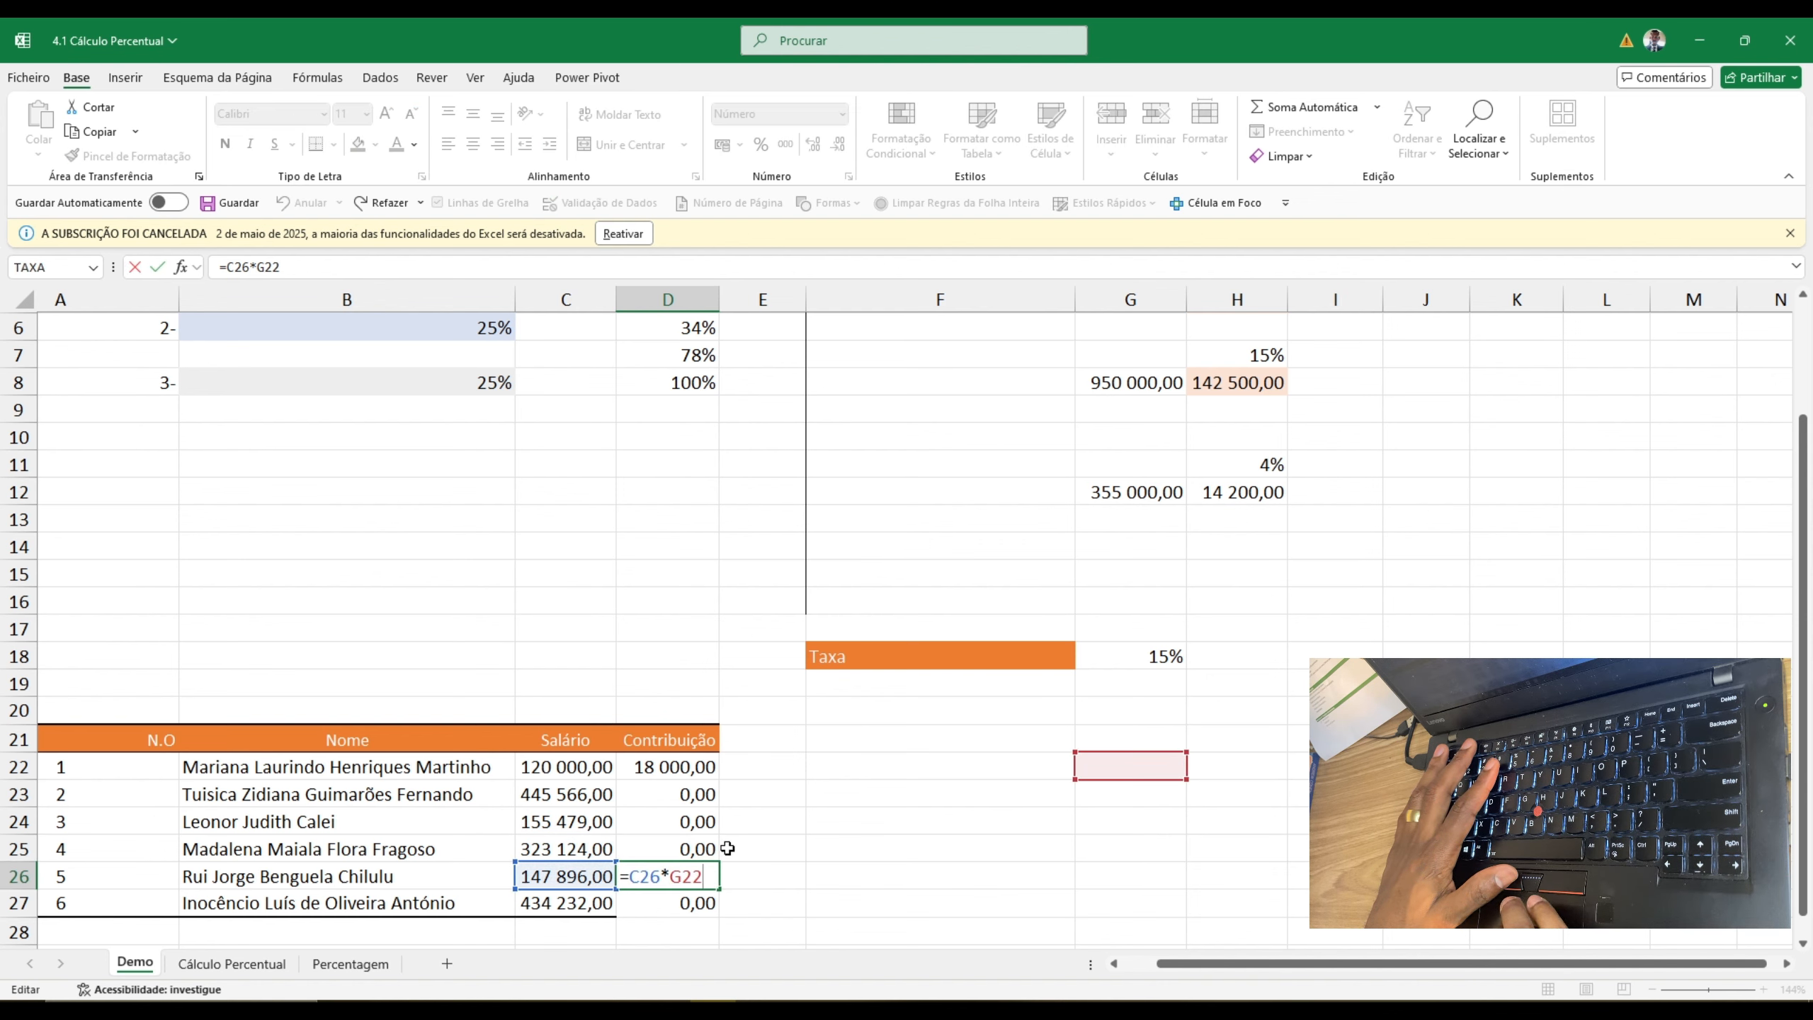
pyautogui.hotkey('ctrl', 'Return')
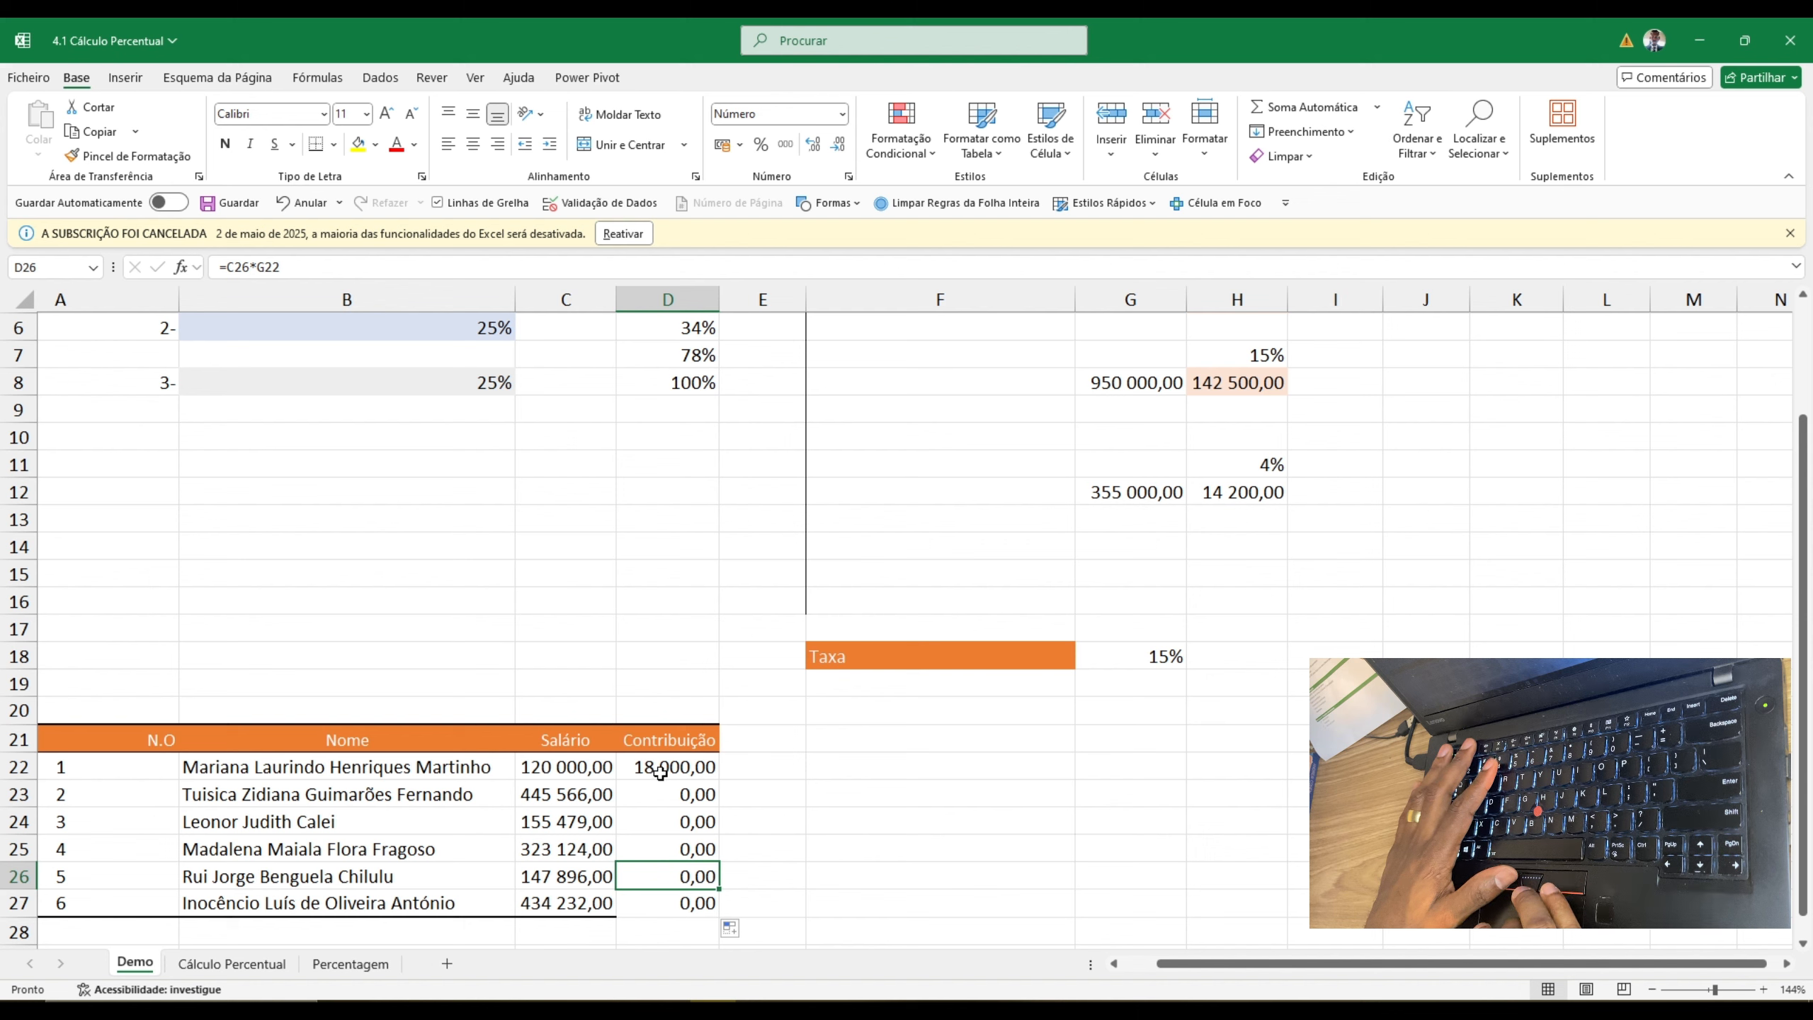
# - Go through the formulas in D22 to D26 row by row, comparing the salary cell each one references
pyautogui.doubleClick(663, 770)
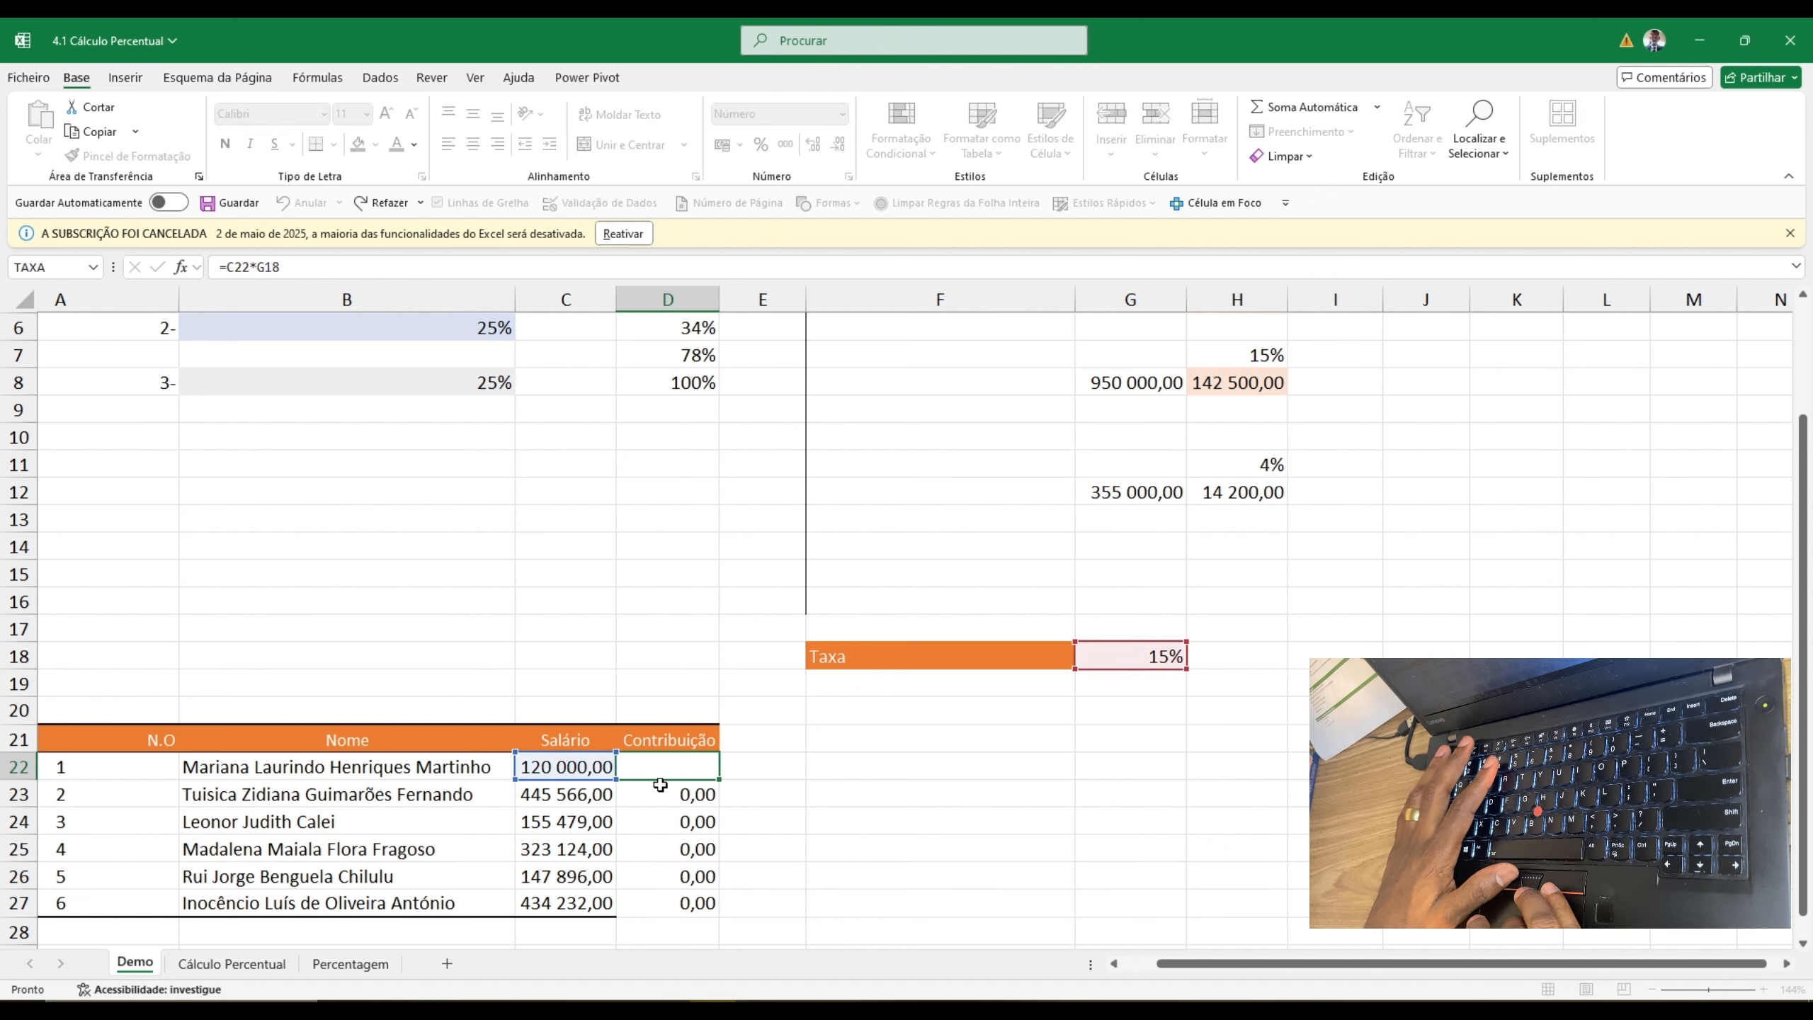
pyautogui.hotkey('ctrl', 'Return')
pyautogui.press('F2')
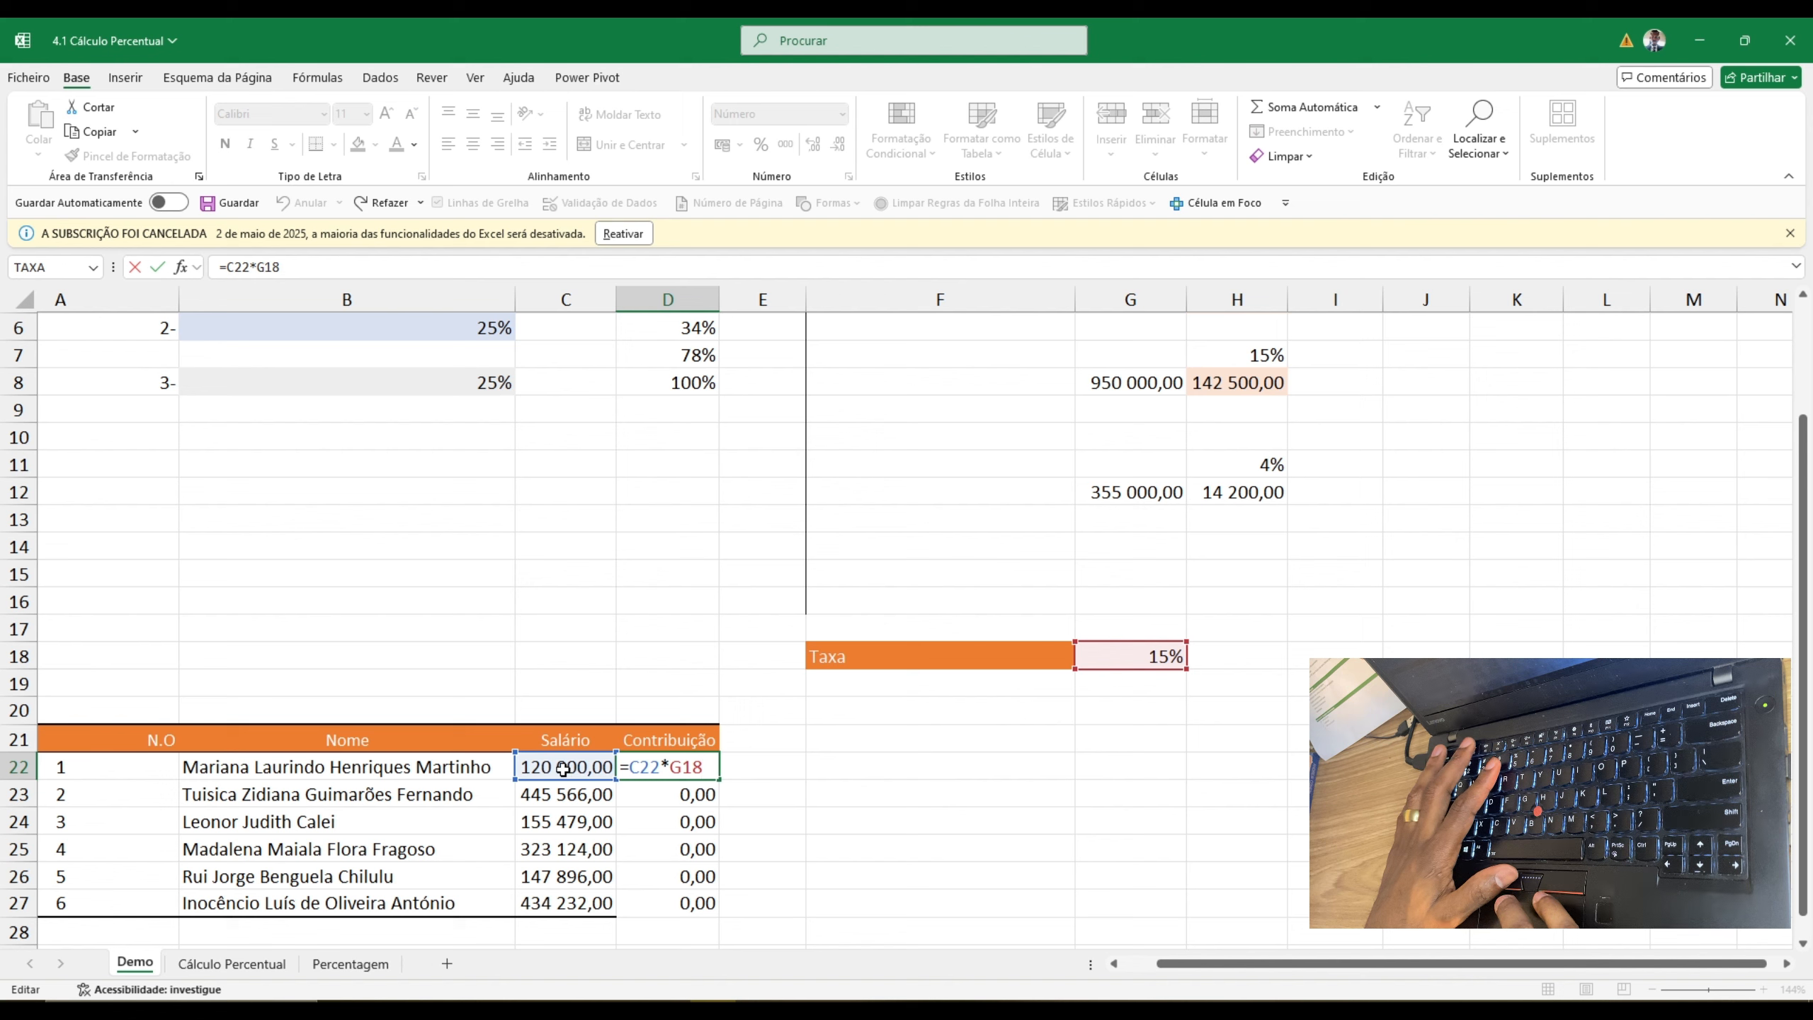
pyautogui.hotkey('ctrl', 'Return')
pyautogui.press('F2')
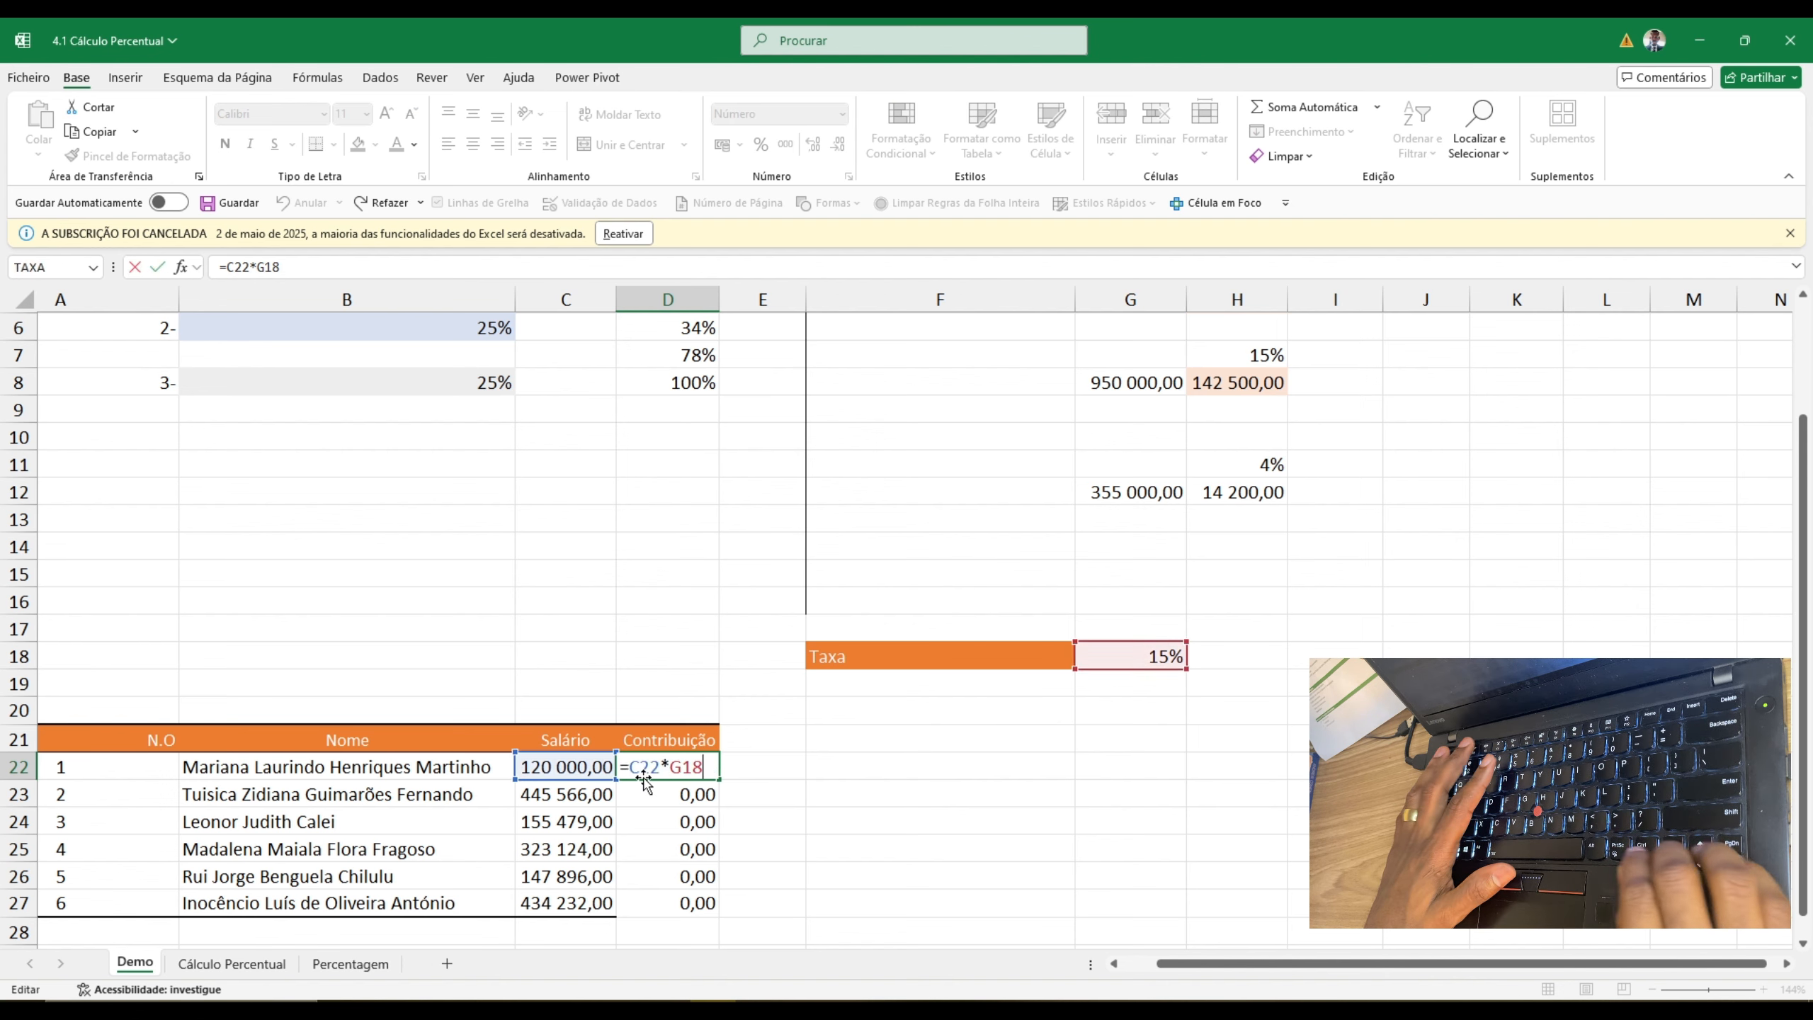
pyautogui.hotkey('ctrl', 'Return')
pyautogui.press('Down')
pyautogui.press('F2')
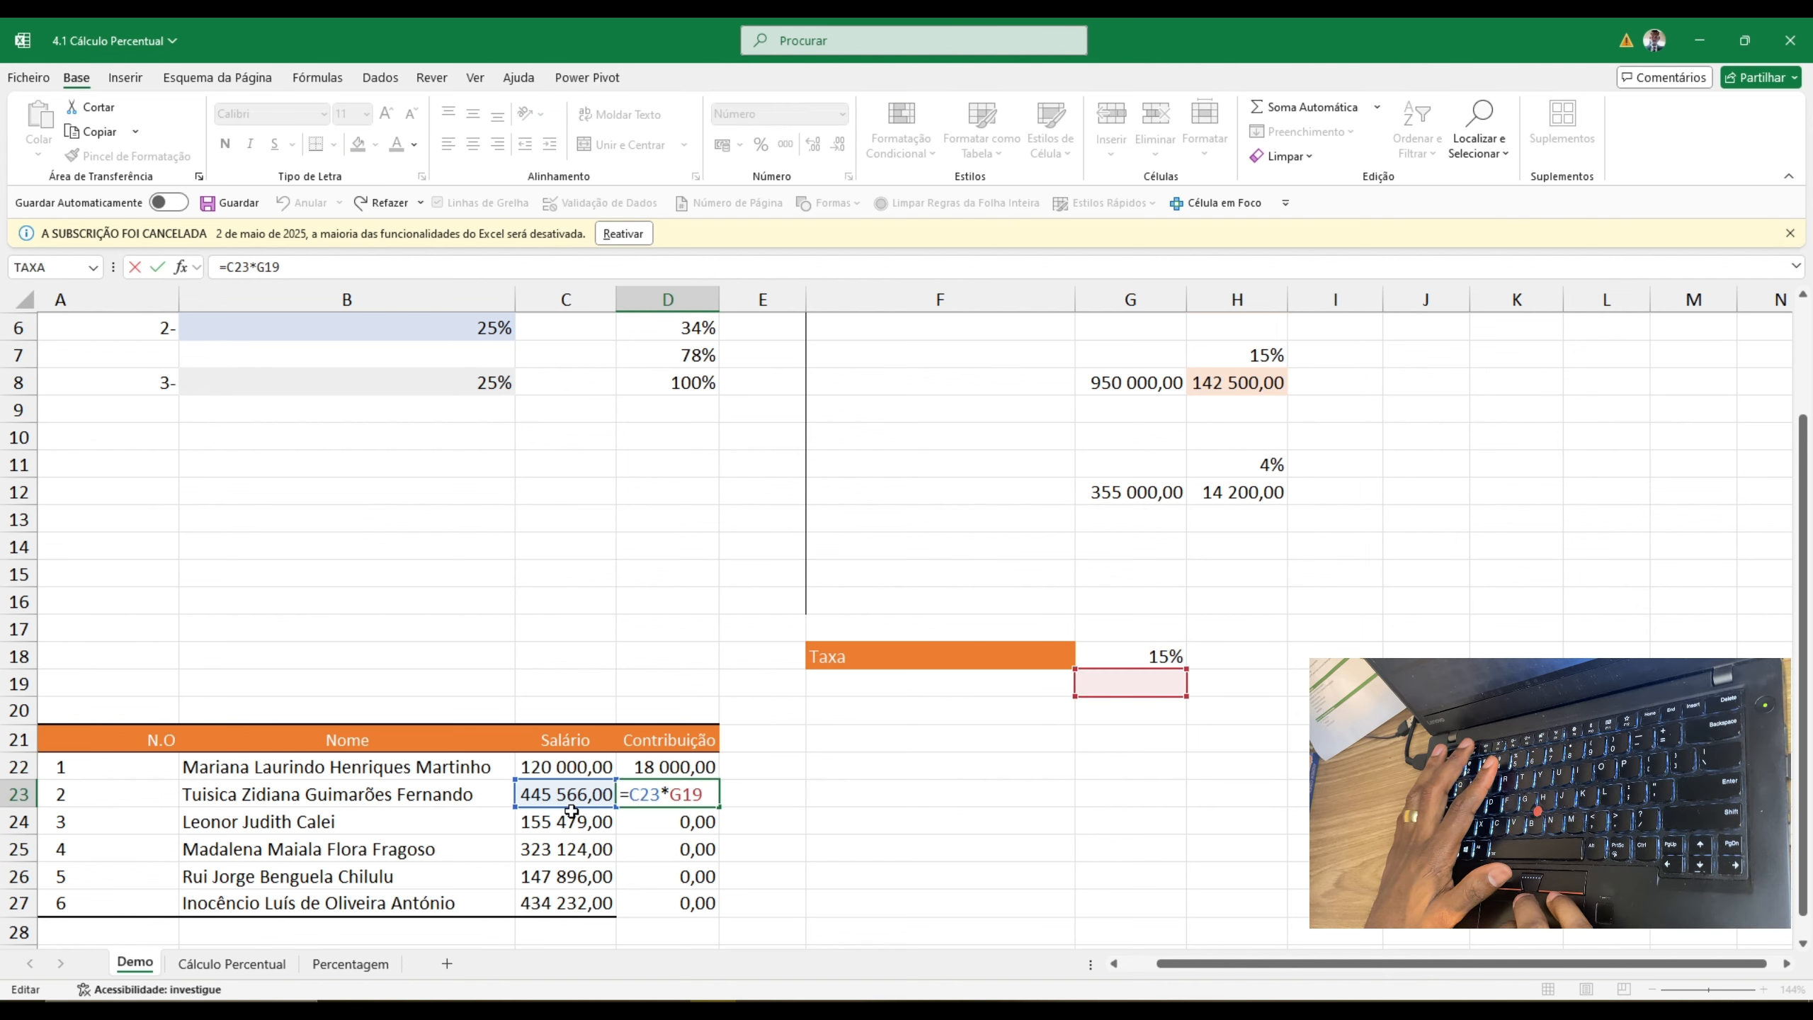
pyautogui.hotkey('ctrl', 'Return')
pyautogui.press('Down')
pyautogui.press('F2')
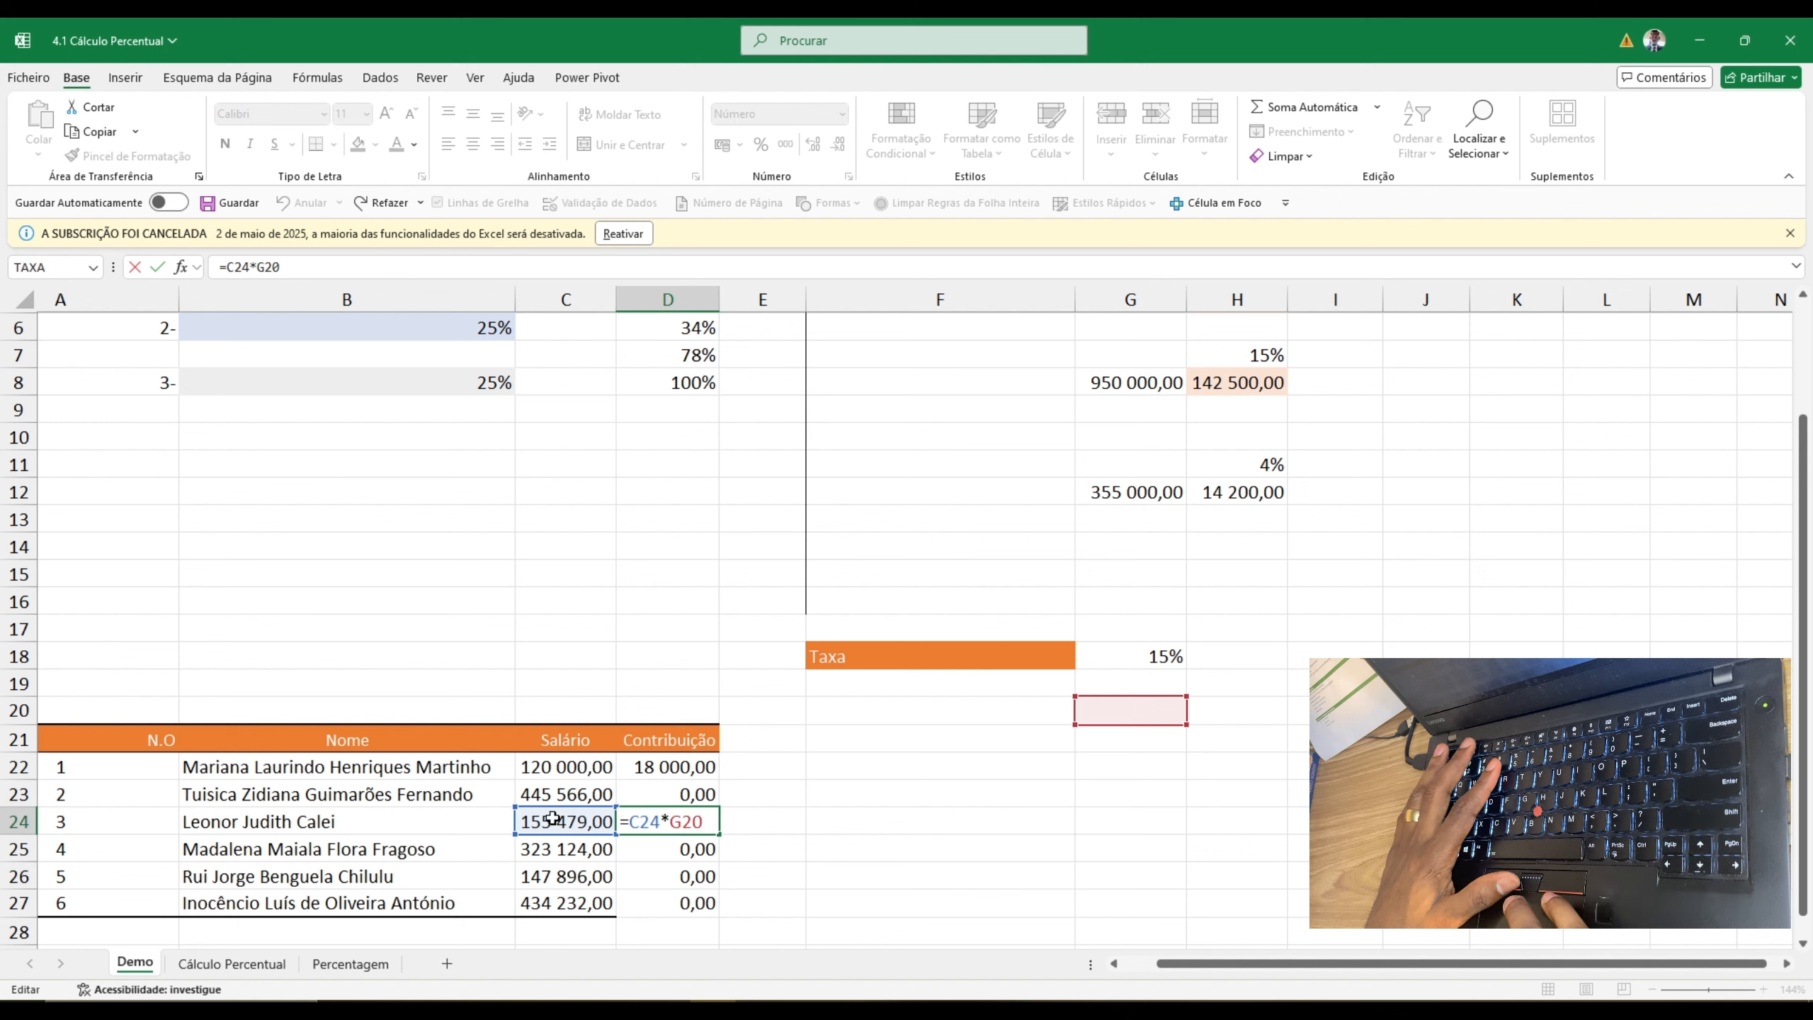
pyautogui.hotkey('ctrl', 'Return')
pyautogui.press('Down')
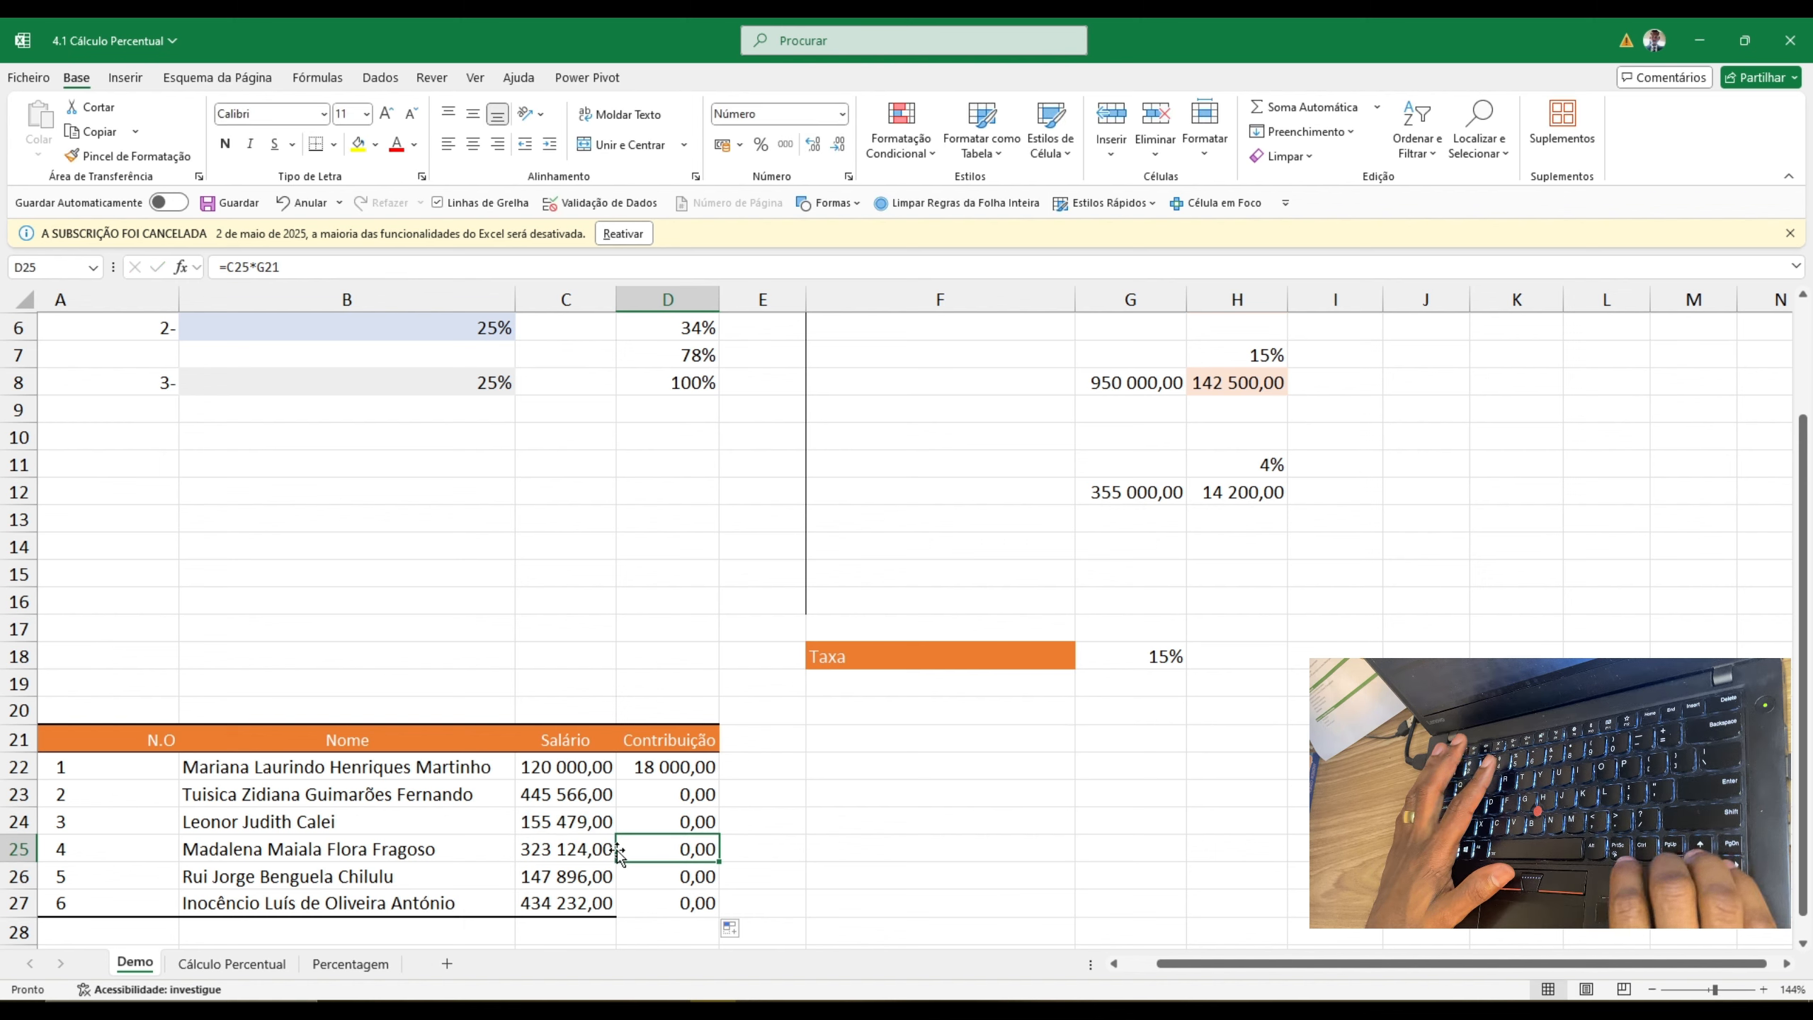
pyautogui.press('F2')
pyautogui.hotkey('ctrl', 'Return')
pyautogui.press('Down')
pyautogui.press('F2')
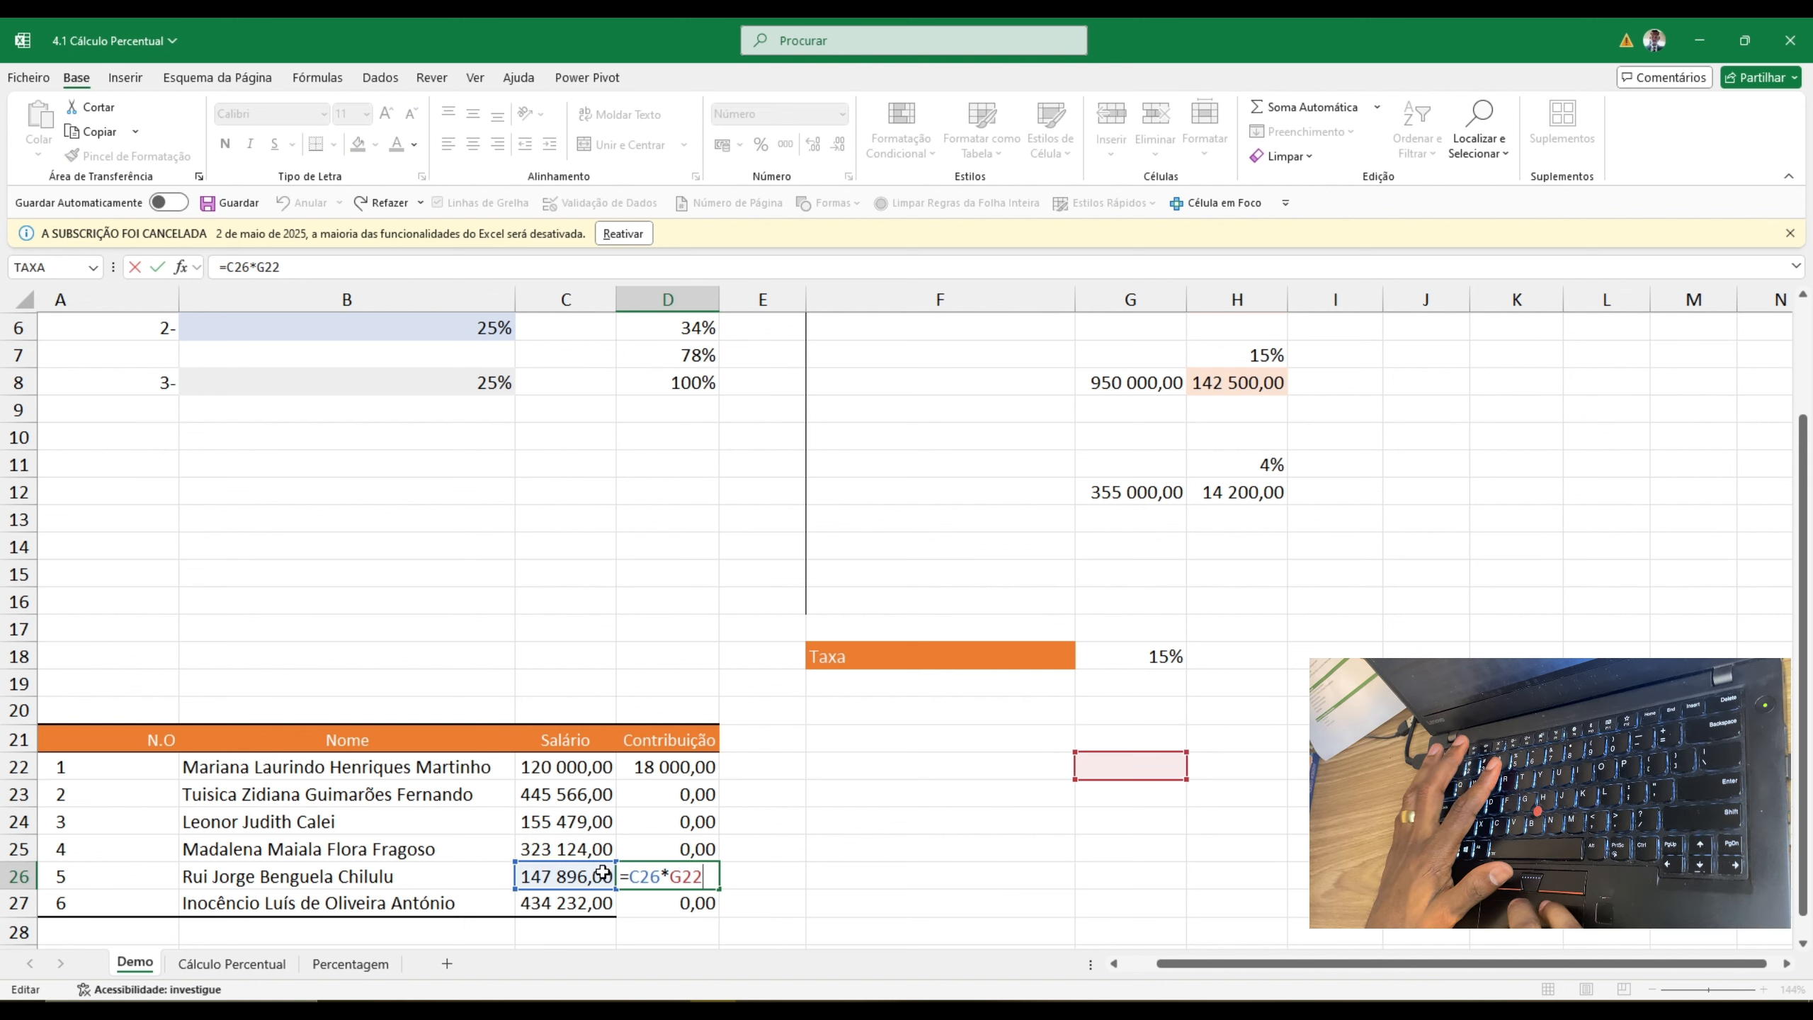
pyautogui.hotkey('ctrl', 'Return')
# - Compare the rate references in the formulas of D22 to D26 with the Taxa cell G18
pyautogui.click(657, 764)
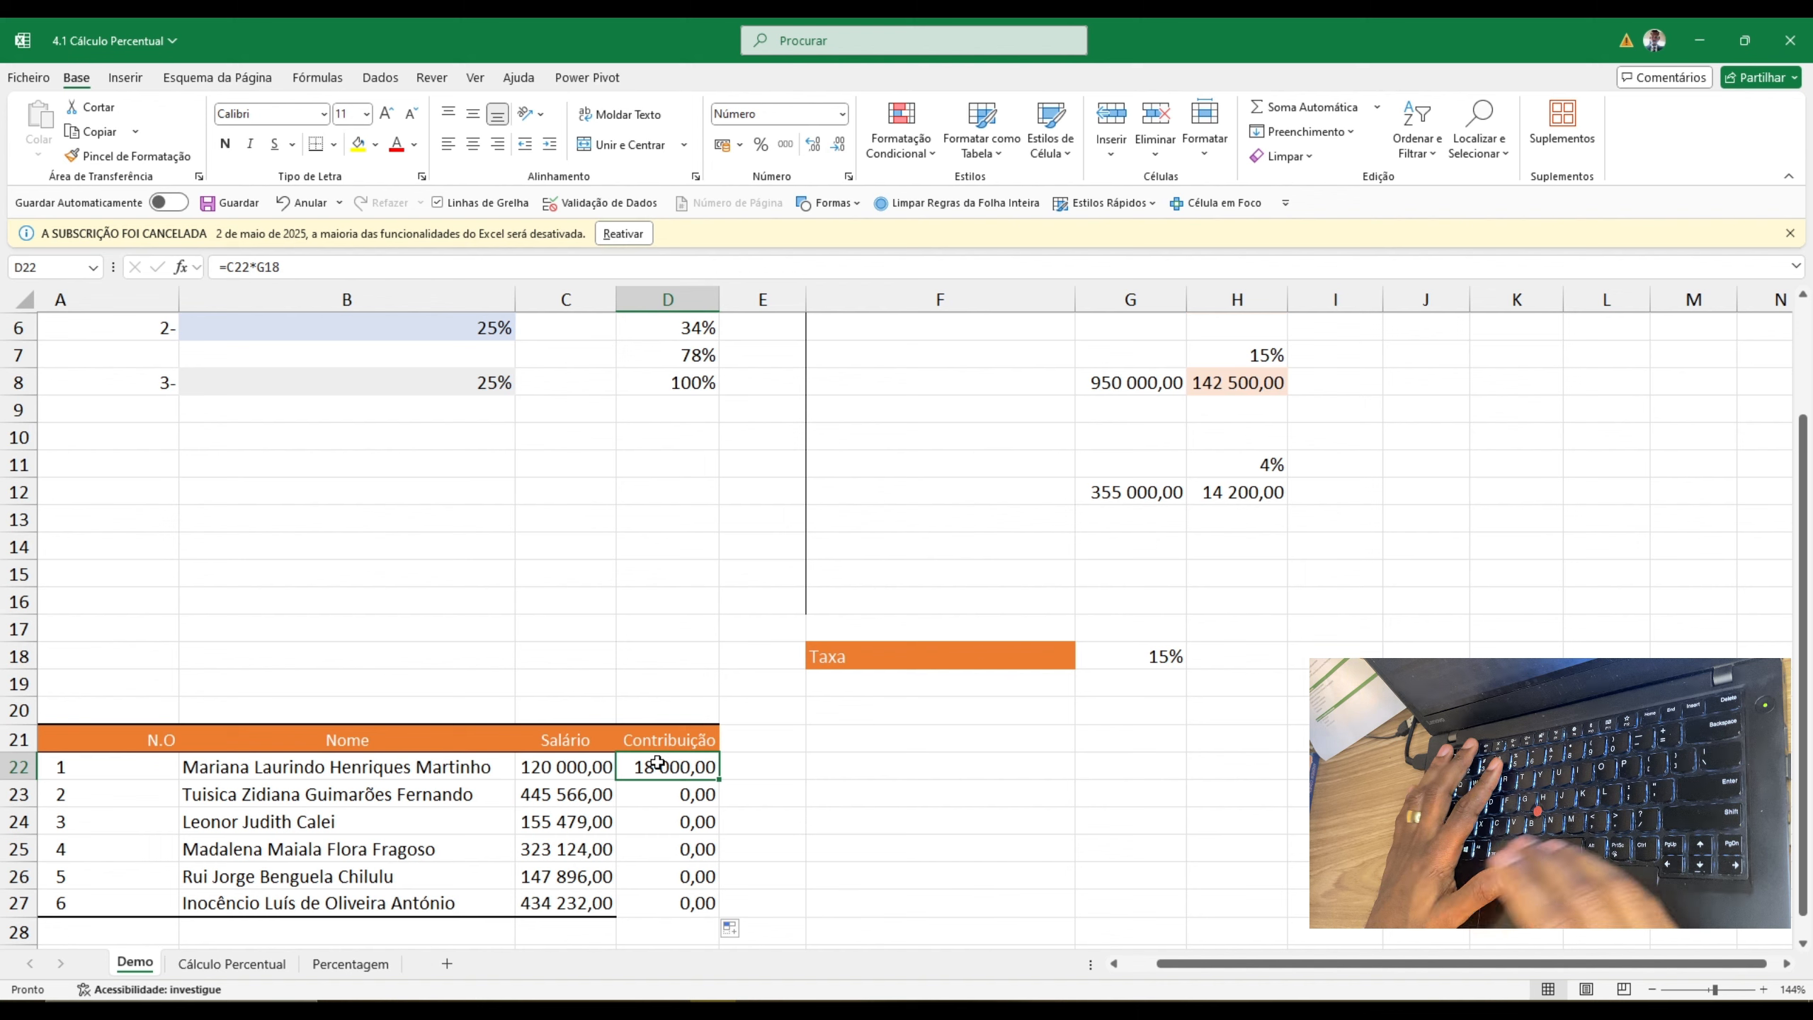
pyautogui.press('F2')
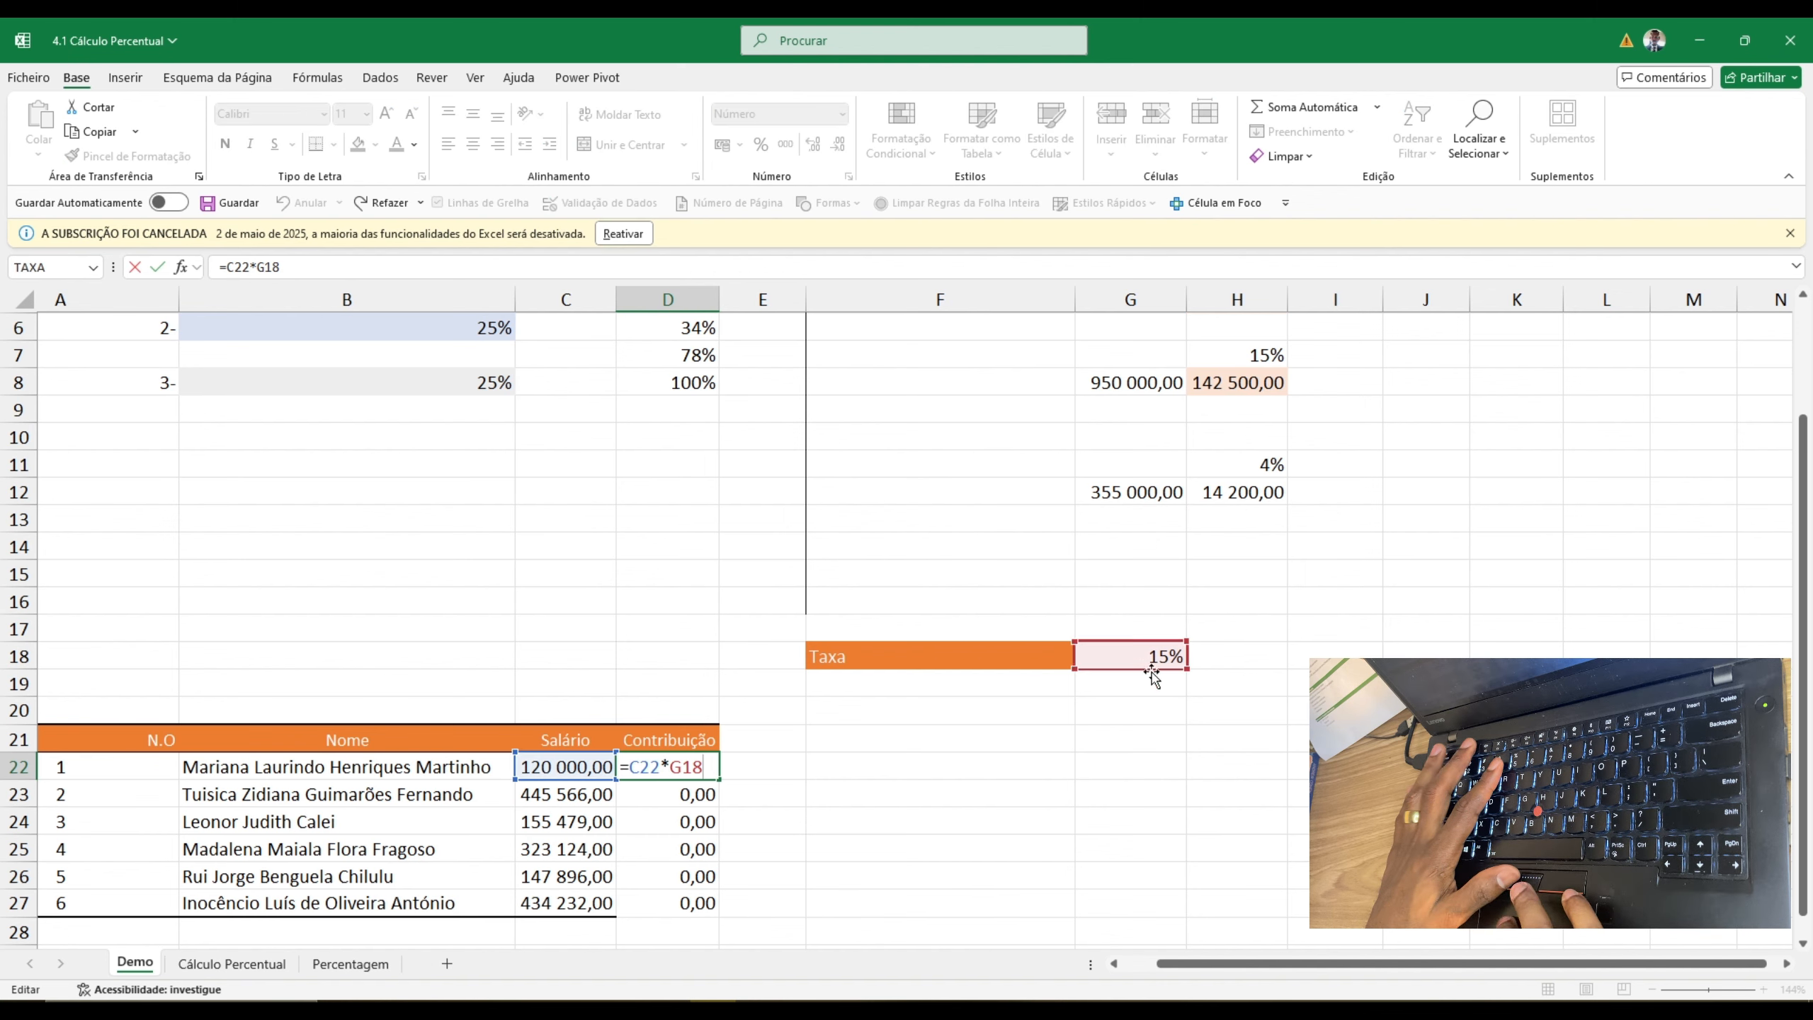
pyautogui.hotkey('ctrl', 'Return')
pyautogui.press('Down')
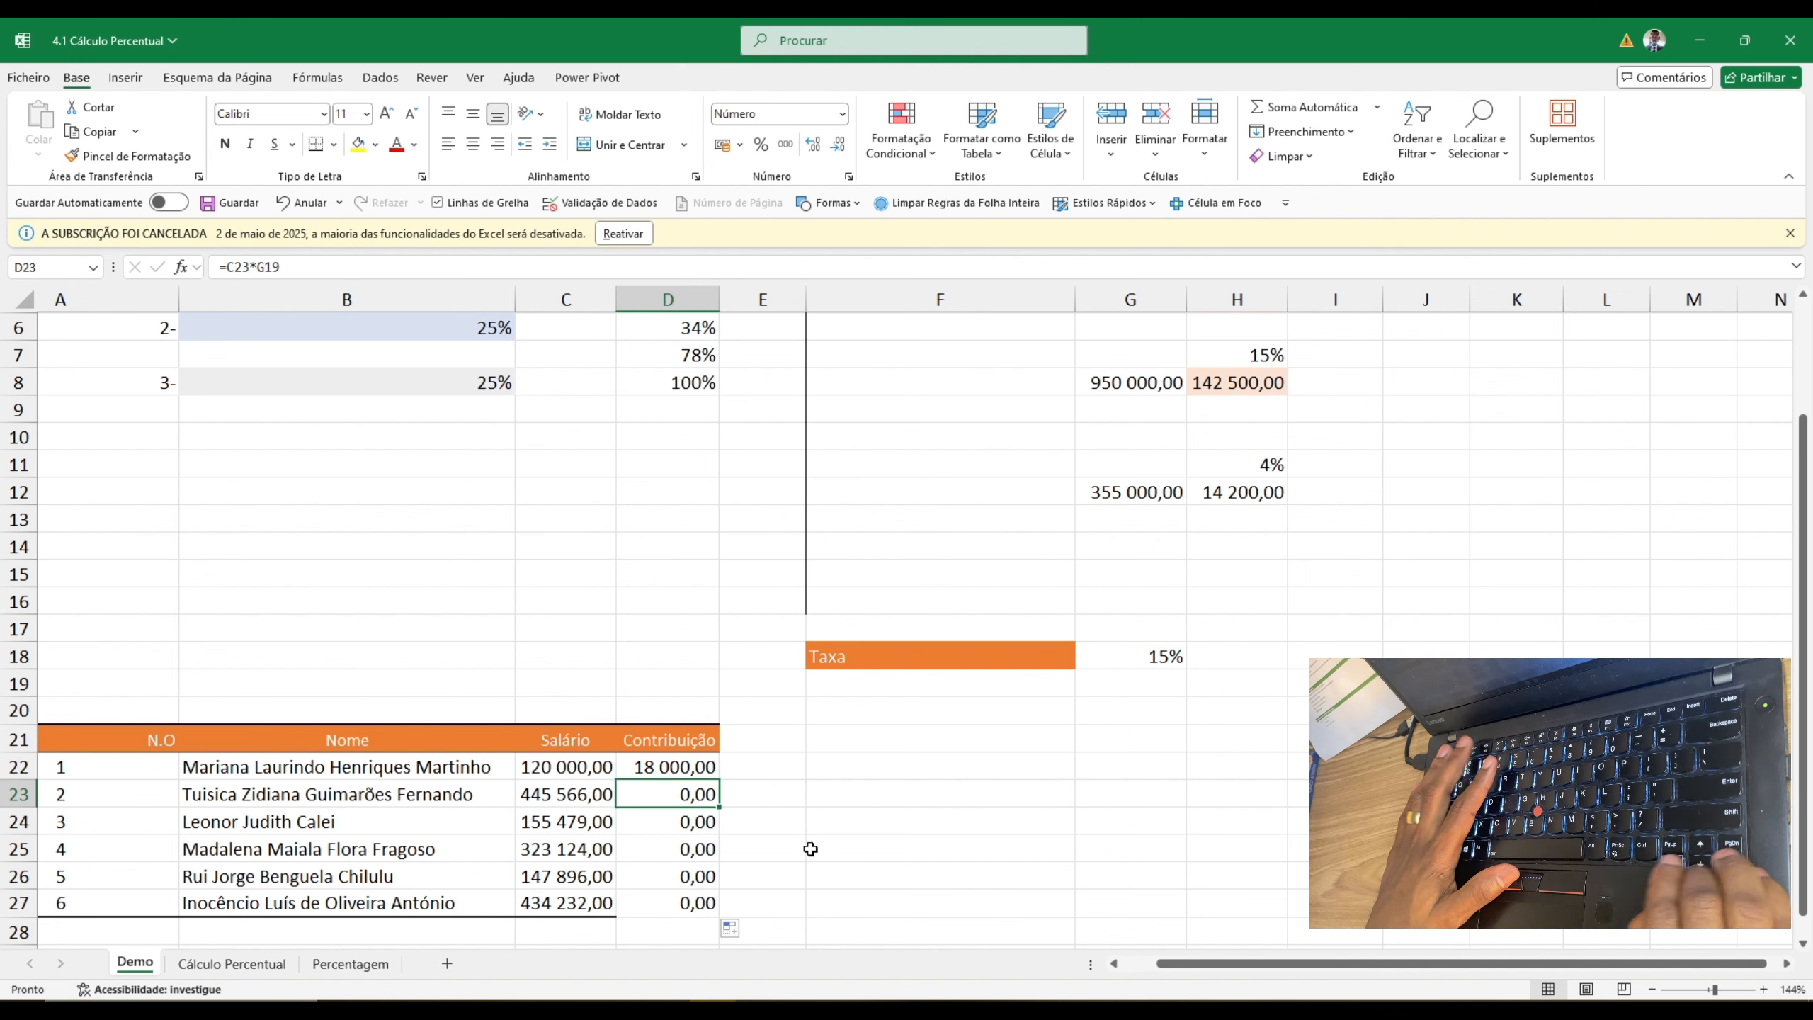
pyautogui.press('F2')
pyautogui.press('Return')
pyautogui.press('F2')
pyautogui.press('Escape')
pyautogui.press('Down')
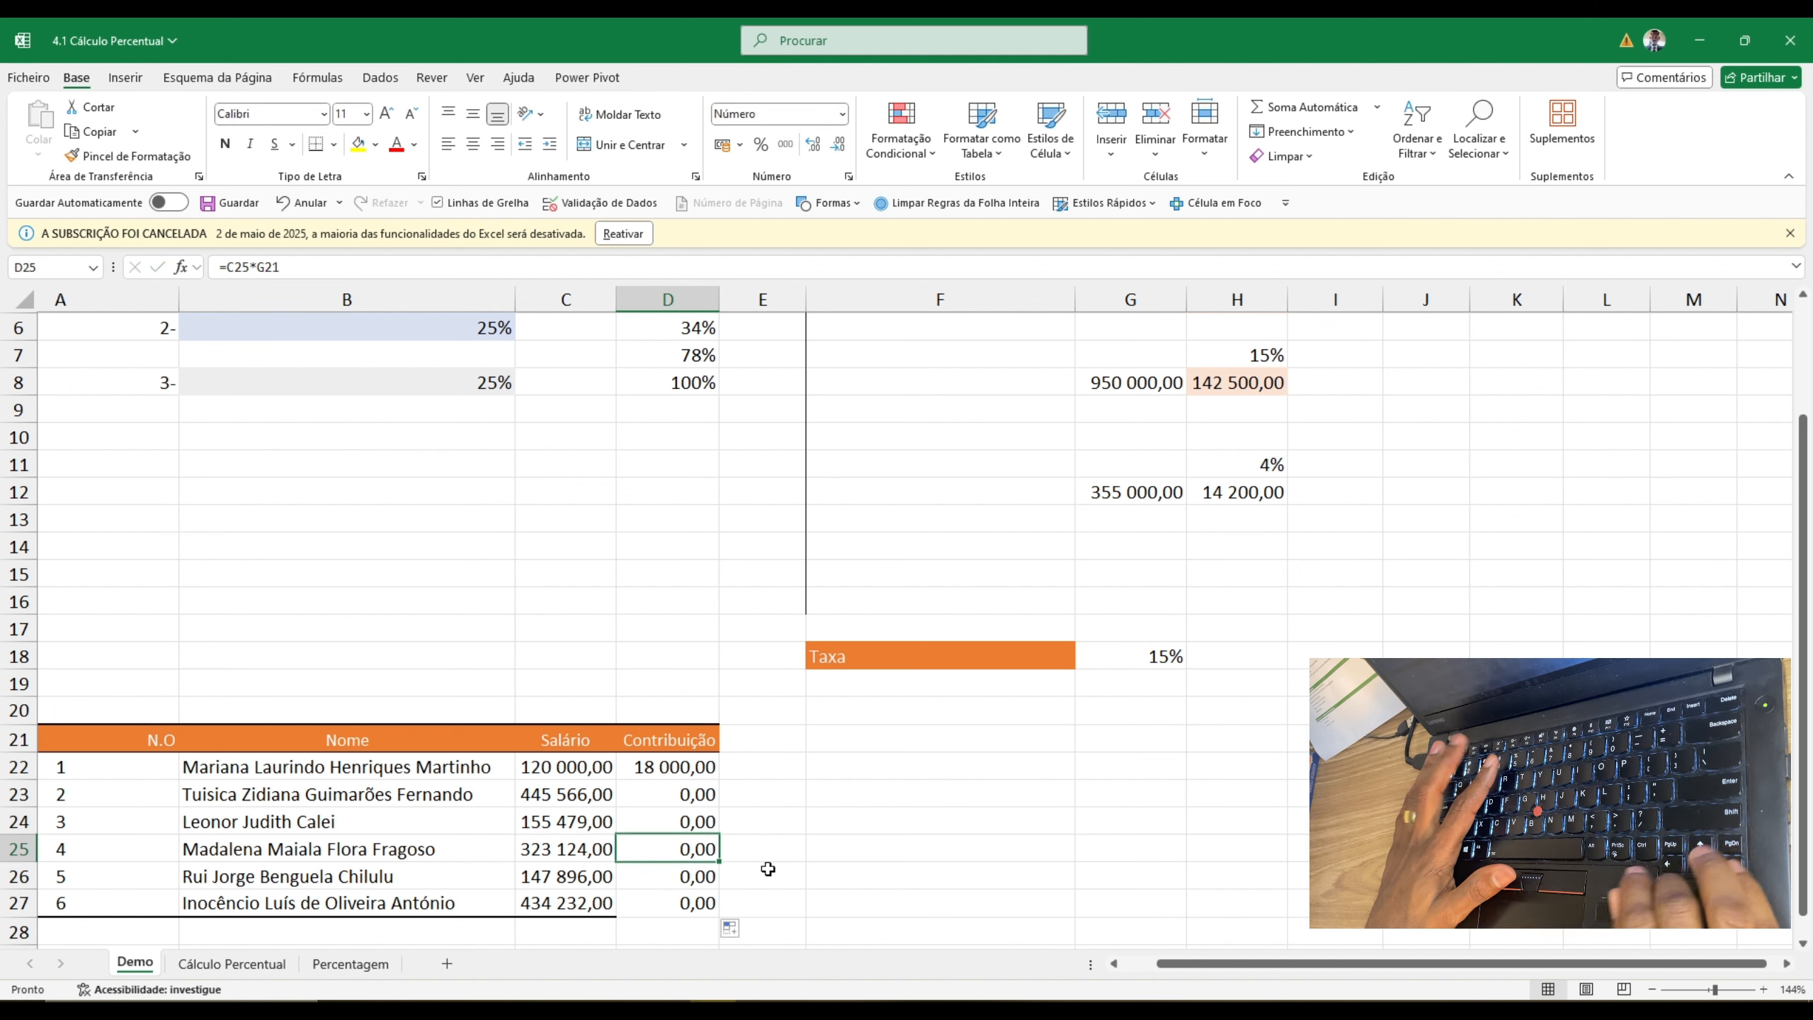
pyautogui.press('F2')
pyautogui.press('Escape')
pyautogui.press('Down')
pyautogui.press('F2')
pyautogui.press('Escape')
# - Review how the row number of the rate reference shifts between D22 and its copies in D23 to D25
pyautogui.click(652, 768)
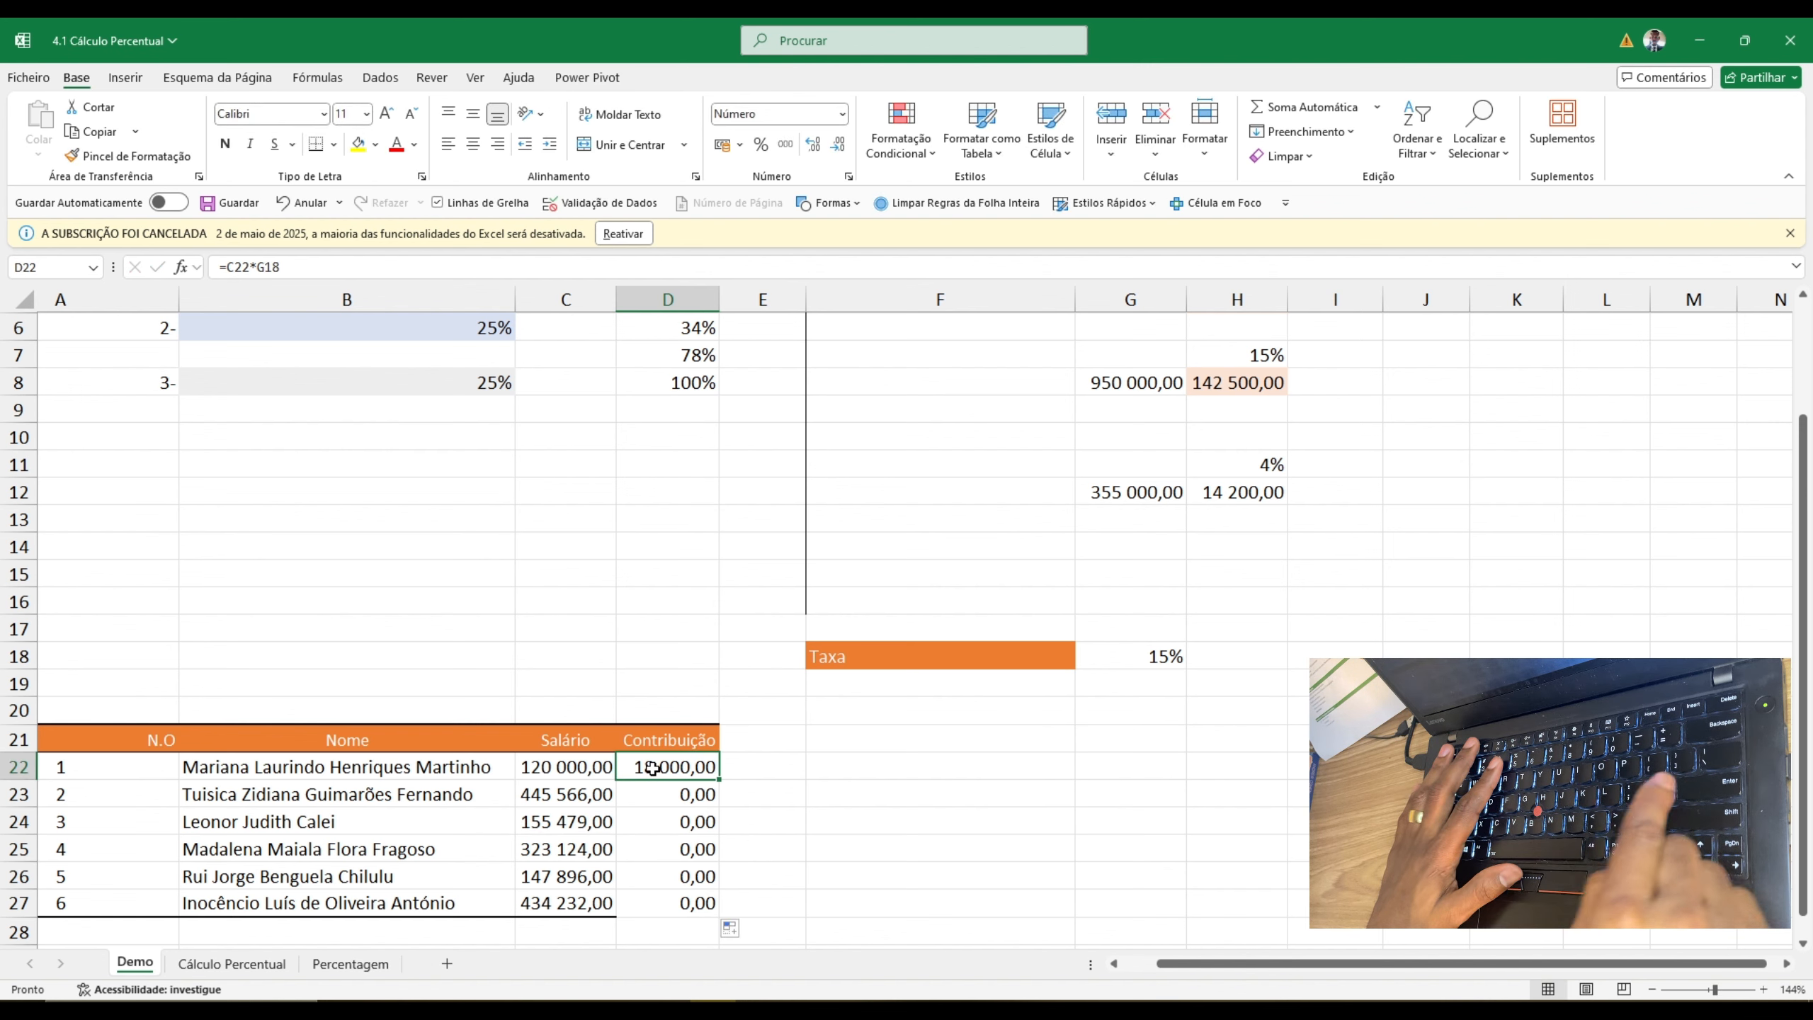
pyautogui.press('F2')
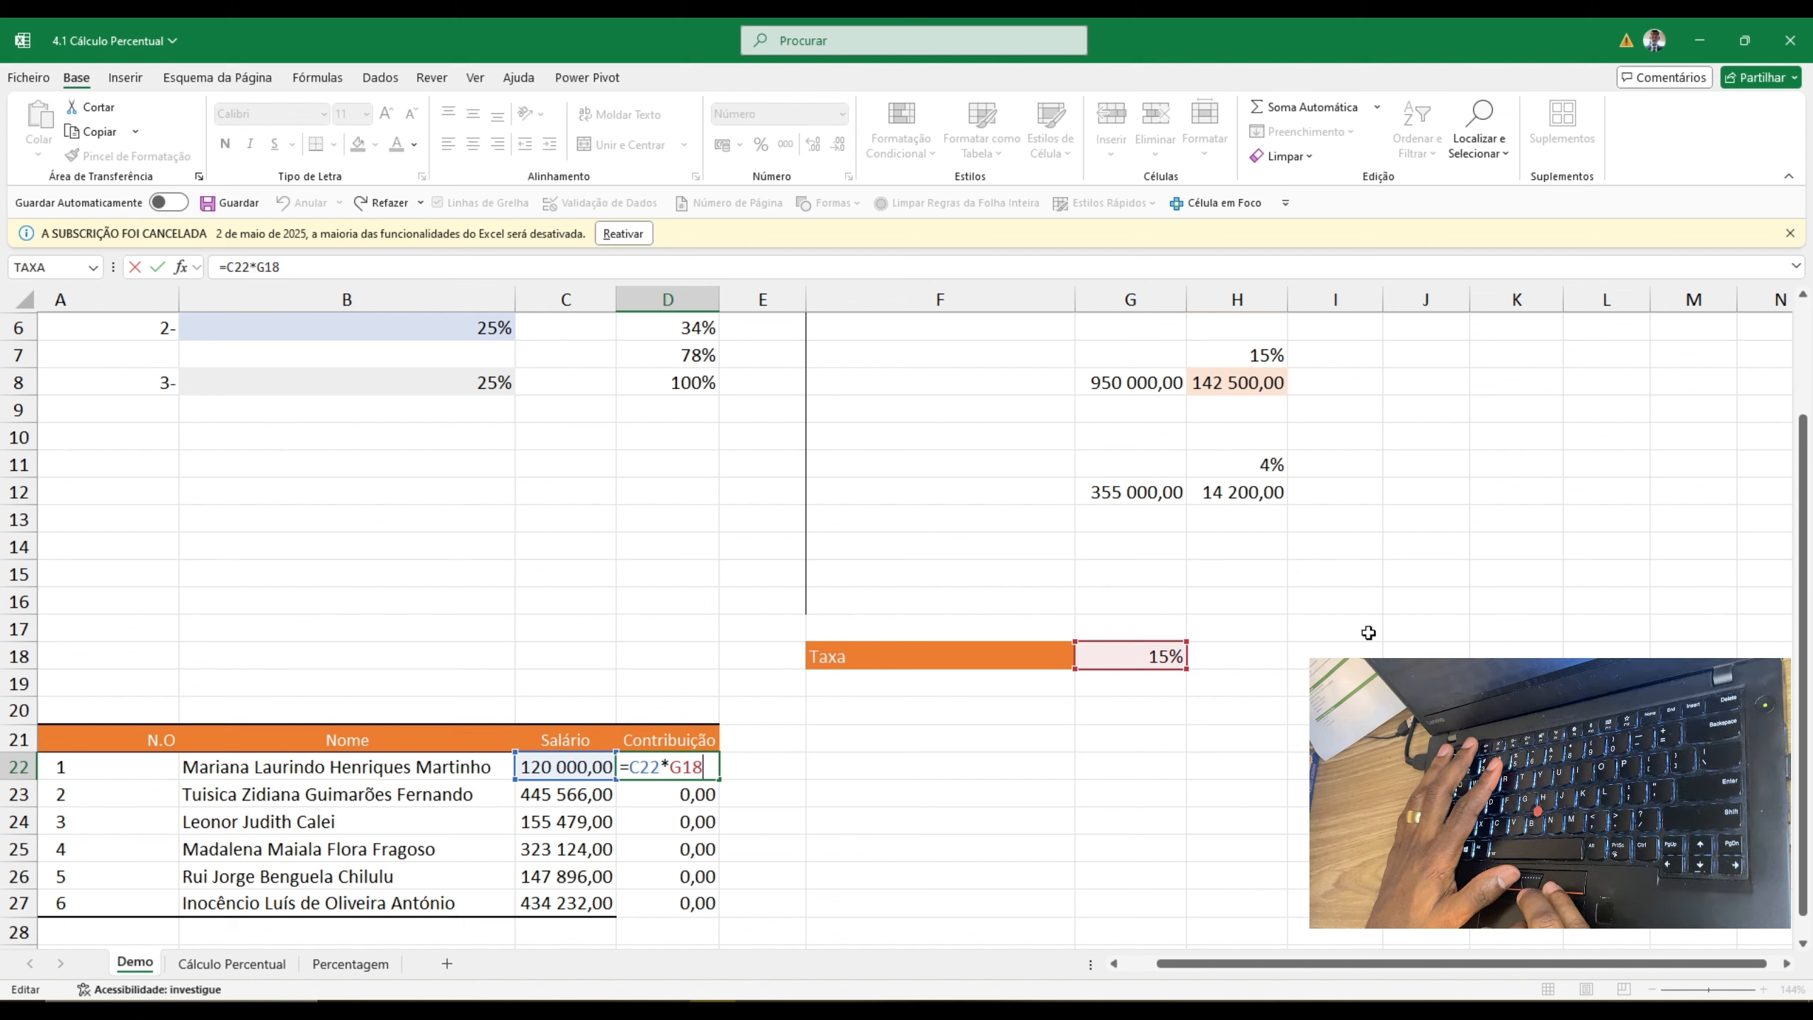
pyautogui.hotkey('ctrl', 'Return')
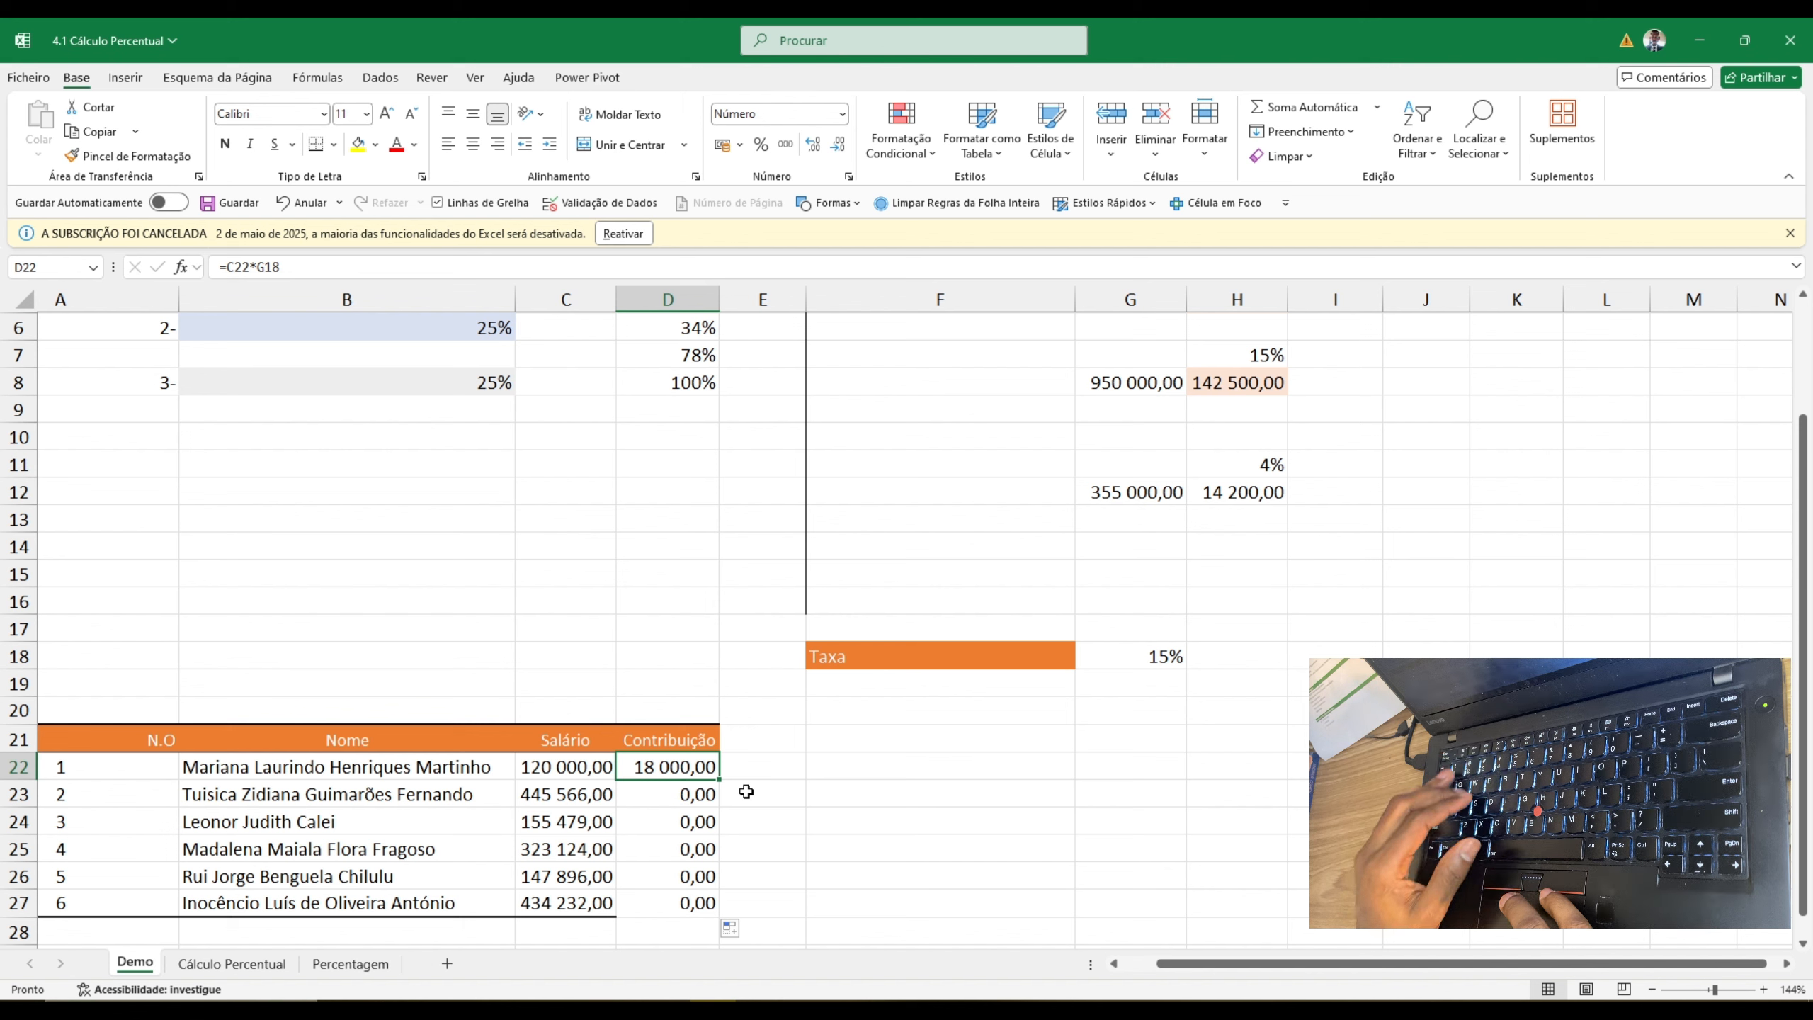
pyautogui.doubleClick(686, 768)
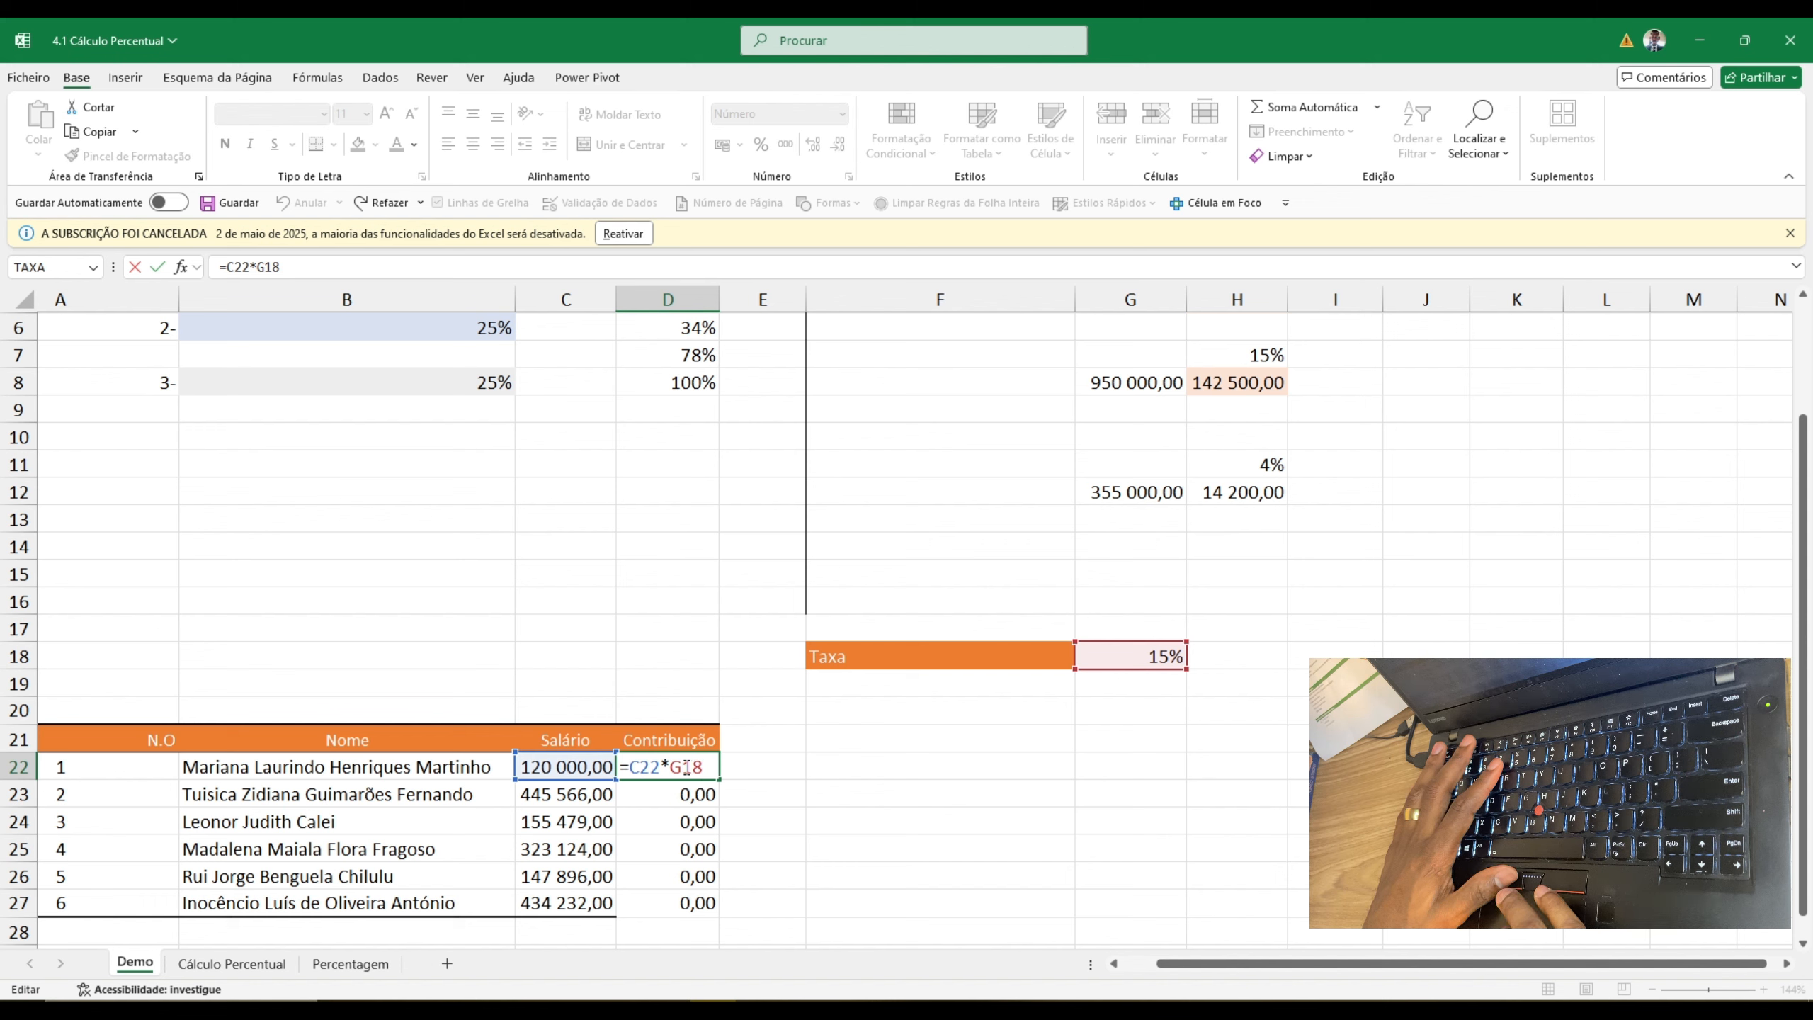
pyautogui.hotkey('ctrl', 'Return')
pyautogui.press('Down')
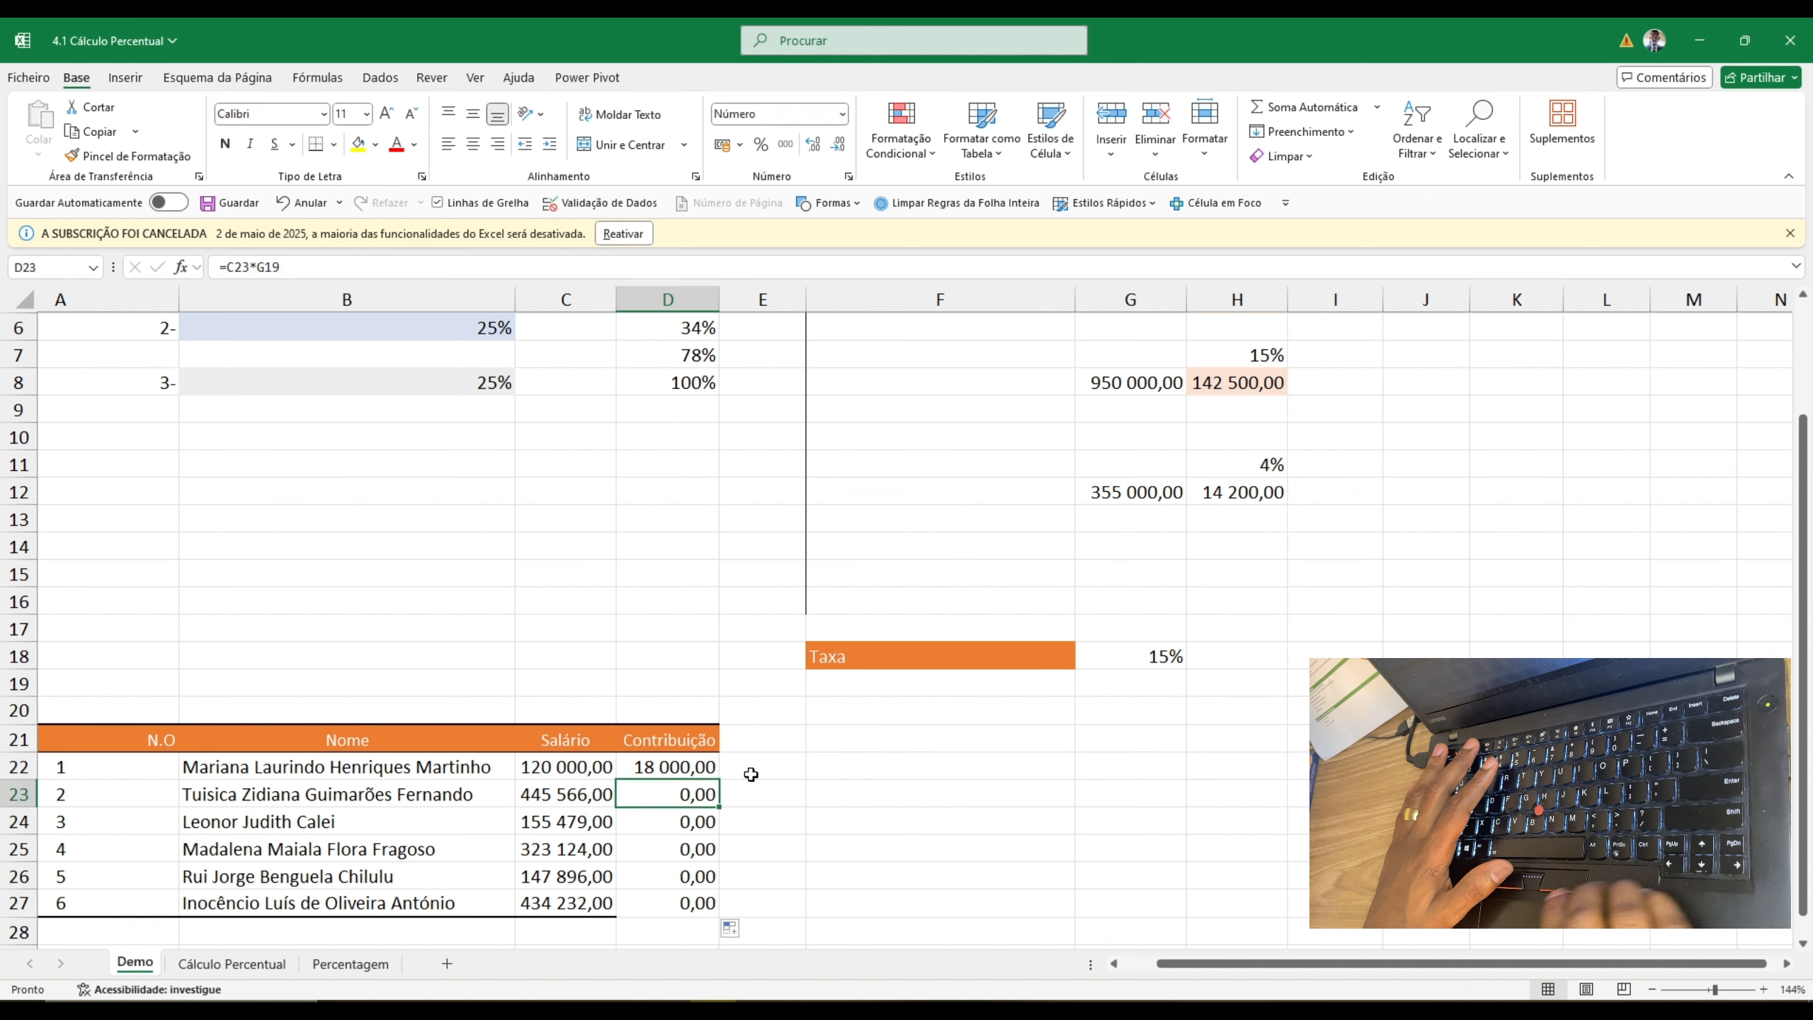
pyautogui.press('F2')
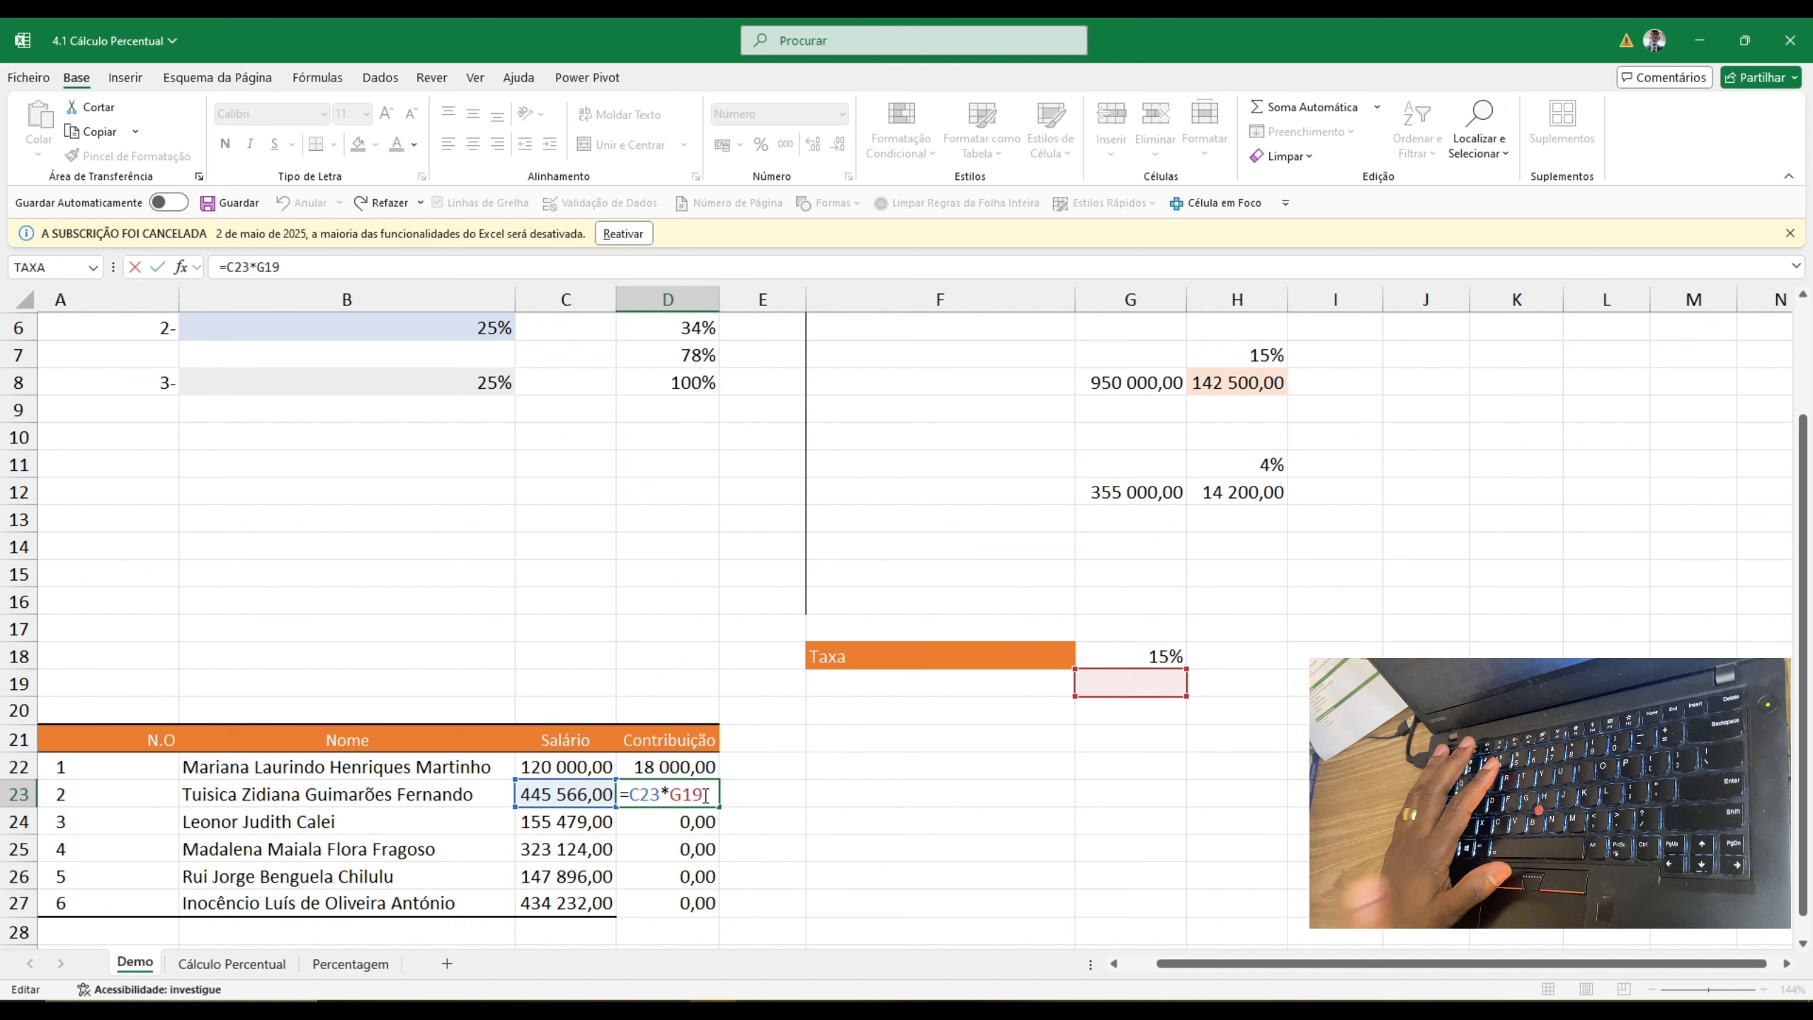
pyautogui.hotkey('ctrl', 'Return')
pyautogui.press('Down')
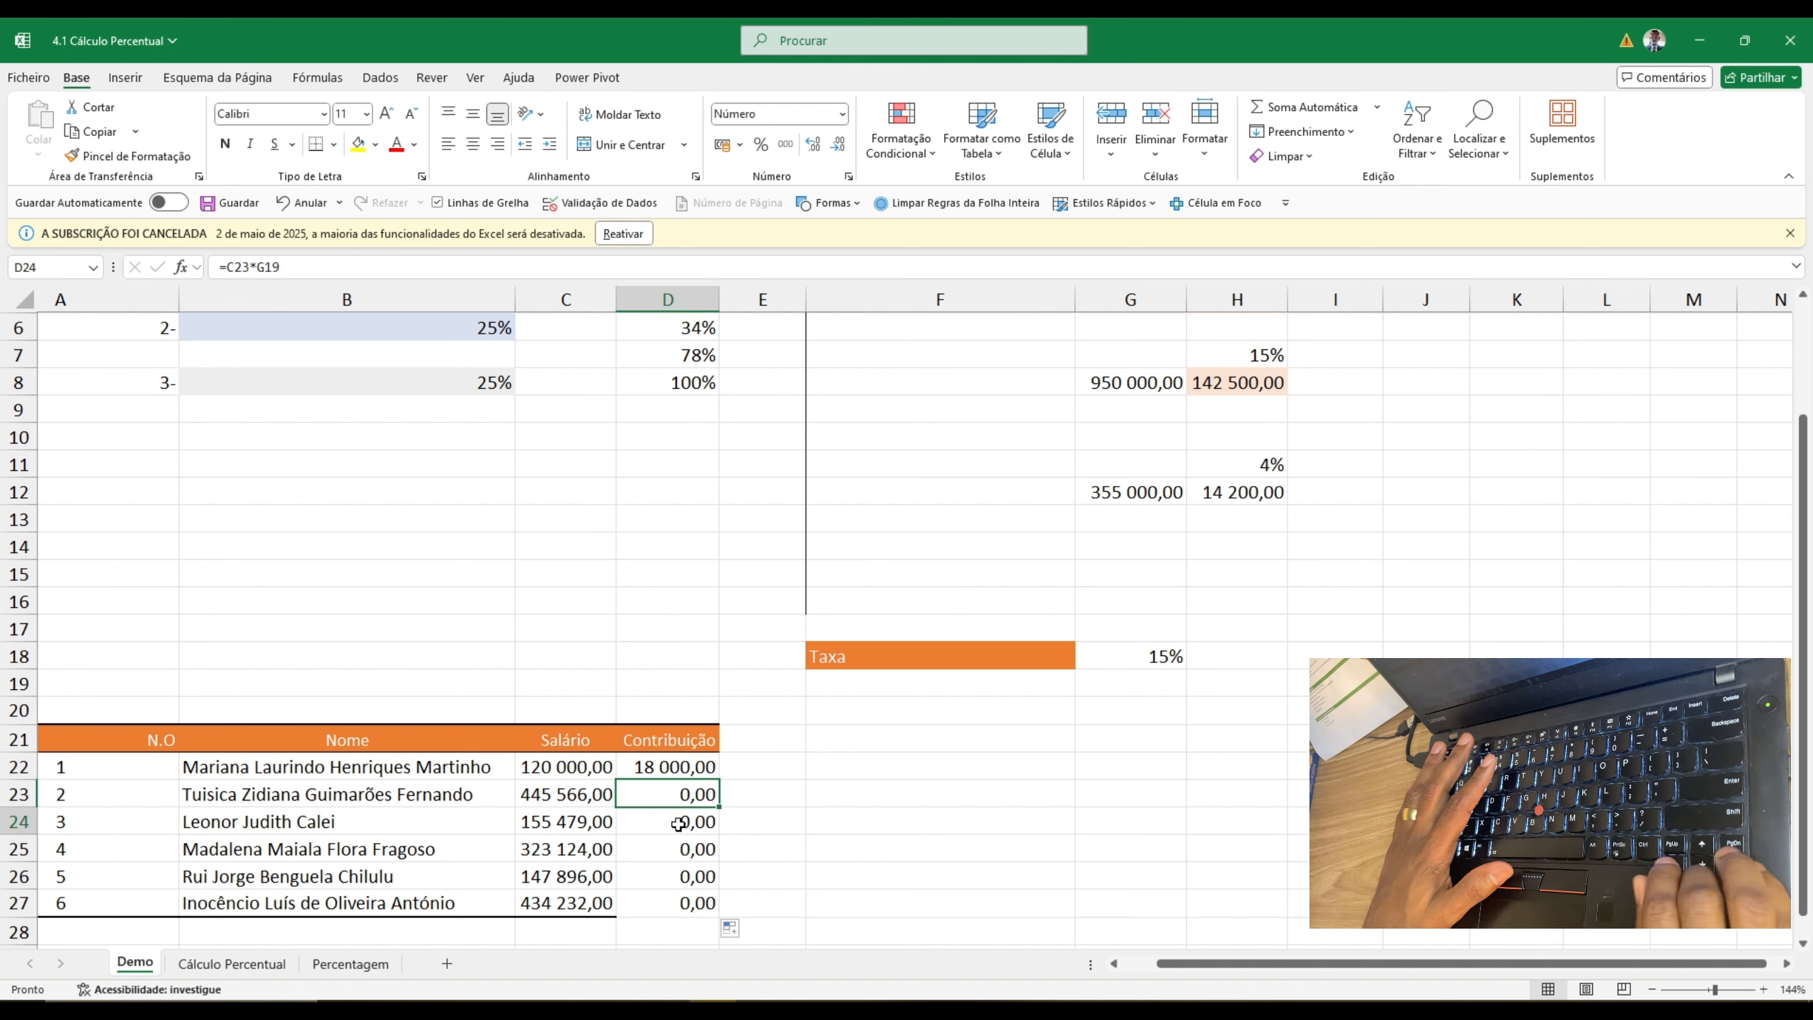
pyautogui.press('F2')
pyautogui.hotkey('ctrl', 'Return')
pyautogui.press('Down')
pyautogui.press('F2')
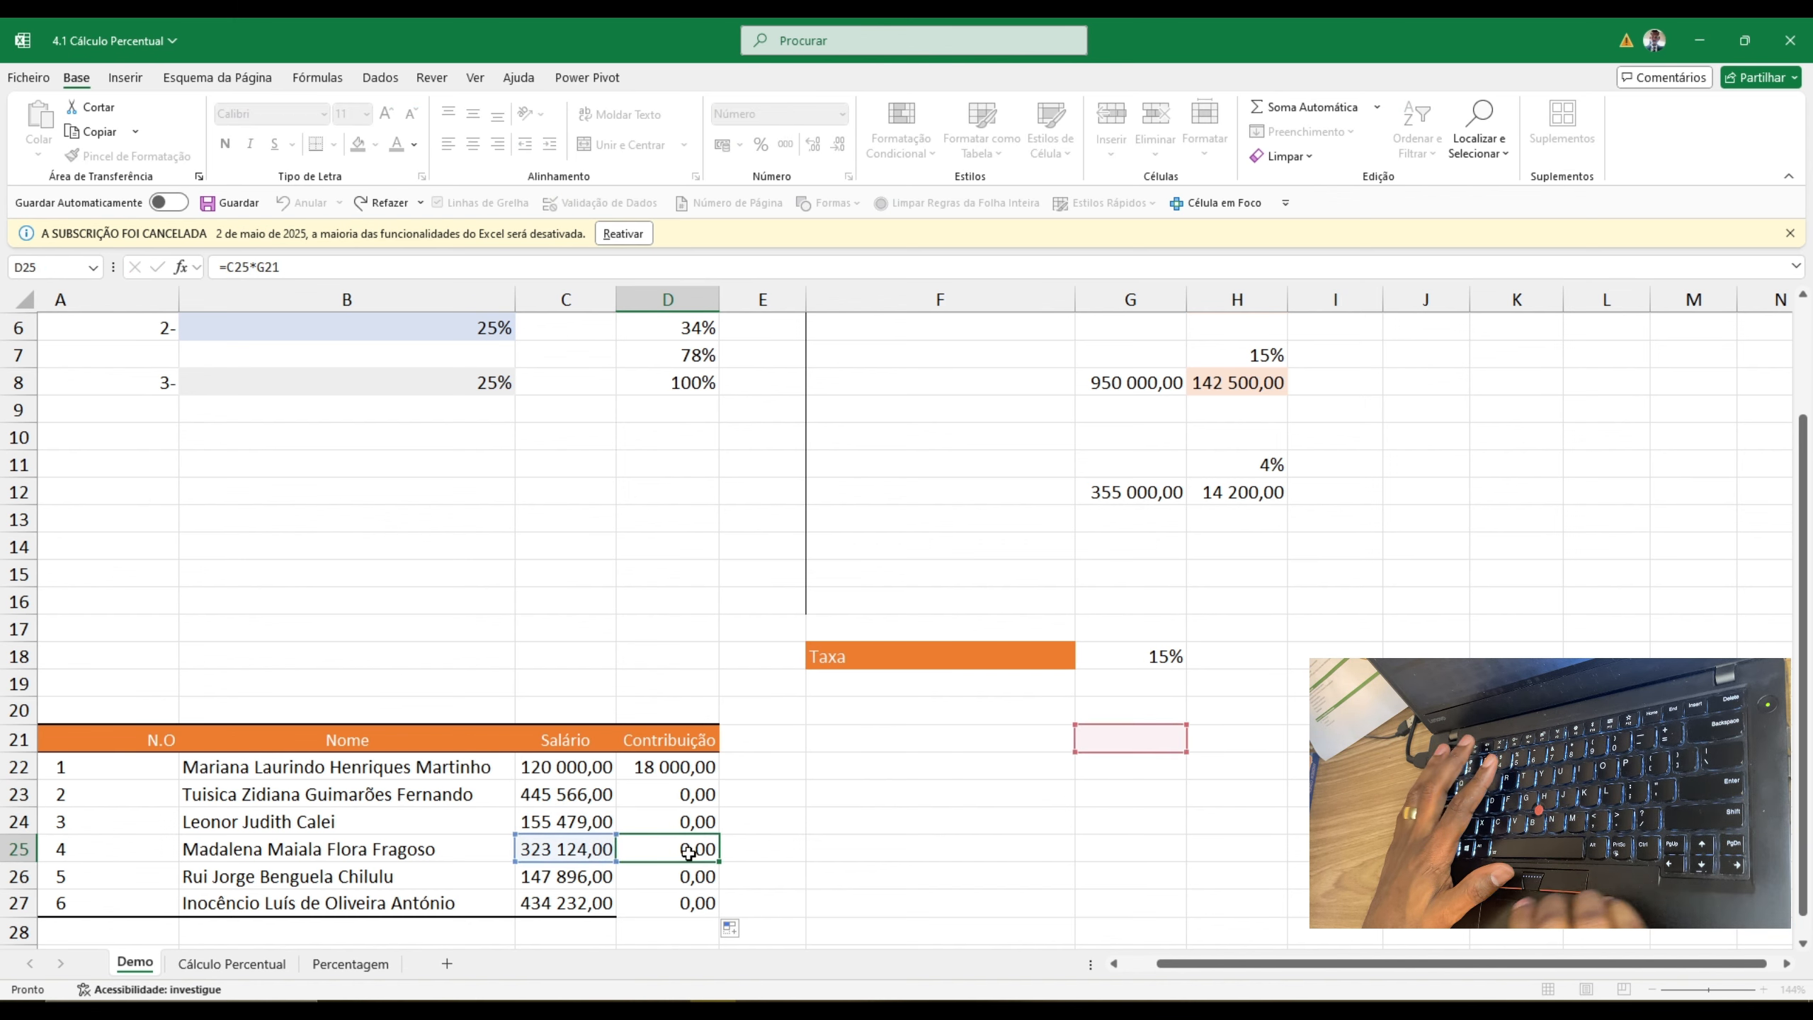
pyautogui.hotkey('ctrl', 'Return')
pyautogui.press('Down')
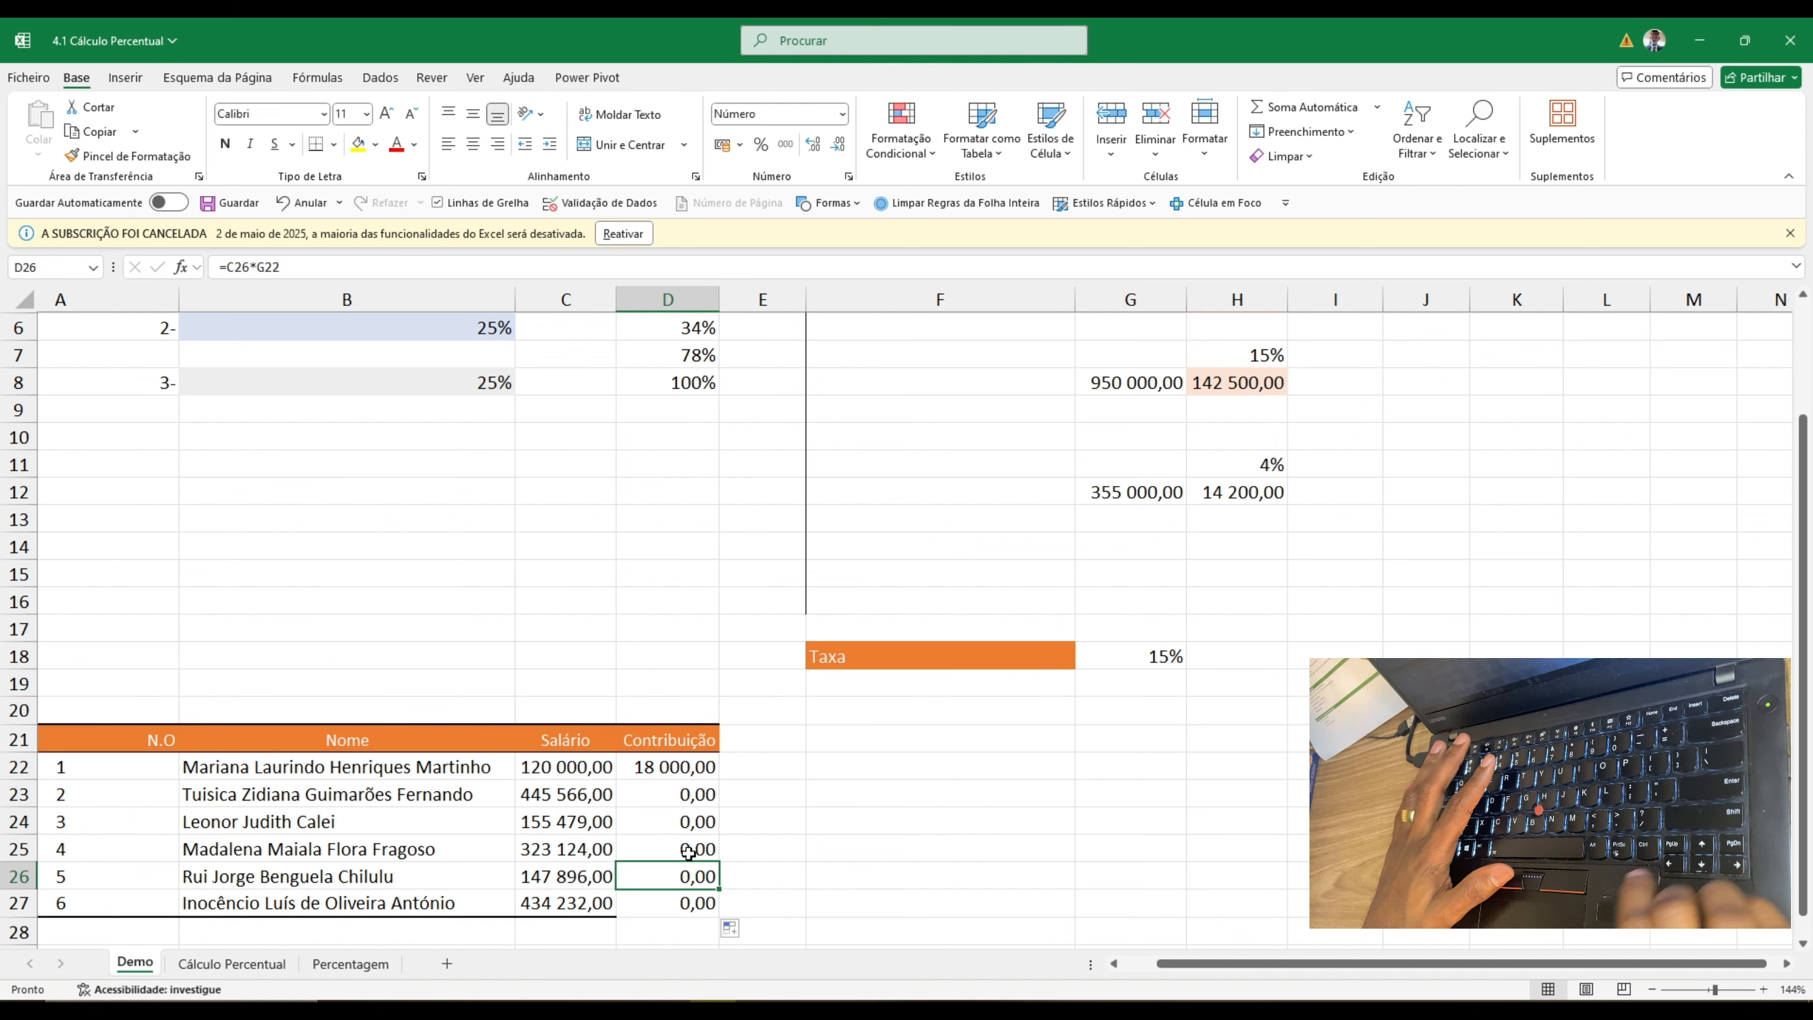
# - Lock the row of the rate reference in cell D22 by changing the formula to =C22*G$18
pyautogui.click(697, 771)
pyautogui.press('F2')
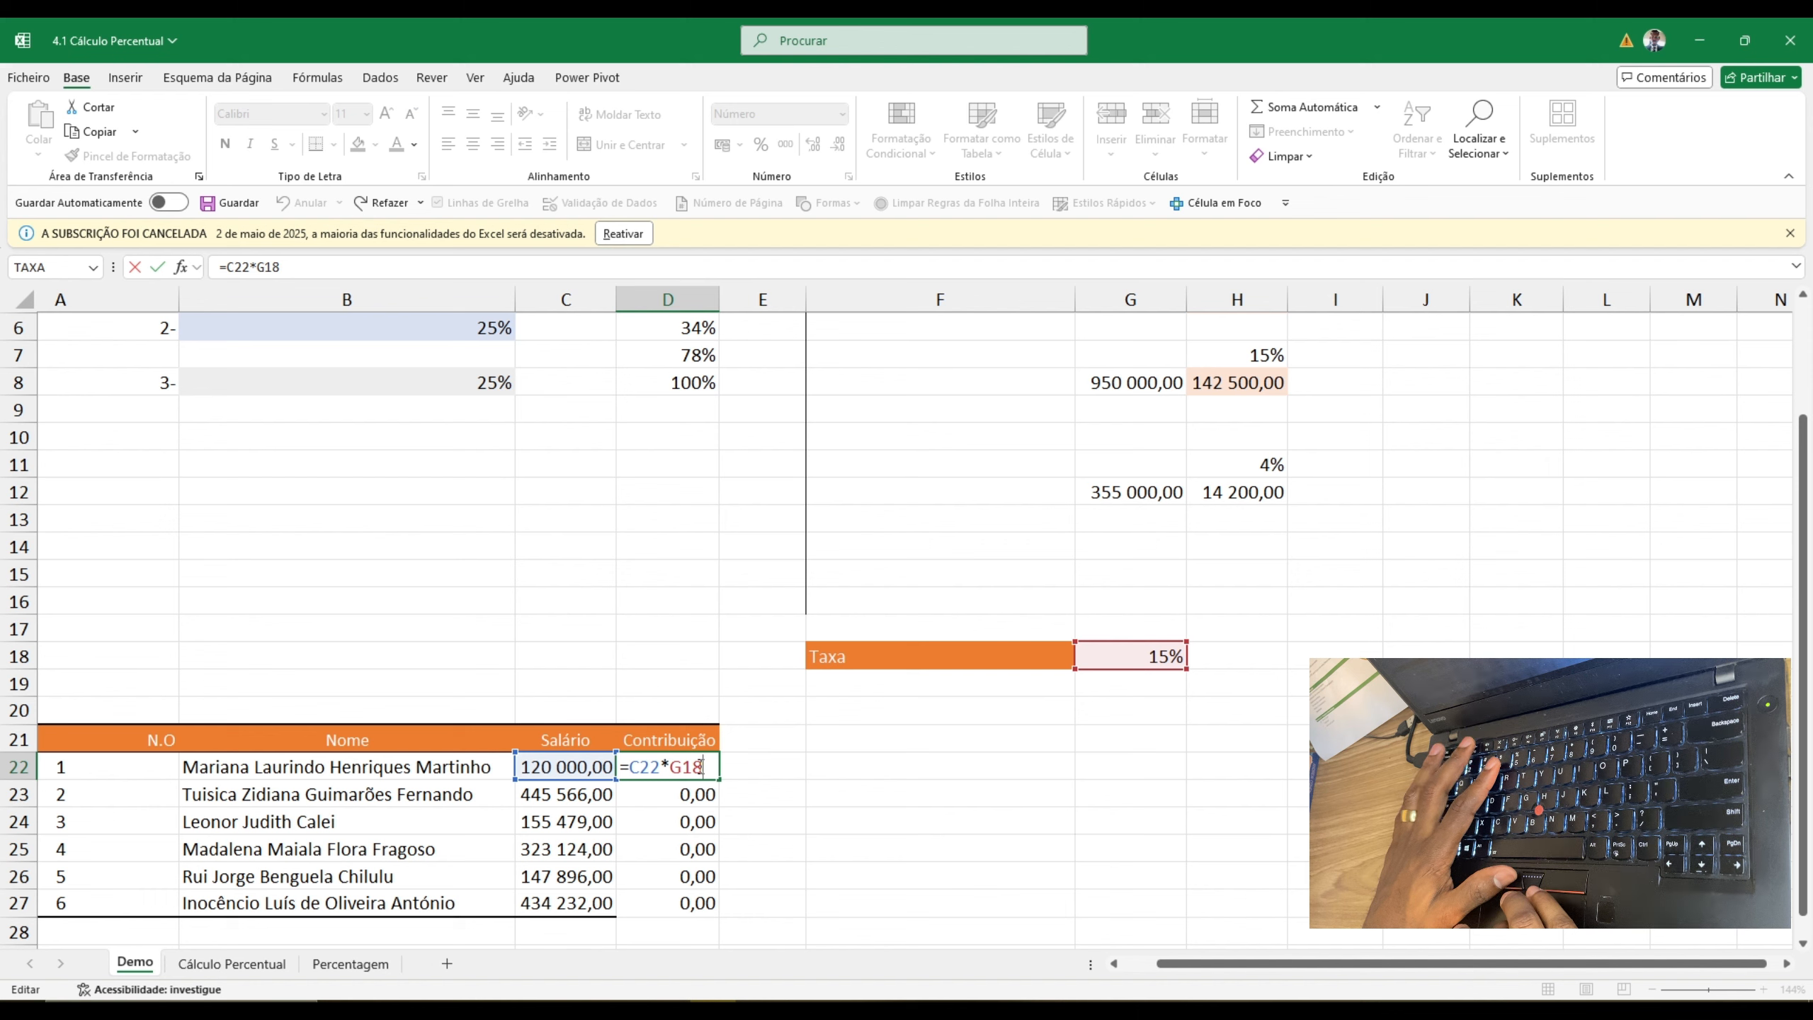
pyautogui.hotkey('ctrl', 'Return')
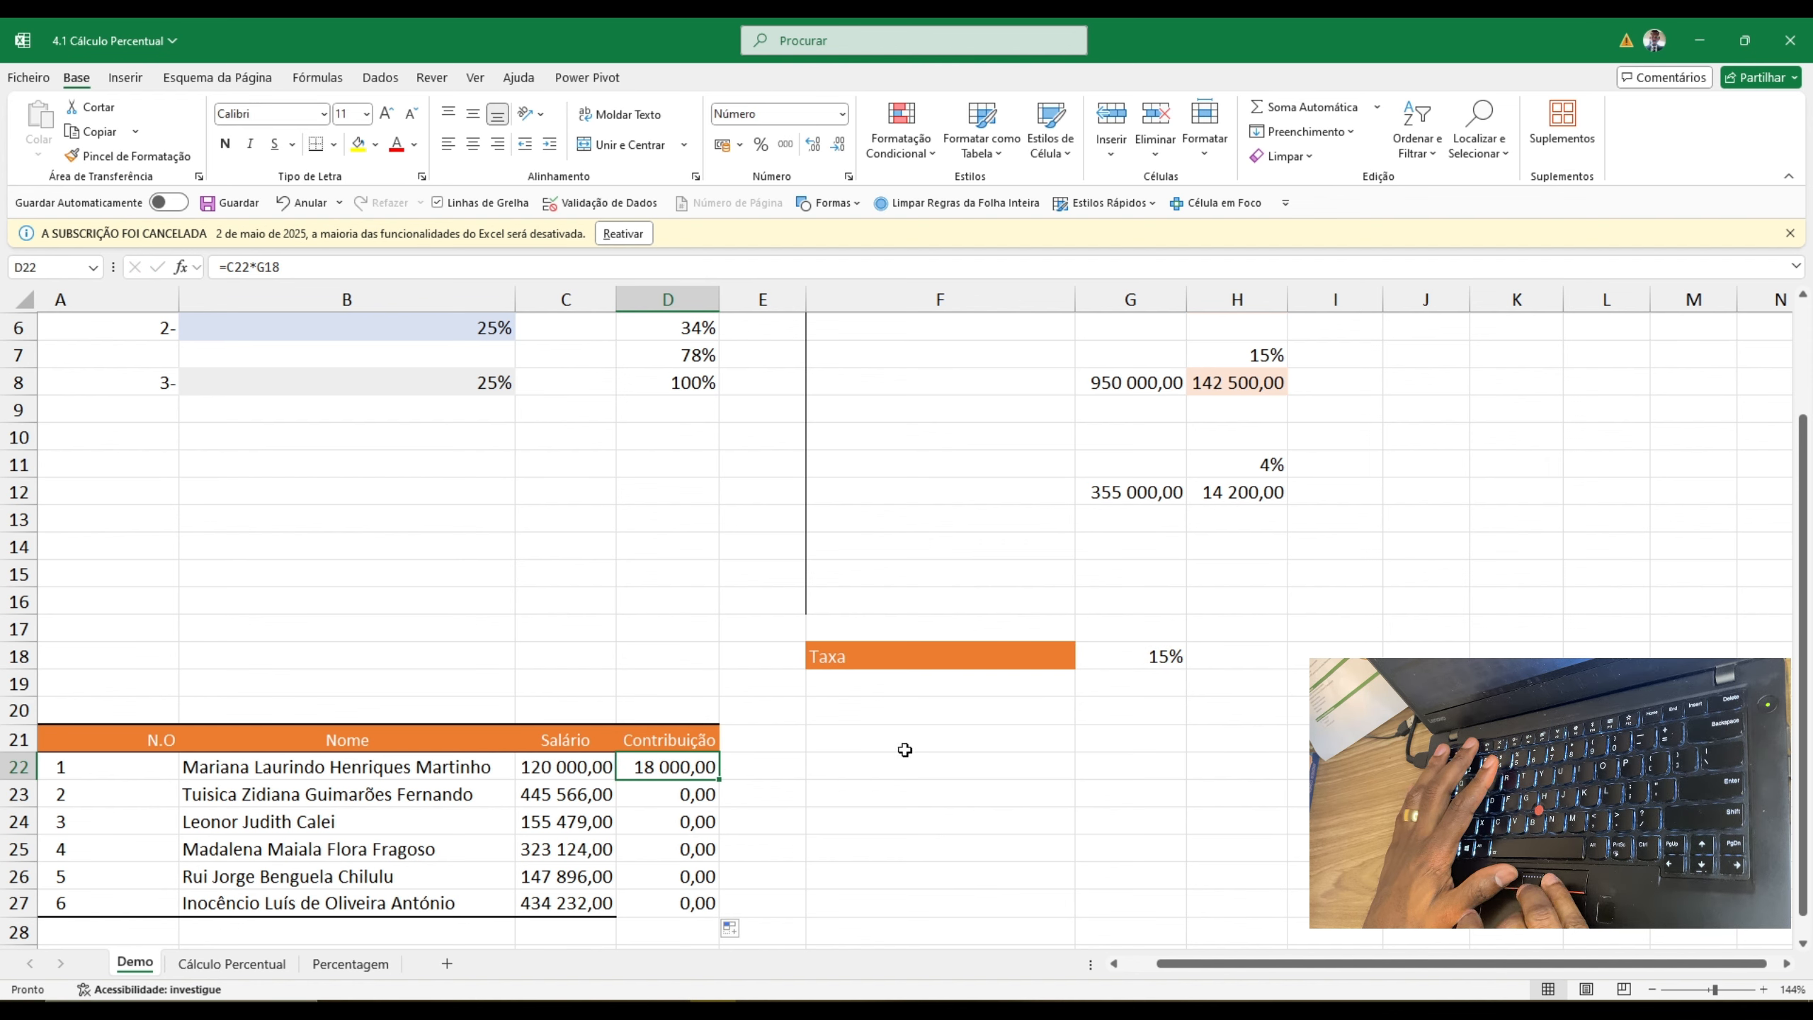
pyautogui.press('F2')
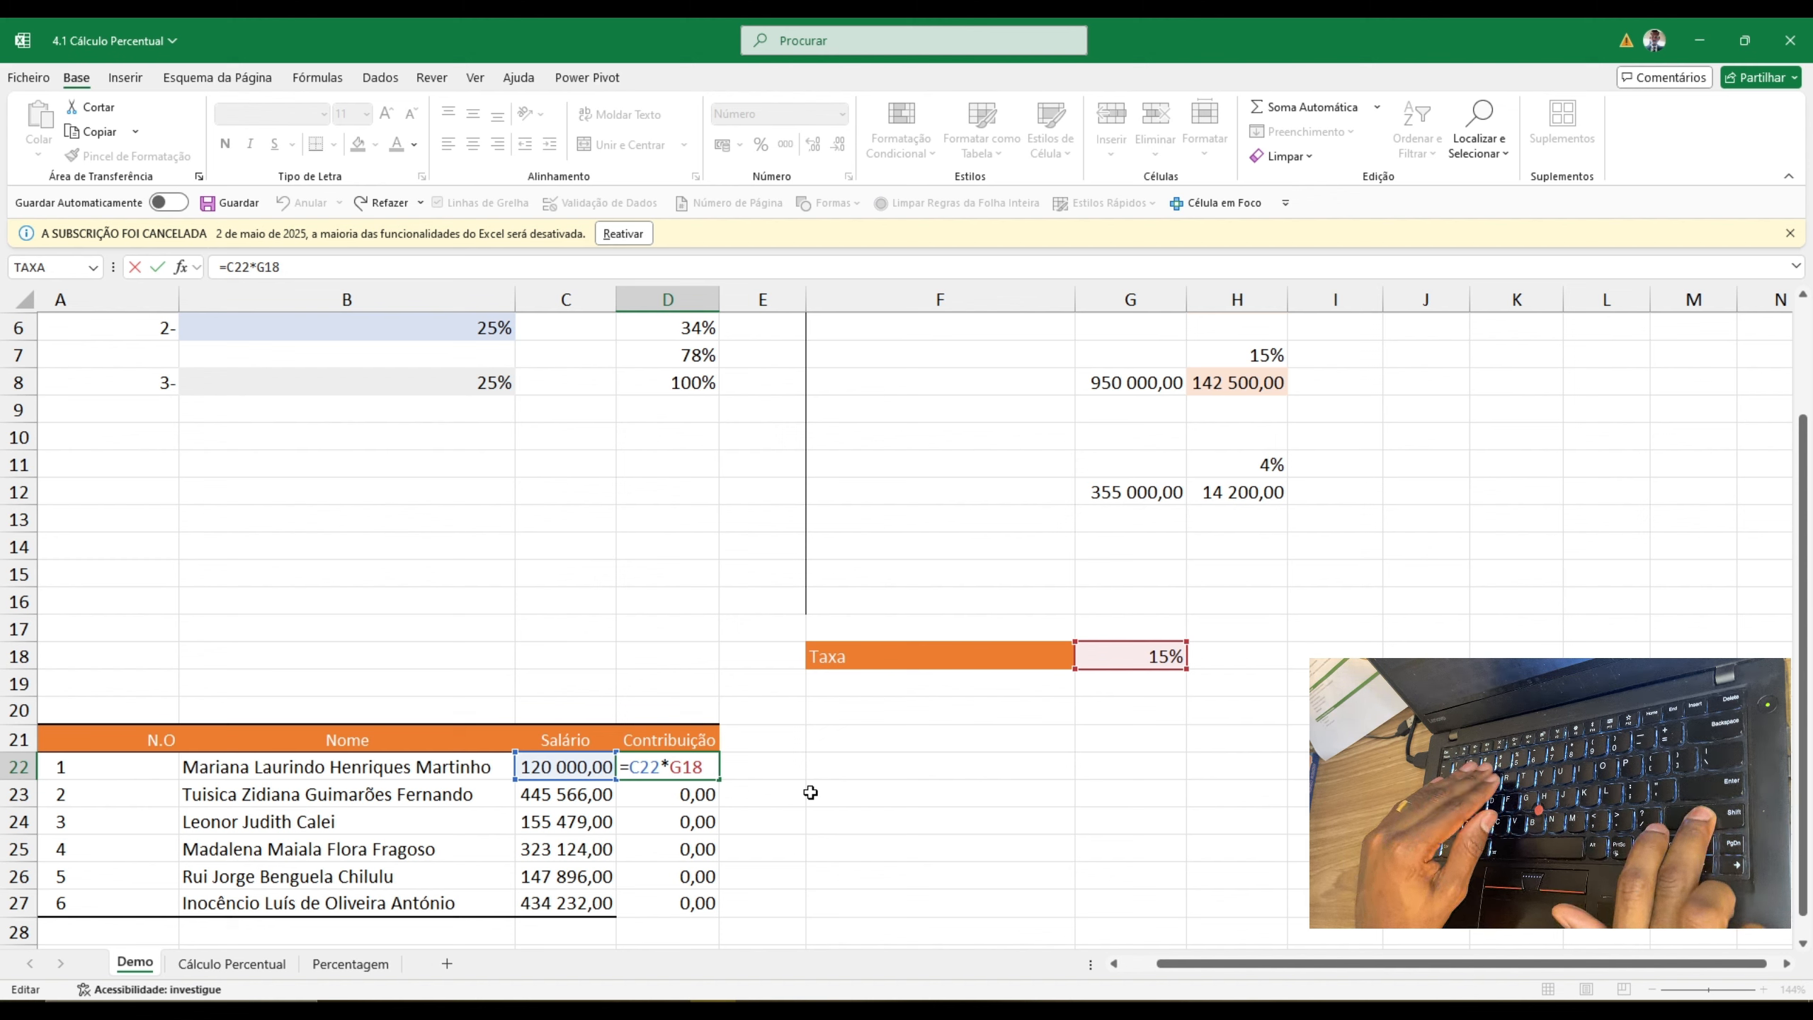
pyautogui.write('$')
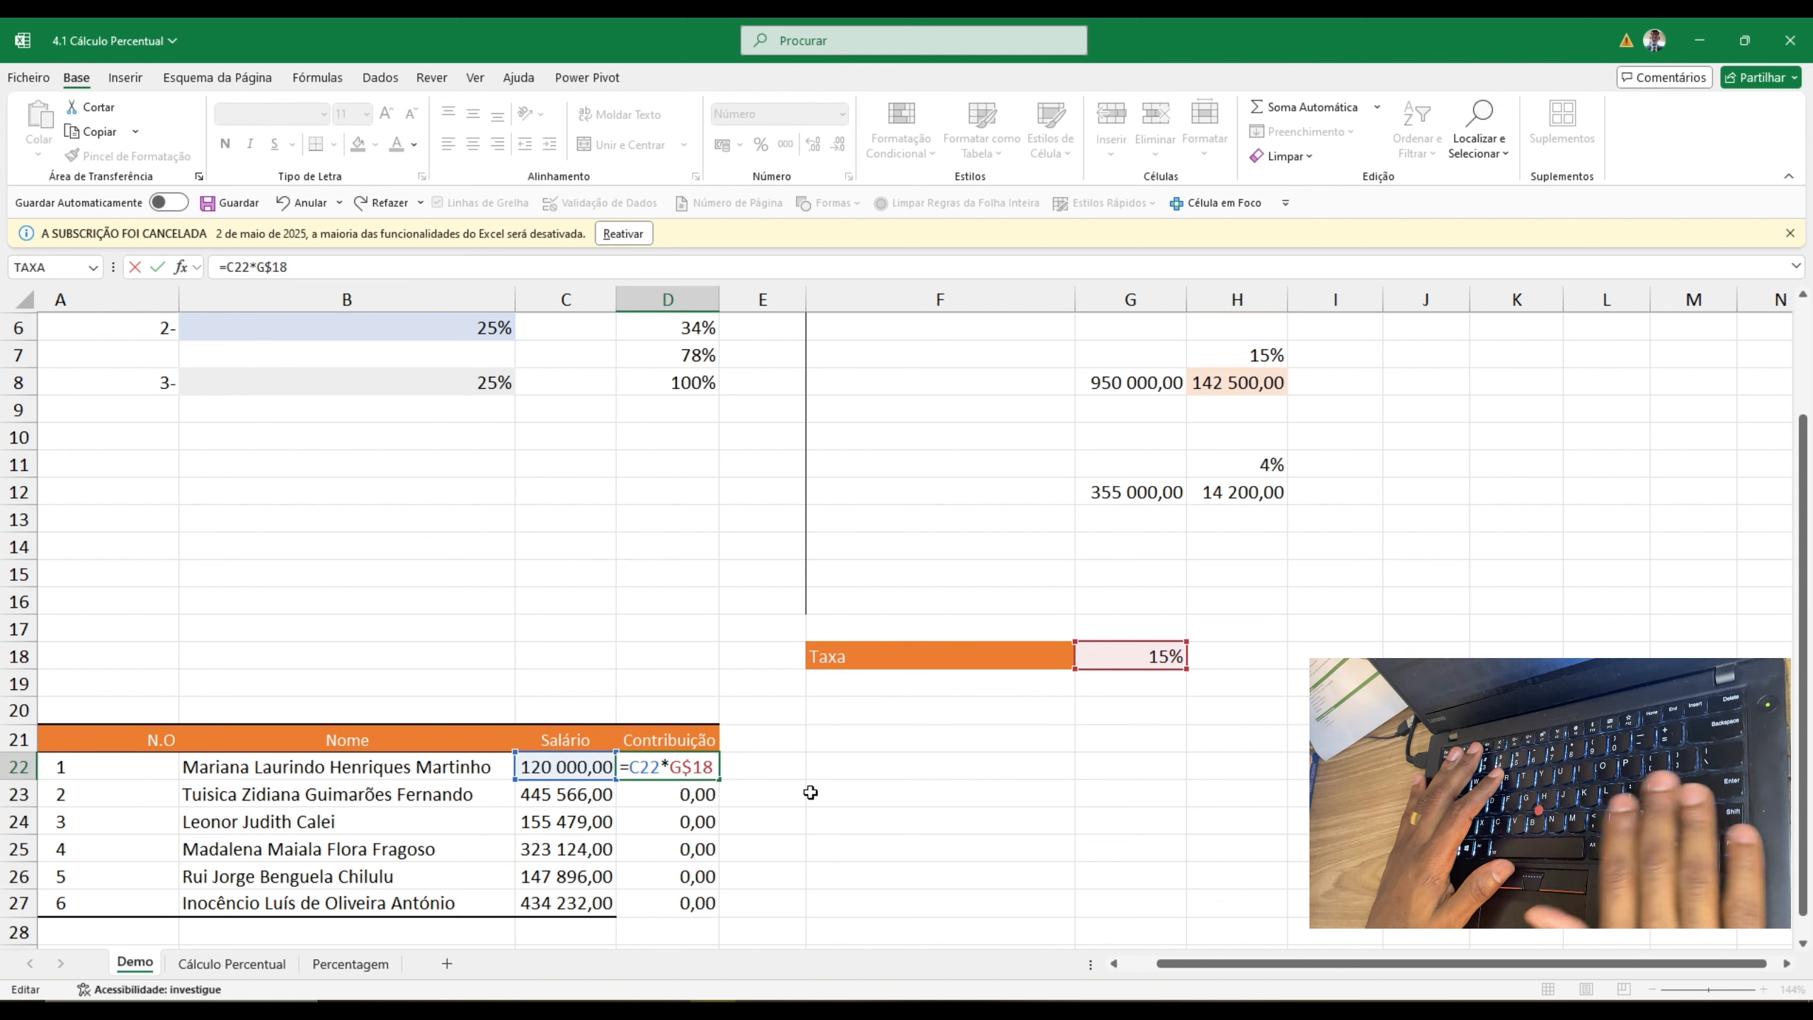
pyautogui.press('Return')
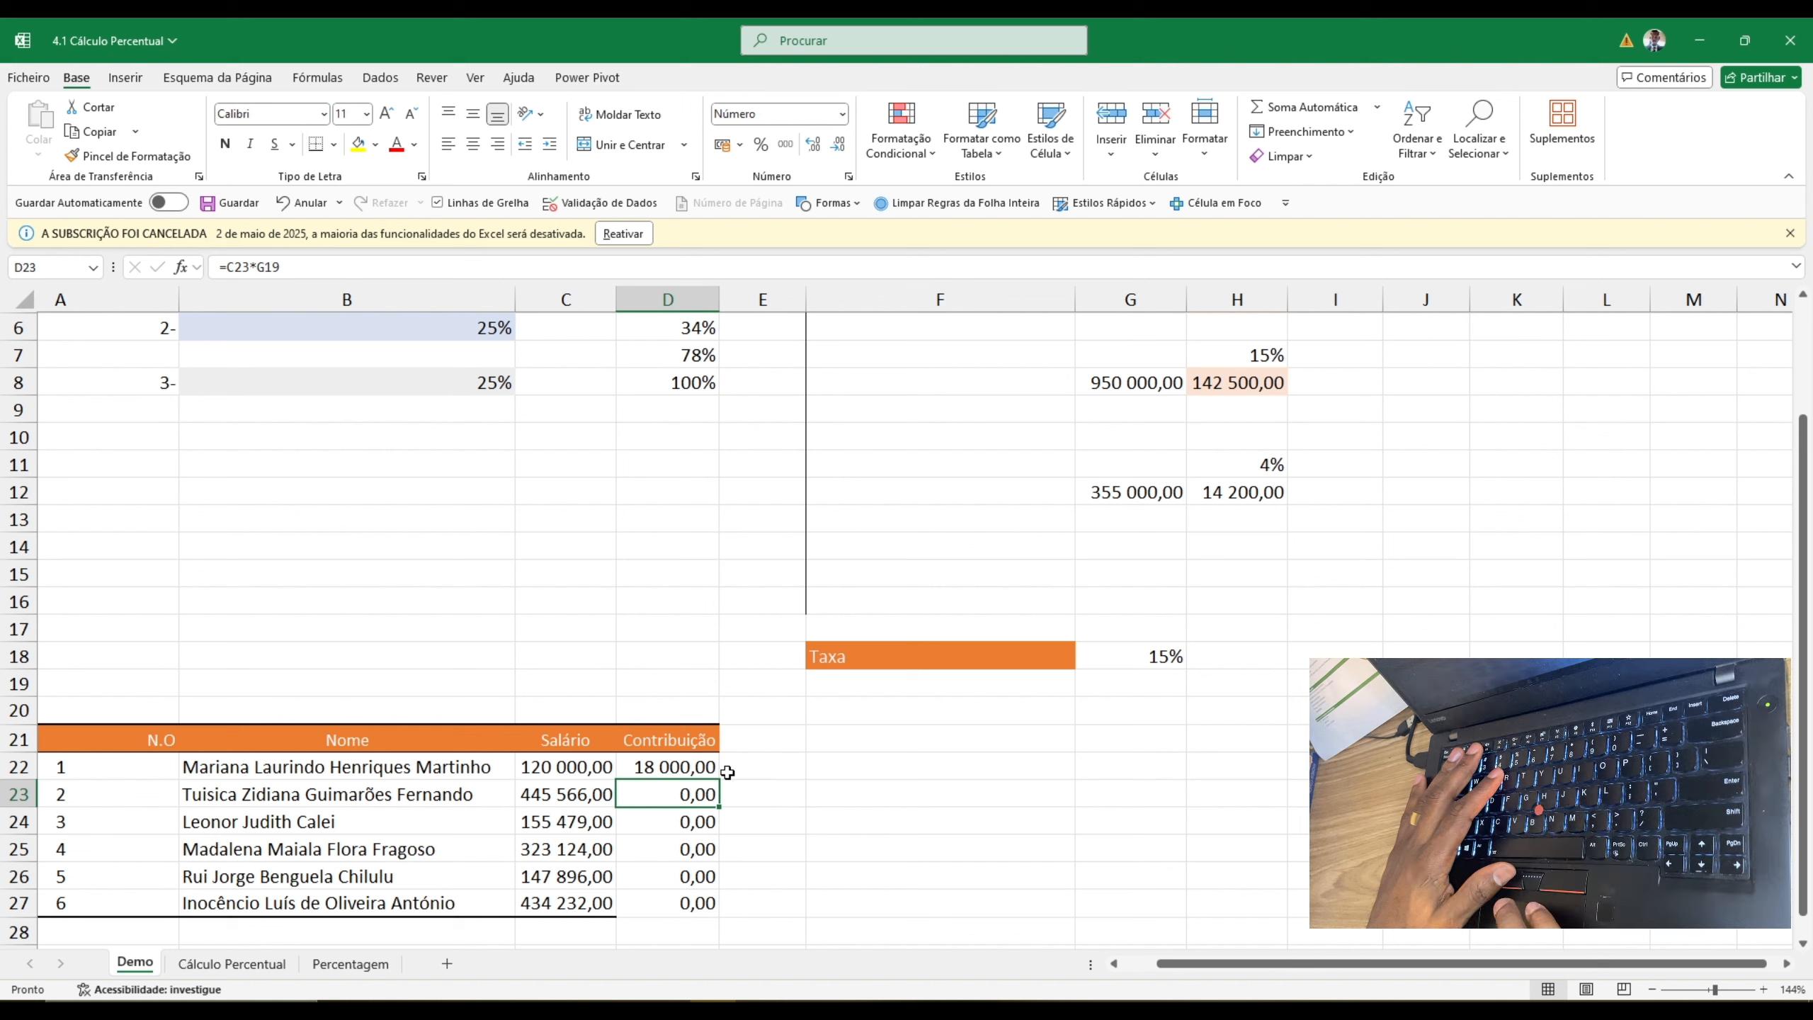
# - Fill the contribution formula from D22 down to D27
pyautogui.click(693, 767)
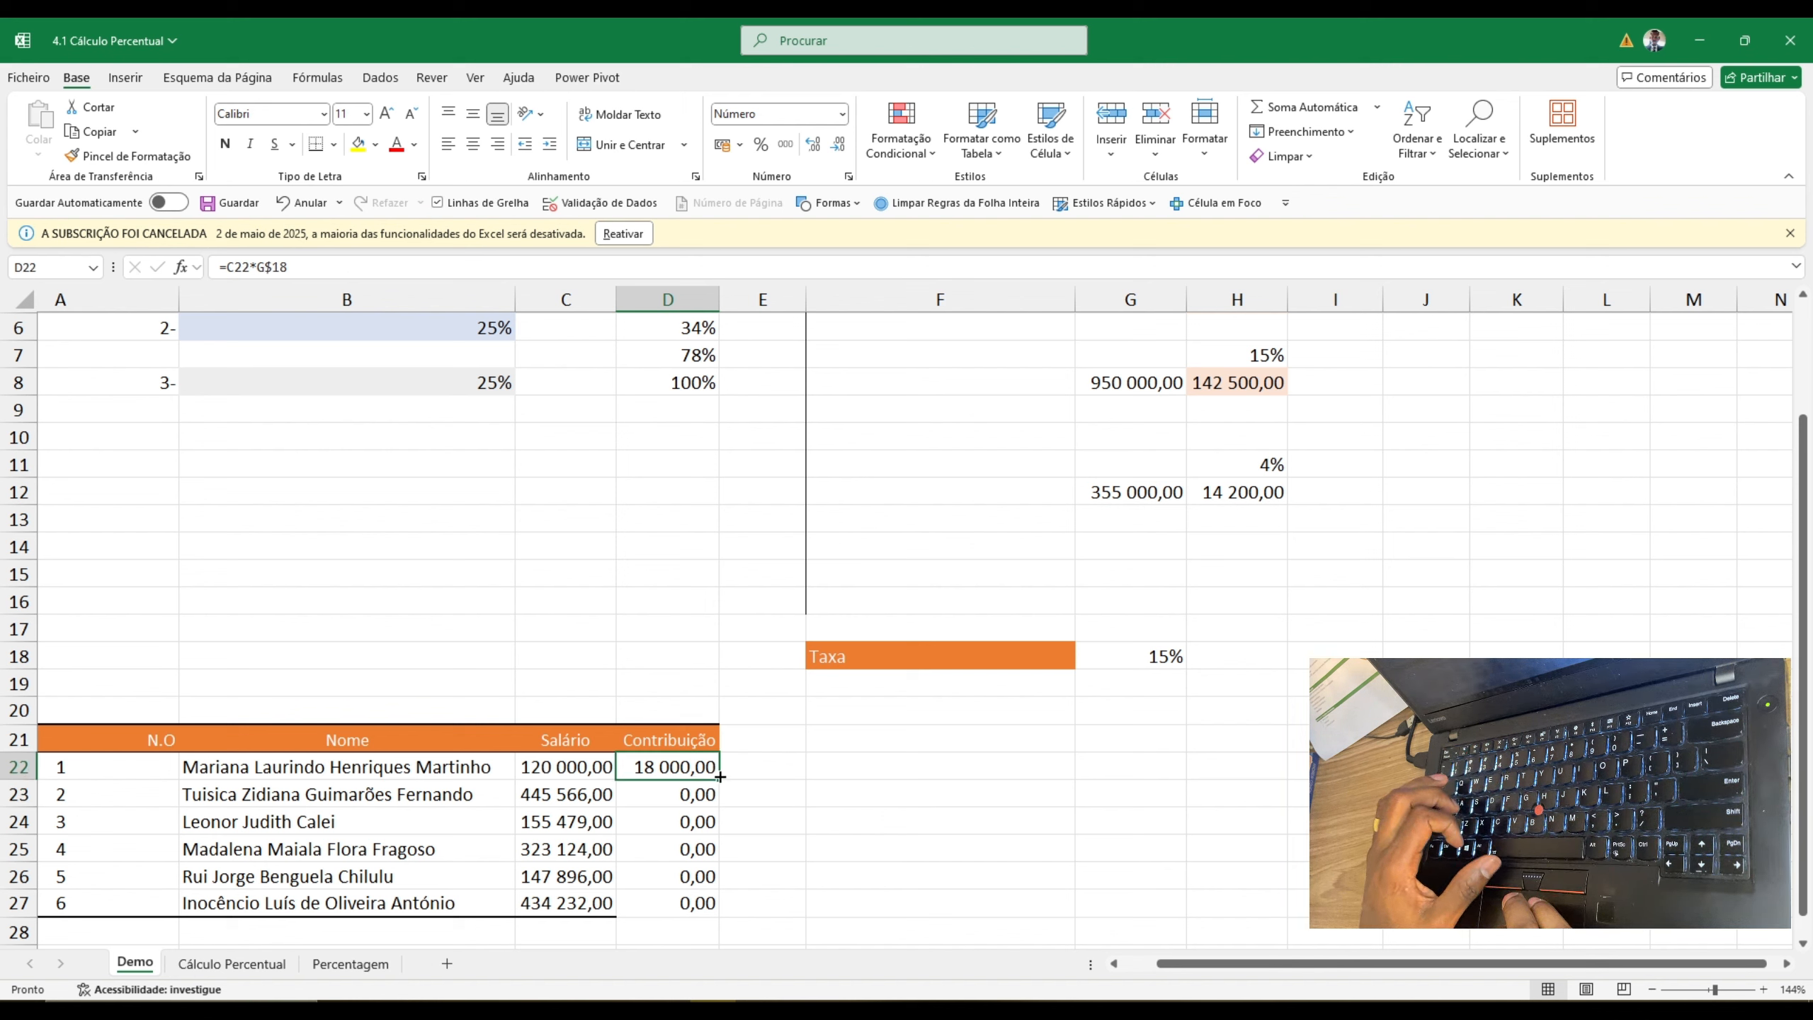
pyautogui.moveTo(718, 771); pyautogui.dragTo(723, 909)
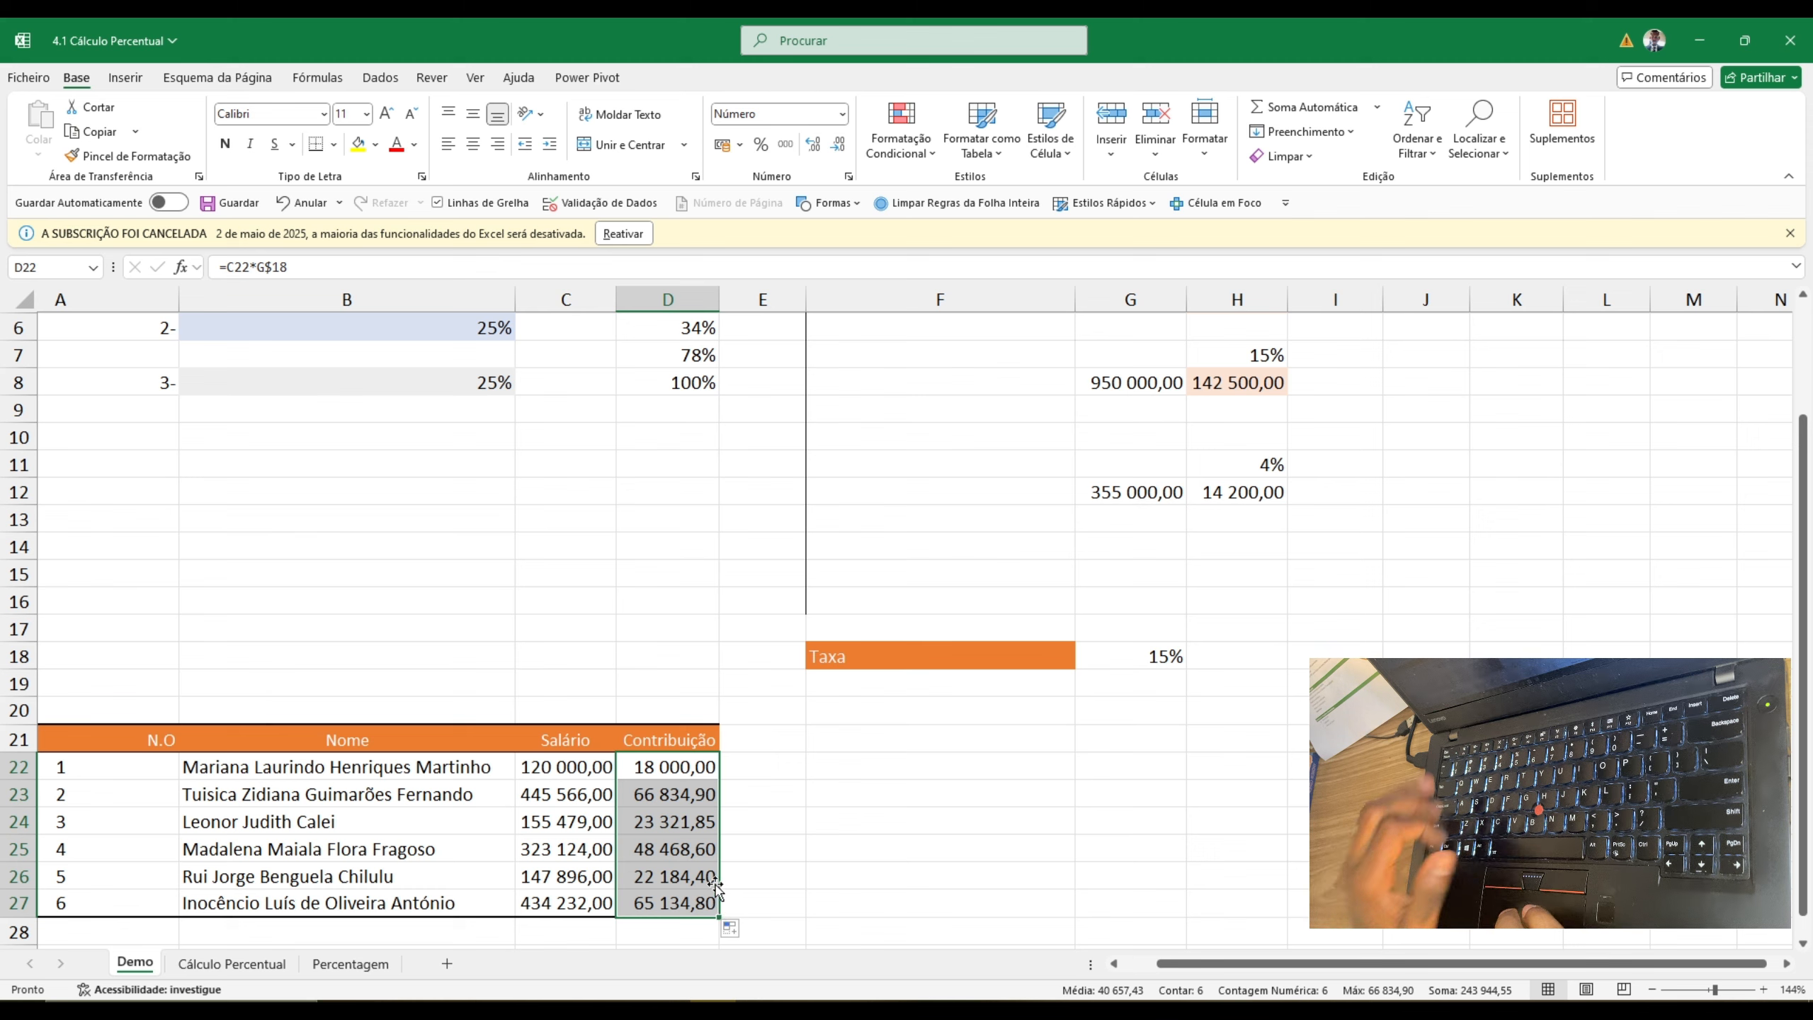
# - Go through the formulas in D22 to D27 row by row, checking which salary and rate cells each one references
pyautogui.click(678, 768)
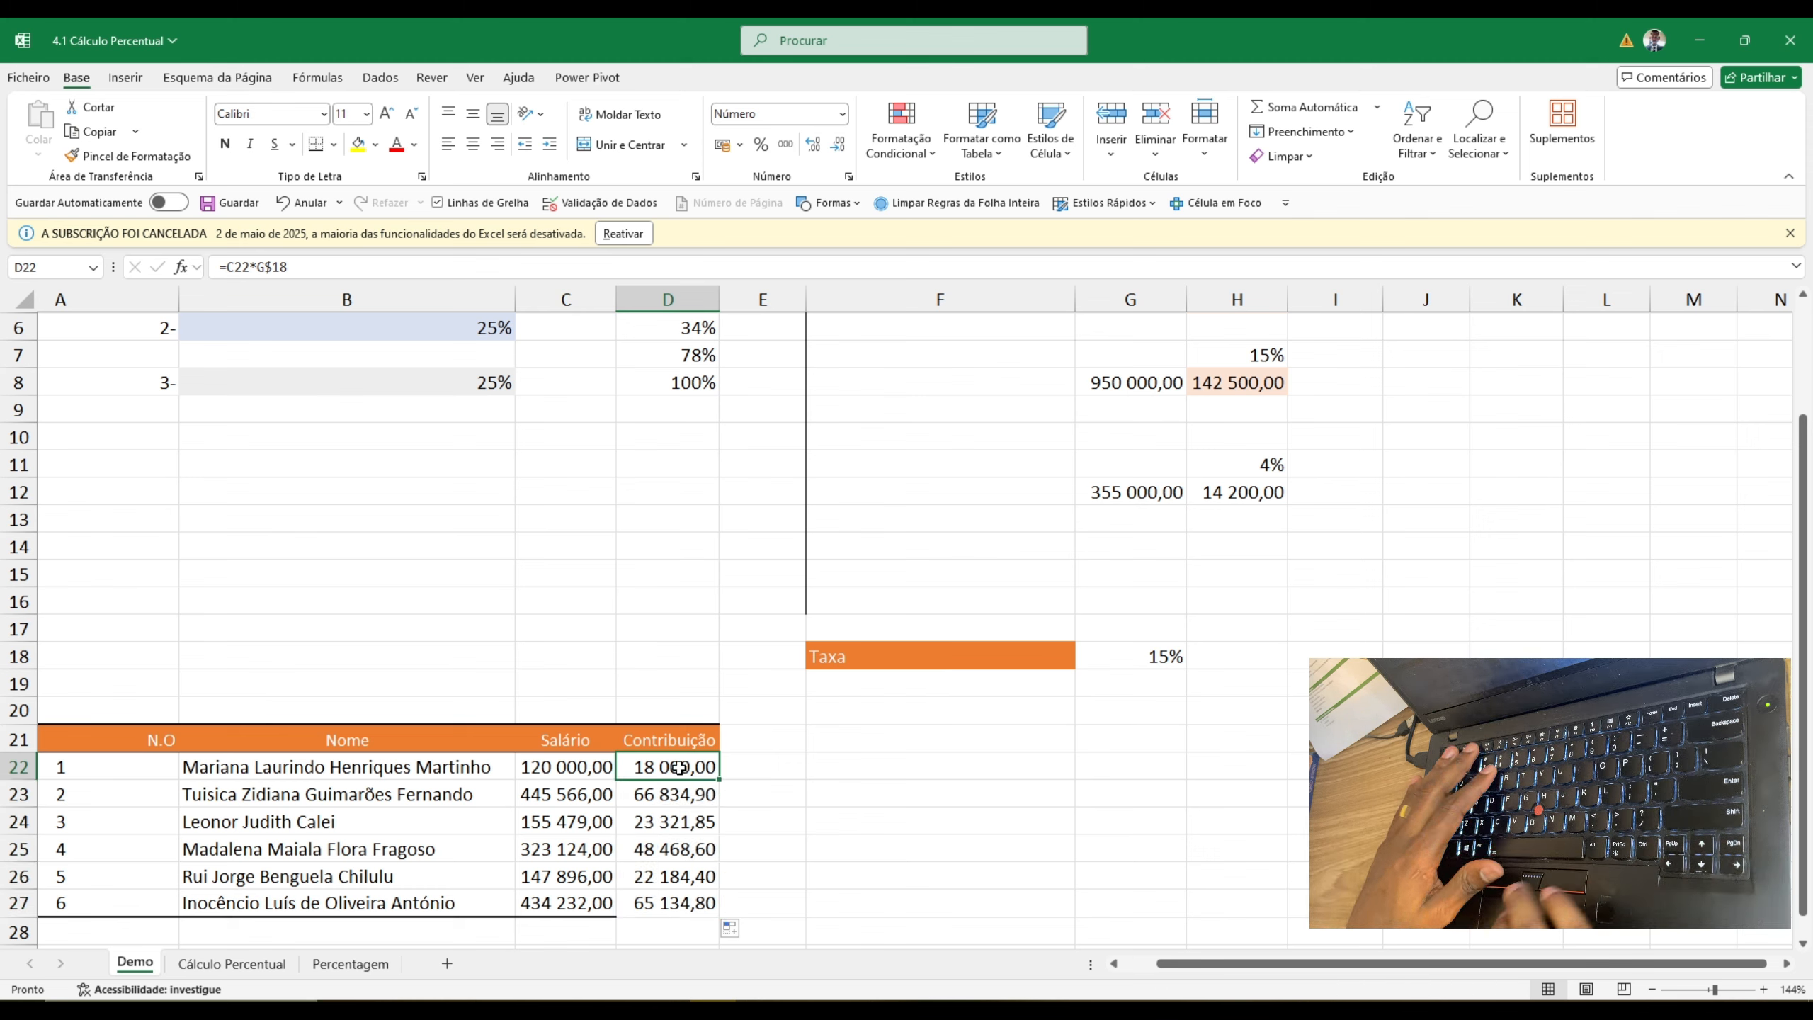
pyautogui.press('F2')
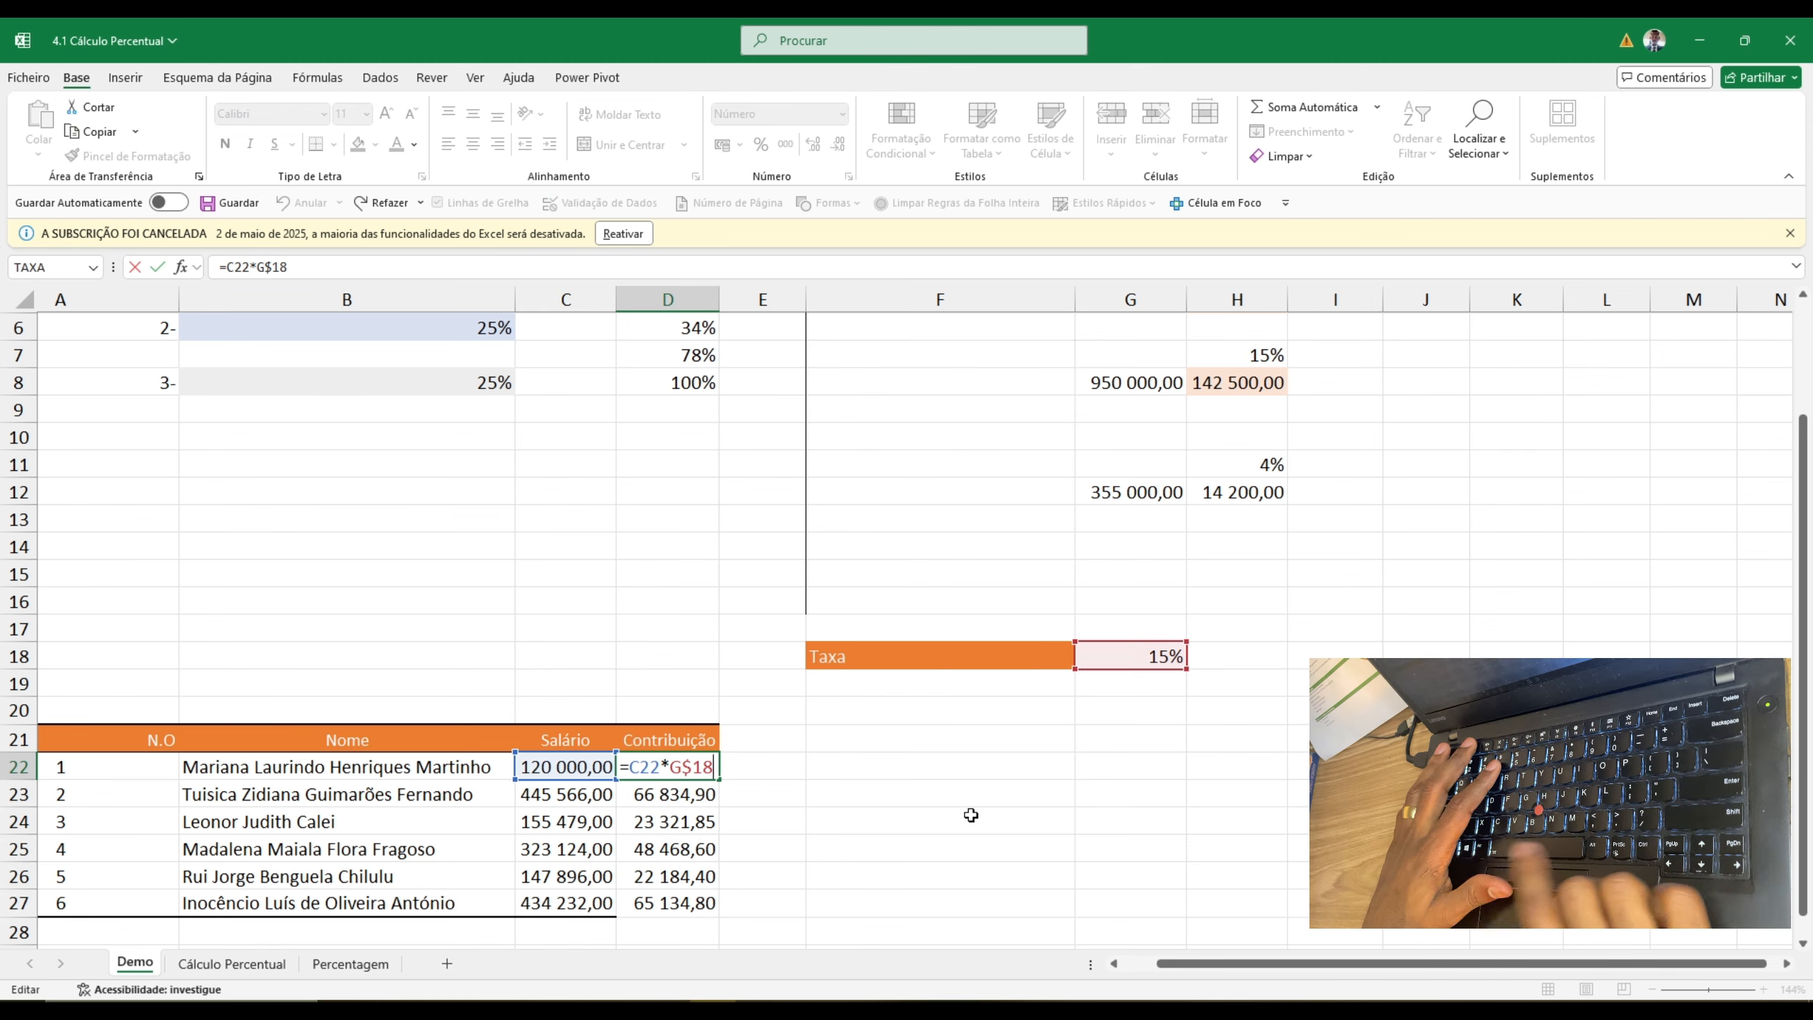
pyautogui.press('Return')
pyautogui.press('F2')
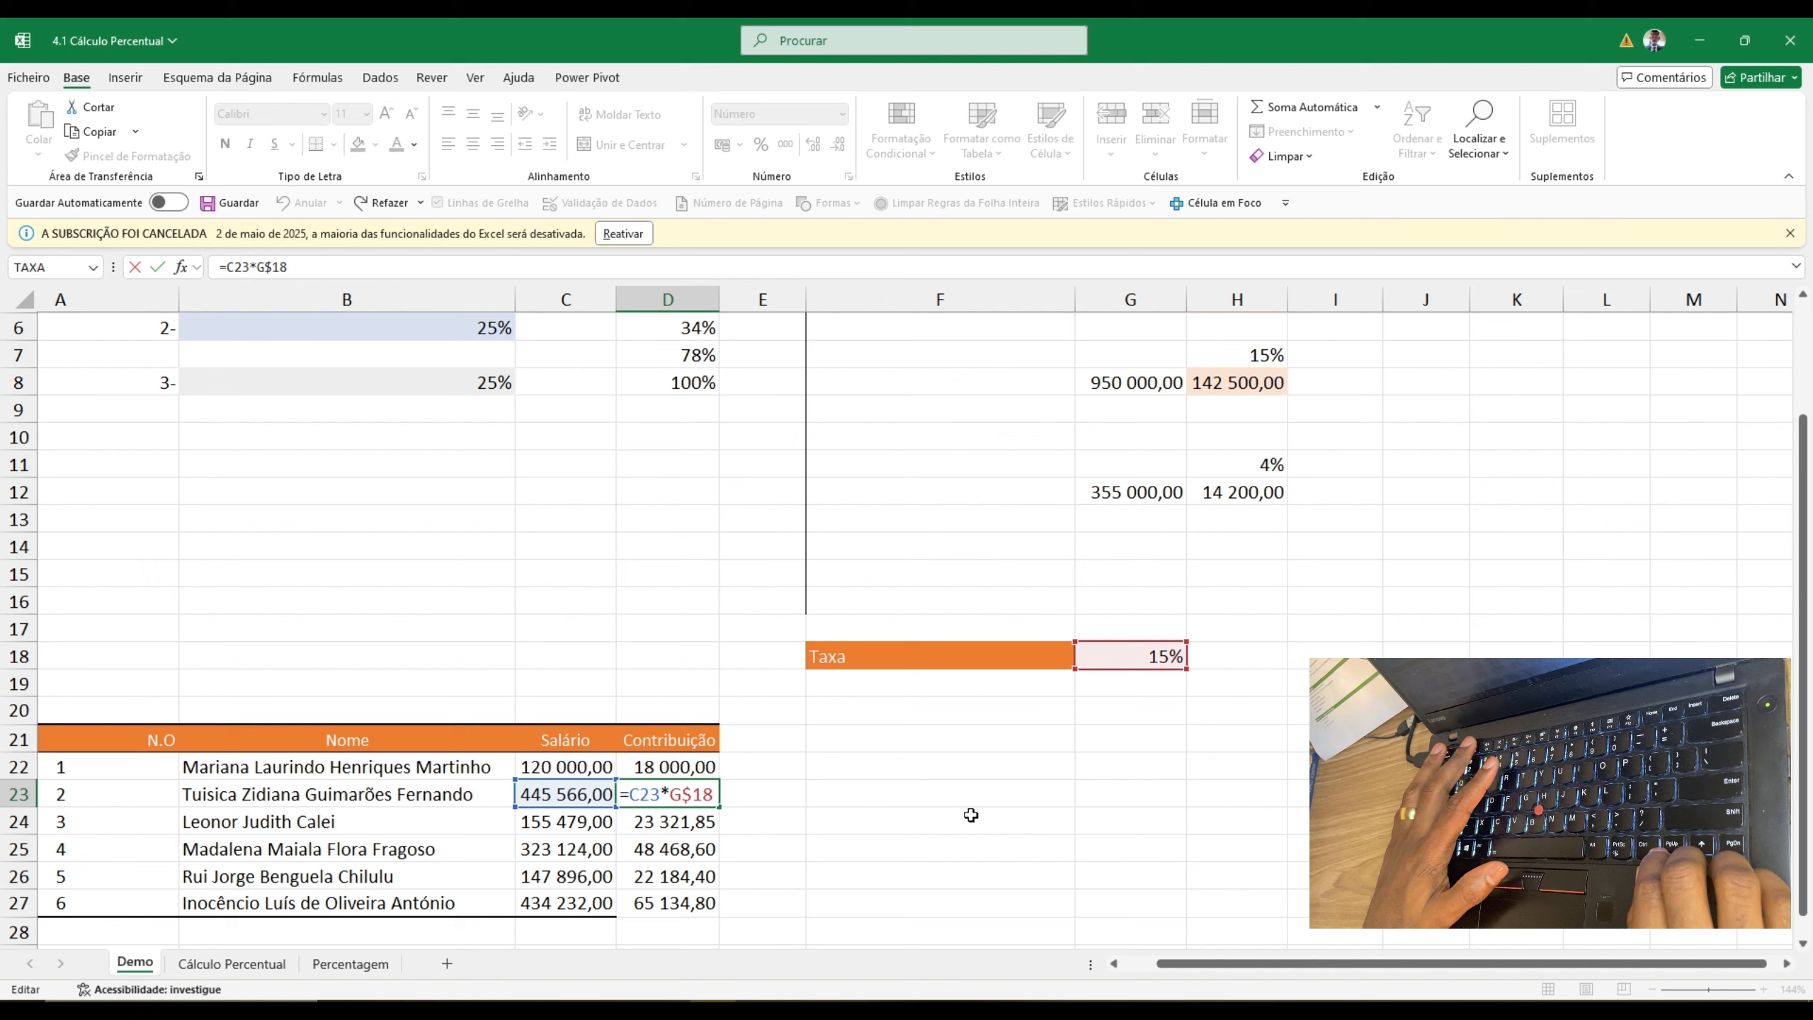
pyautogui.press('Return')
pyautogui.press('F2')
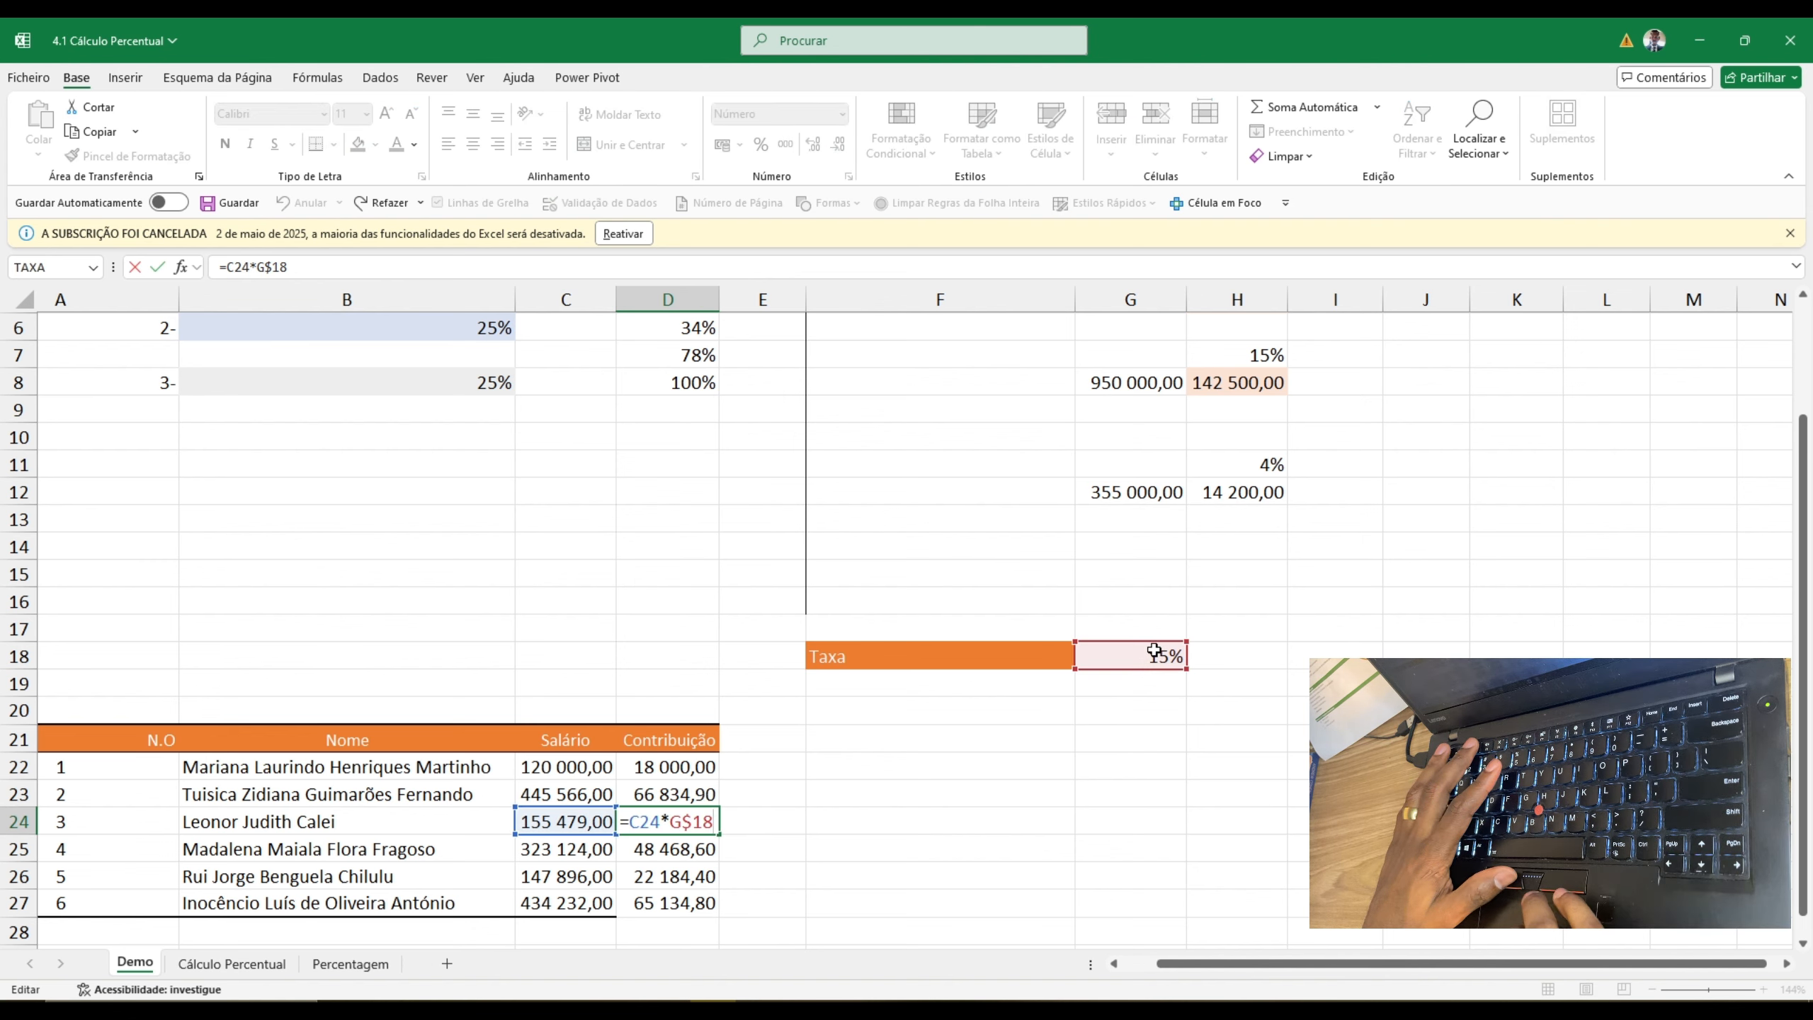
pyautogui.press('Return')
pyautogui.press('F2')
pyautogui.press('Return')
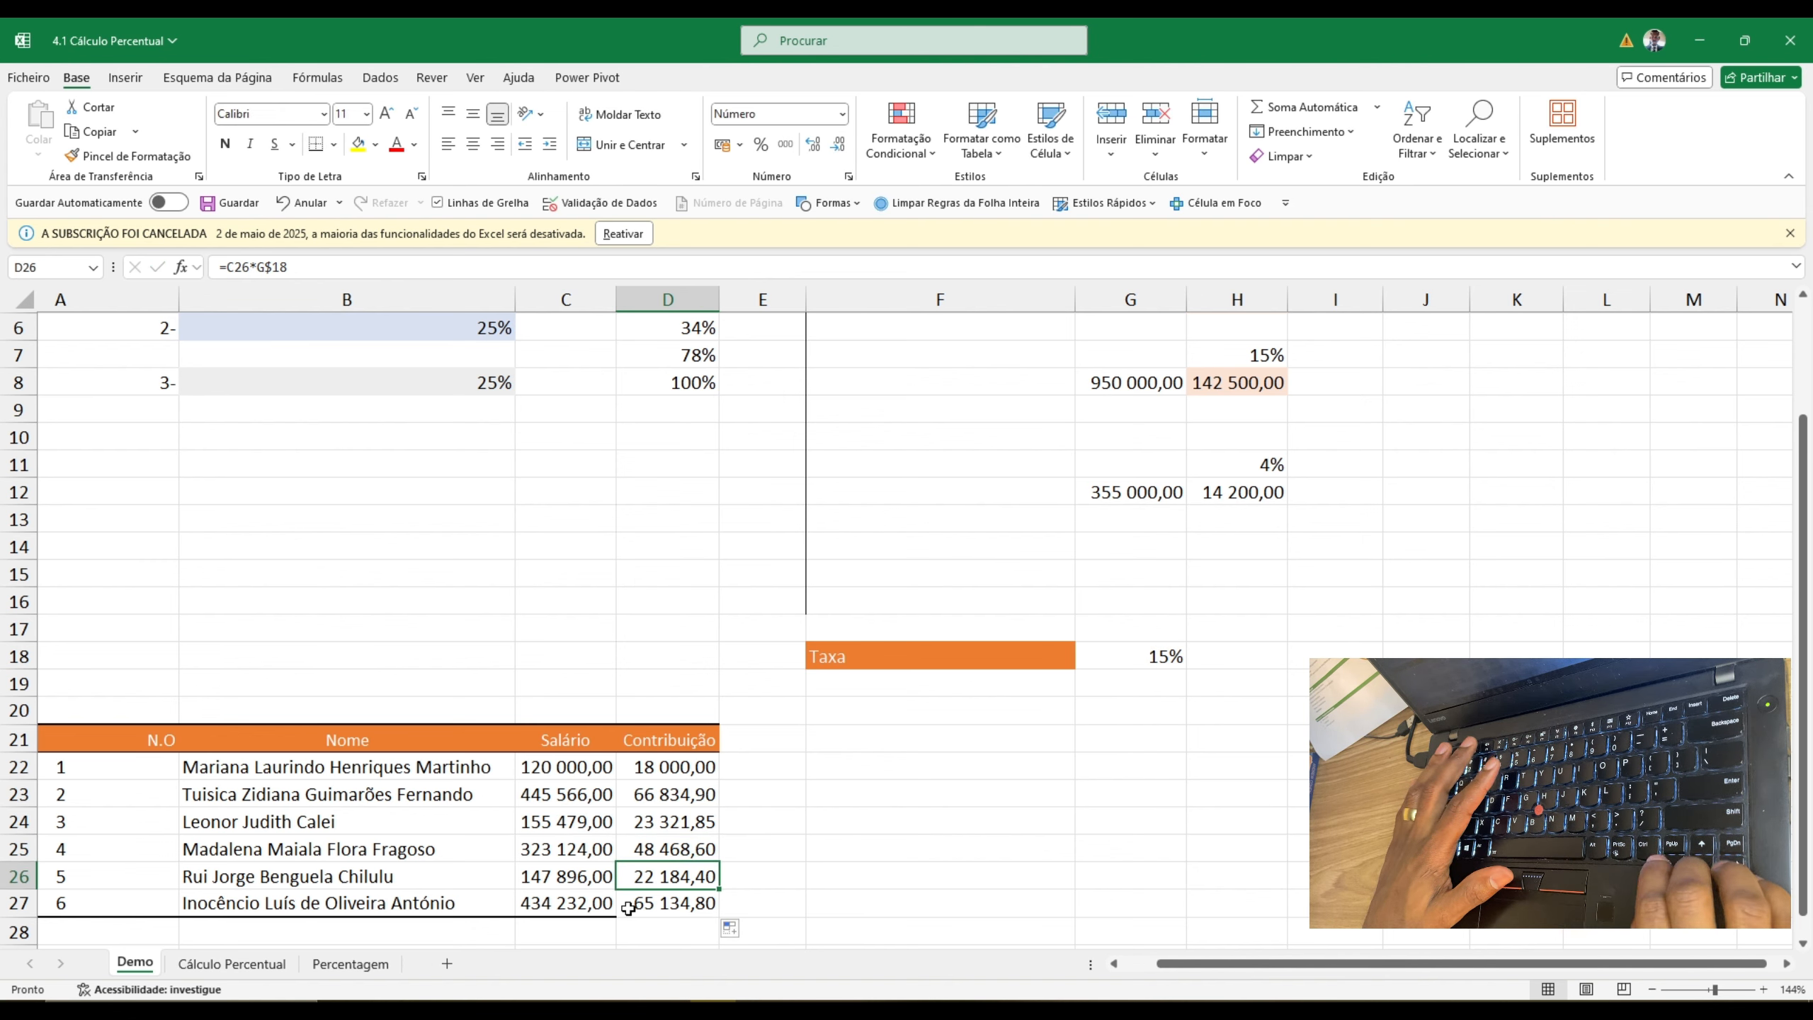
pyautogui.press('F2')
pyautogui.press('Return')
pyautogui.press('F2')
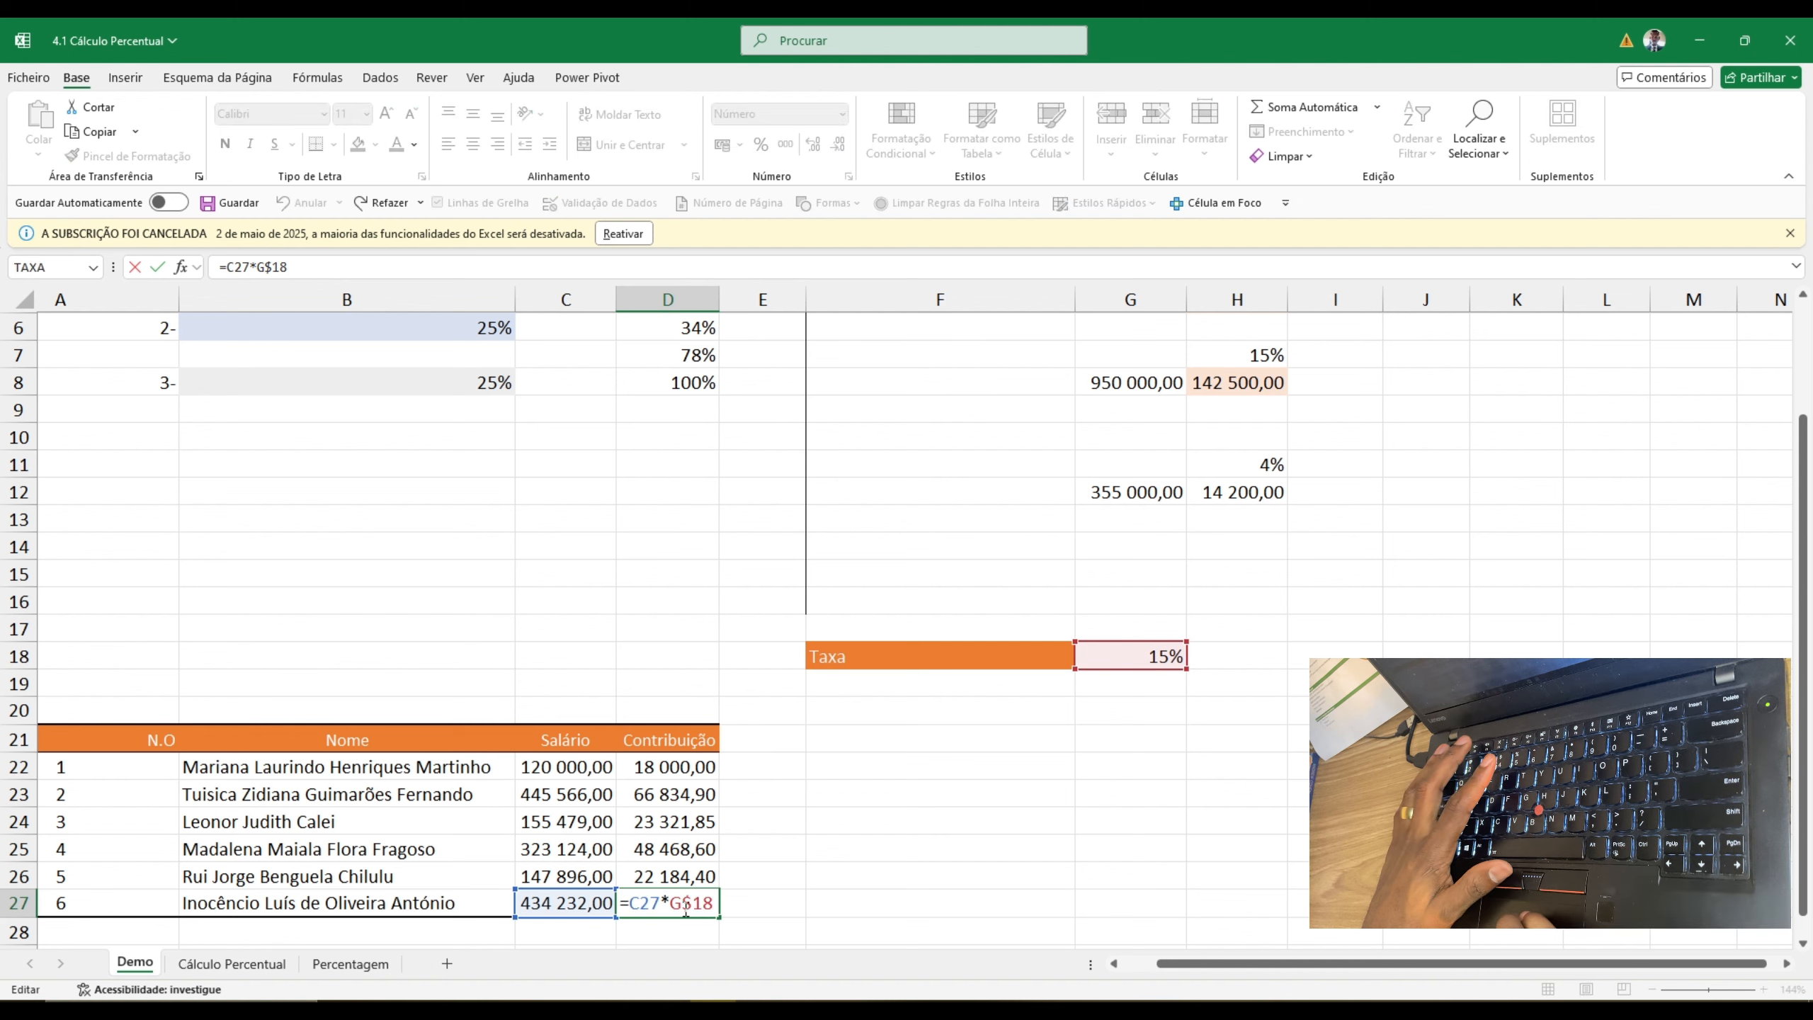
pyautogui.hotkey('ctrl', 'Return')
pyautogui.click(664, 767)
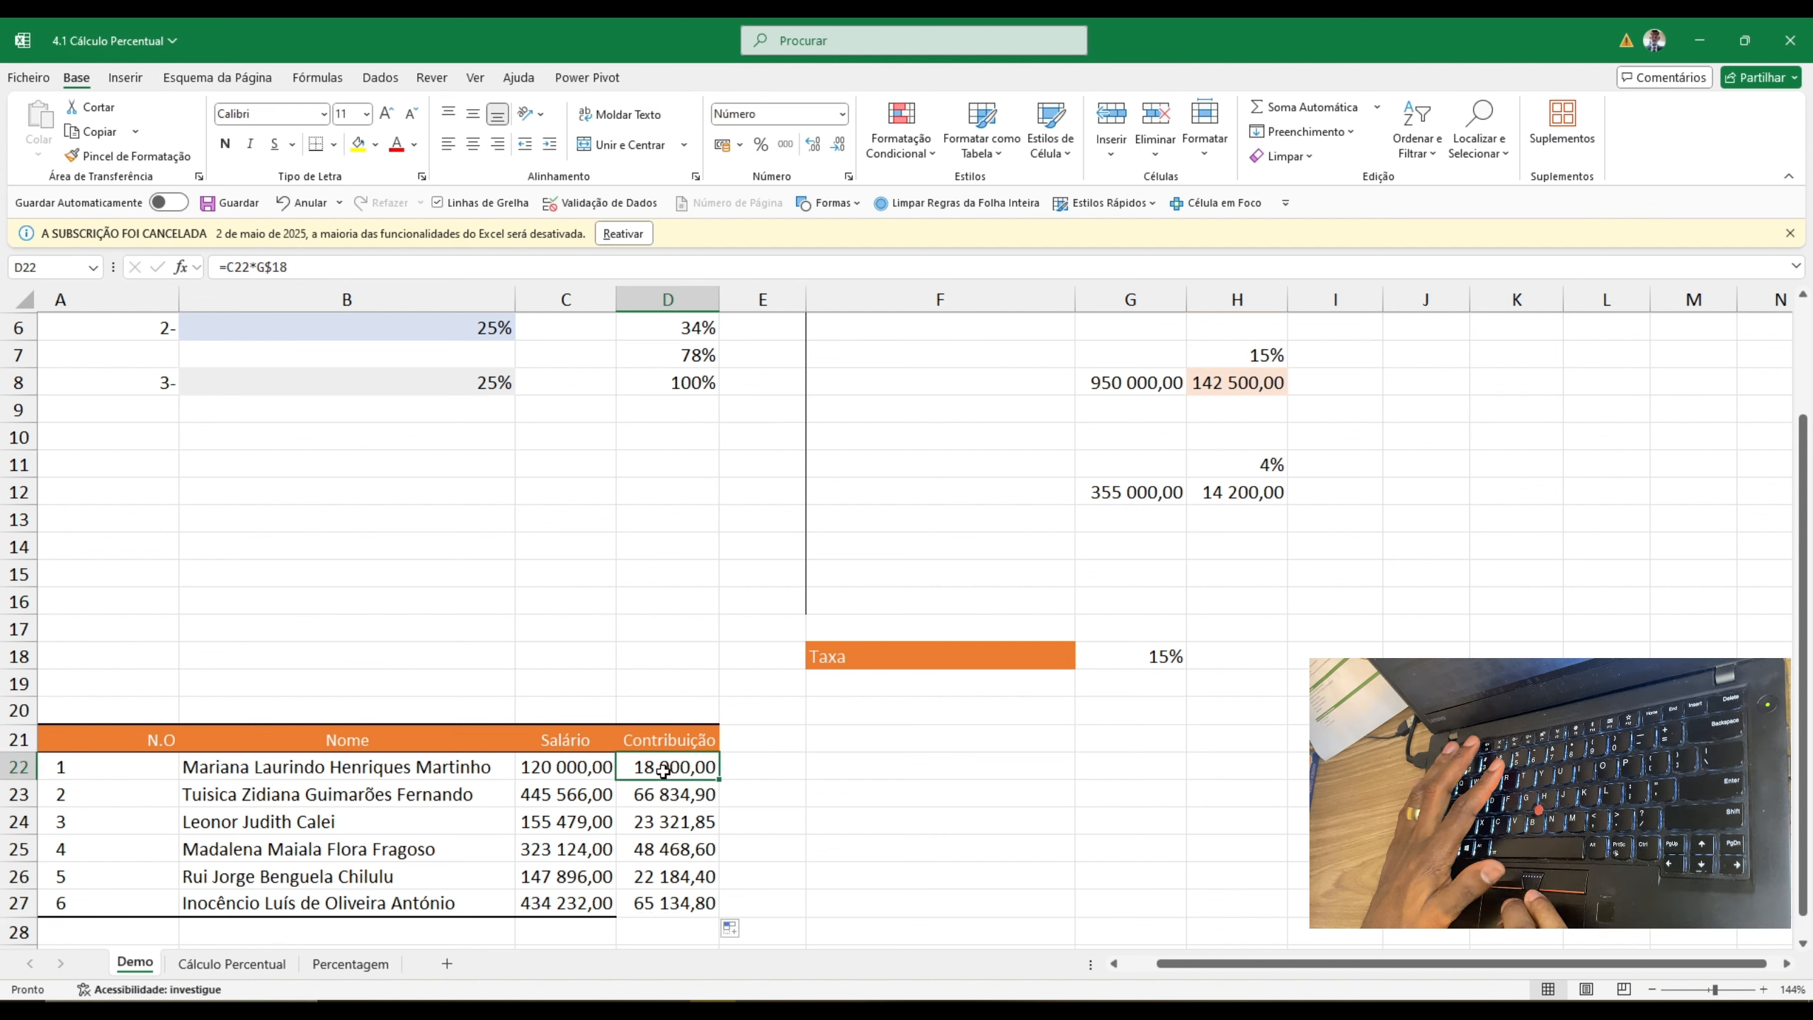
# - Enter the note $G in cell F21 to illustrate locking a column
pyautogui.click(1021, 749)
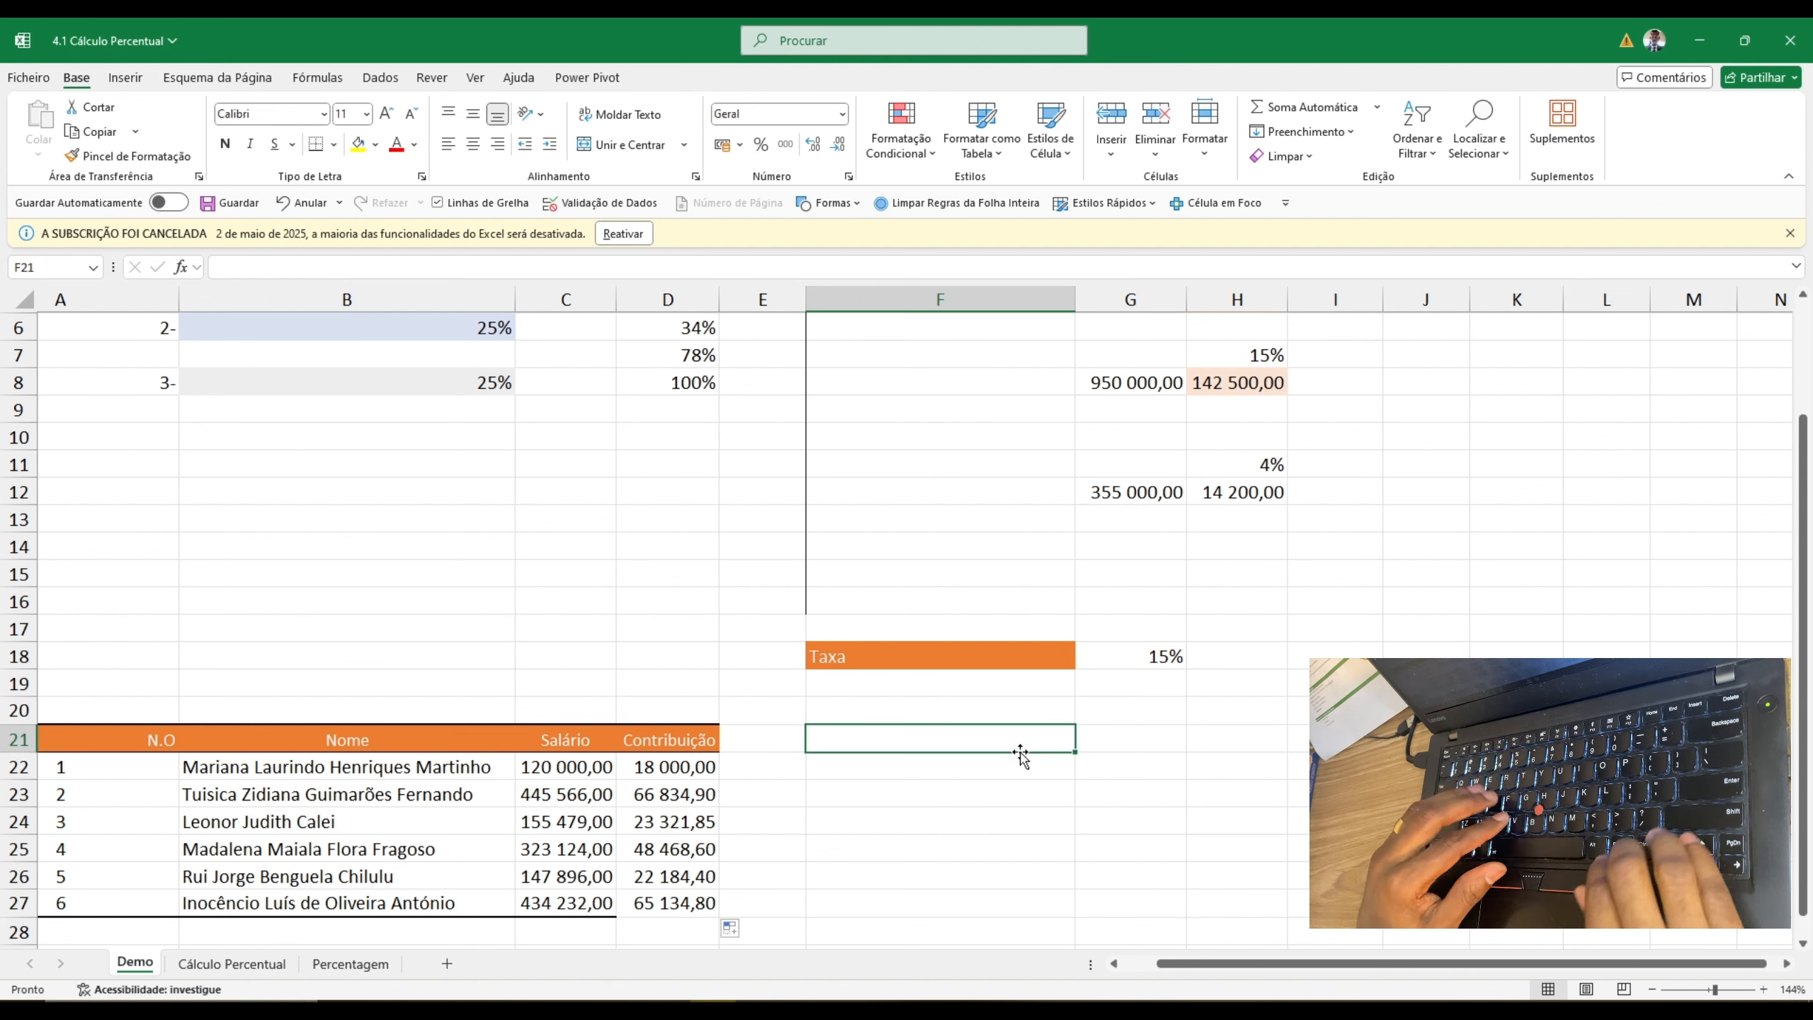
pyautogui.write('G')
pyautogui.press('Left')
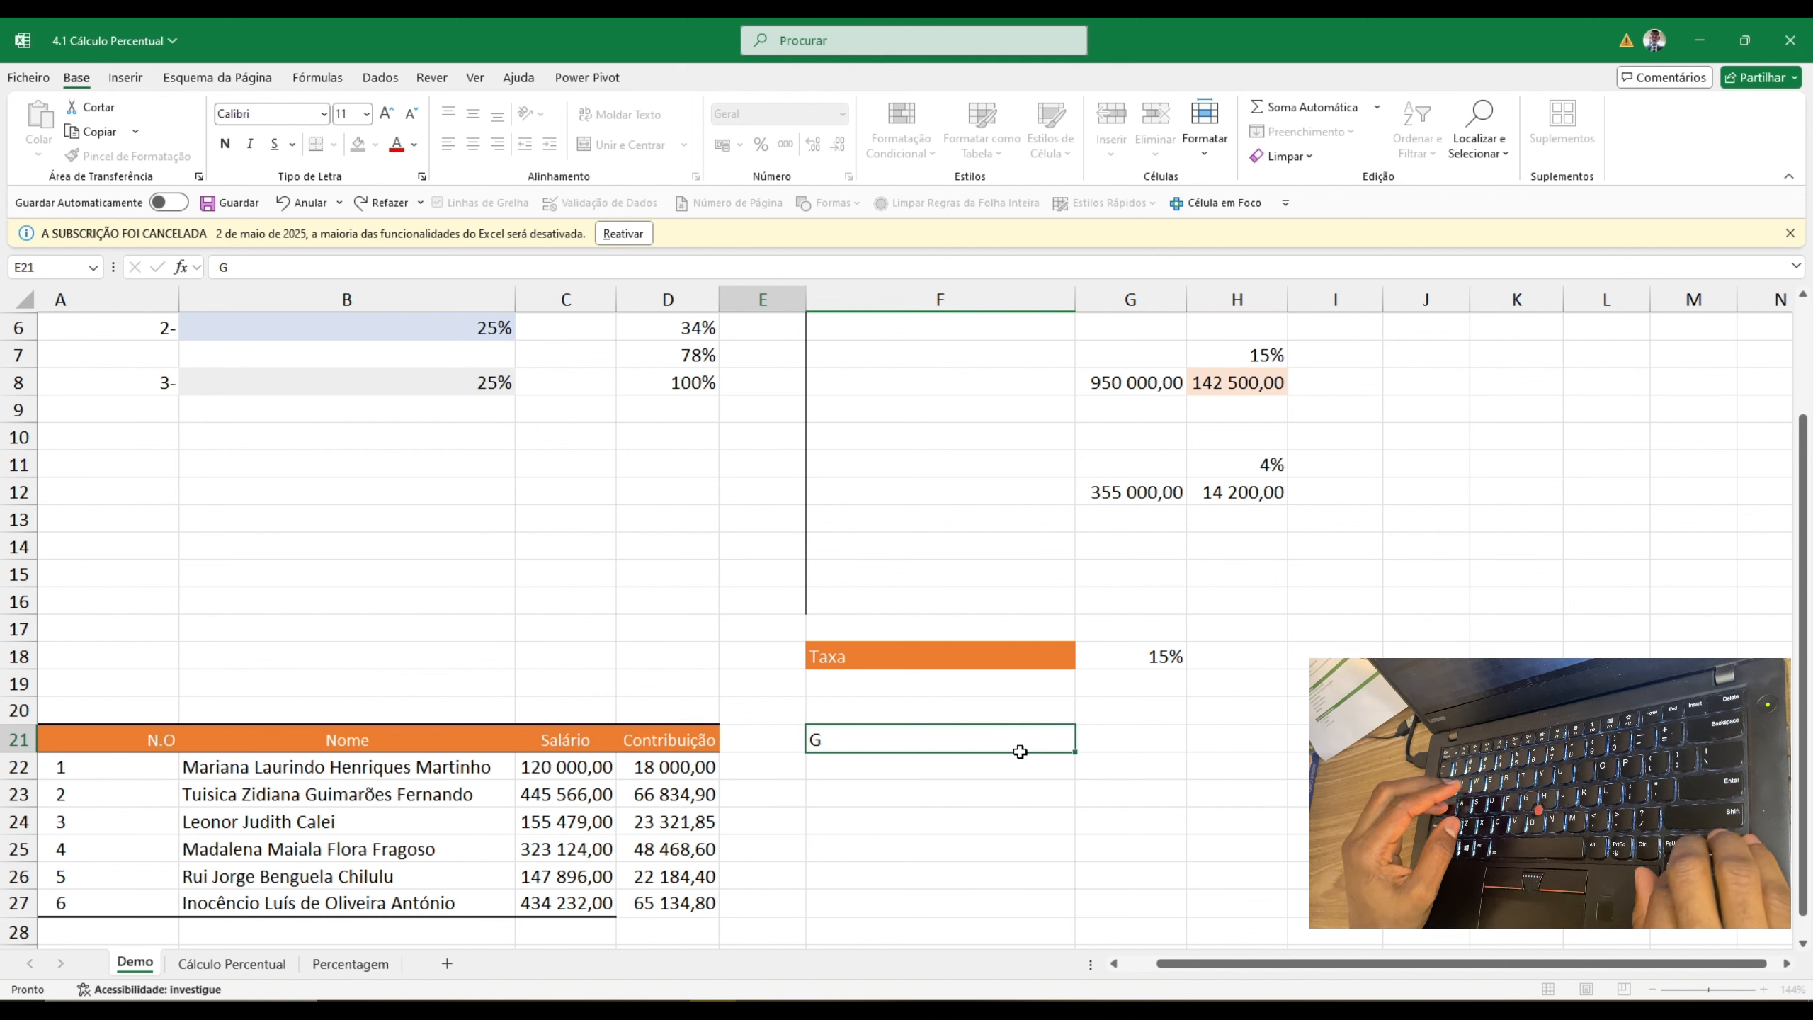
pyautogui.doubleClick(1020, 752)
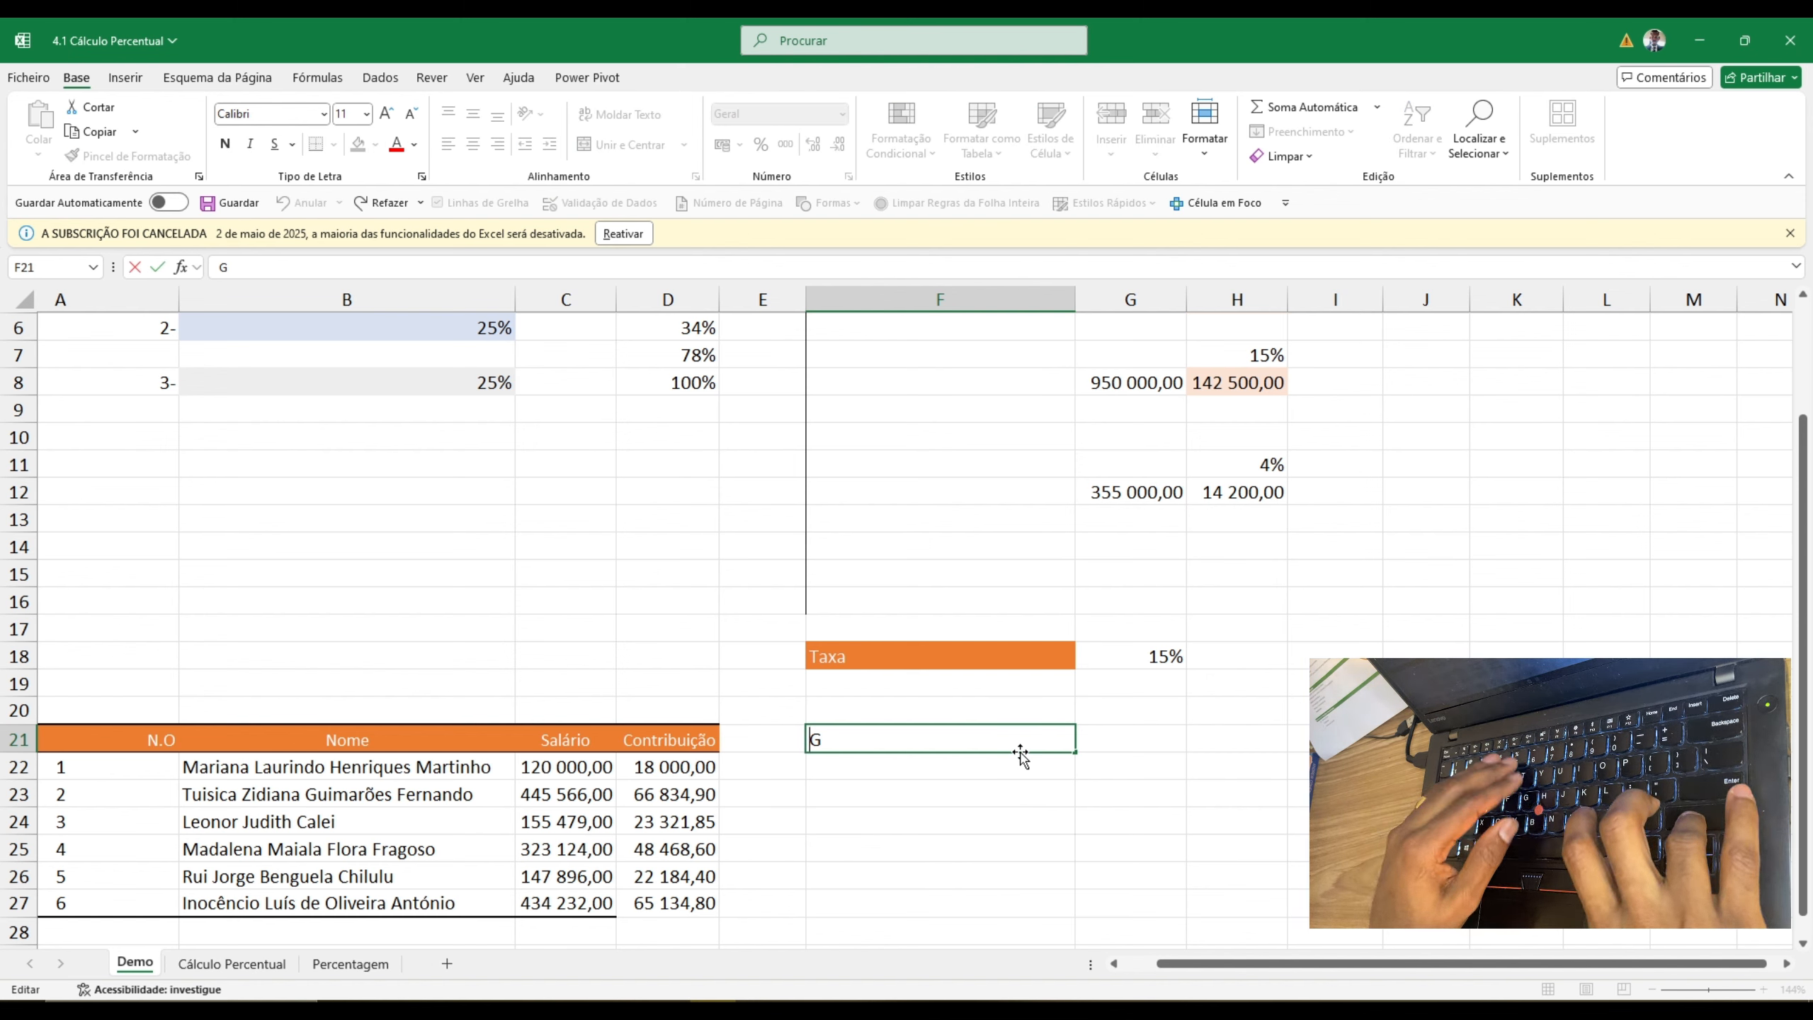
pyautogui.press('Home')
pyautogui.write('$')
pyautogui.press('Return')
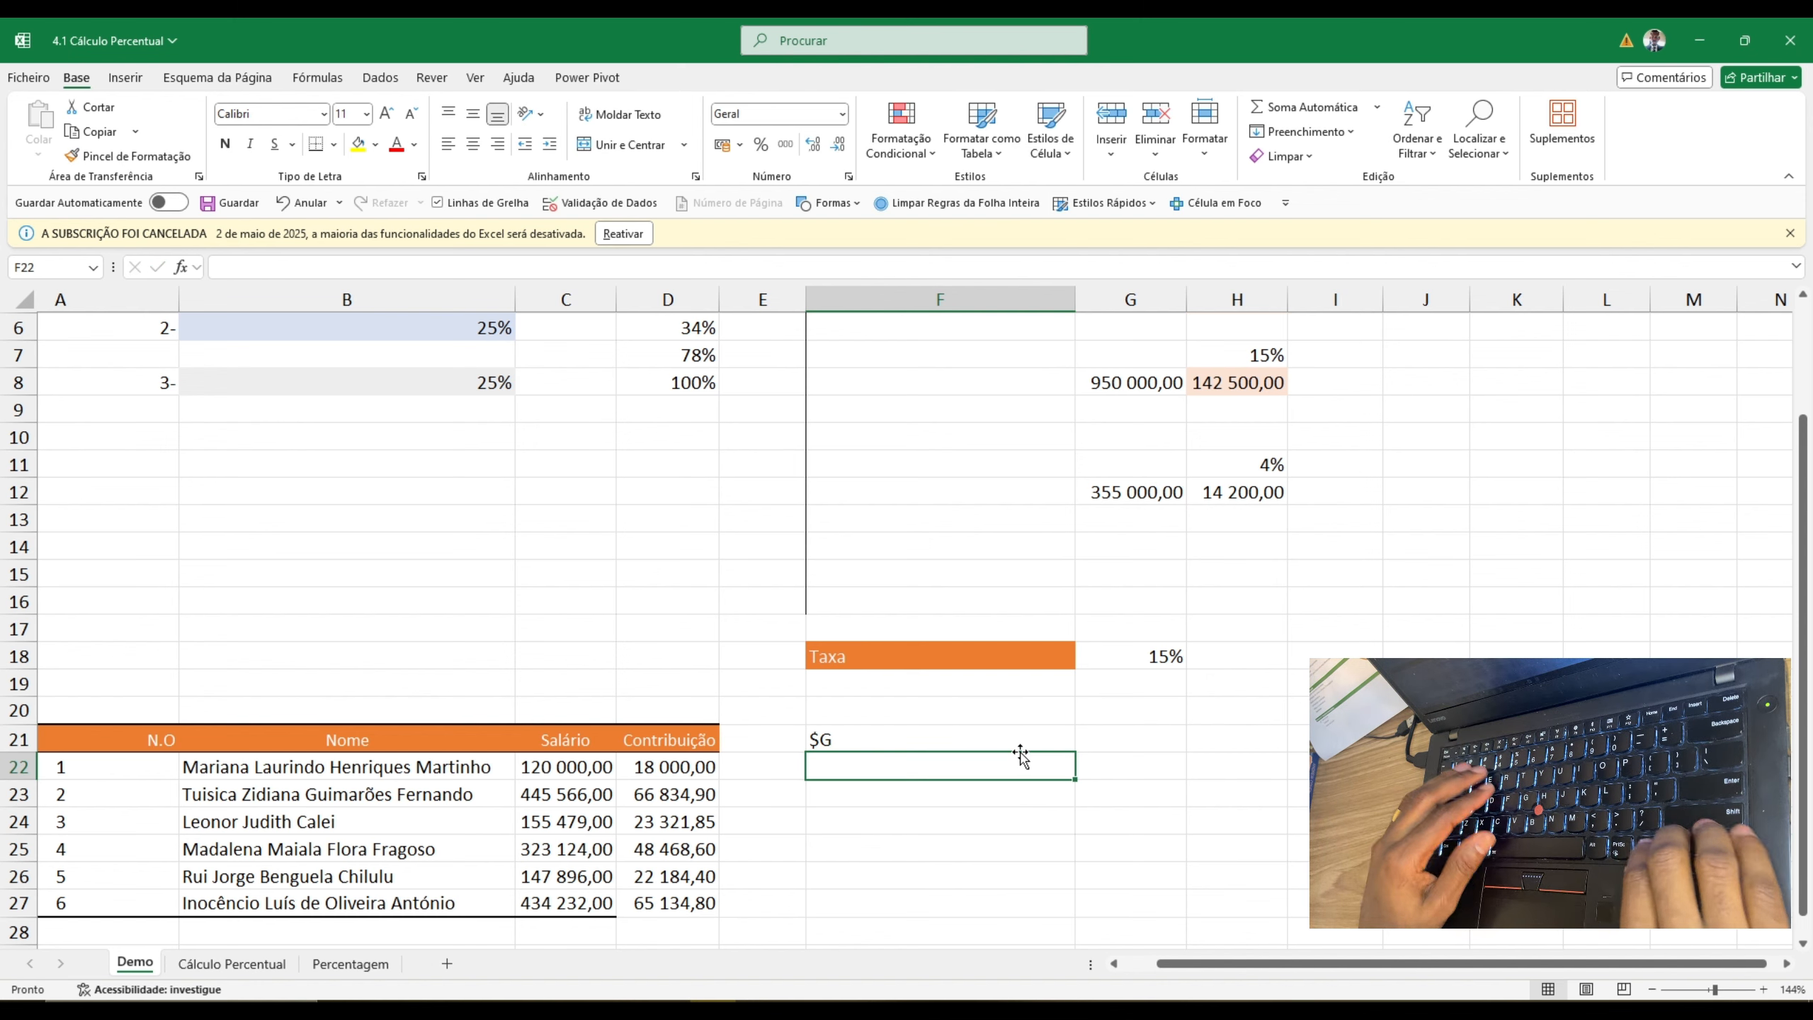
# - Enter the note $18 in cell F22 to illustrate locking a row
pyautogui.write('18')
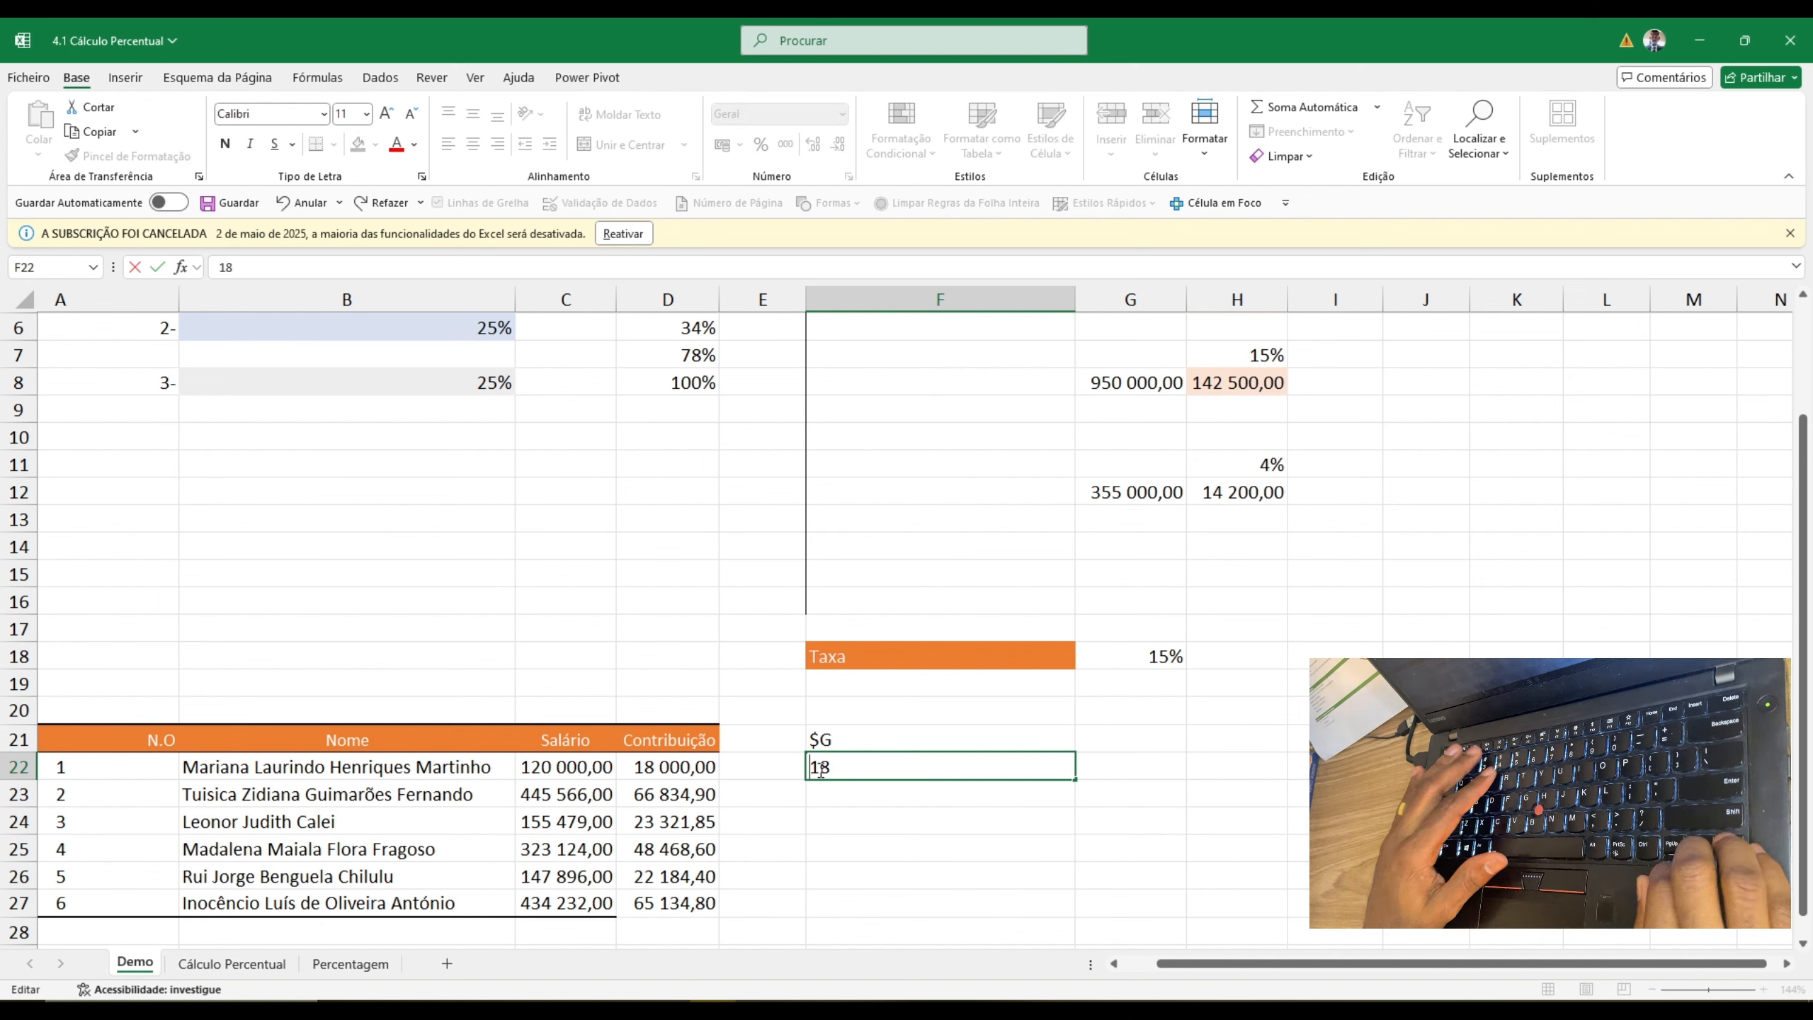
pyautogui.press('Home')
pyautogui.write('$')
pyautogui.press('Return')
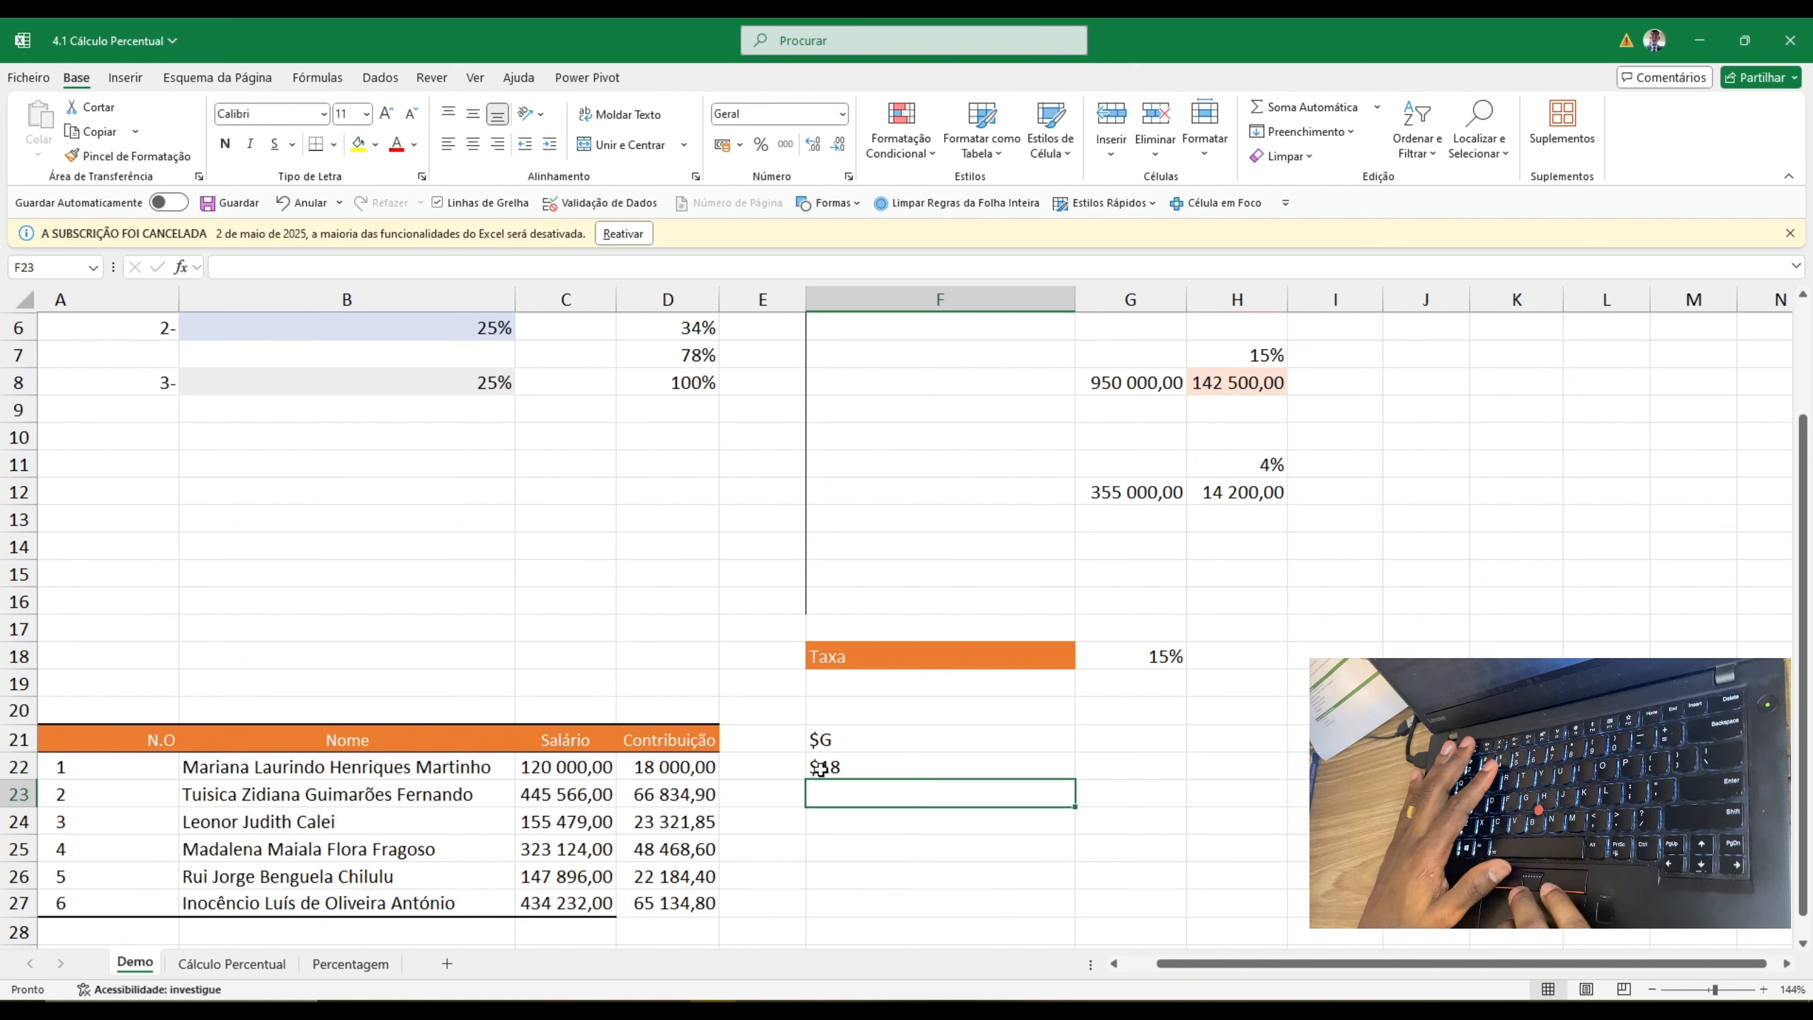
pyautogui.click(836, 766)
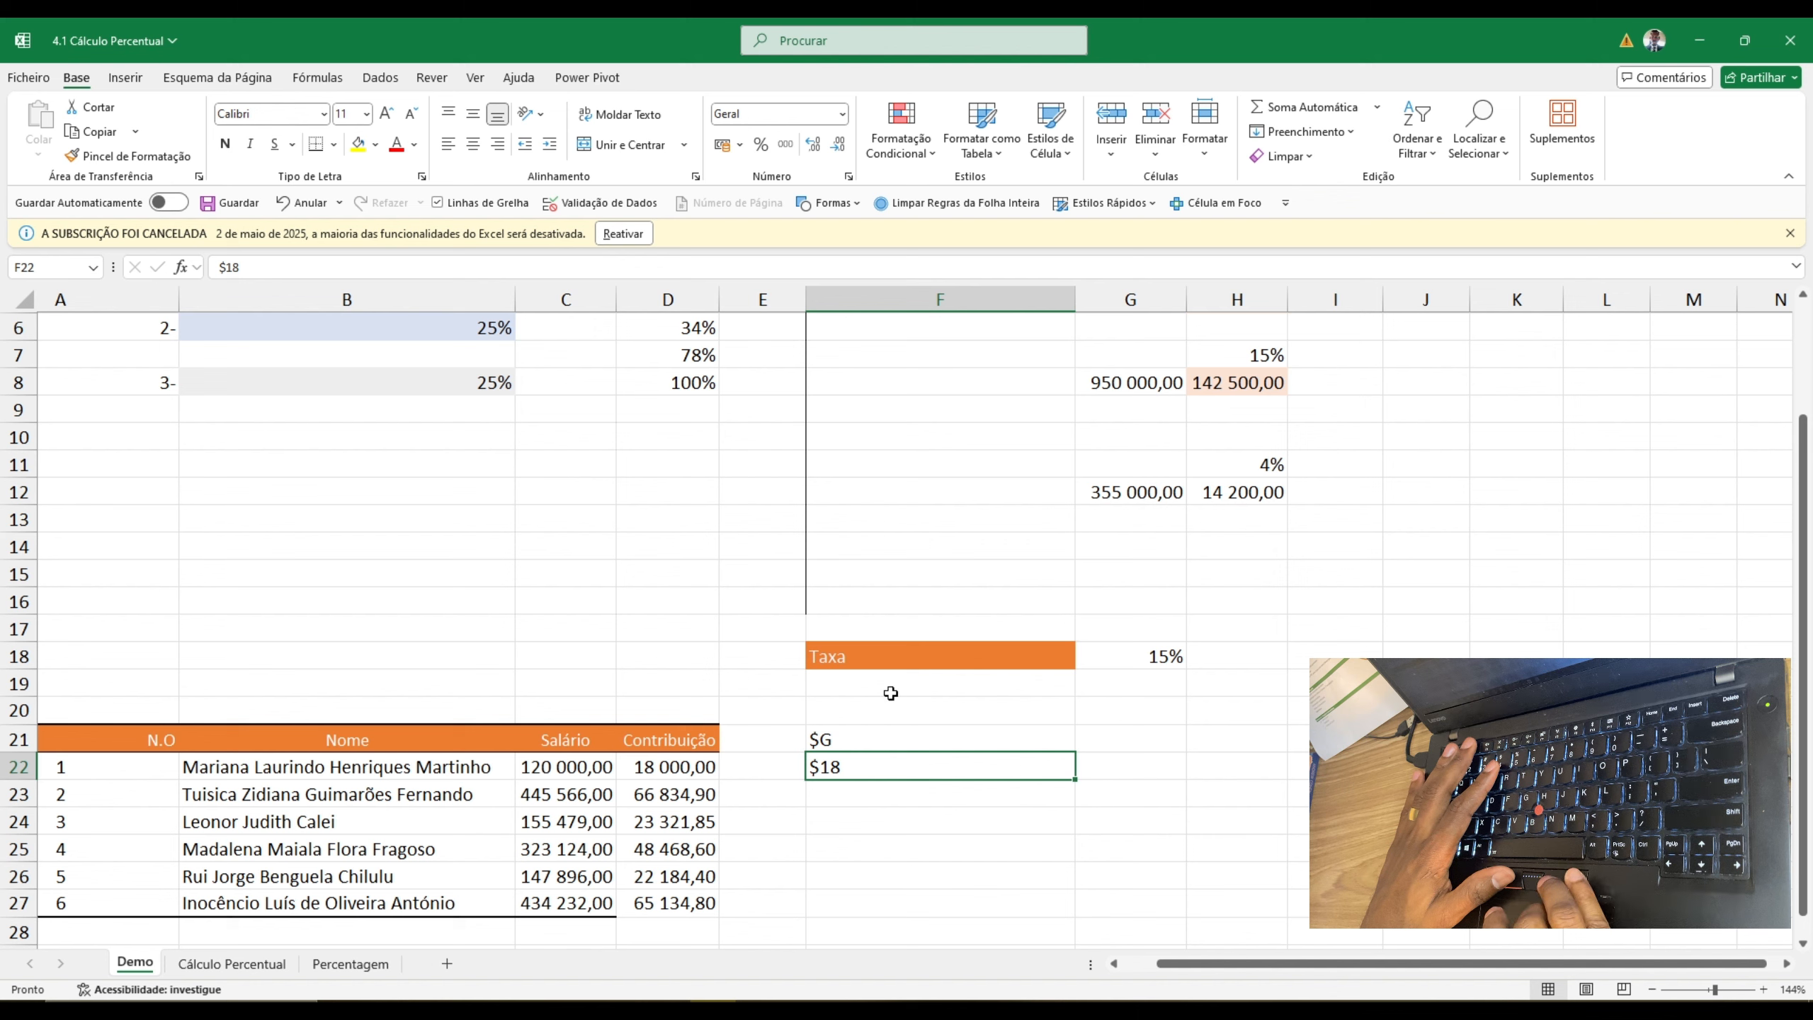
# - Compare the vertical run of contribution cells D22:D27 with the column and row lock notes in F21:F22
pyautogui.moveTo(675, 766); pyautogui.dragTo(662, 895)
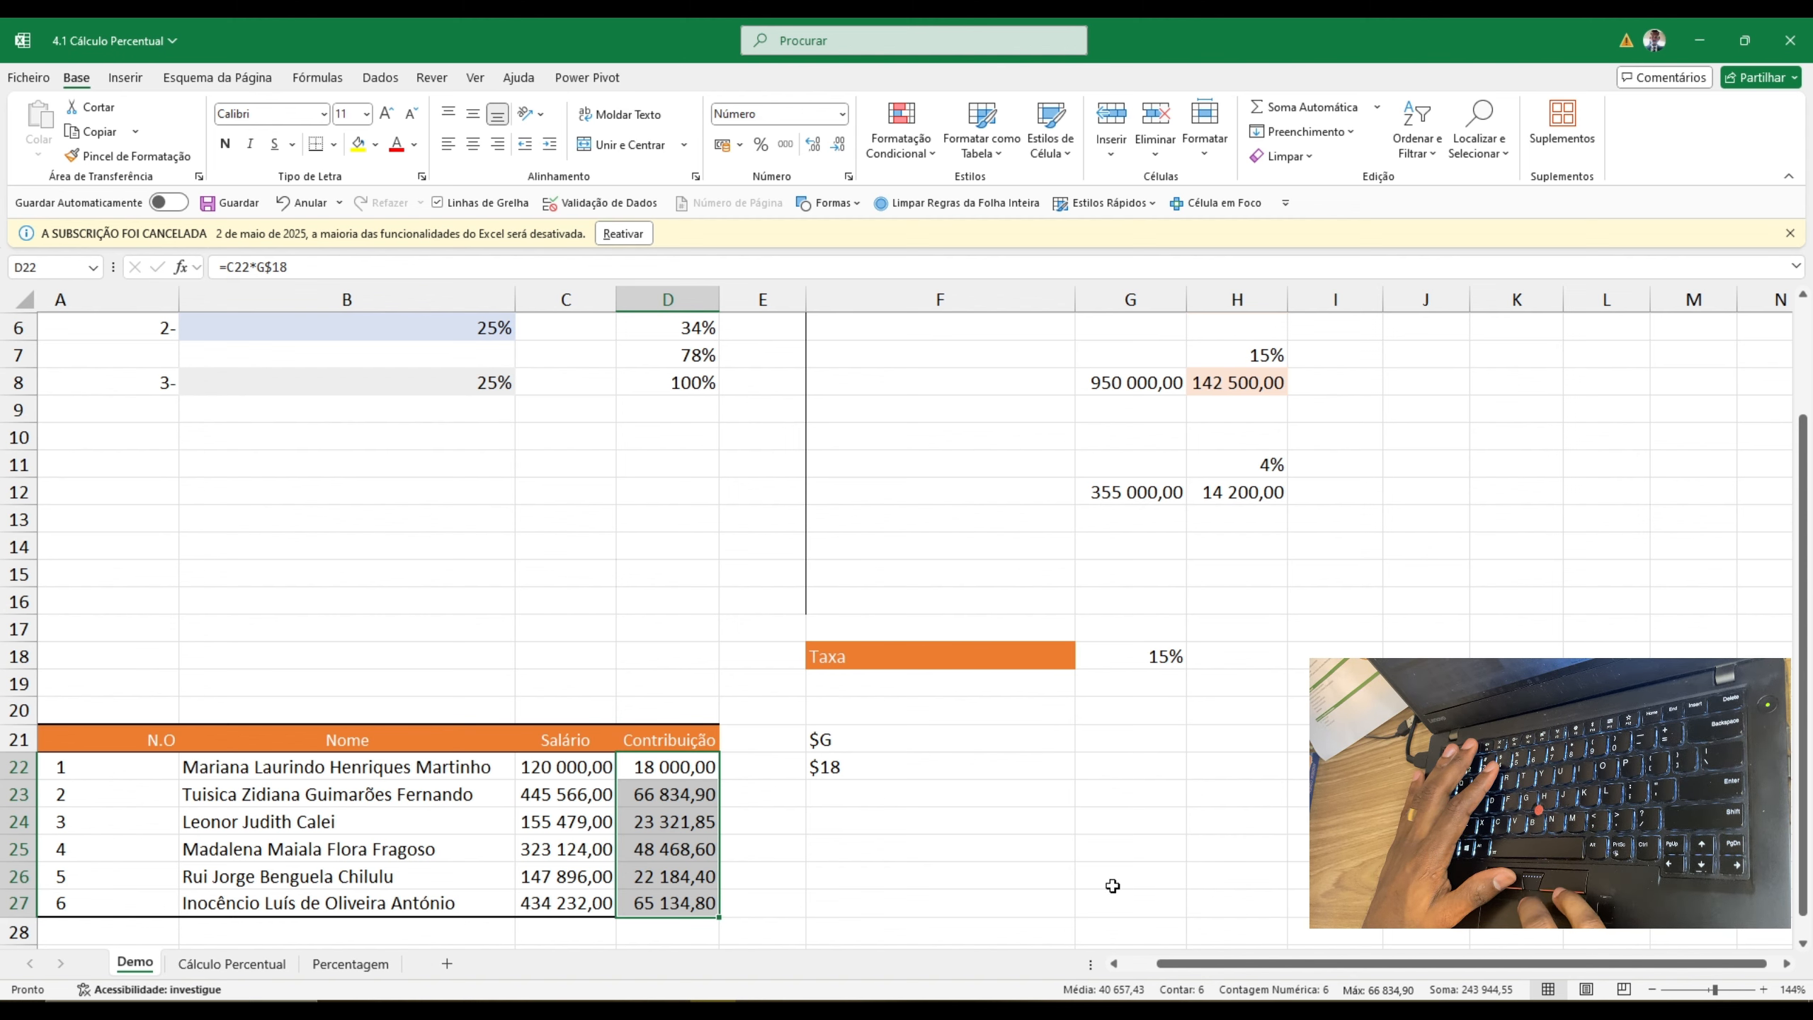
pyautogui.moveTo(18, 709); pyautogui.dragTo(9, 902)
pyautogui.moveTo(931, 739); pyautogui.dragTo(932, 772)
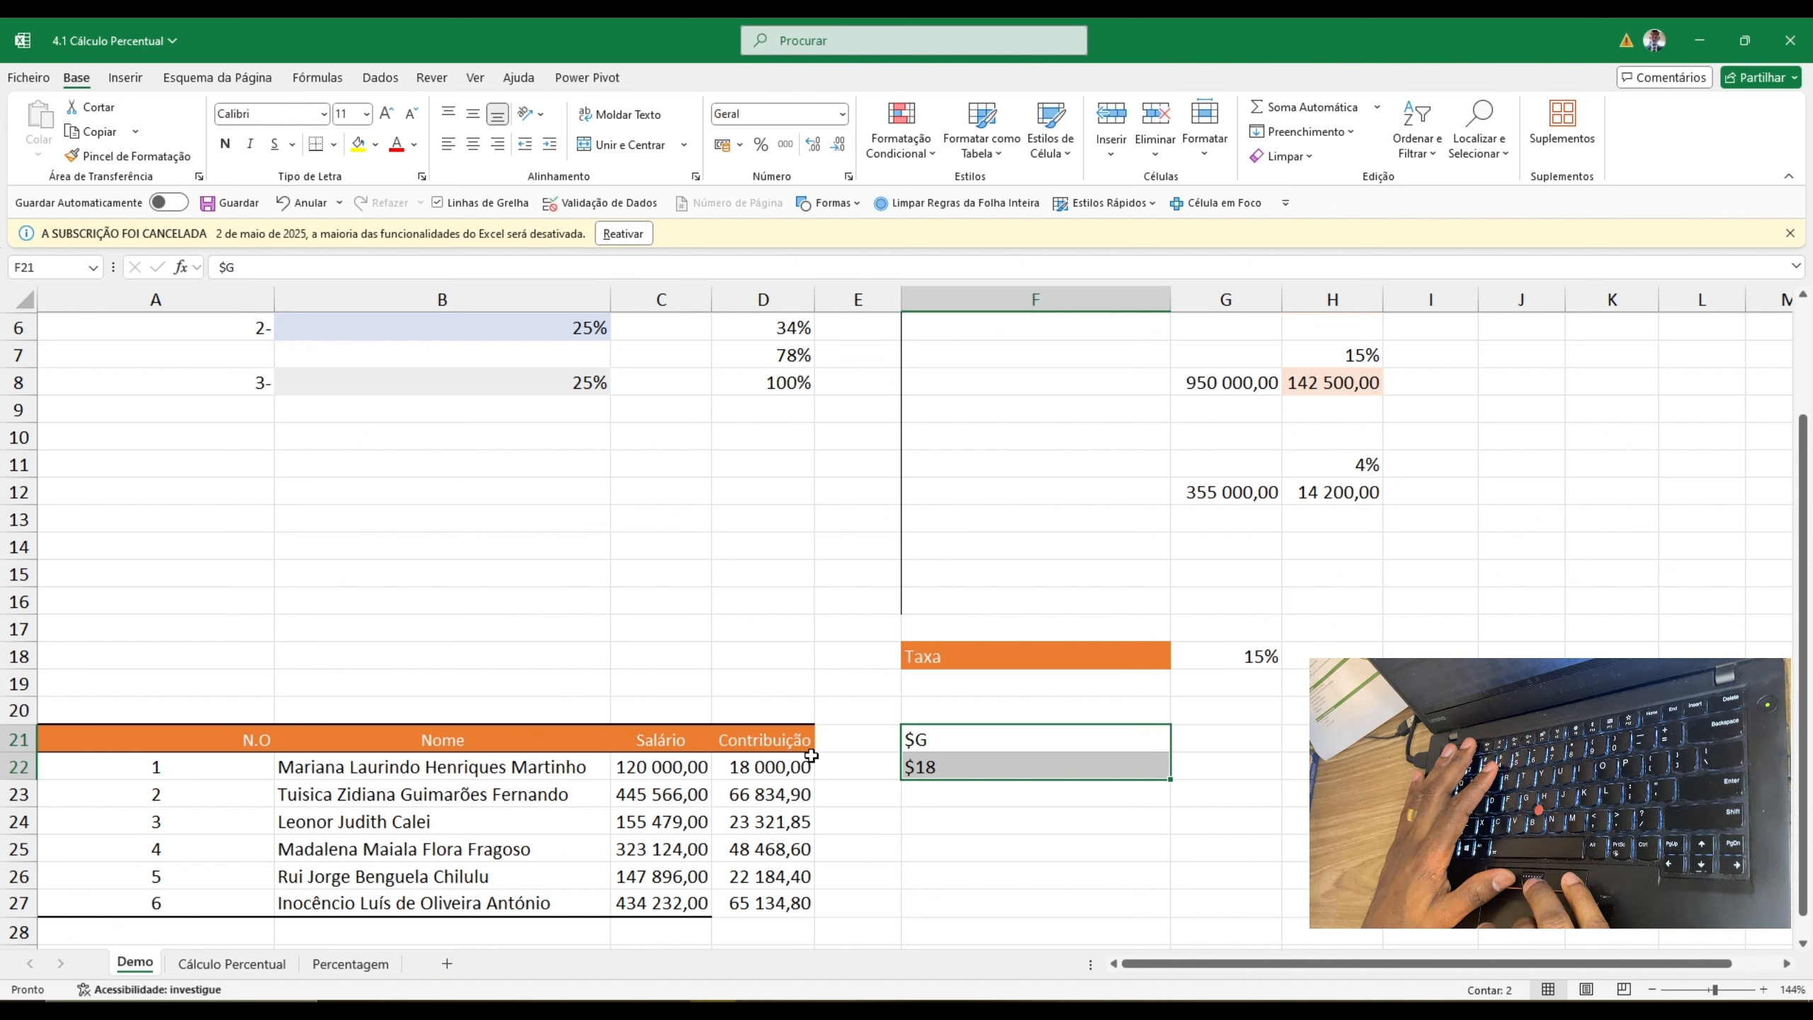
# - Recheck the formulas in D22 to D27 against the Taxa cell, looking at the column and row of the rate reference
pyautogui.doubleClick(764, 762)
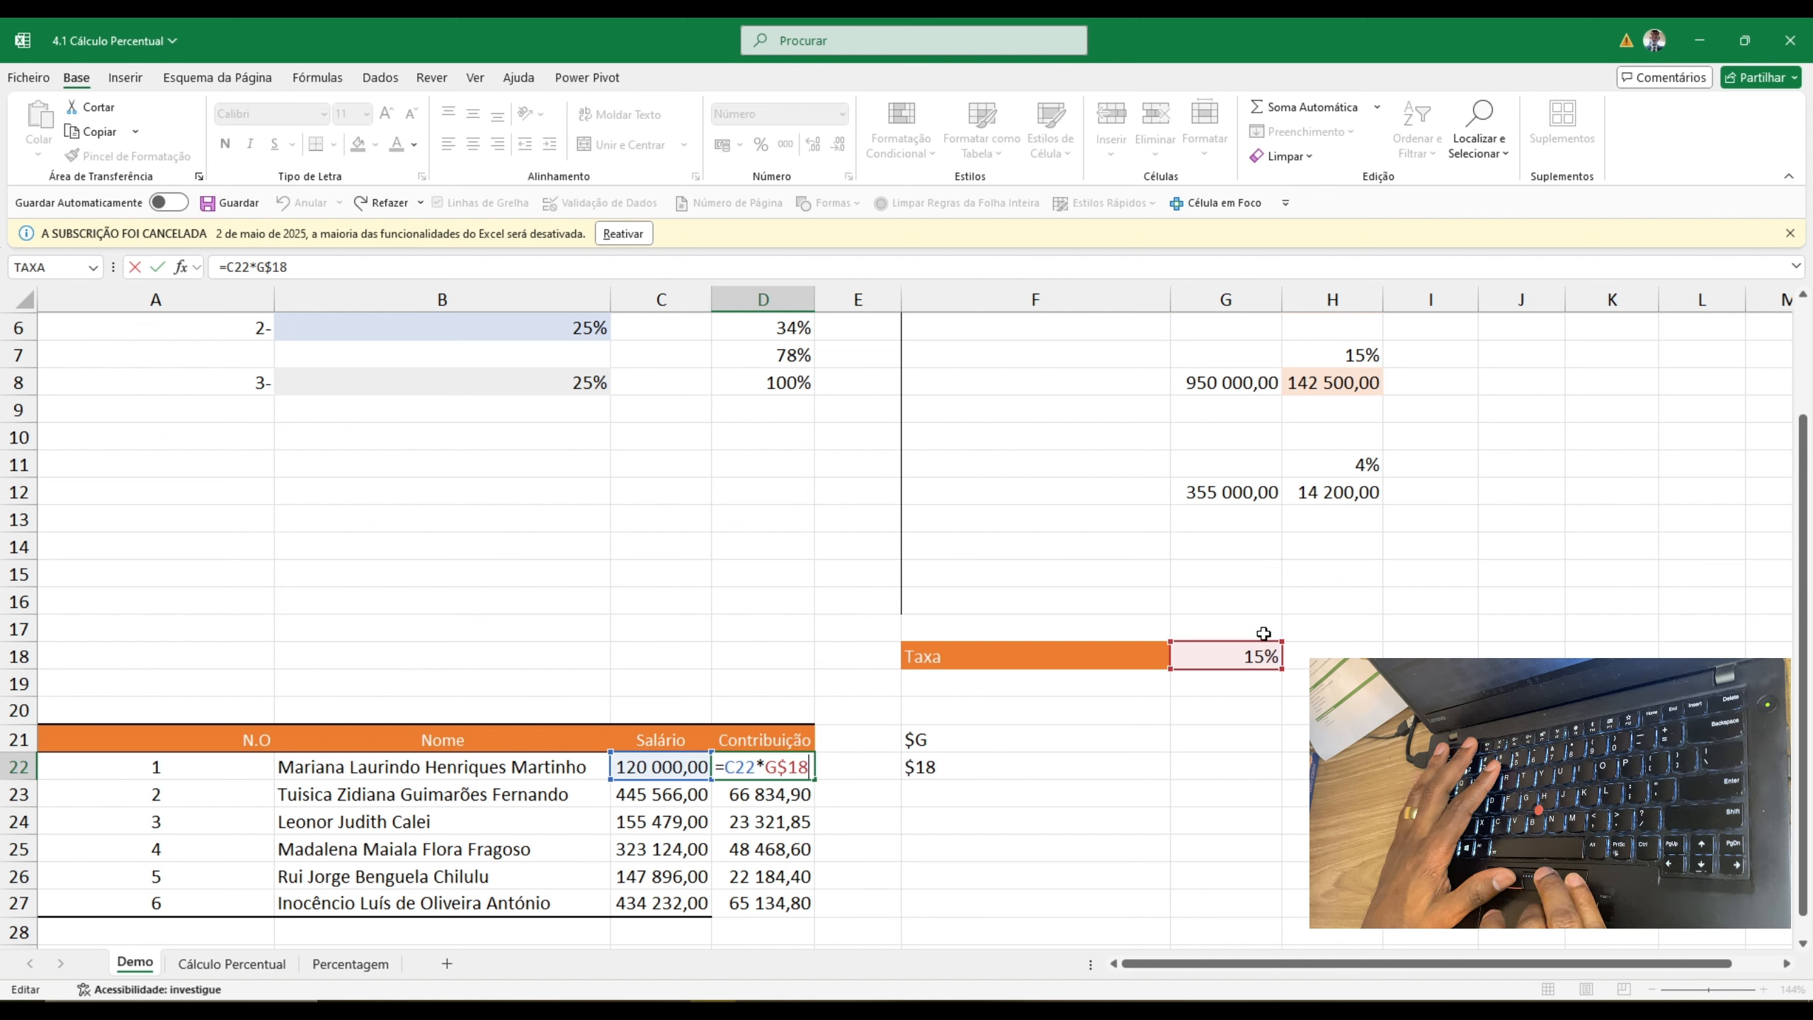
pyautogui.press('Return')
pyautogui.press('F2')
pyautogui.press('Return')
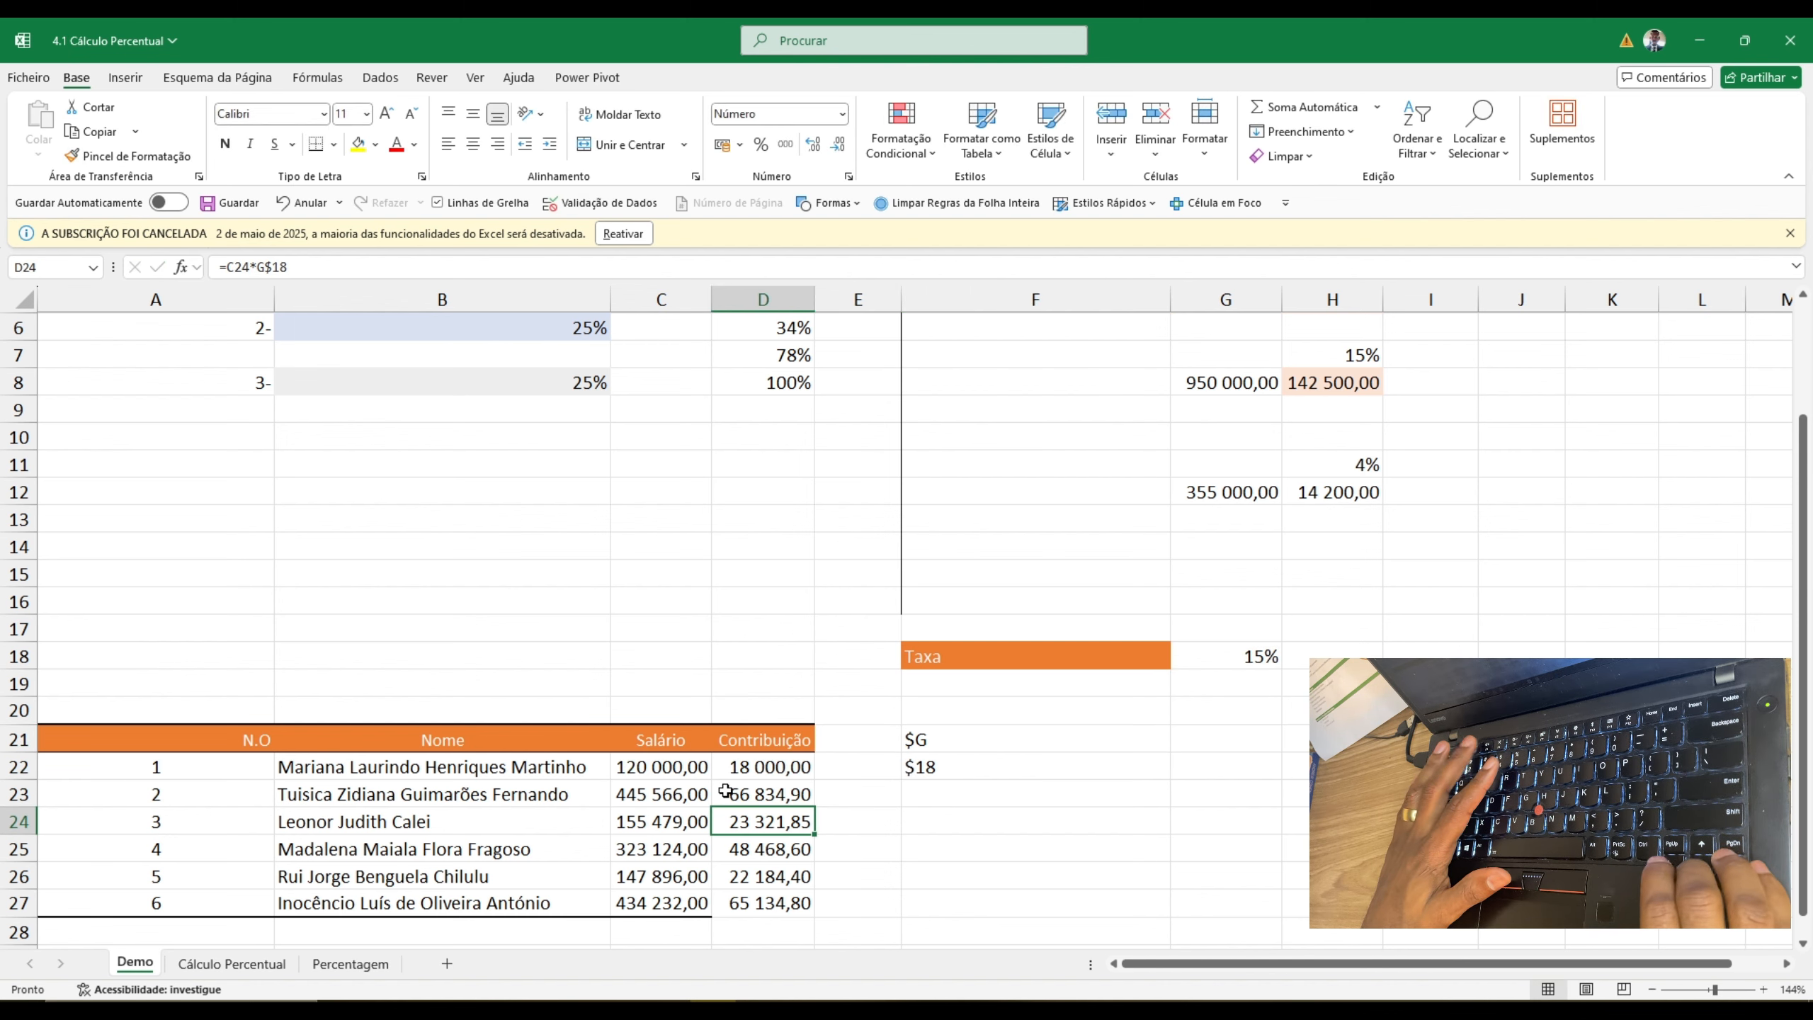
pyautogui.press('Down')
pyautogui.press('F2')
pyautogui.press('Escape')
pyautogui.press('Down')
pyautogui.press('F2')
pyautogui.press('Escape')
pyautogui.press('Down')
pyautogui.press('F2')
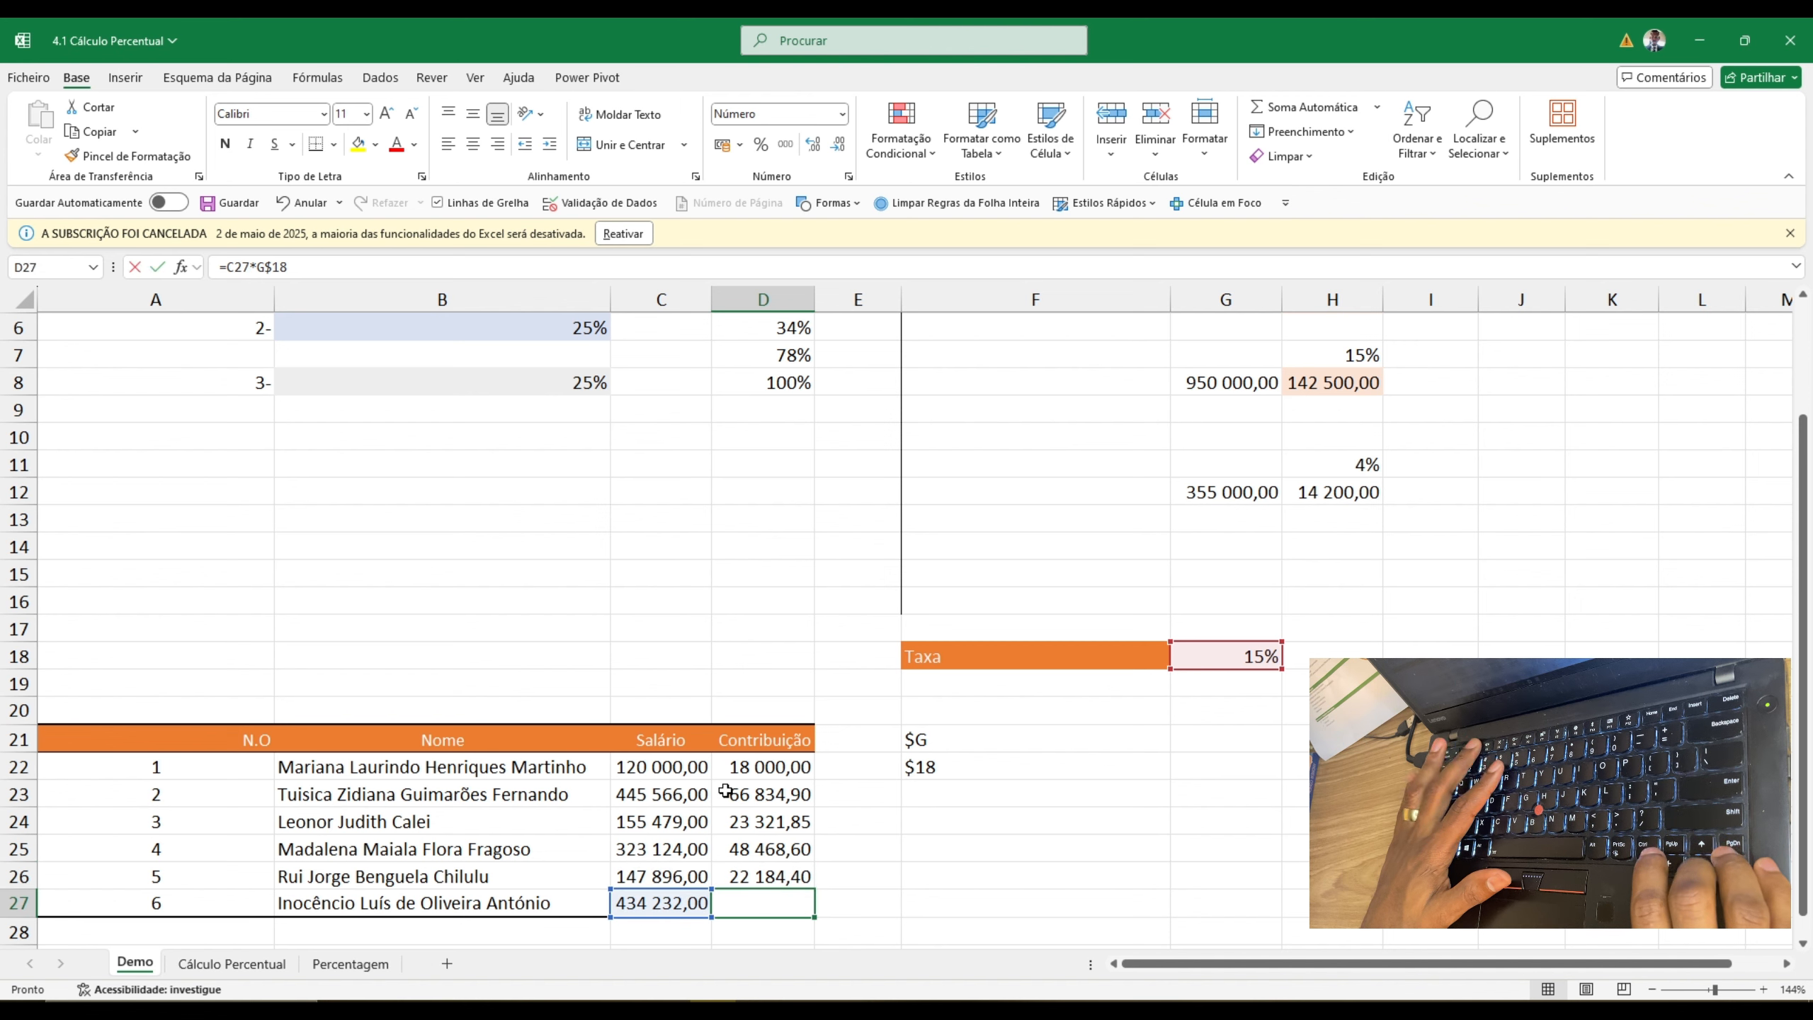
pyautogui.press('Escape')
# - Lock the column of the rate reference in D22 as well by changing the formula to =C22*$G$18
pyautogui.press('Up')
pyautogui.press('Up')
pyautogui.press('Up')
pyautogui.press('Up')
pyautogui.press('Up')
pyautogui.press('Up')
pyautogui.press('Down')
pyautogui.press('F2')
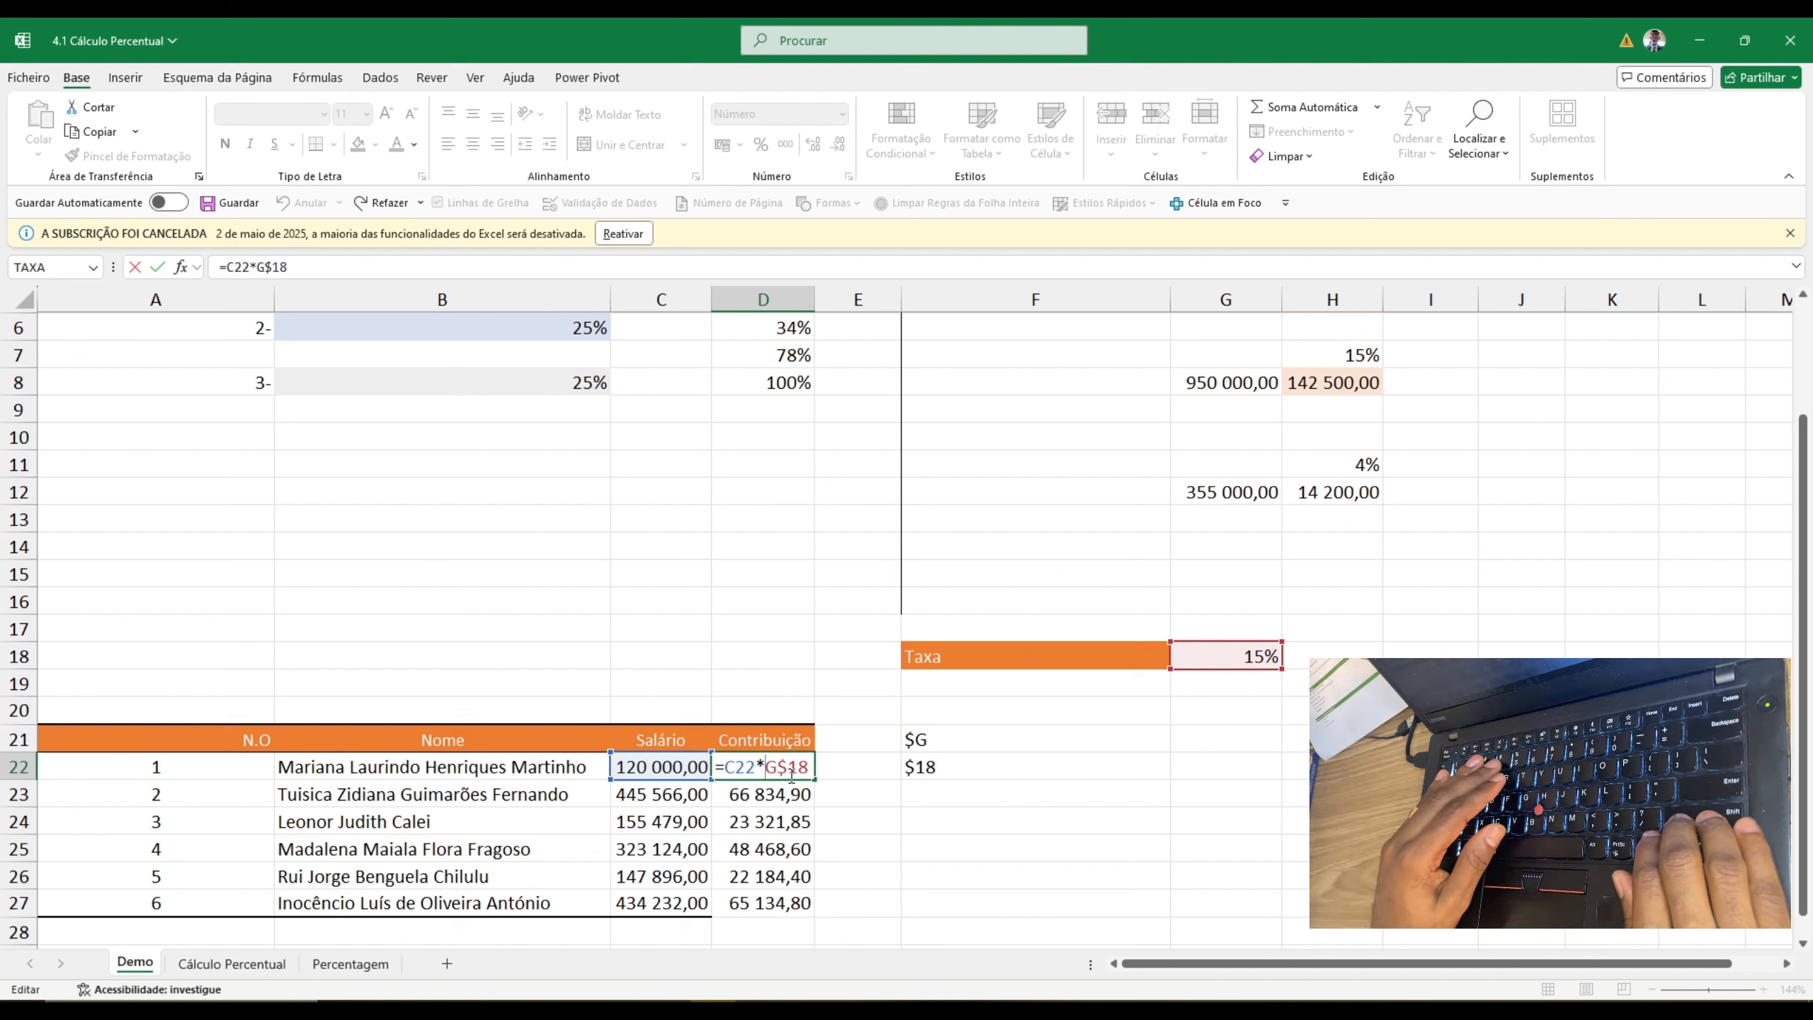
pyautogui.write('$')
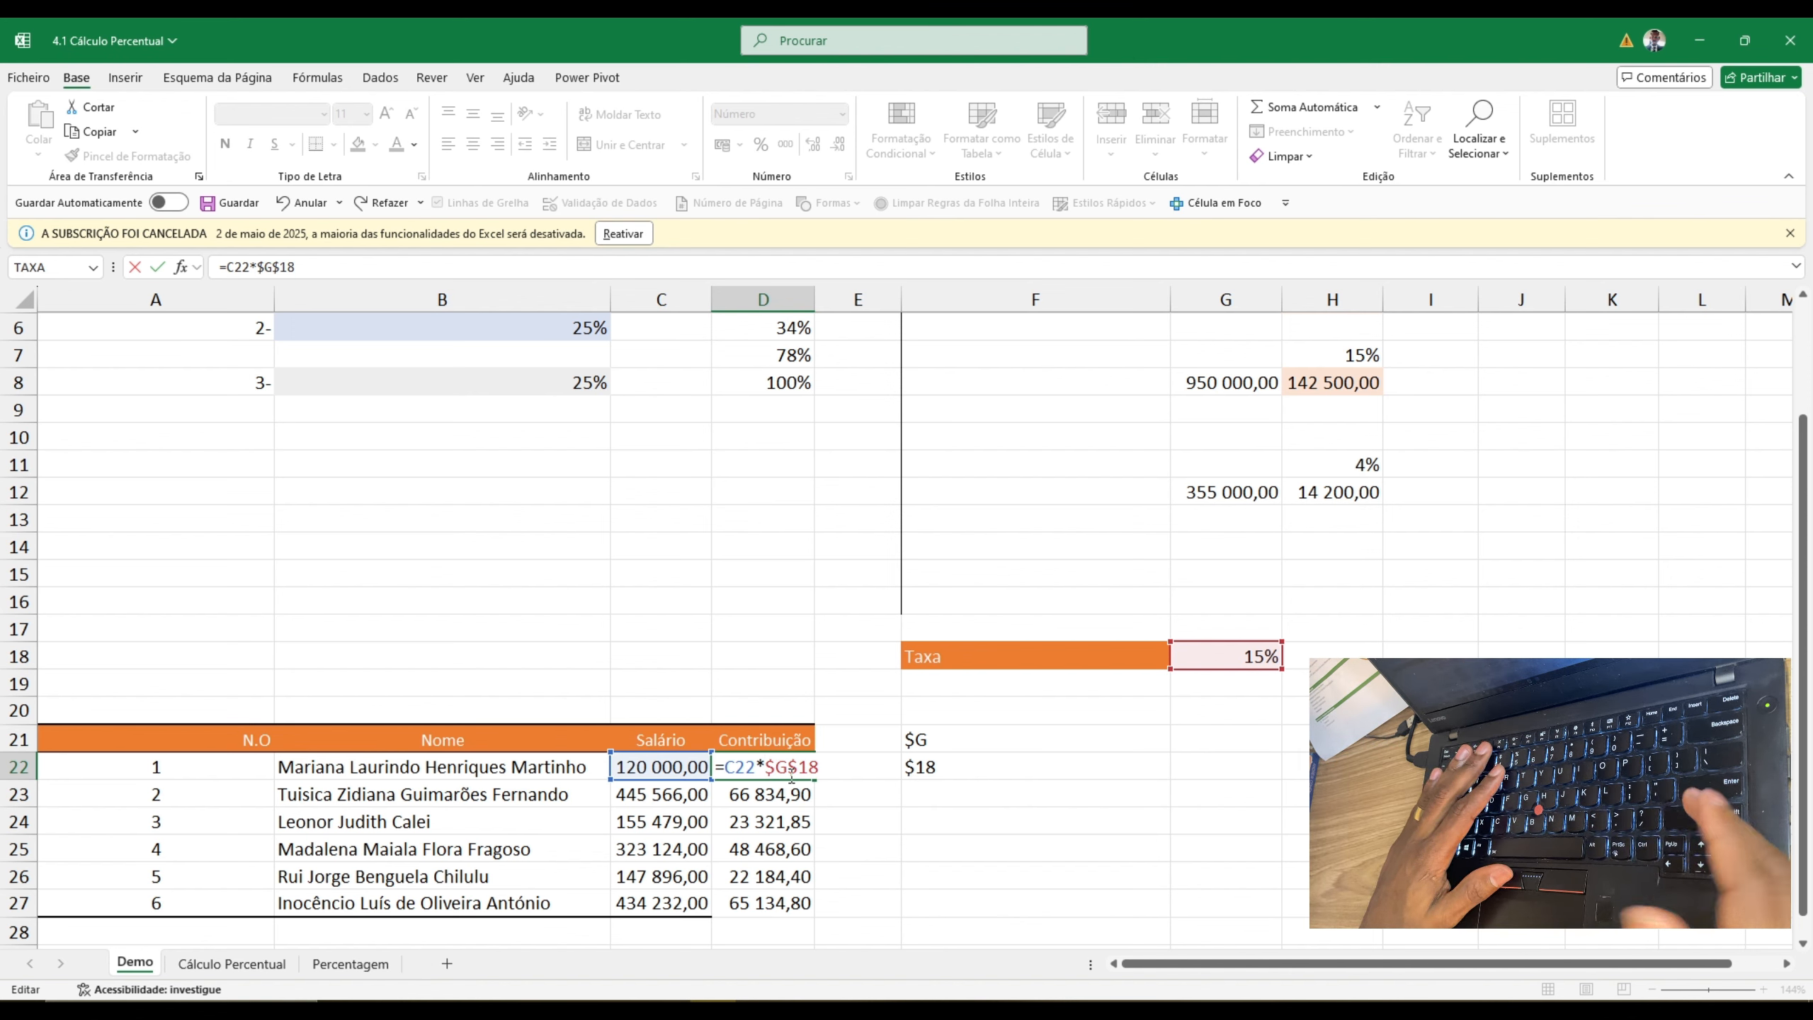
pyautogui.press('Return')
pyautogui.click(795, 777)
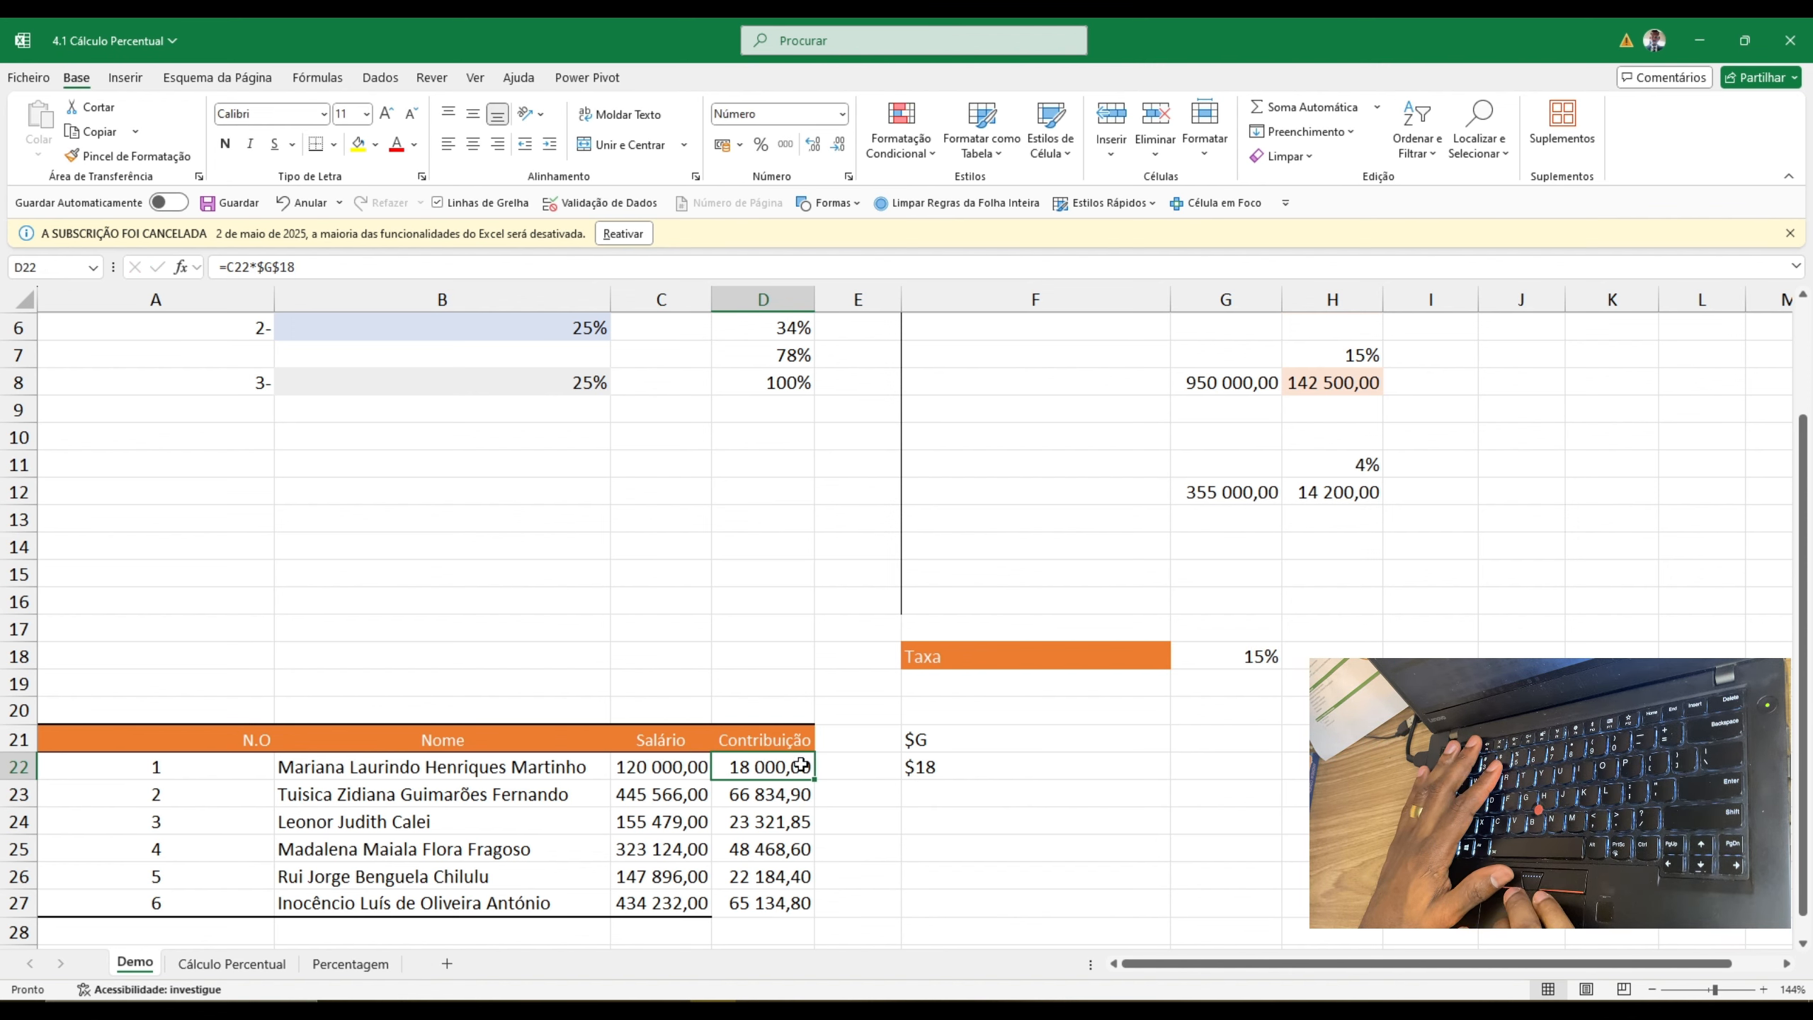
# - Remove the column lock from the rate reference in D22 so the formula reads =C22*G$18
pyautogui.doubleClick(802, 765)
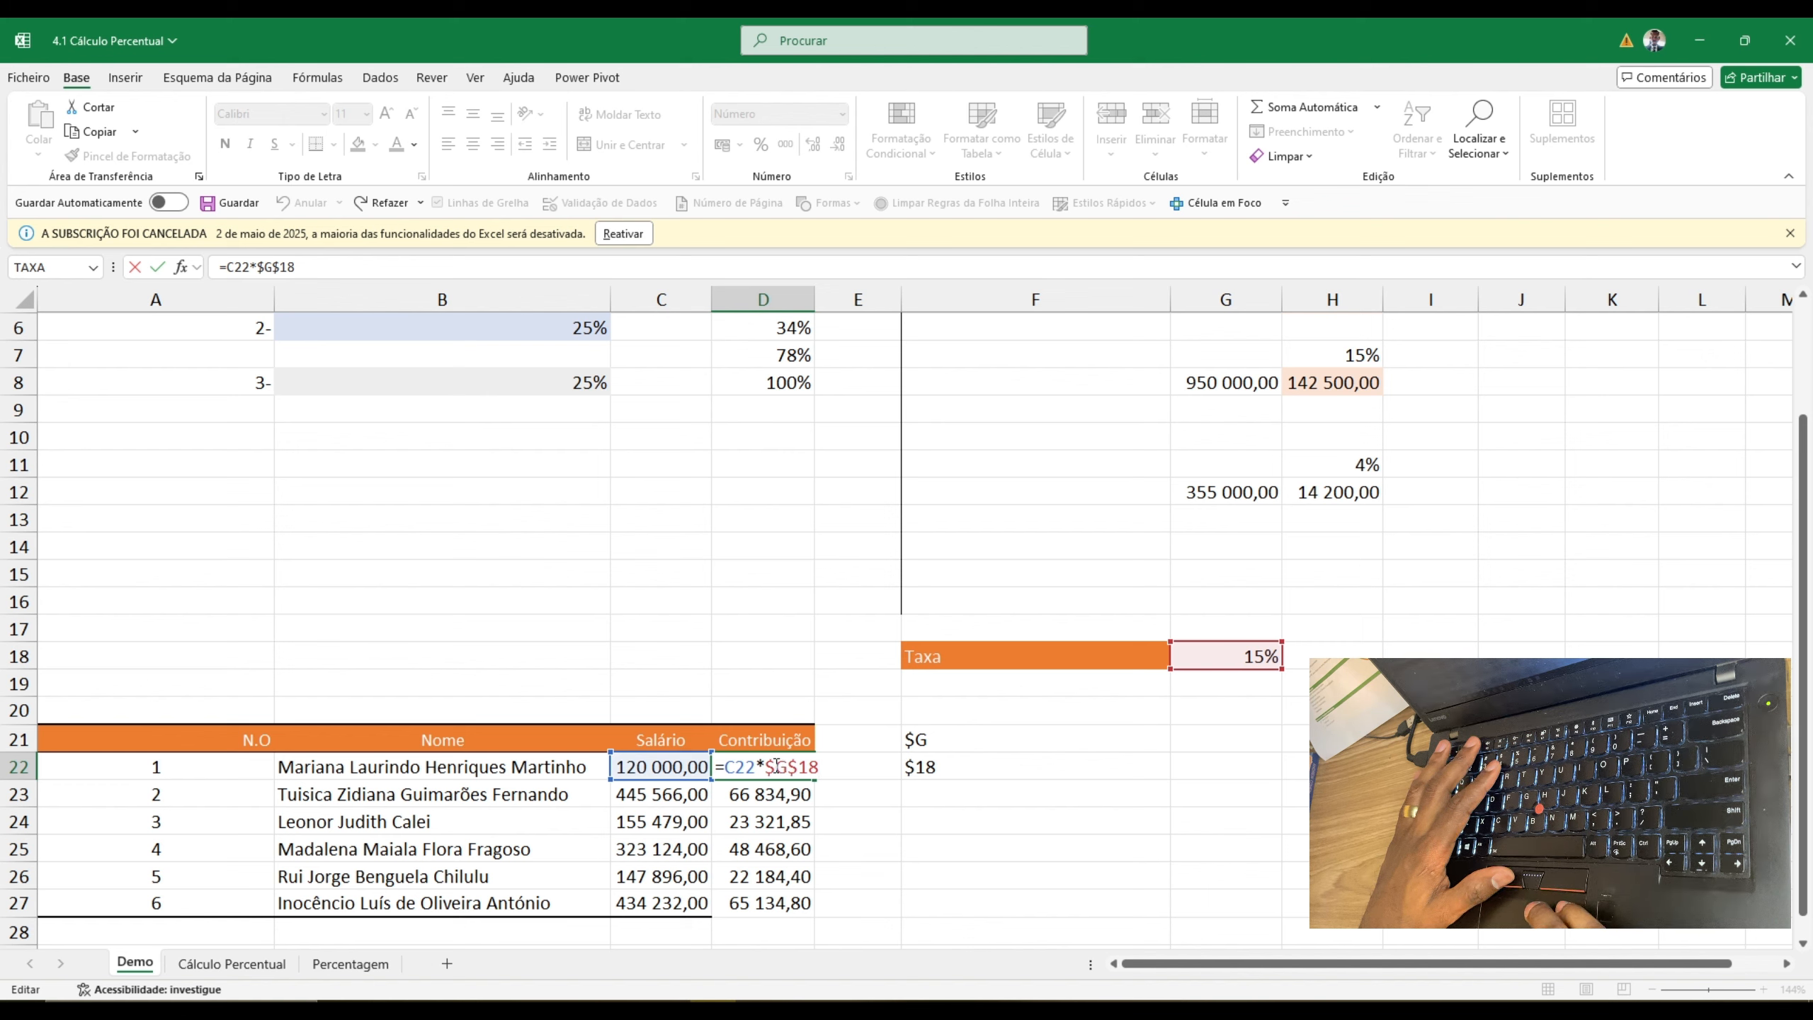
pyautogui.press('BackSpace')
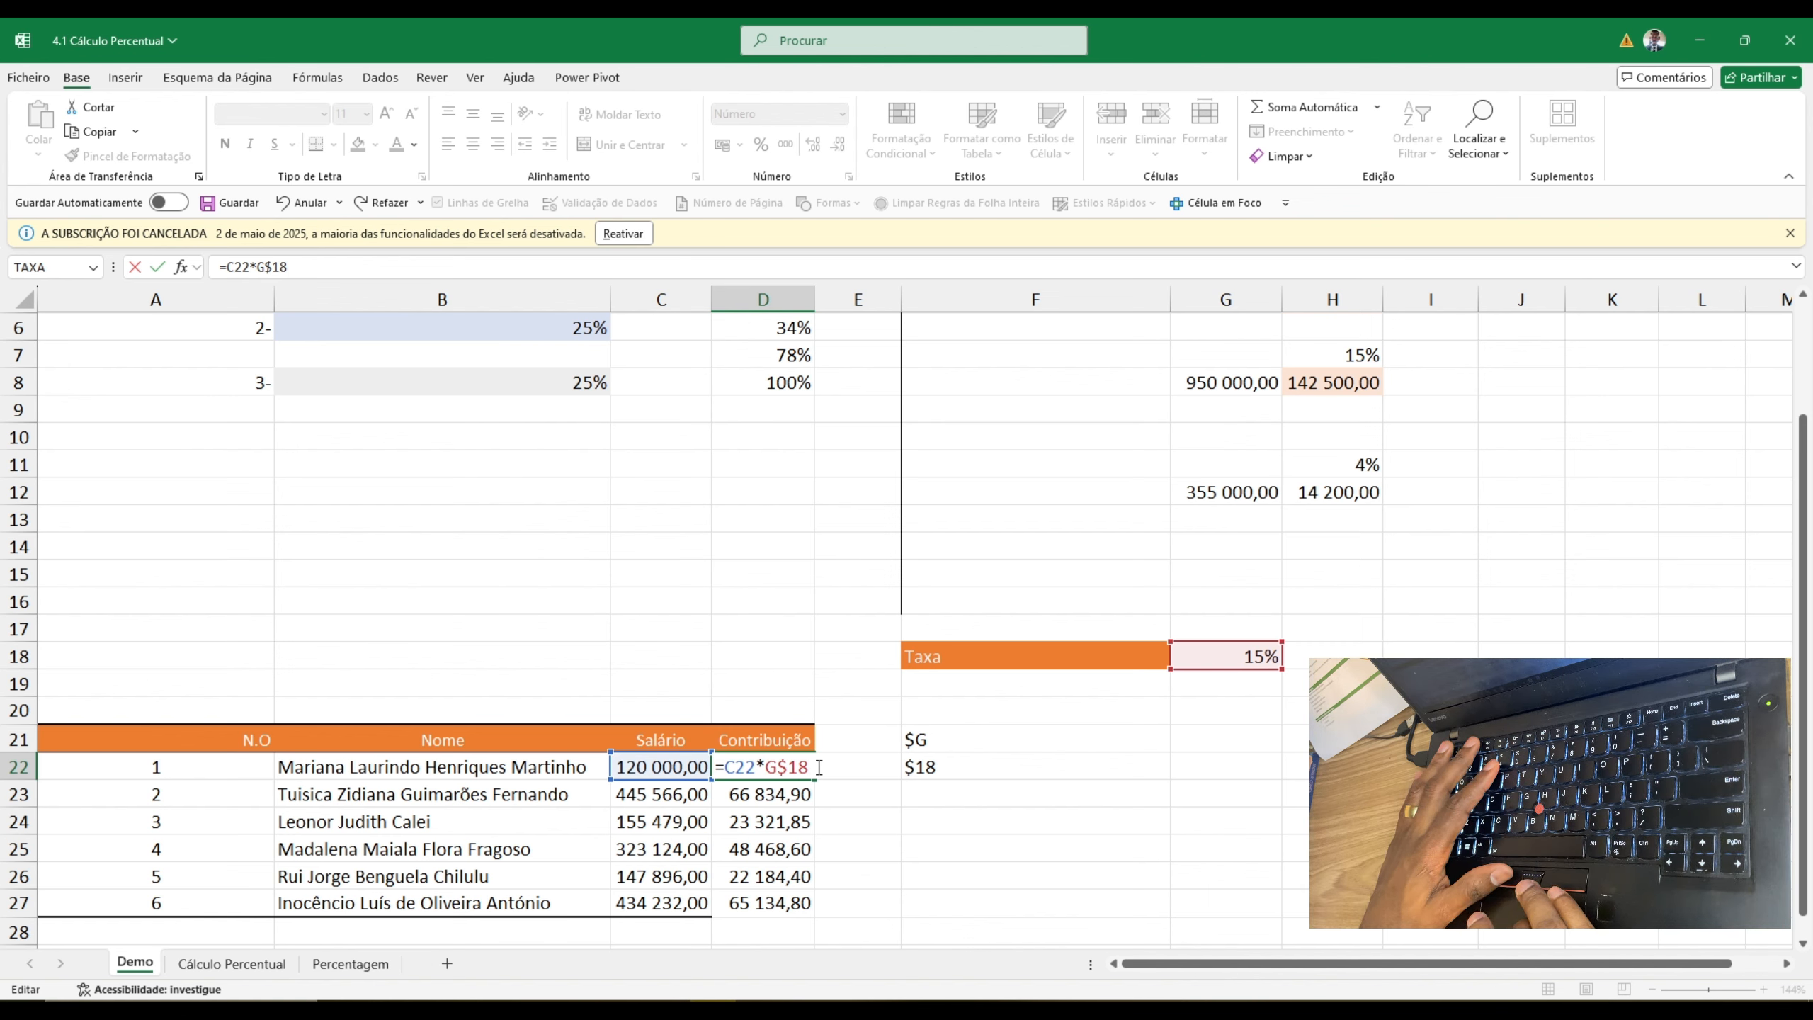
pyautogui.click(934, 768)
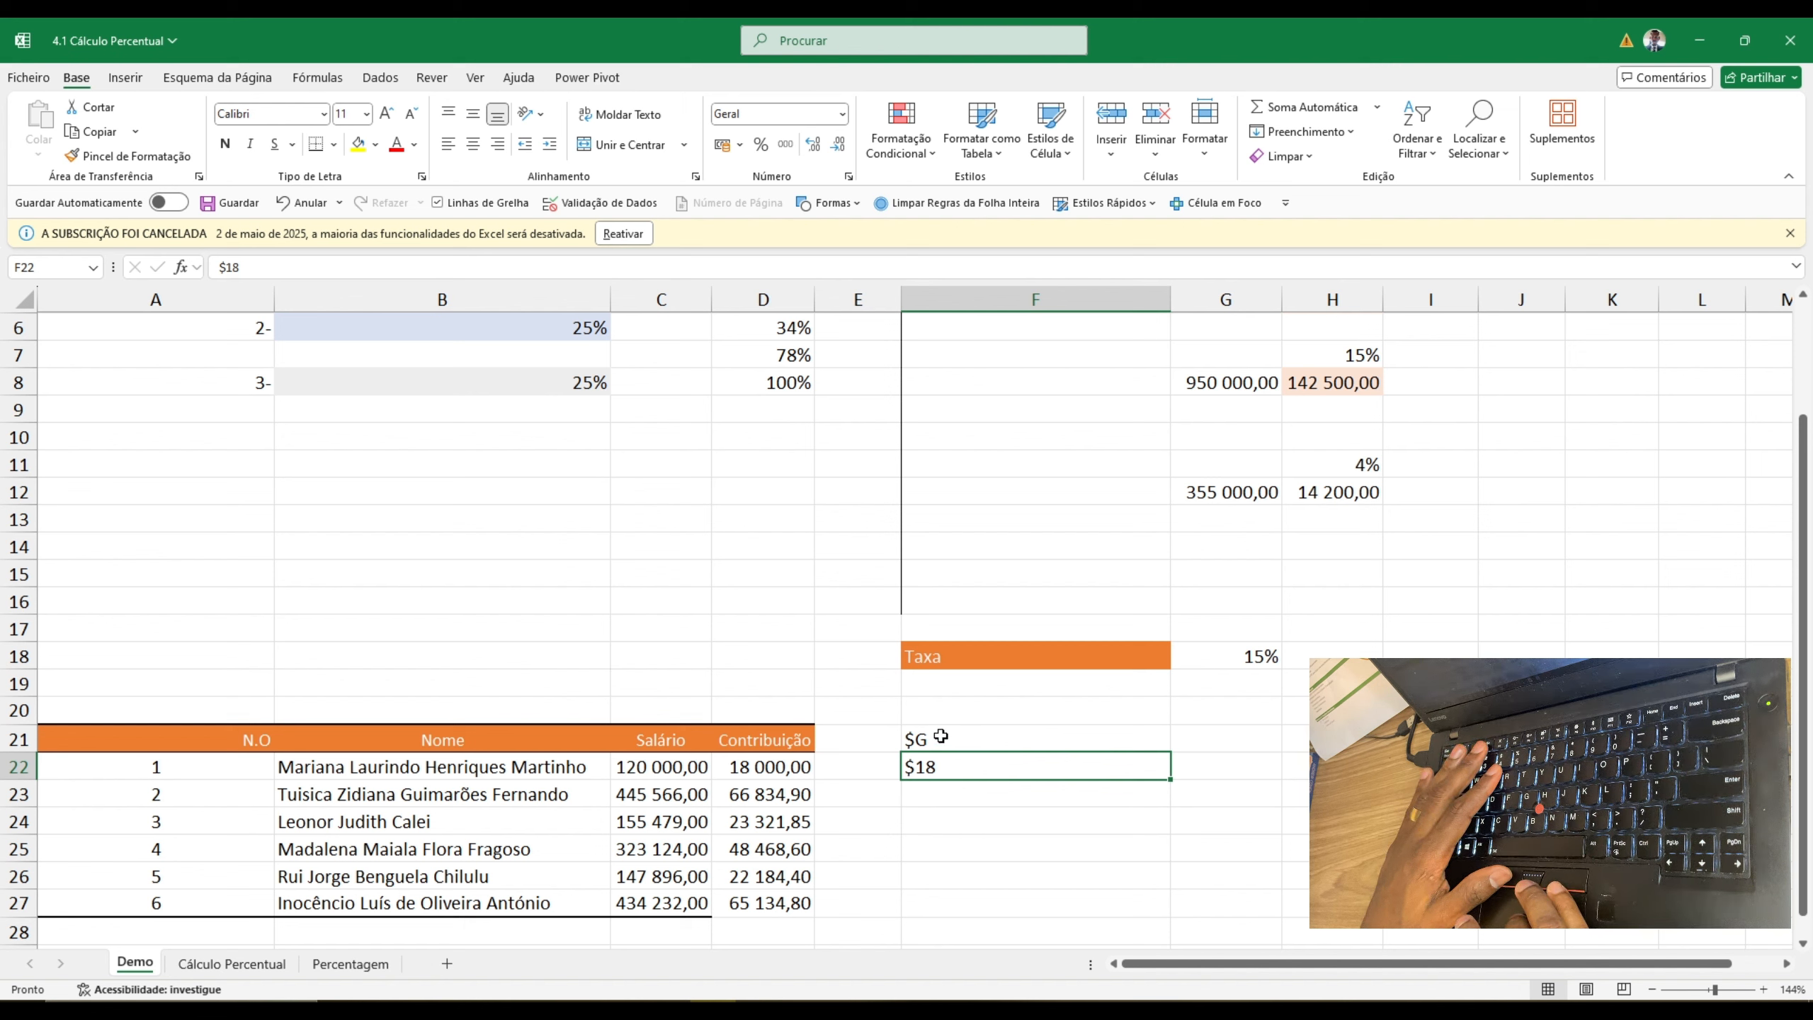
pyautogui.click(938, 741)
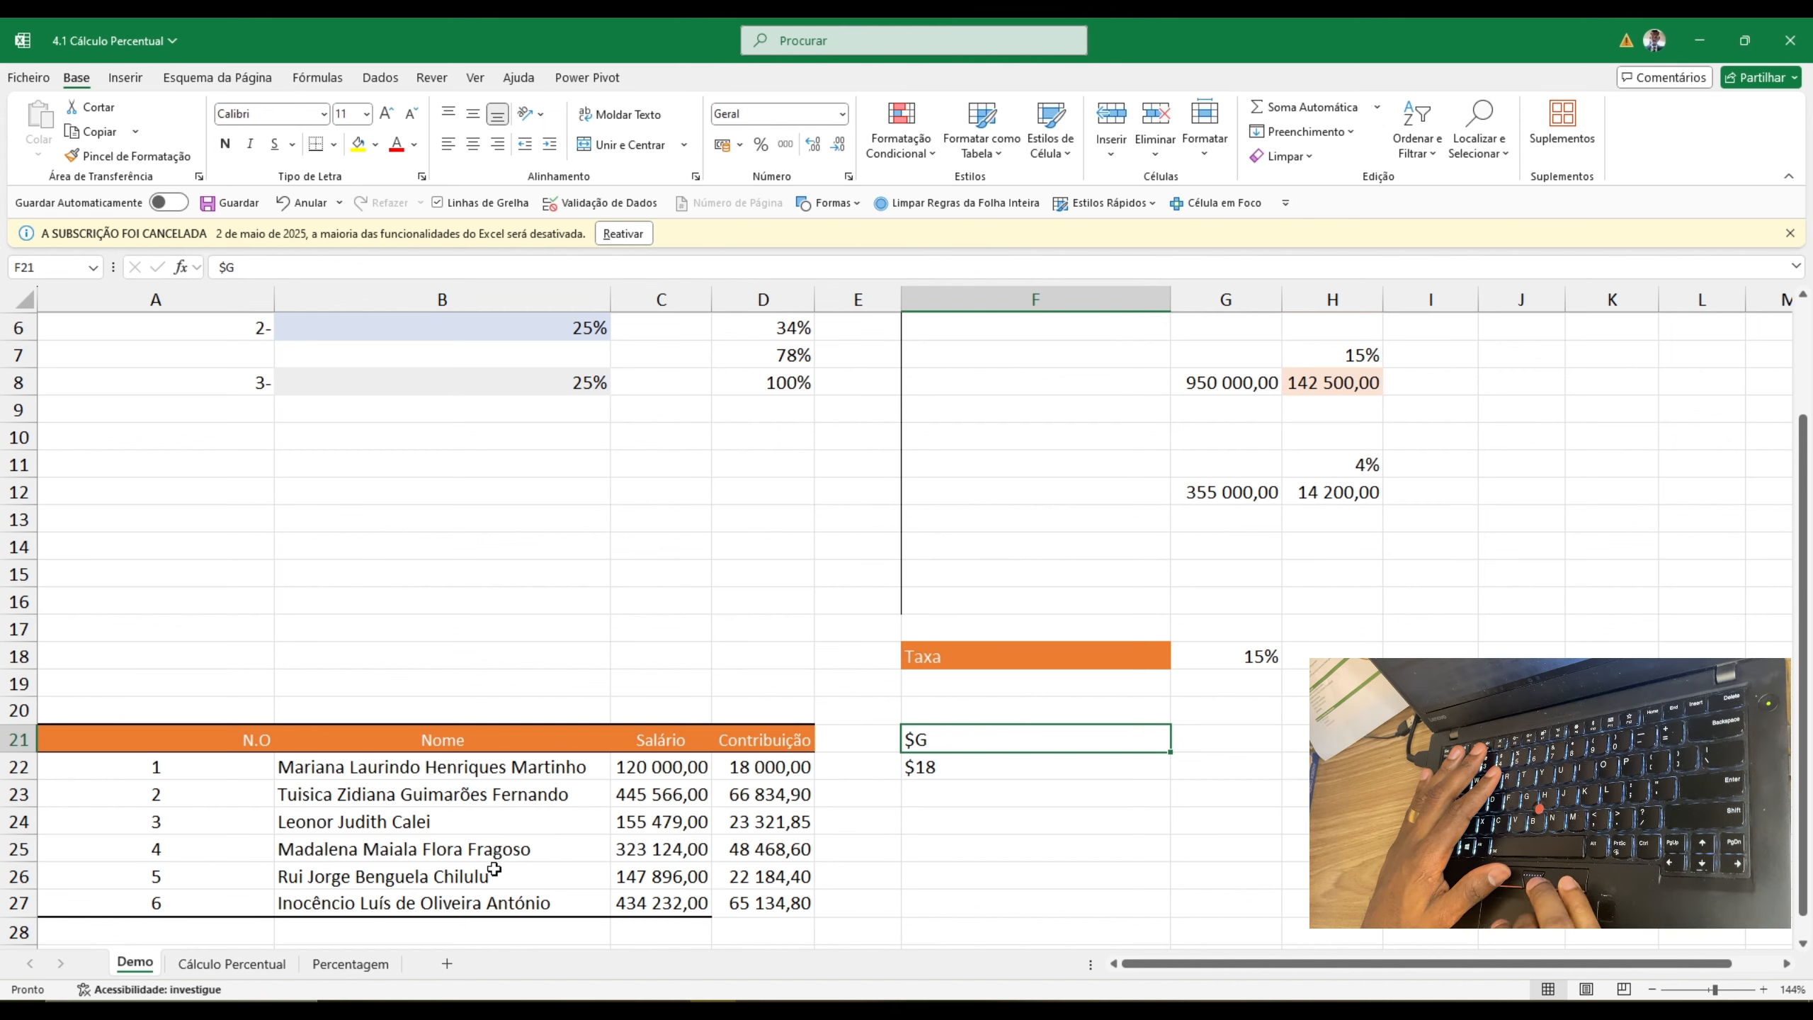
# - On the Cálculo Percentual sheet, change the ISS header in C4 to SS and centre it
pyautogui.click(232, 964)
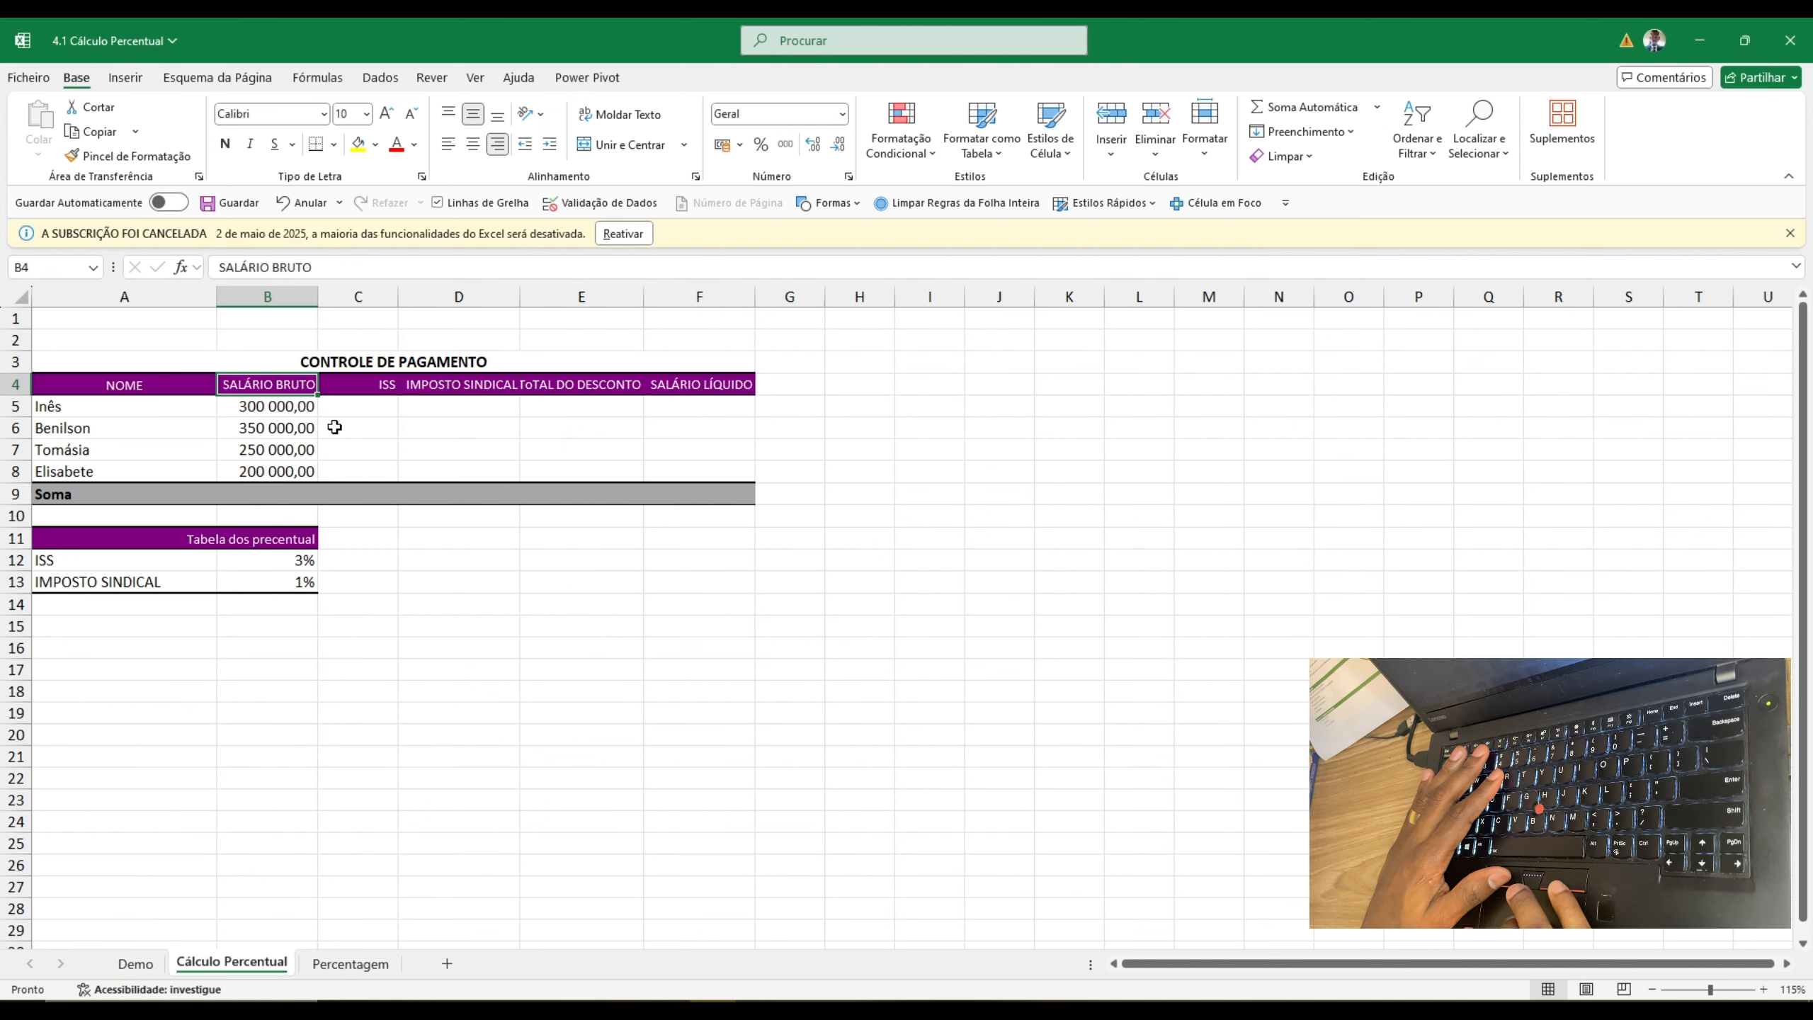
pyautogui.click(348, 411)
pyautogui.click(384, 384)
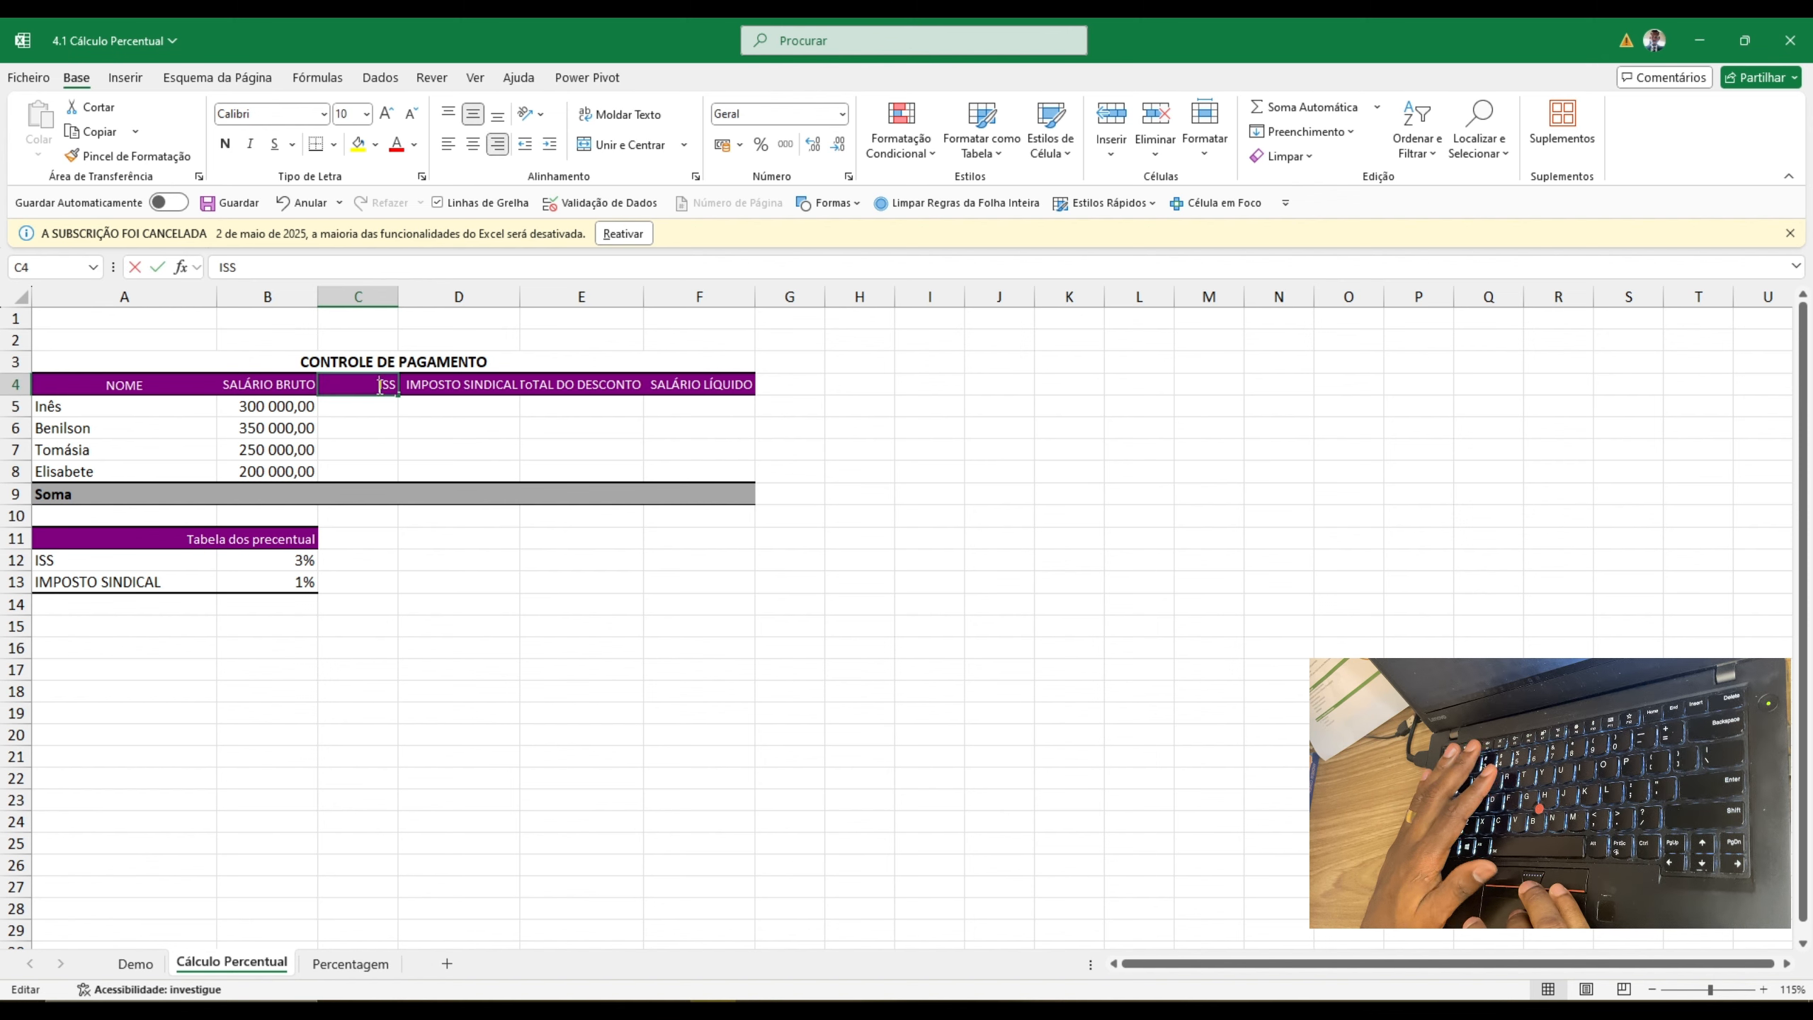
pyautogui.doubleClick(384, 383)
pyautogui.press('Return')
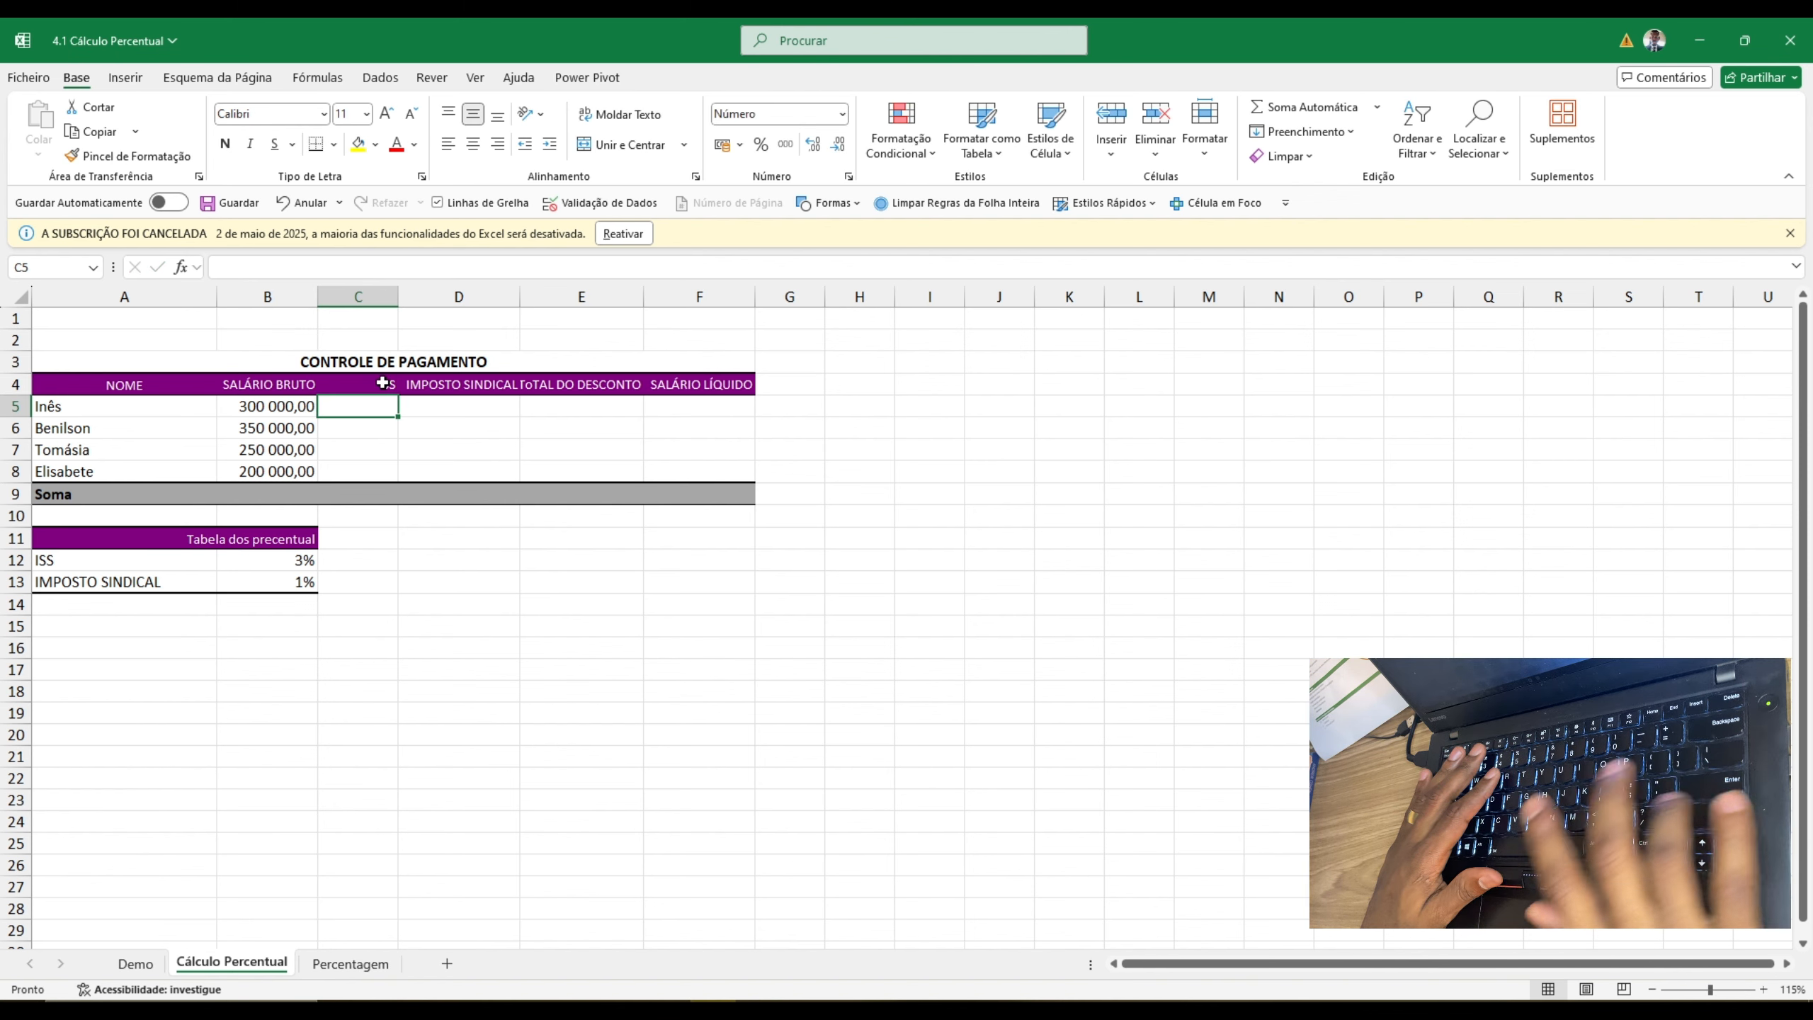
pyautogui.click(386, 384)
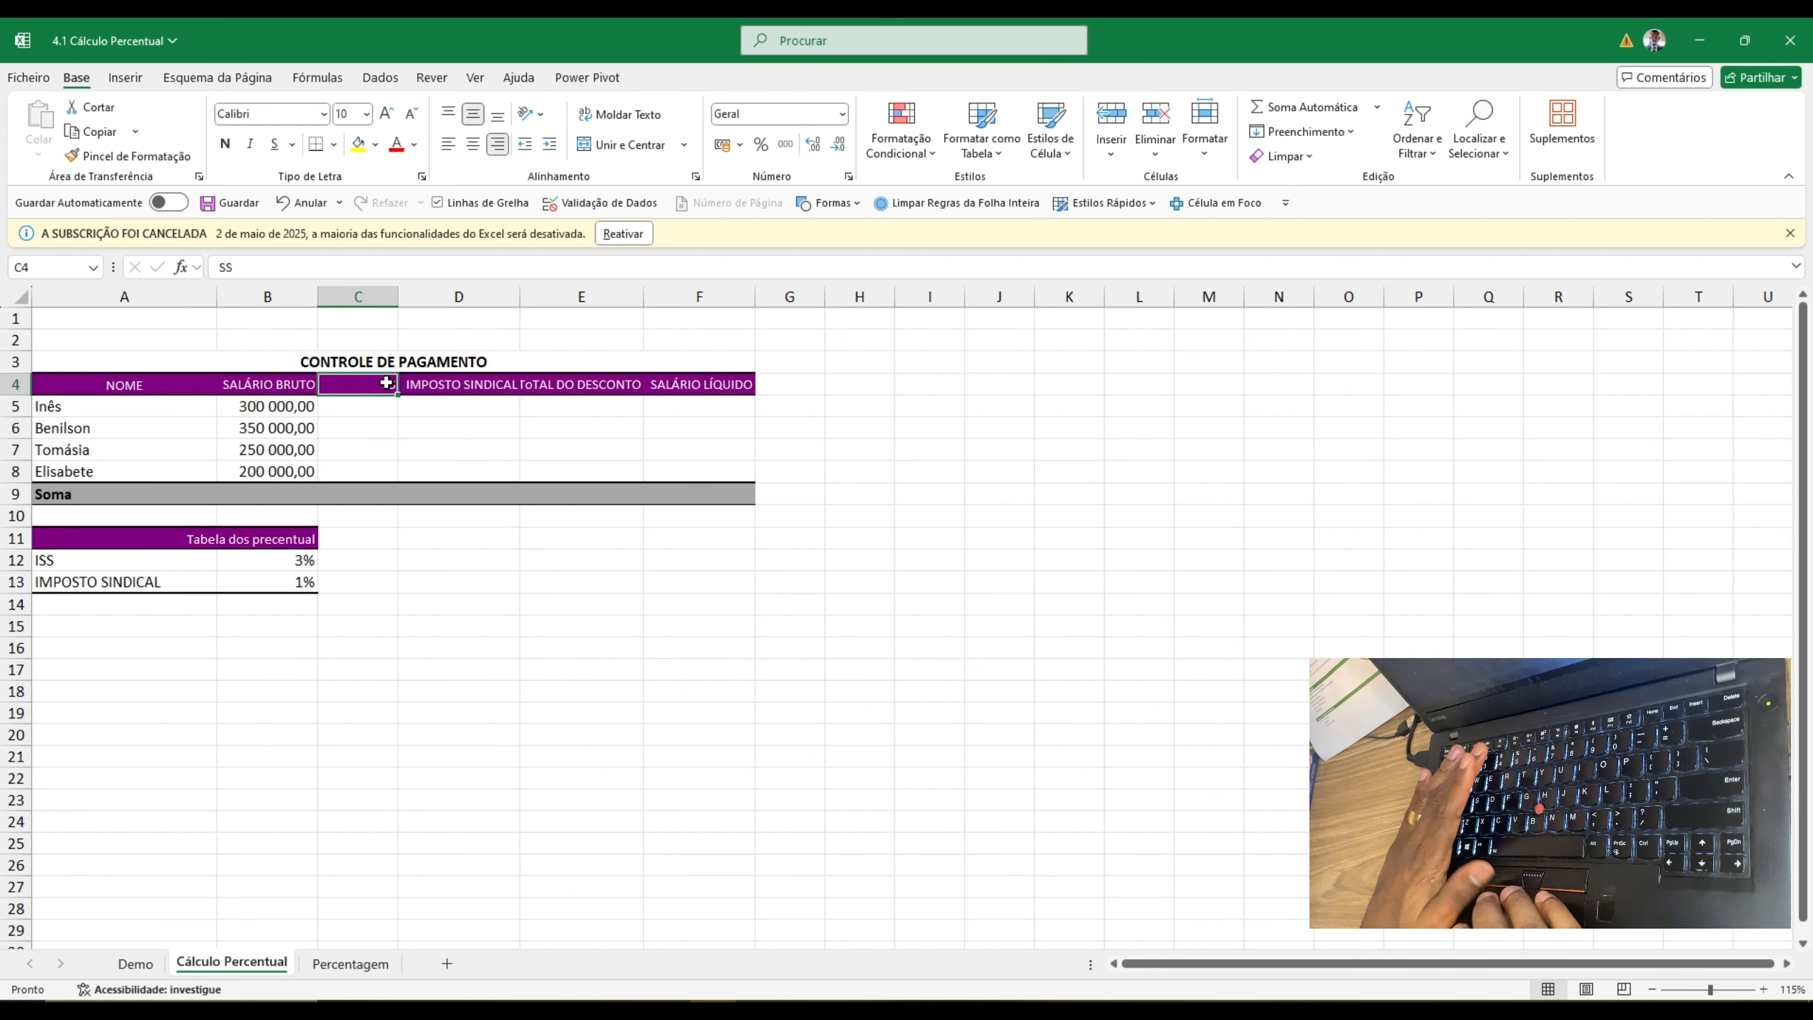
pyautogui.click(472, 143)
# - Calculate the first employee's SS deduction in C5 with the formula =B5*B12
pyautogui.click(370, 409)
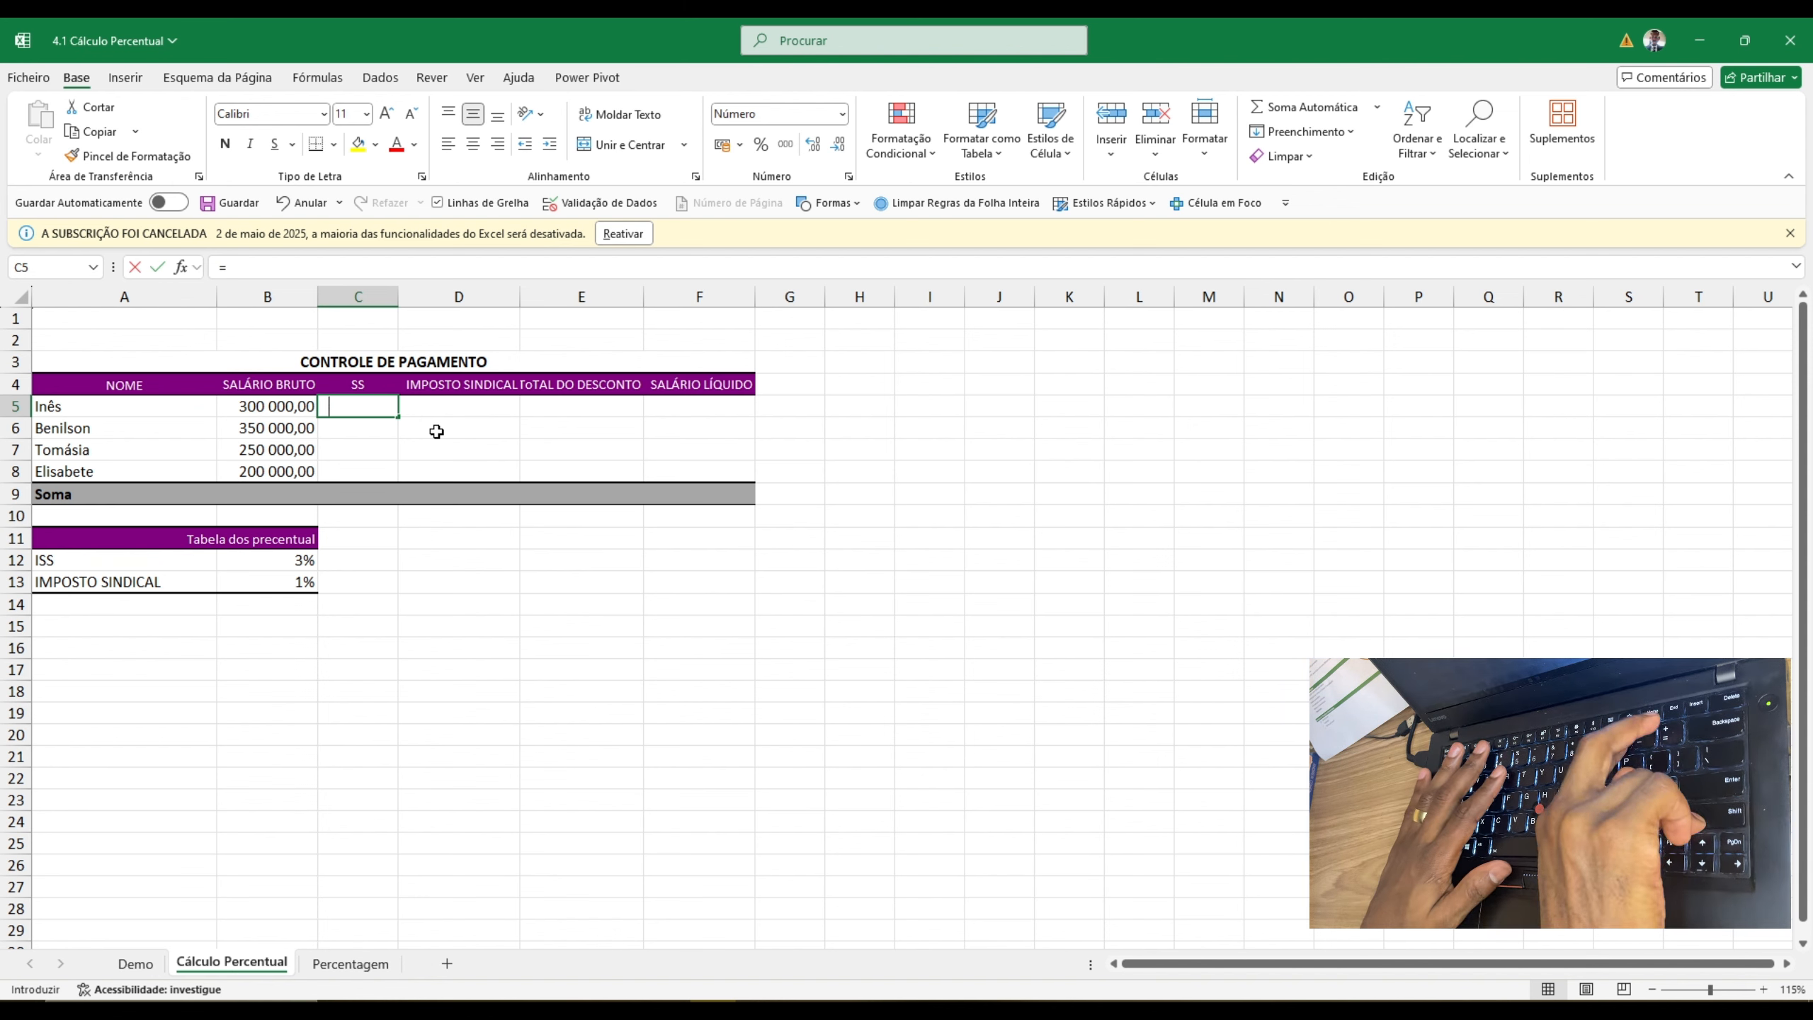
pyautogui.write('=')
pyautogui.click(240, 404)
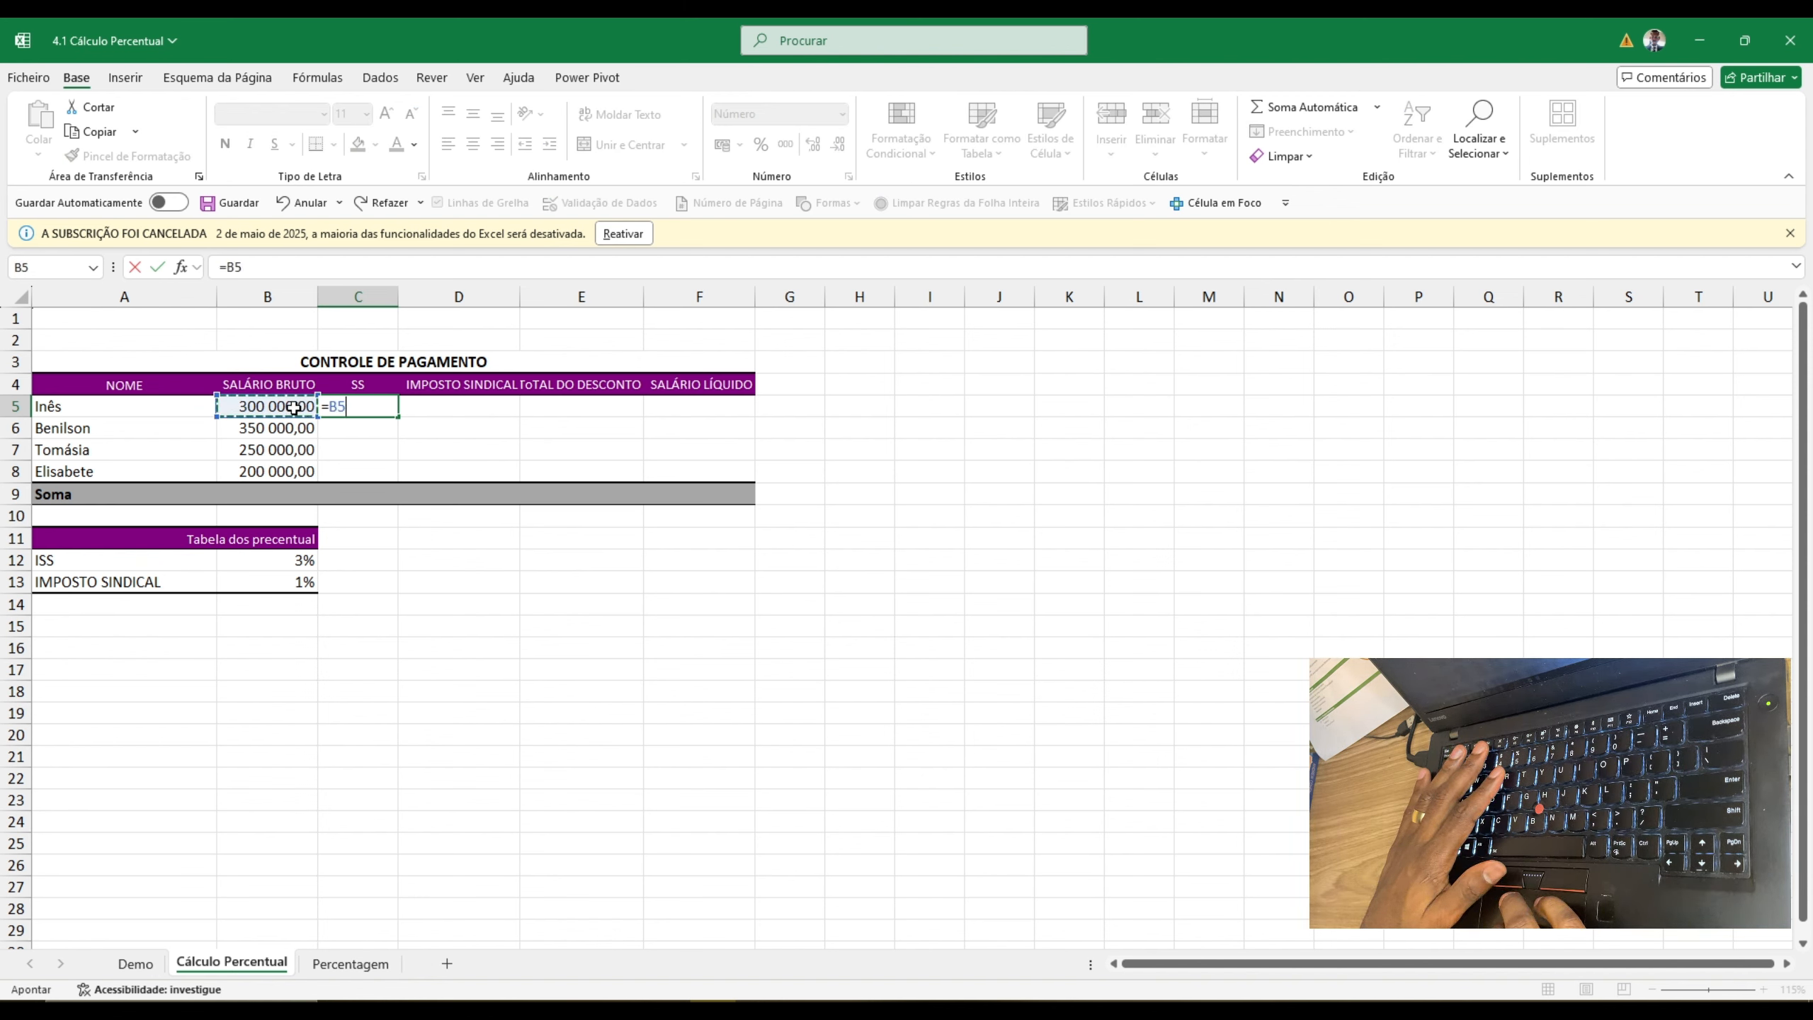
pyautogui.write('*')
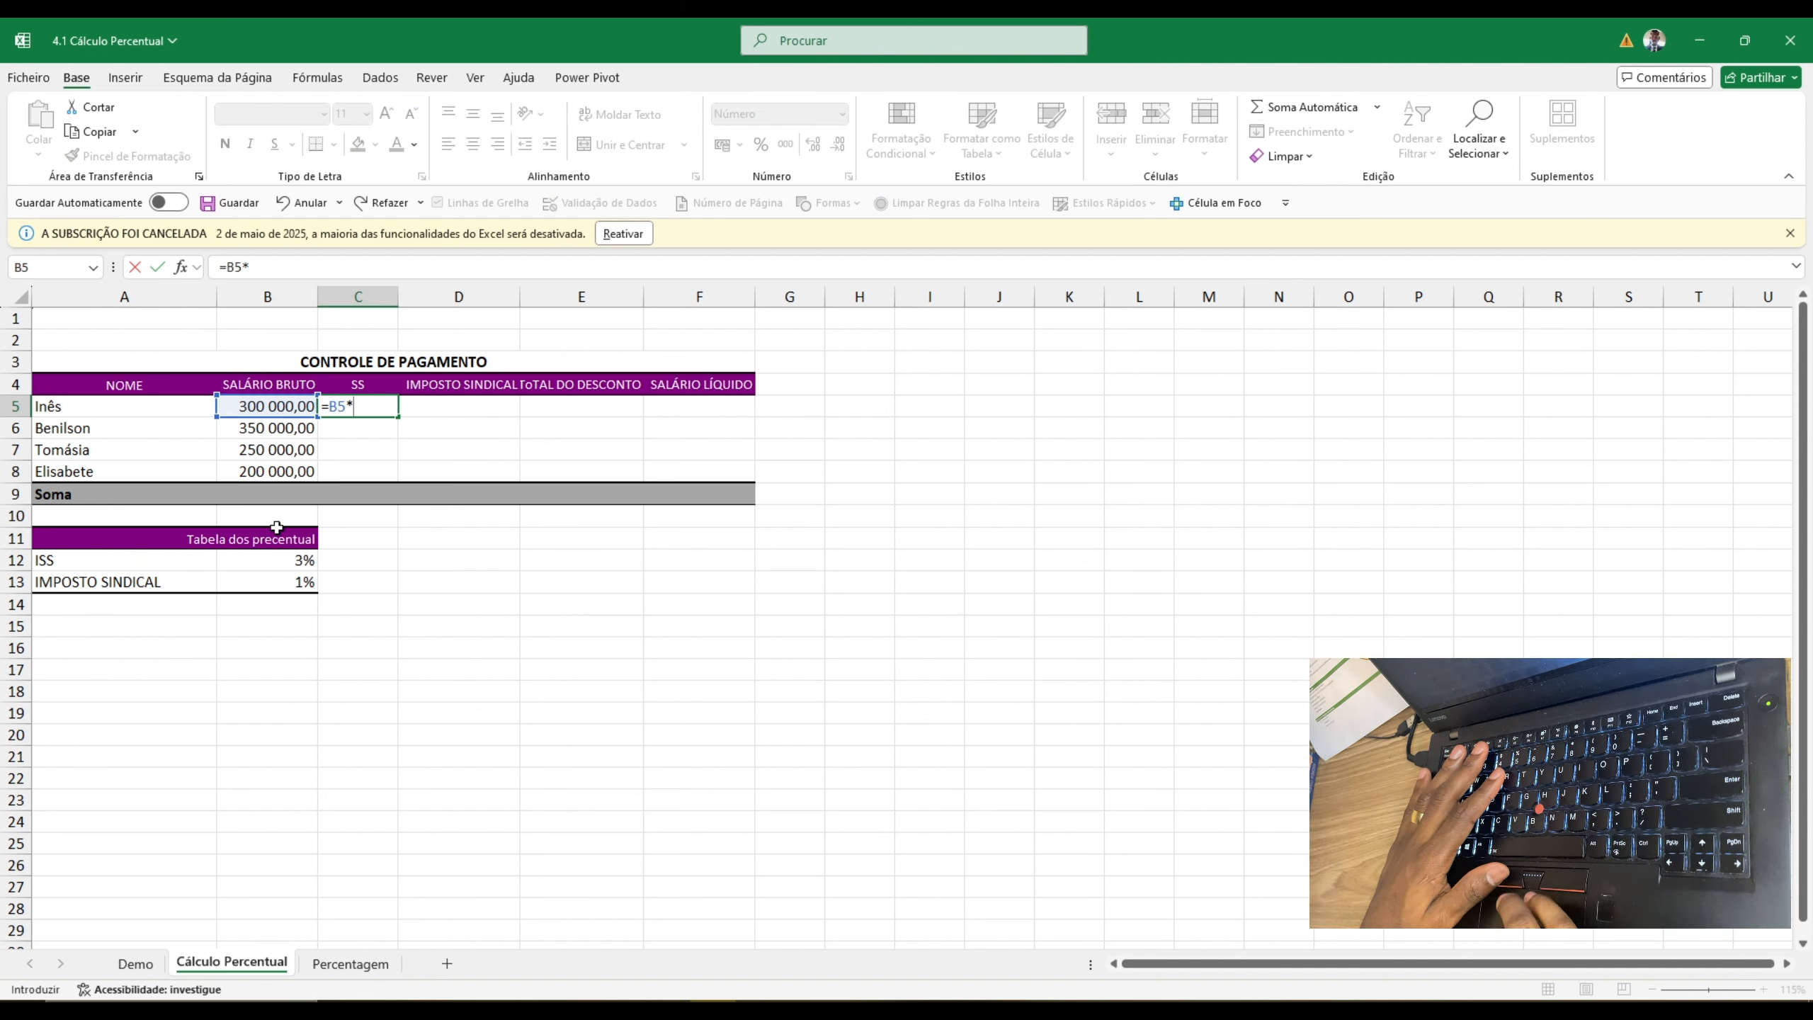
pyautogui.click(275, 563)
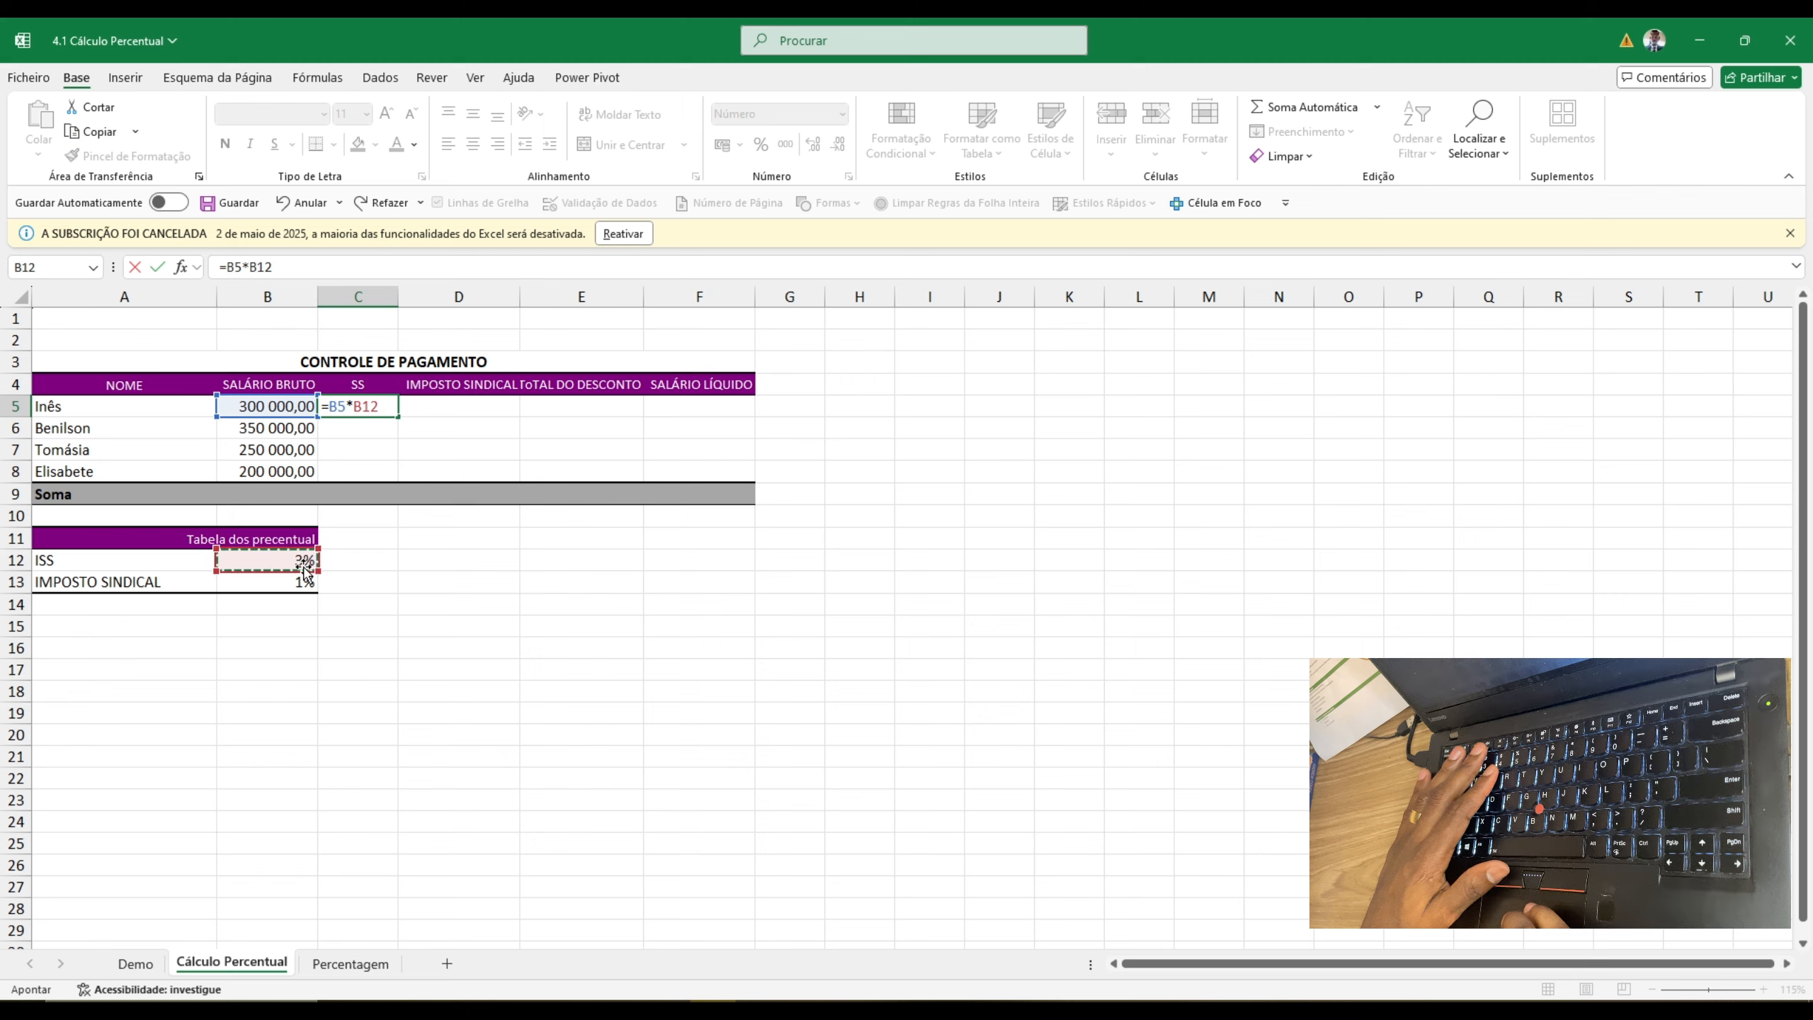
pyautogui.press('Return')
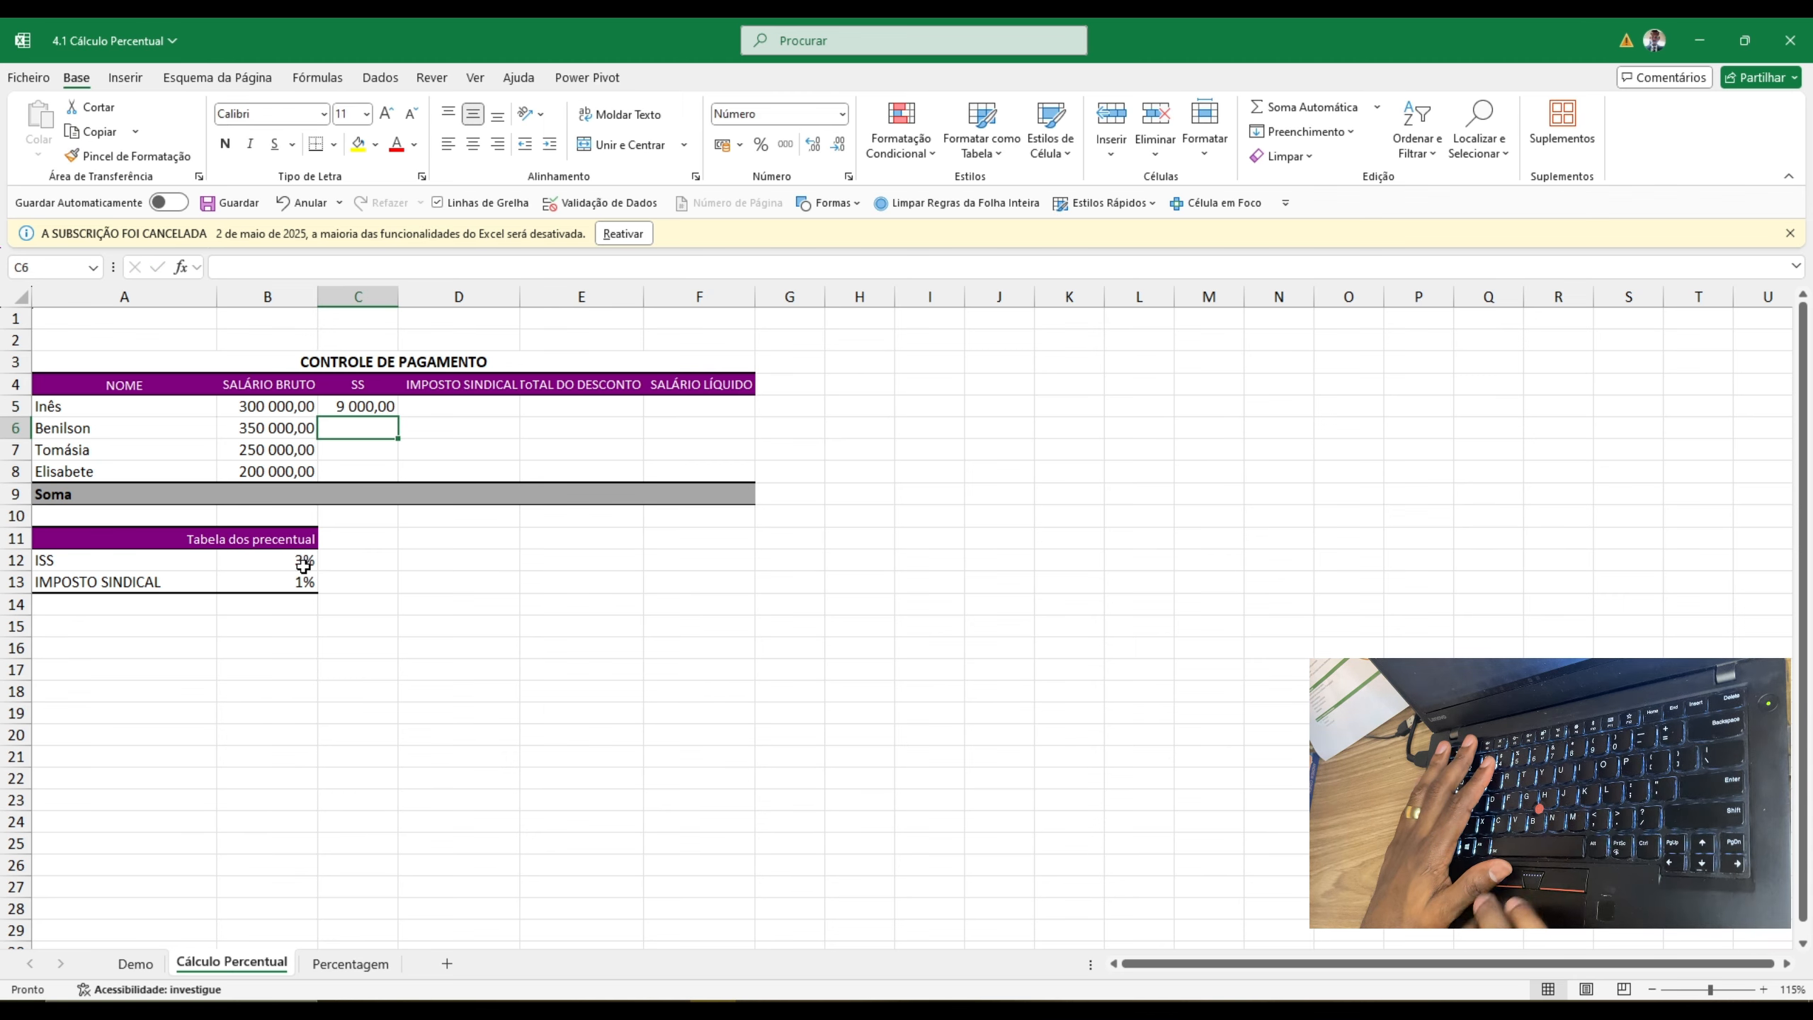
# - Change the ISS label in A12 of the percentage table to SS
pyautogui.click(108, 579)
pyautogui.press('Up')
pyautogui.press('F2')
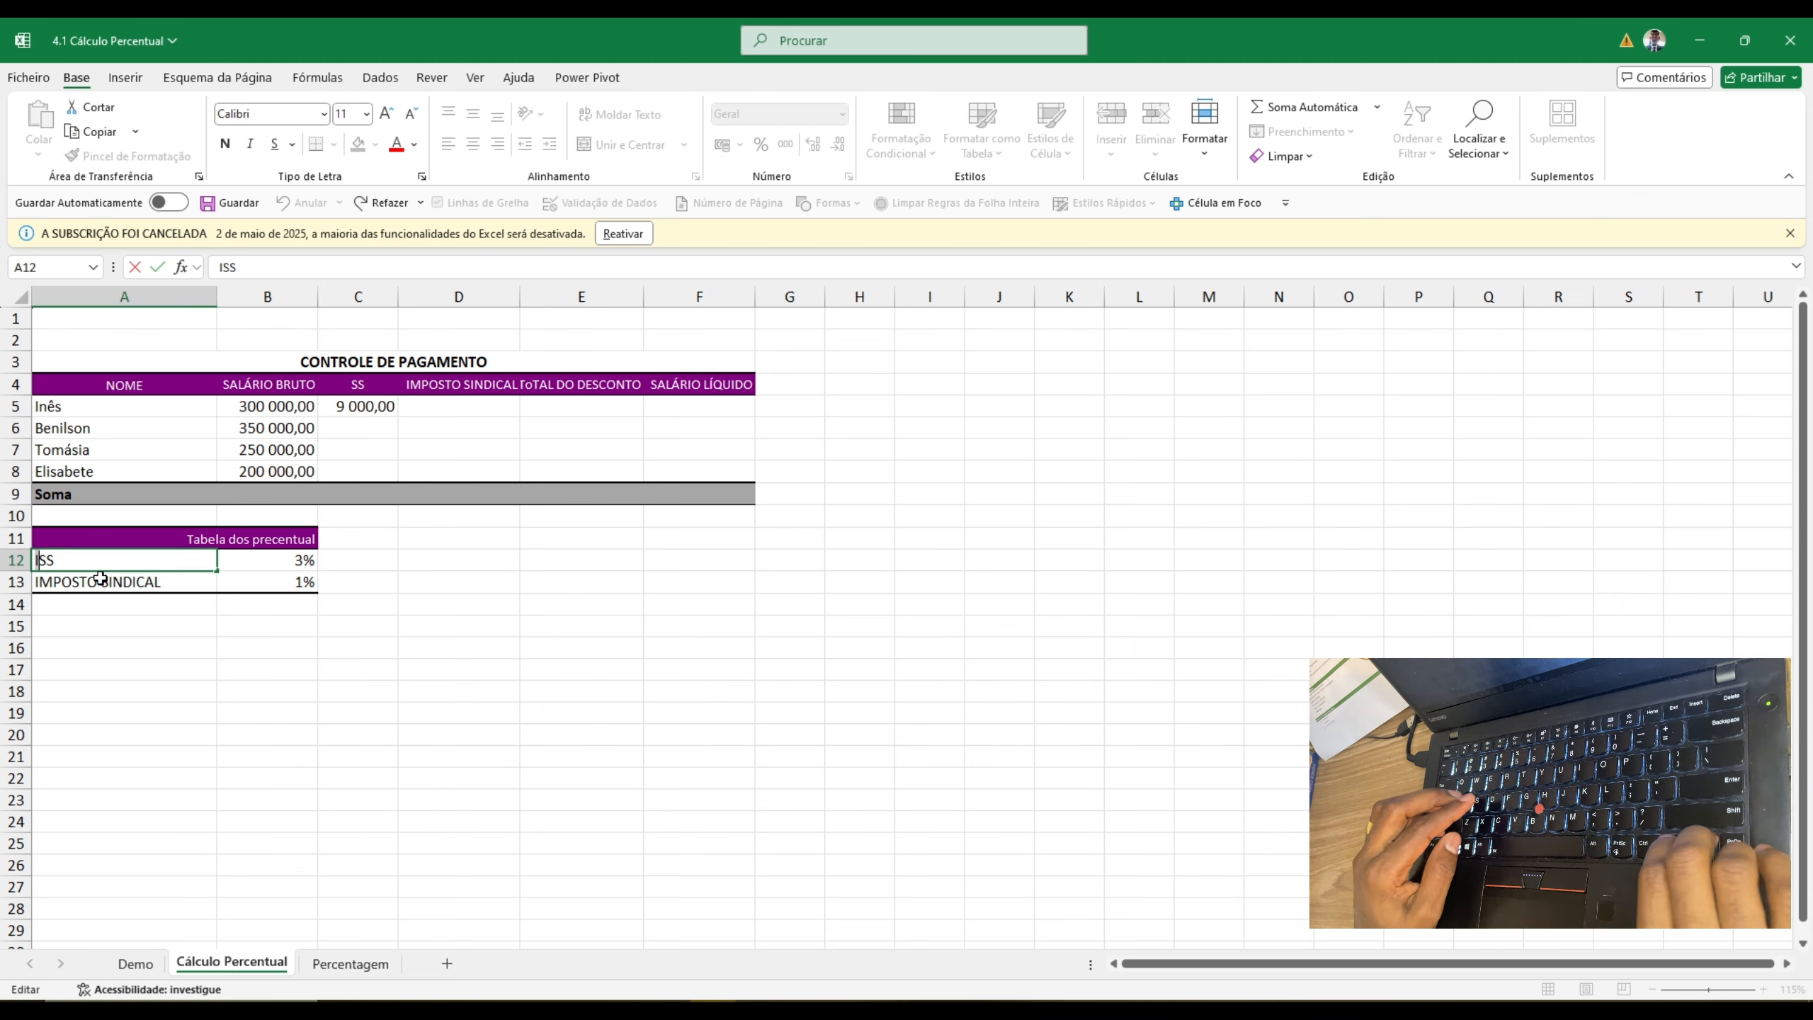
pyautogui.press('BackSpace')
pyautogui.press('Return')
pyautogui.hotkey('ctrl', 'Up')
pyautogui.hotkey('ctrl', 'Up')
pyautogui.hotkey('ctrl', 'Up')
pyautogui.hotkey('ctrl', 'Up')
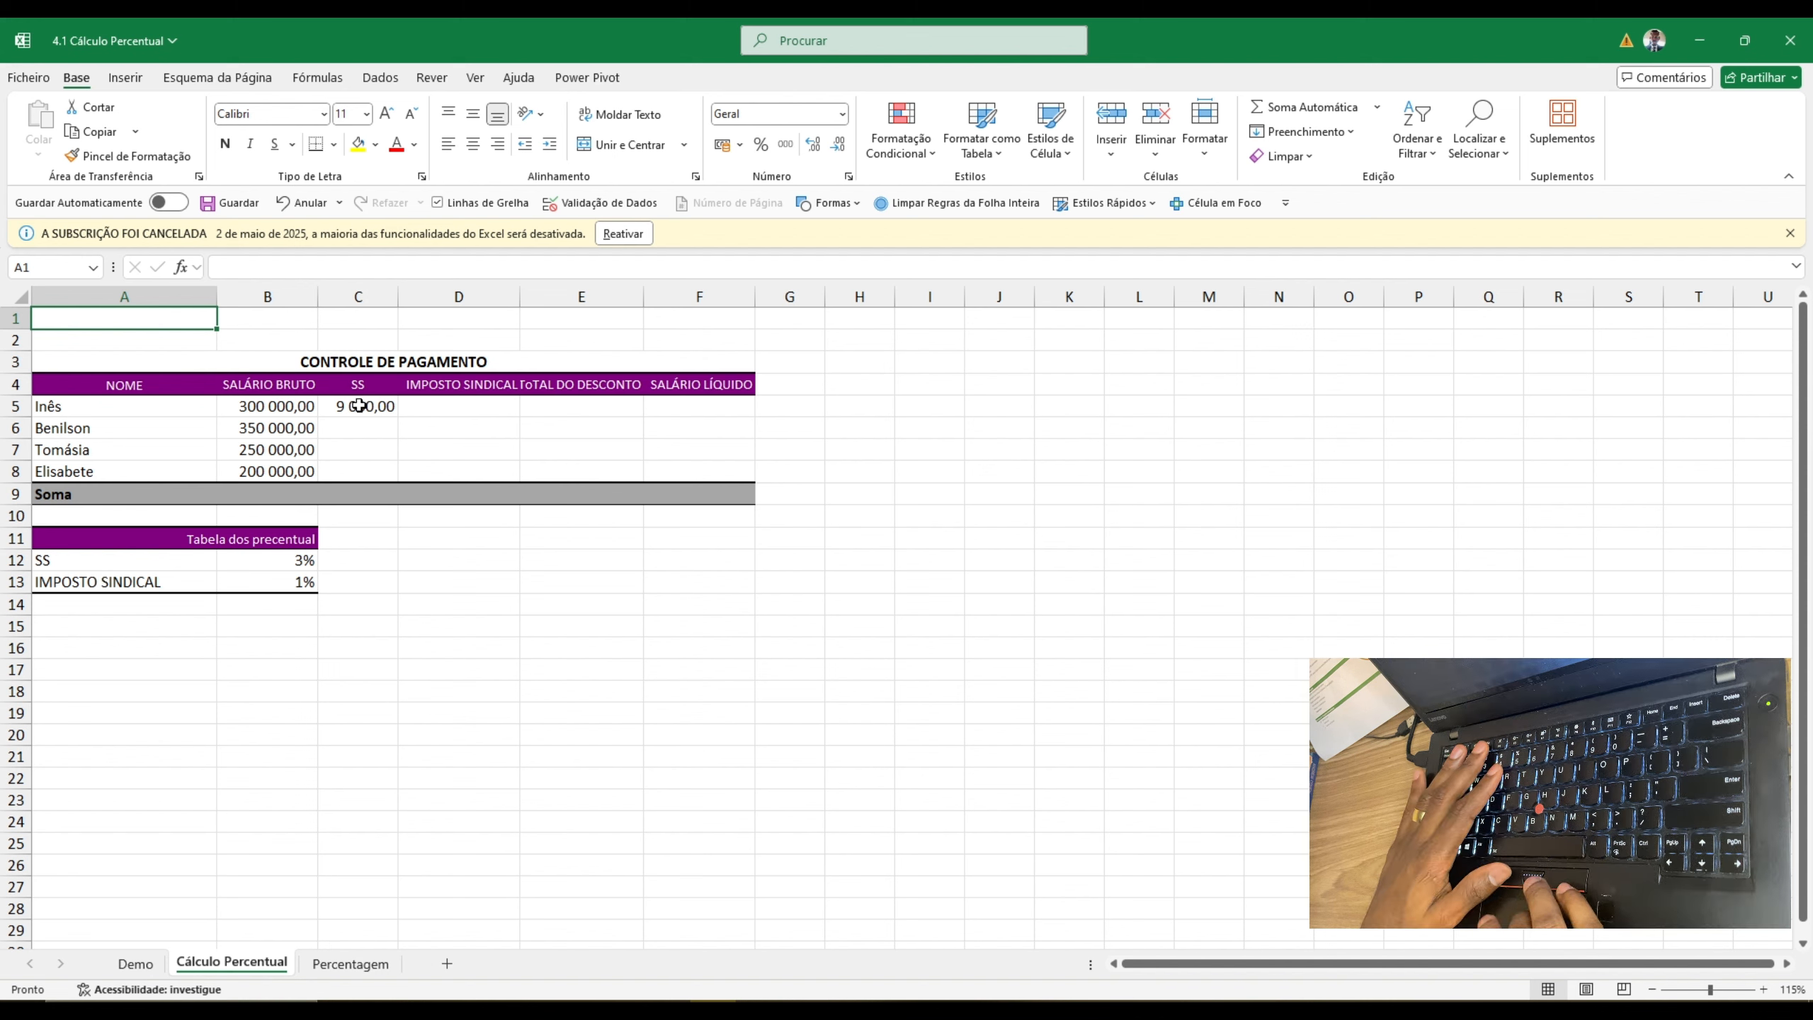
pyautogui.click(359, 405)
pyautogui.press('Down')
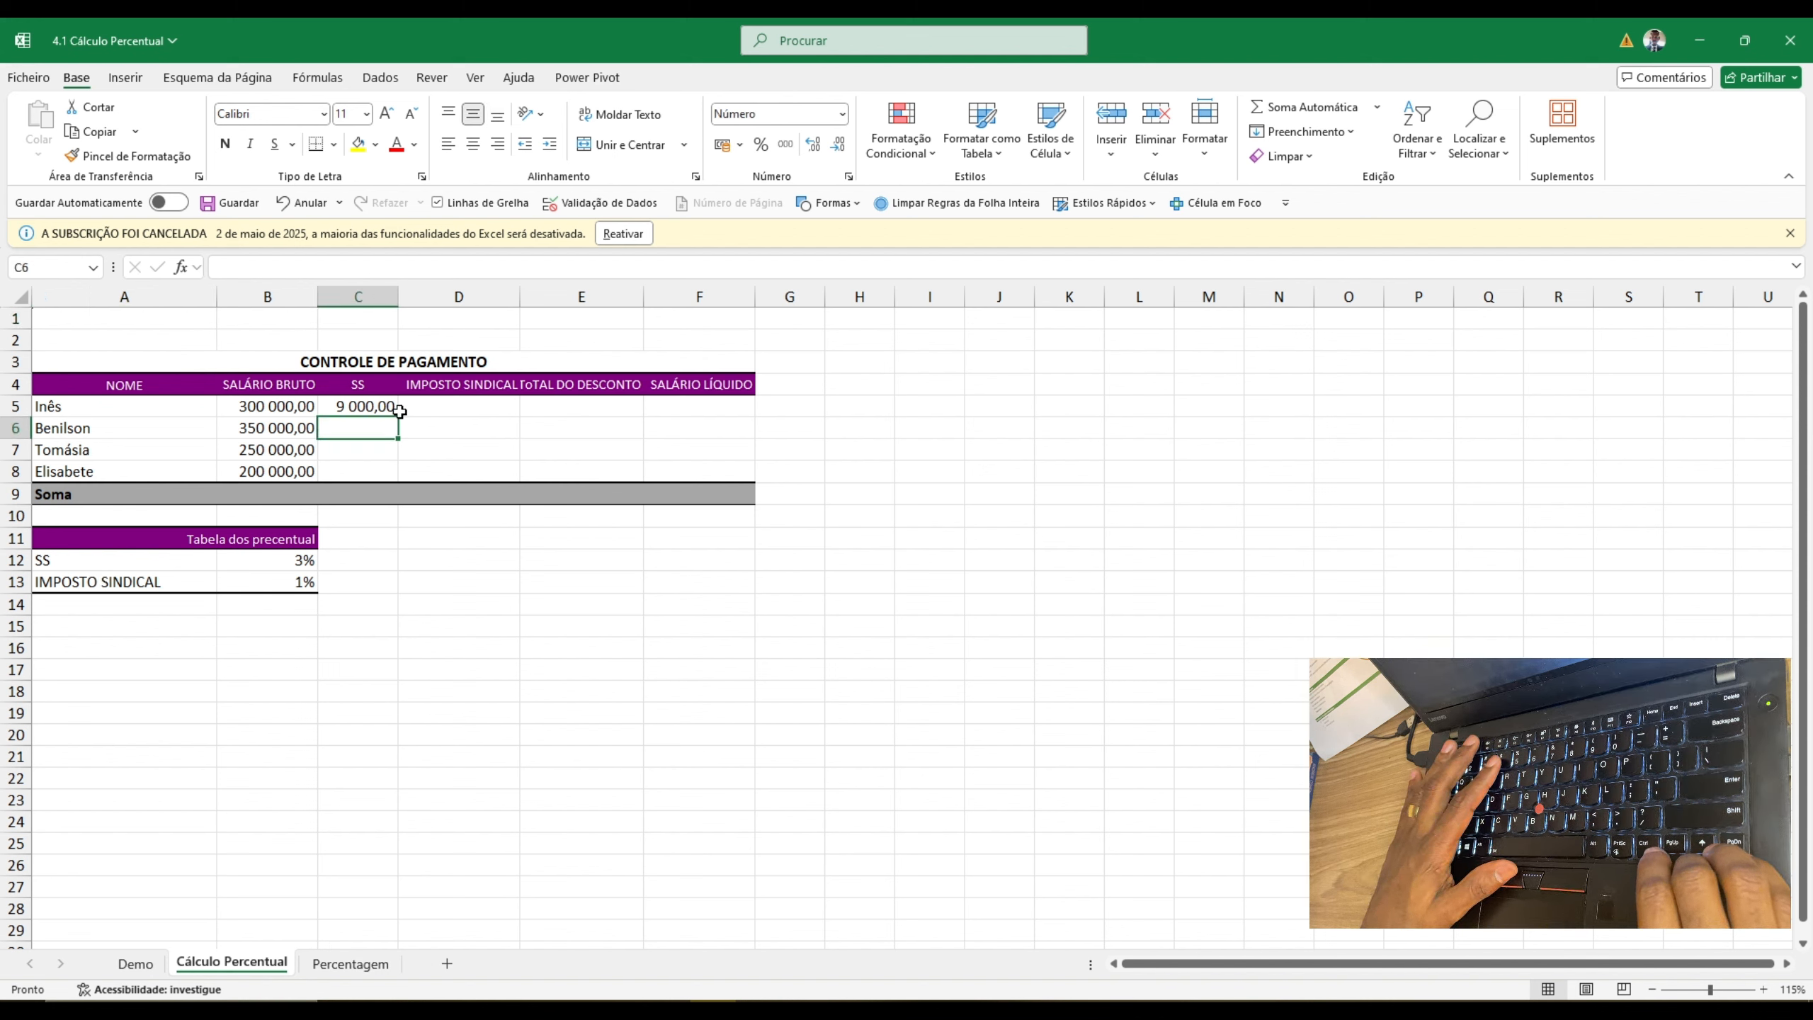
pyautogui.press('Down')
pyautogui.press('Down')
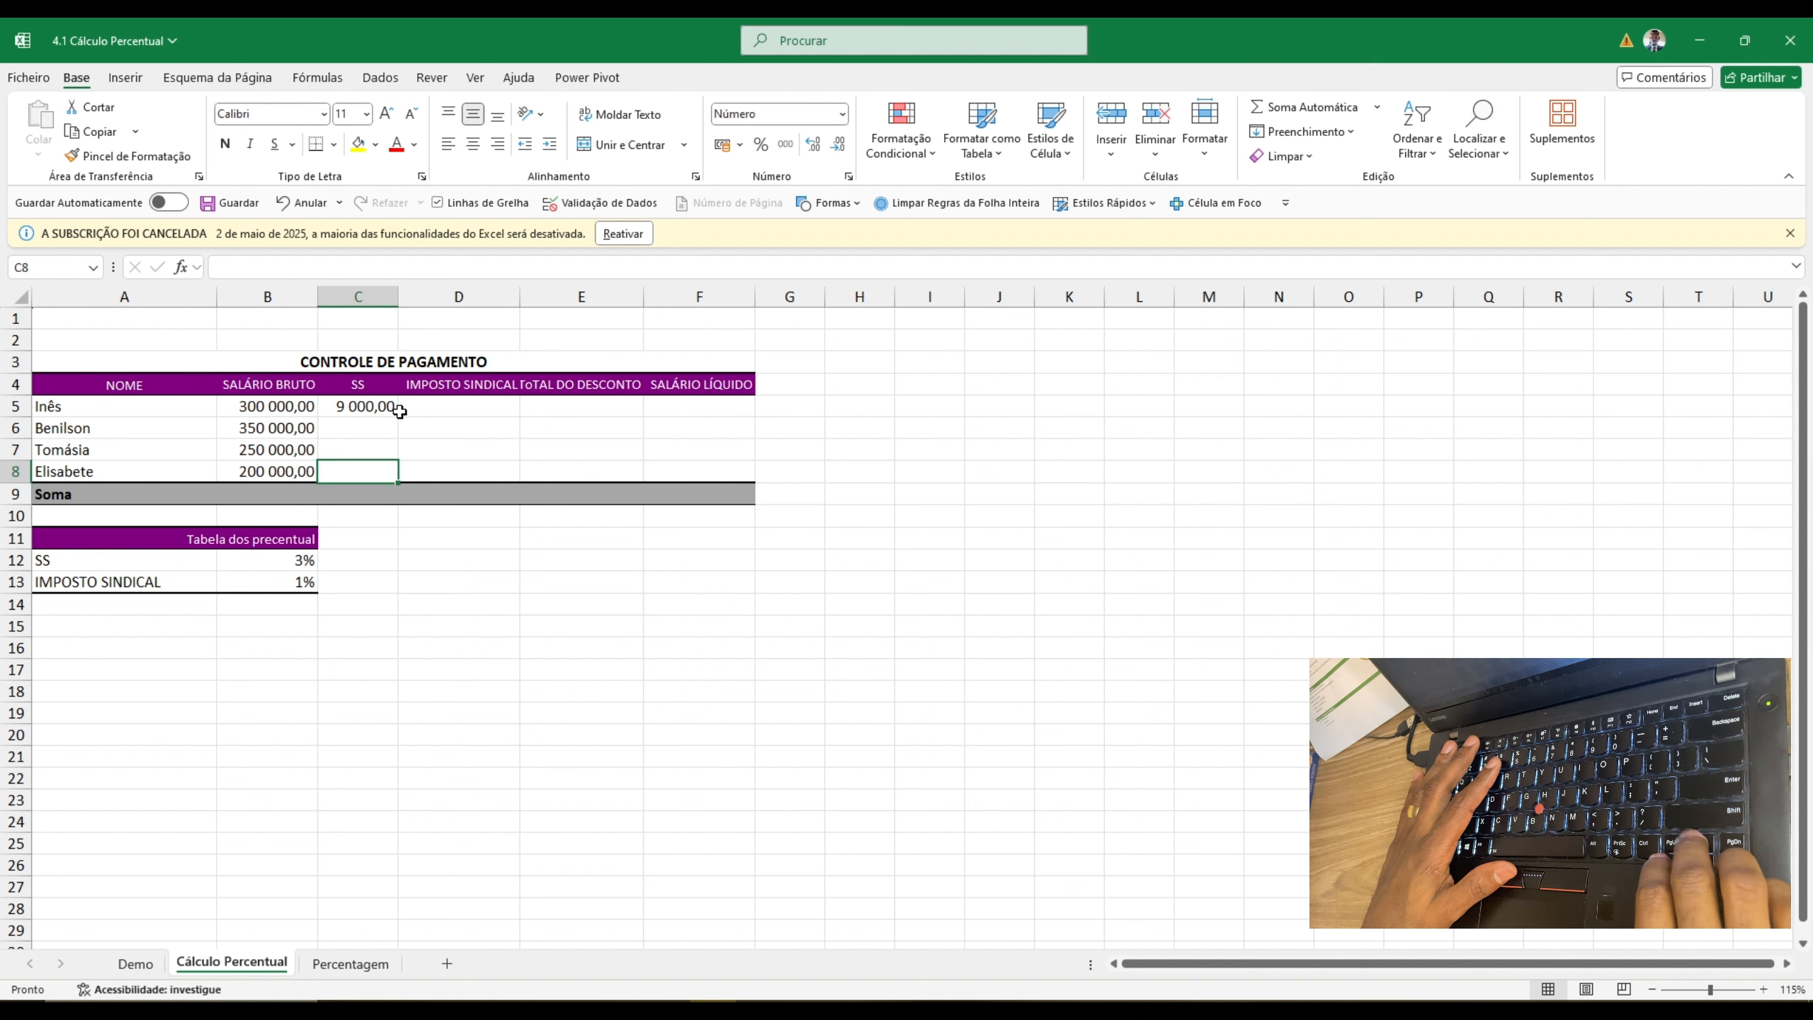
pyautogui.press('Up')
pyautogui.press('Up')
pyautogui.press('Up')
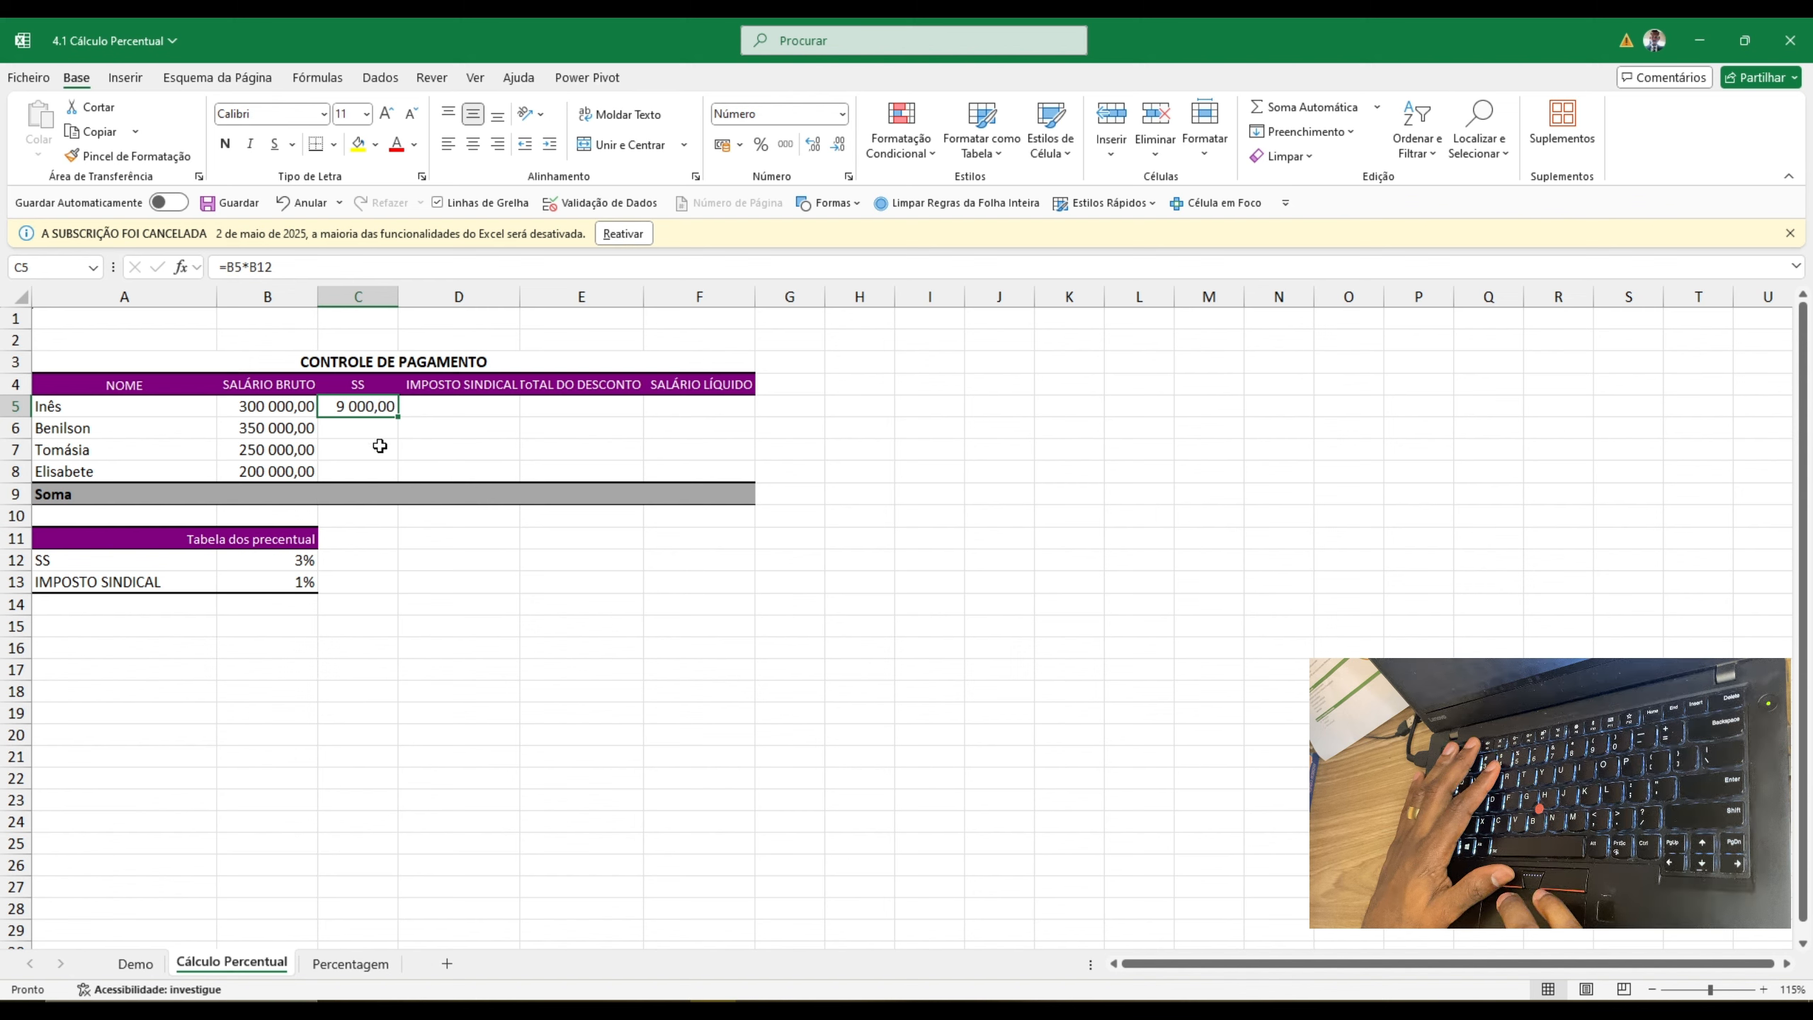
# - Lock the row of the rate reference in C5 so the formula reads =B5*B$12, and fill it down to C8
pyautogui.doubleClick(372, 407)
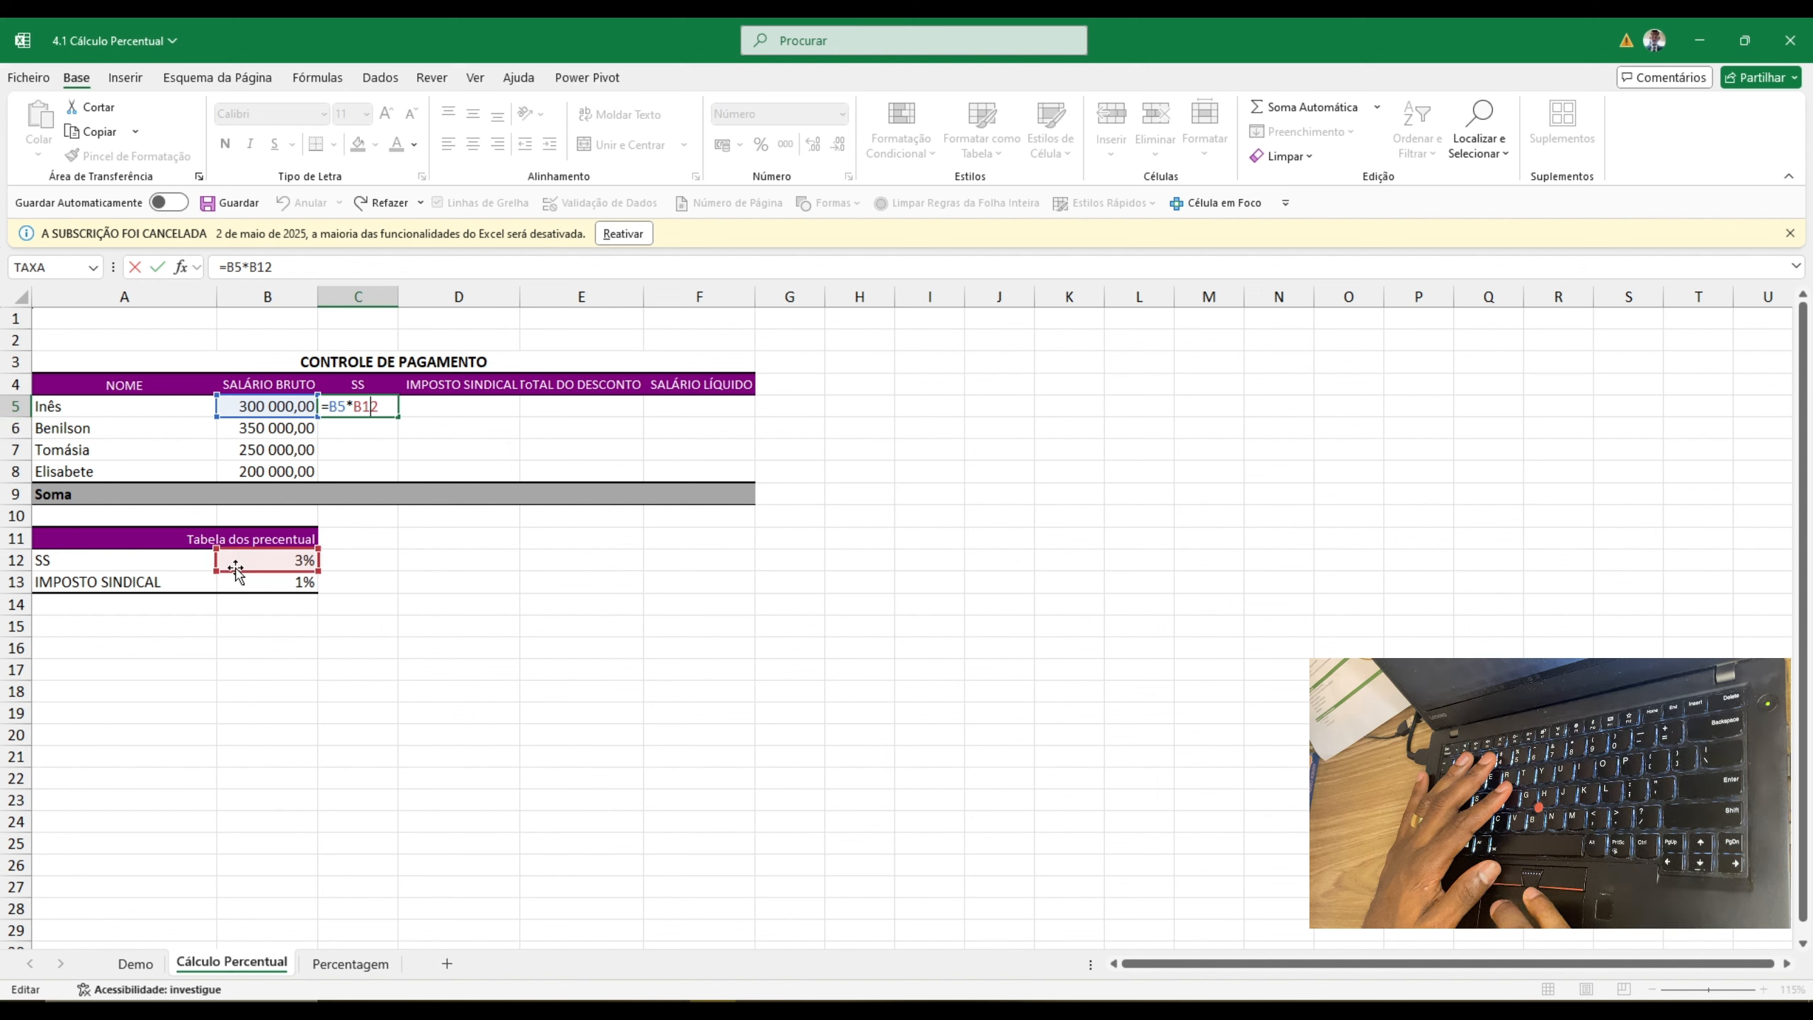
pyautogui.click(365, 407)
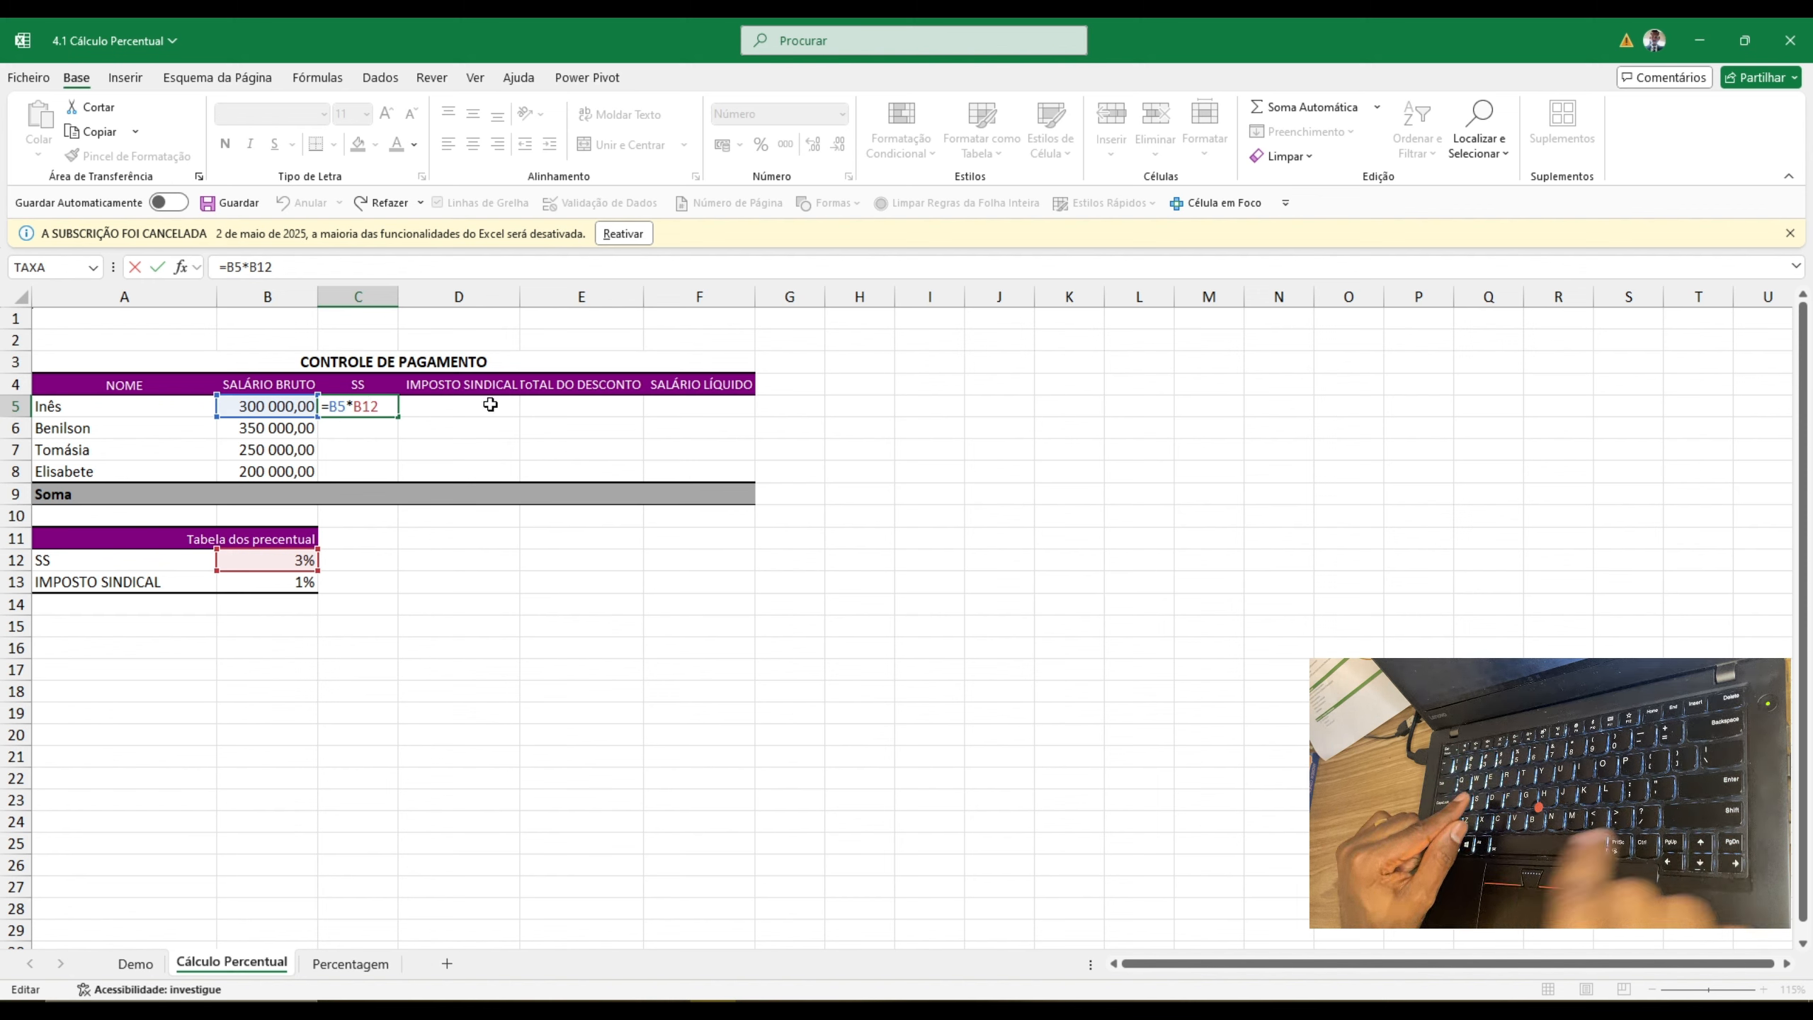
pyautogui.write('$')
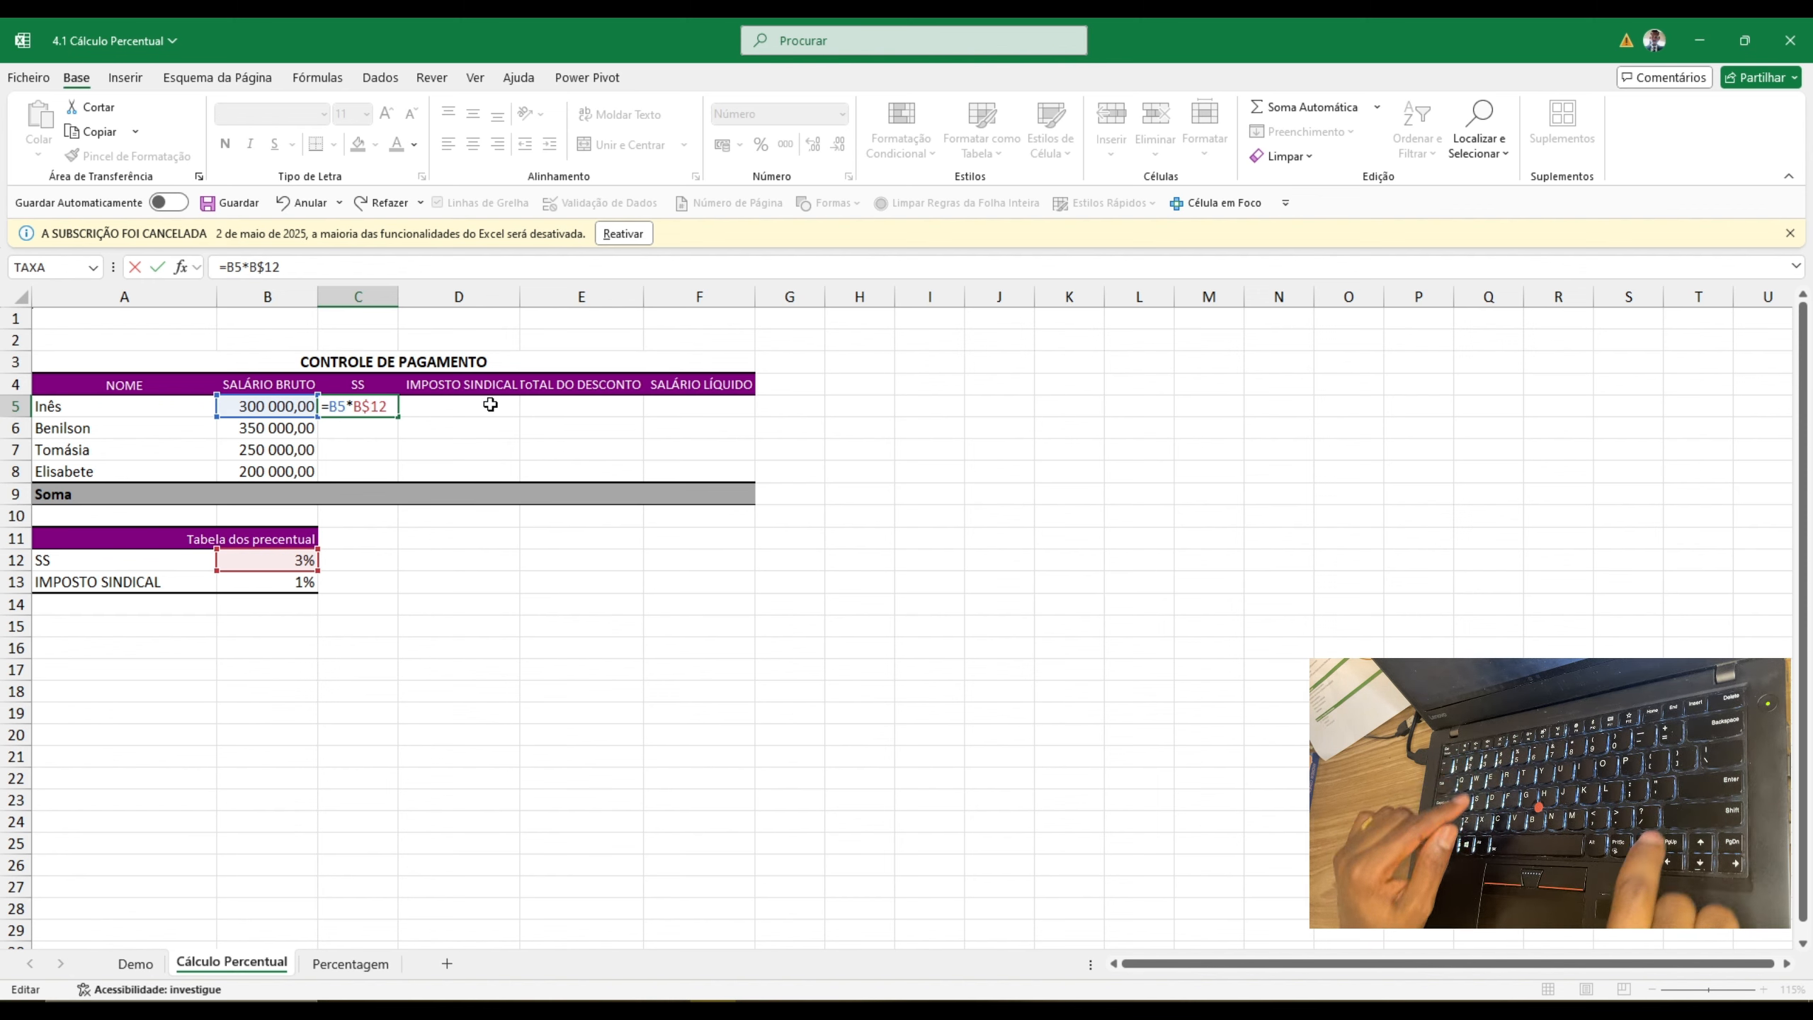
pyautogui.press('Return')
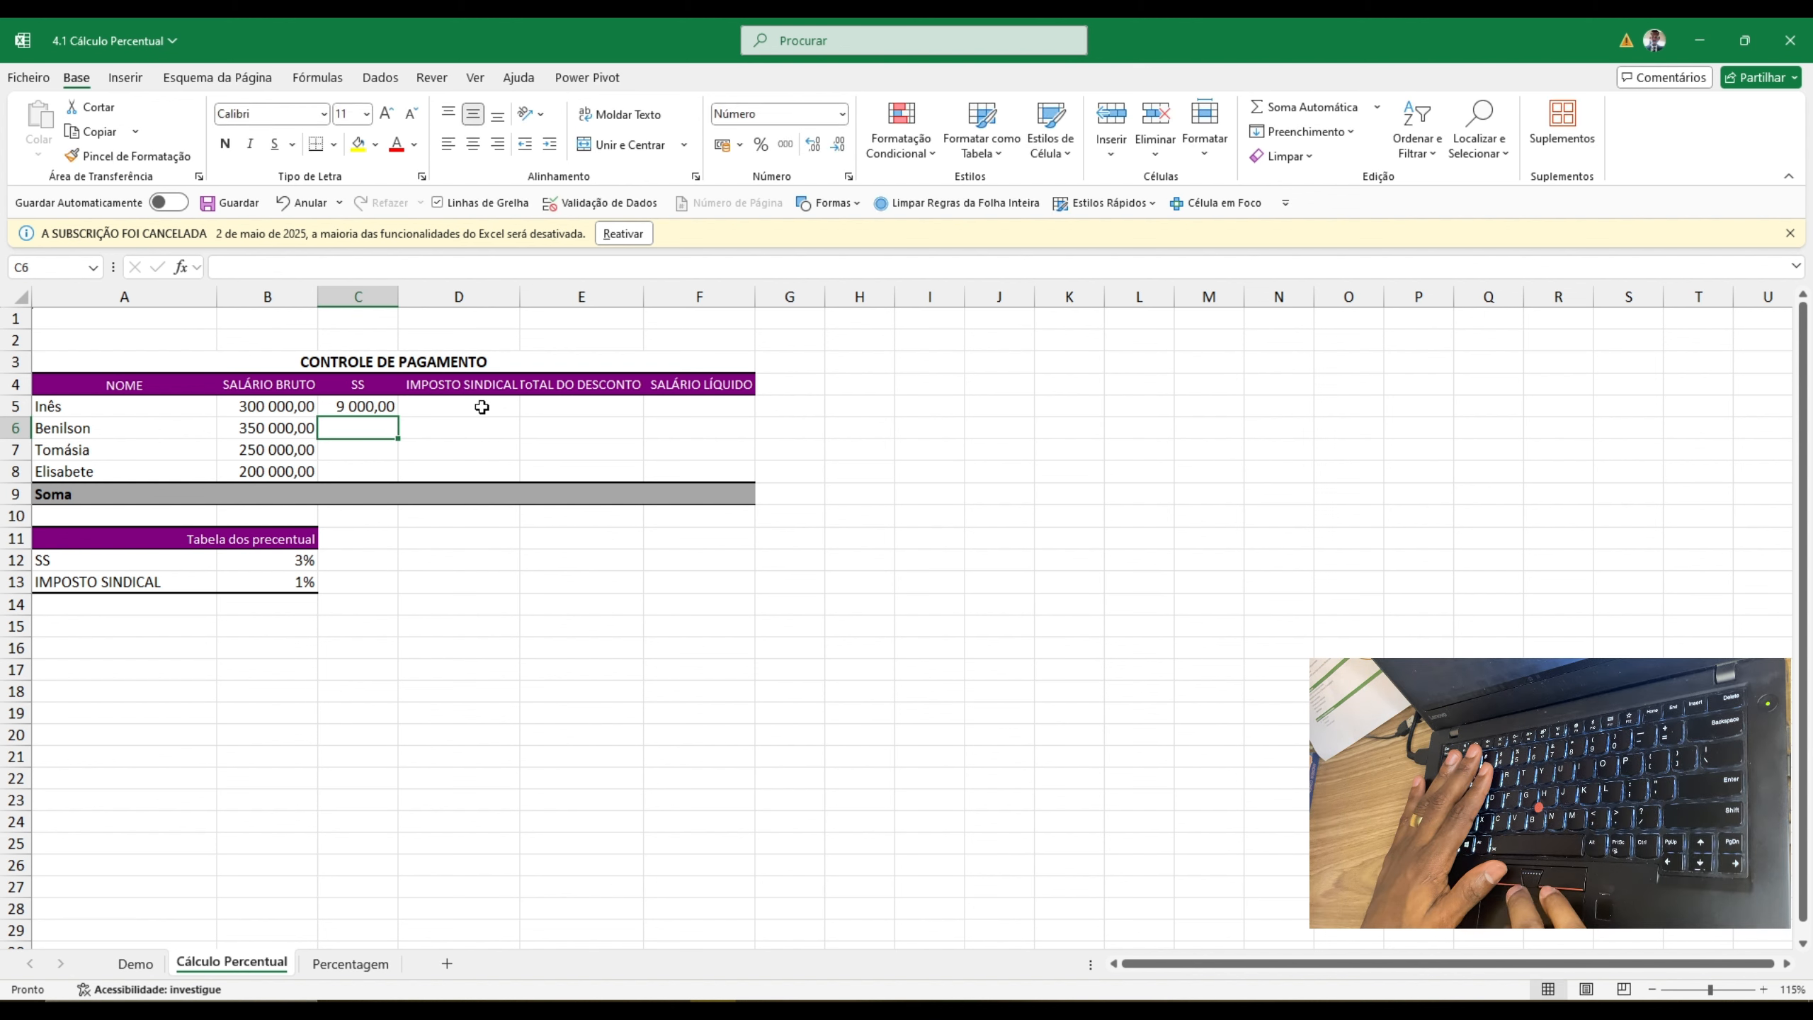
pyautogui.click(367, 408)
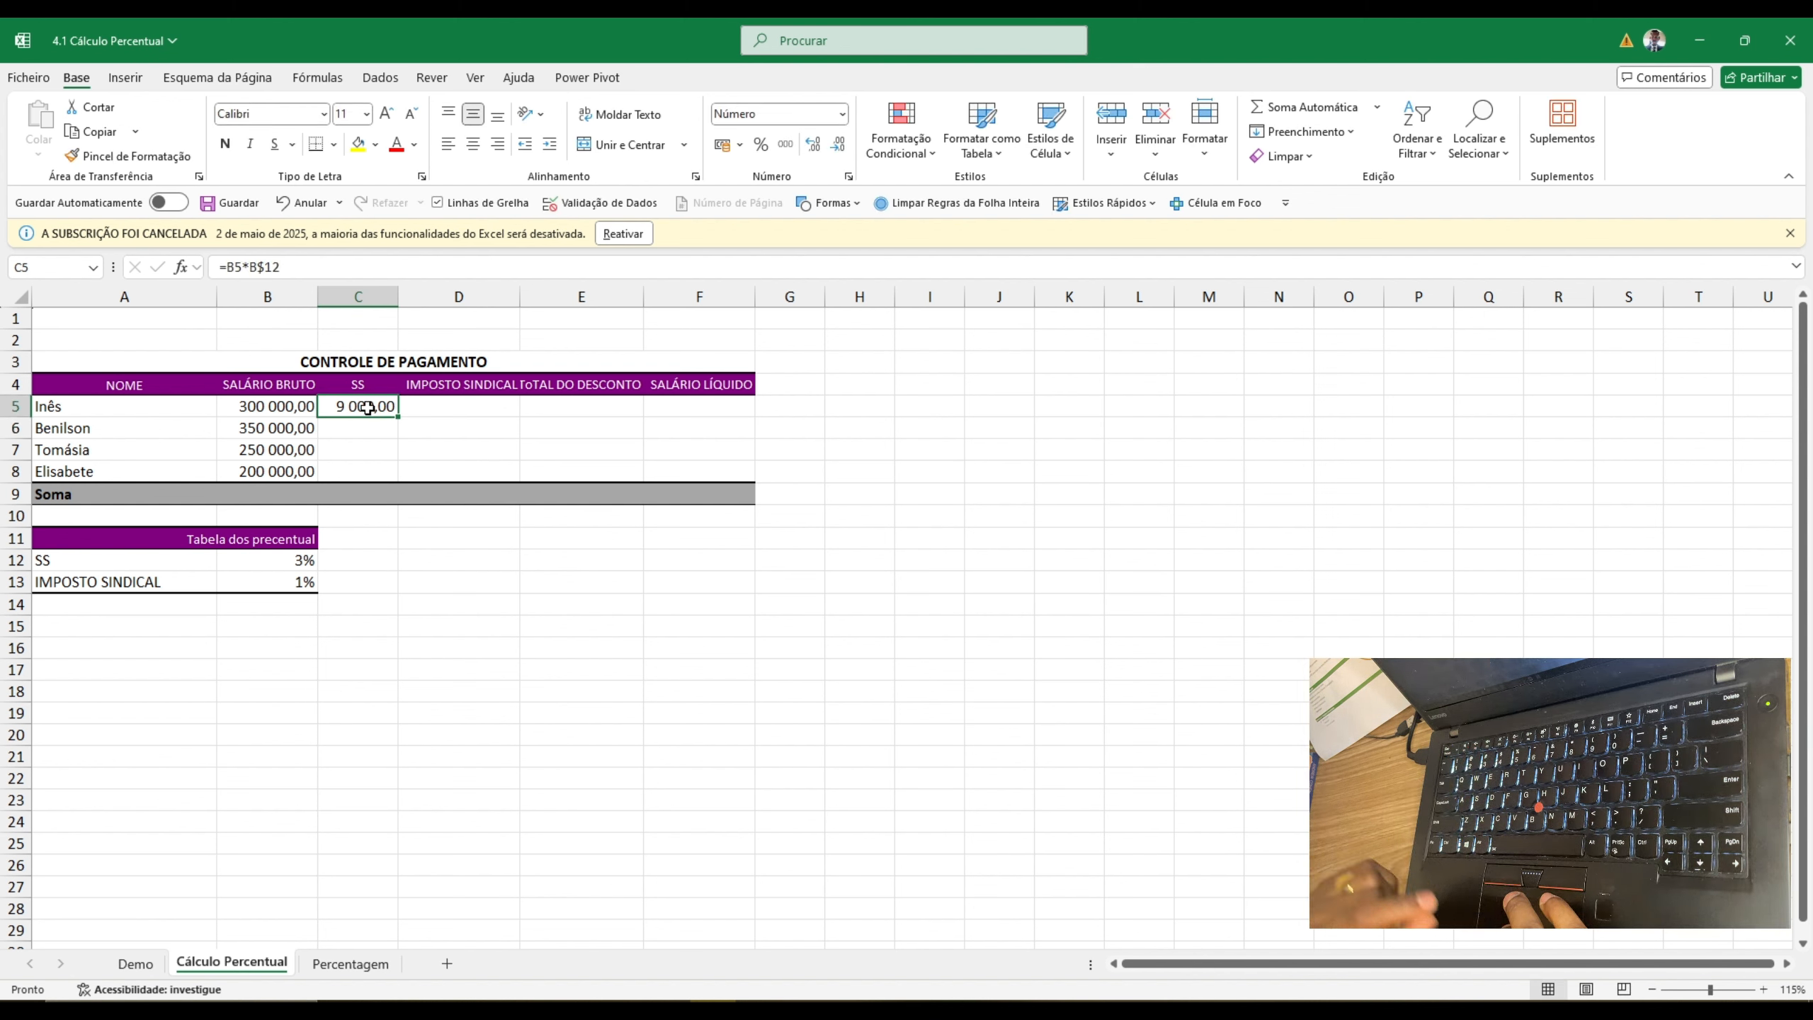
pyautogui.moveTo(399, 416); pyautogui.dragTo(400, 478)
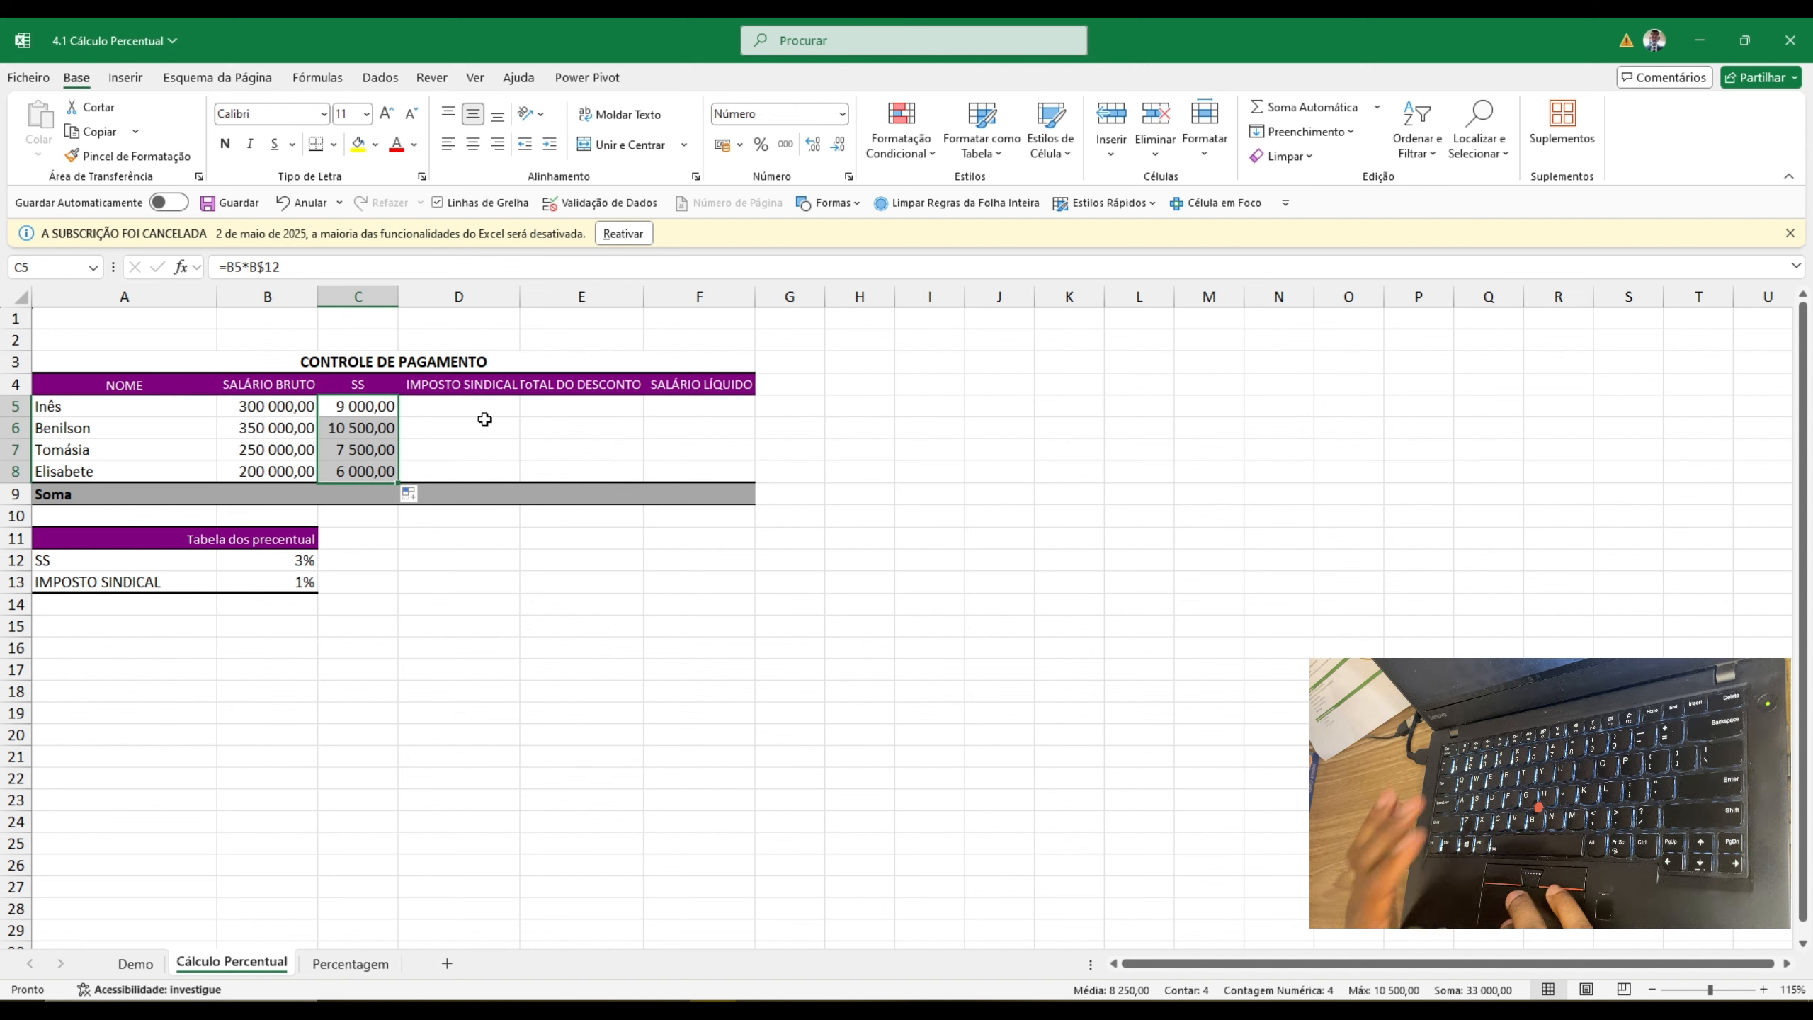
# - Calculate the IMPOSTO SINDICAL in D5 with the row-locked formula =B5*B$13 and fill it down to D8
pyautogui.click(503, 409)
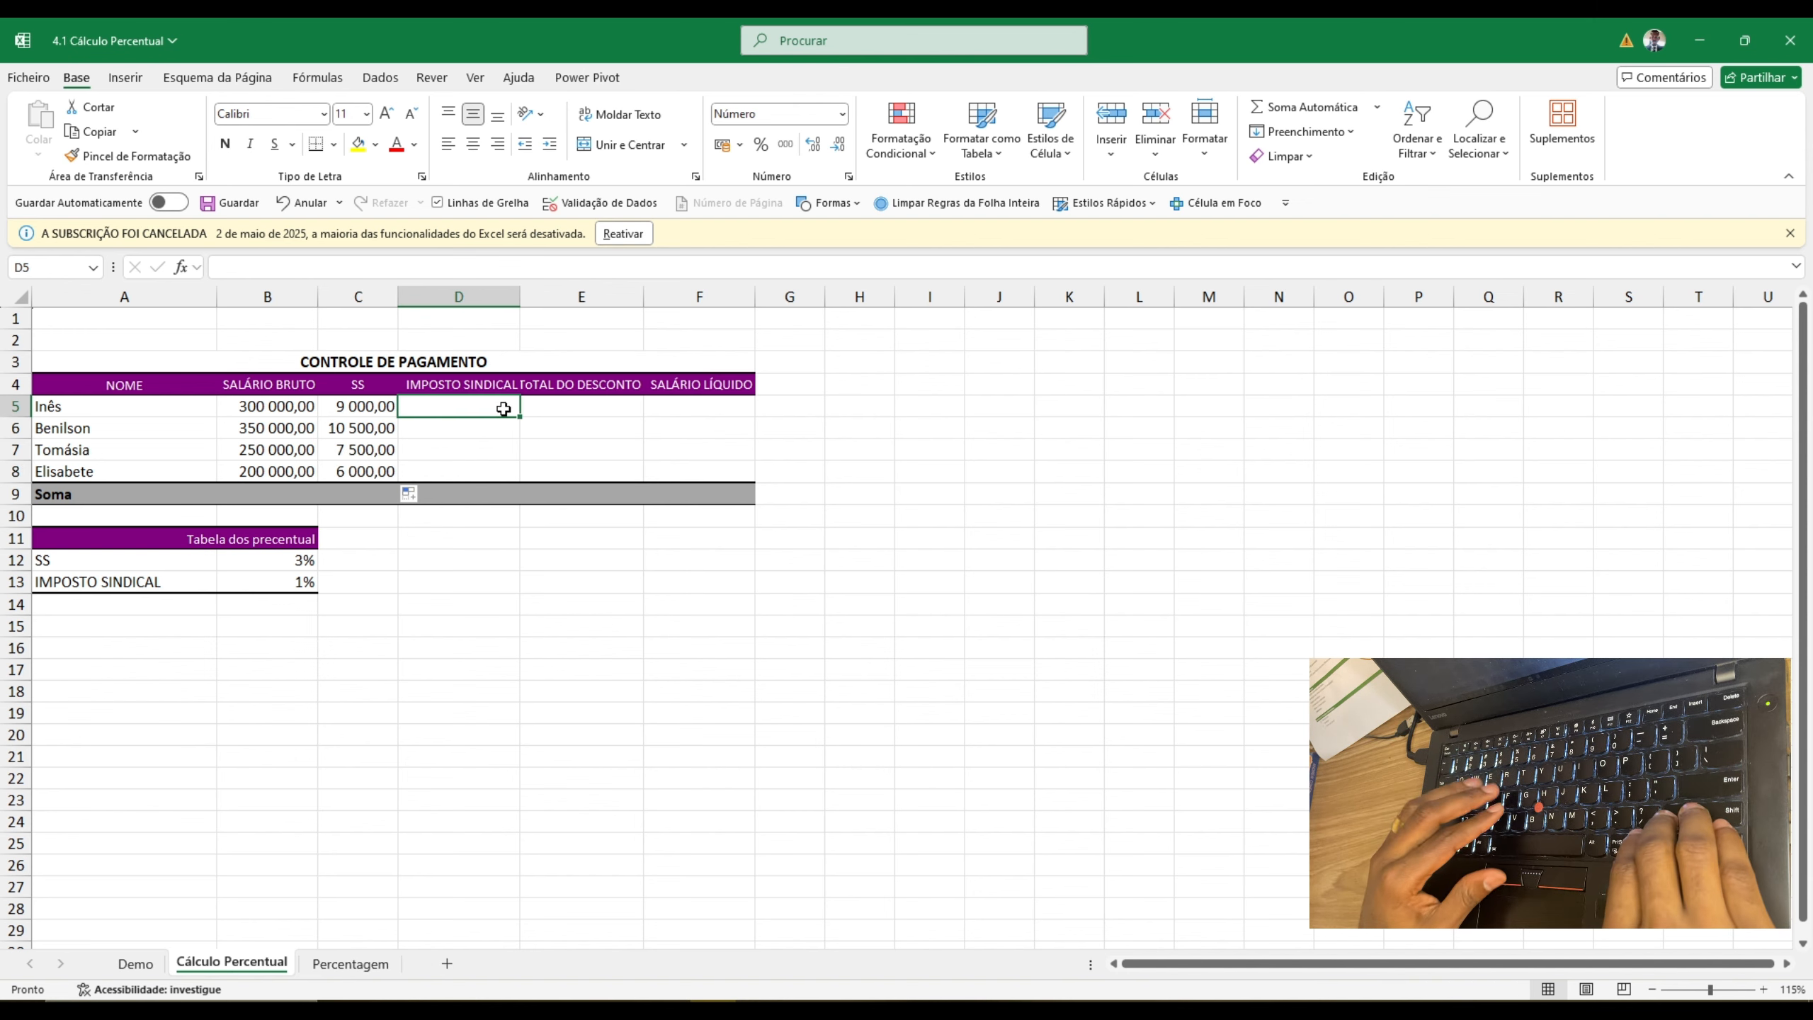
pyautogui.write('=')
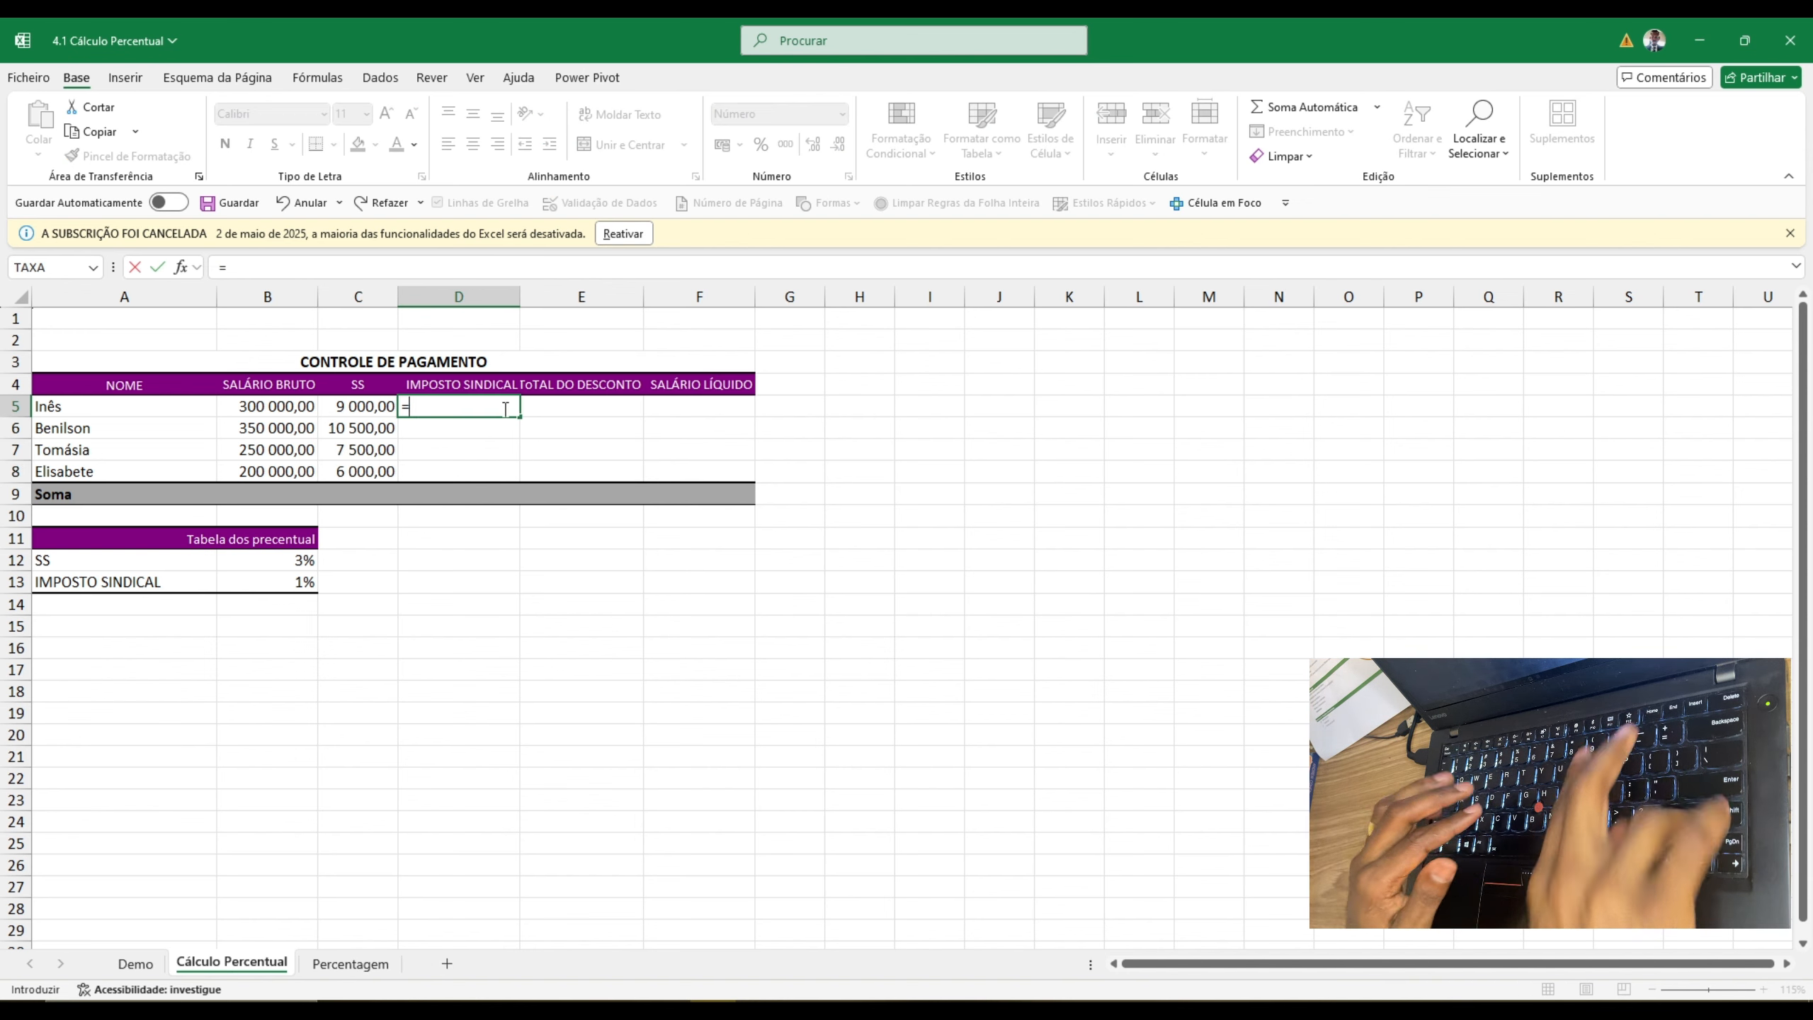
pyautogui.click(258, 403)
pyautogui.write('*')
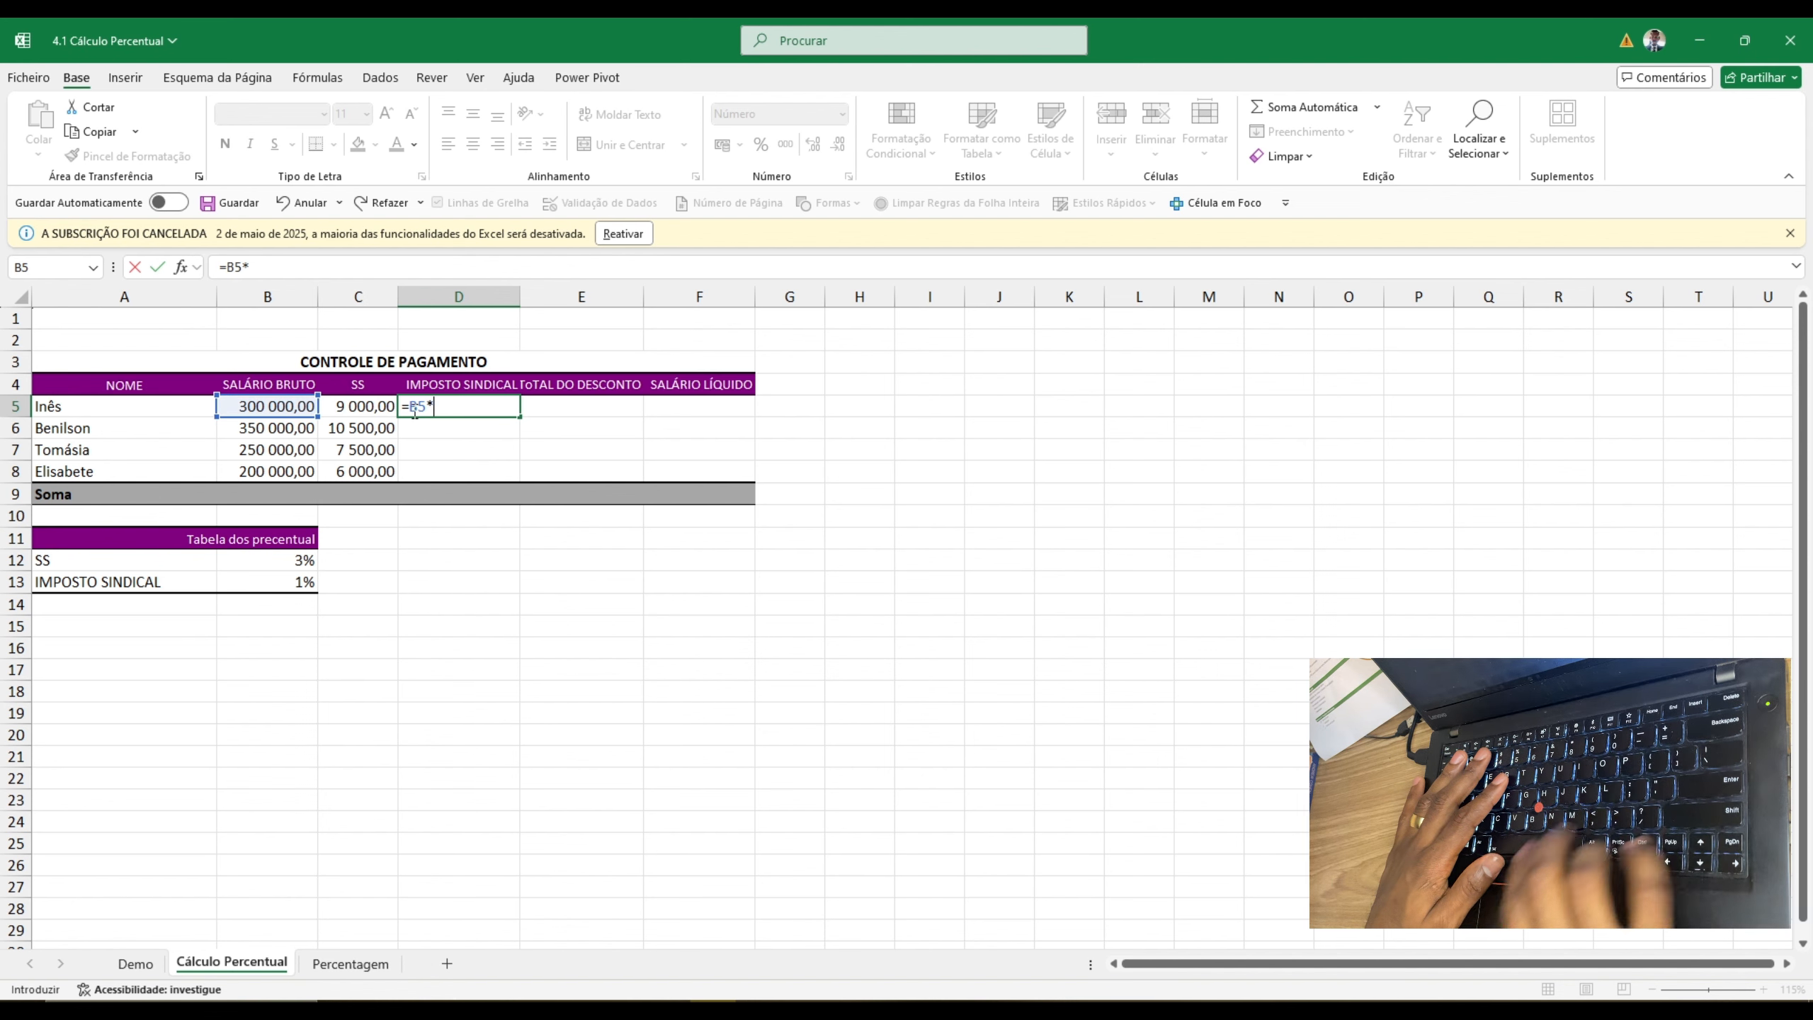
pyautogui.click(254, 583)
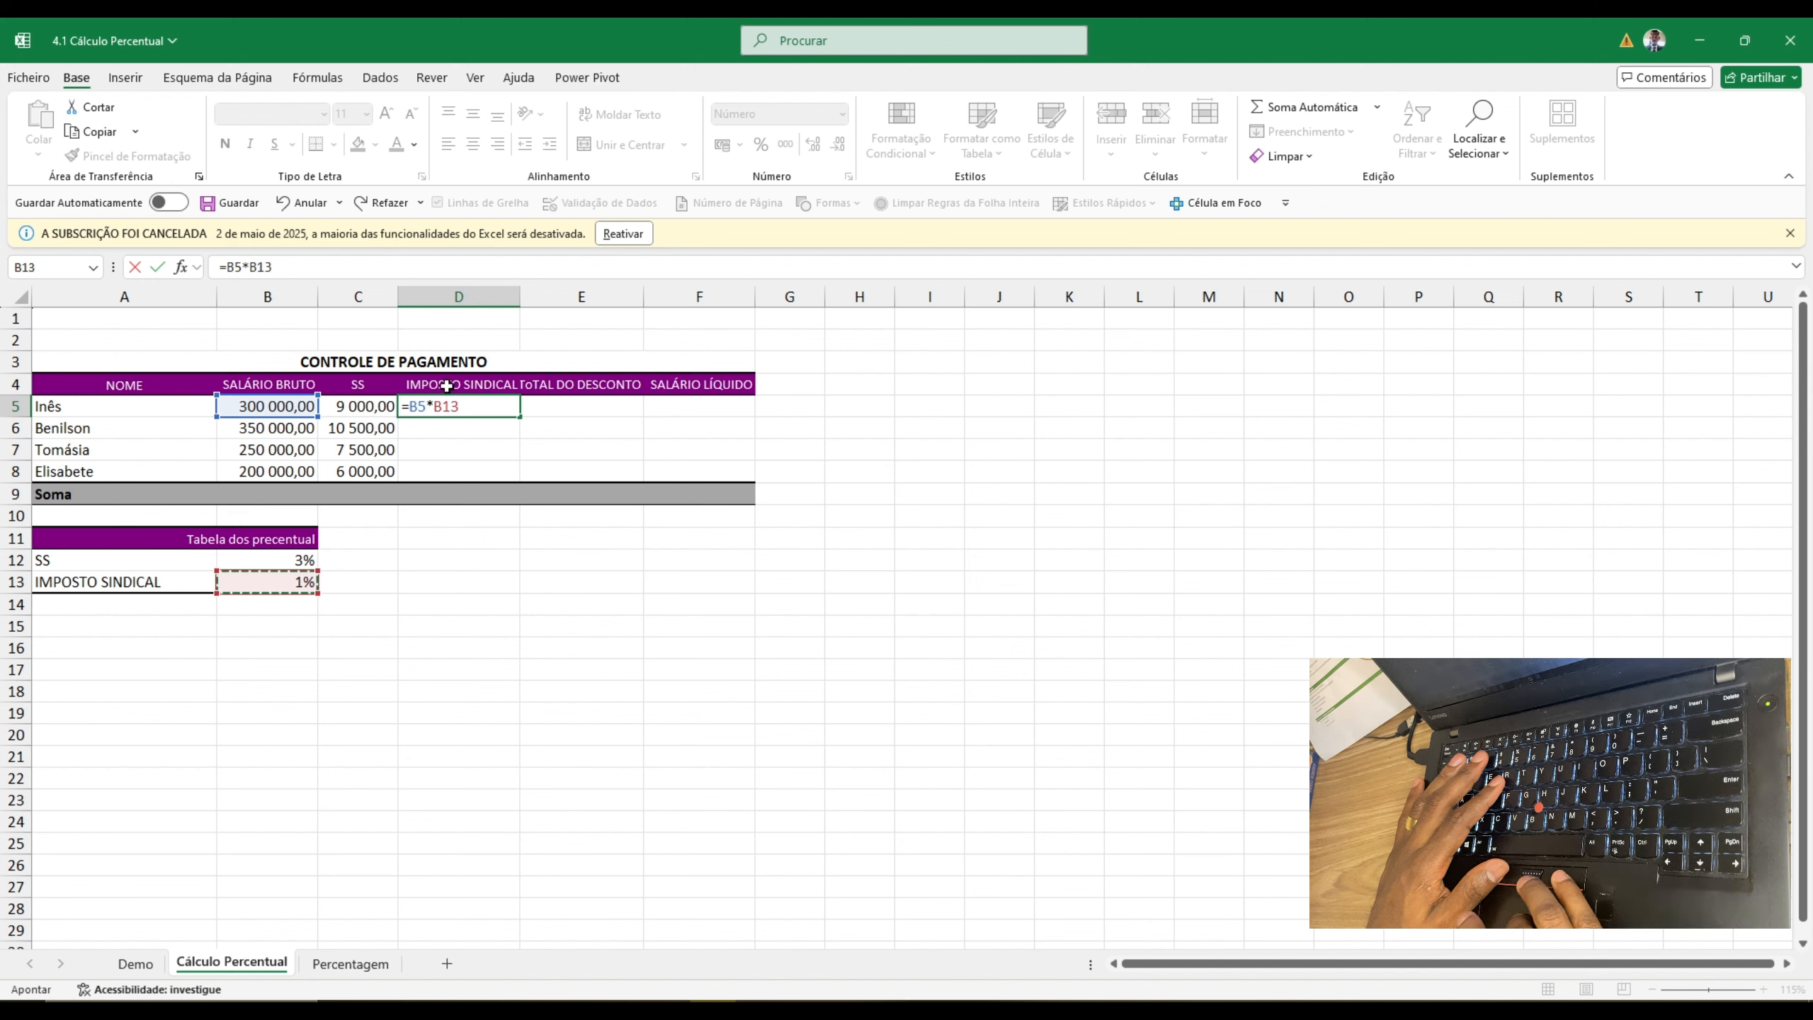
pyautogui.press('F2')
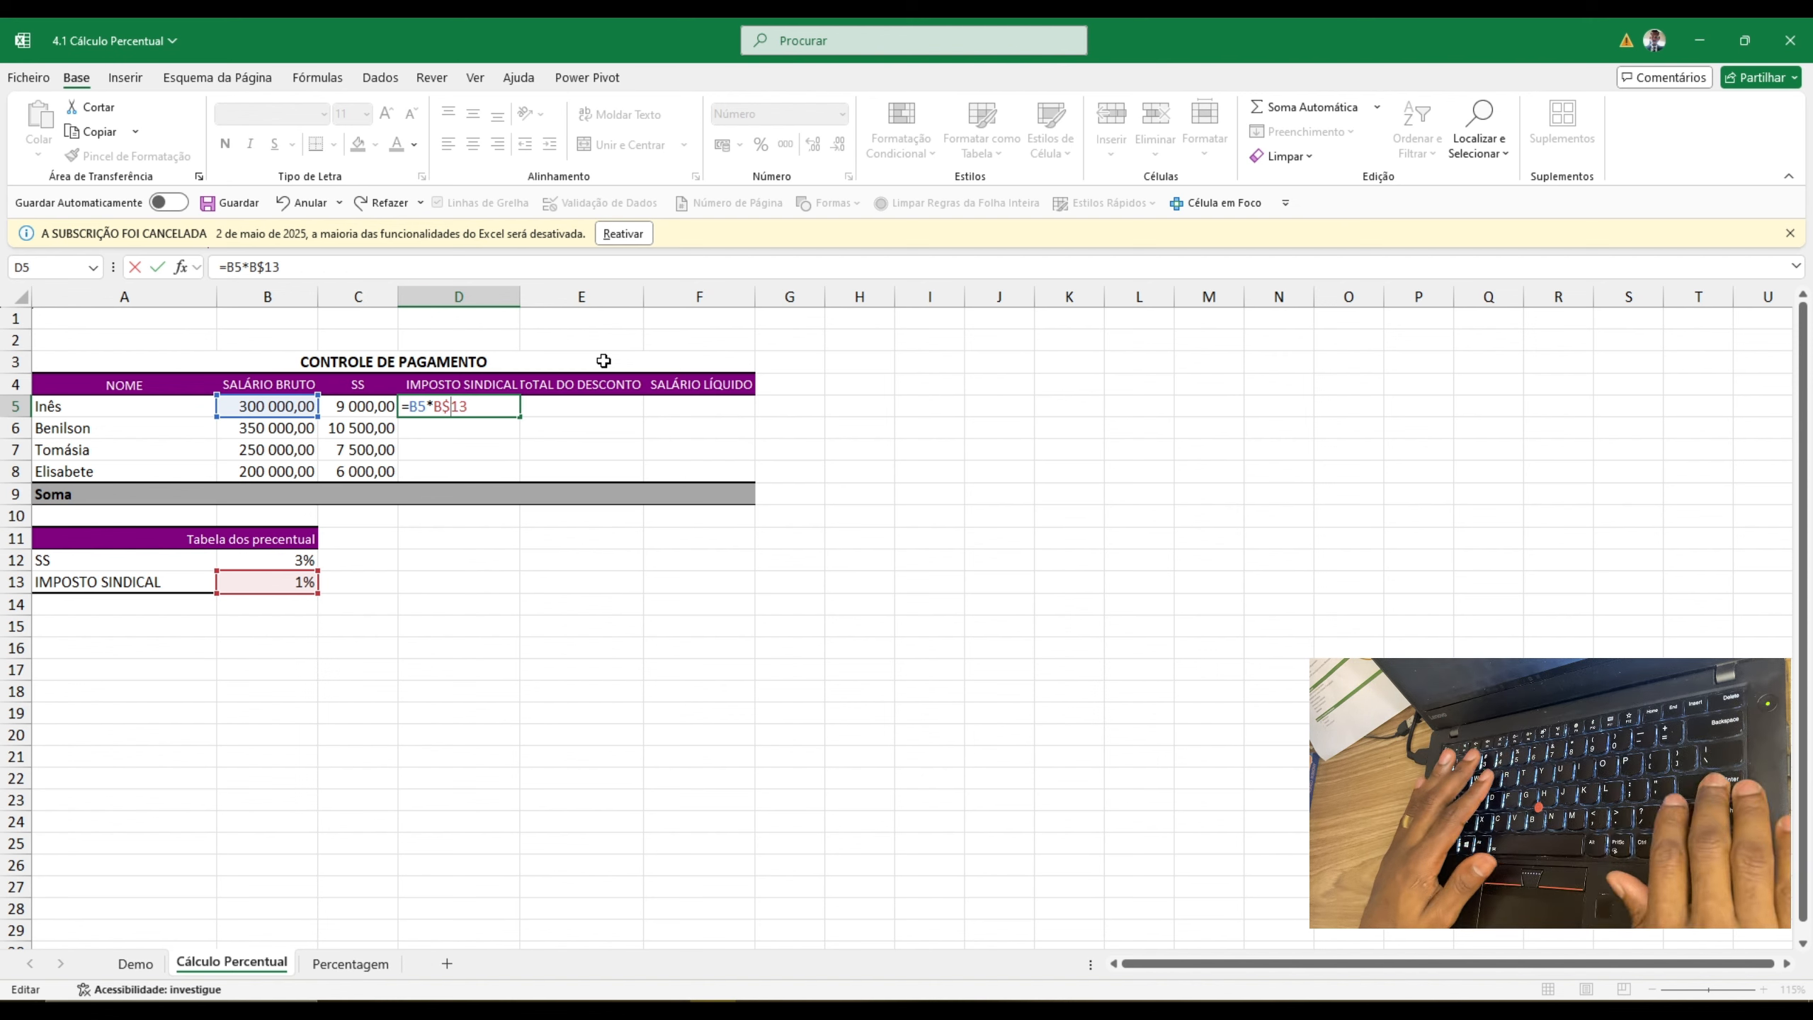
pyautogui.press('Return')
pyautogui.click(500, 408)
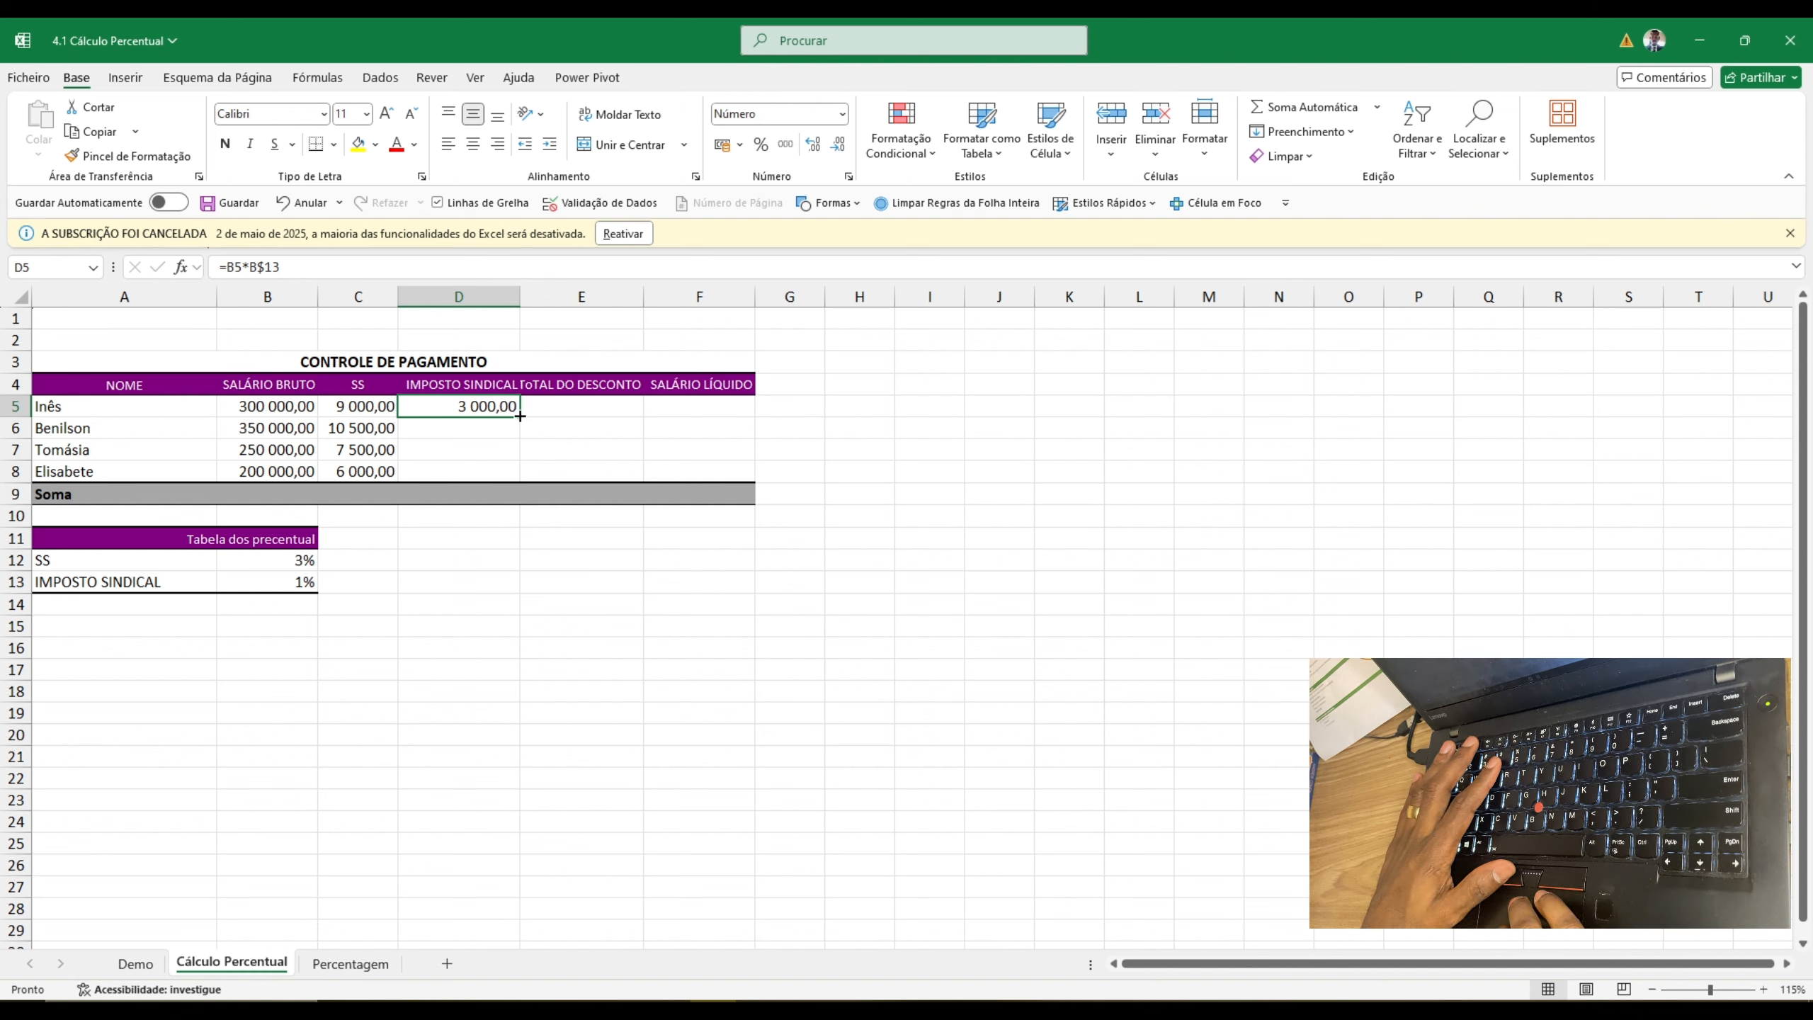
pyautogui.moveTo(521, 416); pyautogui.dragTo(521, 479)
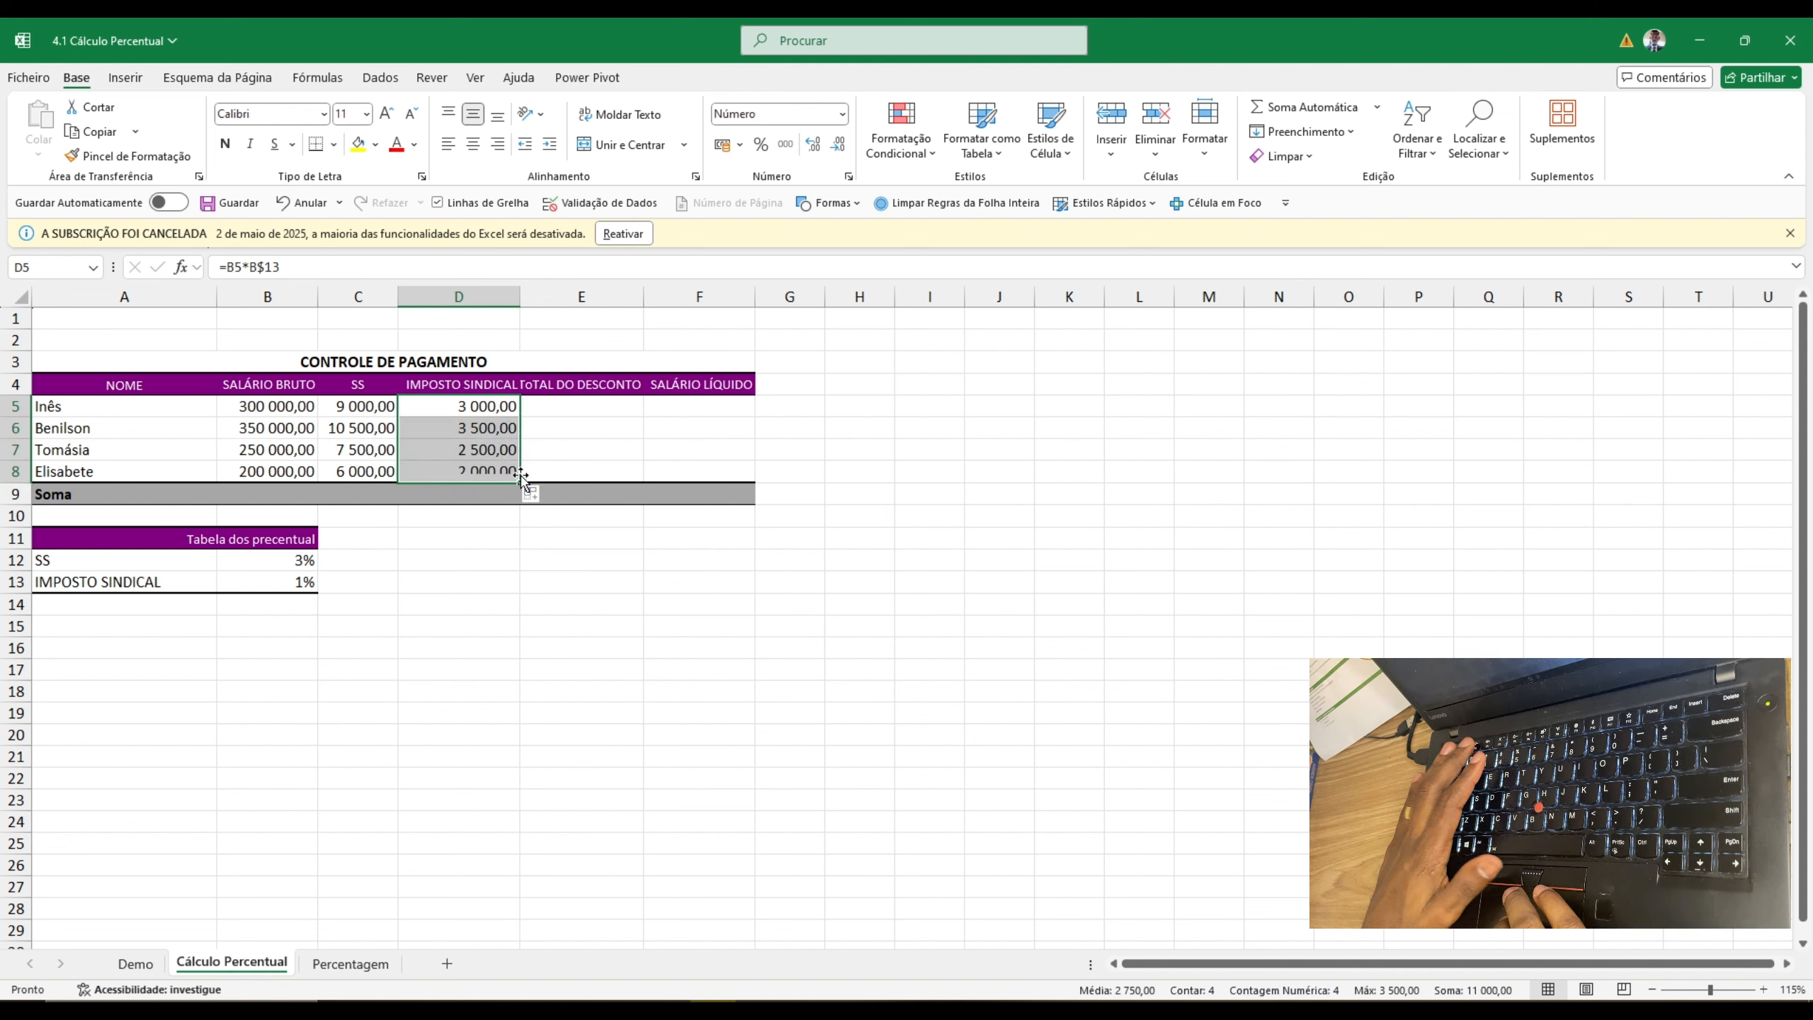
# - Widen column E slightly to give the total discount header more room
pyautogui.click(575, 405)
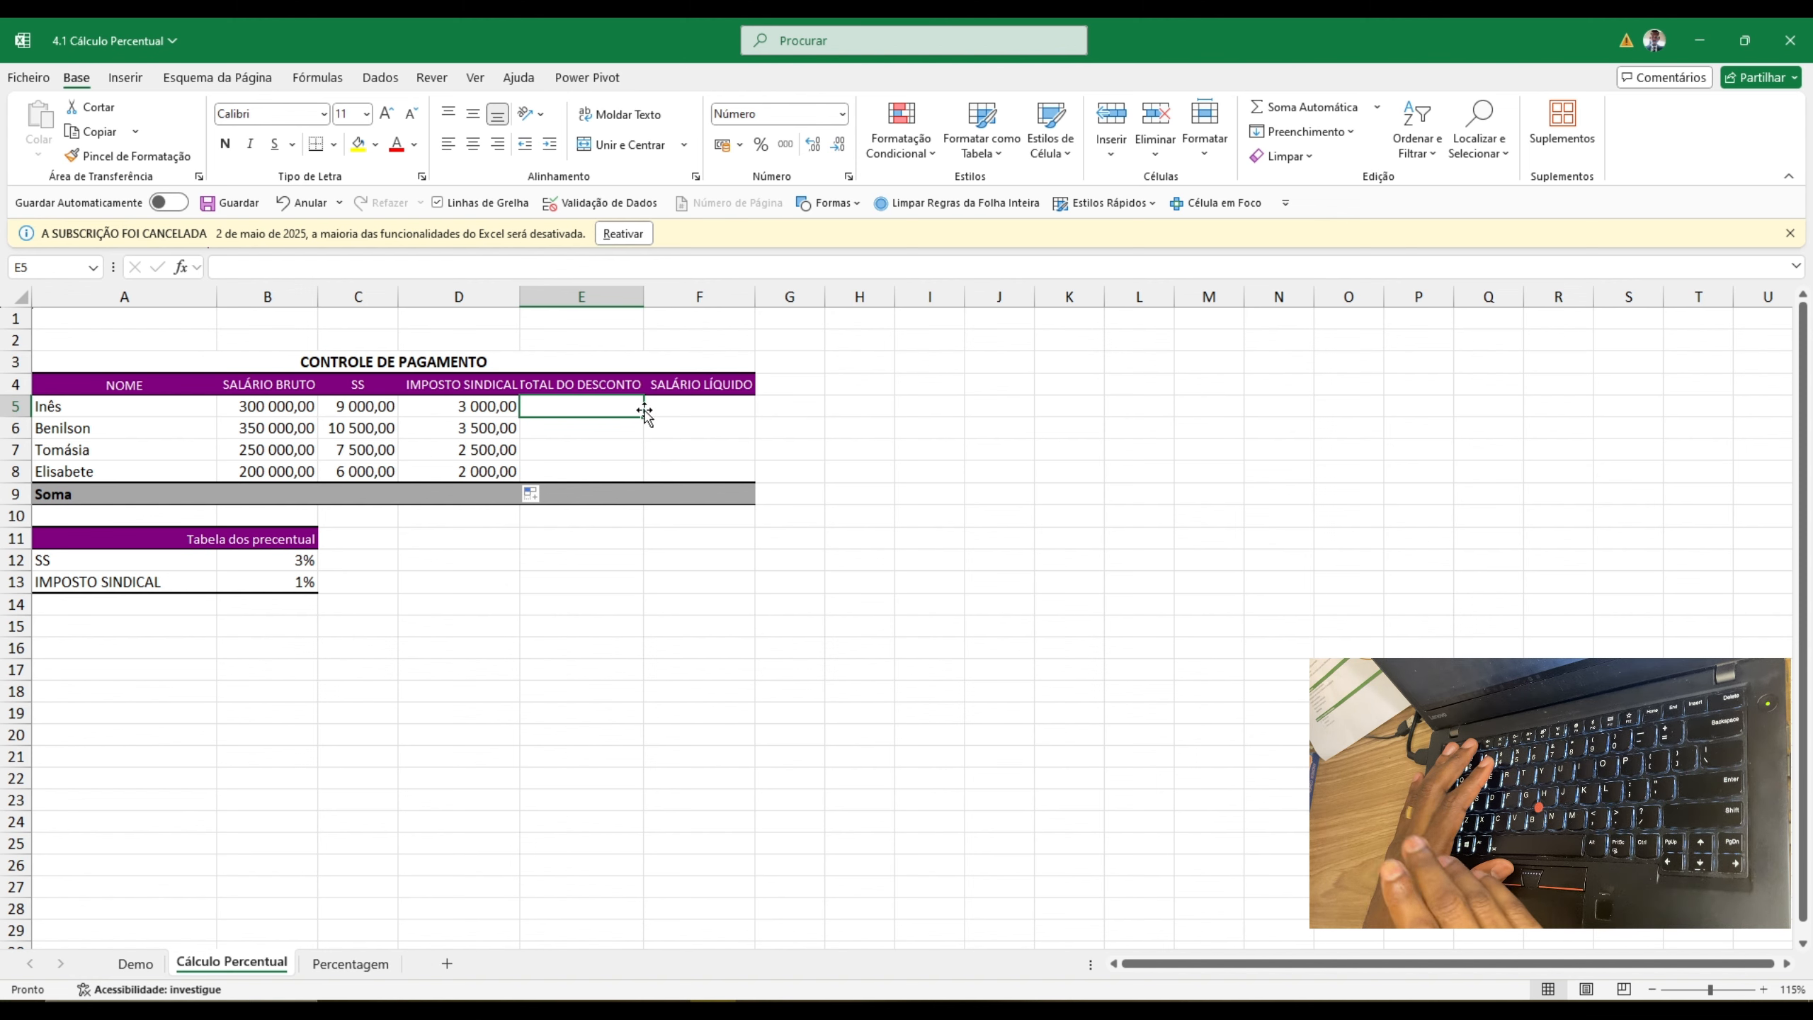
pyautogui.moveTo(641, 303); pyautogui.dragTo(666, 301)
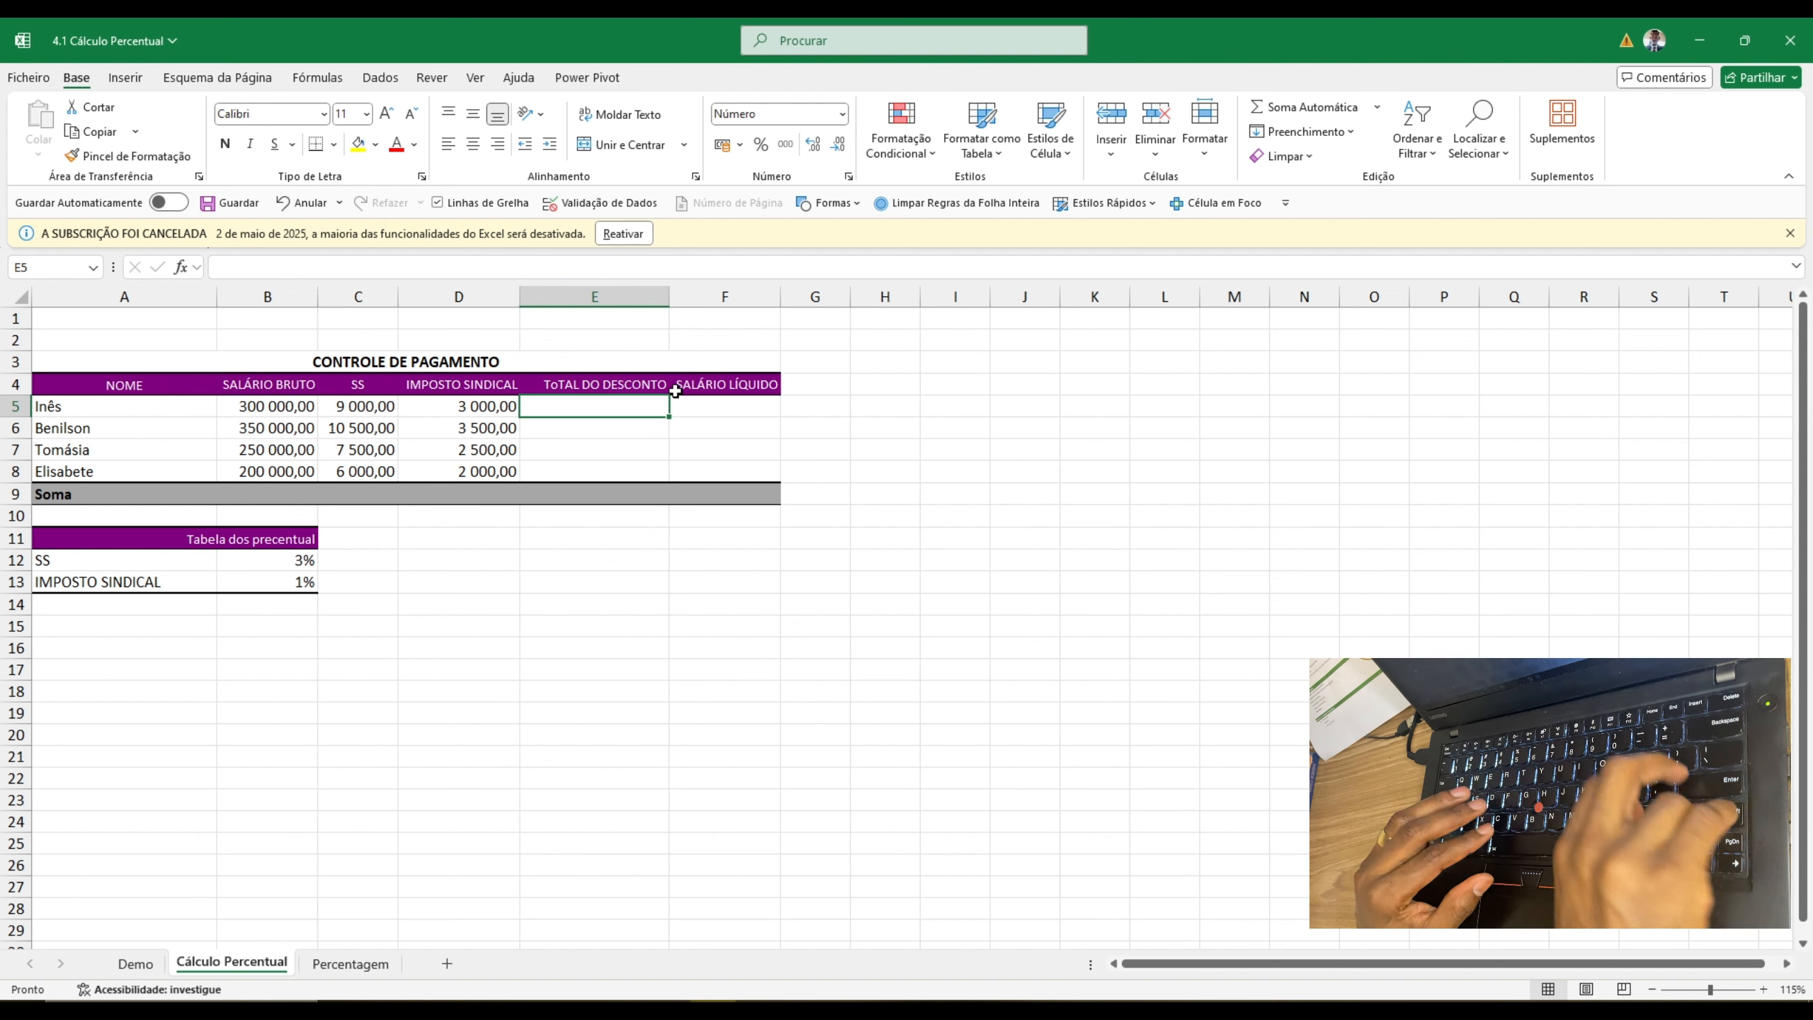
# - Add the two deductions in E5 with the formula =C5+D5 and fill it down to E8
pyautogui.write('=')
pyautogui.click(370, 411)
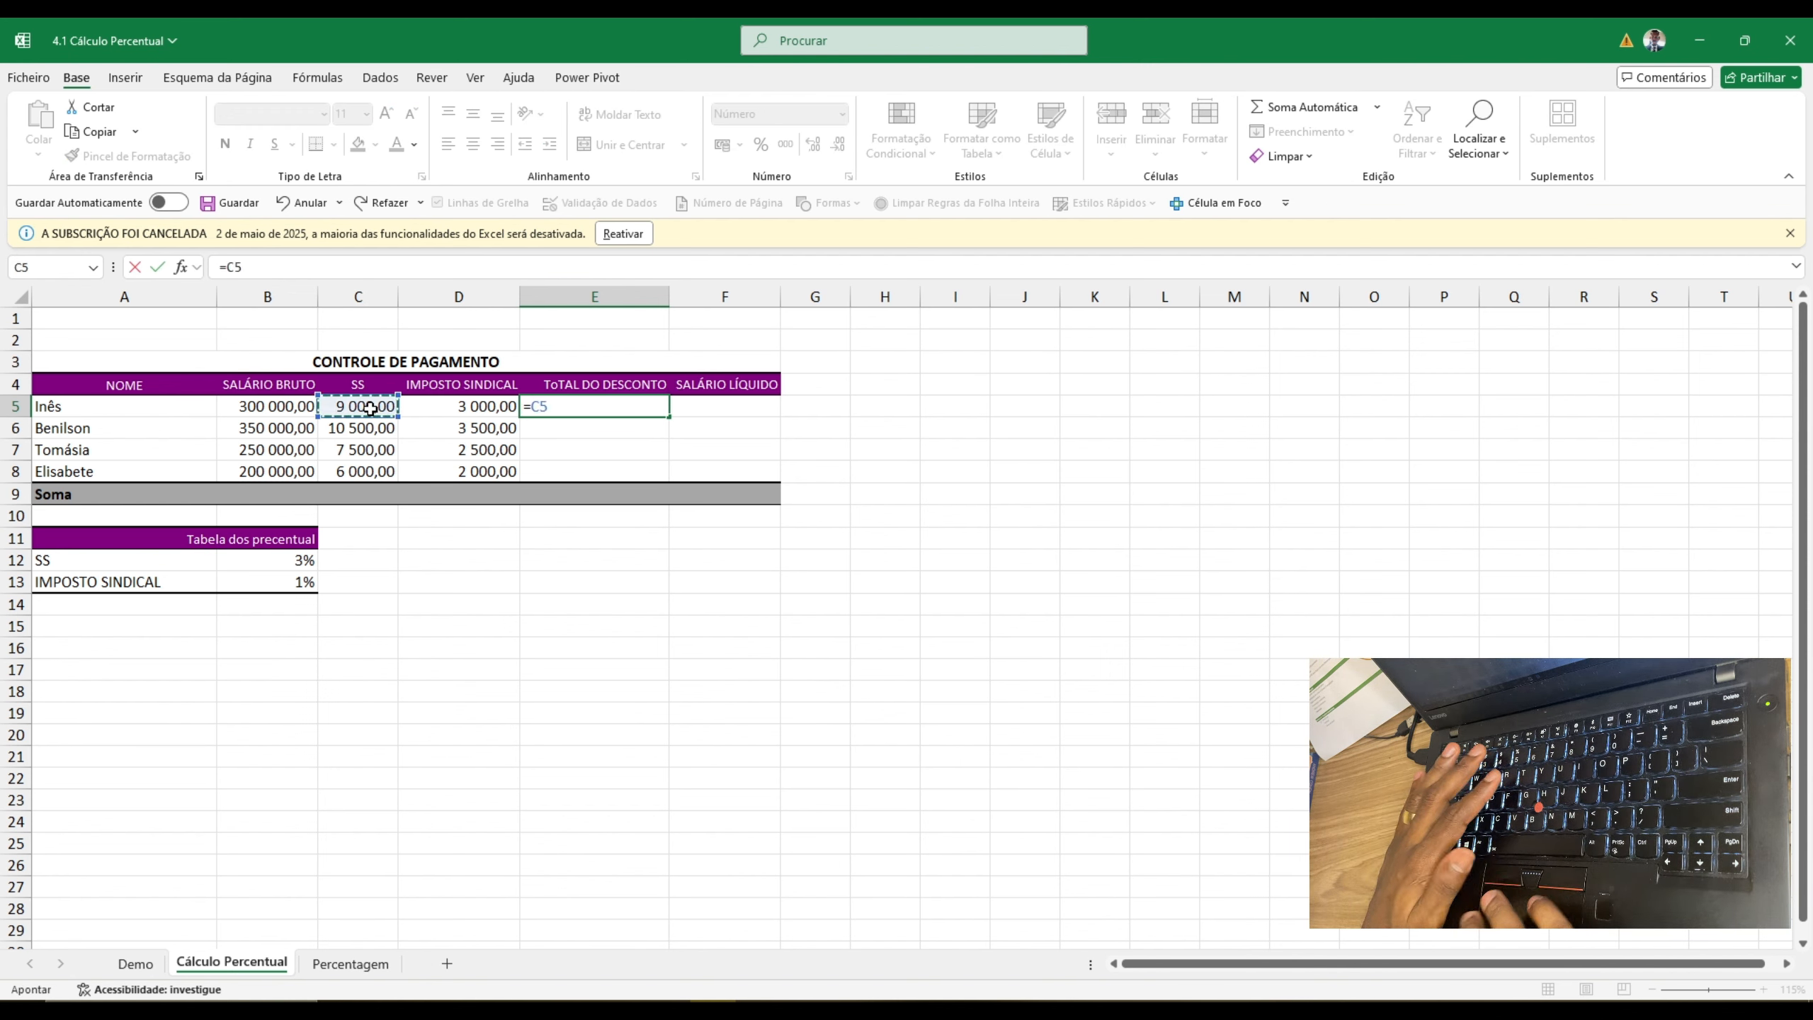
pyautogui.write('+')
pyautogui.click(450, 403)
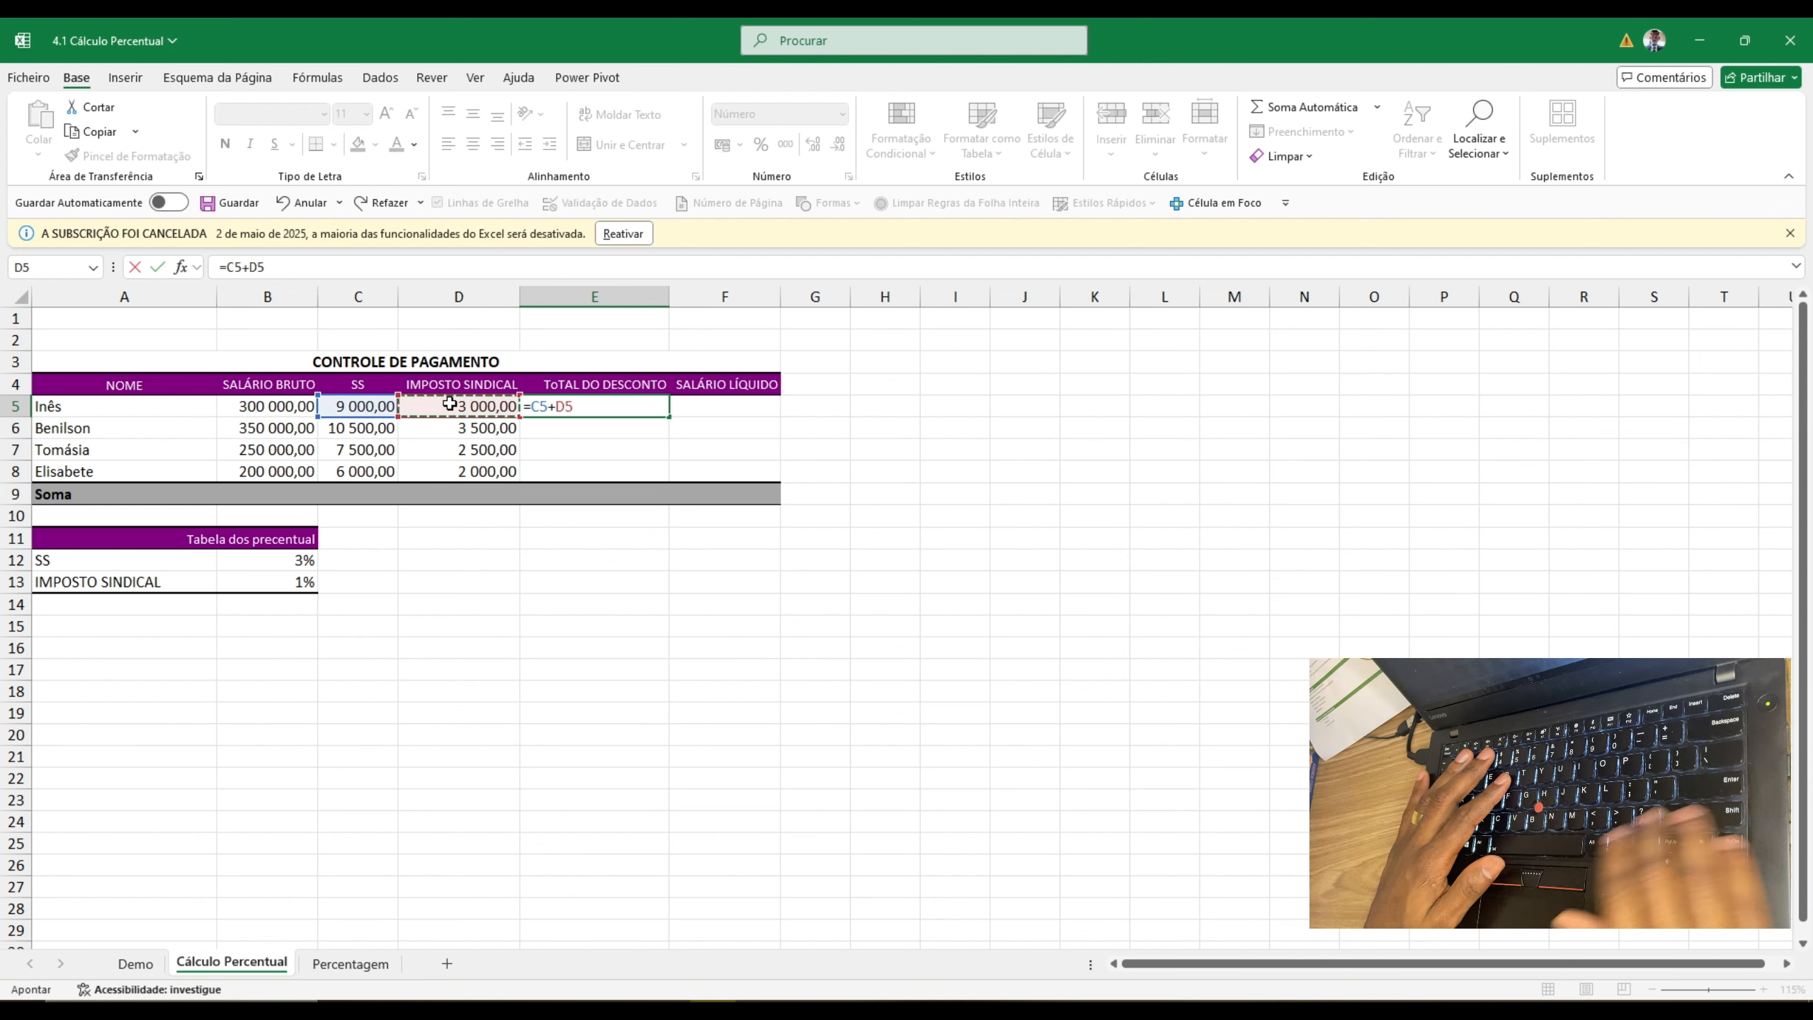
pyautogui.press('Return')
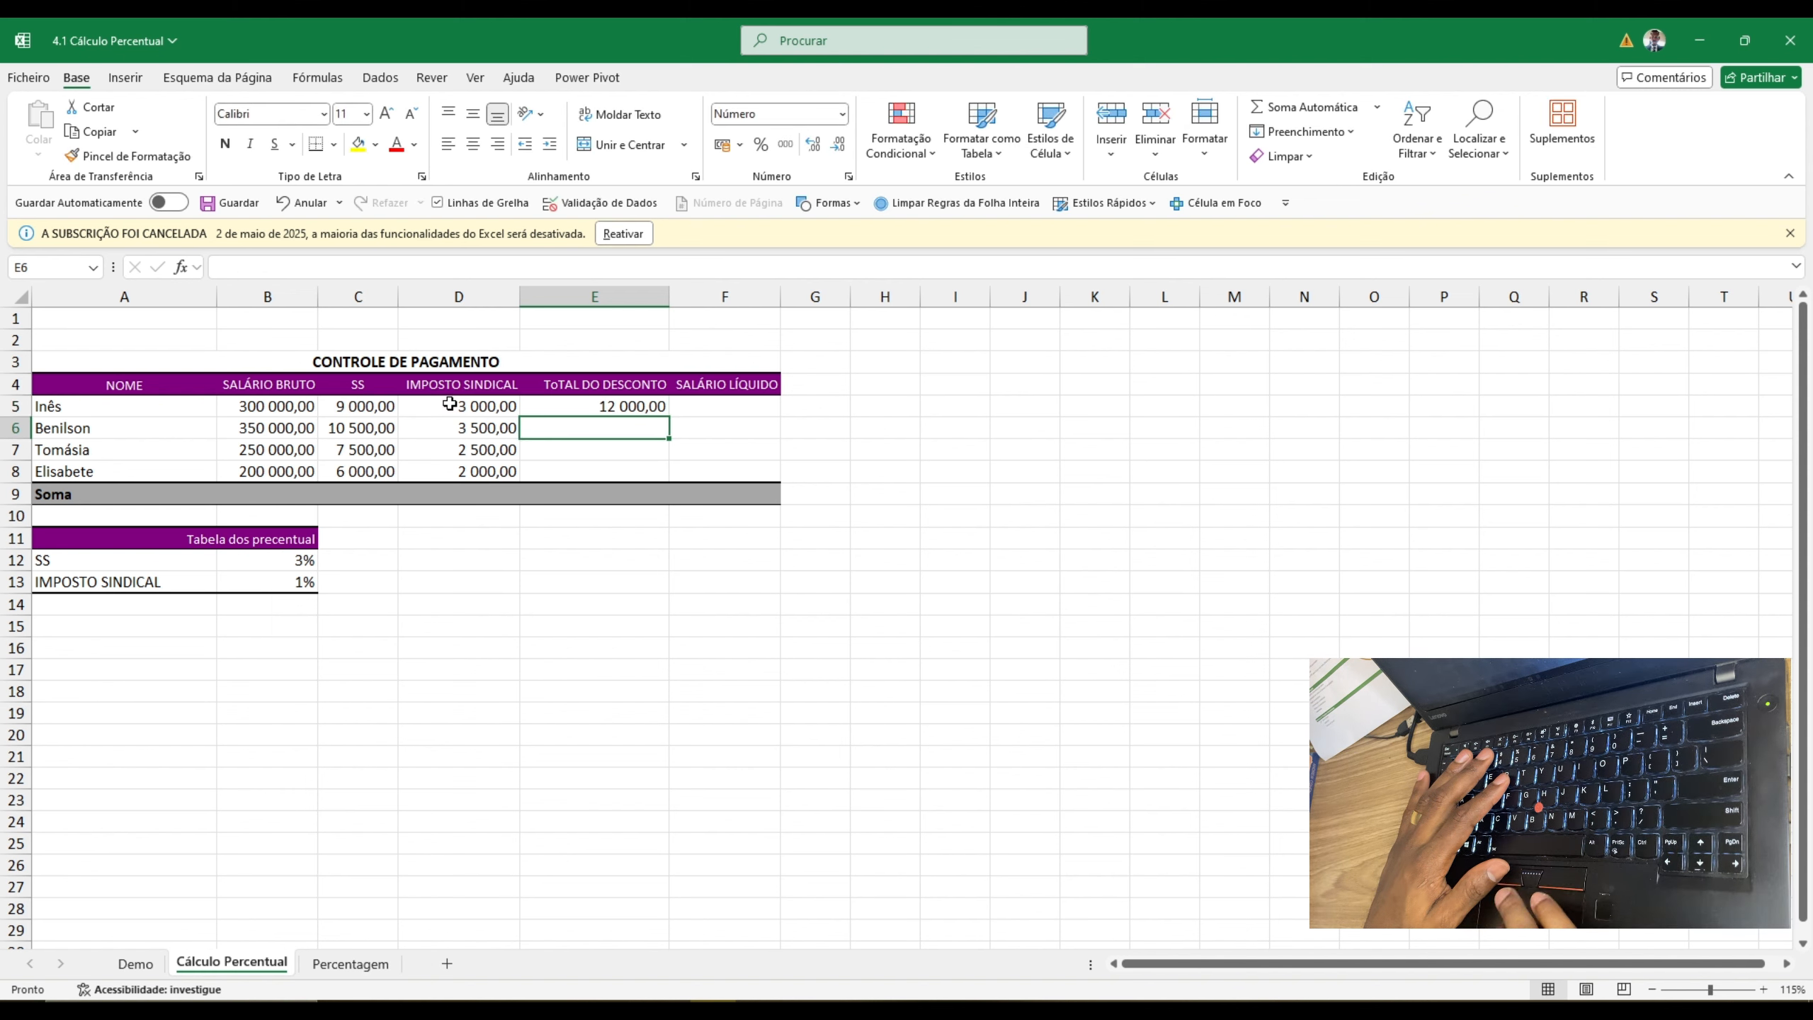
pyautogui.click(643, 405)
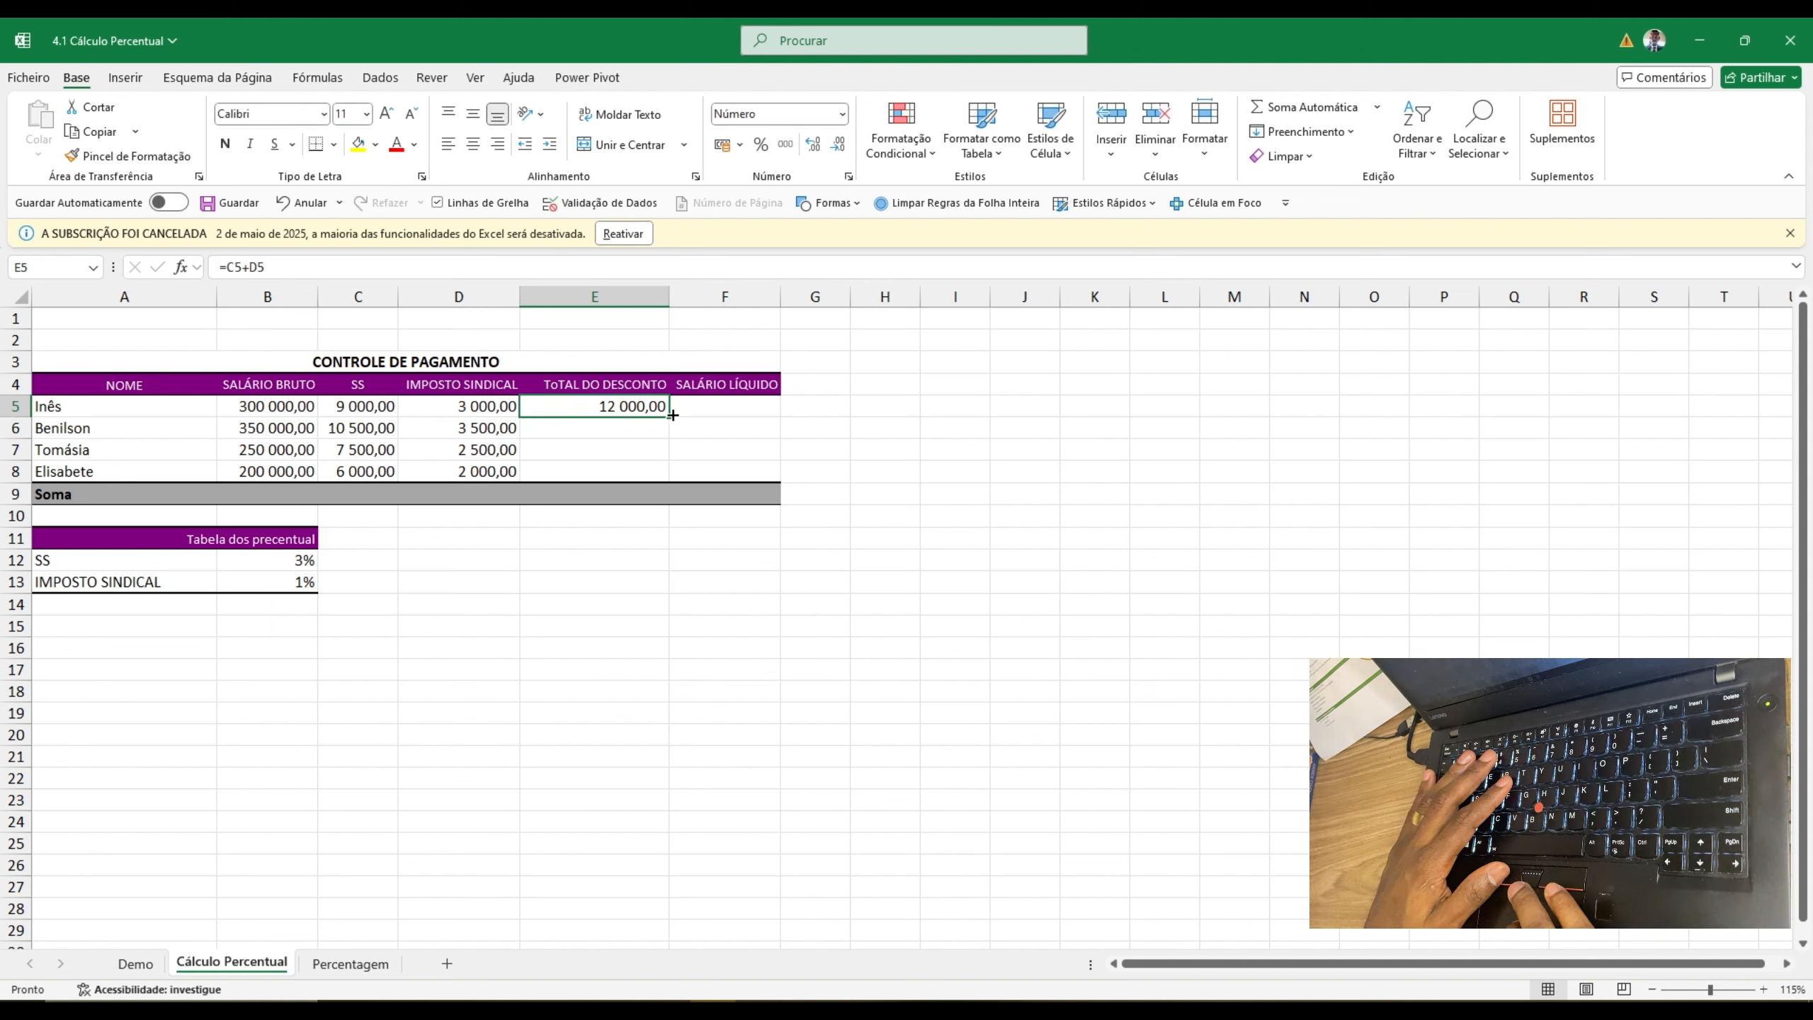
pyautogui.moveTo(673, 415); pyautogui.dragTo(670, 473)
# - Calculate the SALÁRIO LÍQUIDO in F5 with the formula =B5-E5 and fill it down to F8
pyautogui.click(726, 405)
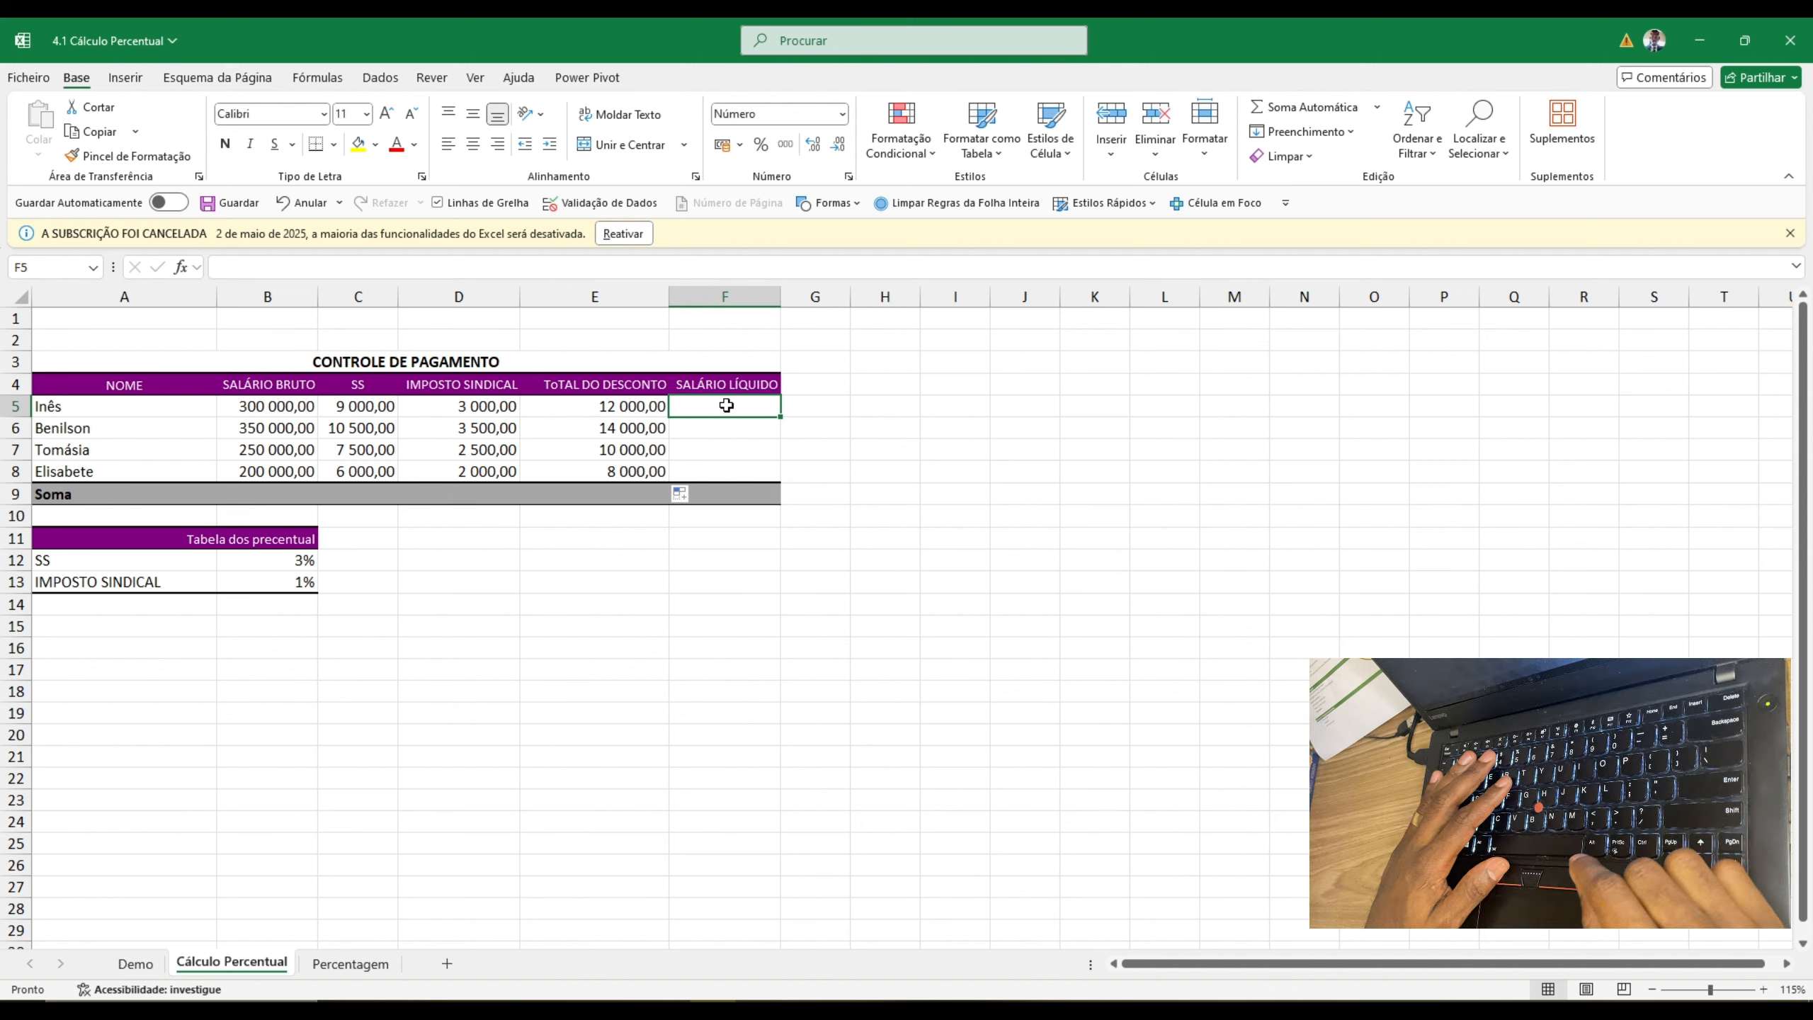
pyautogui.write('=')
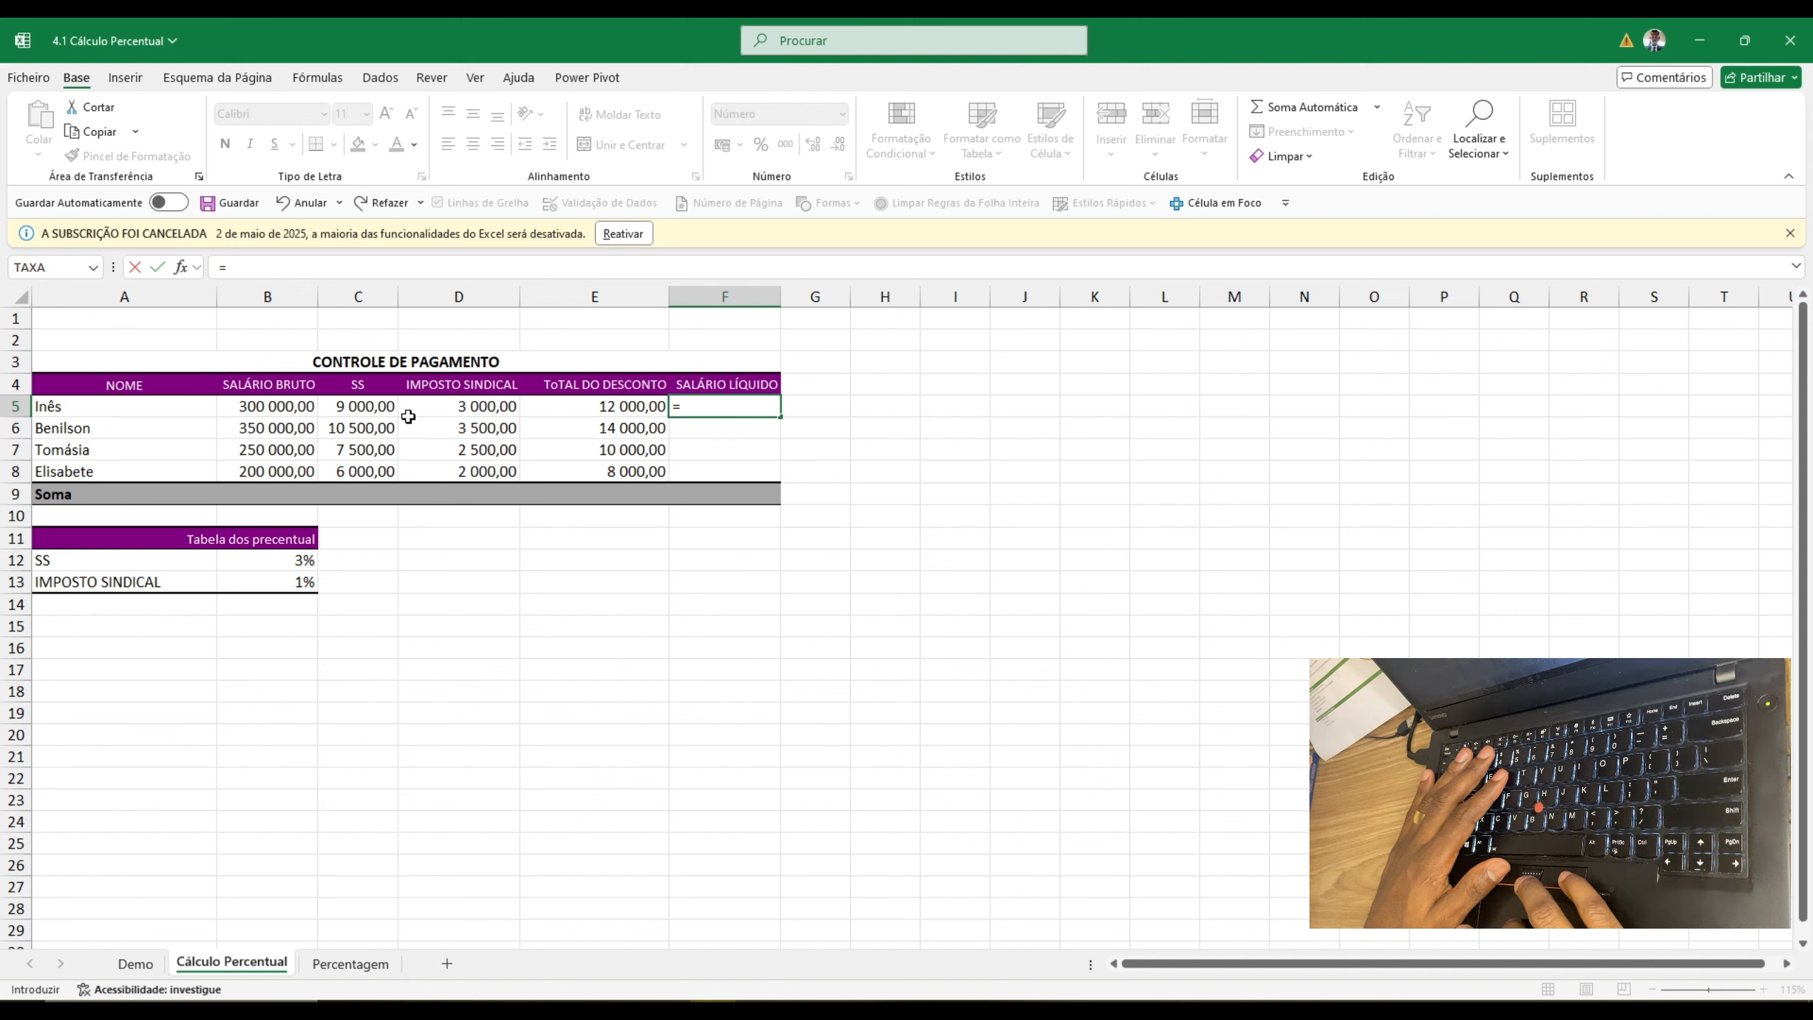
pyautogui.click(292, 413)
pyautogui.write('-')
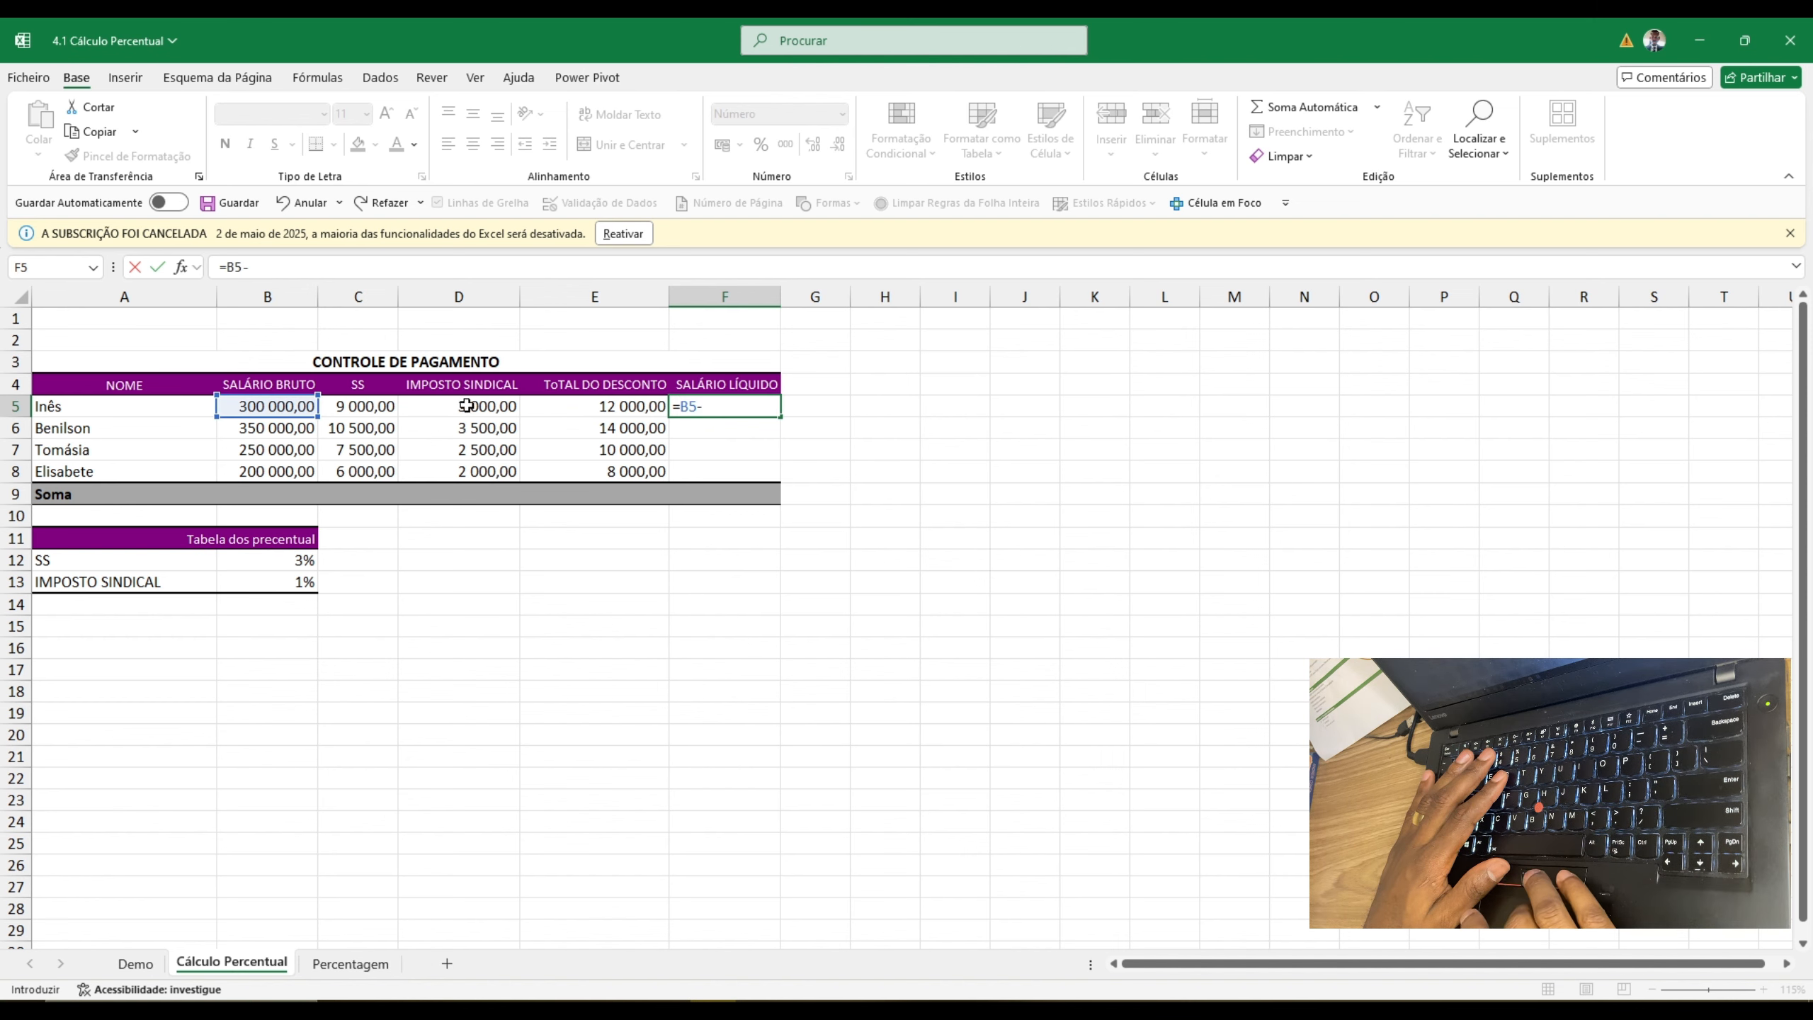
pyautogui.click(588, 403)
pyautogui.press('Return')
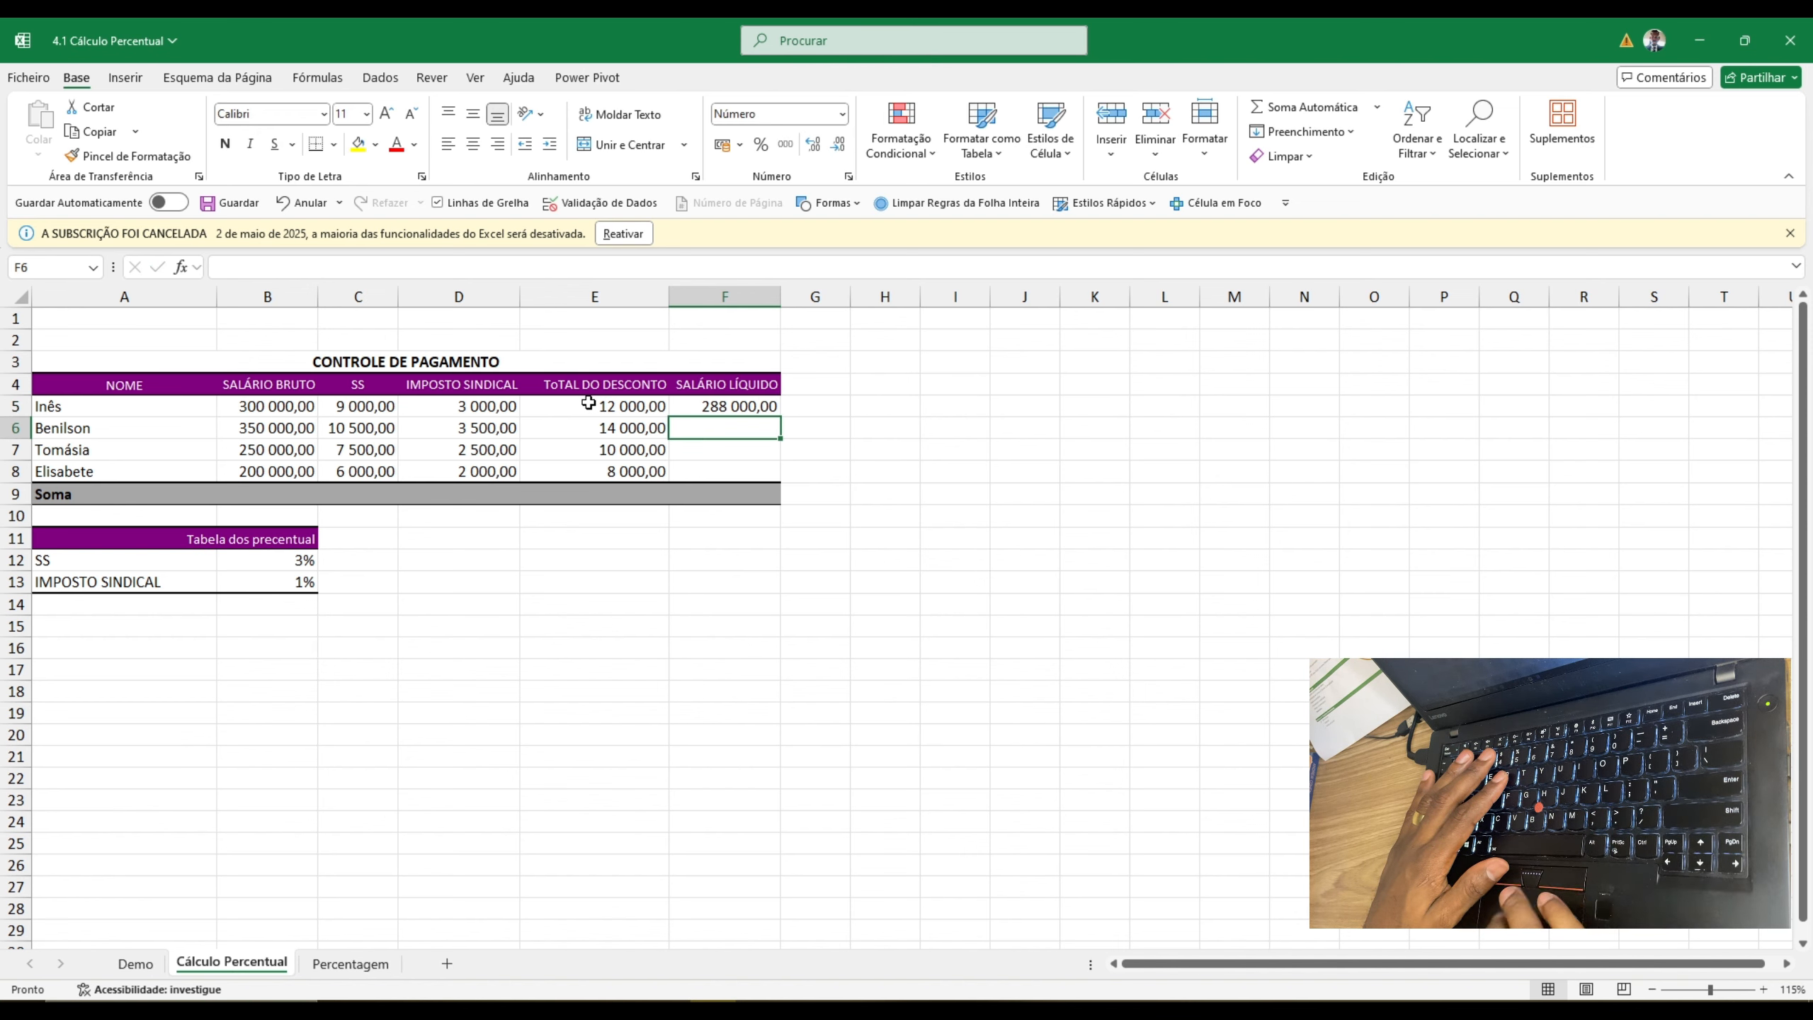
pyautogui.click(720, 401)
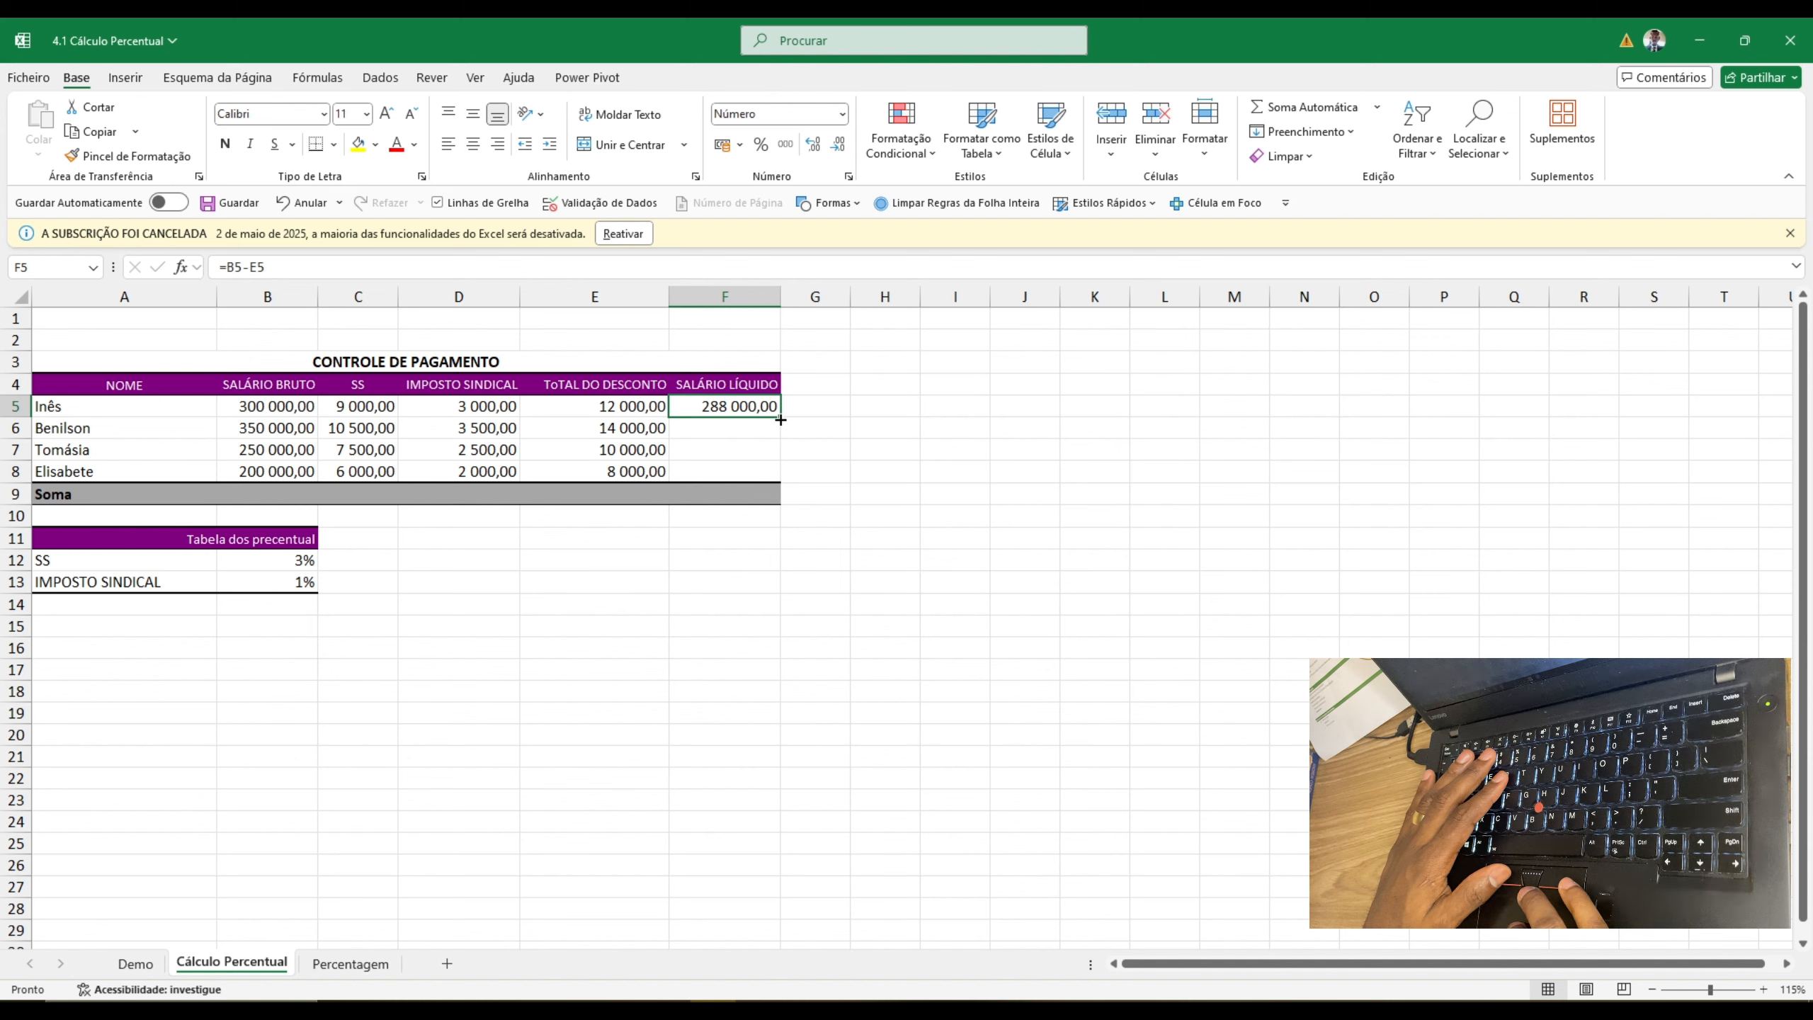
pyautogui.moveTo(780, 420); pyautogui.dragTo(776, 477)
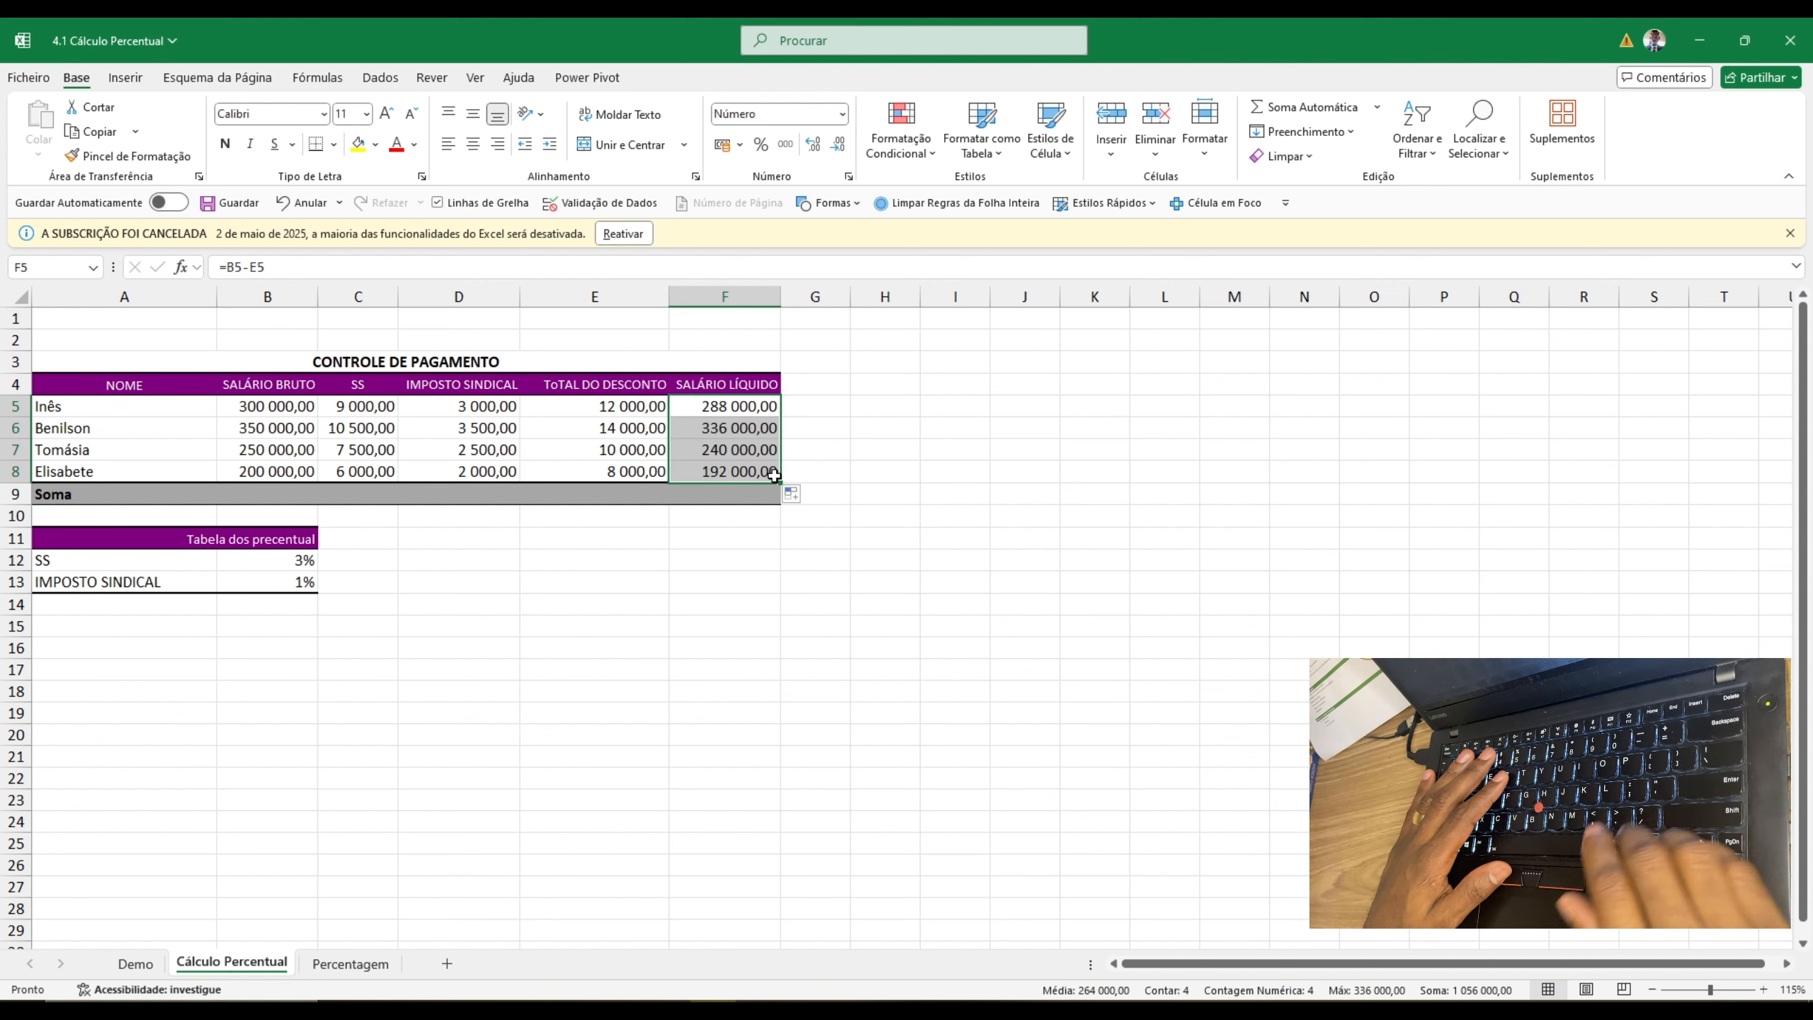
pyautogui.press('Down')
pyautogui.press('Up')
pyautogui.press('Up')
pyautogui.press('Down')
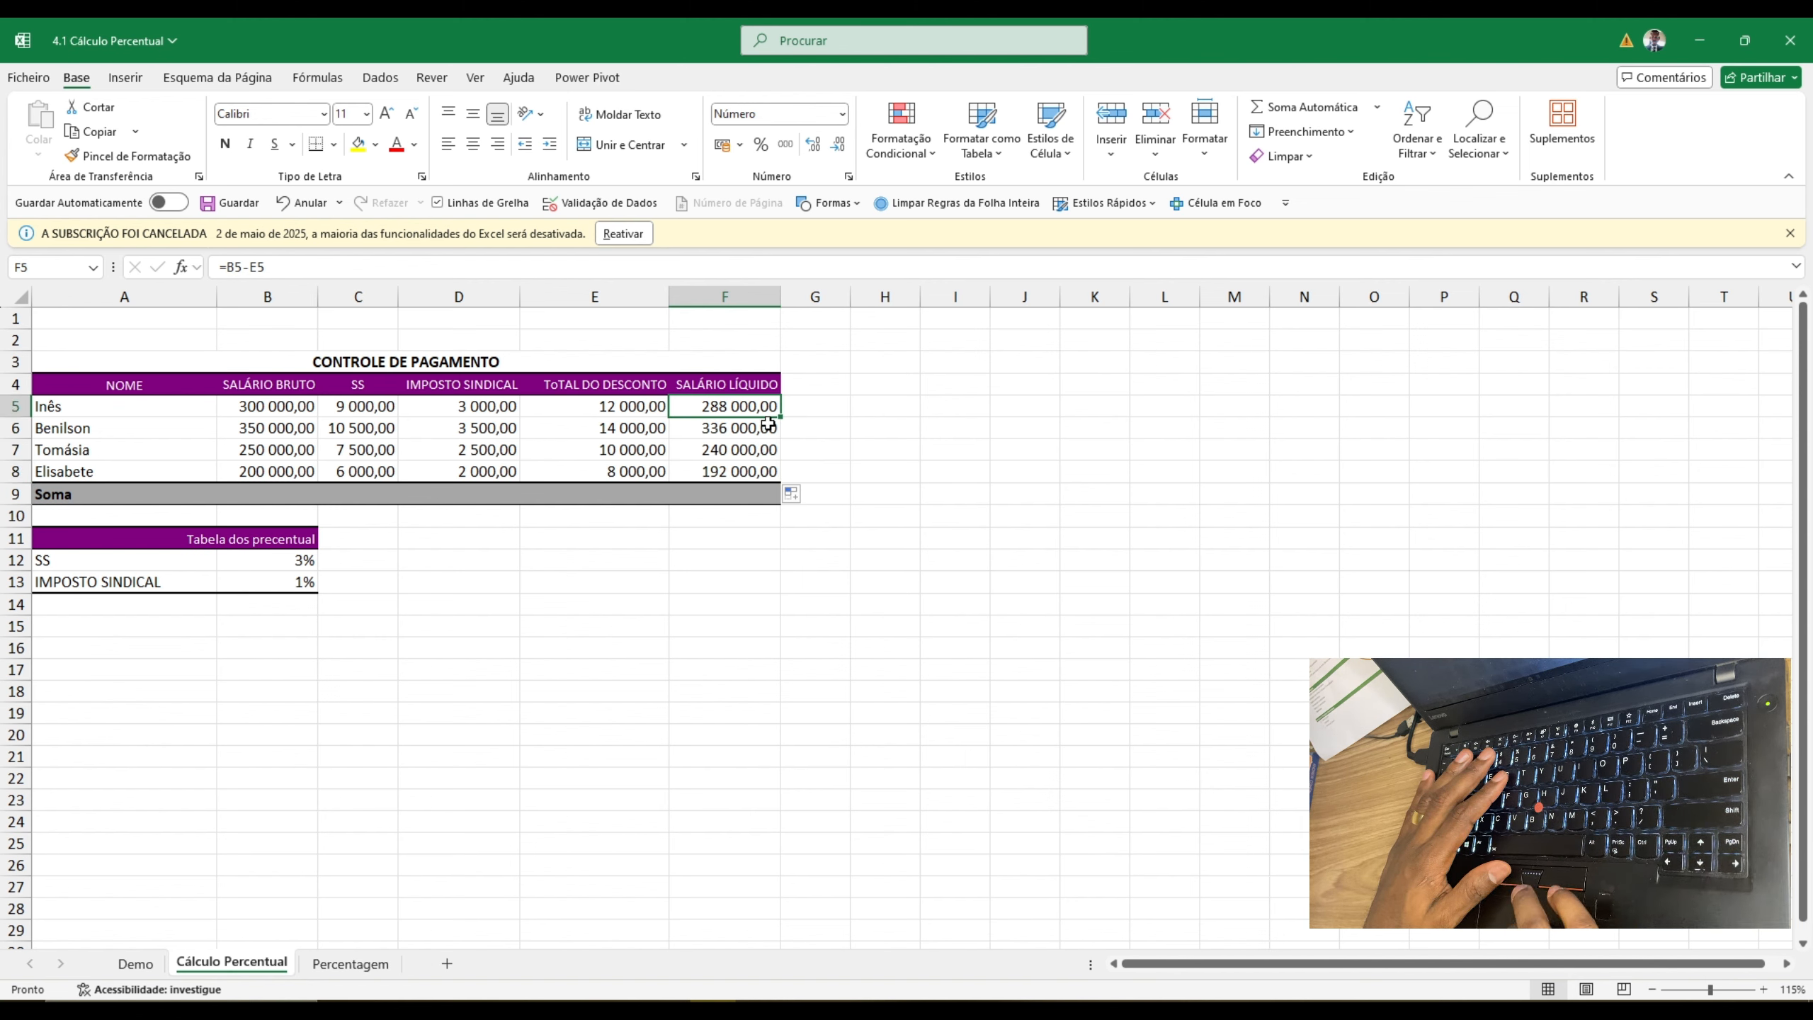
pyautogui.click(727, 497)
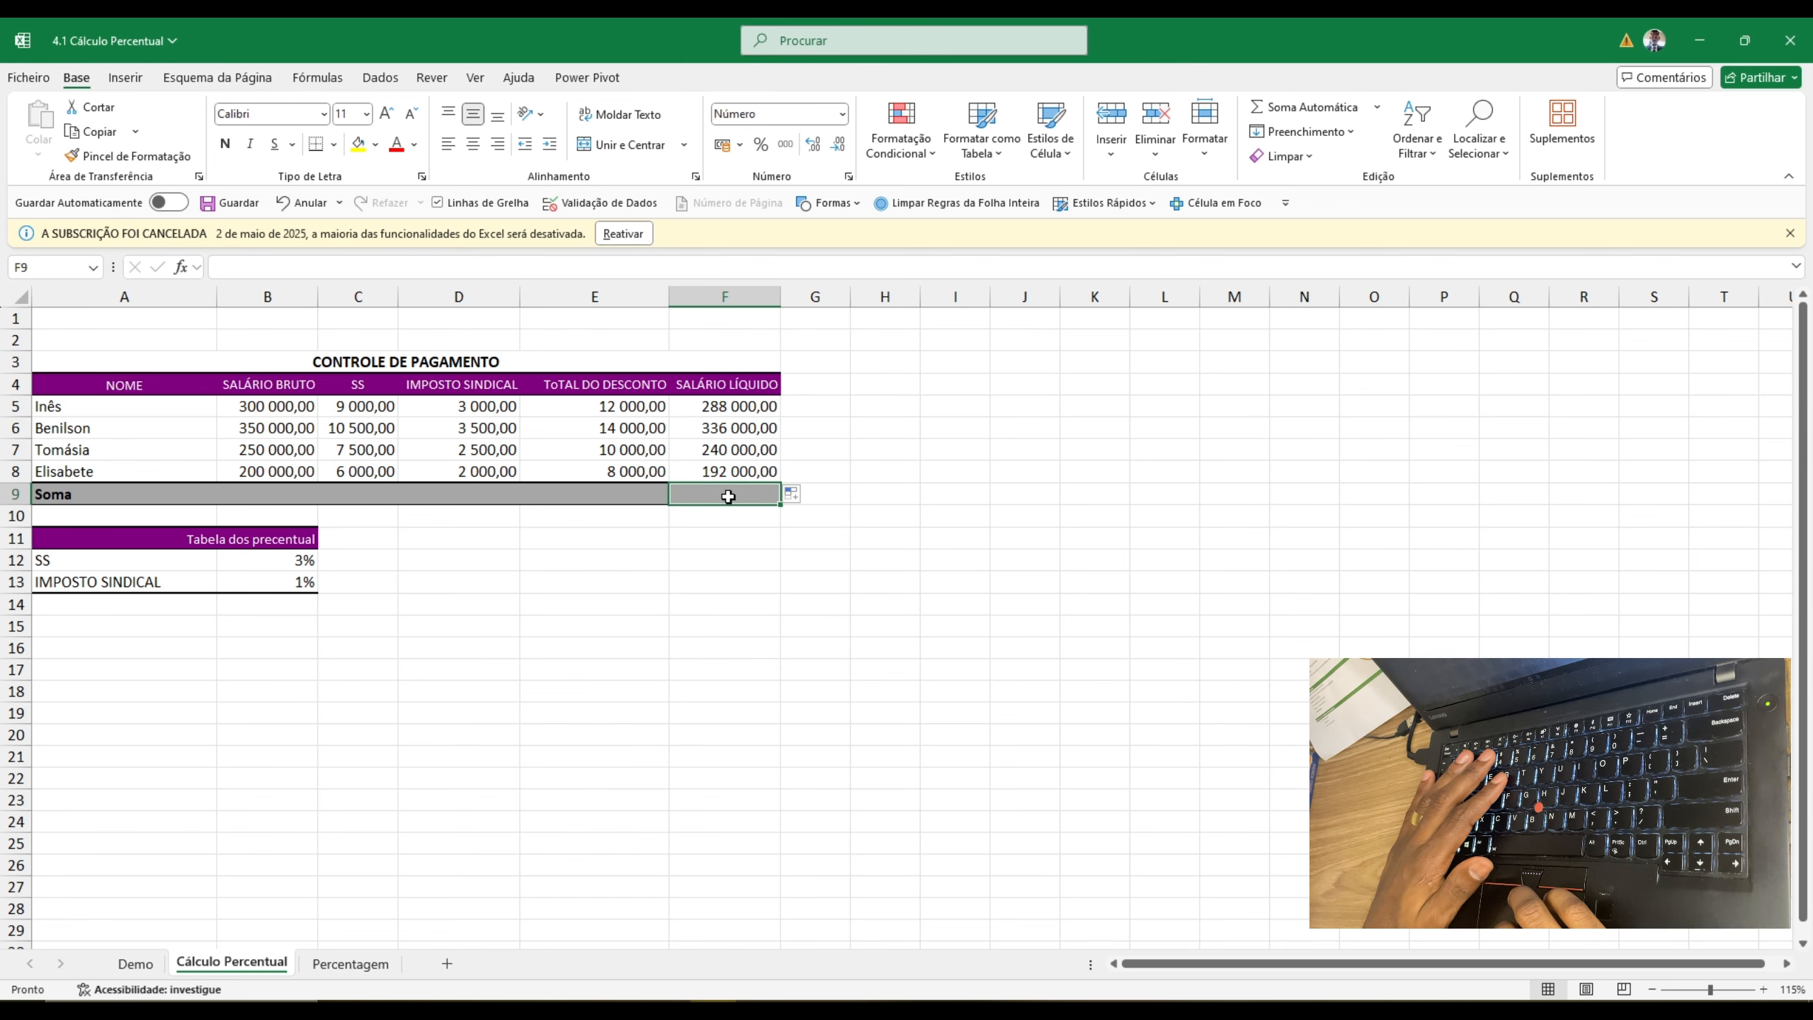
# - Right-align the salary values in B2:B6 on the Percentagem sheet
pyautogui.click(350, 964)
pyautogui.scroll(3, 342, 565)
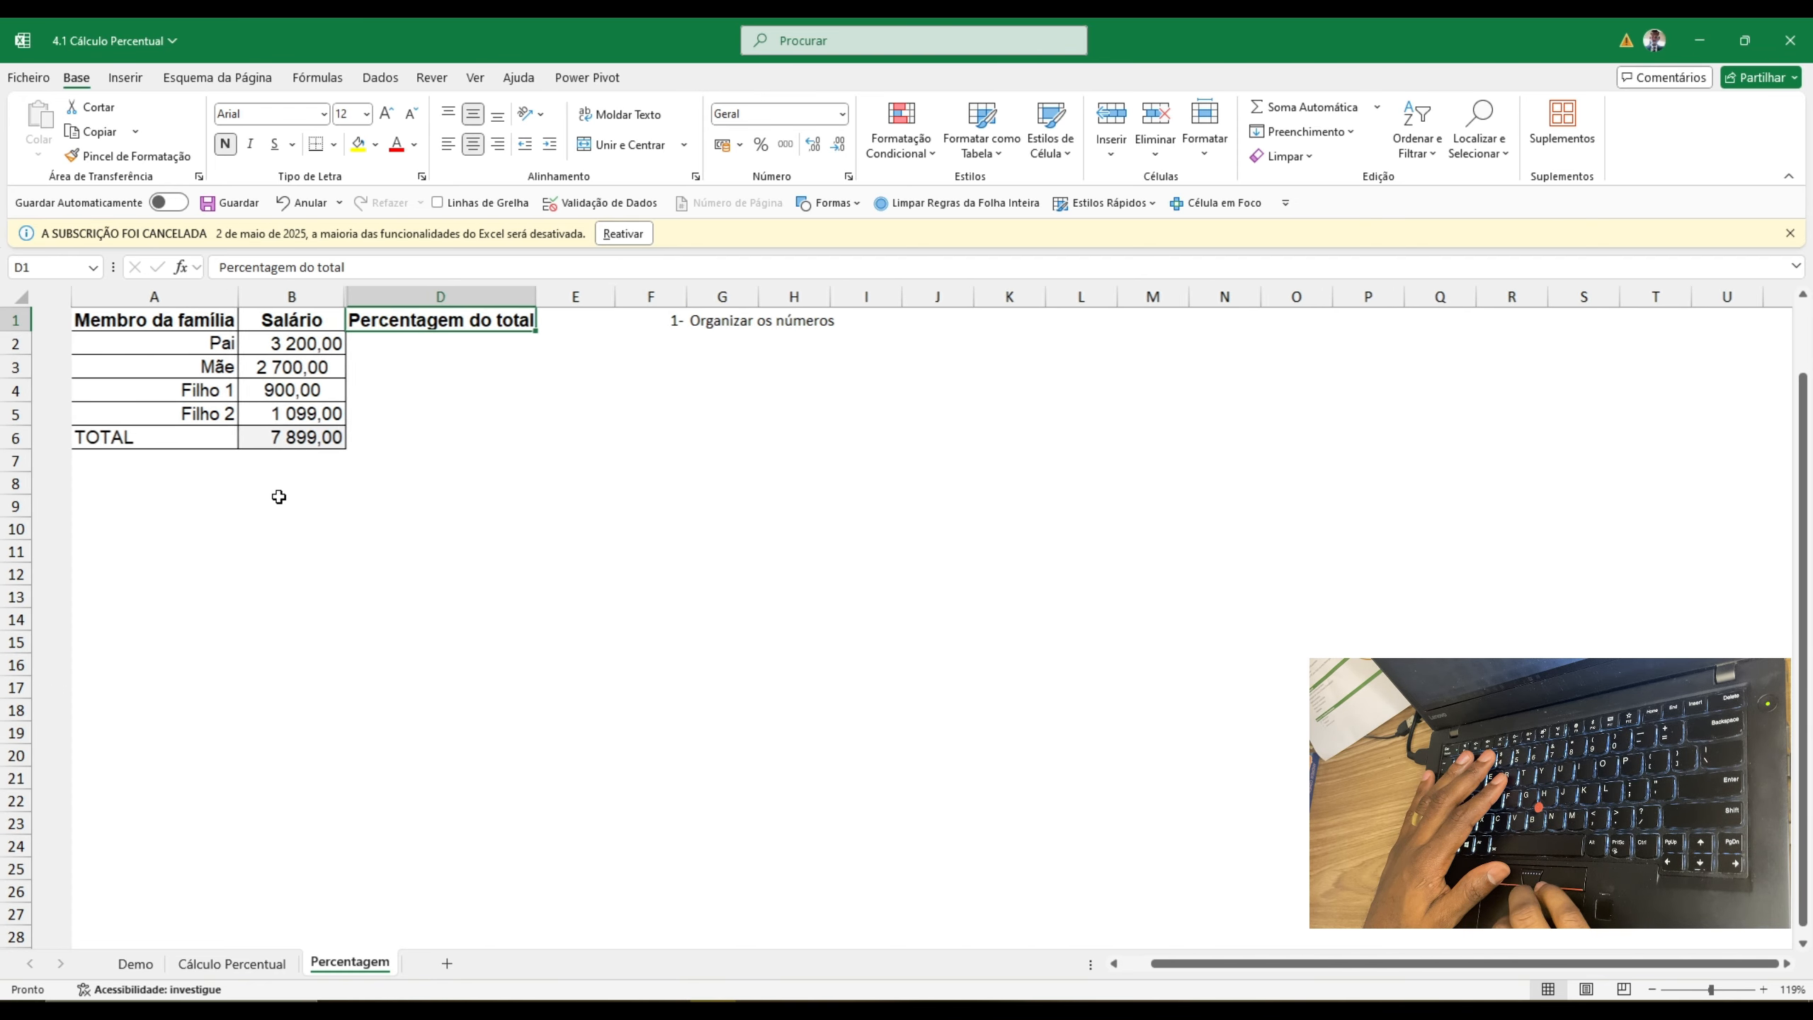
pyautogui.click(332, 419)
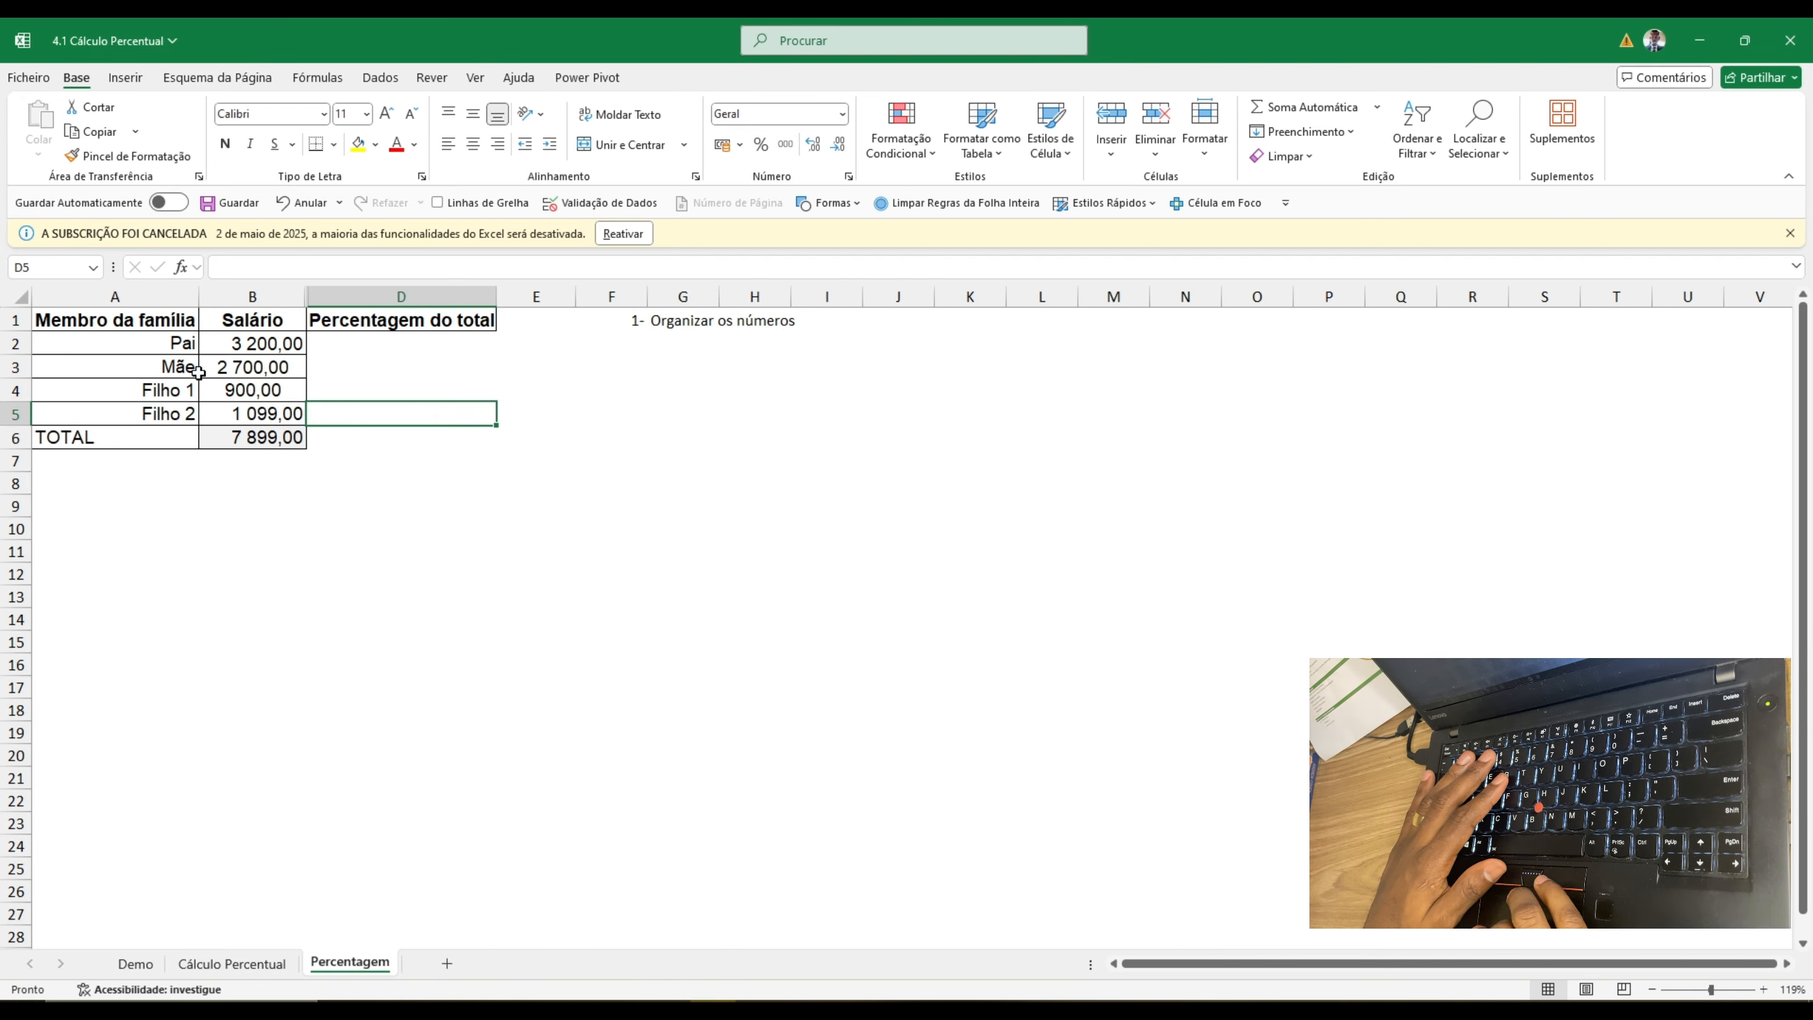
pyautogui.click(272, 349)
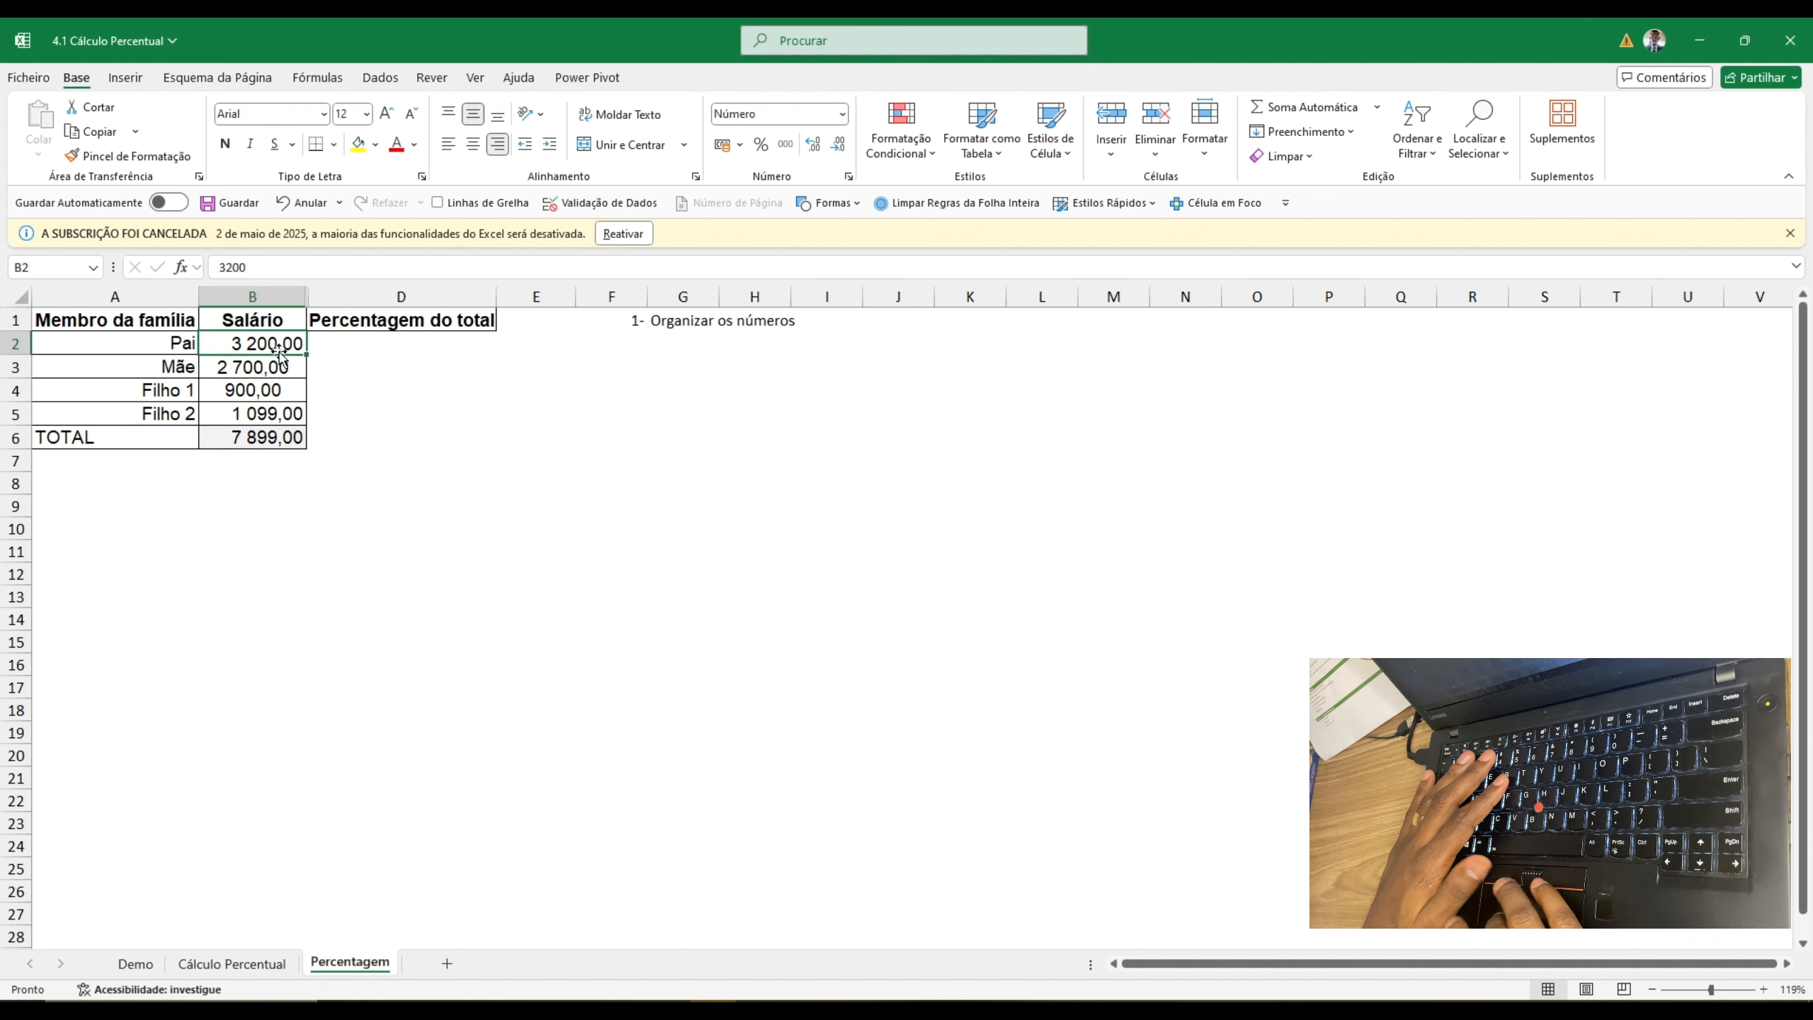
pyautogui.click(284, 369)
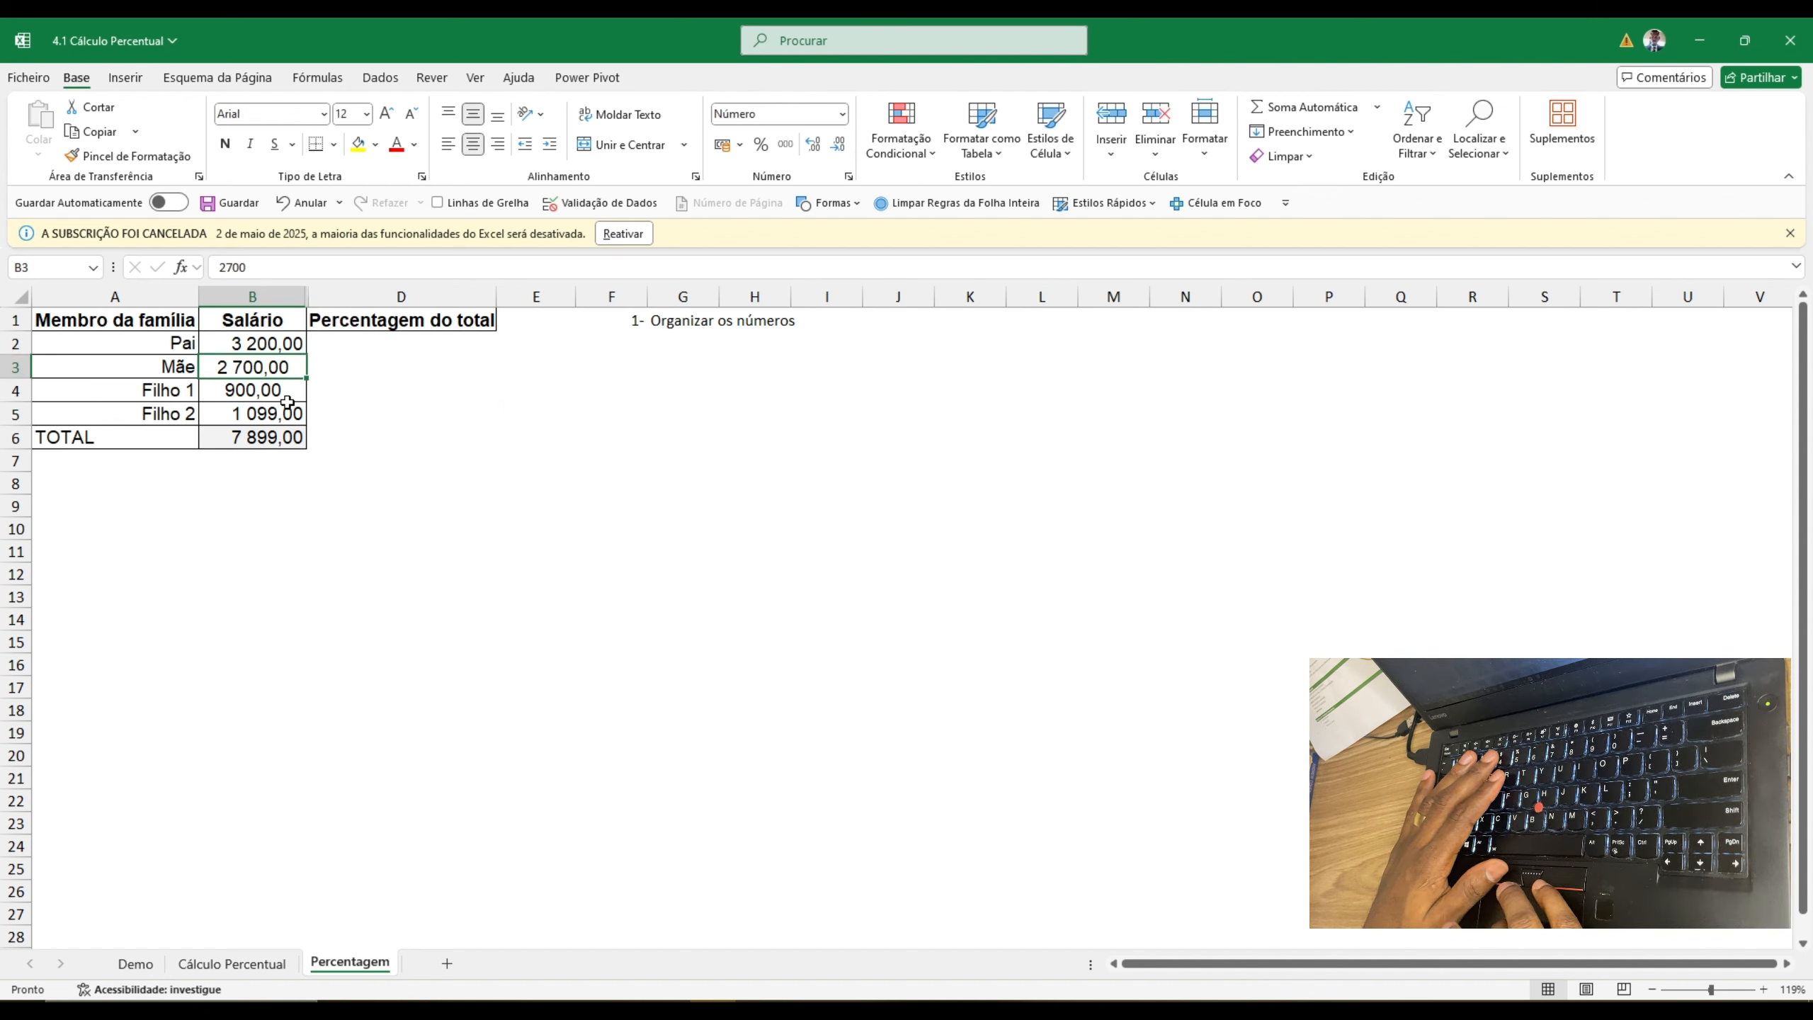
pyautogui.click(280, 340)
pyautogui.hotkey('ctrl', 'shift', 'Down')
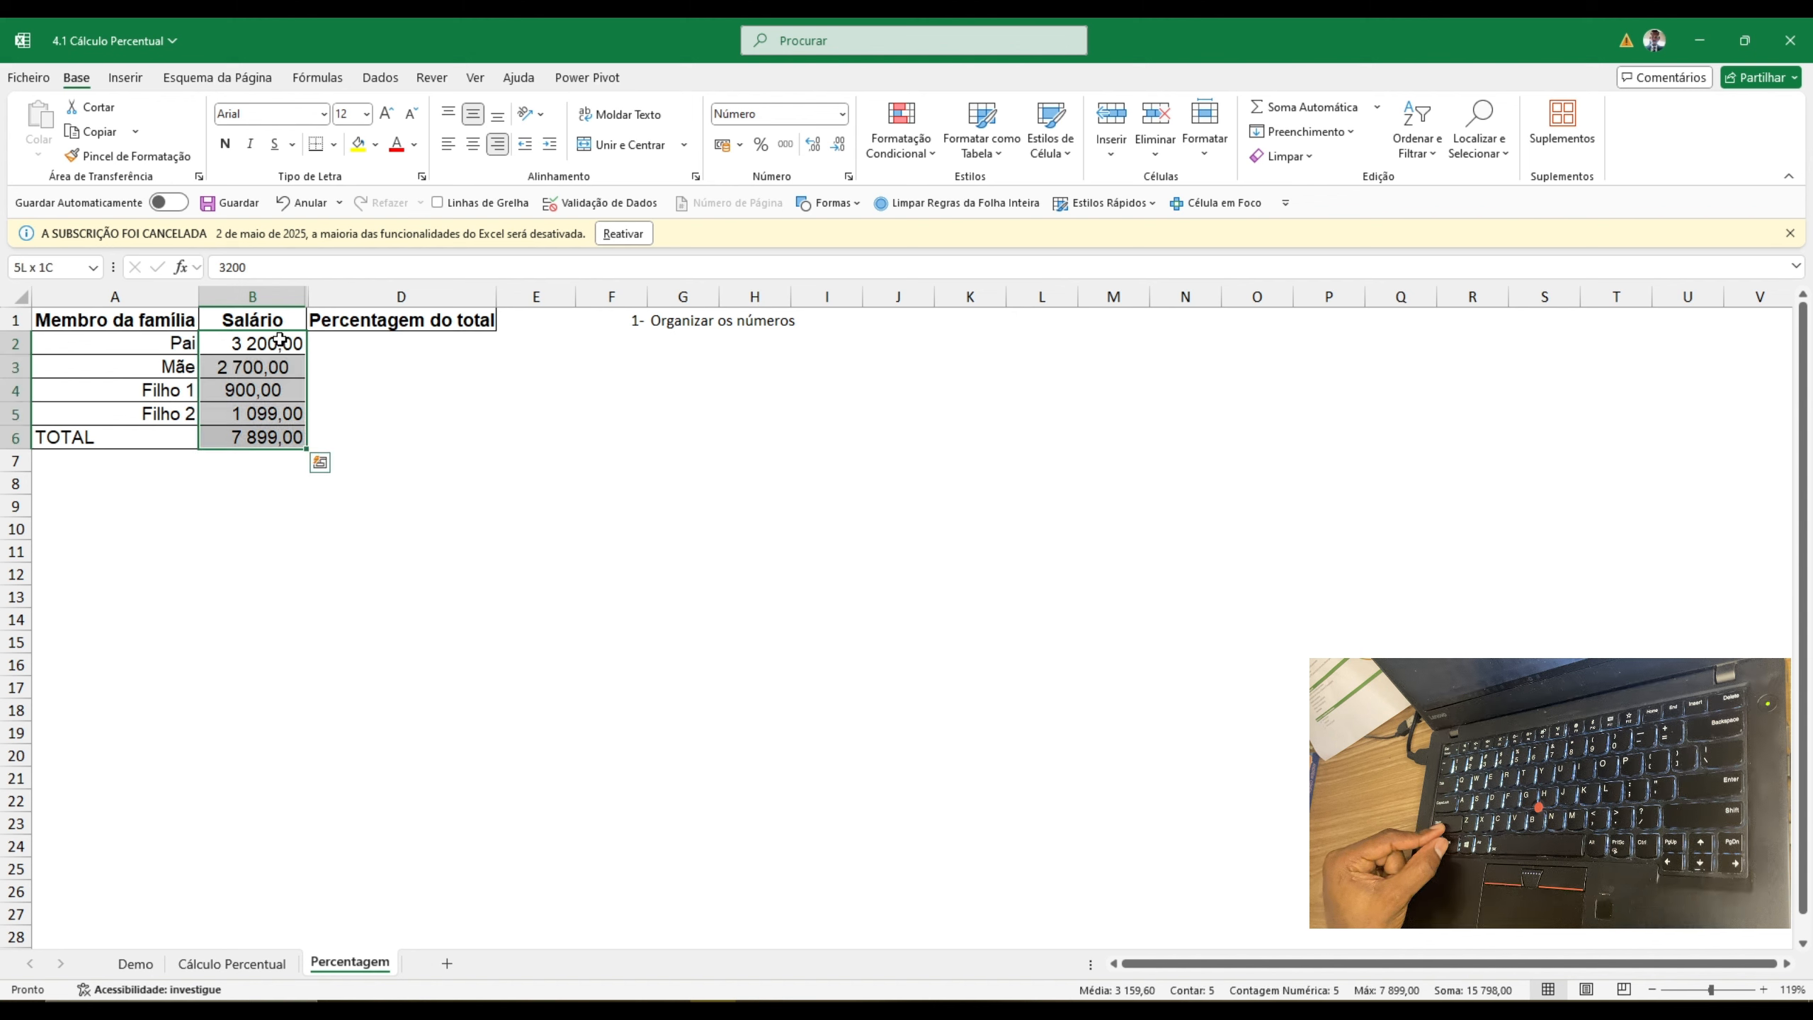
pyautogui.click(497, 146)
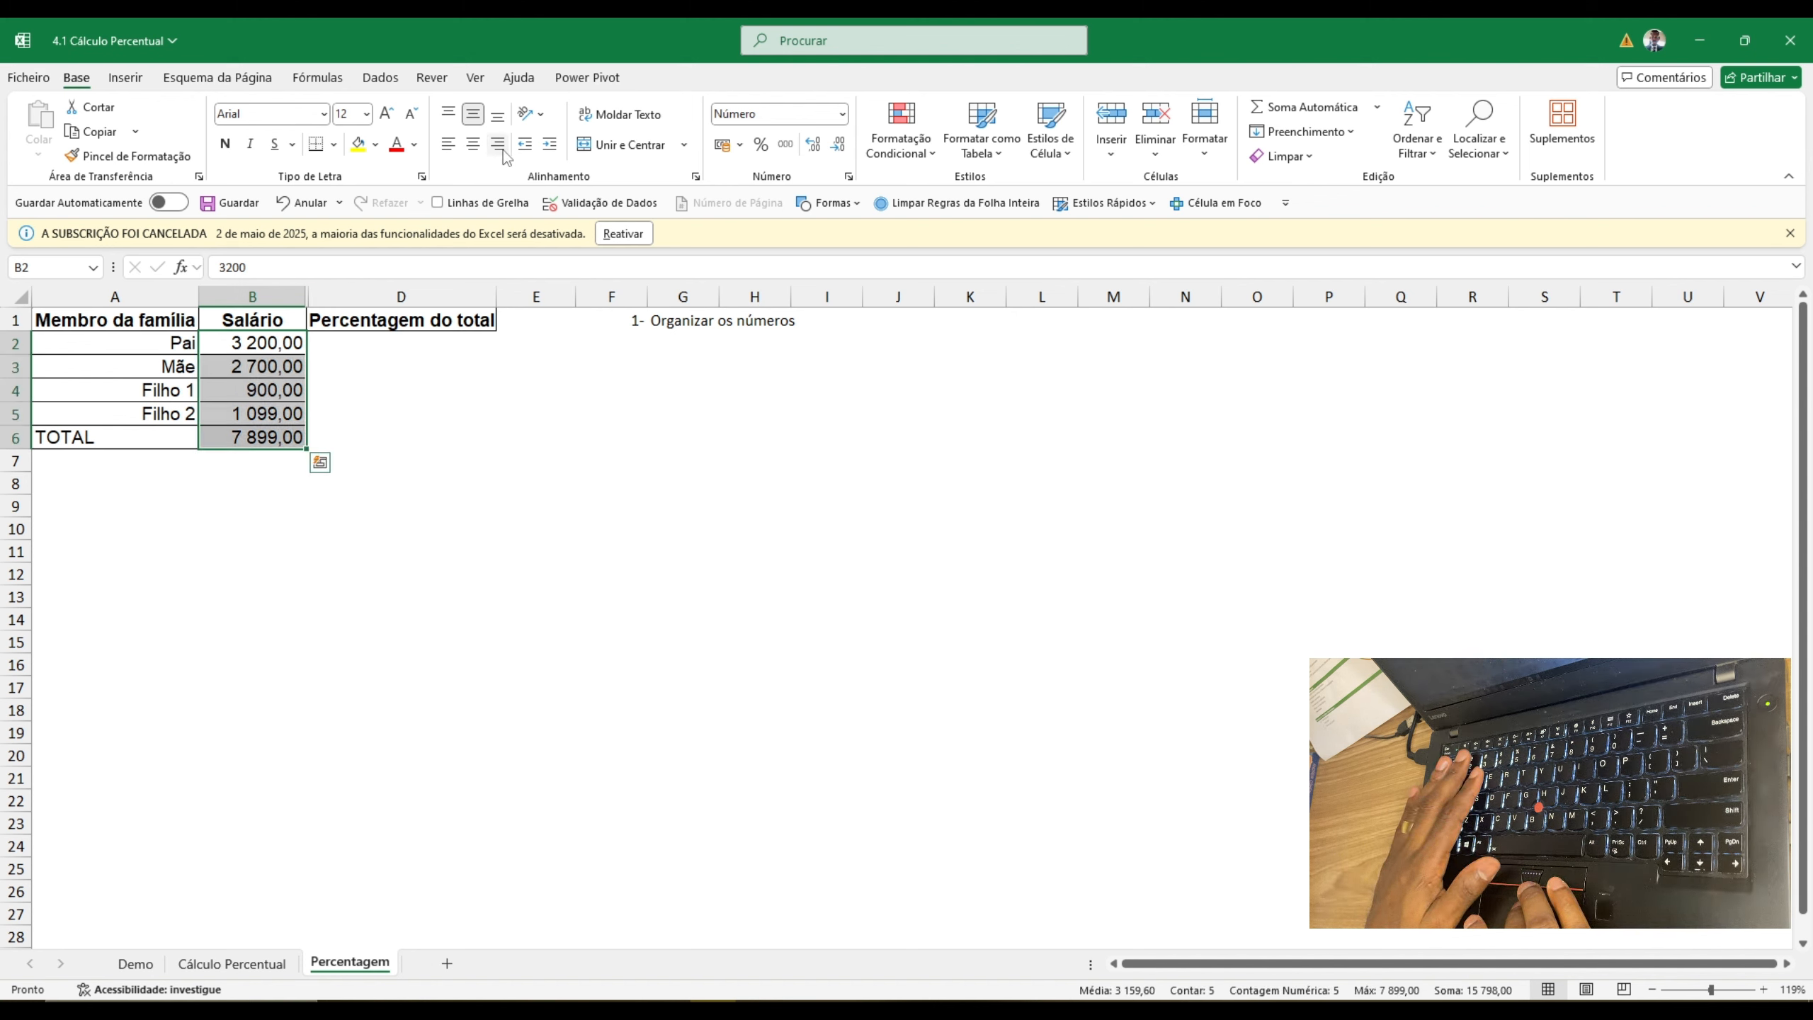
# - Calculate Pai's share of the total salary in D2 with the formula =B2/B6 and format it as a percentage
pyautogui.click(429, 336)
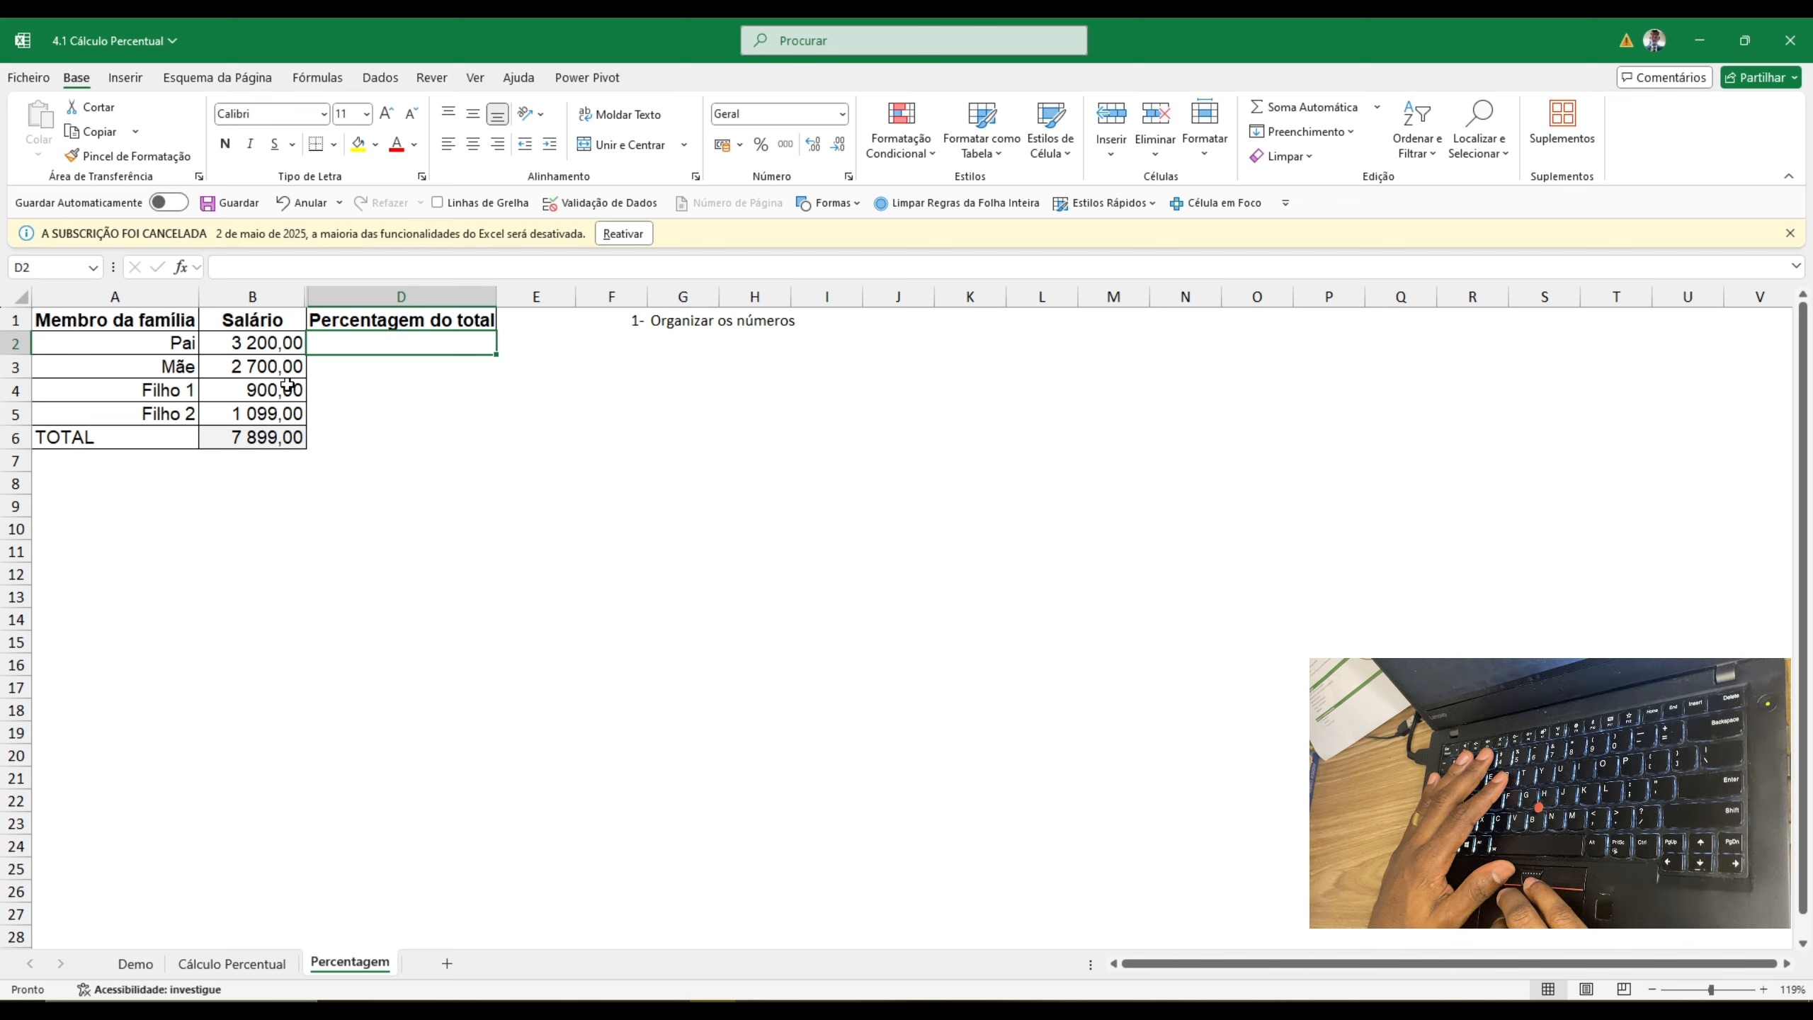
pyautogui.click(266, 439)
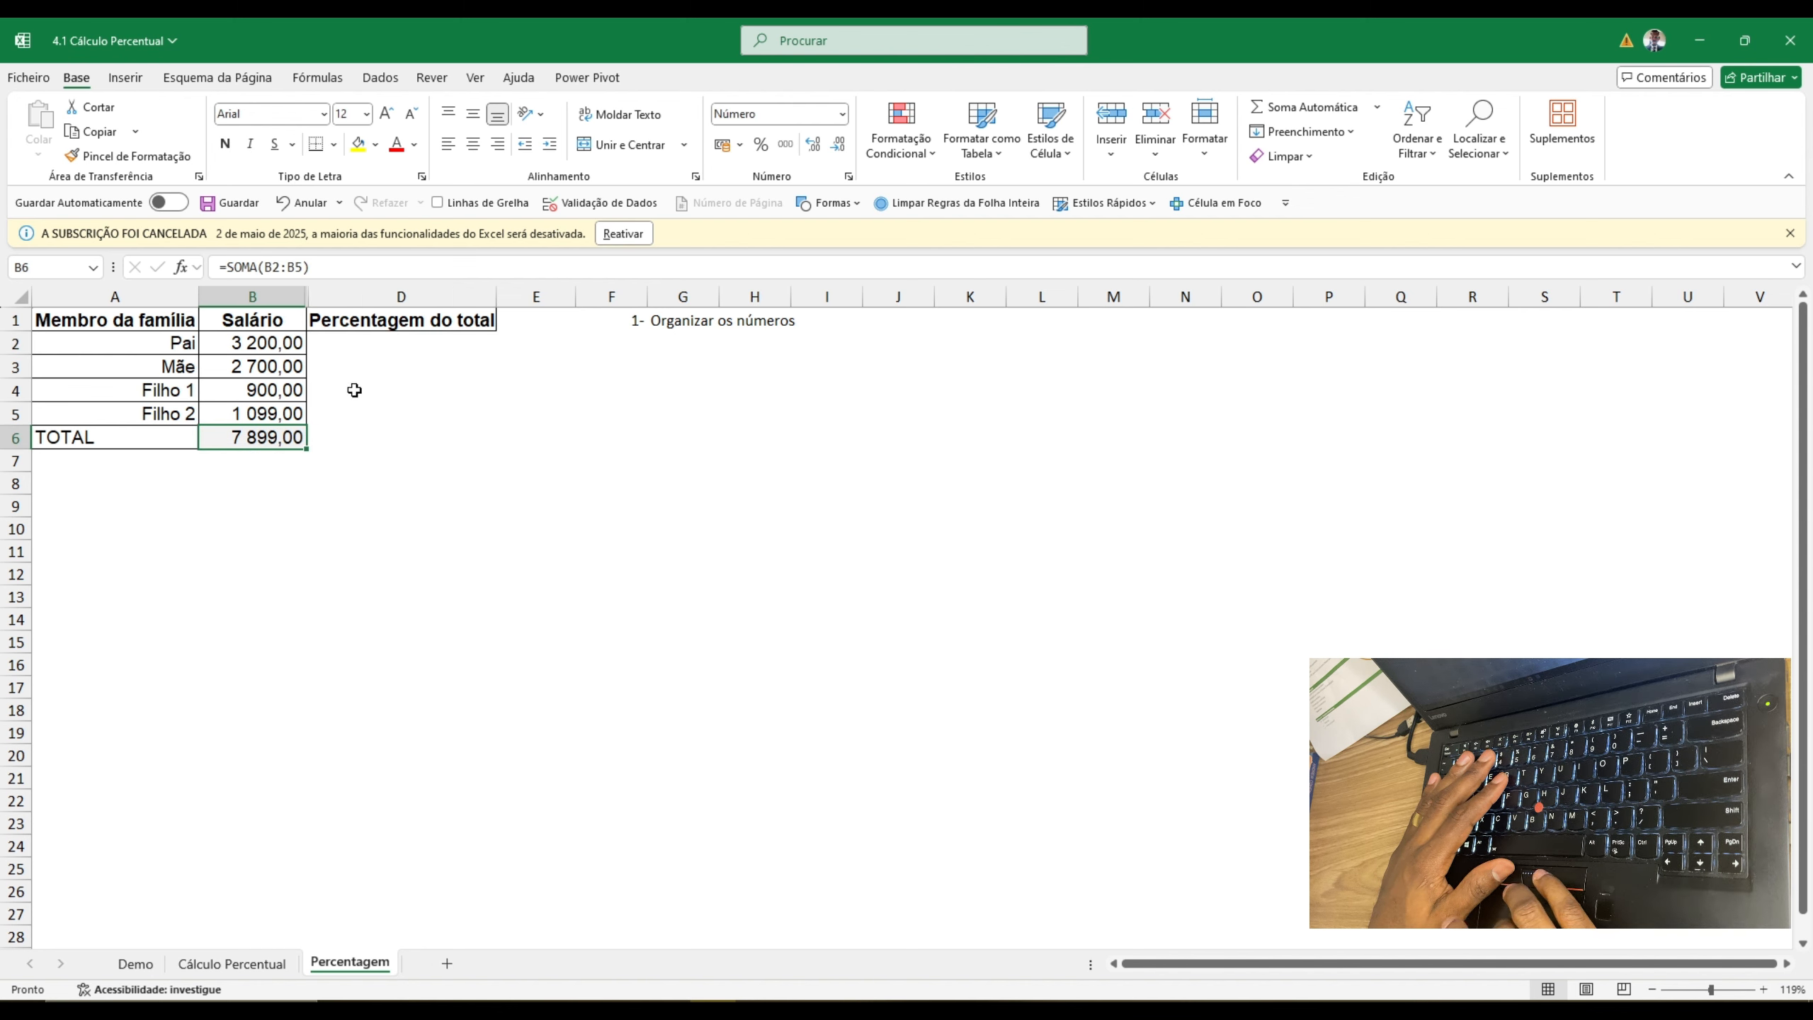
pyautogui.click(356, 348)
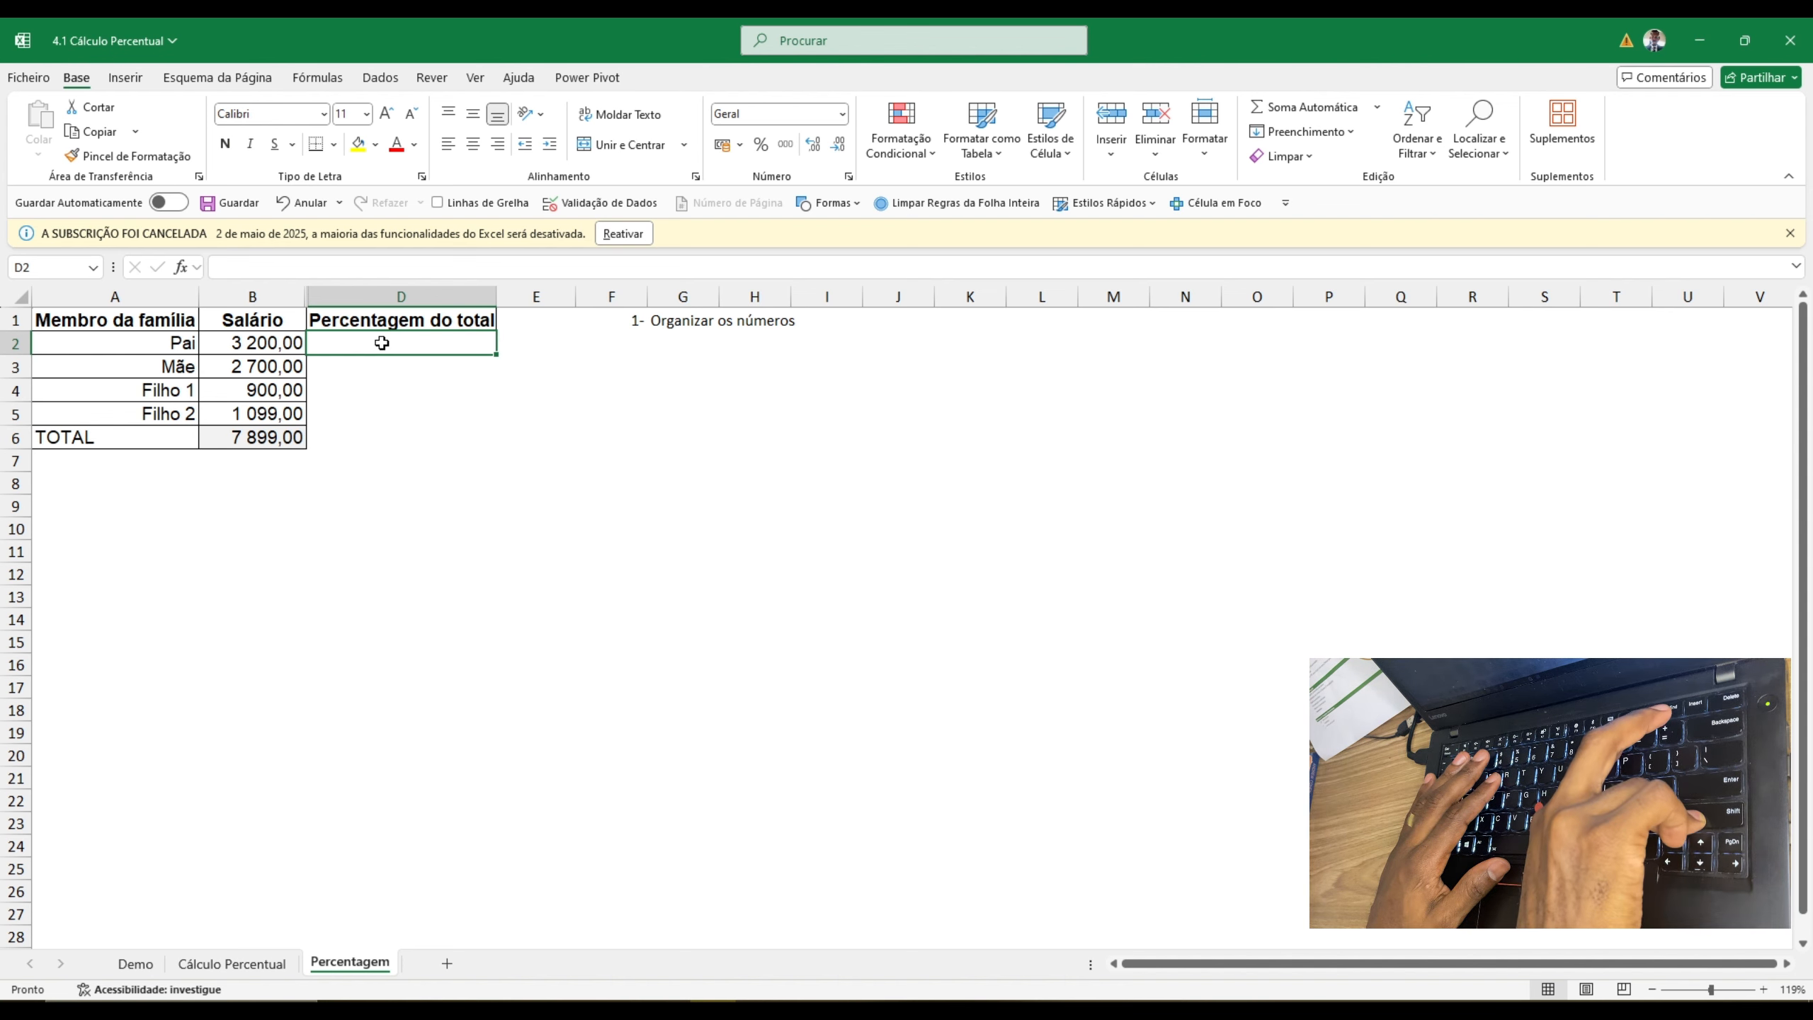
pyautogui.write('=')
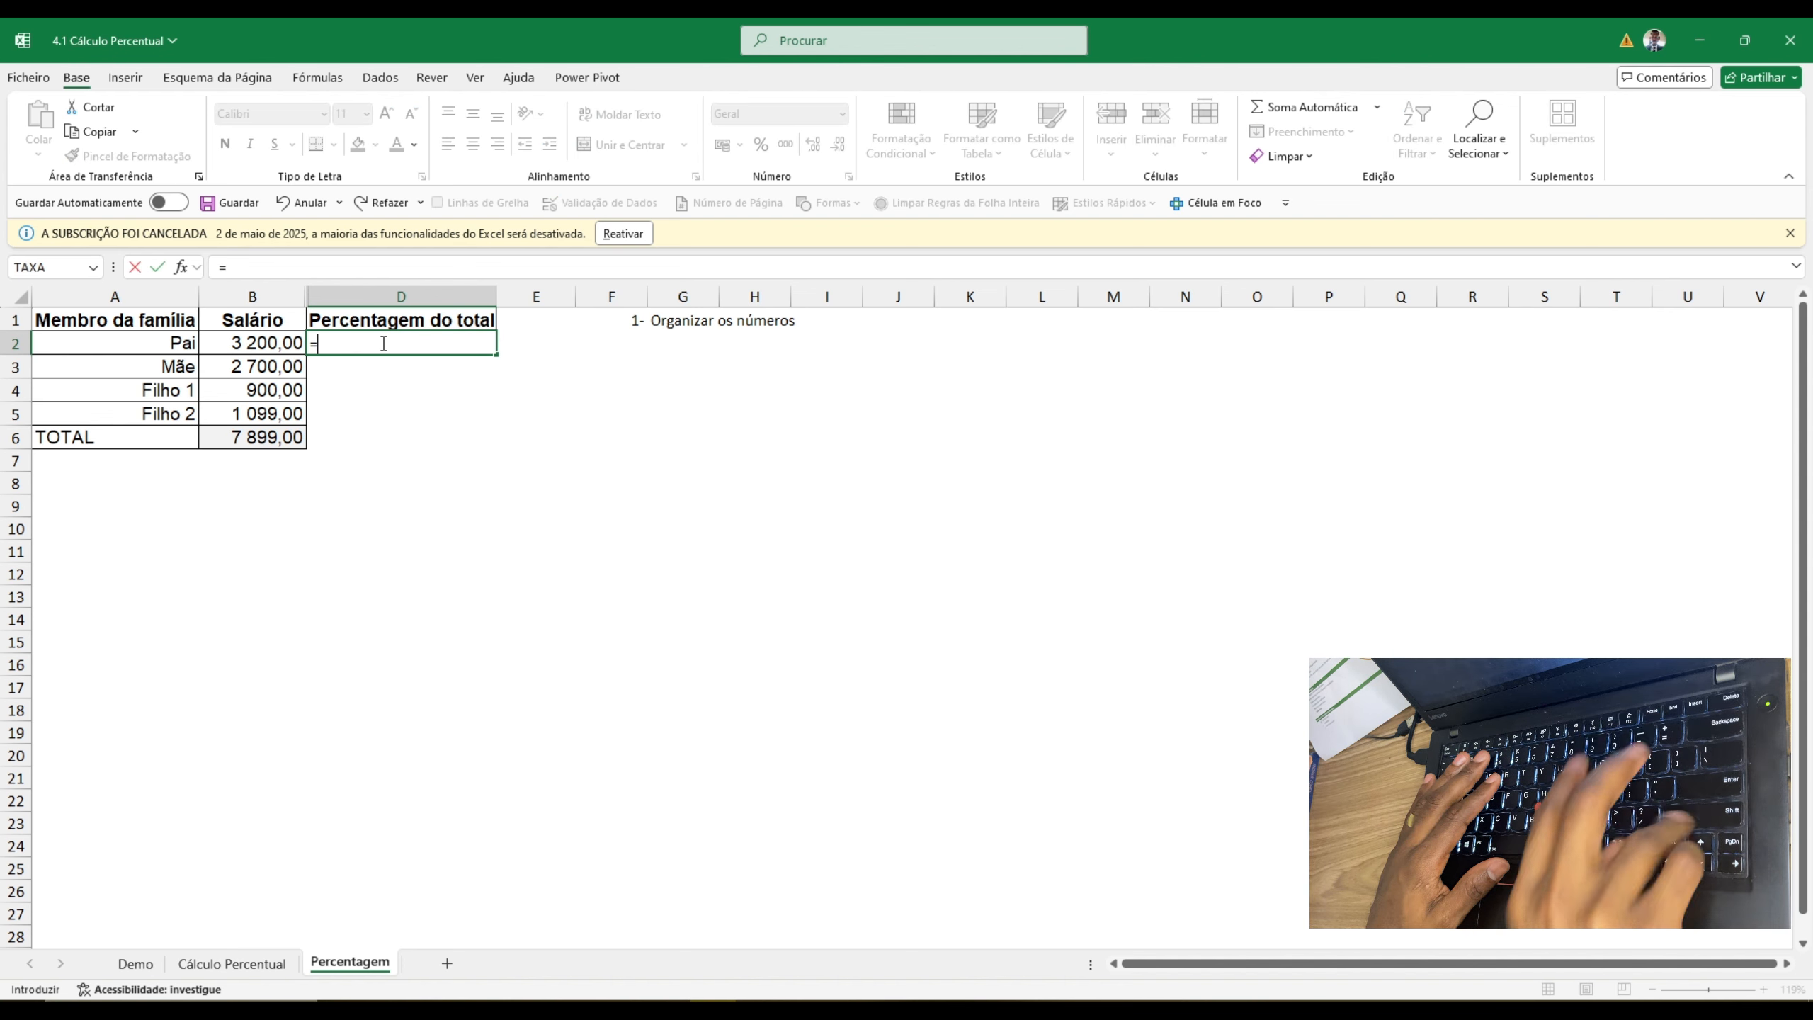
pyautogui.click(274, 342)
pyautogui.write('/')
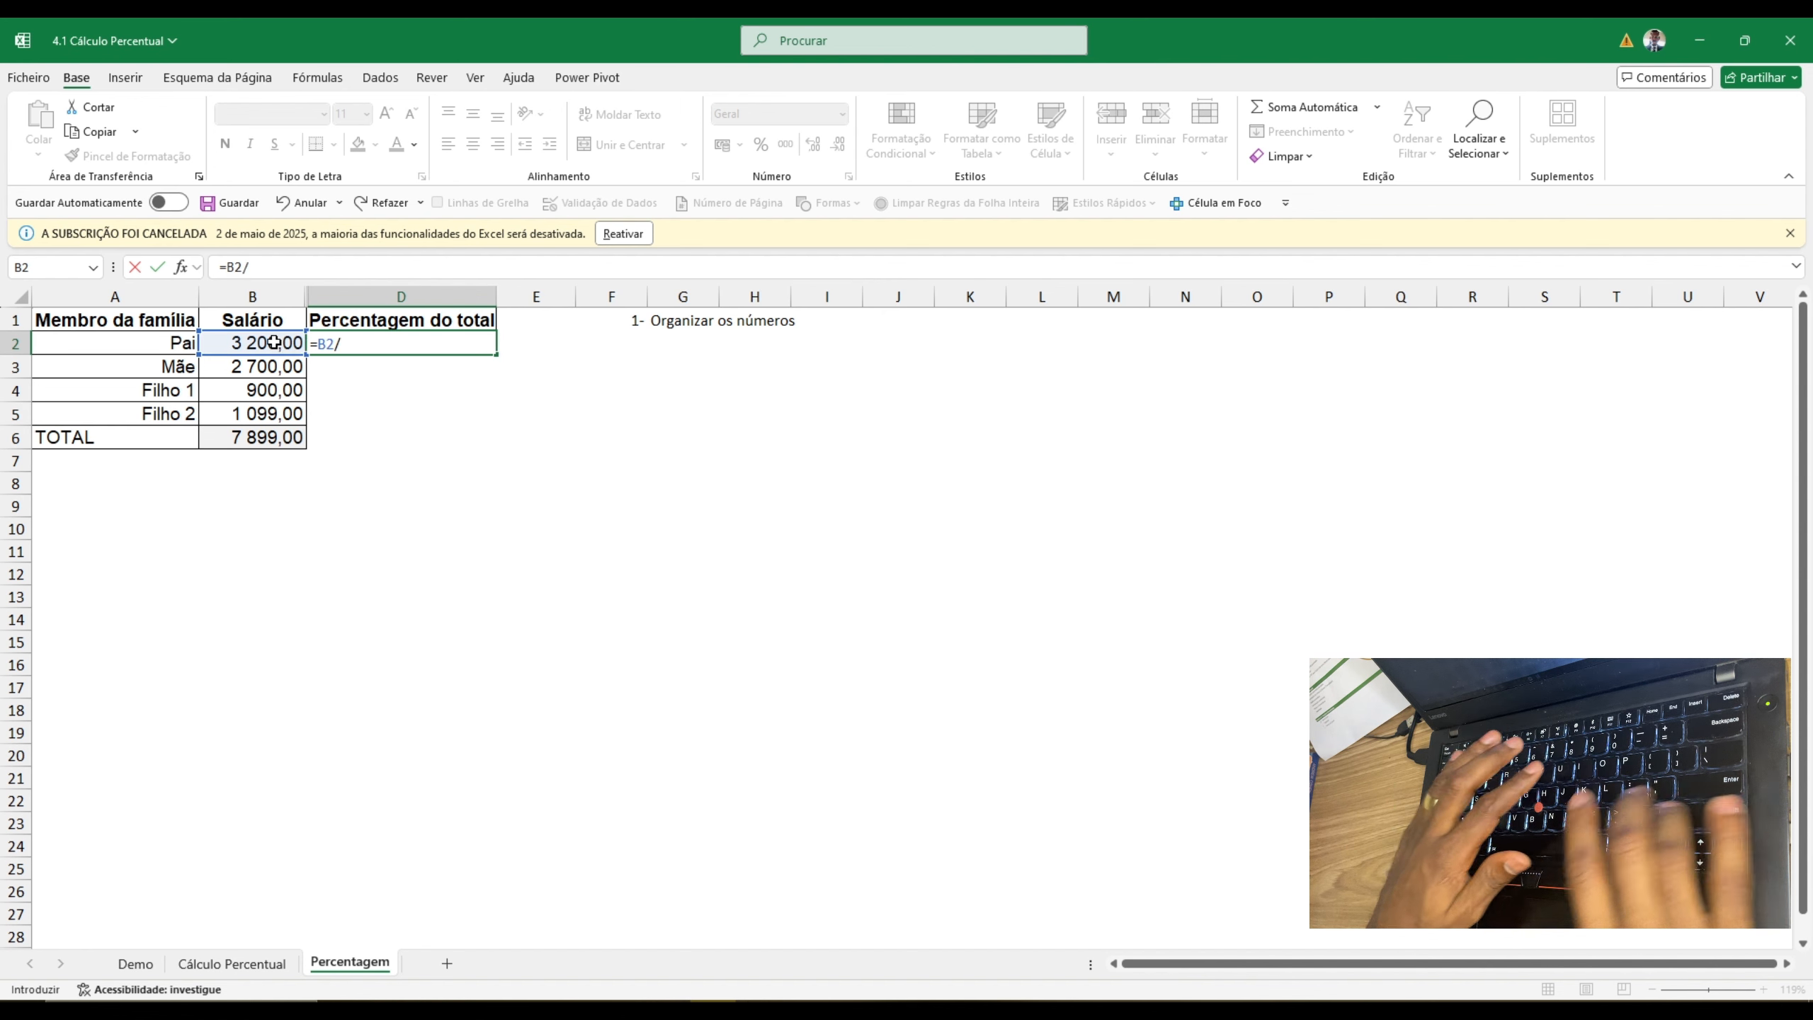
pyautogui.click(285, 439)
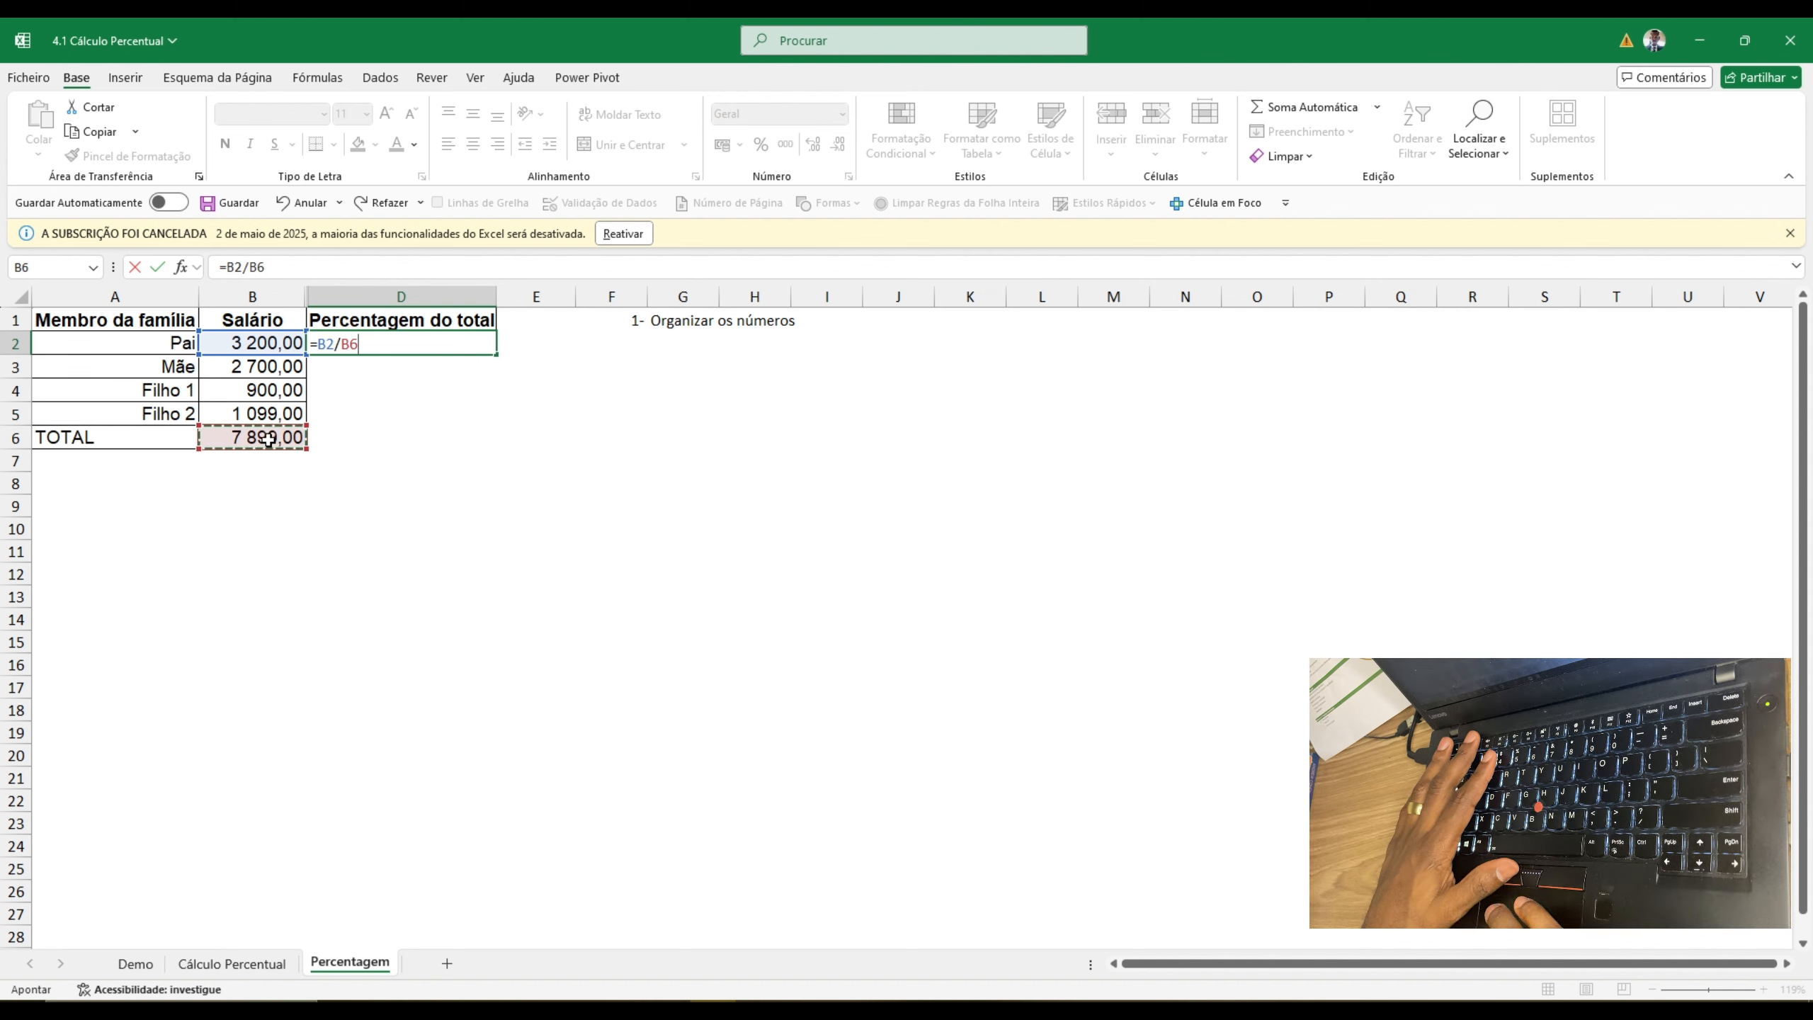
pyautogui.press('Return')
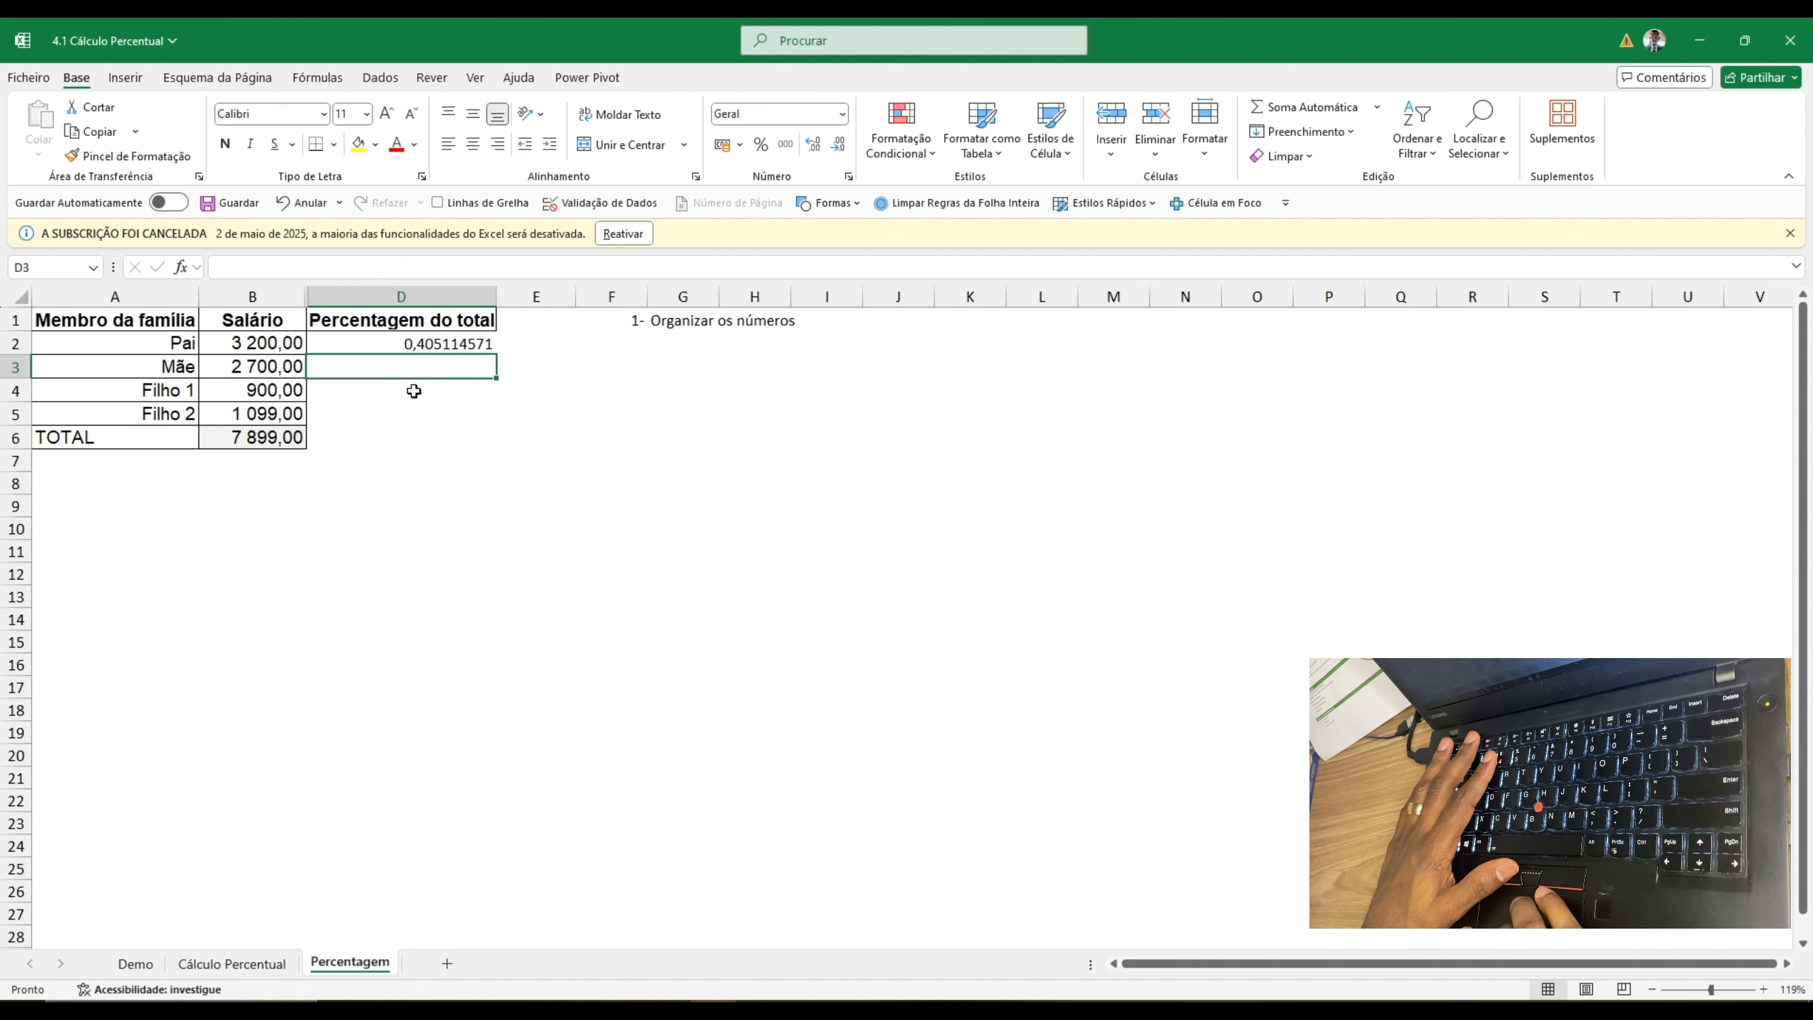
pyautogui.click(386, 346)
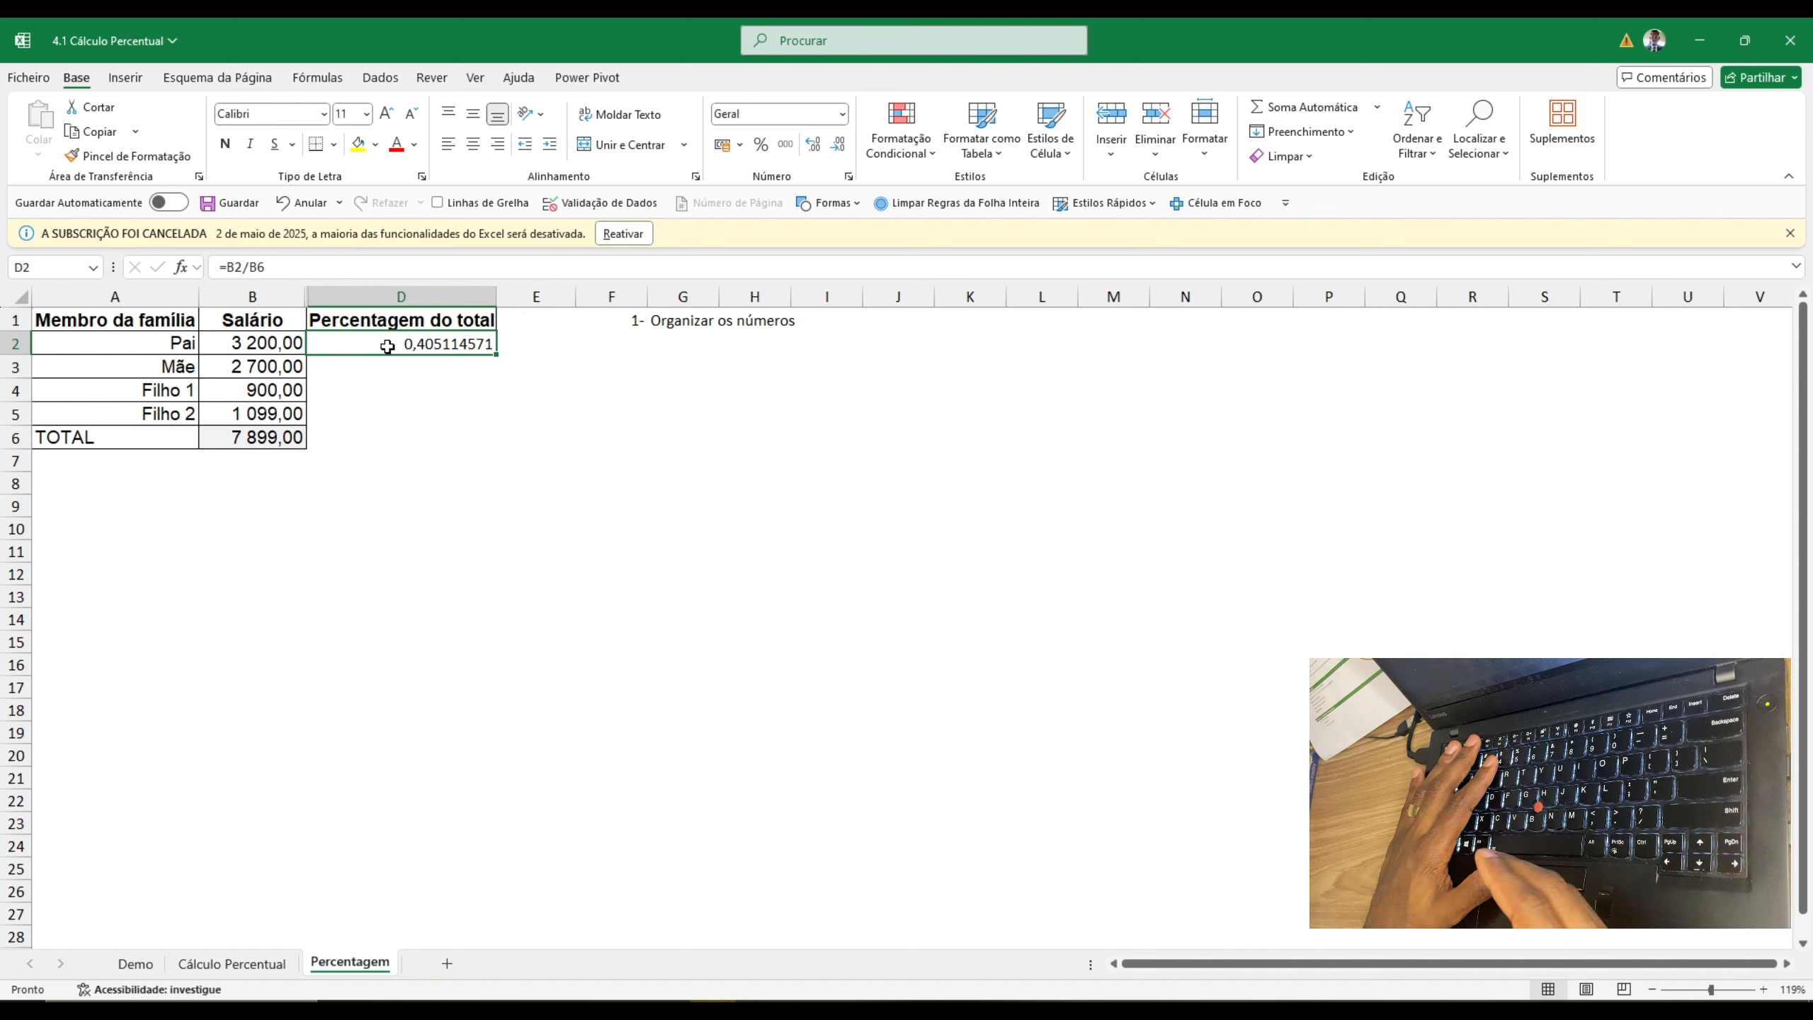
pyautogui.click(761, 150)
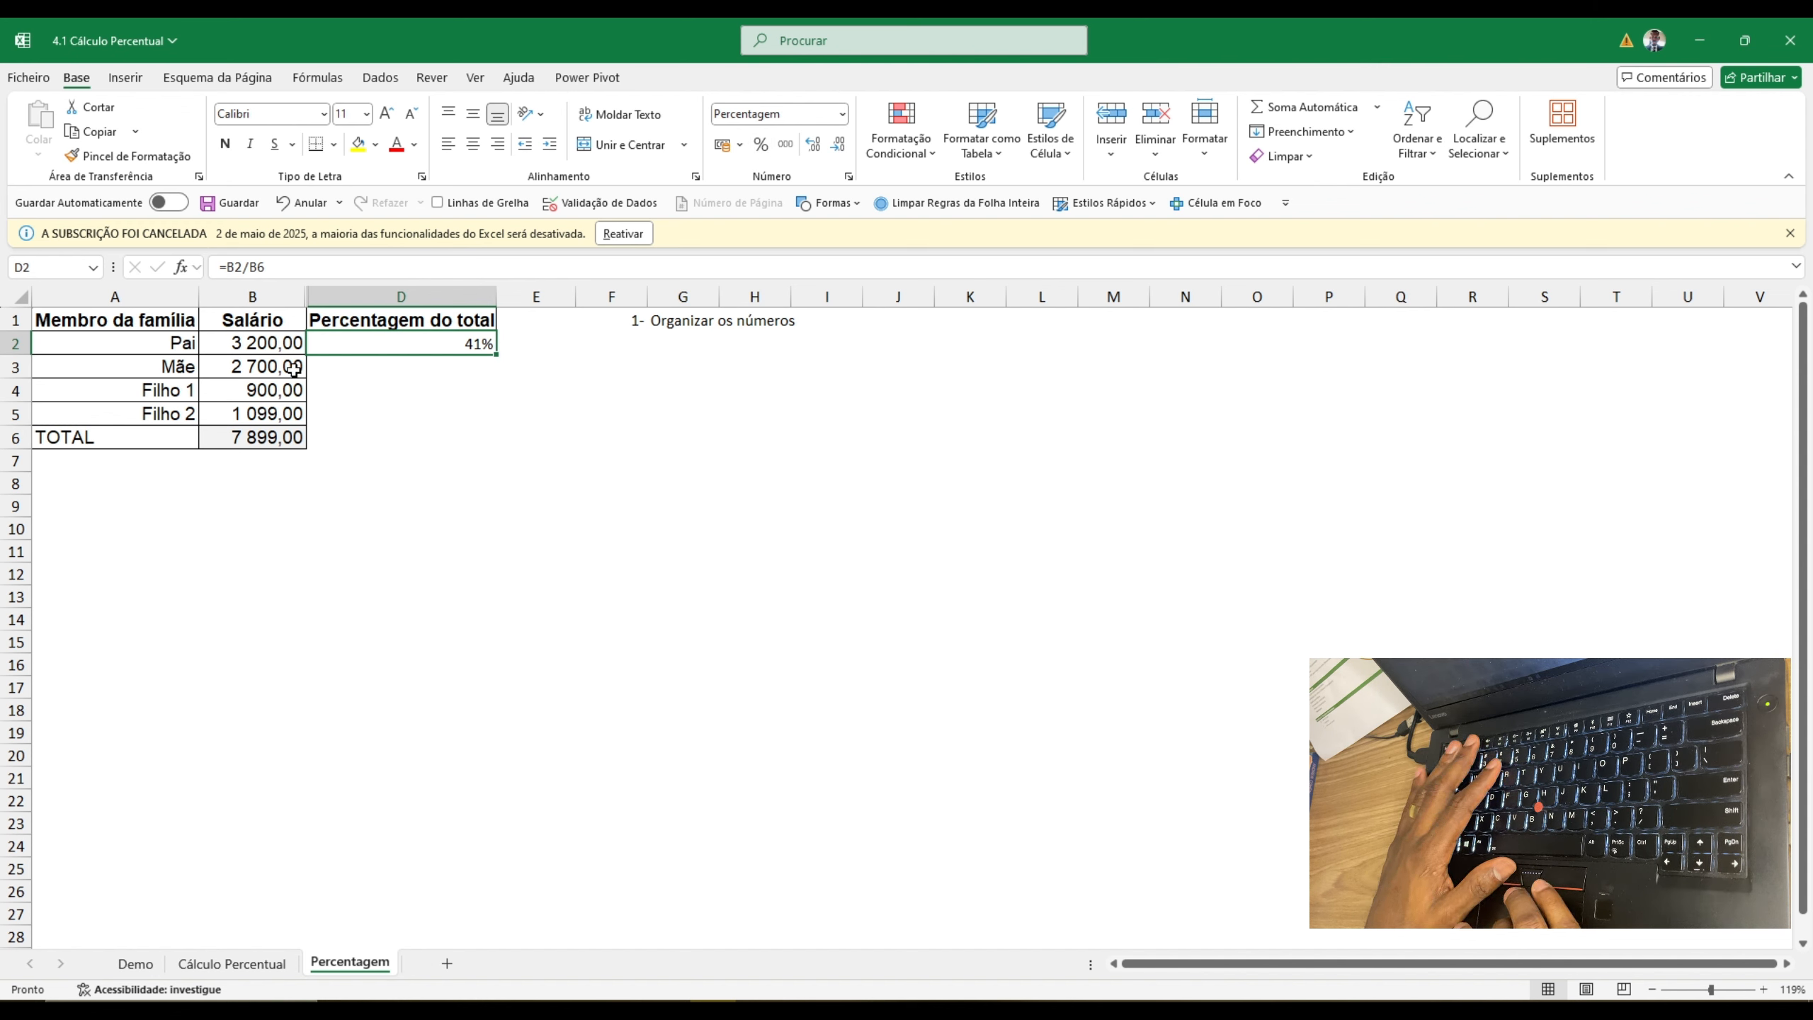
pyautogui.click(379, 370)
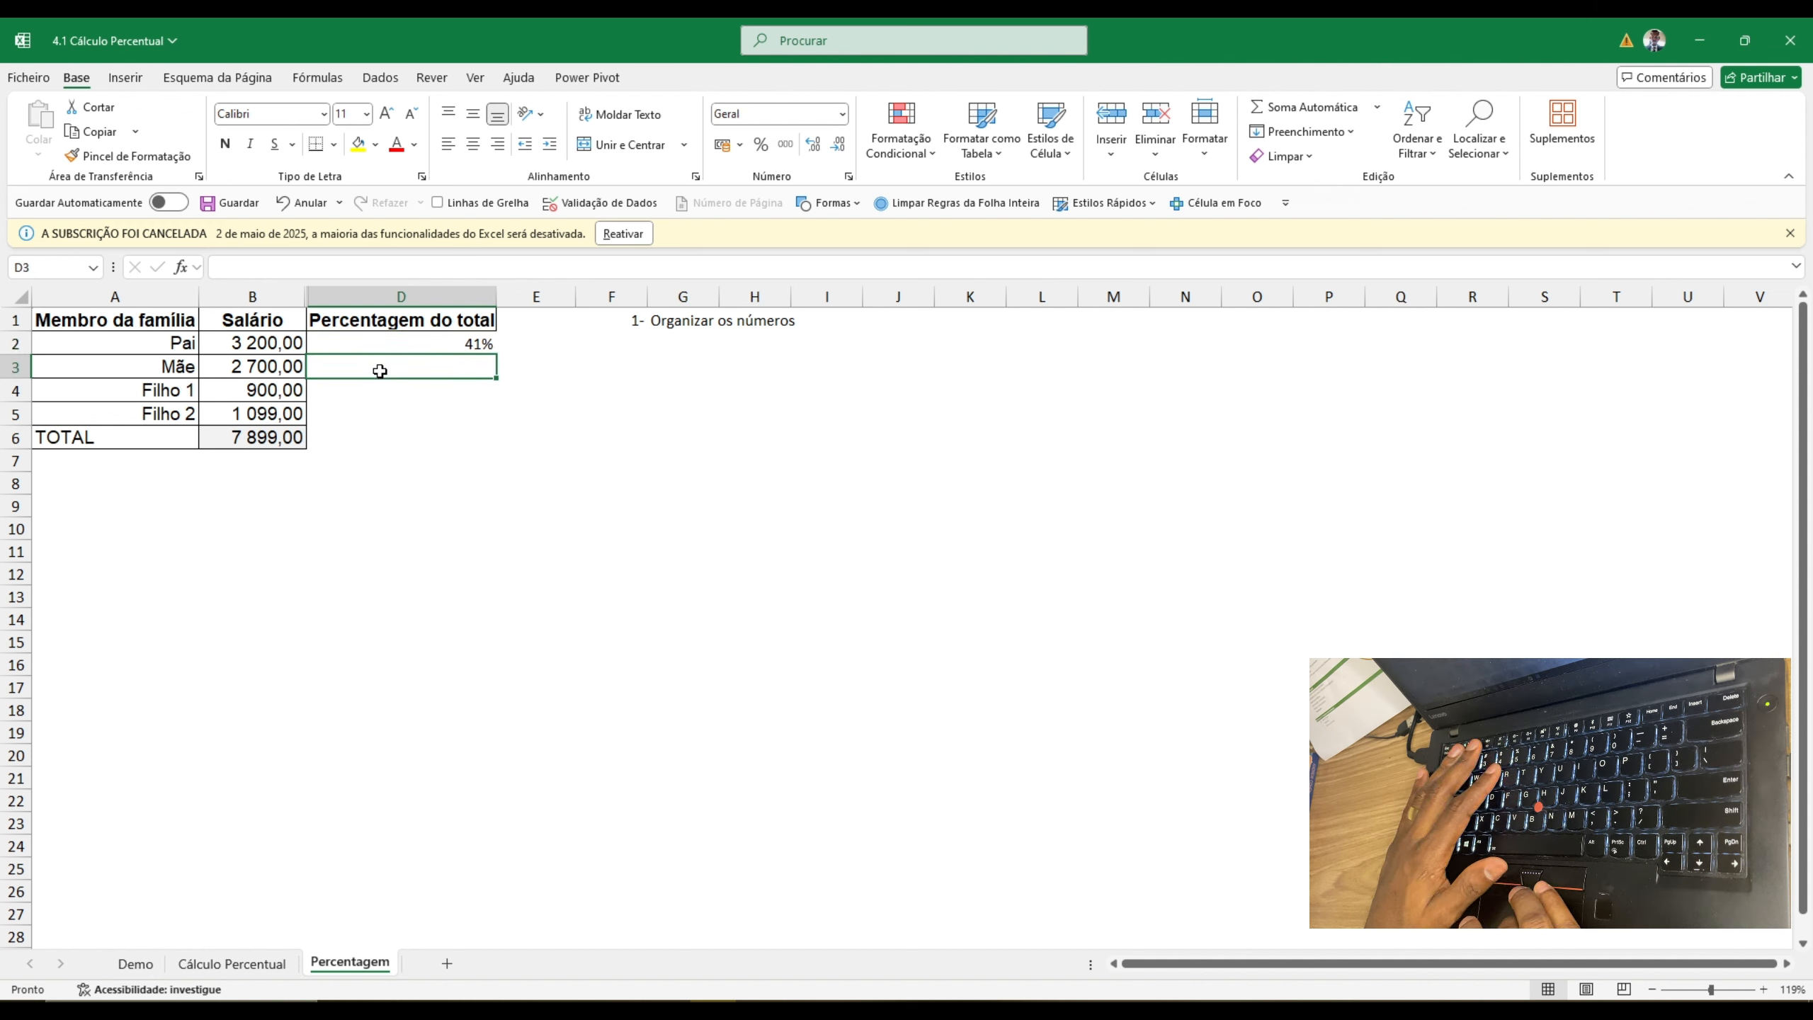
pyautogui.write('=')
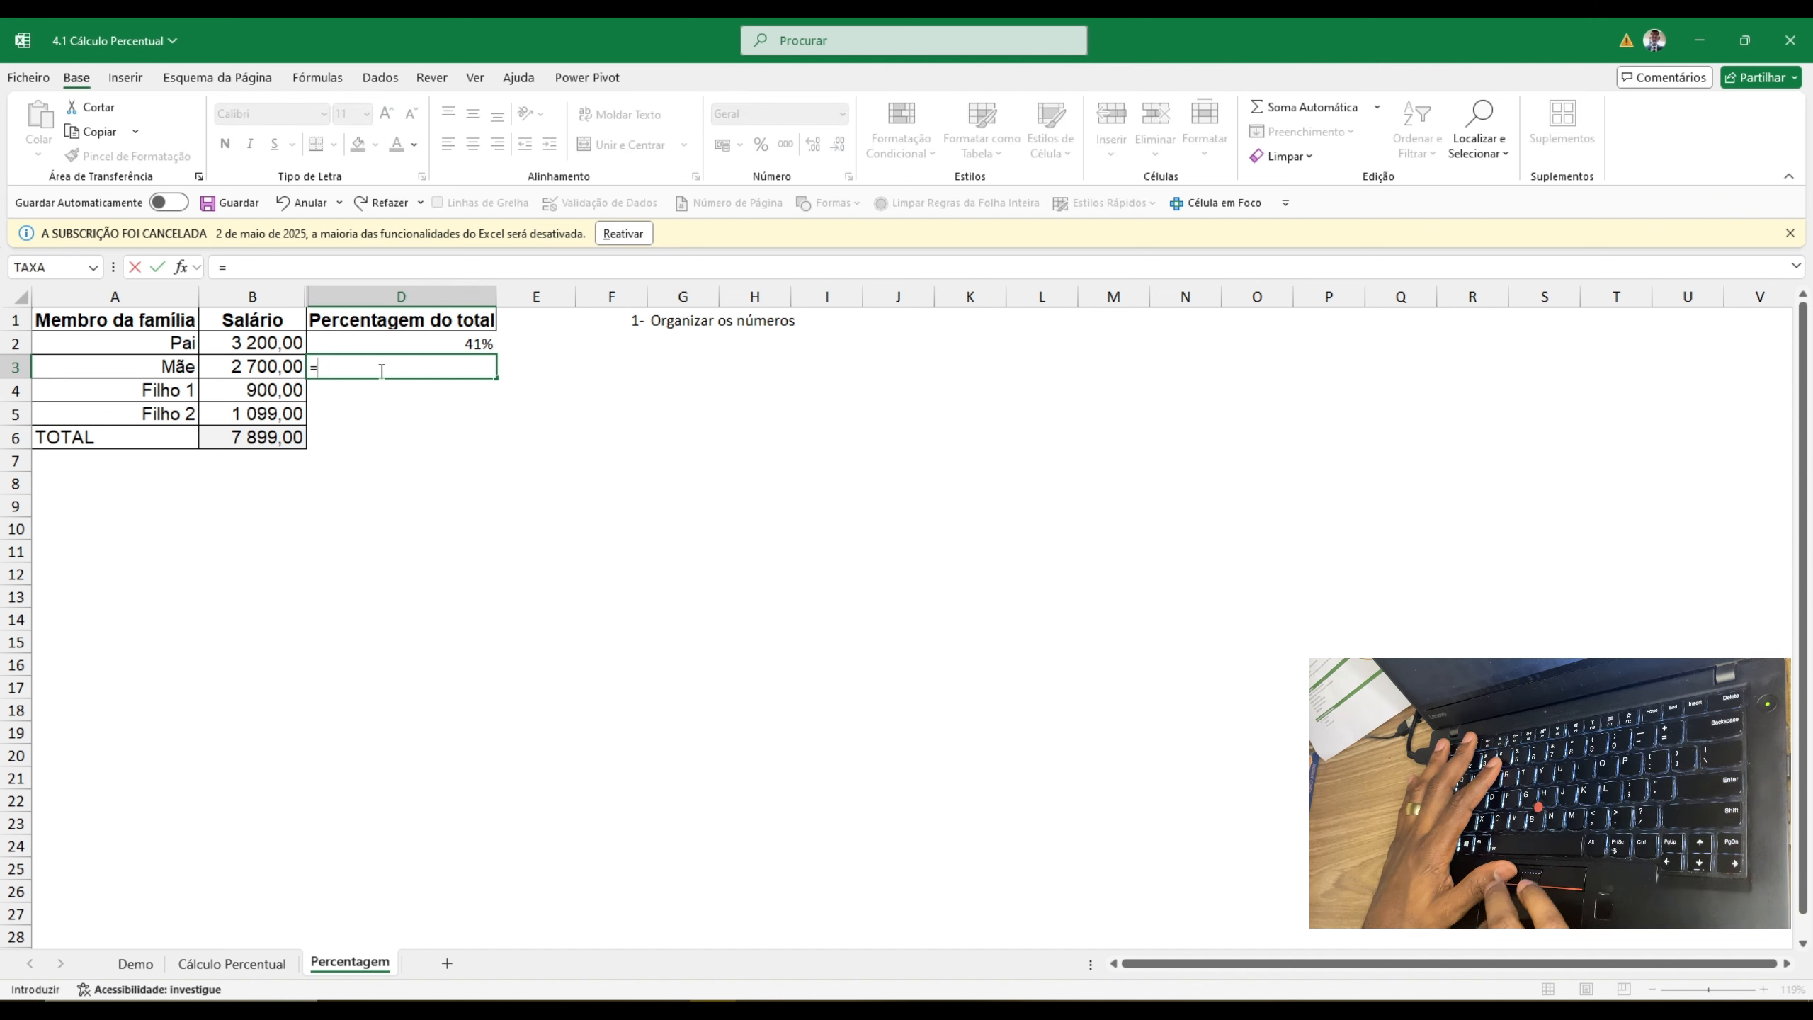
pyautogui.click(254, 370)
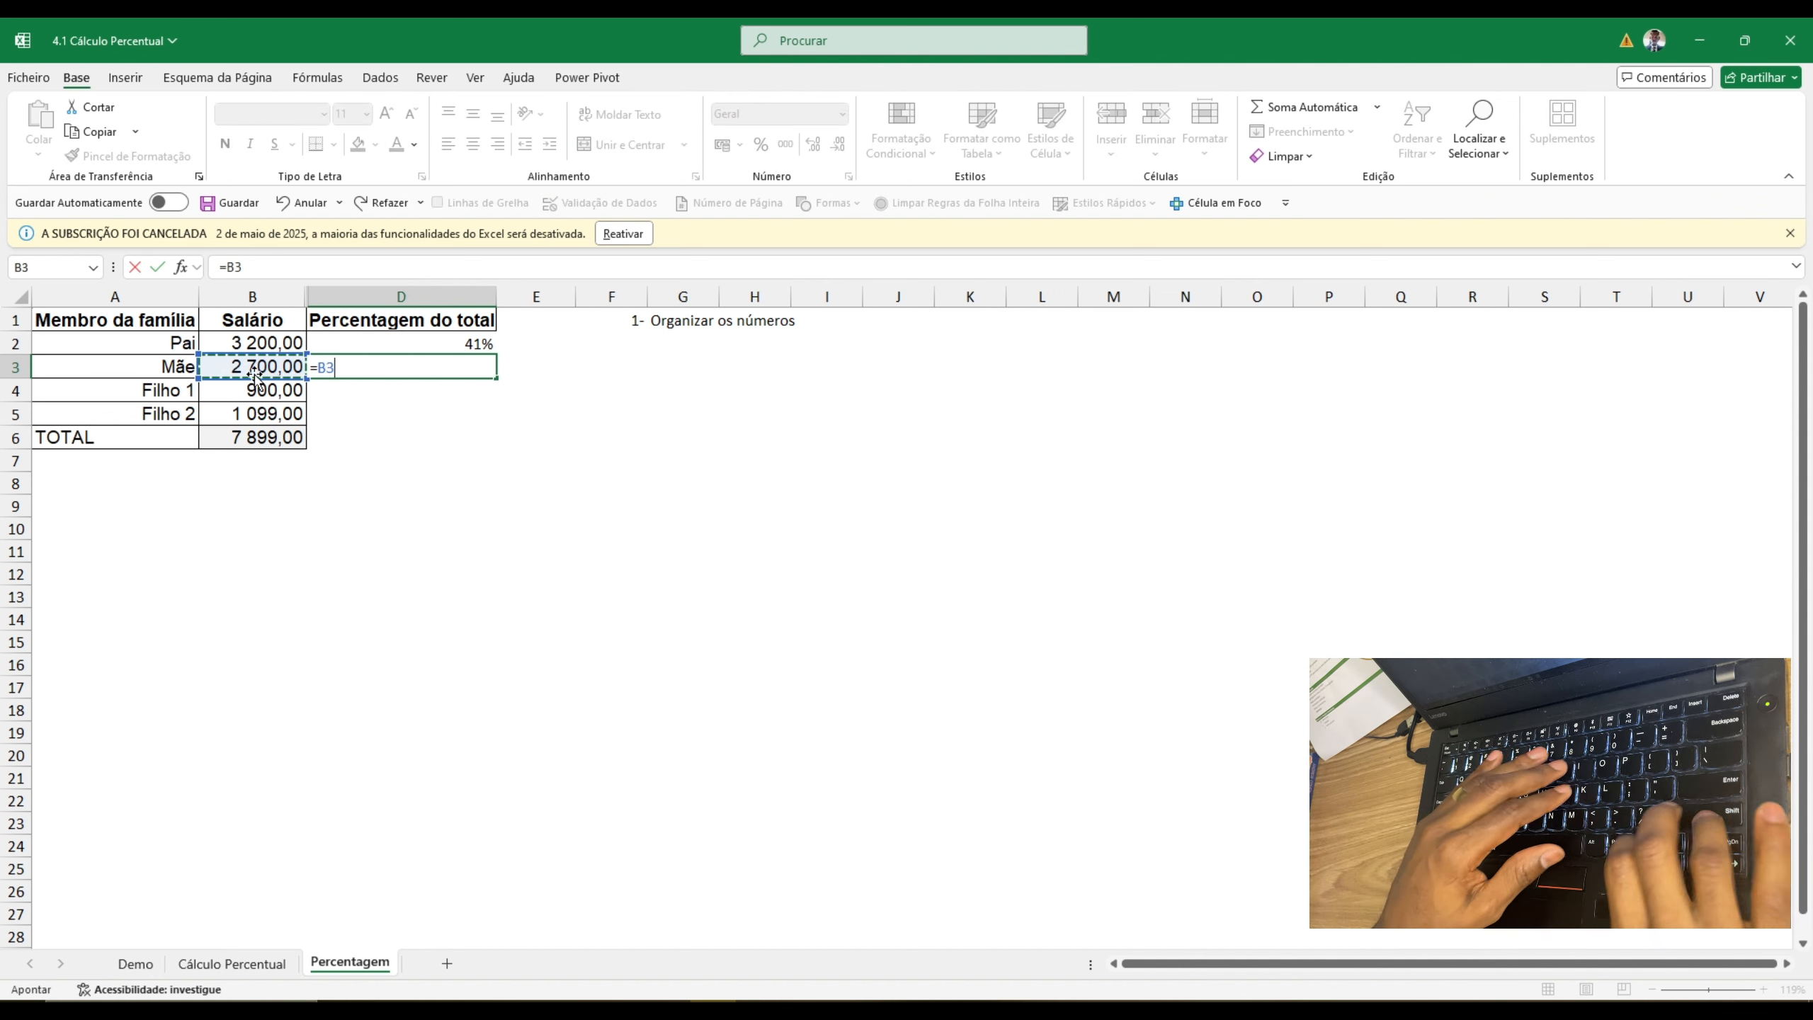
pyautogui.write('/')
pyautogui.press('Escape')
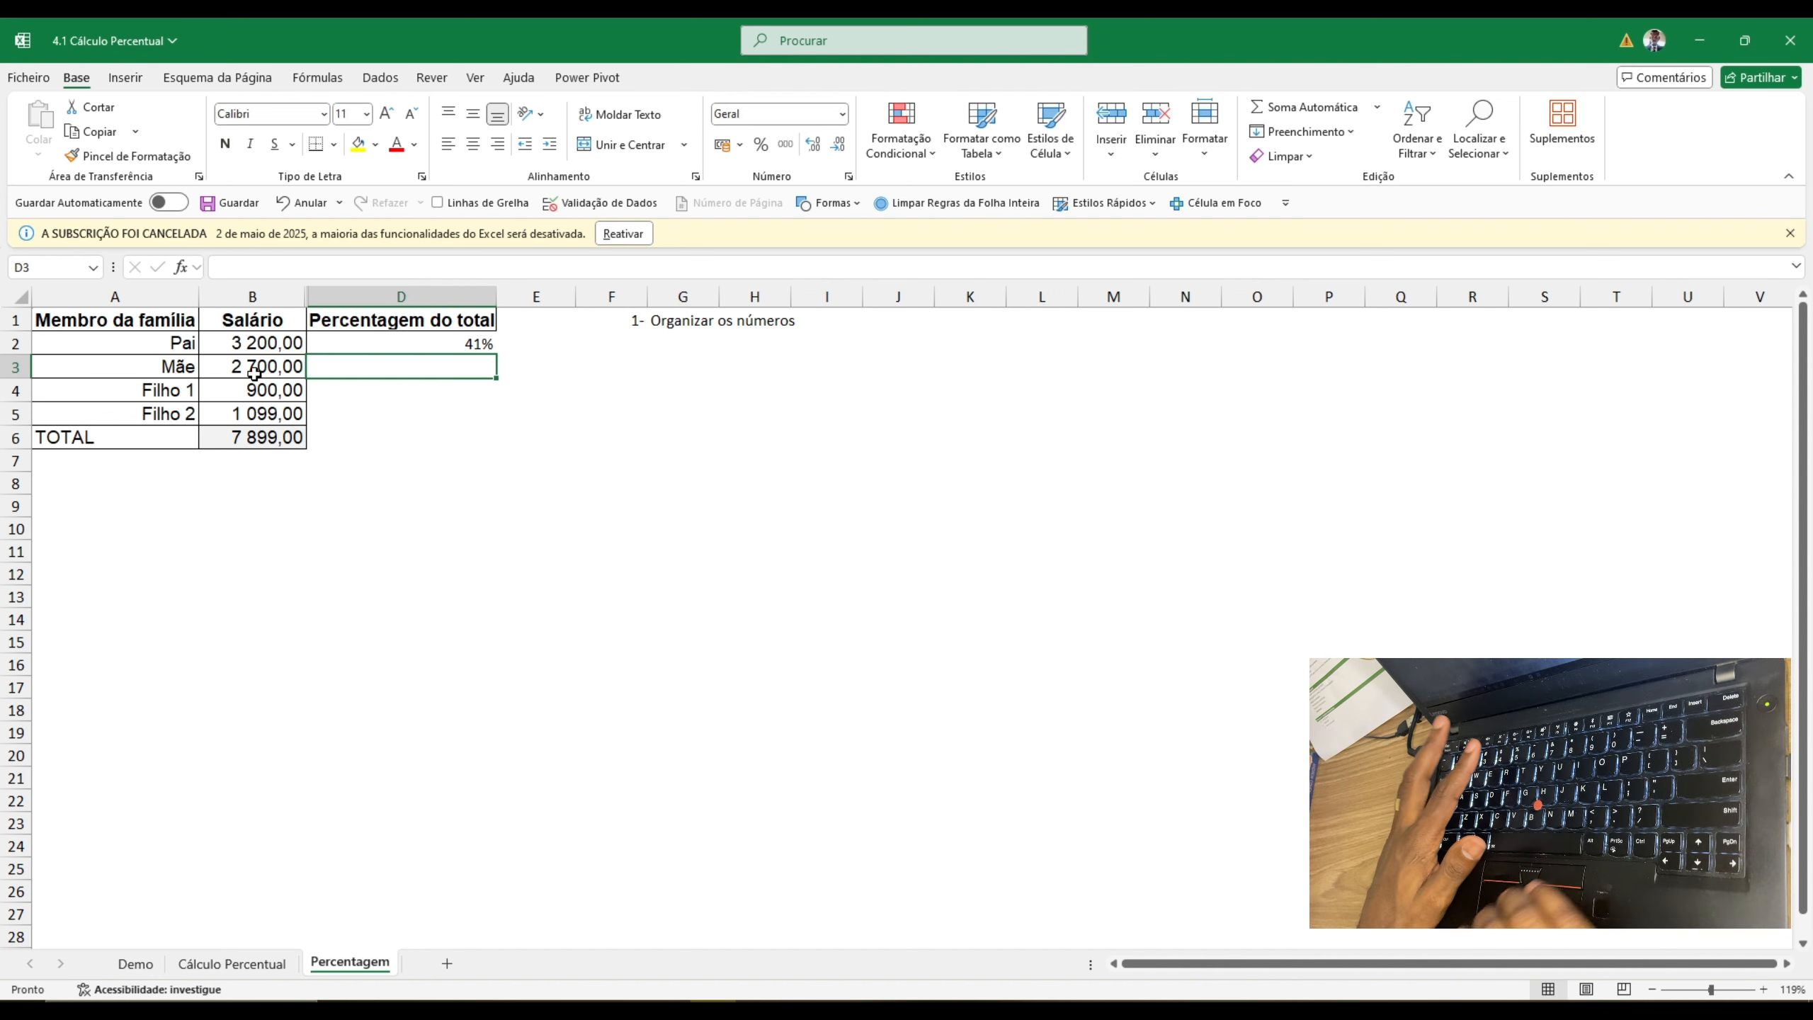
# - Try copying the unlocked D2 formula down into D3, inspect its cell references, and clear D3
pyautogui.click(471, 345)
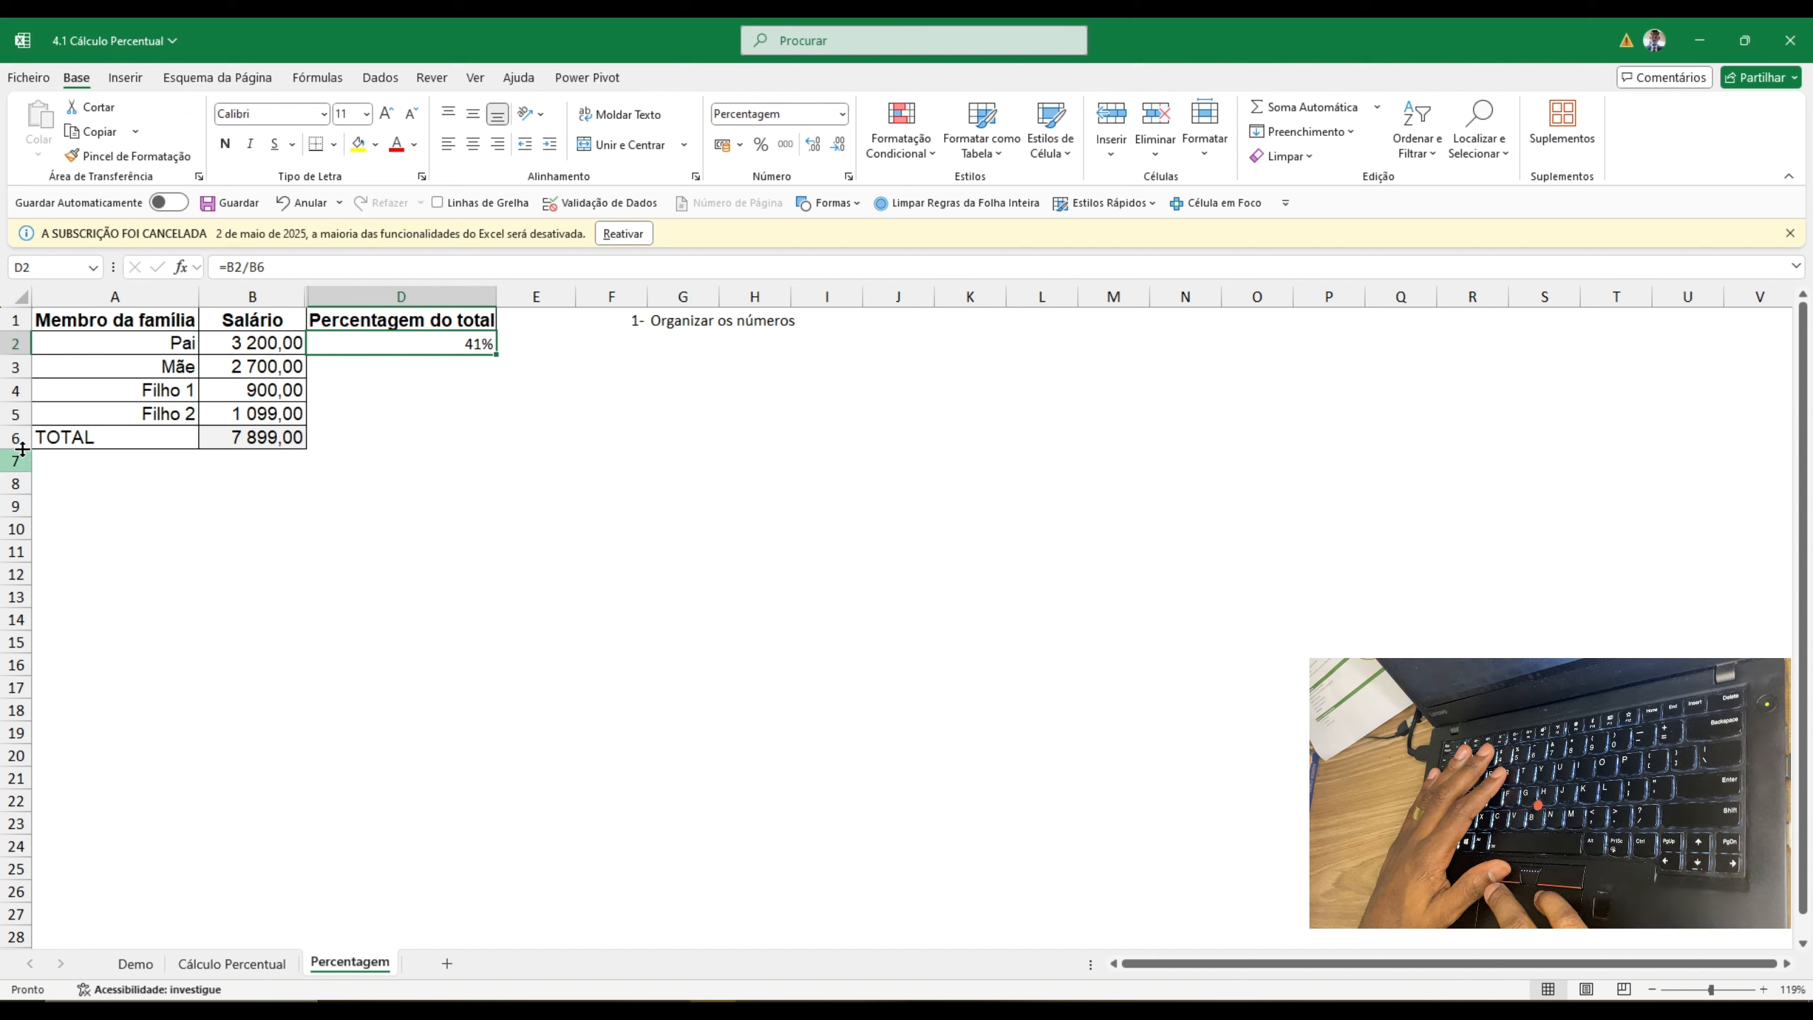
pyautogui.doubleClick(428, 346)
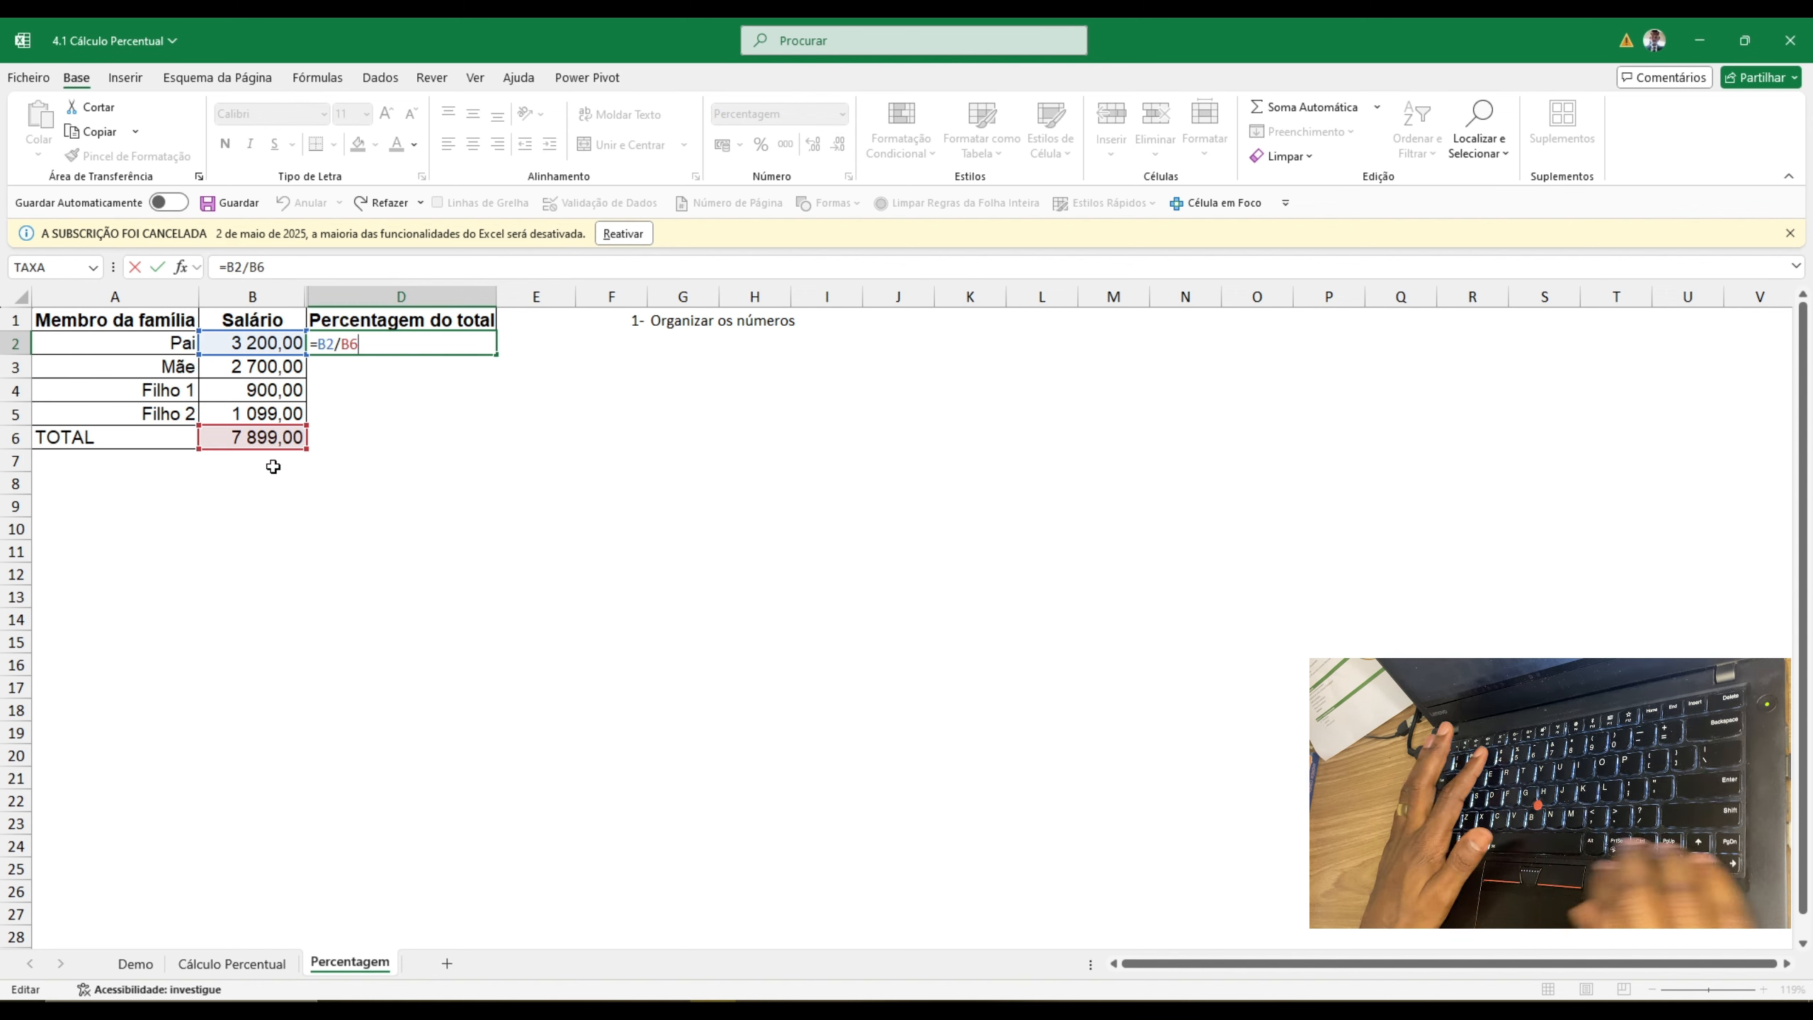
pyautogui.press('Return')
pyautogui.hotkey('ctrl', 'd')
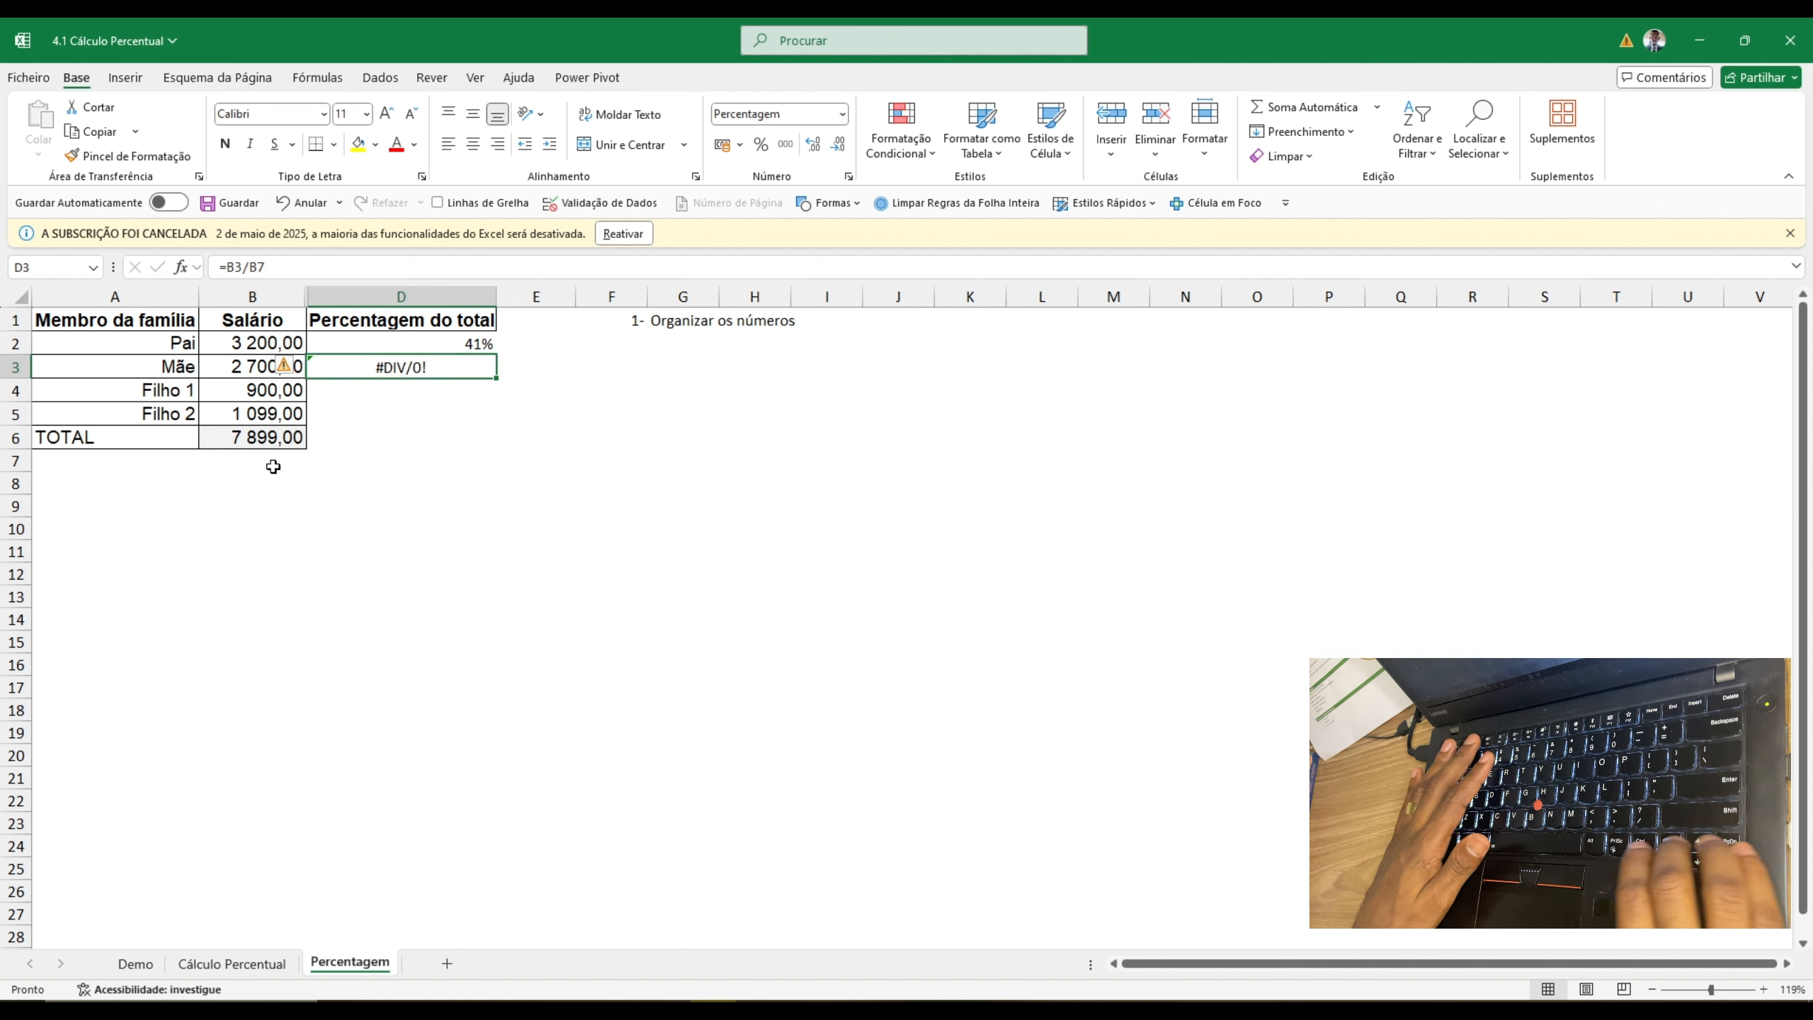
pyautogui.press('F2')
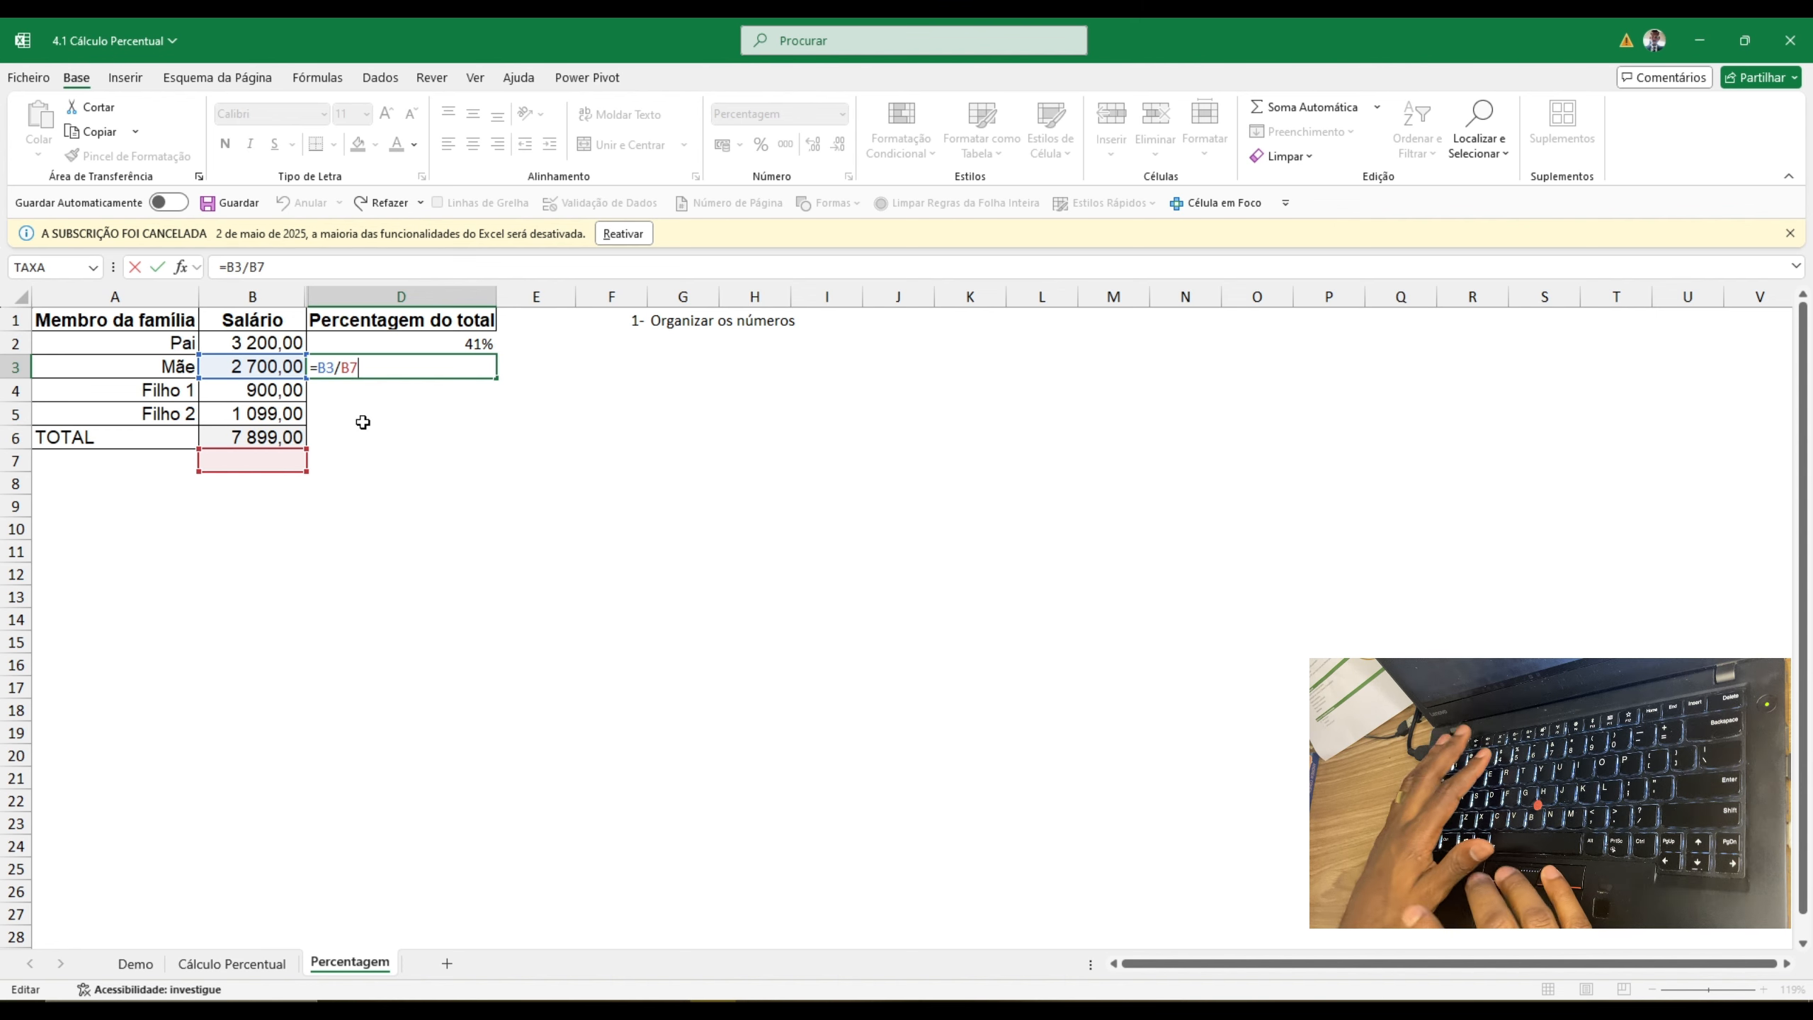
pyautogui.press('Return')
pyautogui.press('Delete')
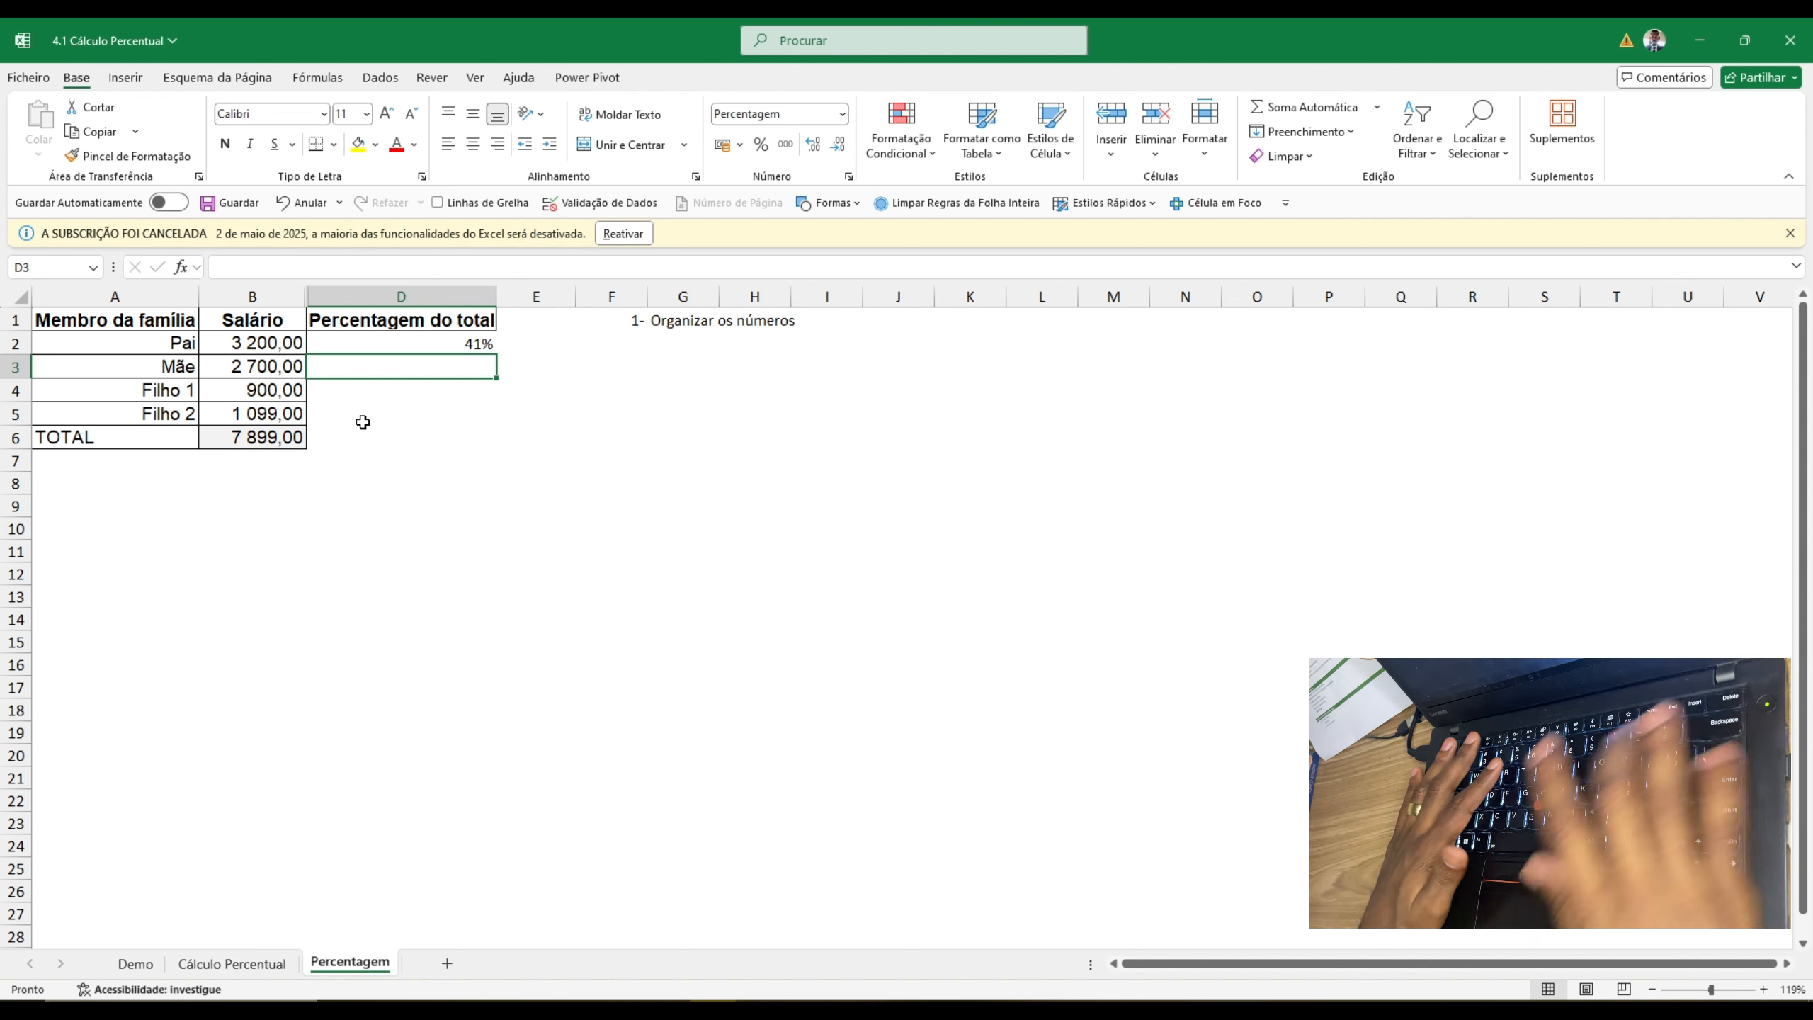
# - Lock the total's row in D2 so the formula reads =B2/B$6 and fill it down to D5
pyautogui.doubleClick(460, 346)
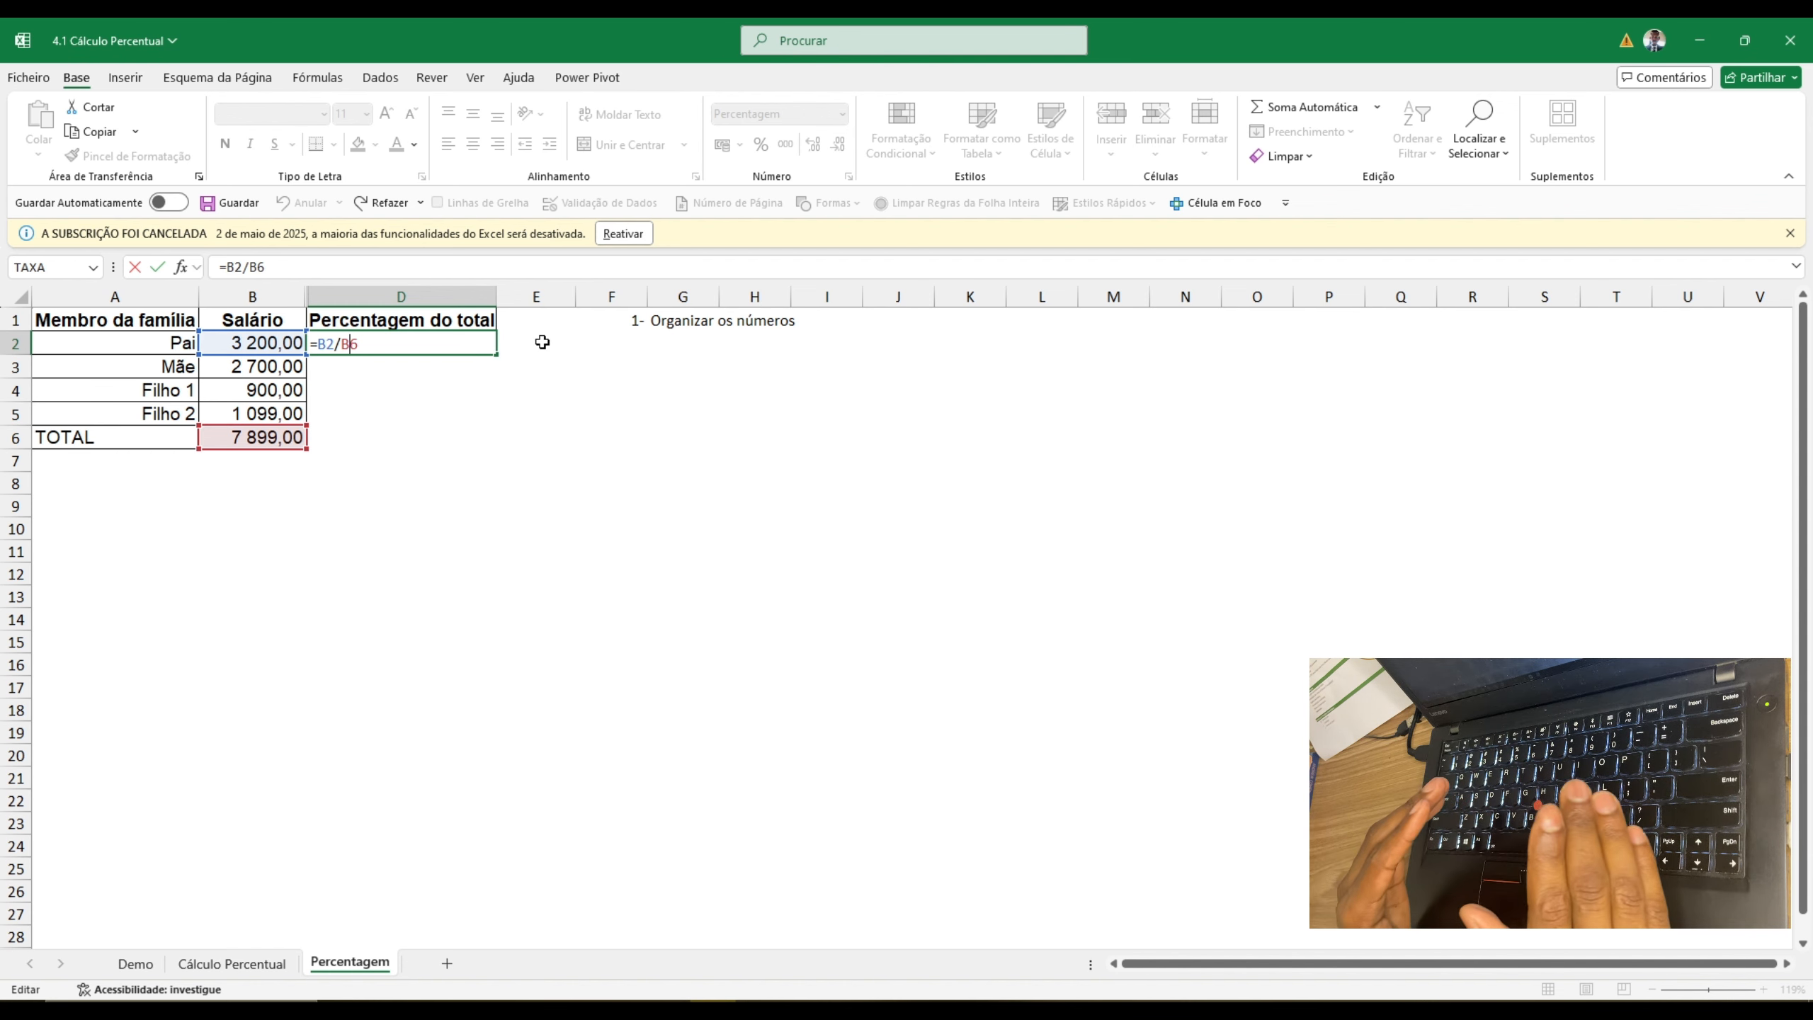
pyautogui.press('F4')
pyautogui.press('F4')
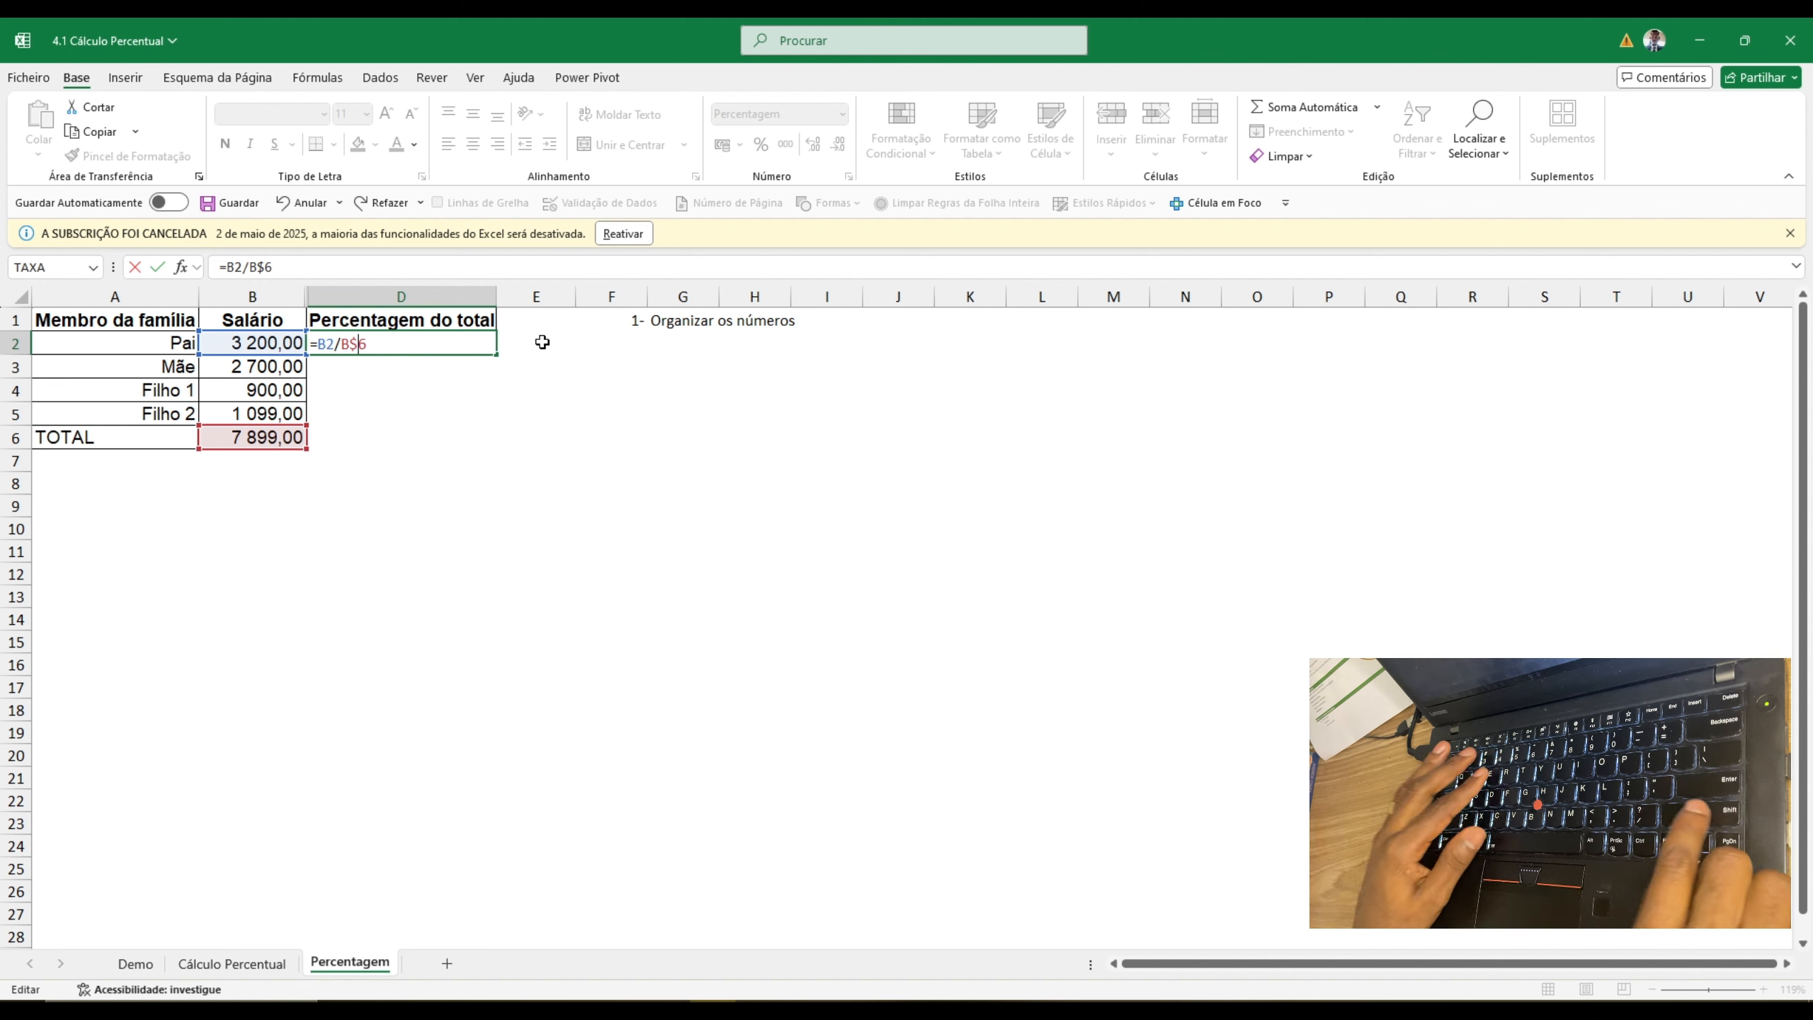
pyautogui.press('Return')
pyautogui.click(448, 347)
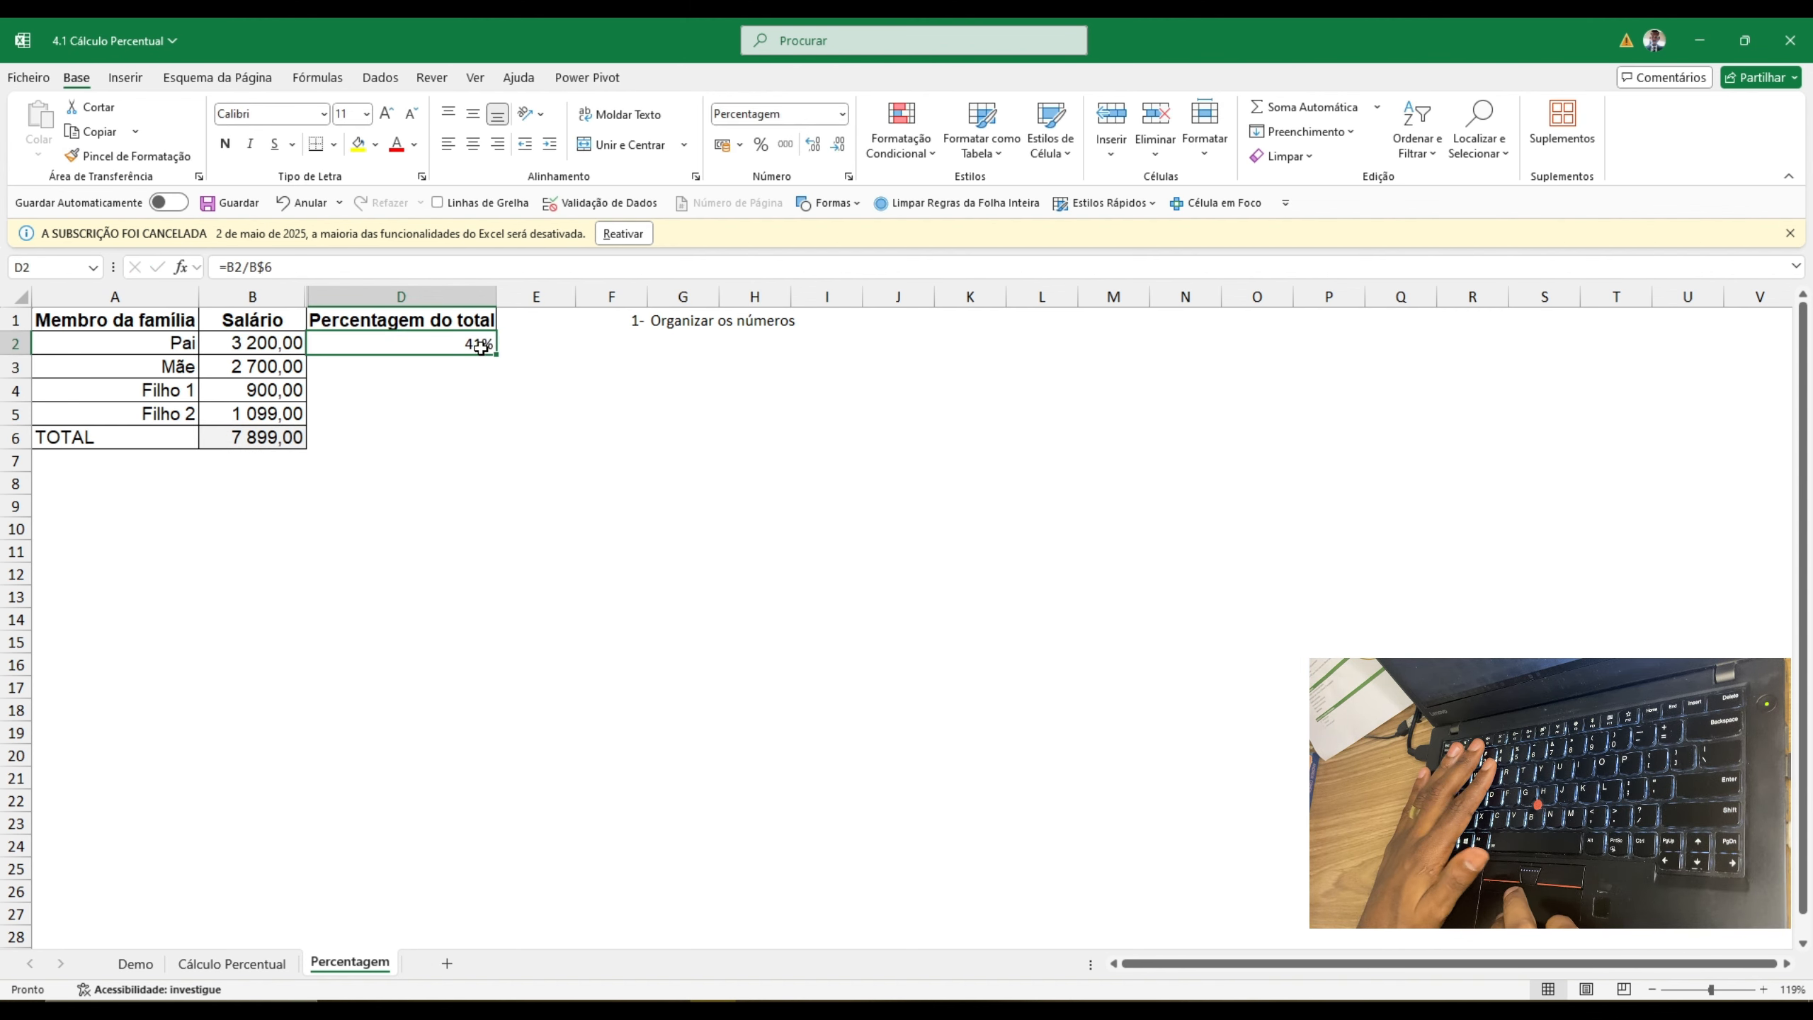
pyautogui.moveTo(497, 351); pyautogui.dragTo(477, 420)
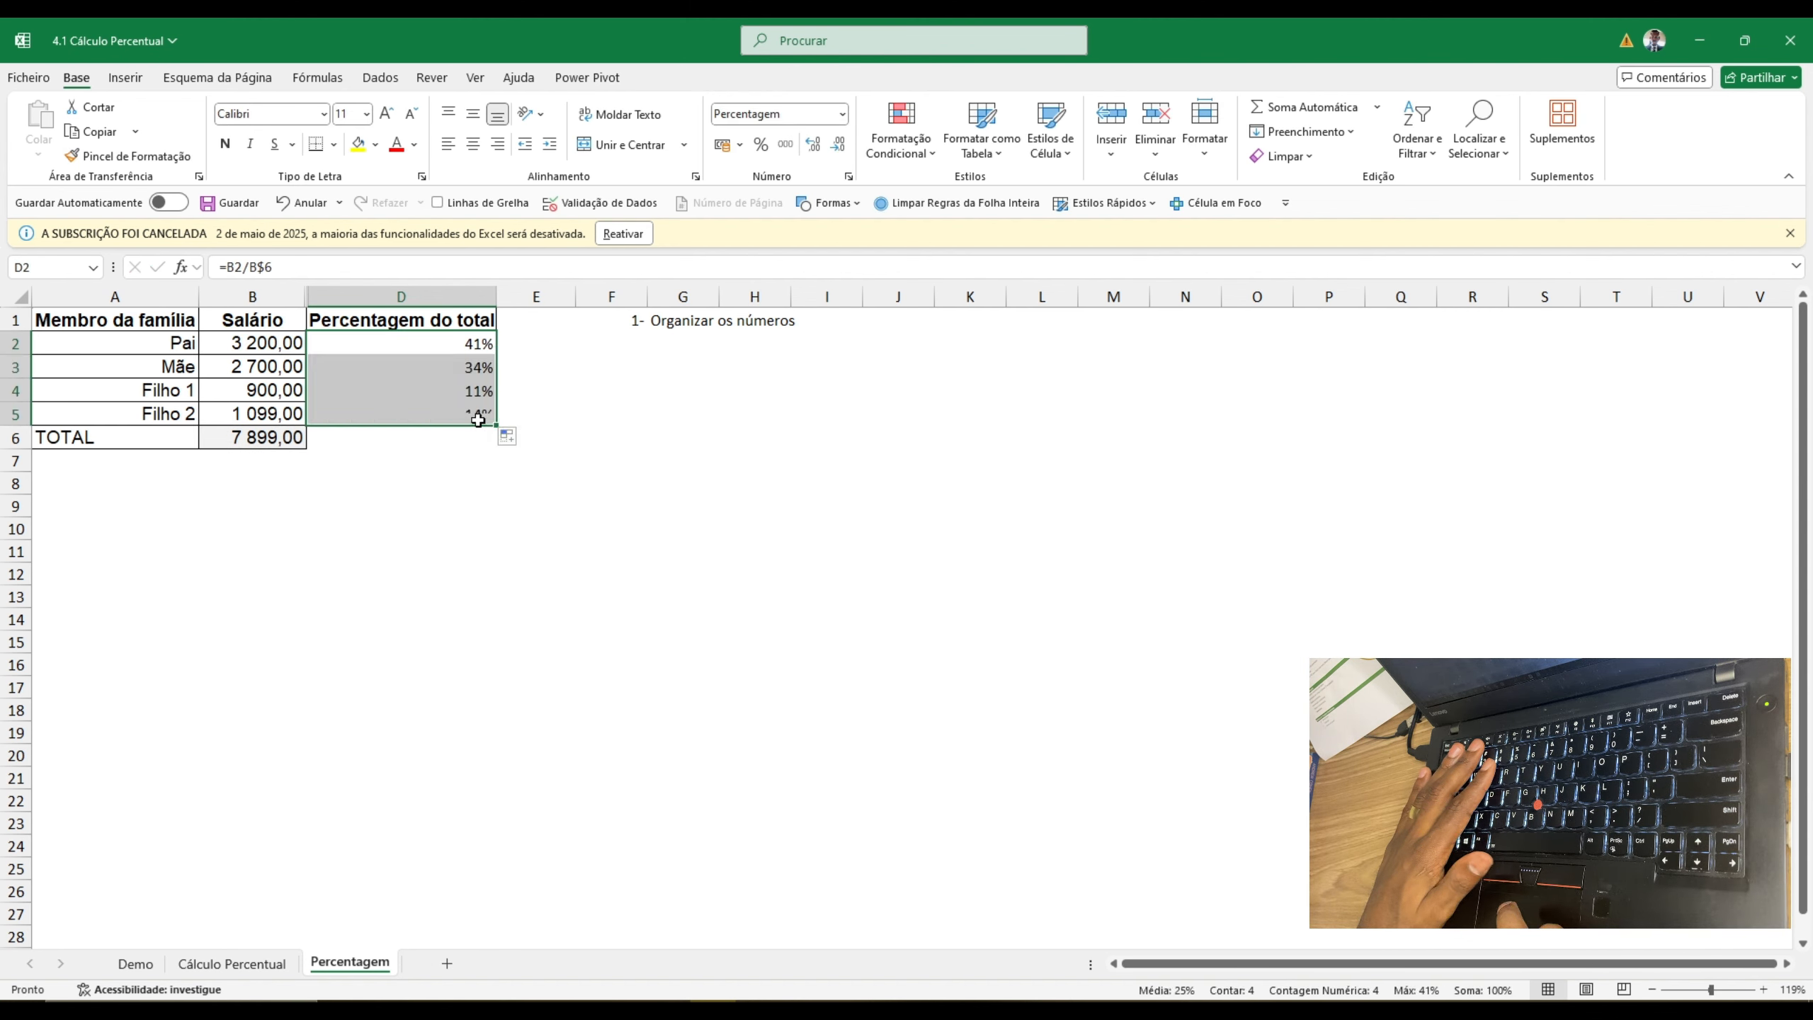
# - Apply blue gradient-fill data bars to the percentages in D2:D5 with conditional formatting
pyautogui.click(450, 464)
pyautogui.moveTo(361, 343); pyautogui.dragTo(364, 417)
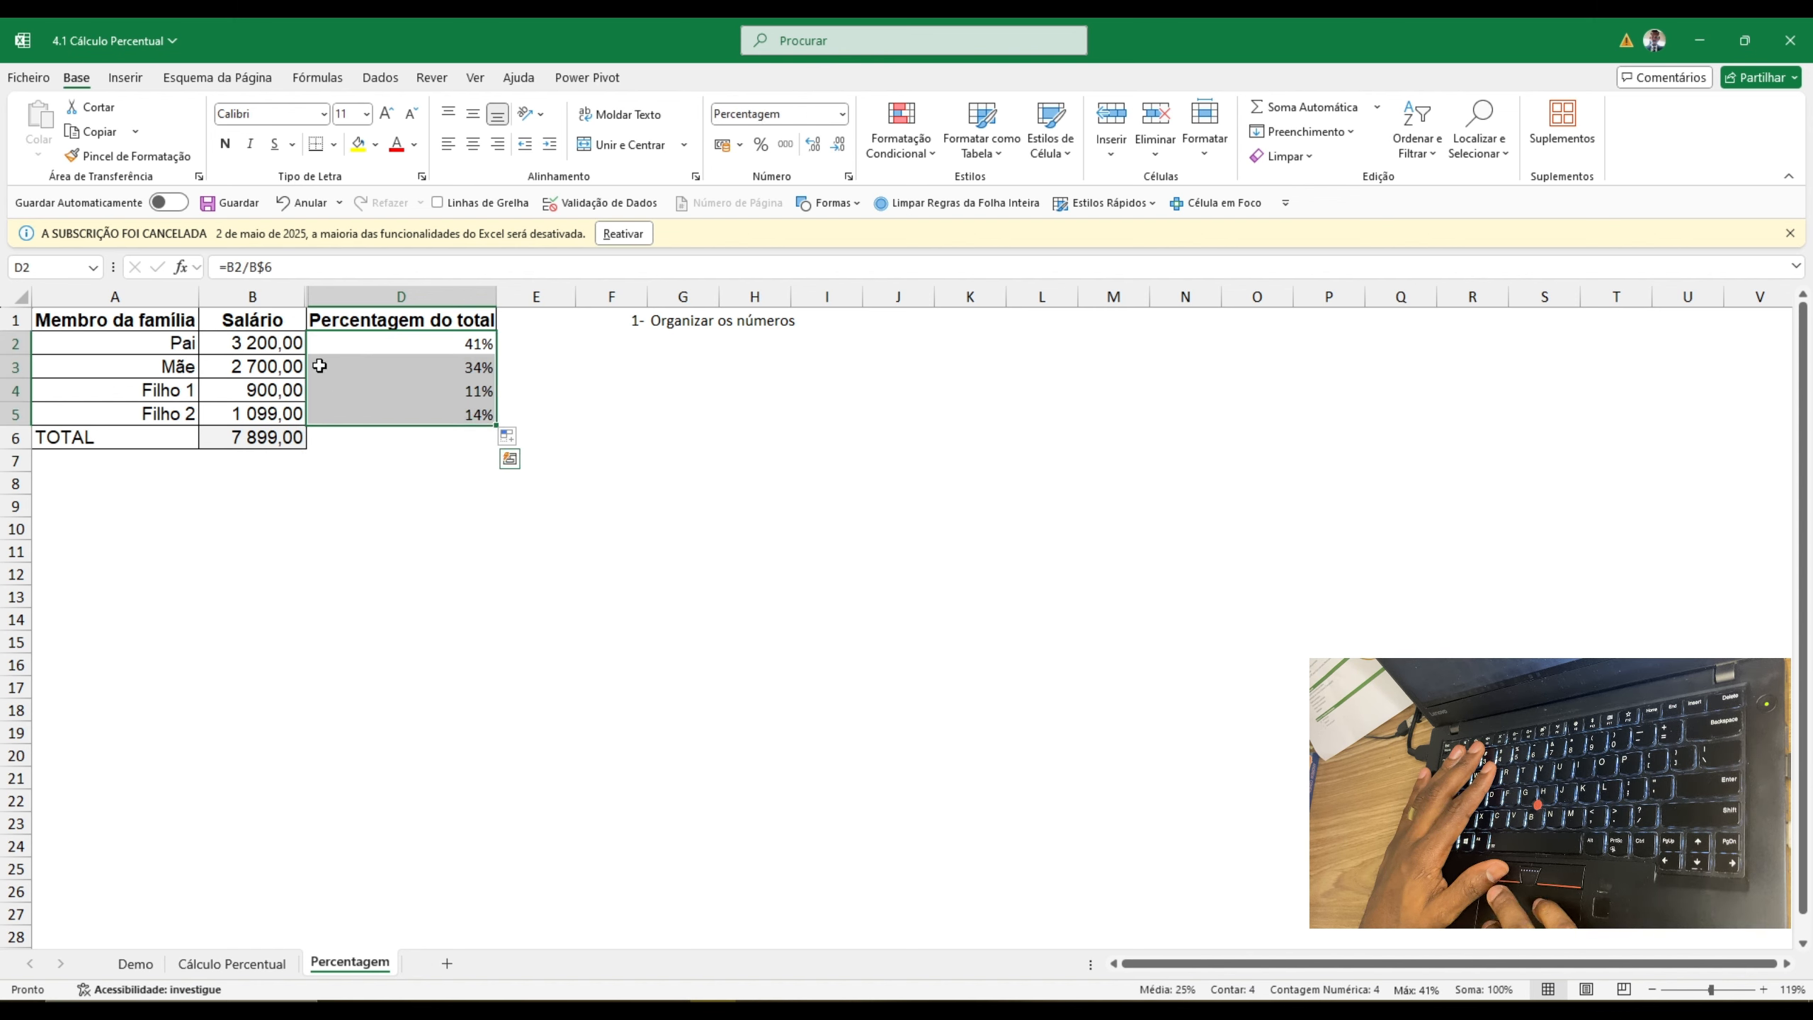
pyautogui.click(889, 156)
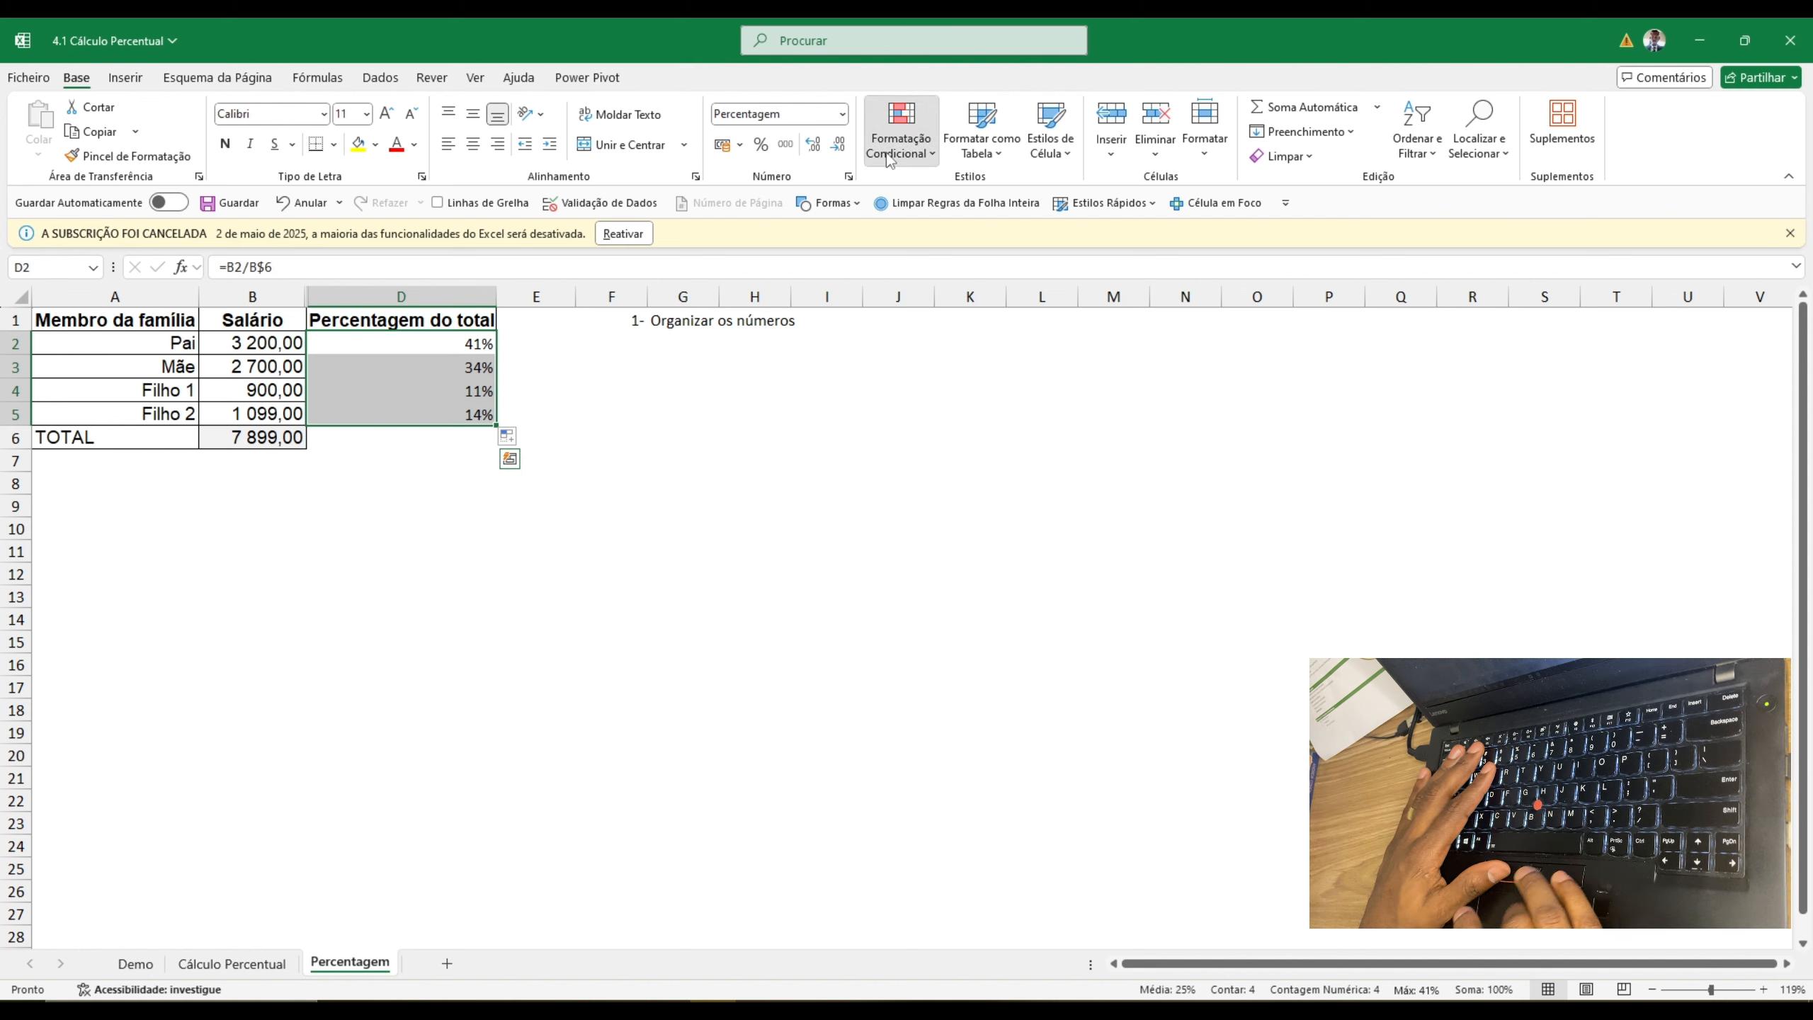
pyautogui.moveTo(981, 286)
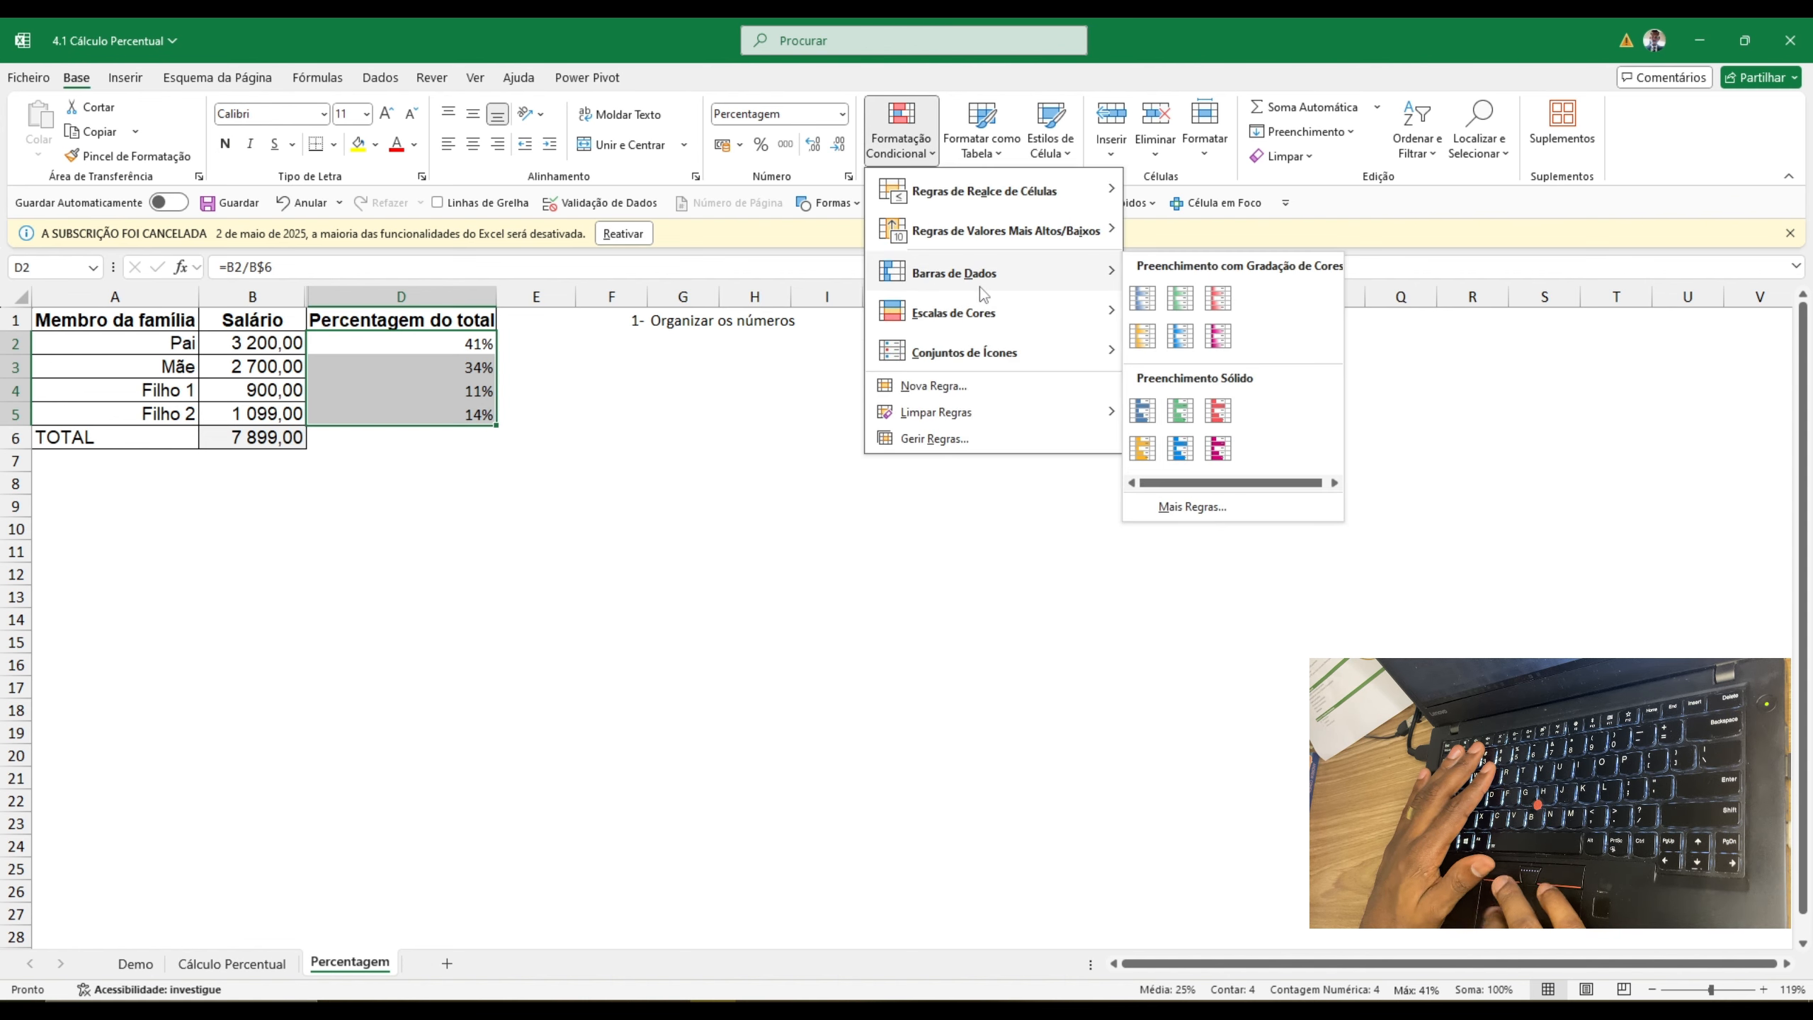
pyautogui.click(1140, 302)
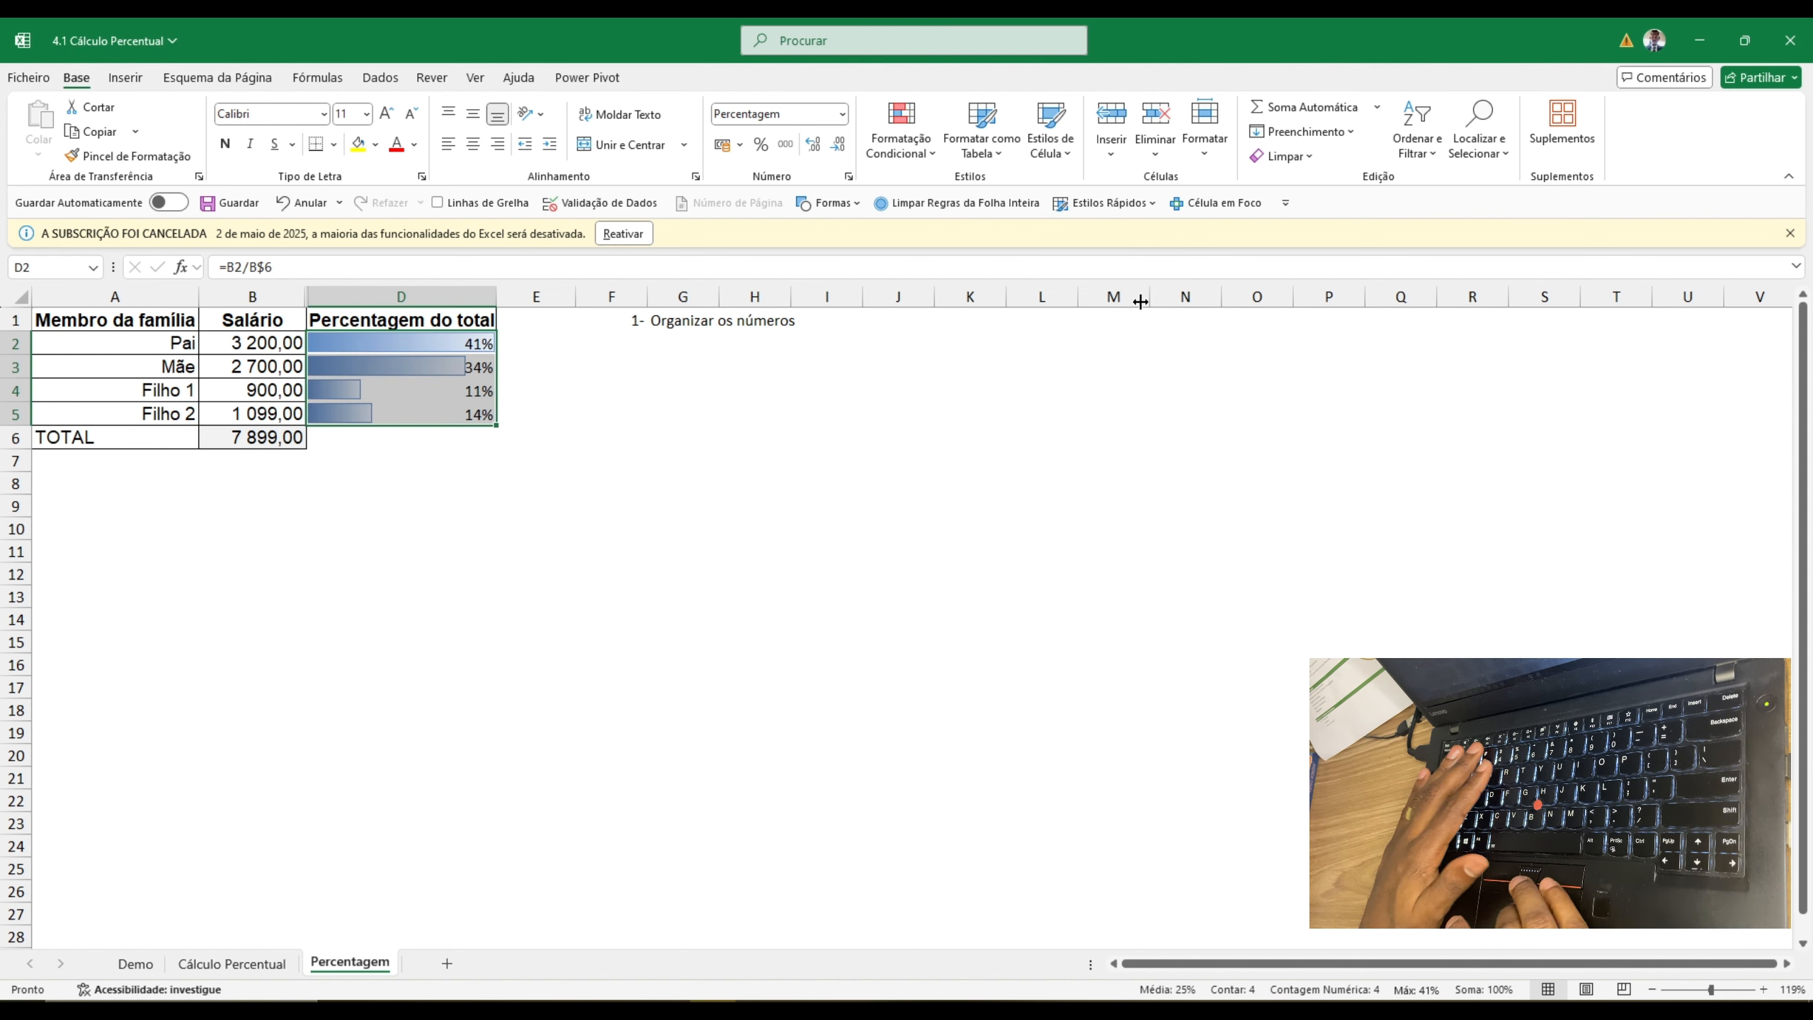
pyautogui.click(404, 451)
pyautogui.click(413, 440)
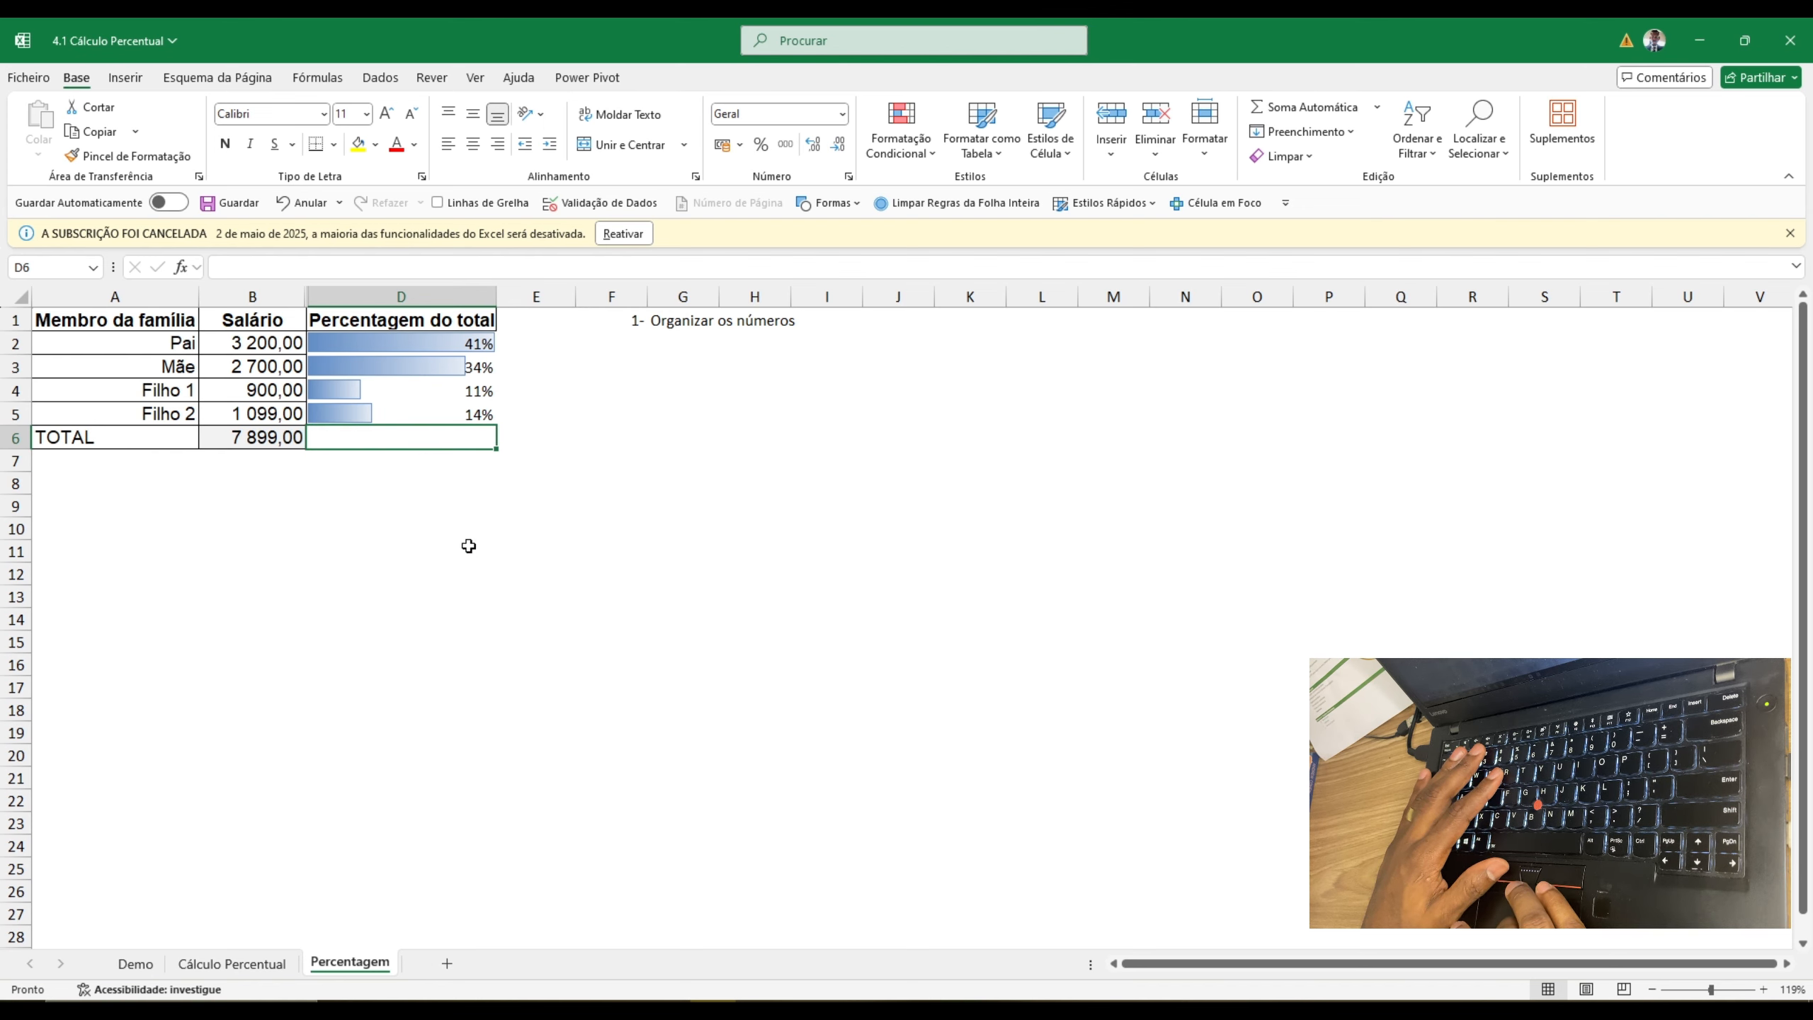
# - Switch to the Demo sheet and widen columns H and C enough to show their amounts in full
pyautogui.click(134, 964)
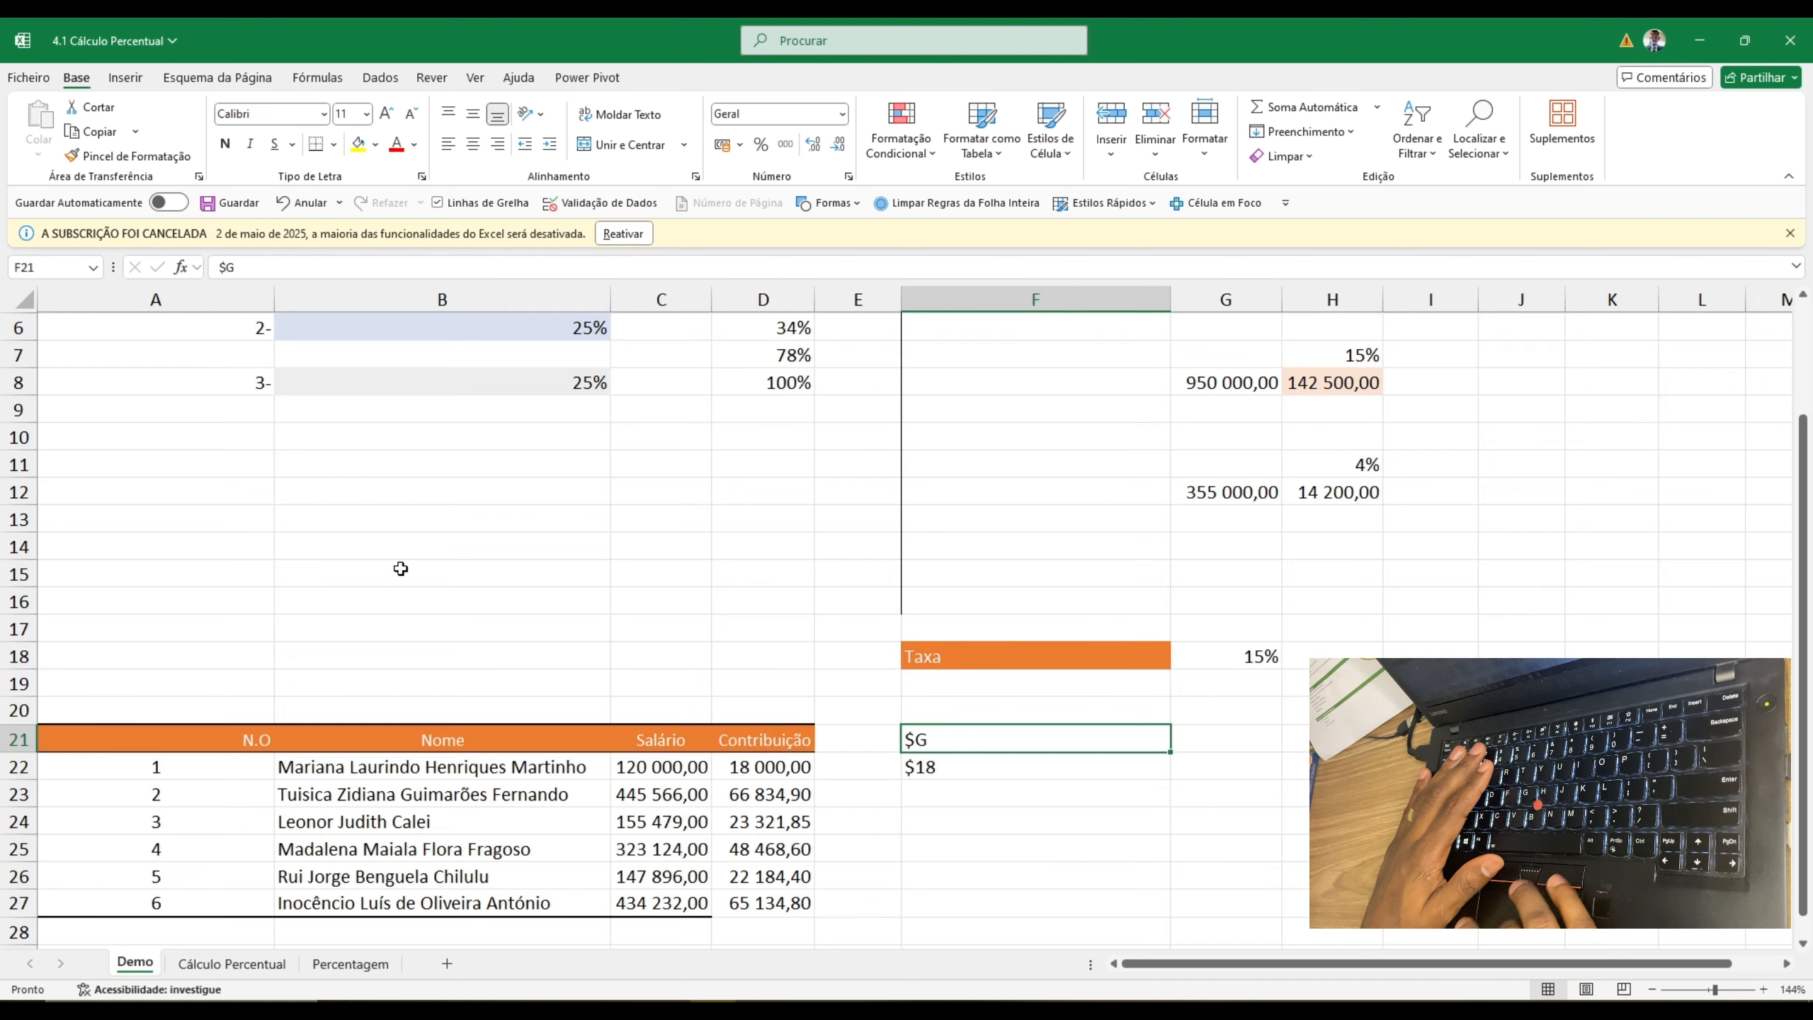
pyautogui.scroll(2, 400, 566)
pyautogui.scroll(-2, 402, 565)
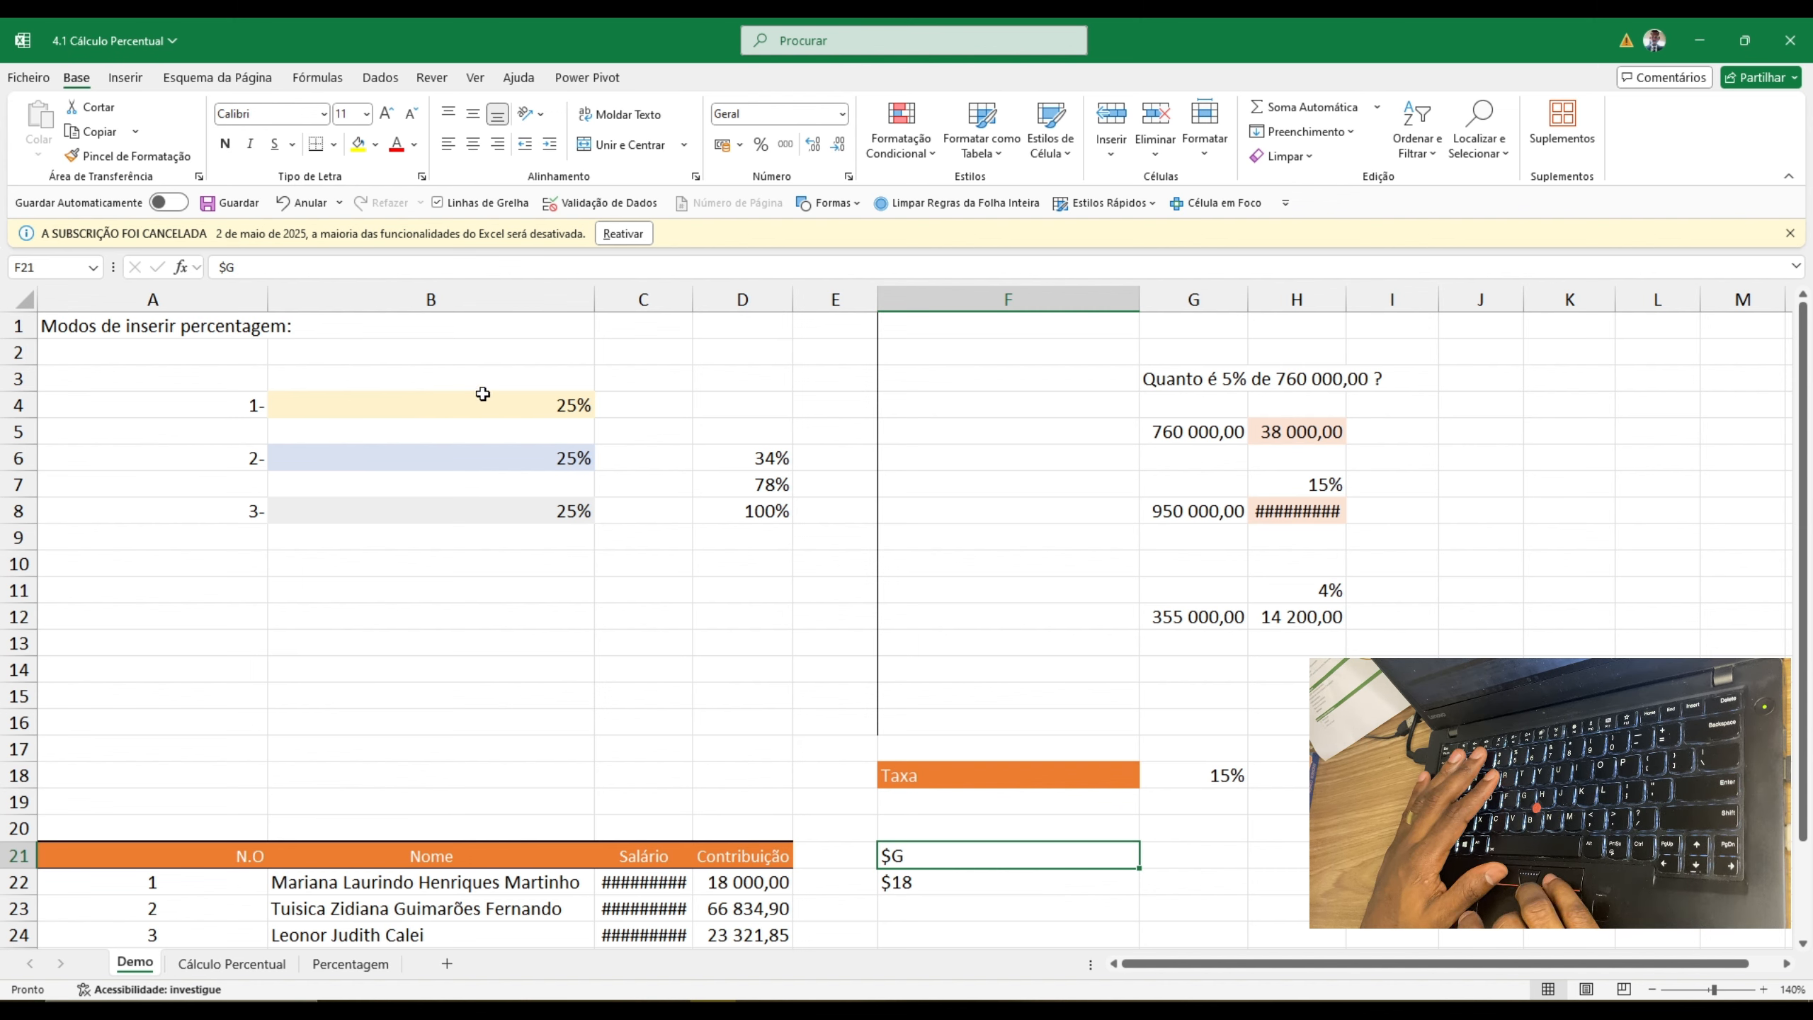
pyautogui.moveTo(483, 395); pyautogui.dragTo(457, 528)
pyautogui.click(736, 568)
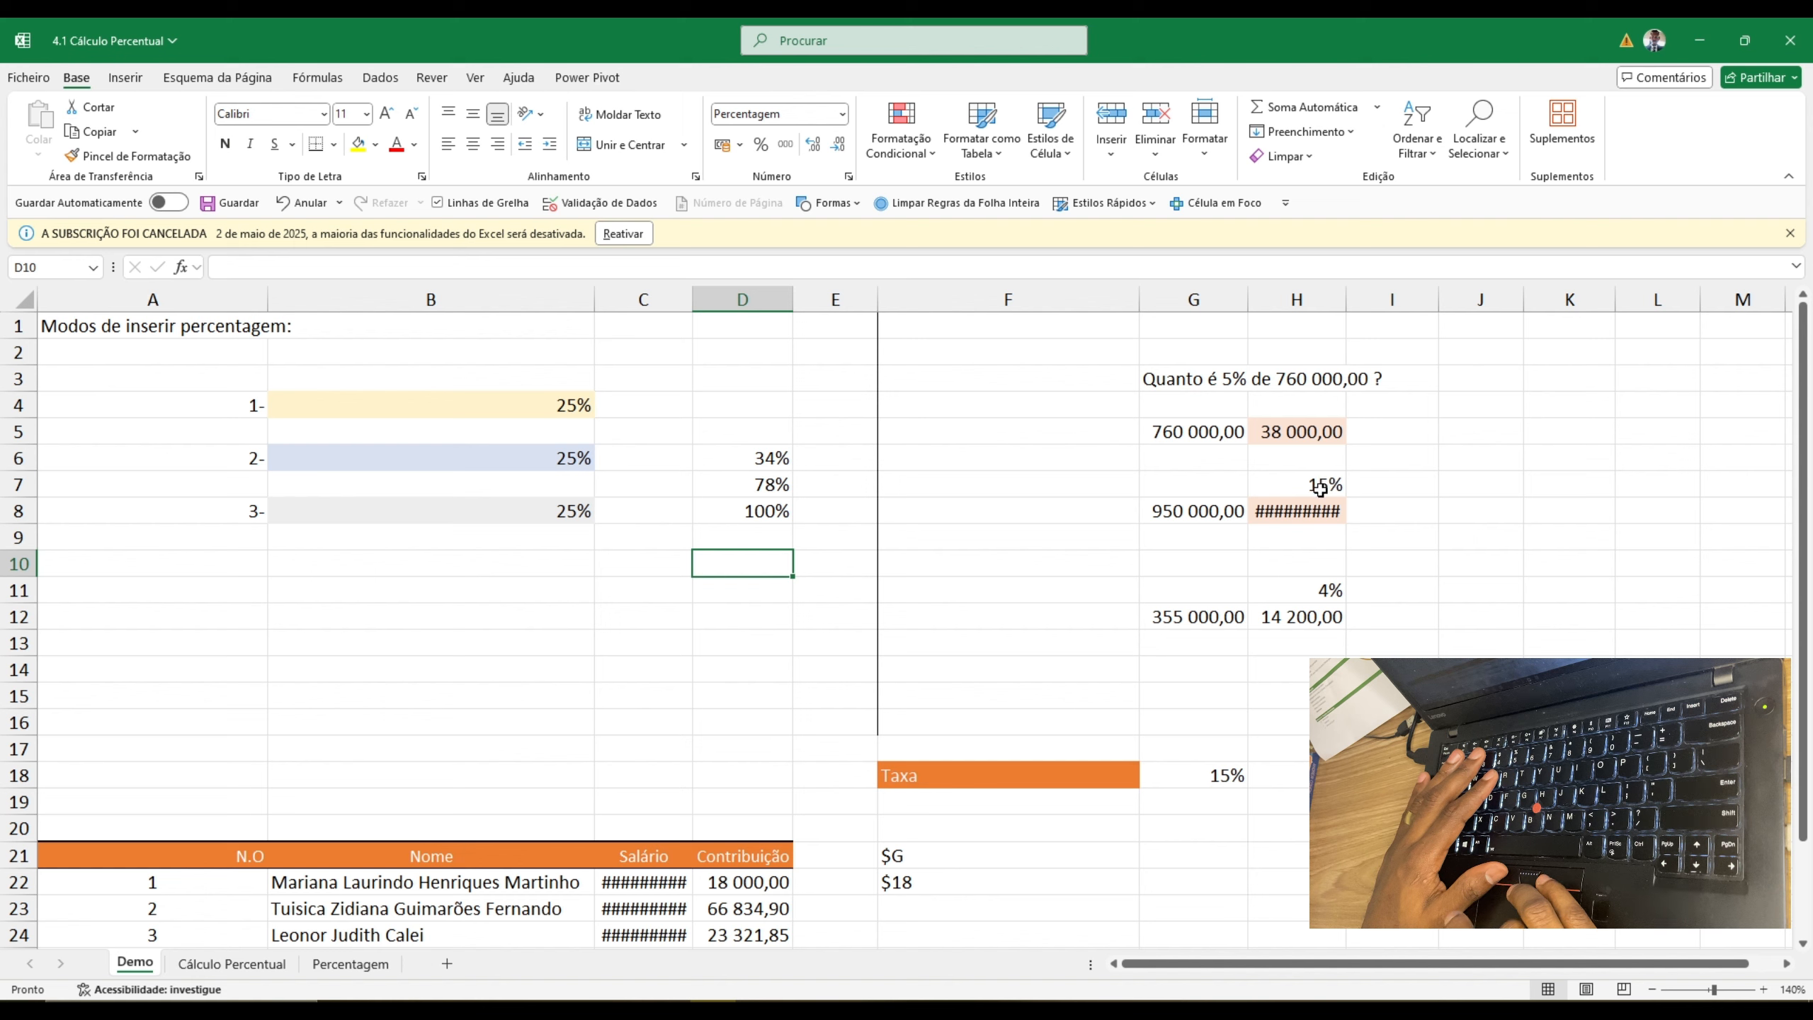
pyautogui.moveTo(1347, 300); pyautogui.dragTo(1374, 306)
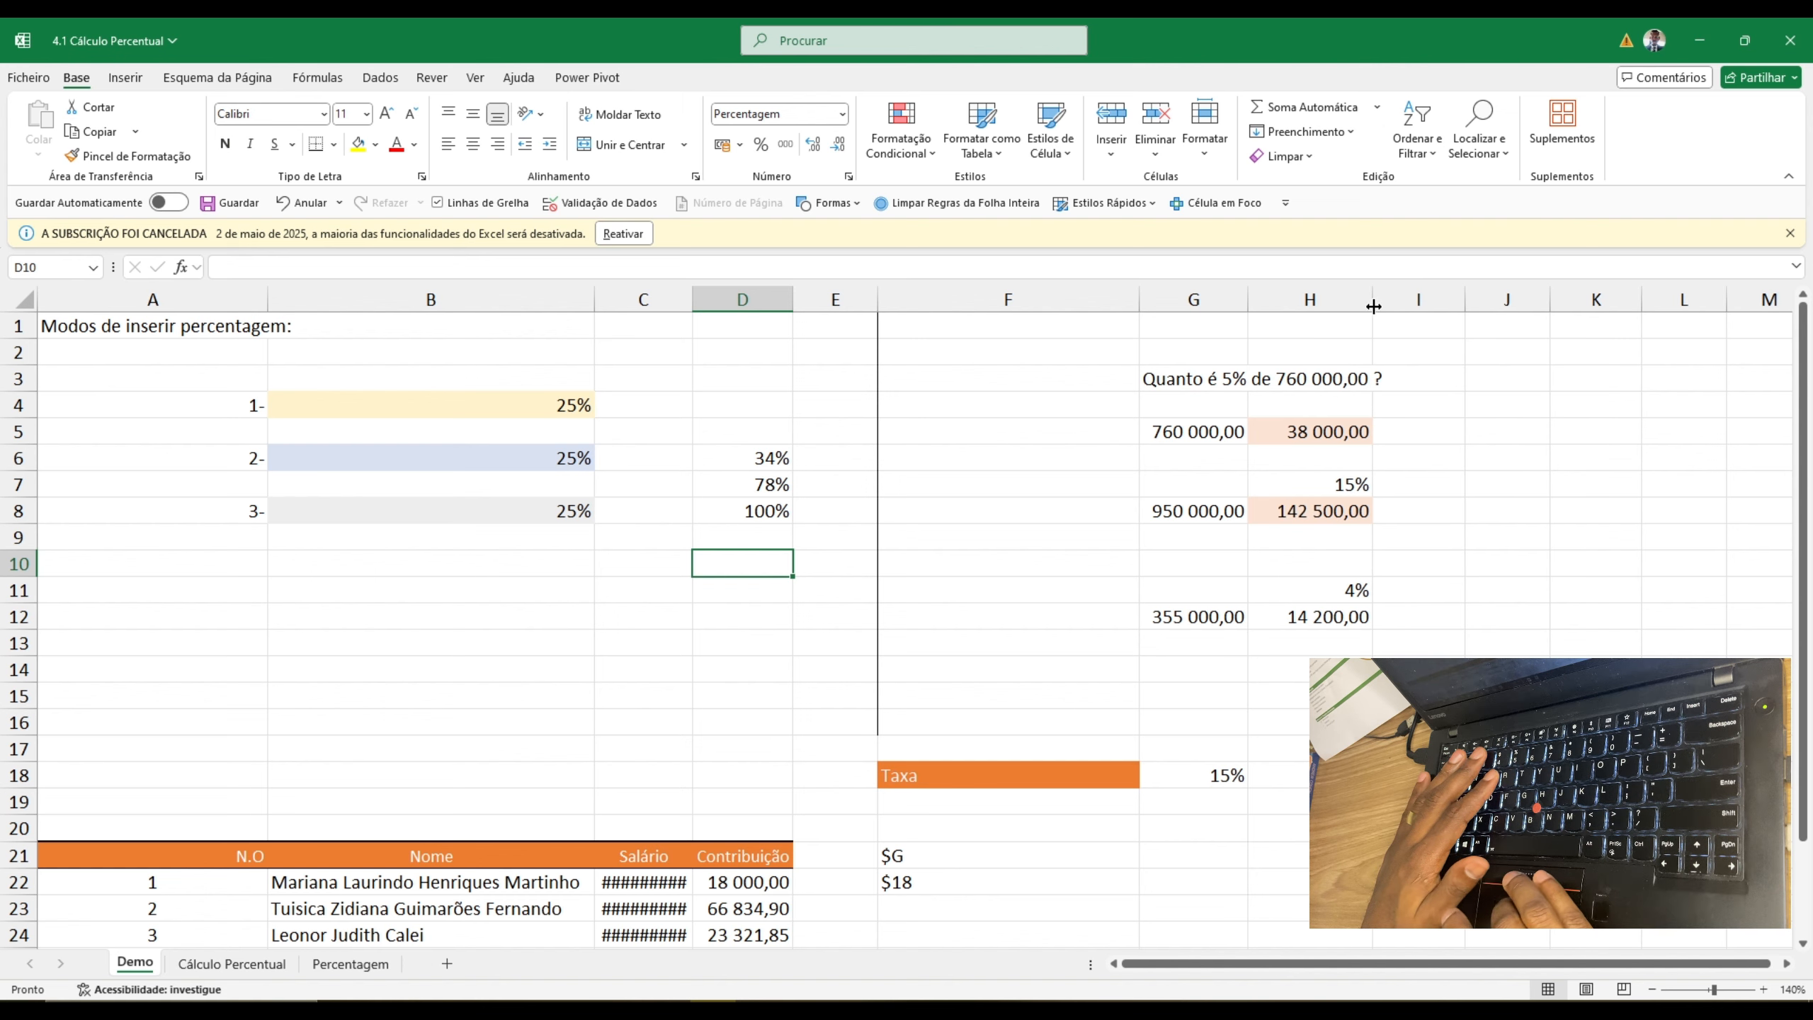
pyautogui.click(1408, 509)
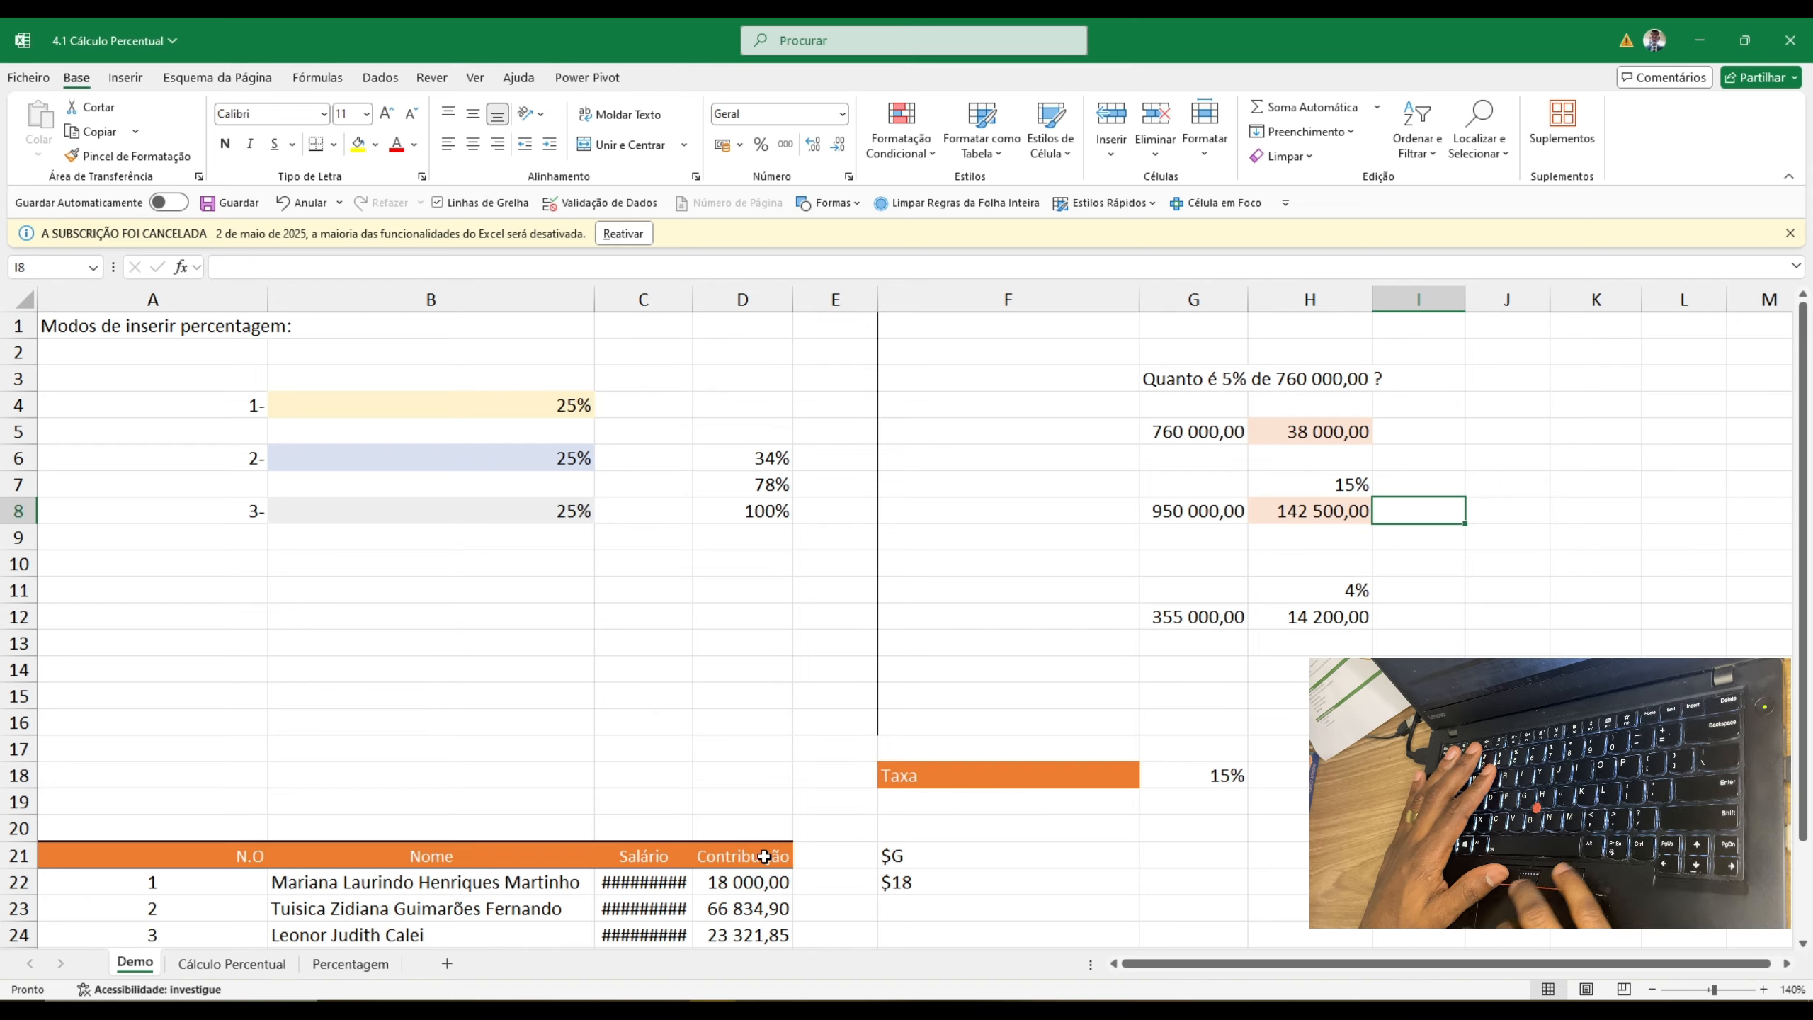
pyautogui.scroll(-2, 763, 855)
pyautogui.moveTo(692, 300); pyautogui.dragTo(726, 300)
pyautogui.scroll(3, 764, 503)
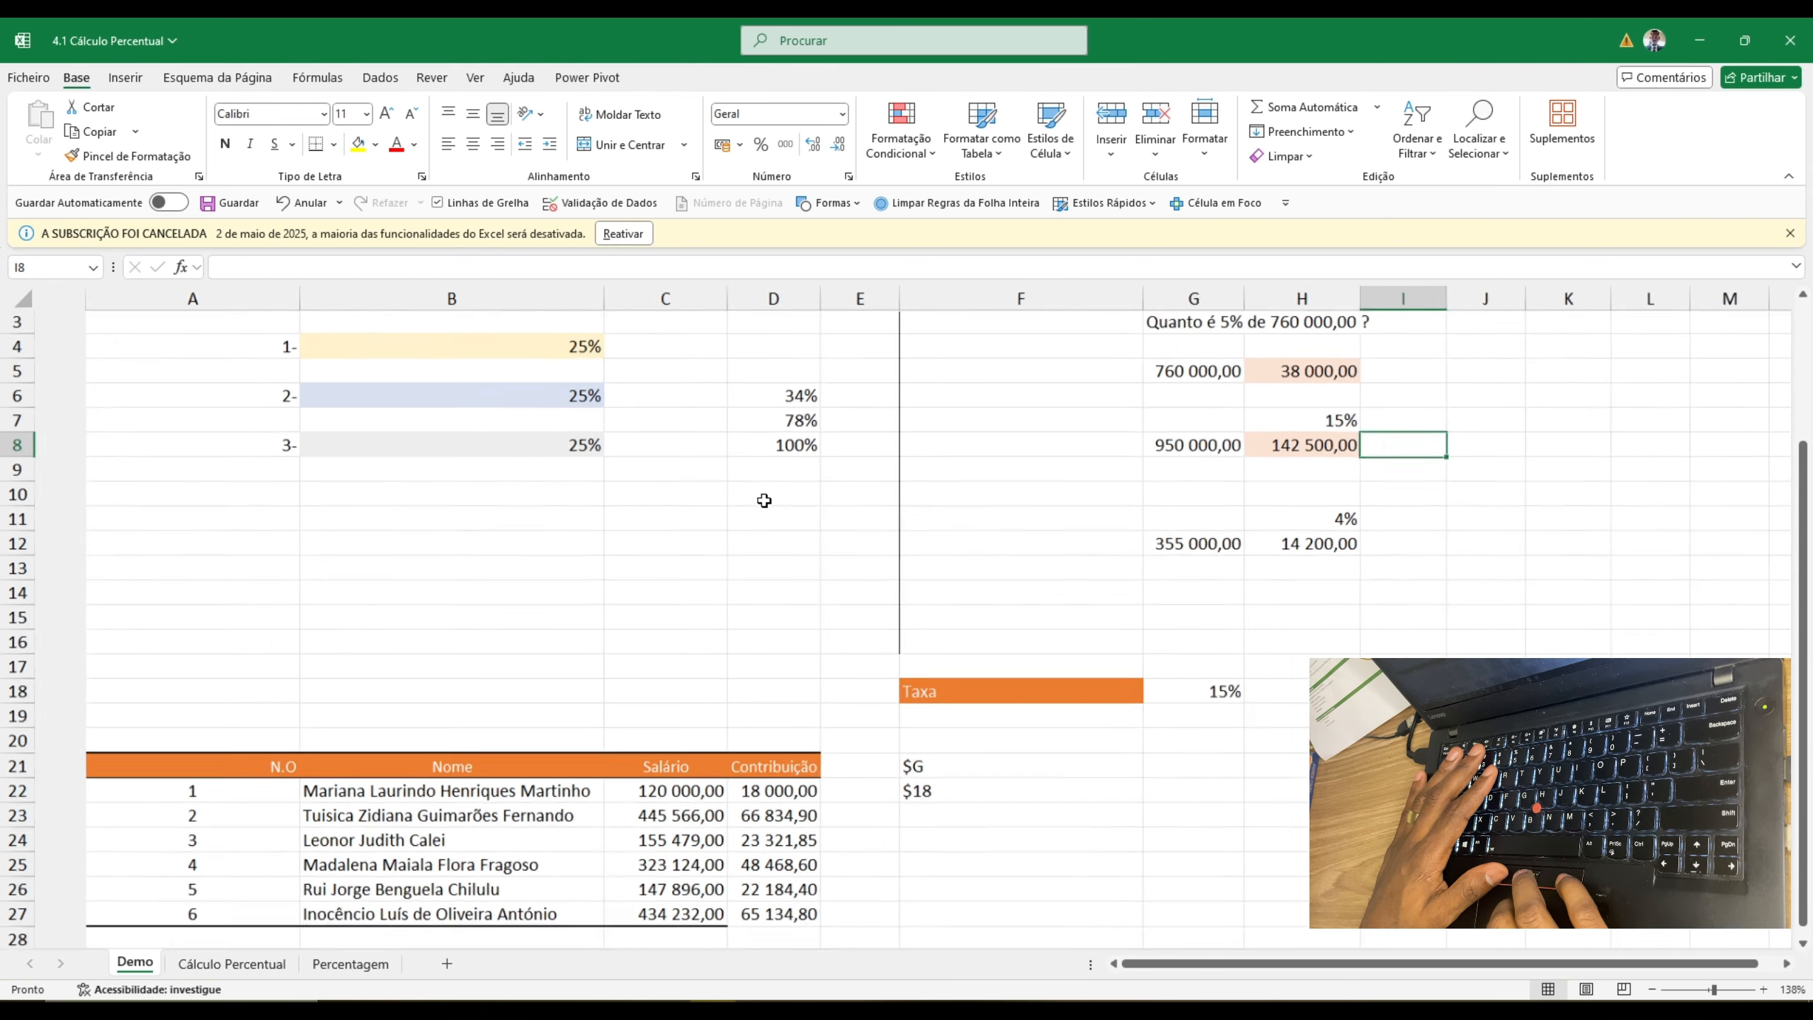
# - Examine the contribution formula in D22, the $G and $18 notes in F21:F22, and the rate cell G18 to review reference locking
pyautogui.keyDown('ctrl'); pyautogui.scroll(-2, 763, 501); pyautogui.keyUp('ctrl')
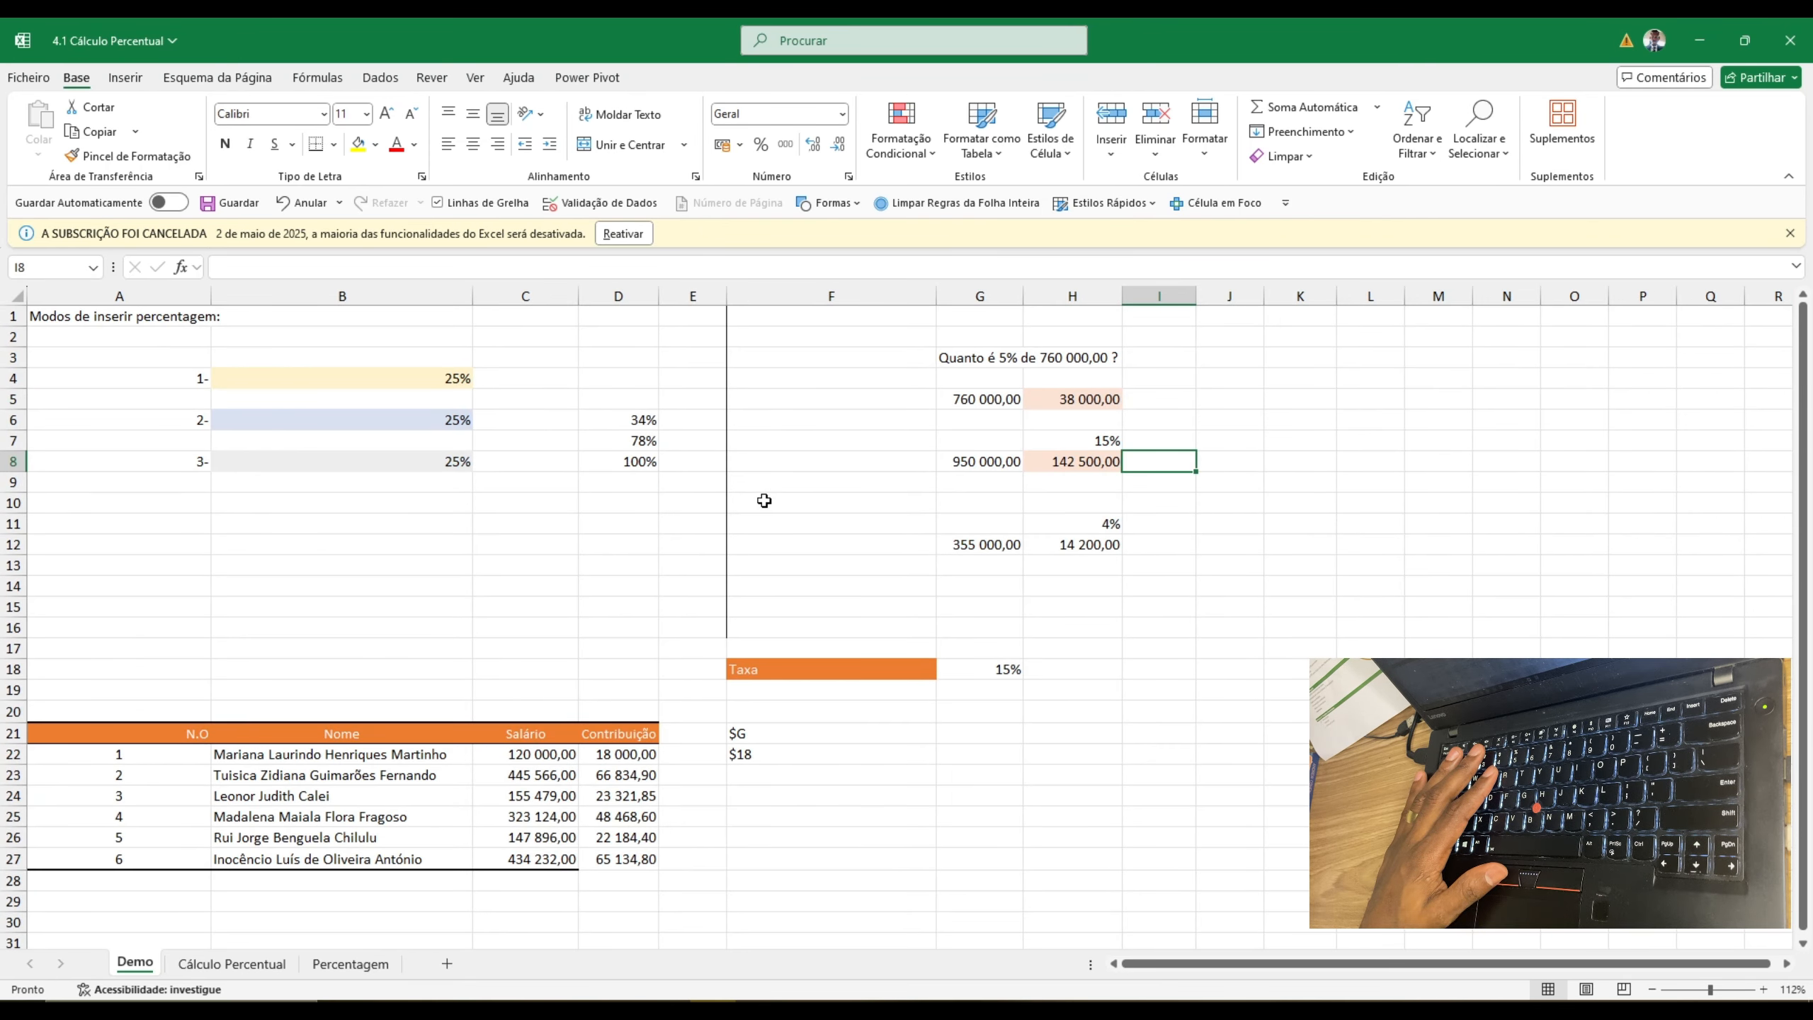
pyautogui.click(629, 755)
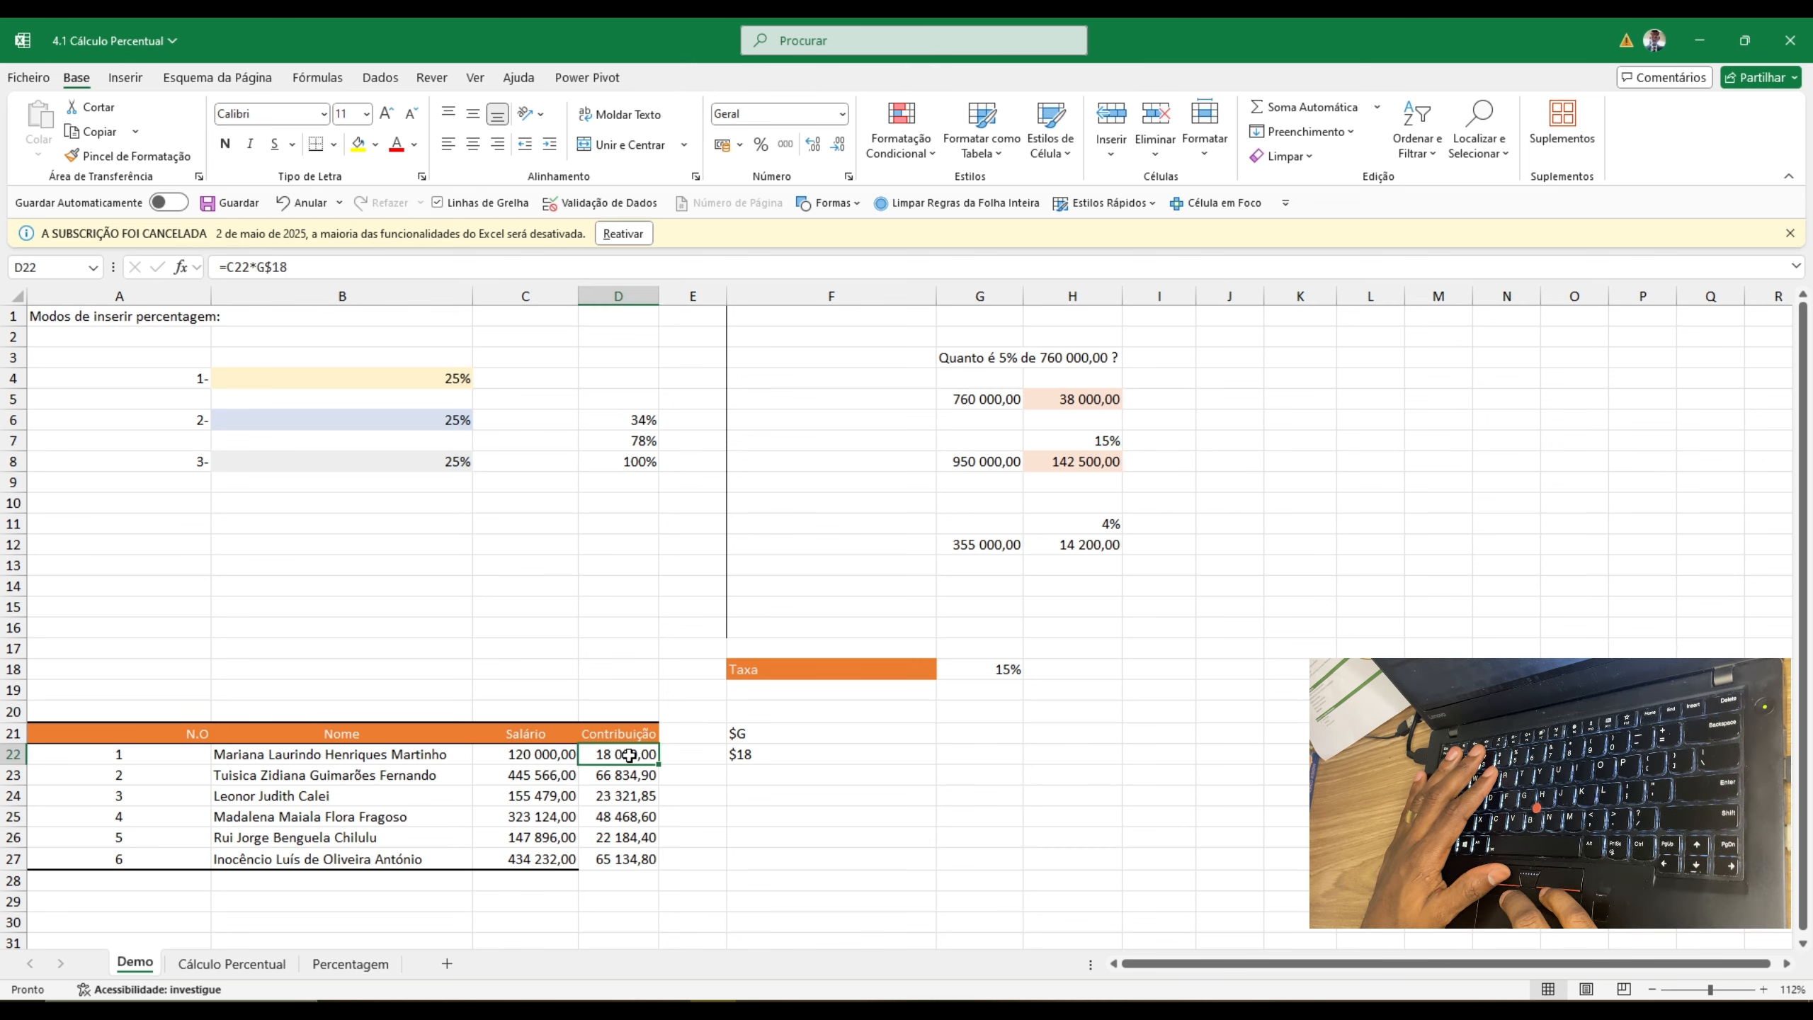
pyautogui.click(758, 755)
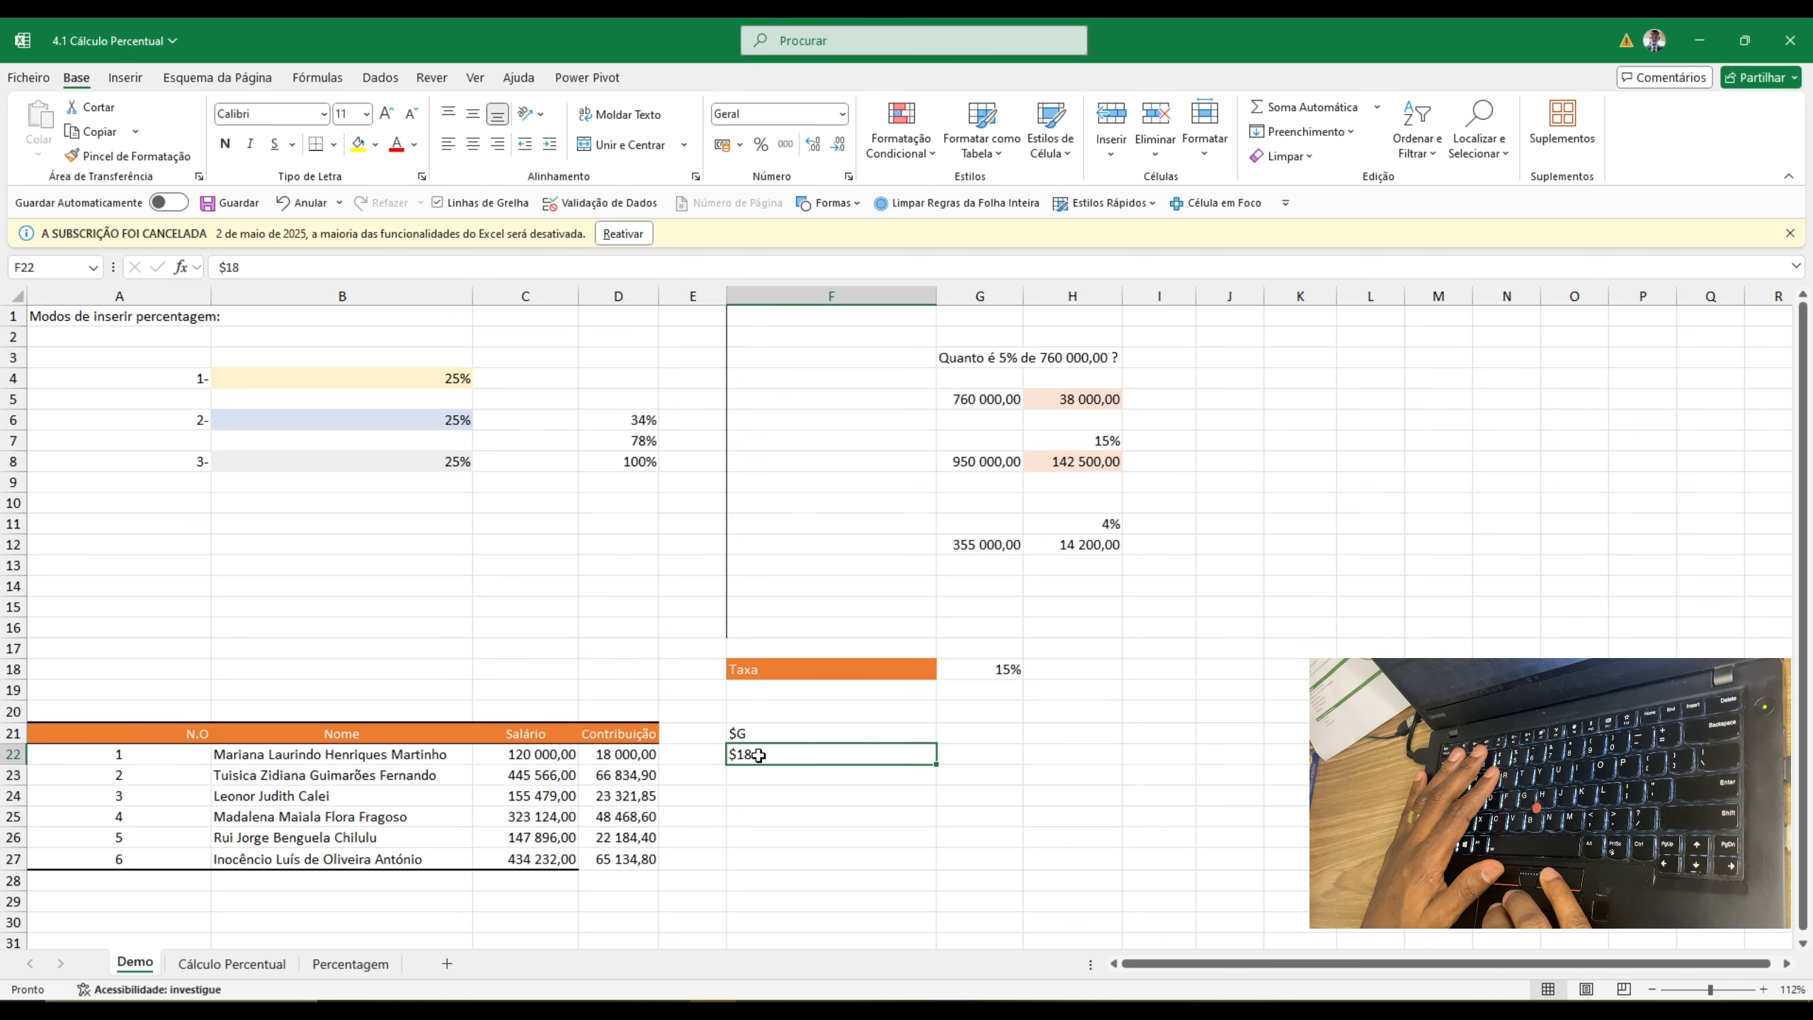
pyautogui.click(755, 734)
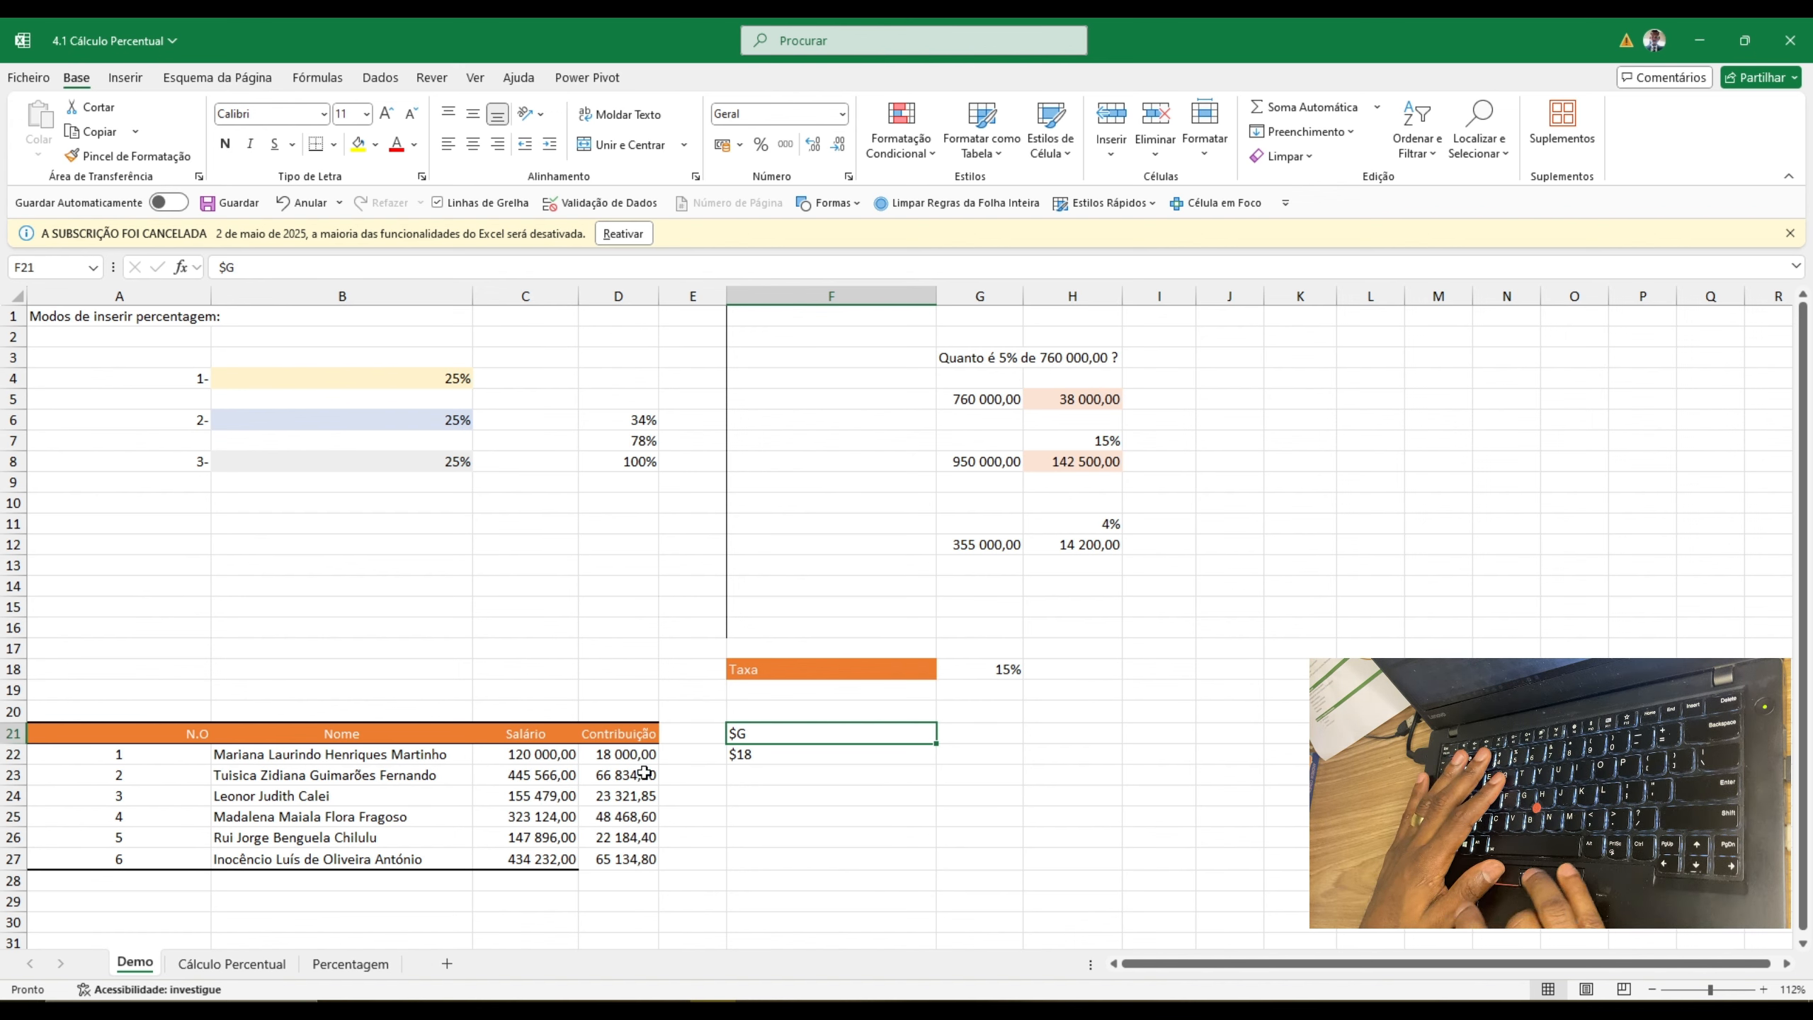
pyautogui.moveTo(7, 751); pyautogui.dragTo(10, 859)
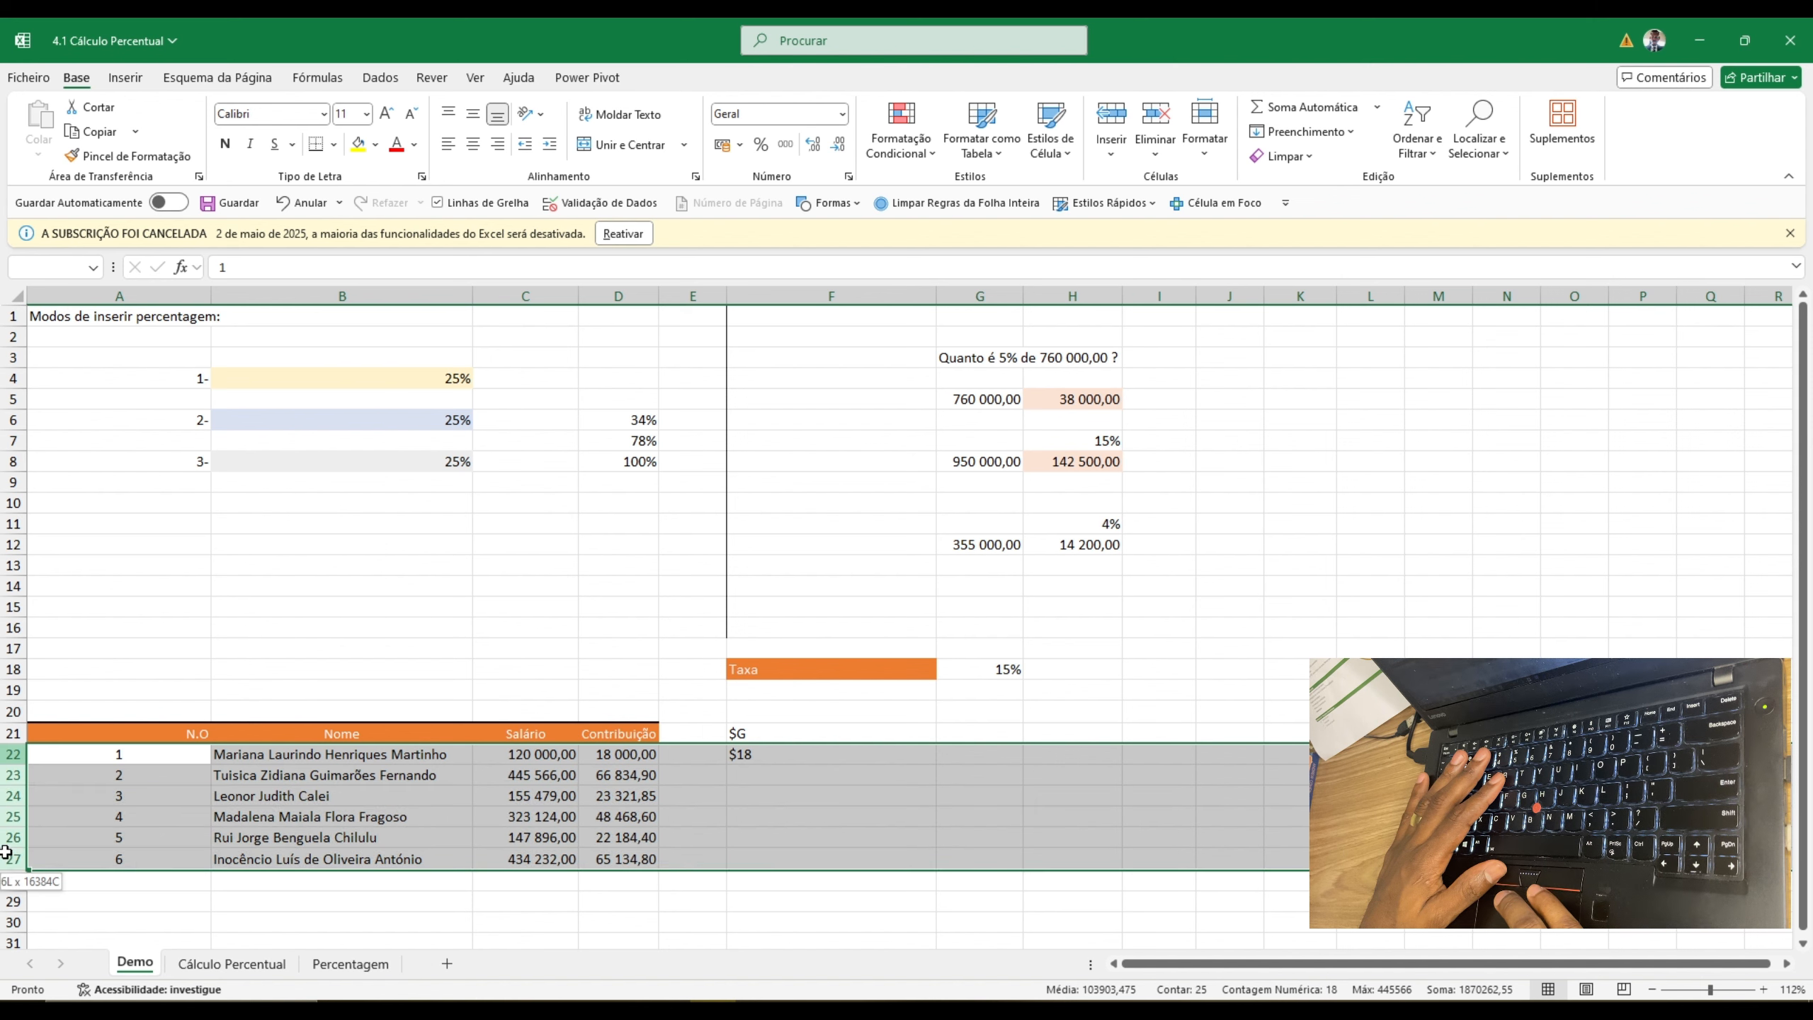
pyautogui.click(1006, 666)
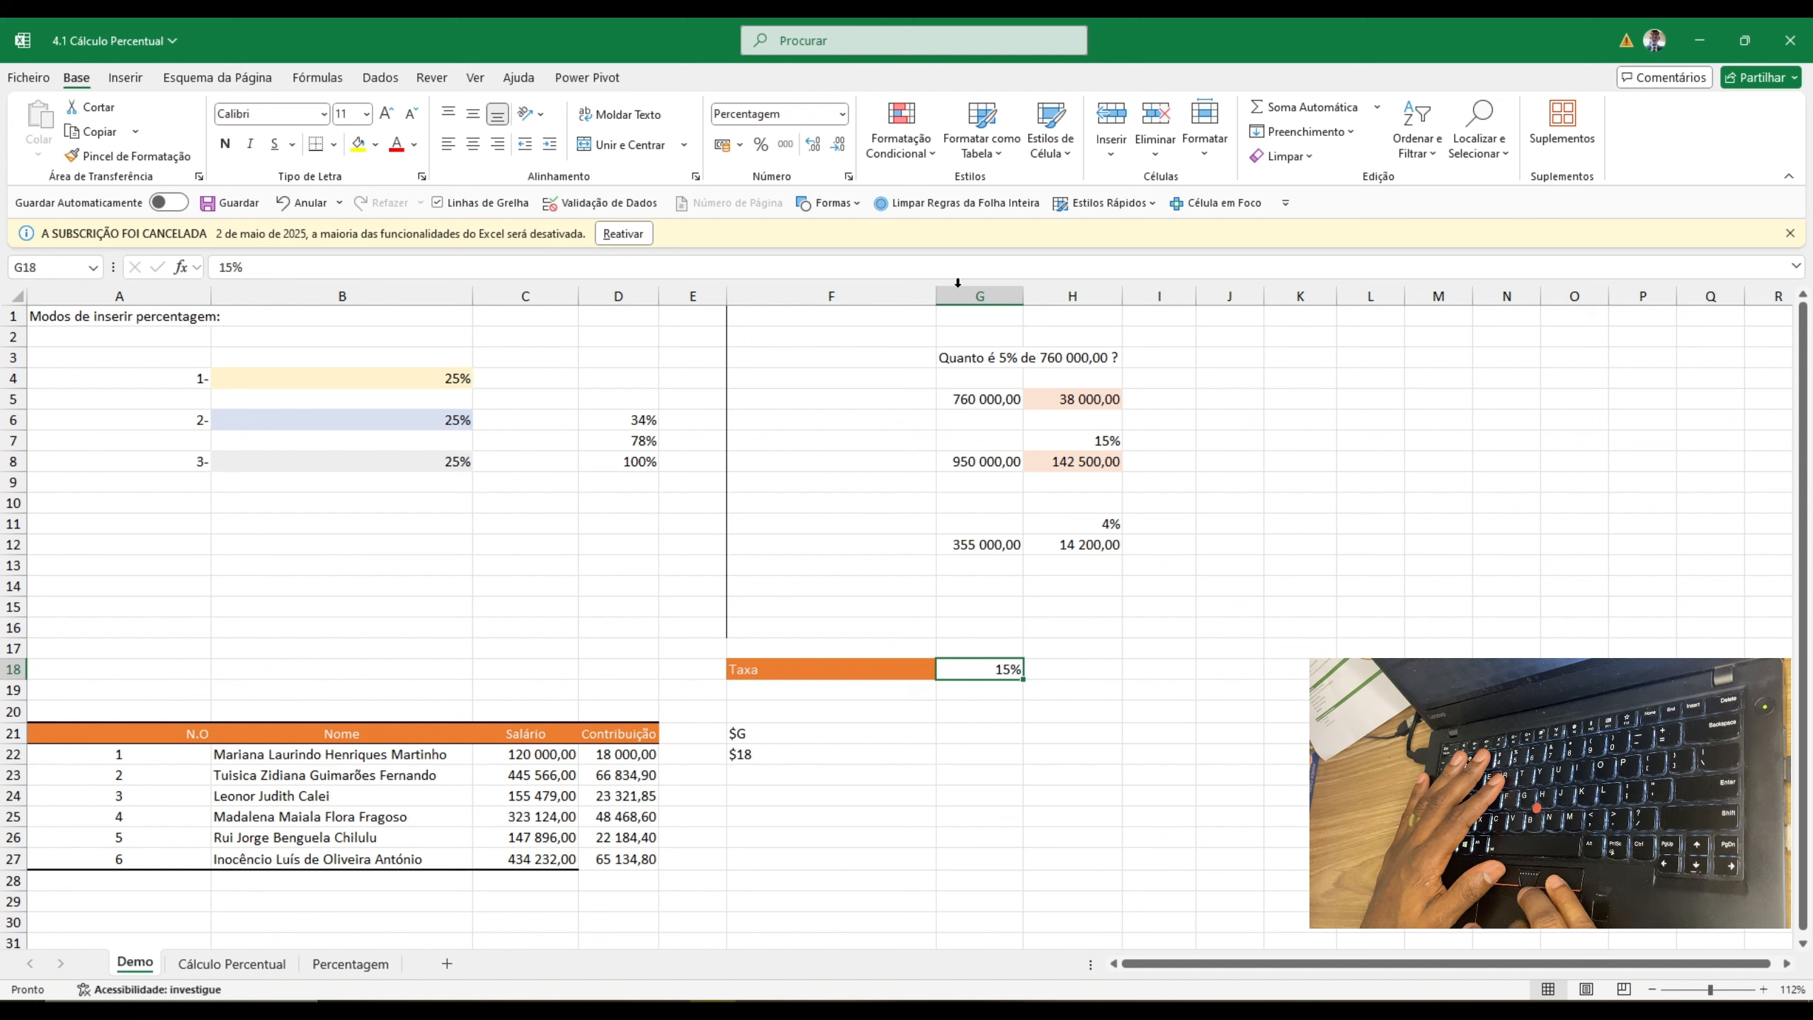
pyautogui.moveTo(959, 283); pyautogui.dragTo(1057, 286)
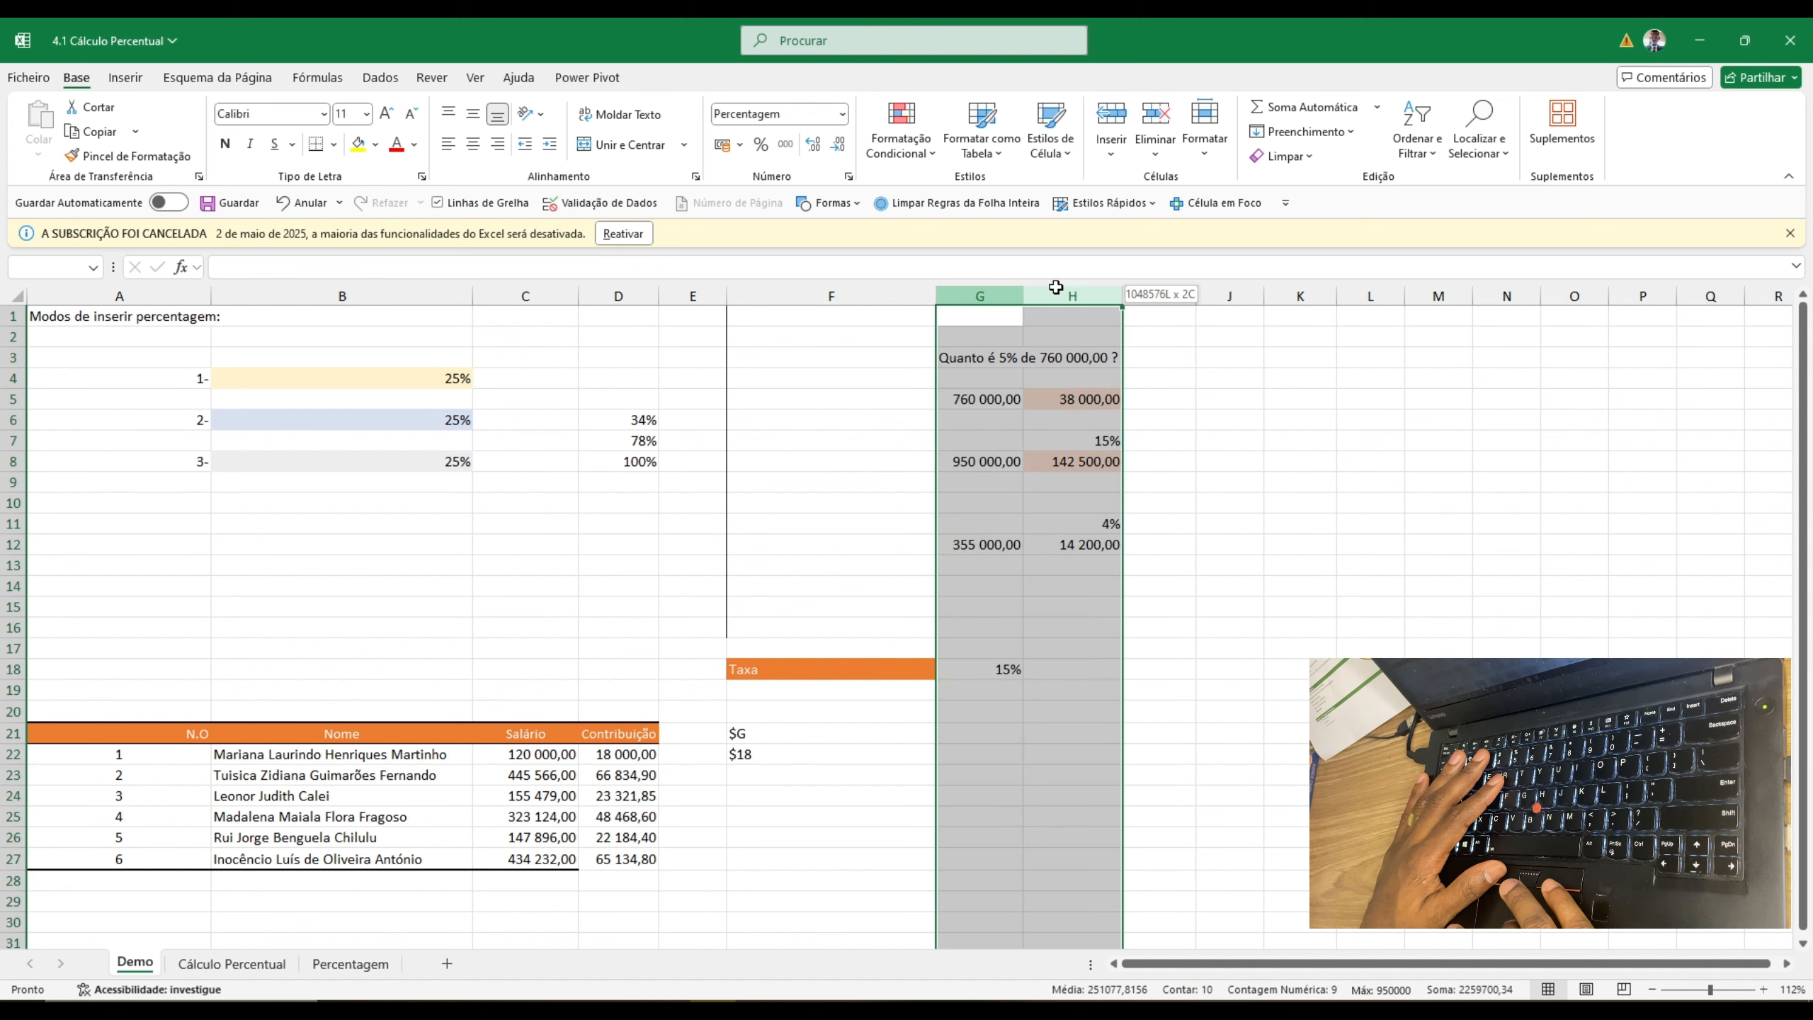
pyautogui.click(974, 669)
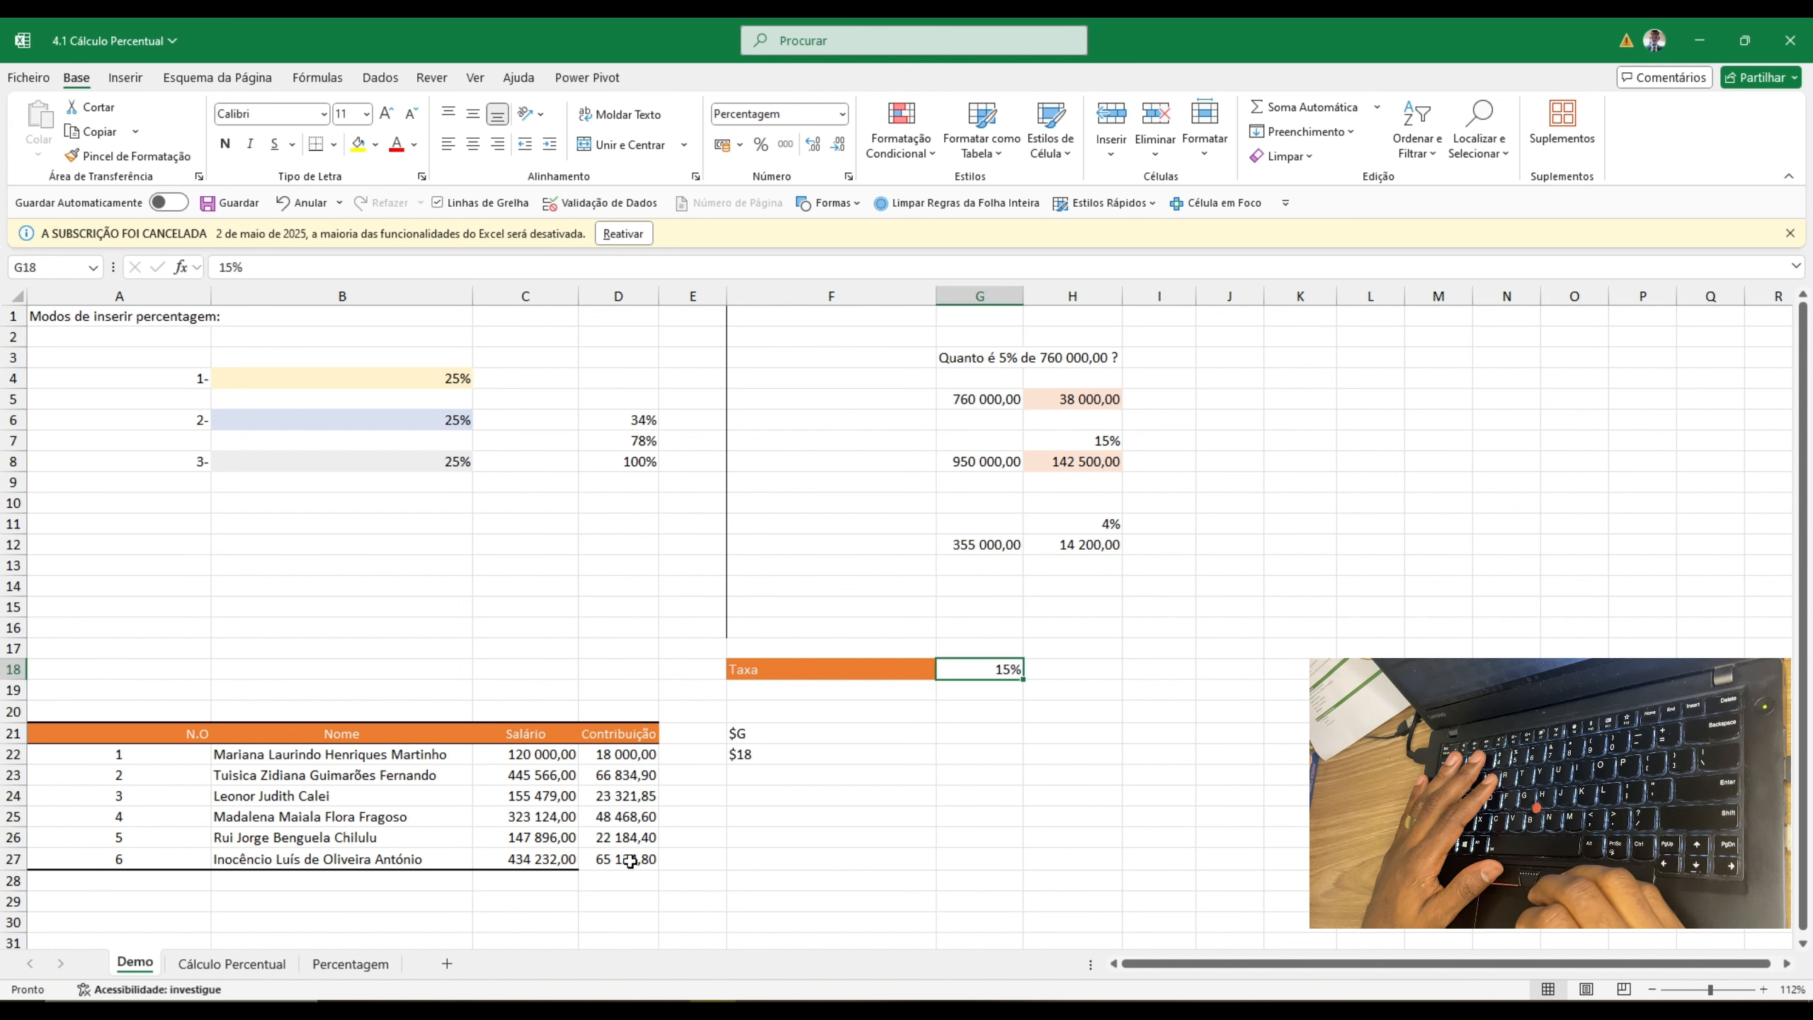